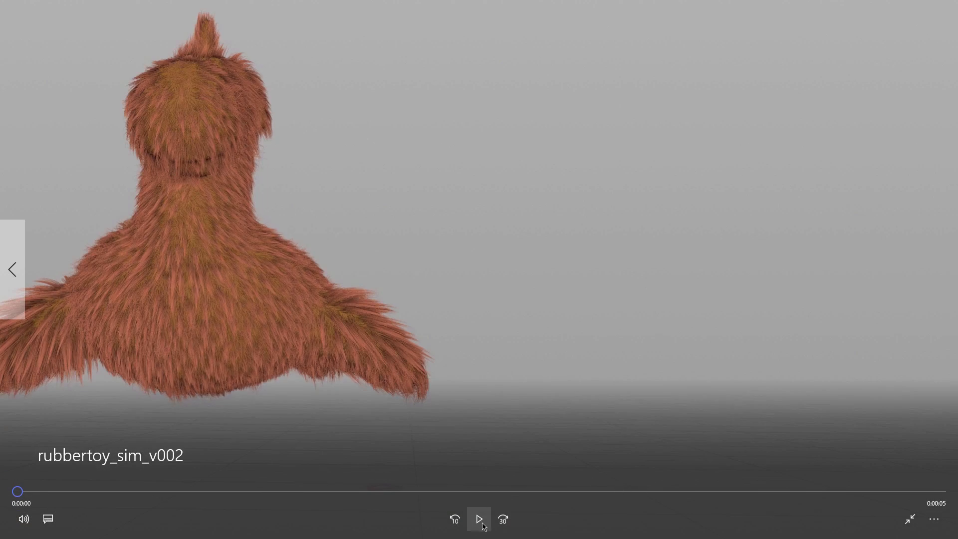
- Play the rubbertoy_sim_v002 video
click(484, 522)
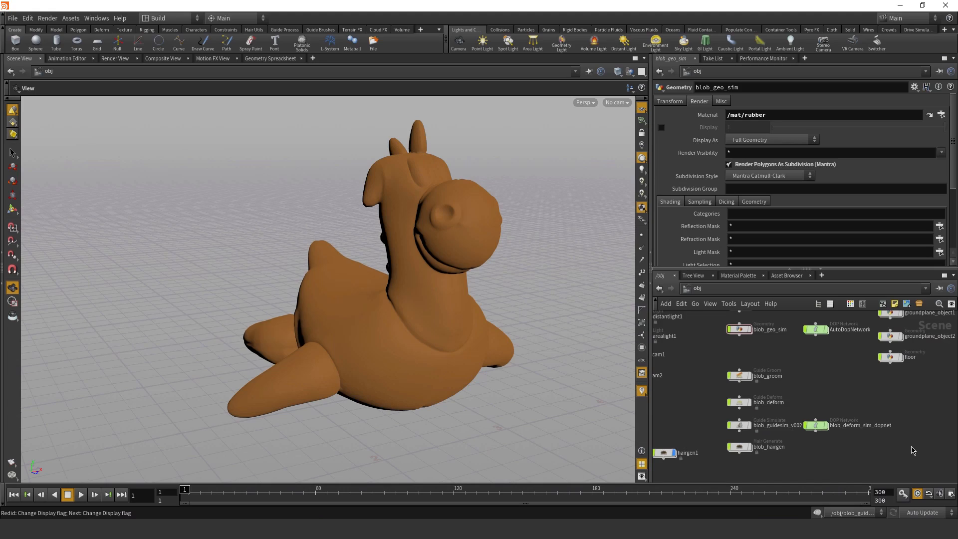
- Switch to Houdini, select the blob_geo object and view the static toy model from the side
middle_drag(799, 359, 818, 370)
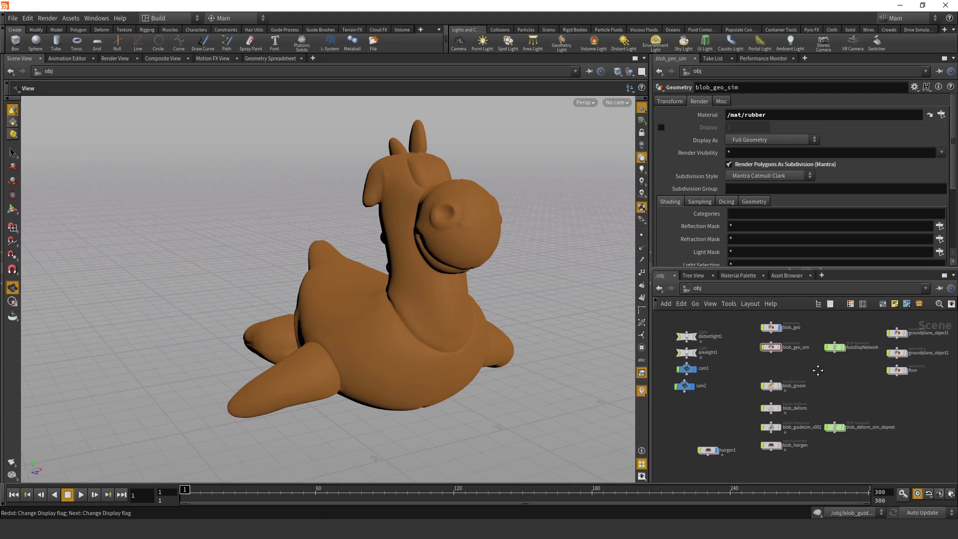
click(689, 370)
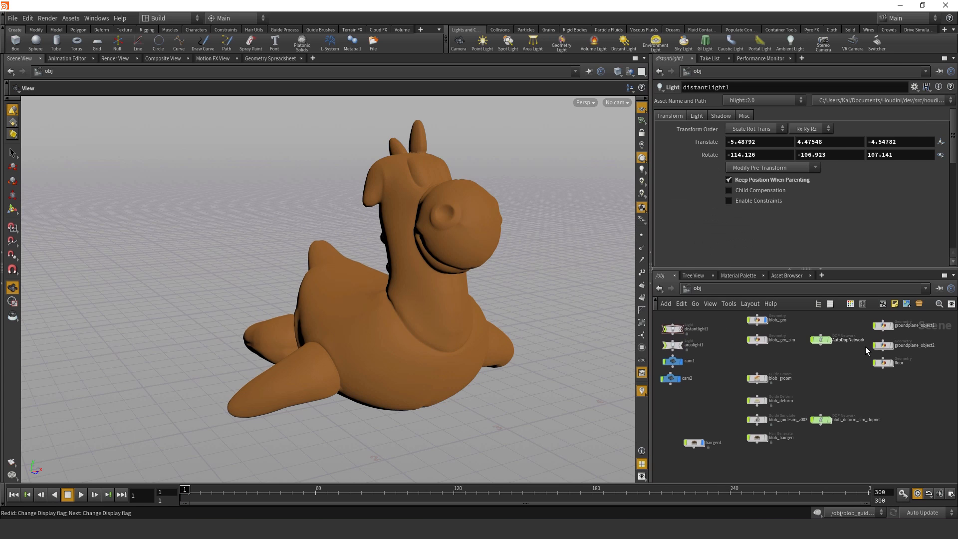
middle_drag(840, 363, 835, 375)
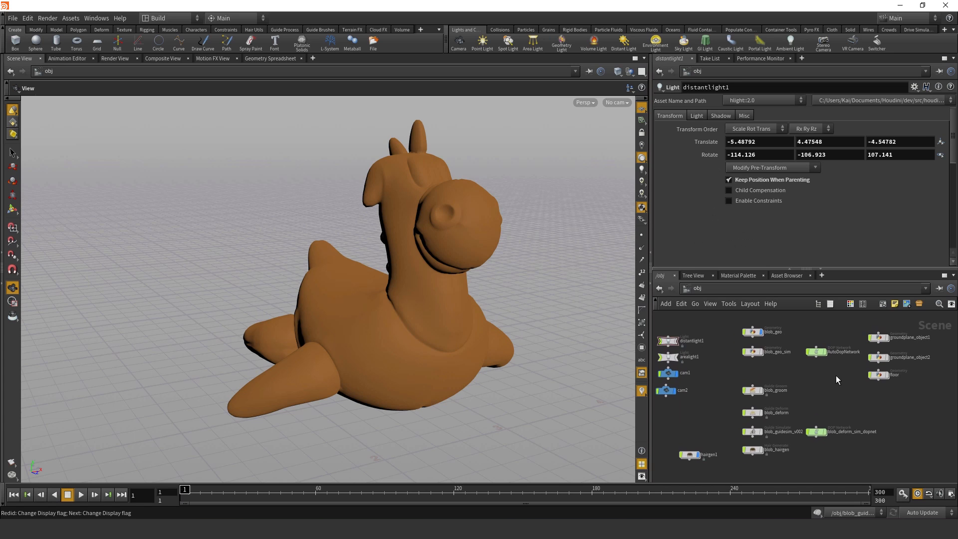
scroll(768, 335, up, 1)
click(754, 332)
drag(445, 193, 415, 224)
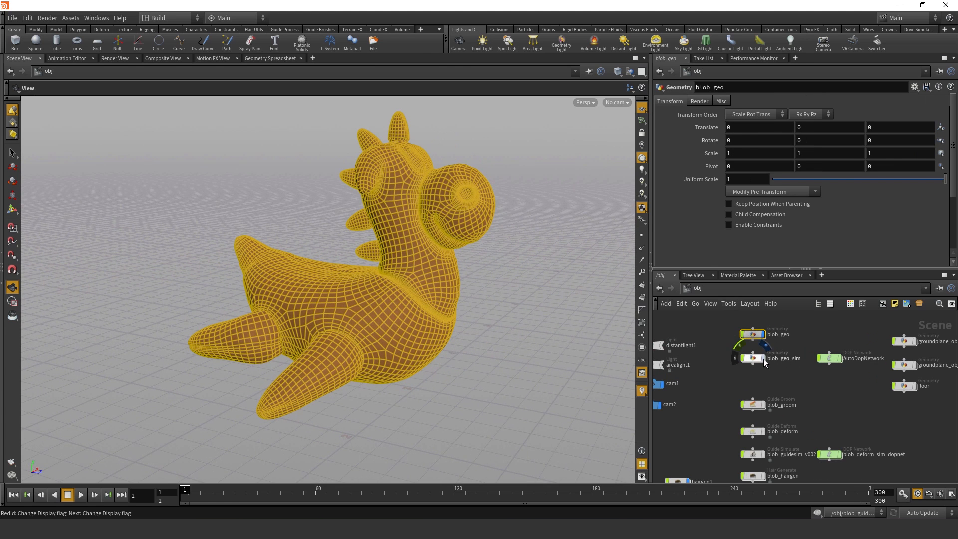
- Show blob_geo_sim and play its animation through cam2, returning to the first frame
click(765, 362)
click(618, 102)
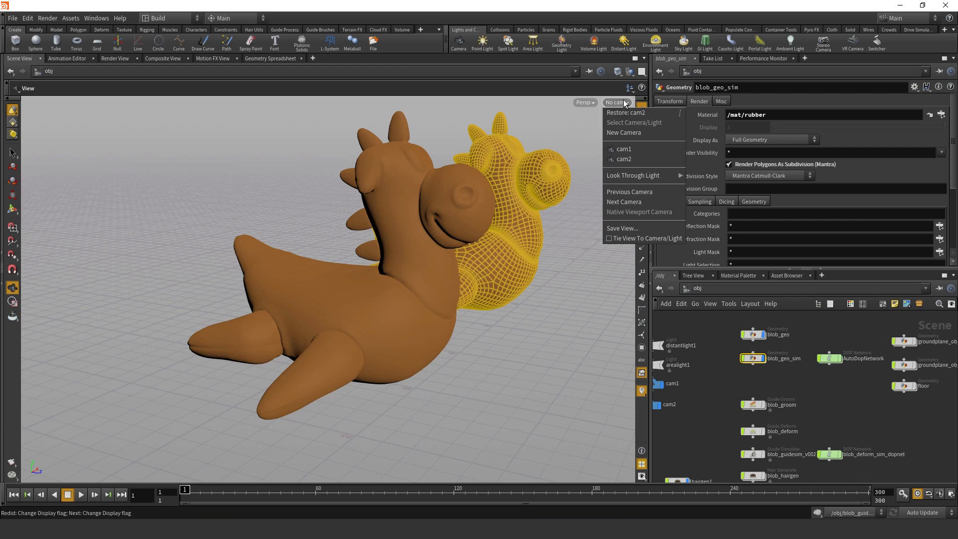
click(642, 163)
key(Up)
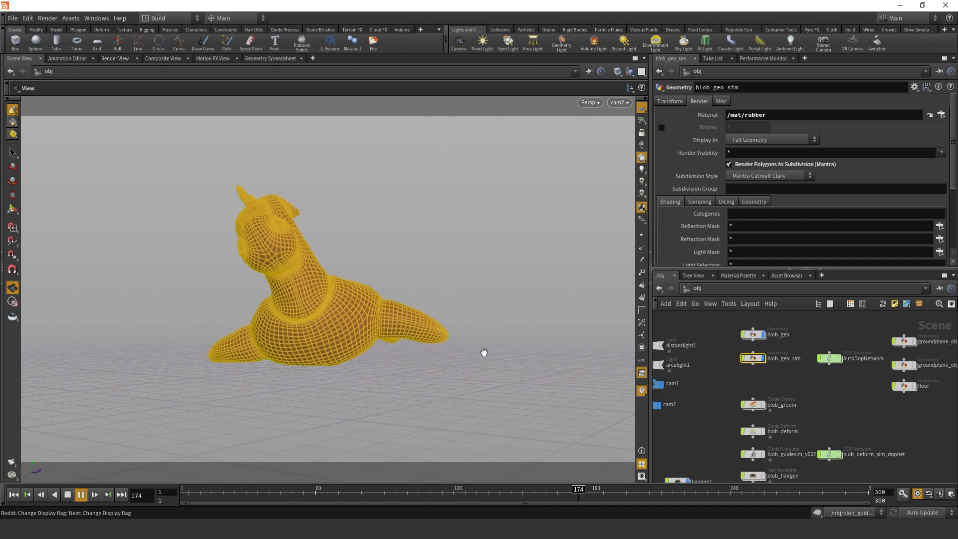
key(ctrl+Up)
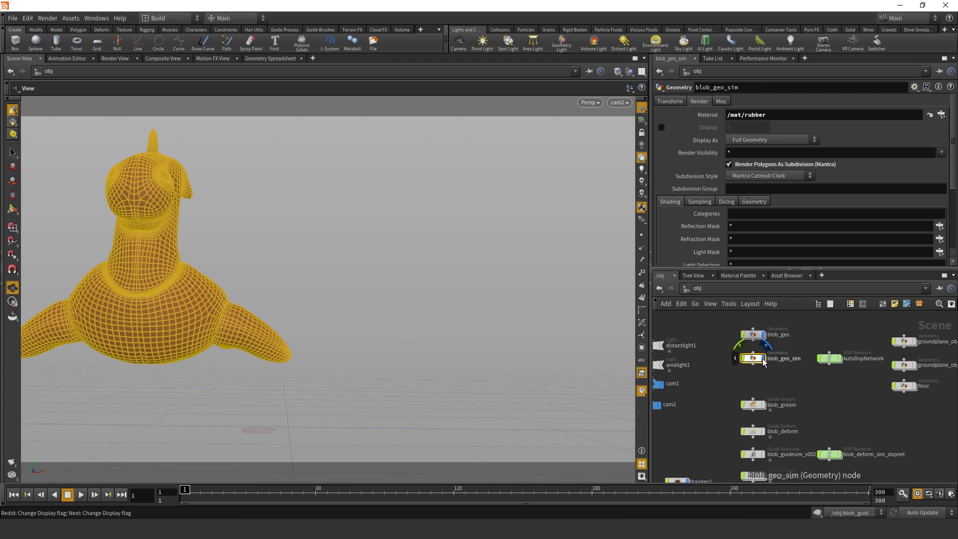
- Hide blob_geo_sim and display the blob_groom guides, framed outside the camera view
click(763, 359)
middle_drag(763, 394, 769, 364)
drag(739, 361, 787, 470)
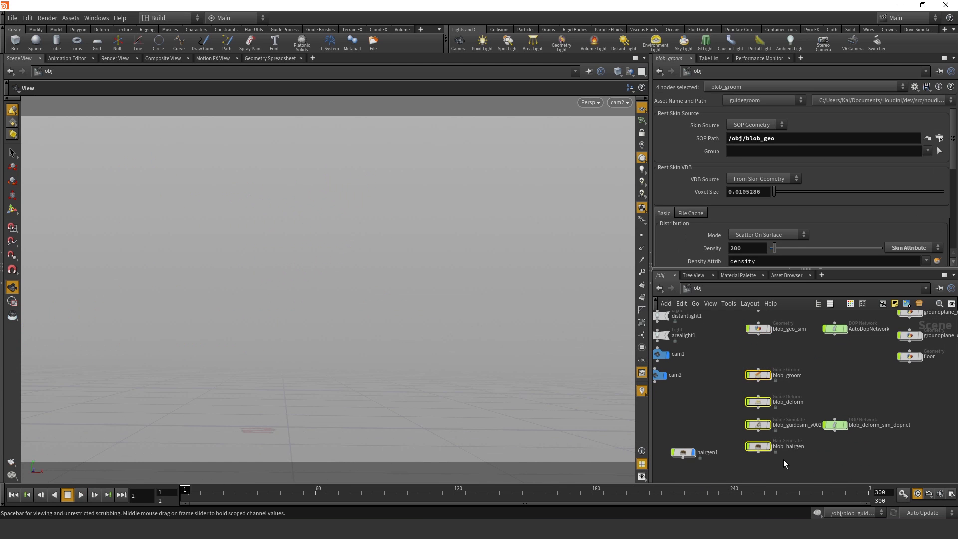
scroll(784, 457, up, 5)
drag(795, 357, 698, 326)
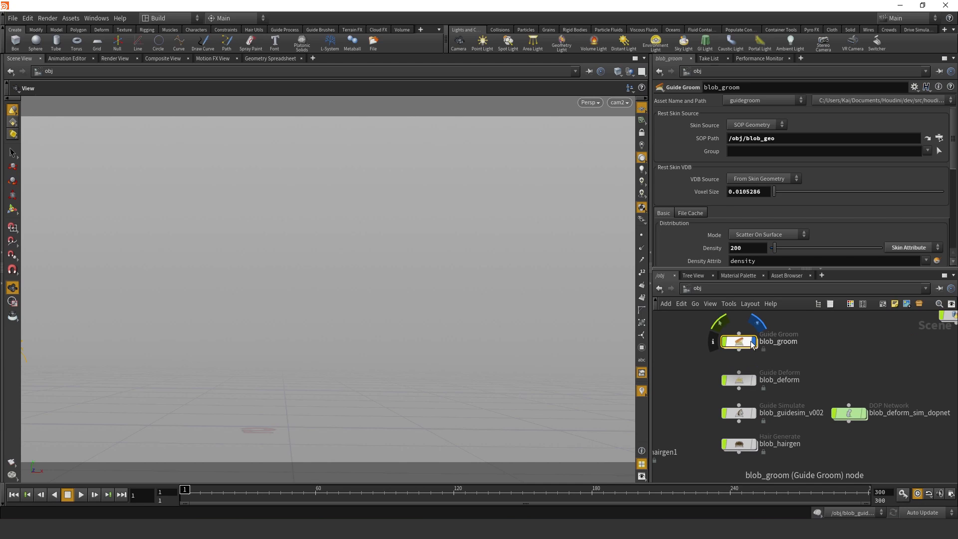
click(752, 344)
key(g)
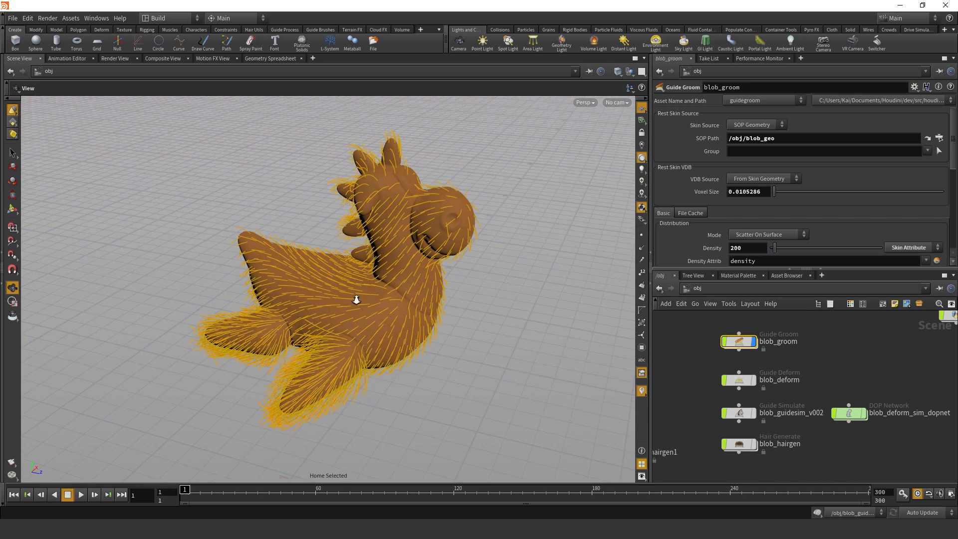
drag(356, 300, 374, 274)
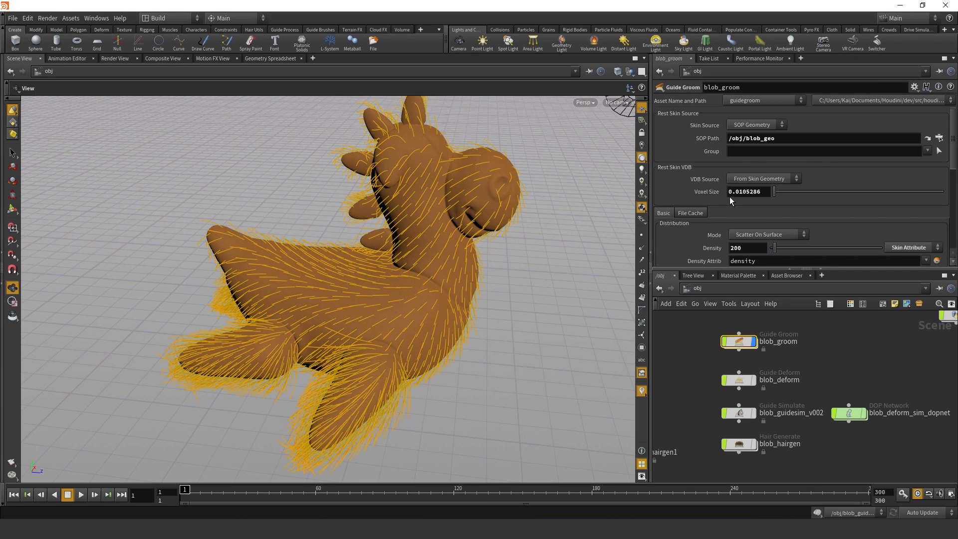
- Enable Bypass Editable SOP Network on blob_groom to view the ungroomed guides
scroll(730, 200, down, 4)
scroll(713, 185, down, 1)
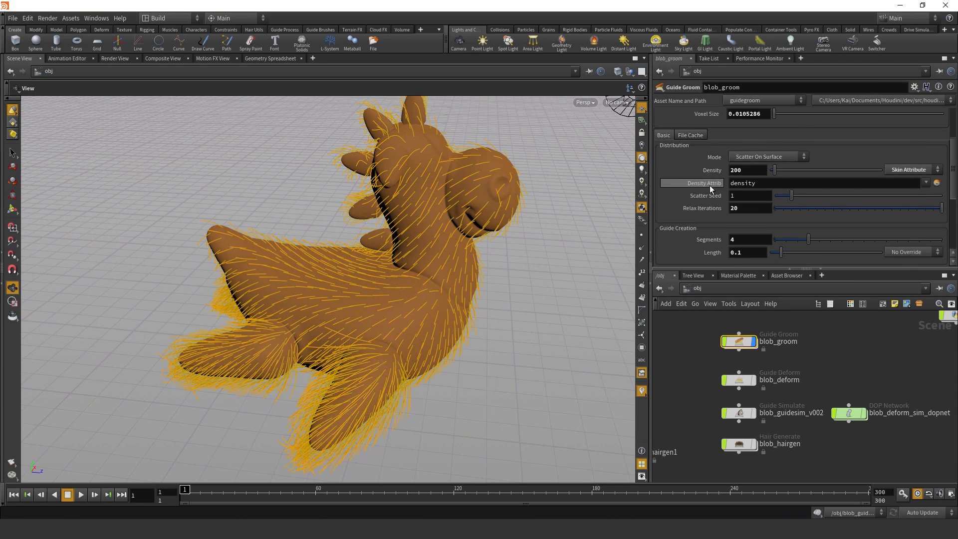
scroll(709, 195, down, 1)
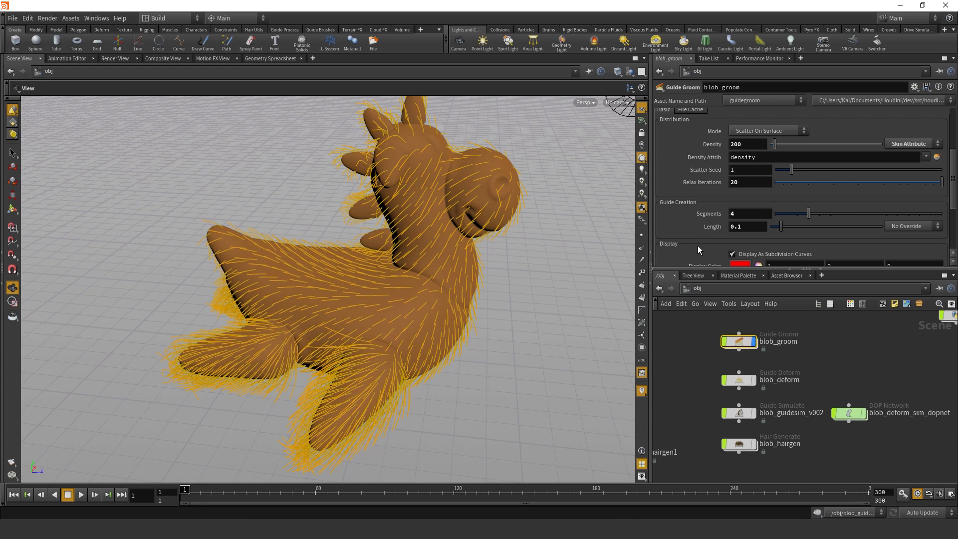
scroll(697, 245, down, 1)
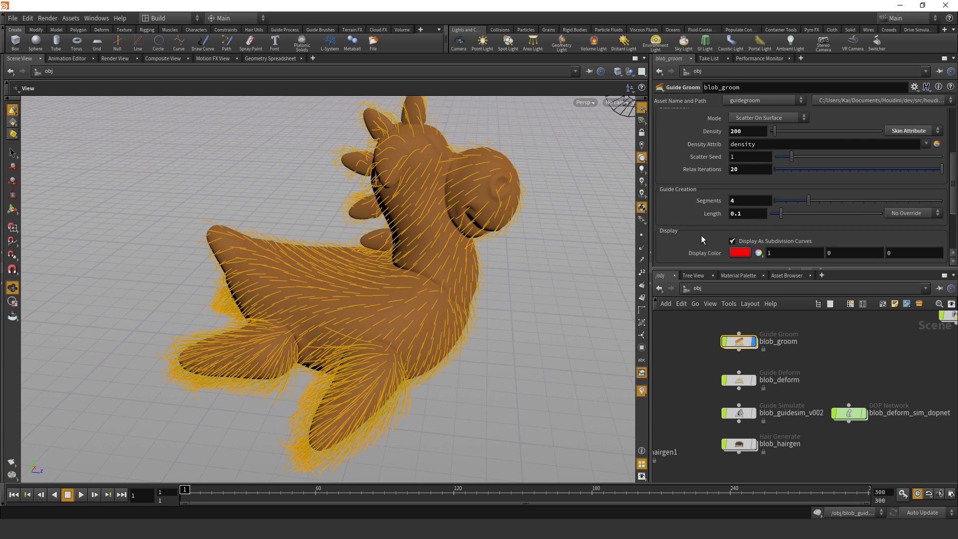
scroll(714, 223, down, 5)
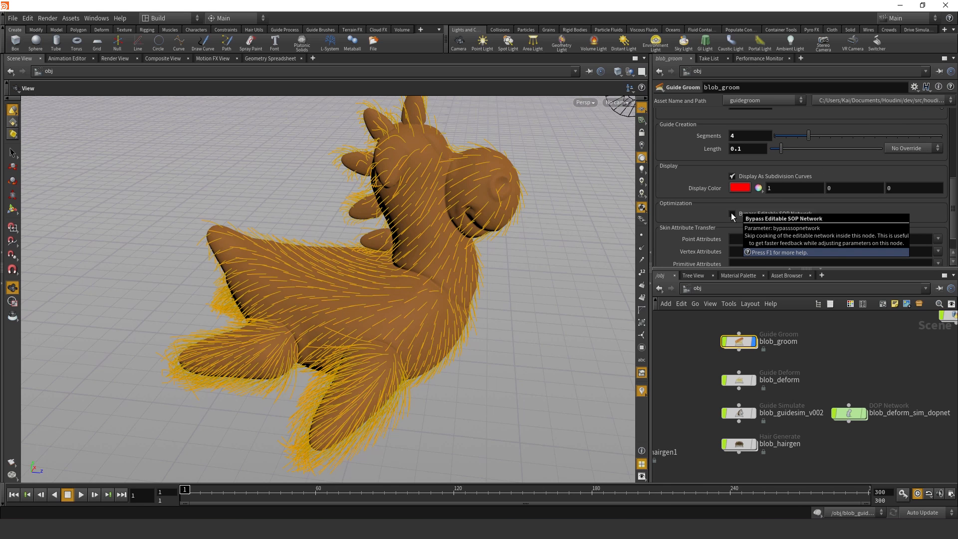
click(732, 214)
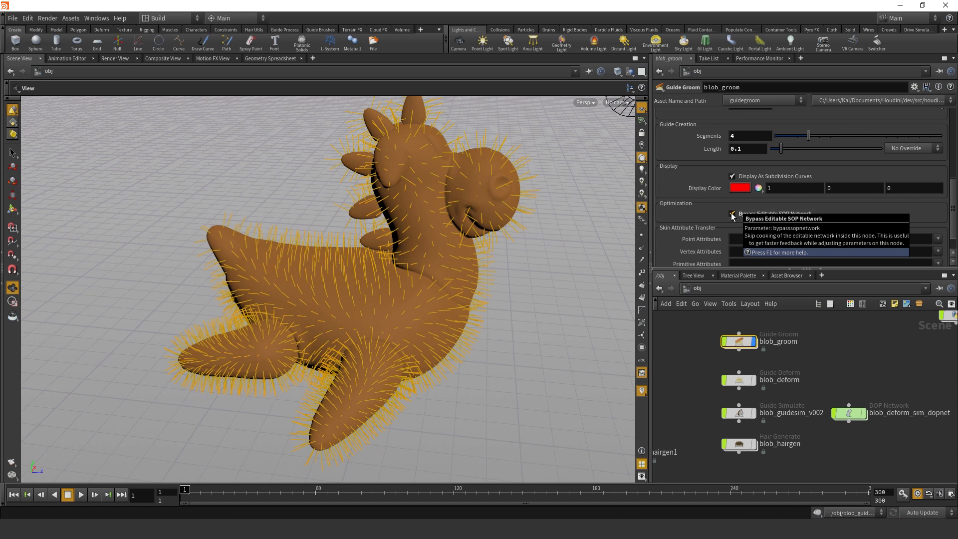
drag(549, 230, 384, 241)
- Try a different guide density on blob_groom and undo the change
scroll(758, 199, up, 5)
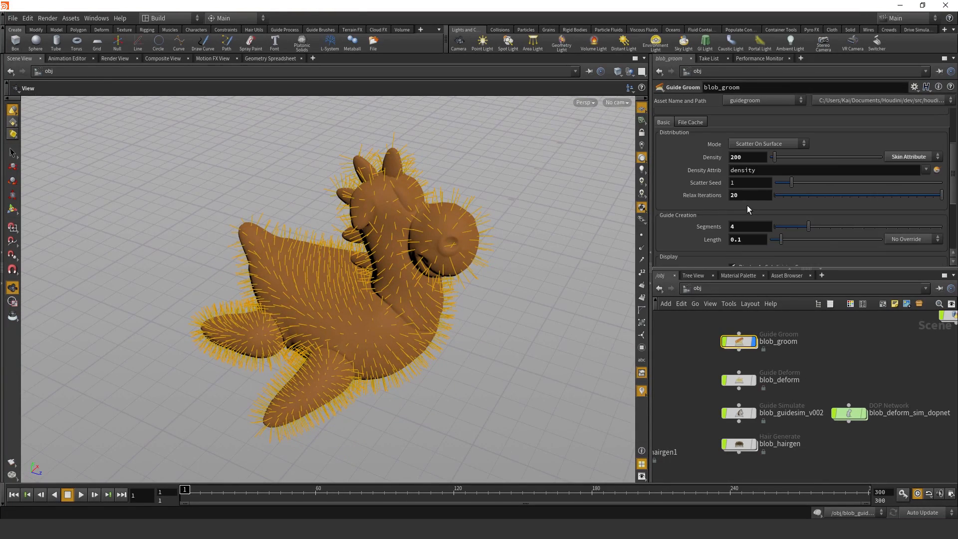
mouse_move(777, 148)
mouse_down()
mouse_move(790, 145)
mouse_move(772, 151)
mouse_up()
key(ctrl+z)
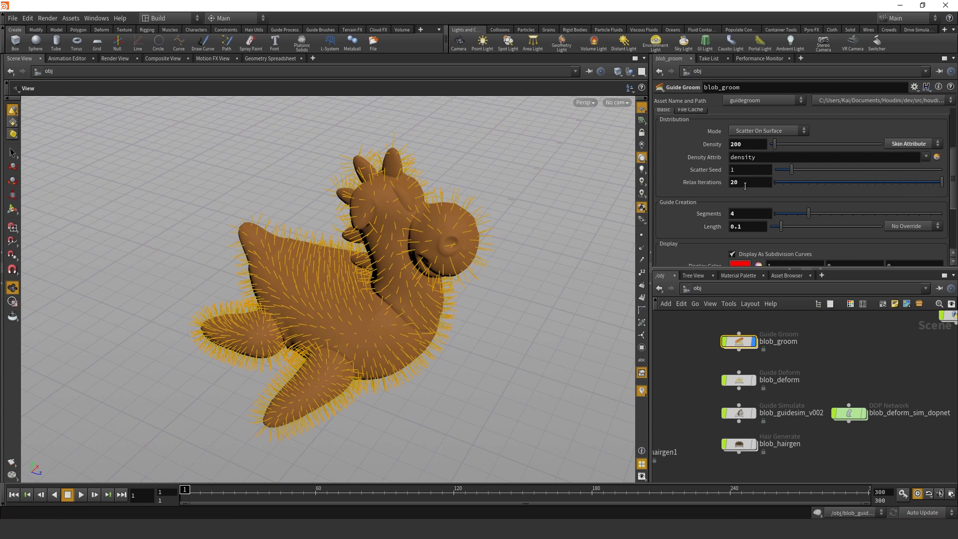
- Disable Bypass Editable SOP Network on blob_groom
scroll(717, 188, down, 3)
scroll(717, 188, up, 3)
scroll(714, 202, down, 1)
scroll(714, 203, down, 5)
click(732, 191)
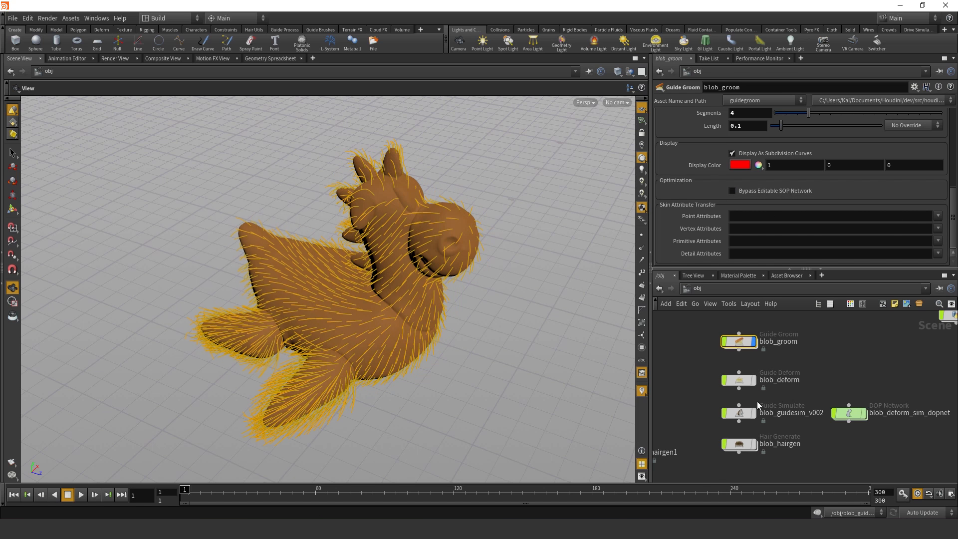
- Enter the groom network inside blob_groom and maximize the network editor with all nodes framed
double_click(740, 343)
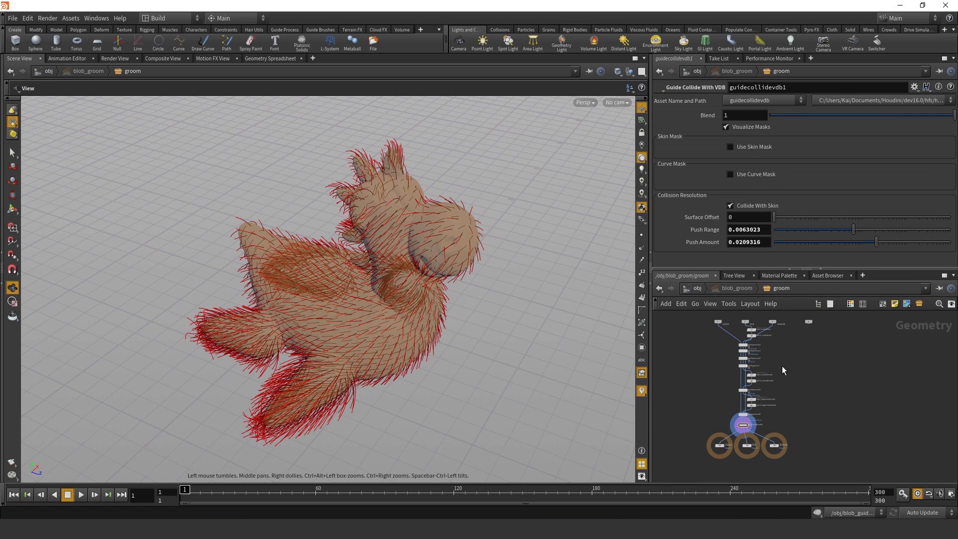
key(ctrl+b)
key(h)
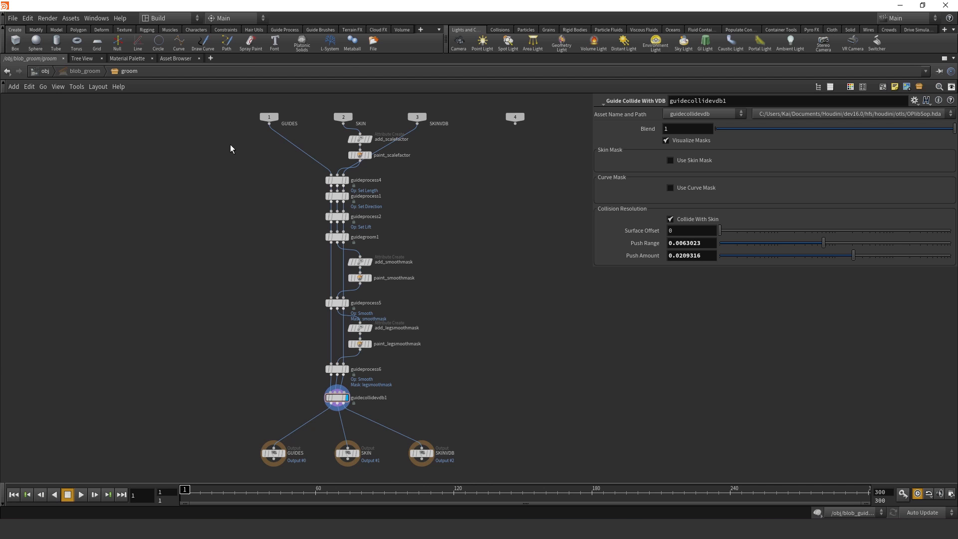
- Select the GUIDES, SKIN and SKINVDB inputs and guideprocess4 to examine how the three streams connect
scroll(261, 107, up, 3)
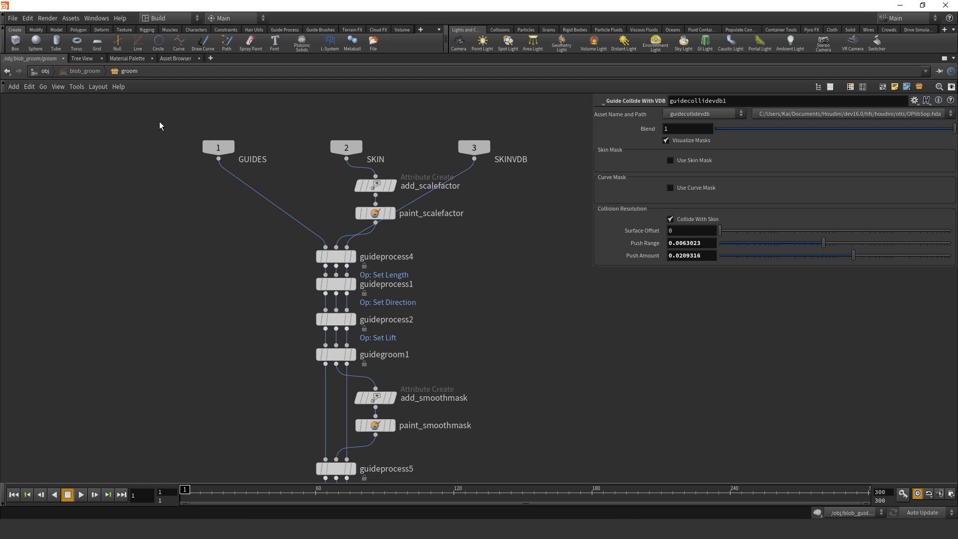
drag(160, 126, 532, 166)
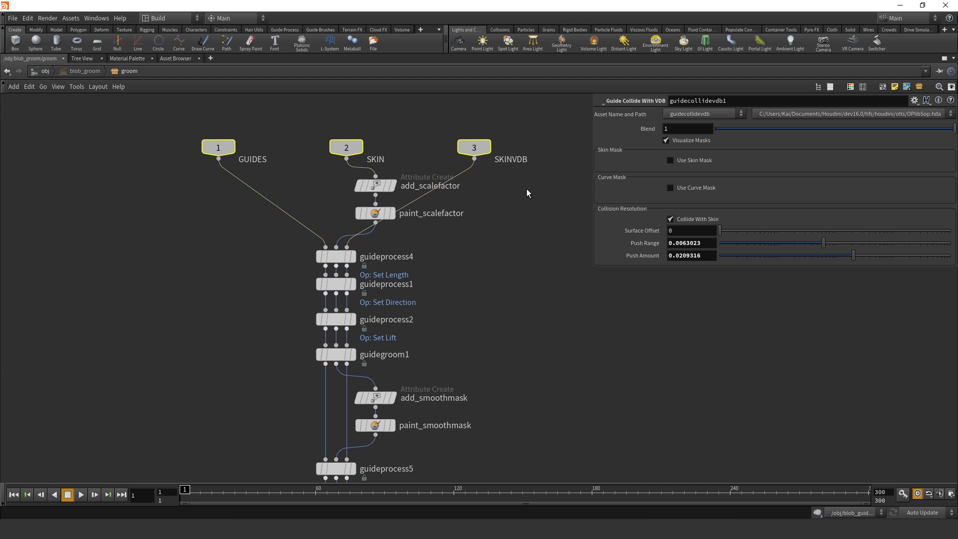
click(468, 191)
click(219, 147)
drag(290, 113, 381, 151)
drag(417, 121, 528, 155)
mouse_move(311, 269)
drag(248, 222, 401, 234)
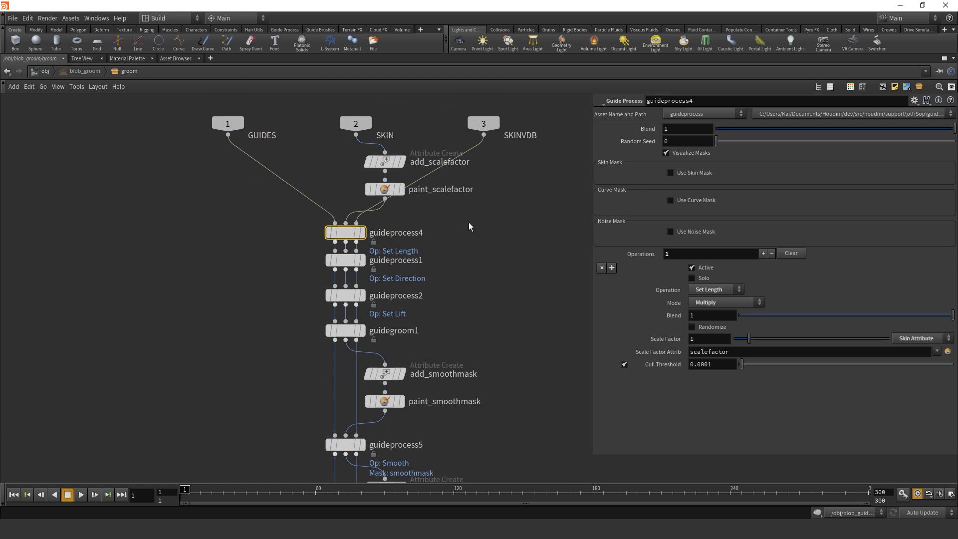
- Move add_scalefactor and paint_scalefactor into line beneath the SKIN input
mouse_move(348, 233)
mouse_move(323, 140)
mouse_down()
mouse_move(394, 199)
mouse_move(353, 183)
mouse_move(360, 188)
mouse_up()
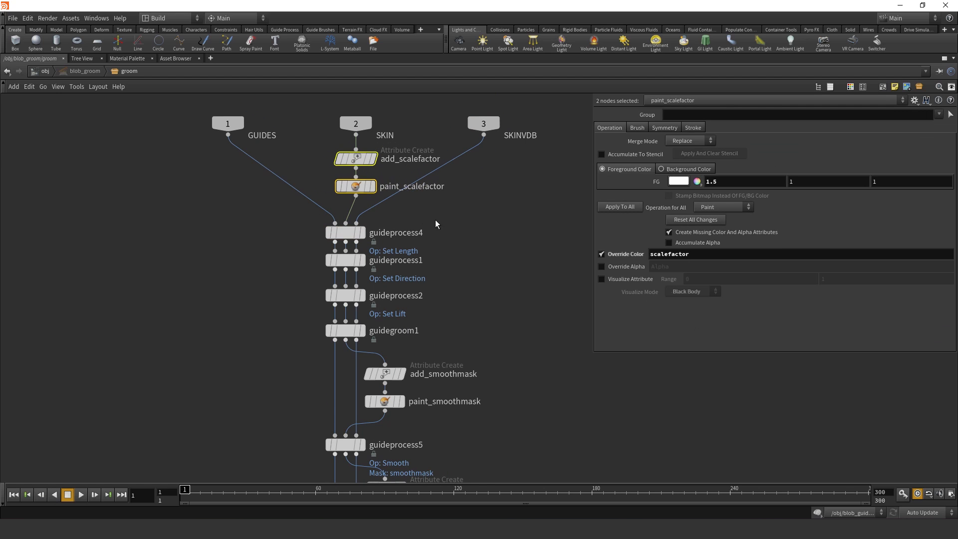
click(436, 222)
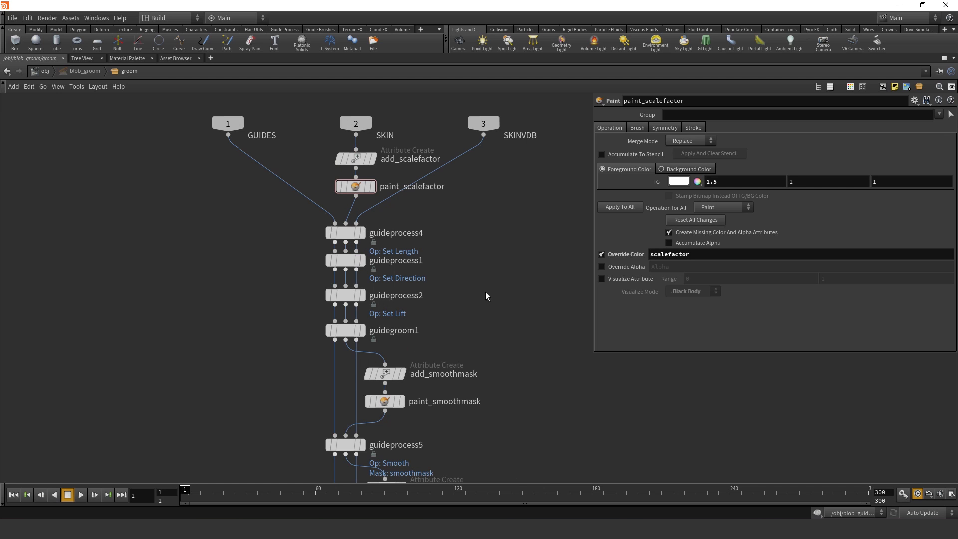
- Inspect the guideprocess6 settings and the geometry information of the SKIN input
scroll(466, 239, down, 3)
scroll(455, 229, down, 5)
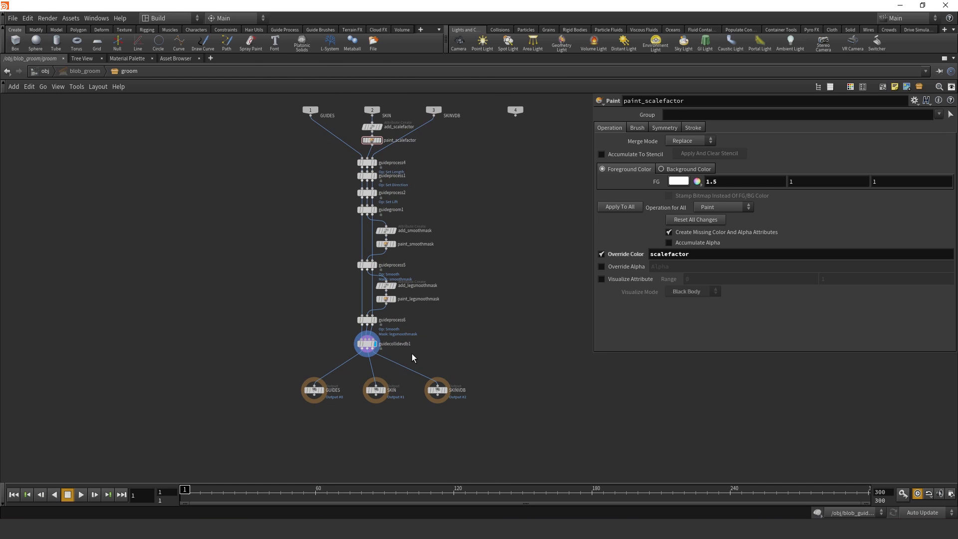
scroll(402, 355, up, 3)
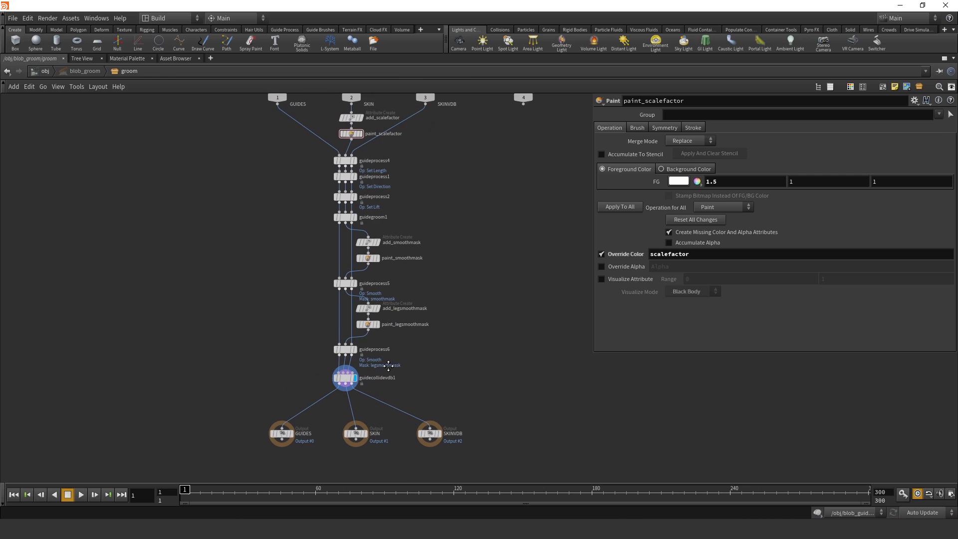
click(349, 351)
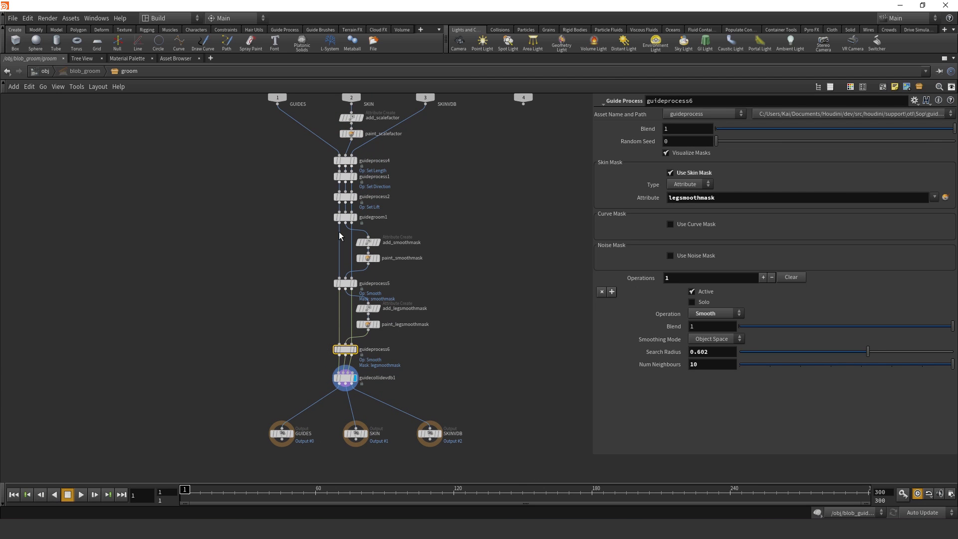
middle_click(353, 97)
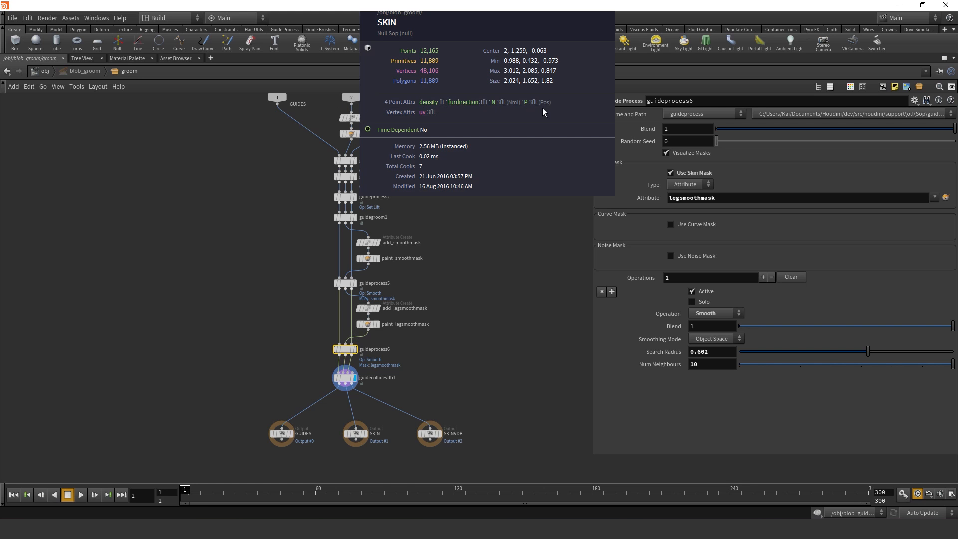
- Rewire the skin input of guideprocess6 directly to the output of paint_scalefactor
scroll(357, 383, up, 3)
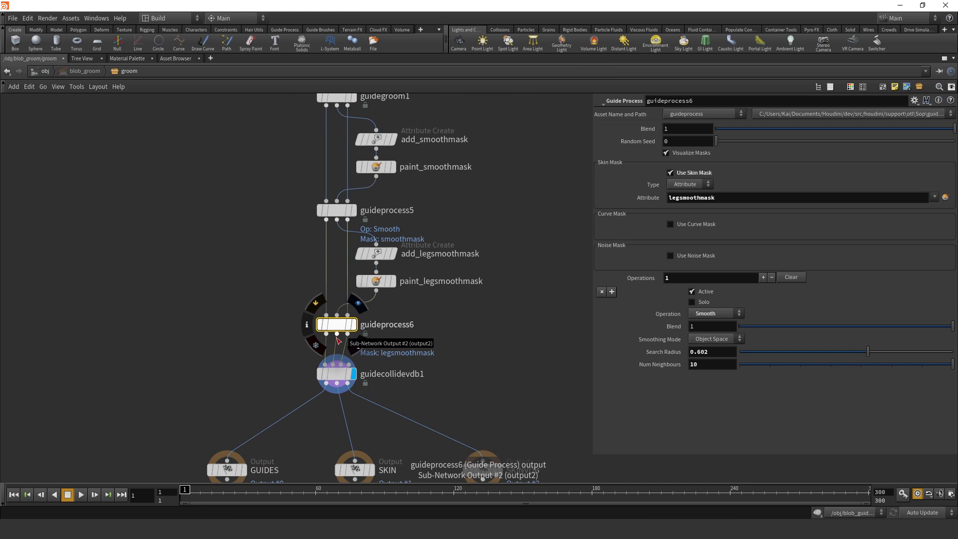
scroll(338, 341, down, 3)
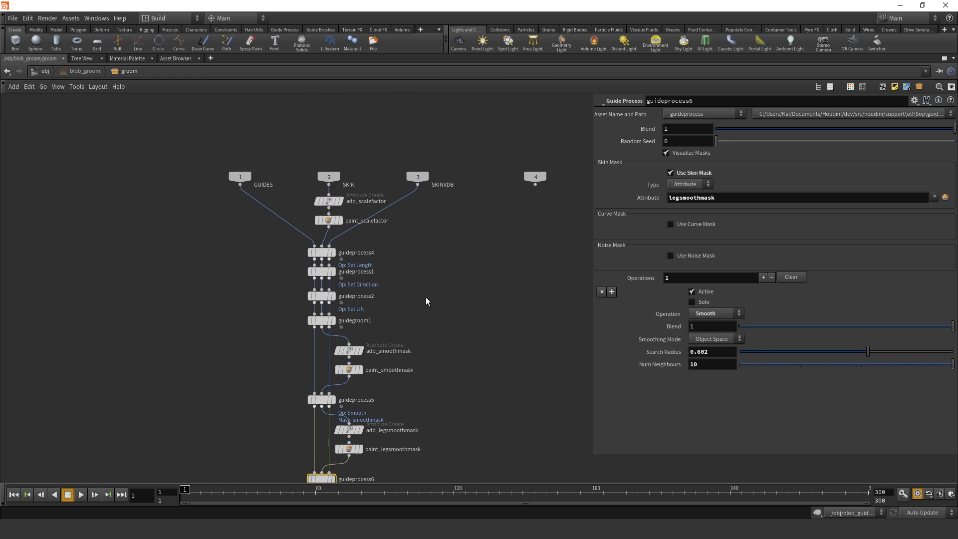
scroll(427, 302, down, 2)
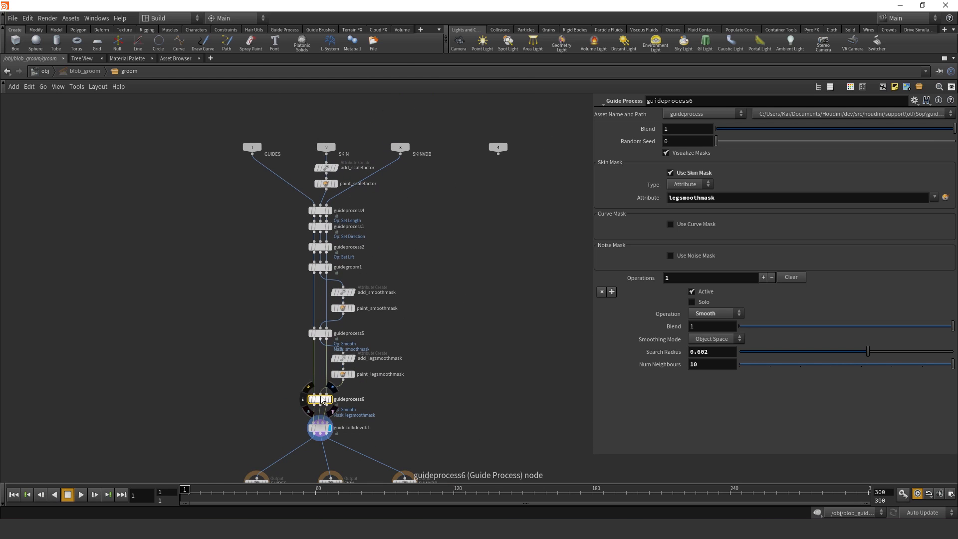
click(320, 394)
click(335, 189)
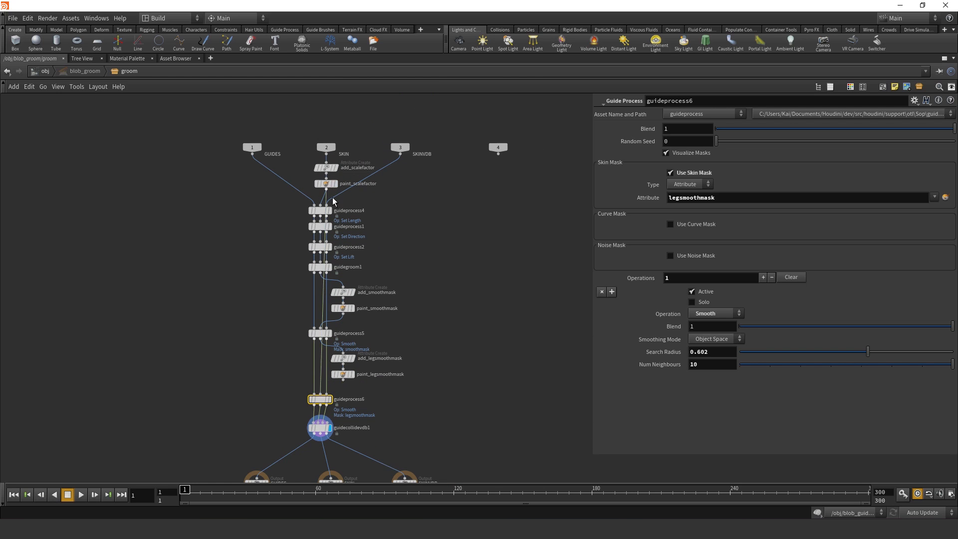
- Rewire the skin input of guideprocess6 to the skin output of guideprocess5
click(320, 394)
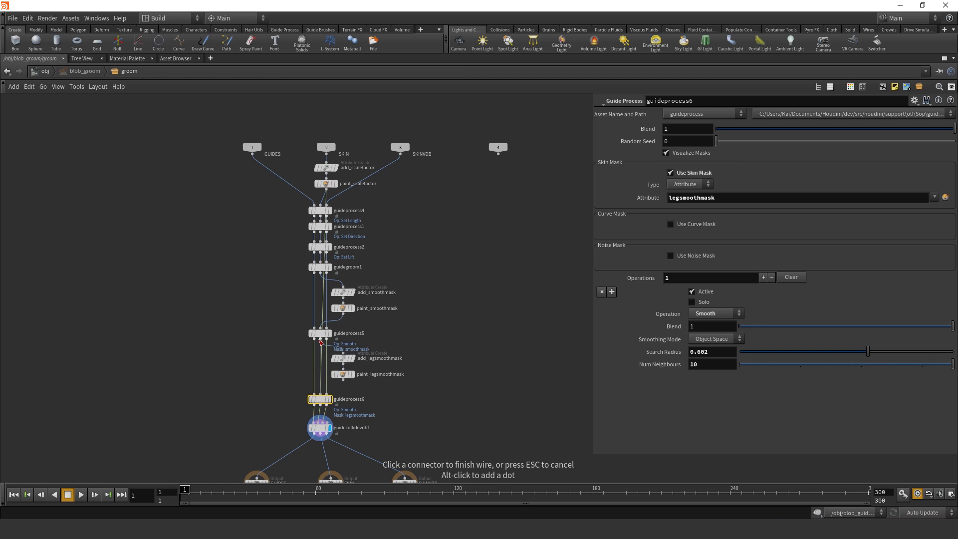
click(320, 339)
middle_drag(405, 402, 425, 375)
click(425, 376)
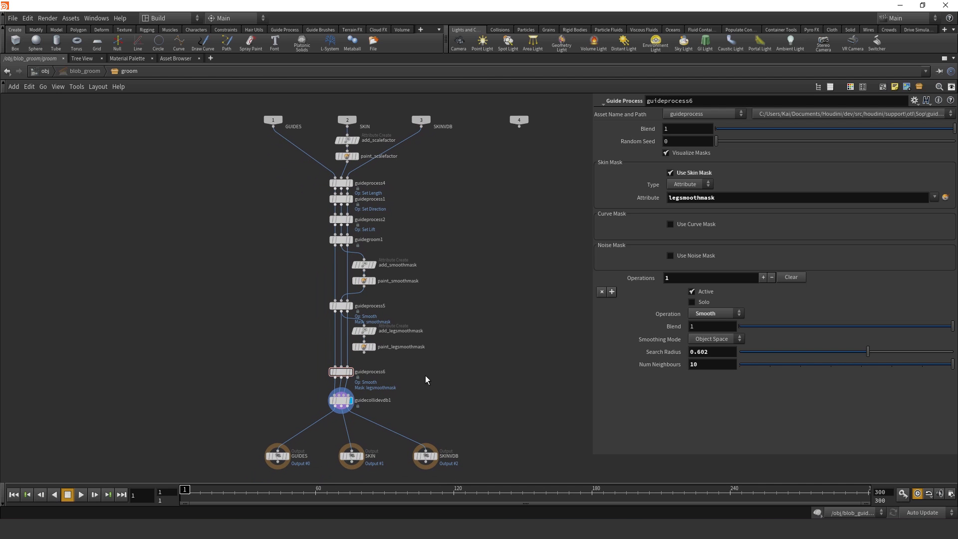
mouse_move(345, 188)
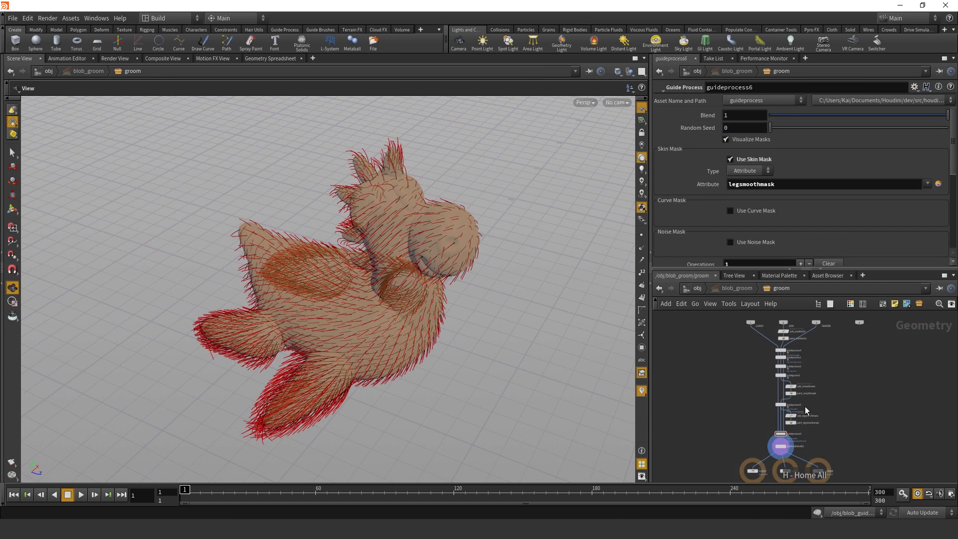
- Return to the object level and display blob_deform together with blob_geo_sim instead of blob_groom
key(u)
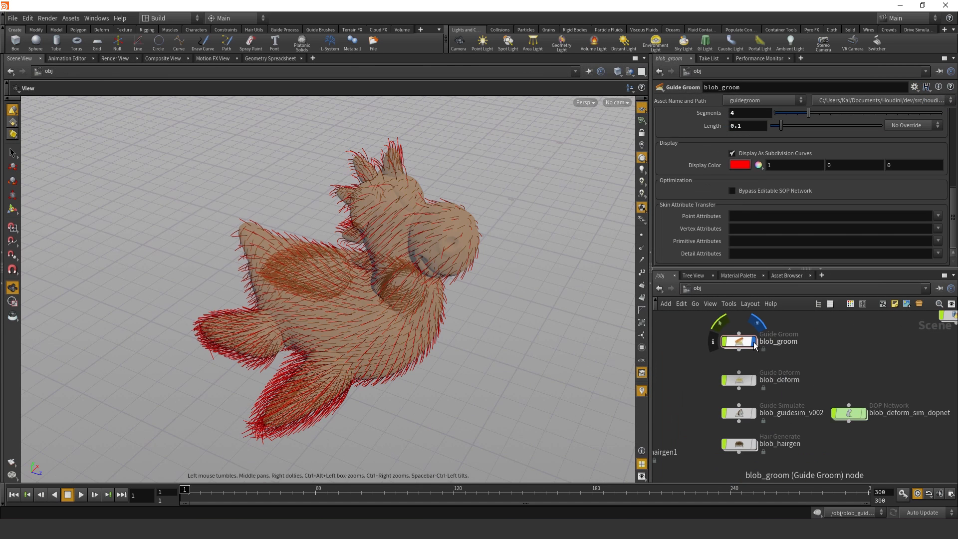
click(753, 381)
click(738, 383)
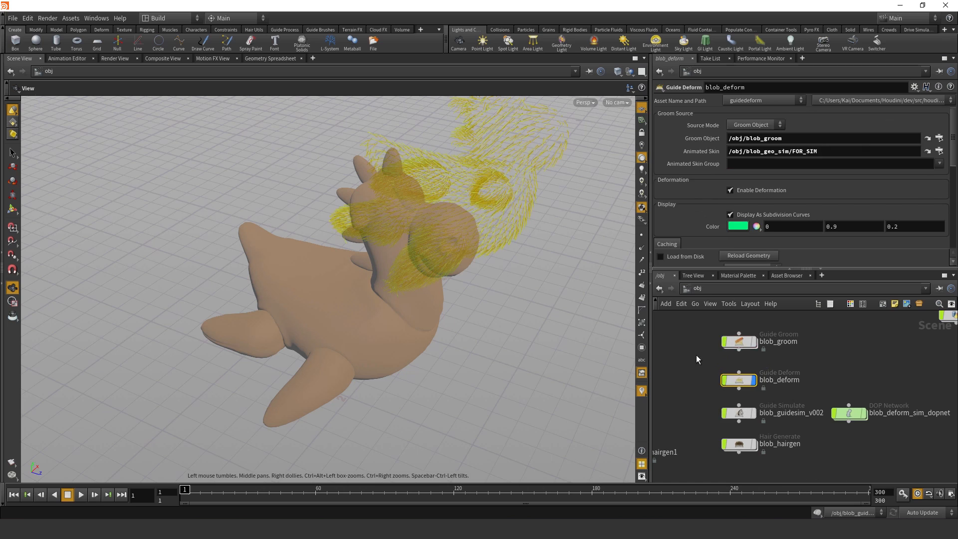
middle_drag(691, 341, 684, 403)
scroll(685, 402, down, 1)
click(738, 349)
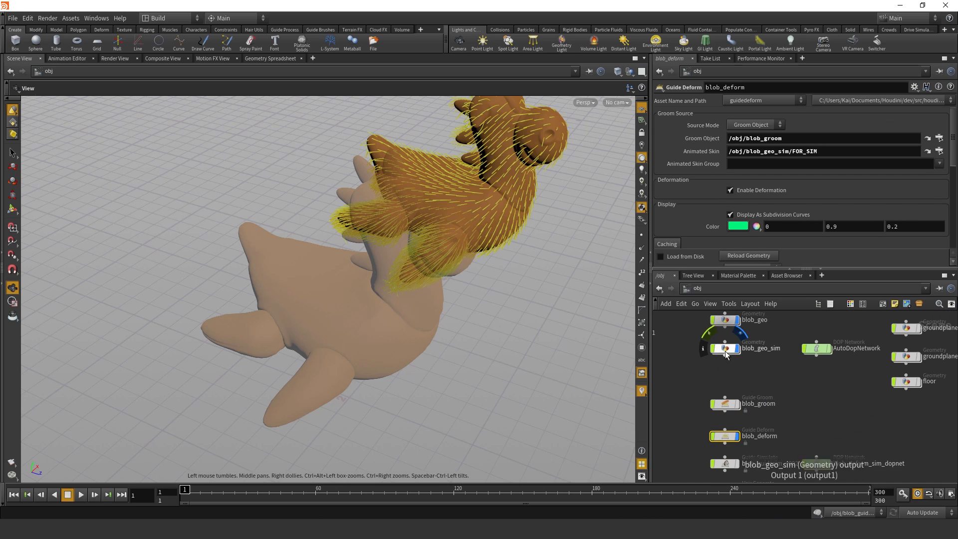
- Move the animation to frame 19 and view the deformed guides through camera cam2
drag(449, 253, 386, 241)
middle_drag(444, 258, 329, 240)
drag(372, 251, 350, 249)
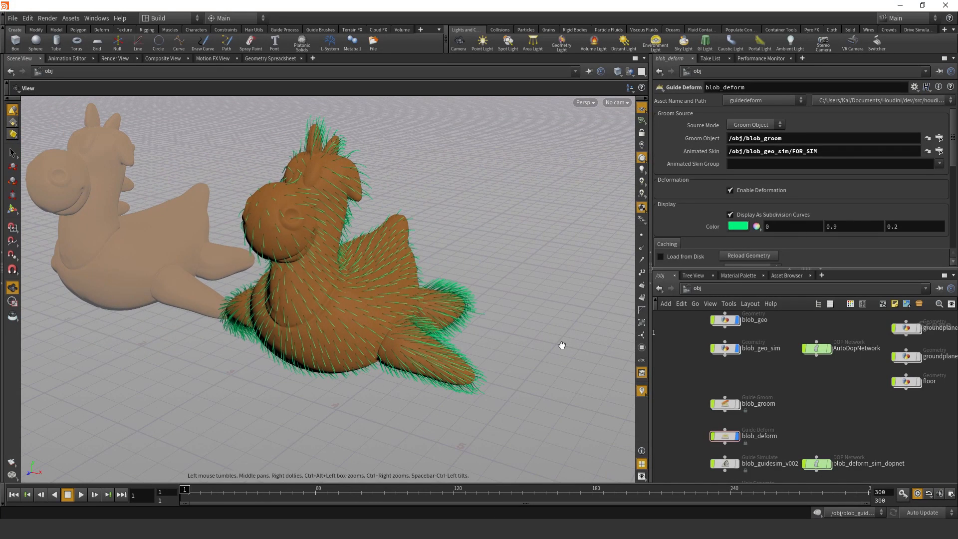
click(722, 436)
click(791, 428)
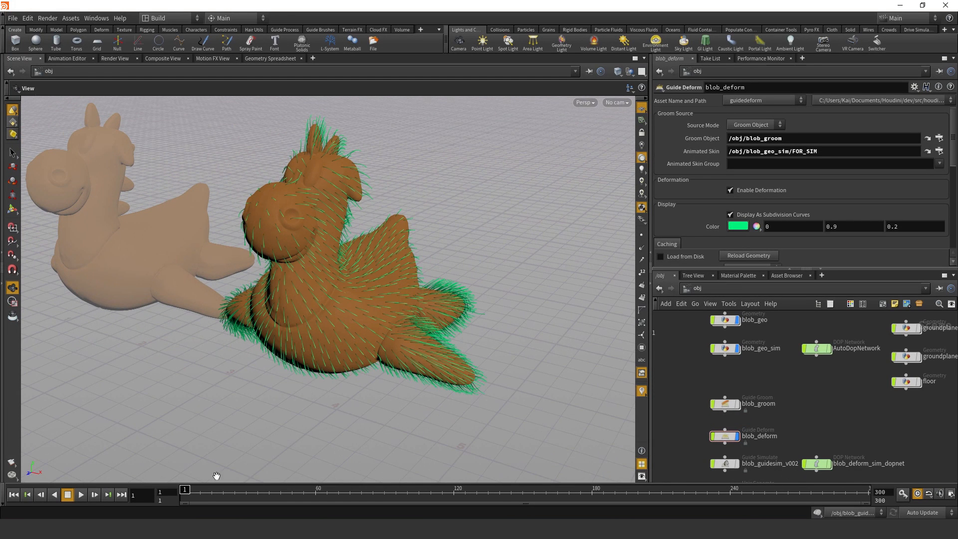
mouse_move(207, 495)
mouse_down()
mouse_move(314, 502)
mouse_move(221, 504)
mouse_up()
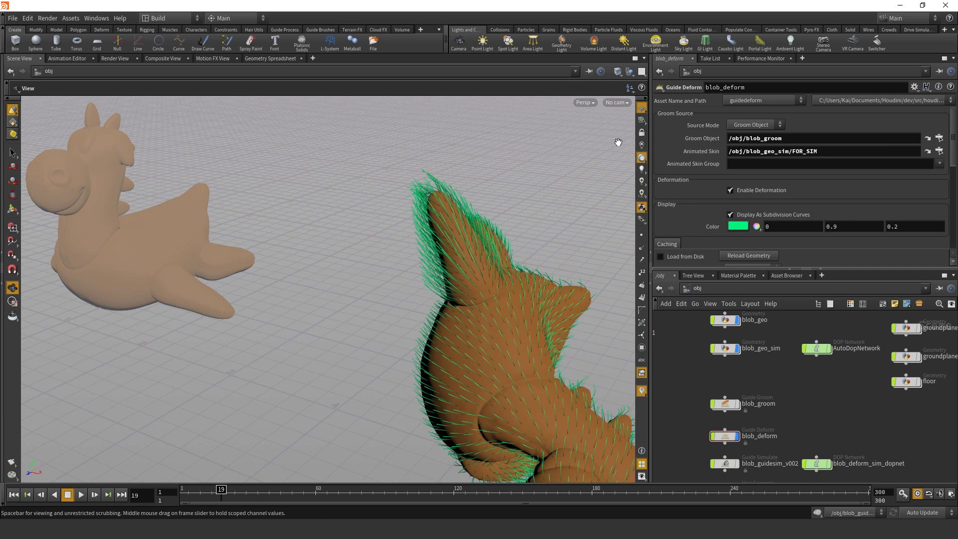
click(617, 102)
click(628, 155)
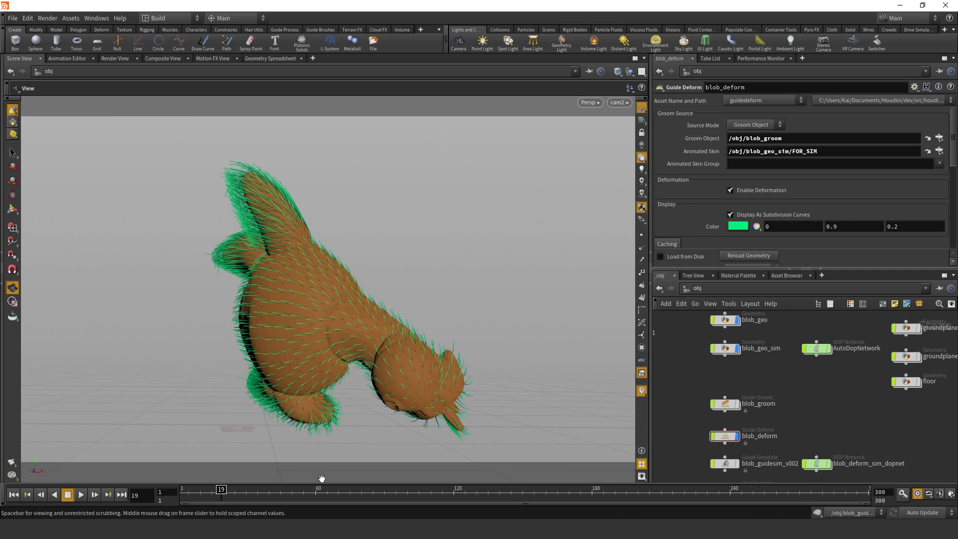
- Scrub through the animation to examine how the guides follow the moving skin, stopping at frame 69
click(327, 499)
drag(349, 503, 445, 501)
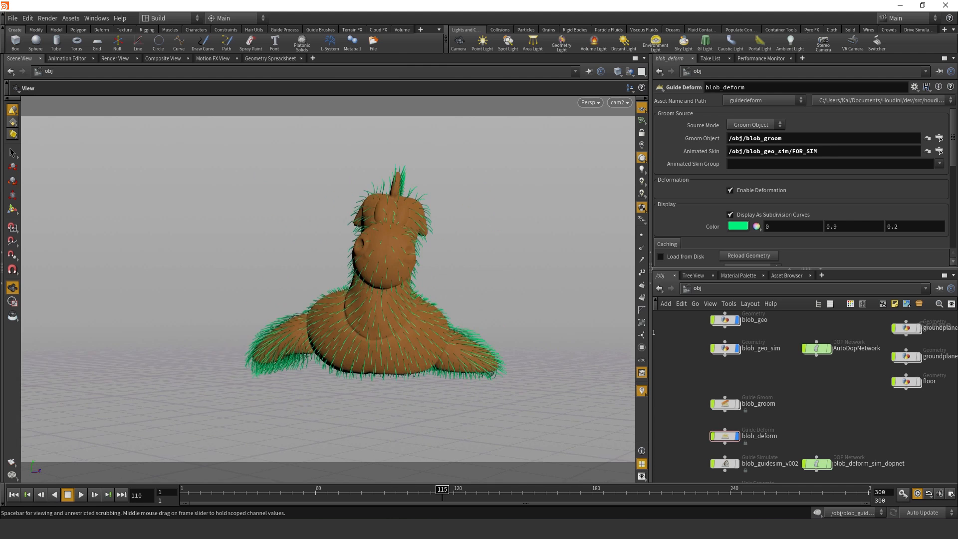
drag(534, 499, 336, 497)
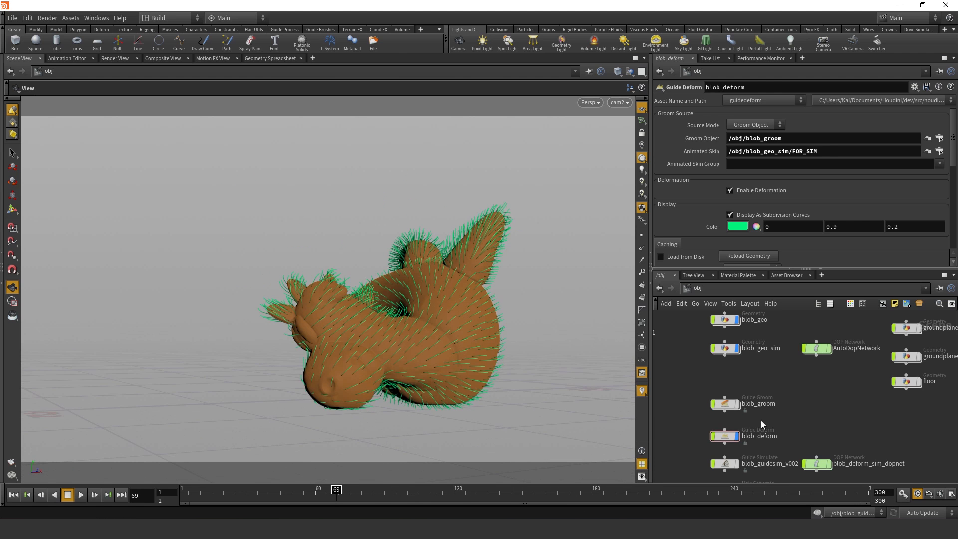
- Examine blob_deform's Groom Object and Animated Skin parameters and compare them with blob_groom's rest skin source
click(727, 441)
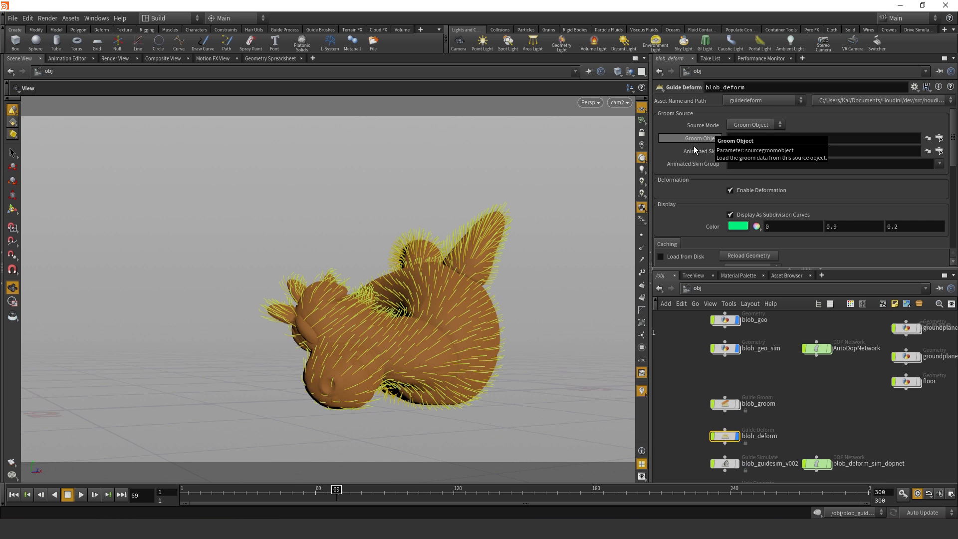
drag(827, 139, 683, 141)
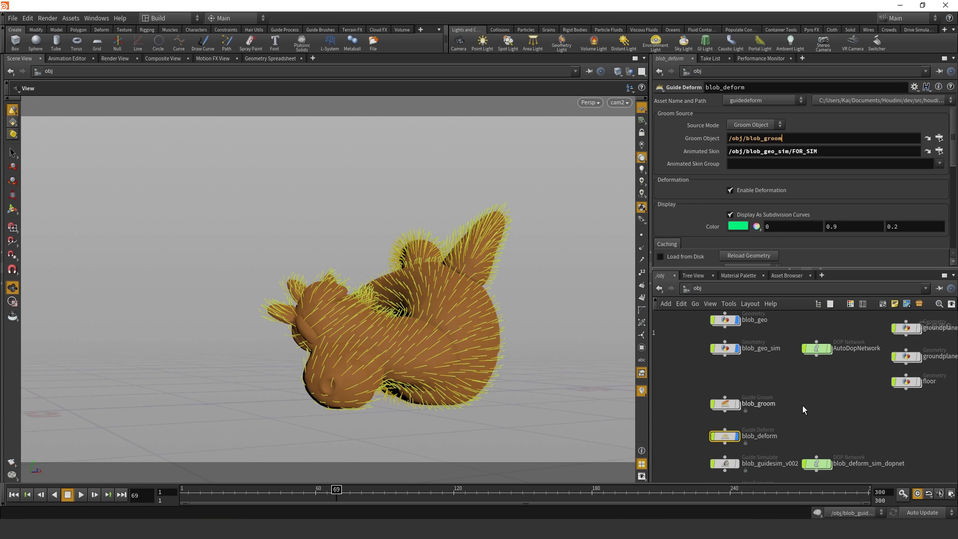
middle_drag(780, 428, 771, 385)
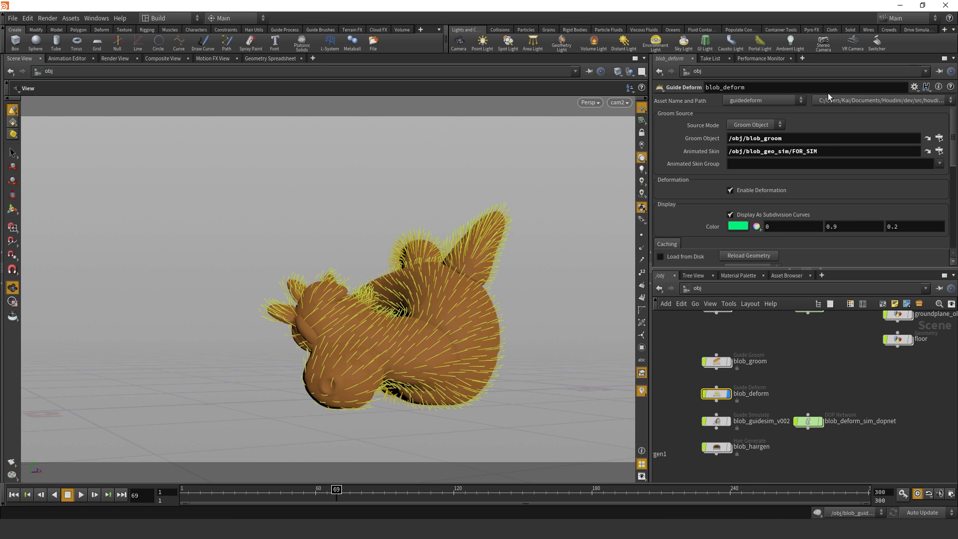
double_click(797, 137)
click(807, 122)
double_click(803, 134)
click(805, 128)
double_click(833, 154)
click(831, 130)
click(716, 361)
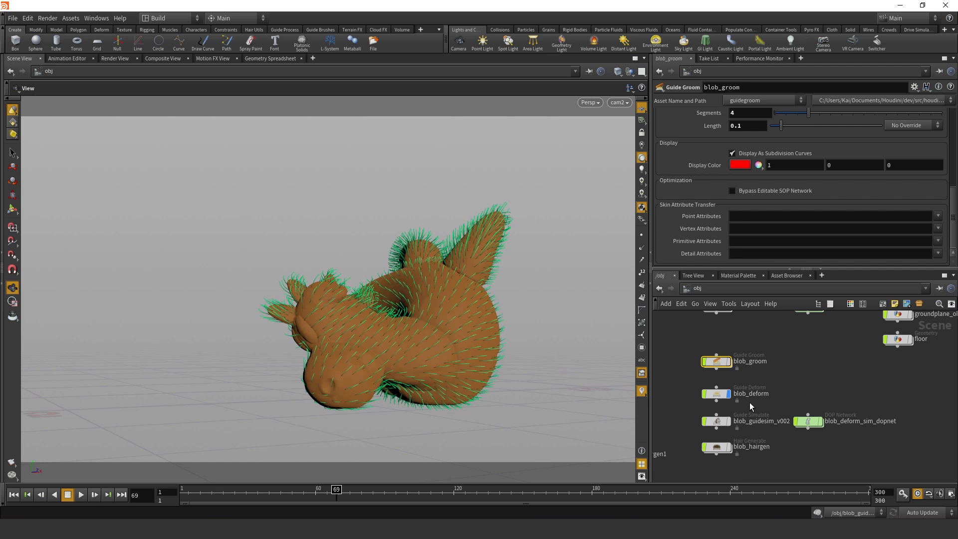
scroll(737, 208, up, 5)
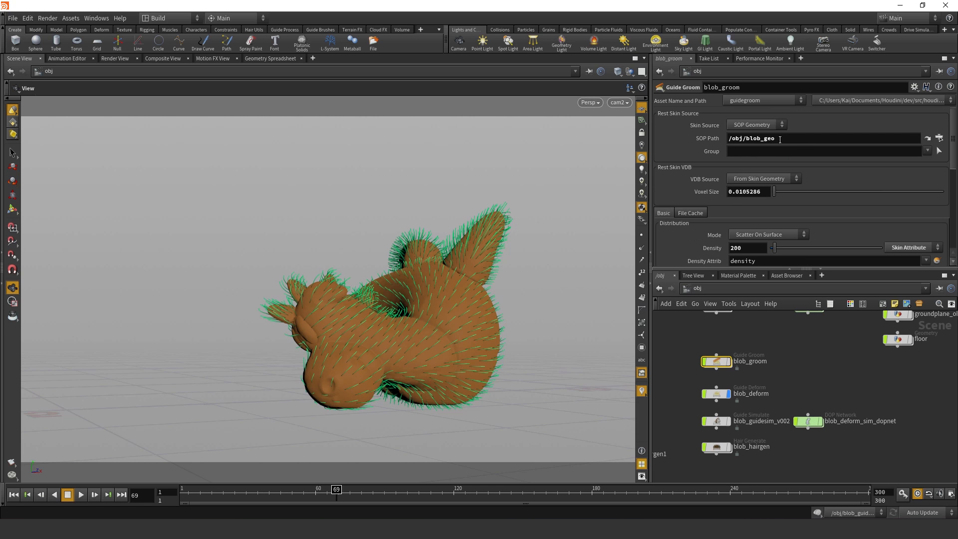
- Review the deformation, display and caching settings of blob_deform
click(717, 394)
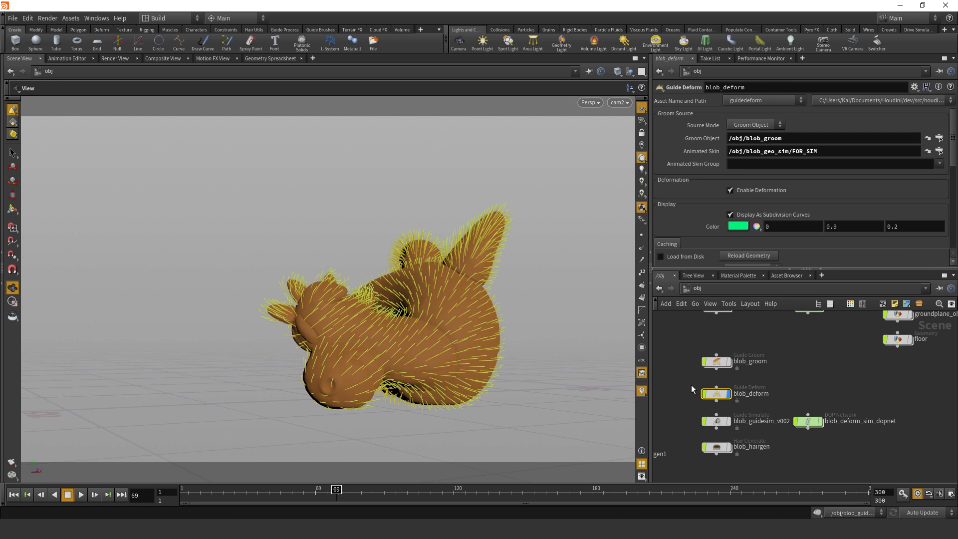
scroll(682, 236, down, 1)
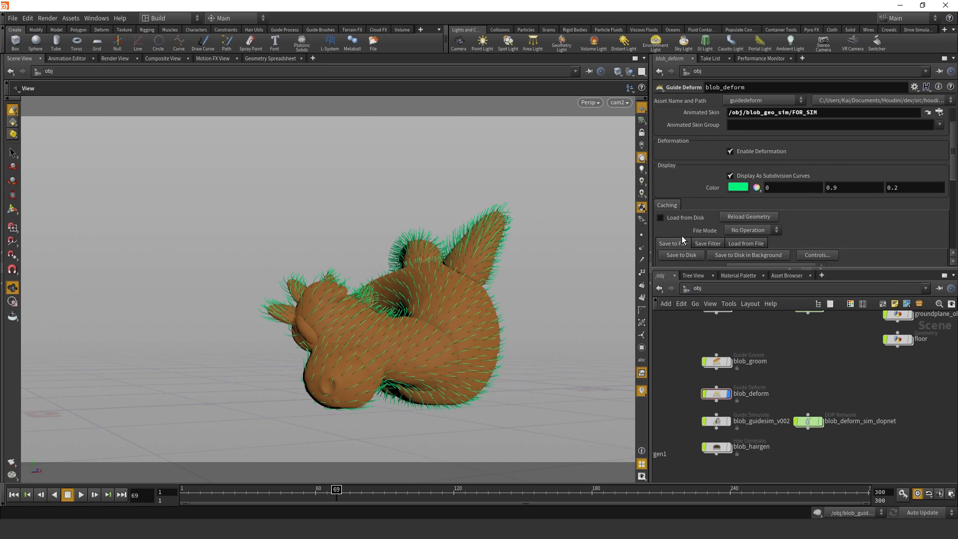
scroll(682, 233, up, 1)
scroll(685, 232, down, 2)
scroll(687, 227, down, 2)
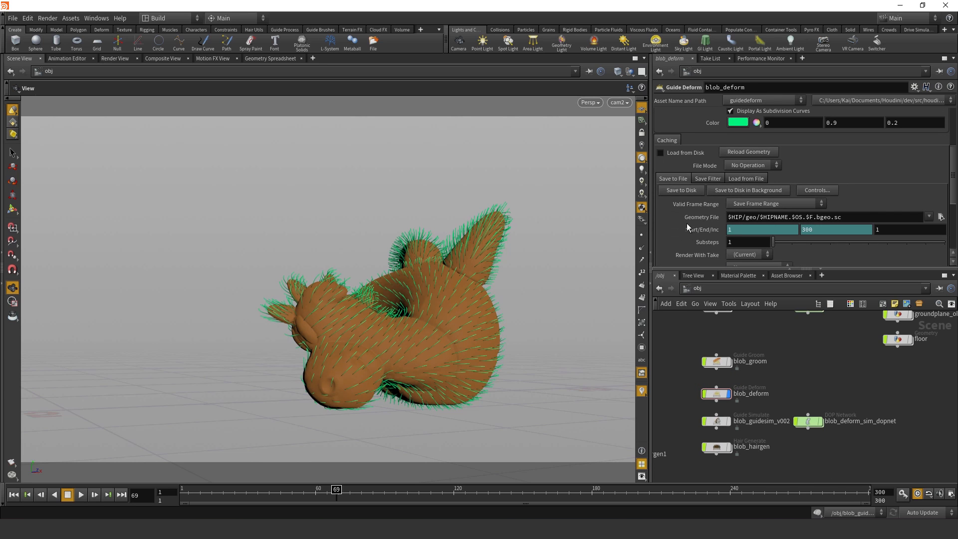
- Hide blob_deform and display the guide simulation object blob_guidesim_v002 in its place
mouse_move(732, 397)
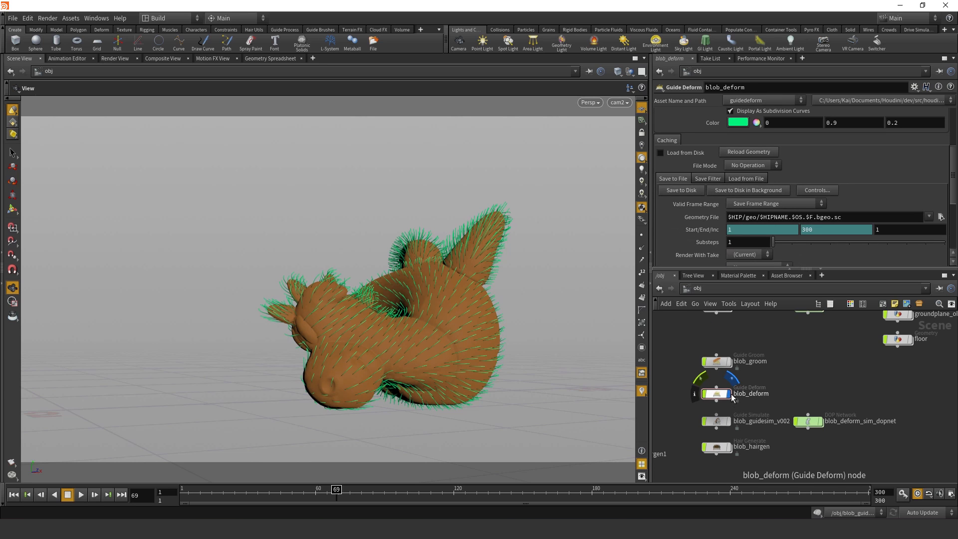
click(730, 395)
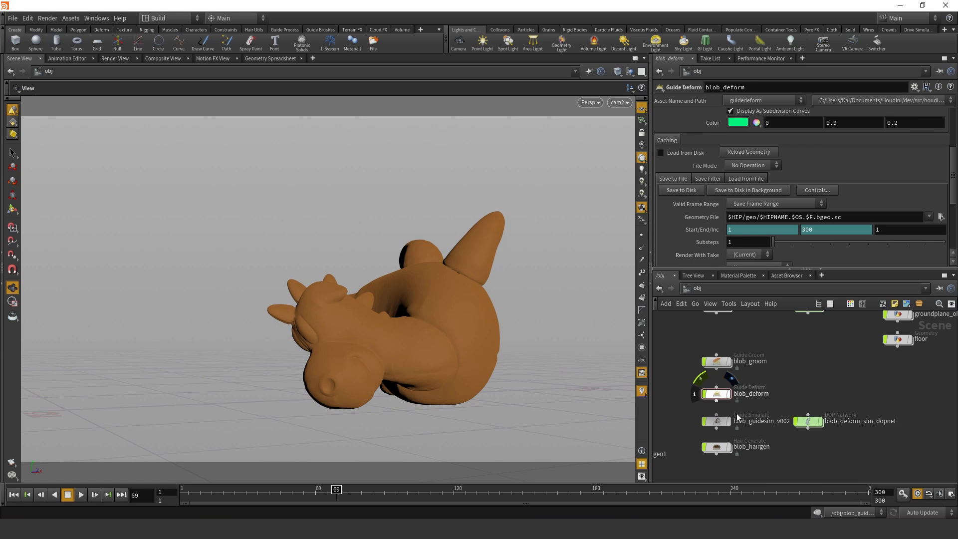
mouse_move(728, 427)
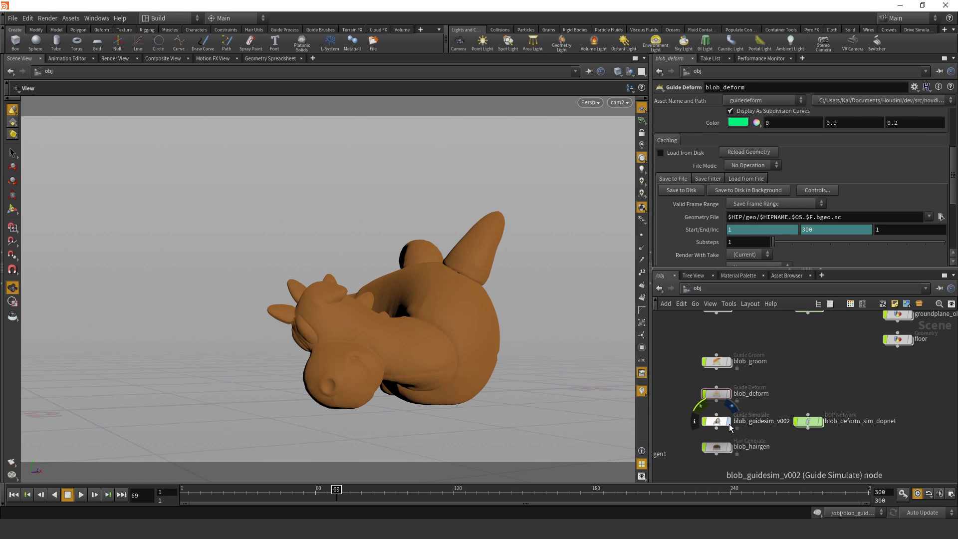
click(729, 423)
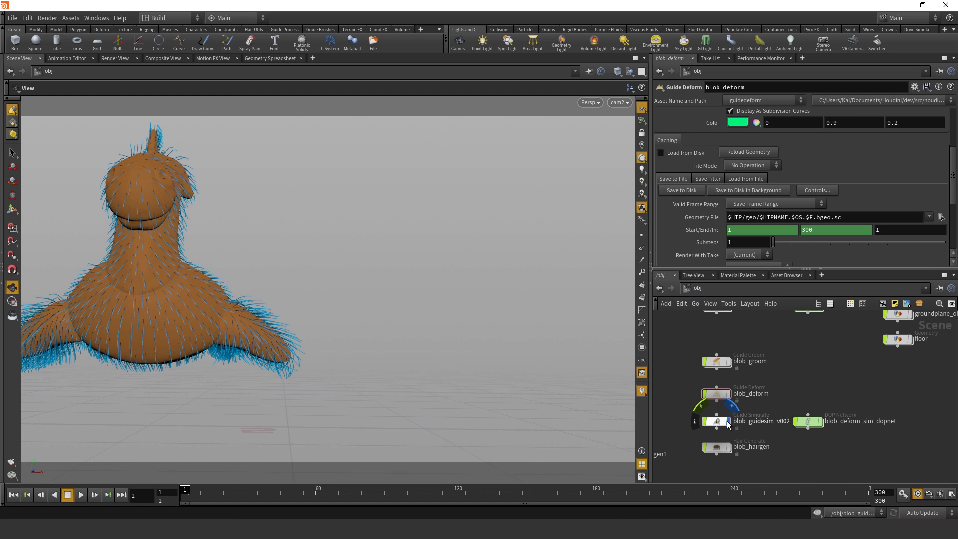
- Inspect the groom source and dynamics settings of blob_guidesim_v002, and select its source object blob_deform
click(715, 424)
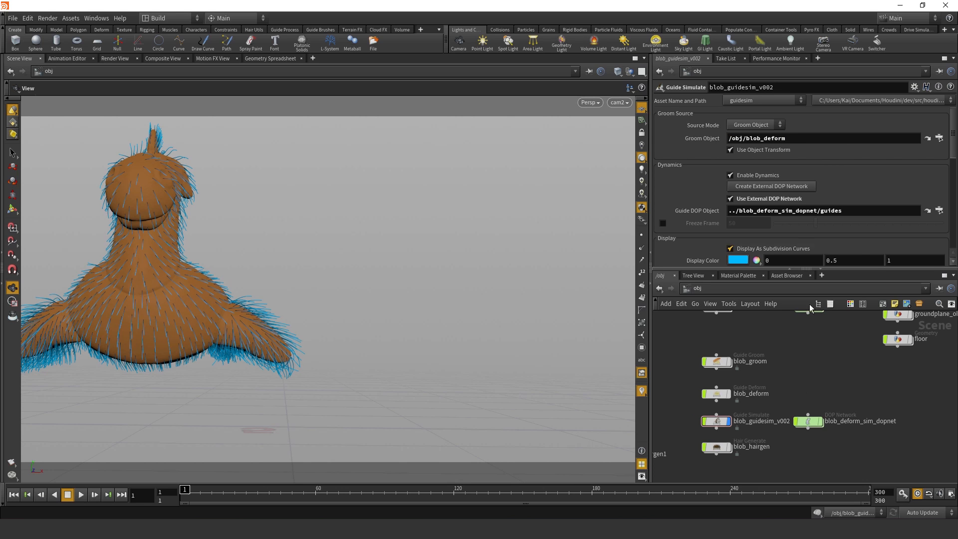
middle_drag(799, 374, 802, 367)
click(722, 387)
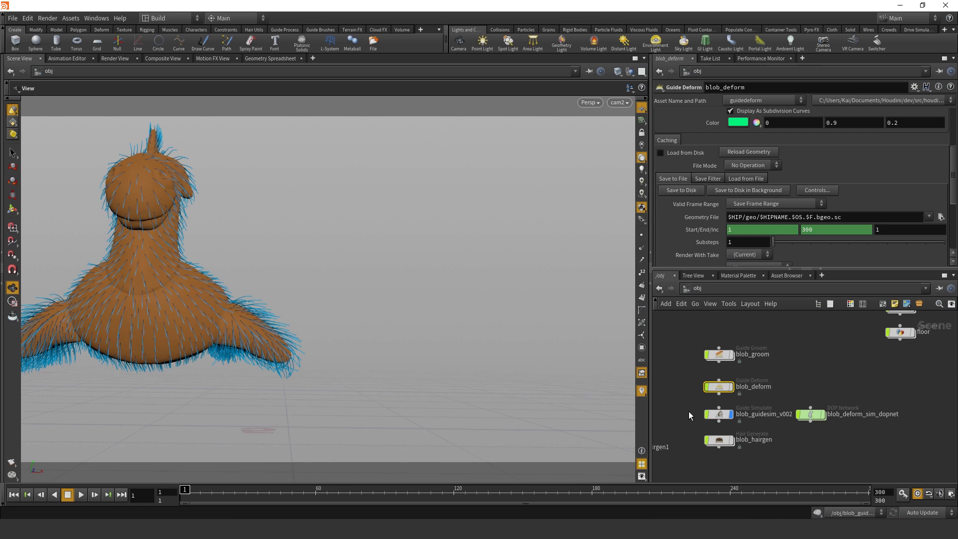
- Select blob_guidesim_v002 and play back the simulated guides through cam2
click(719, 415)
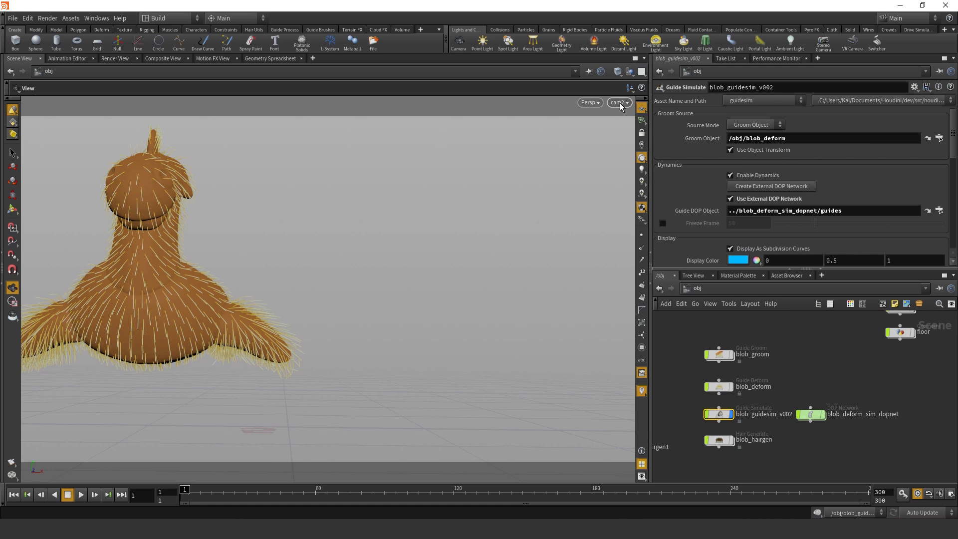
key(Up)
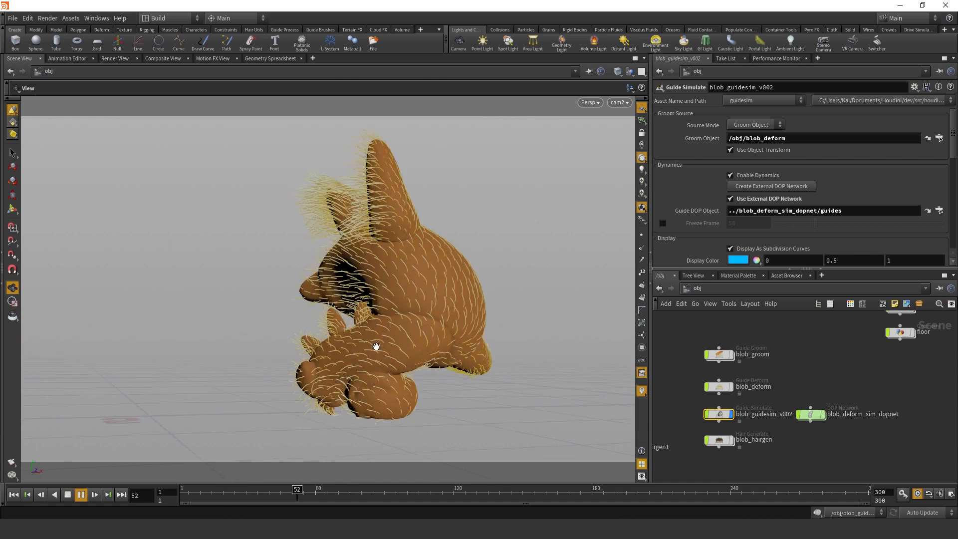
click(684, 345)
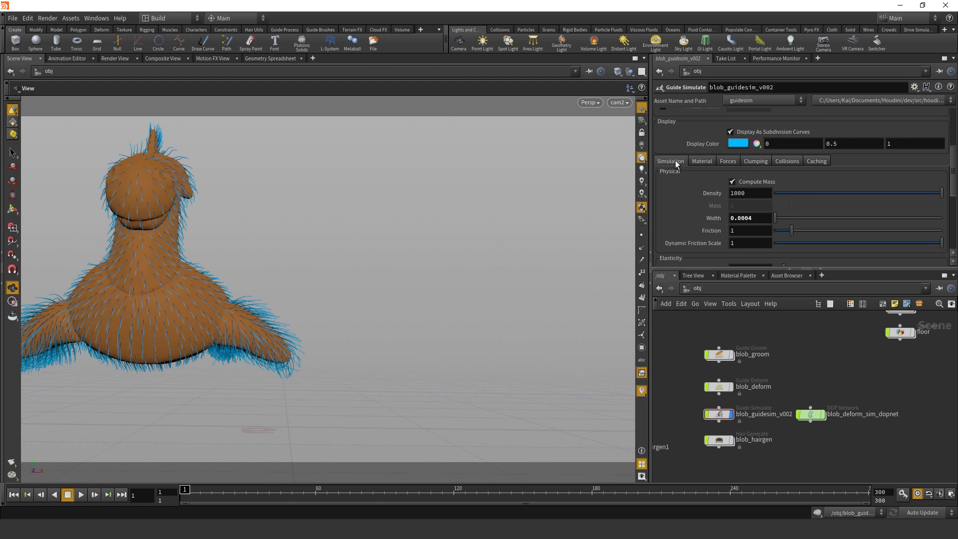
- Review blob_guidesim_v002's Simulation, Material, Forces, Clumping and Collisions settings, including the wind velocity and noise parameters
click(675, 160)
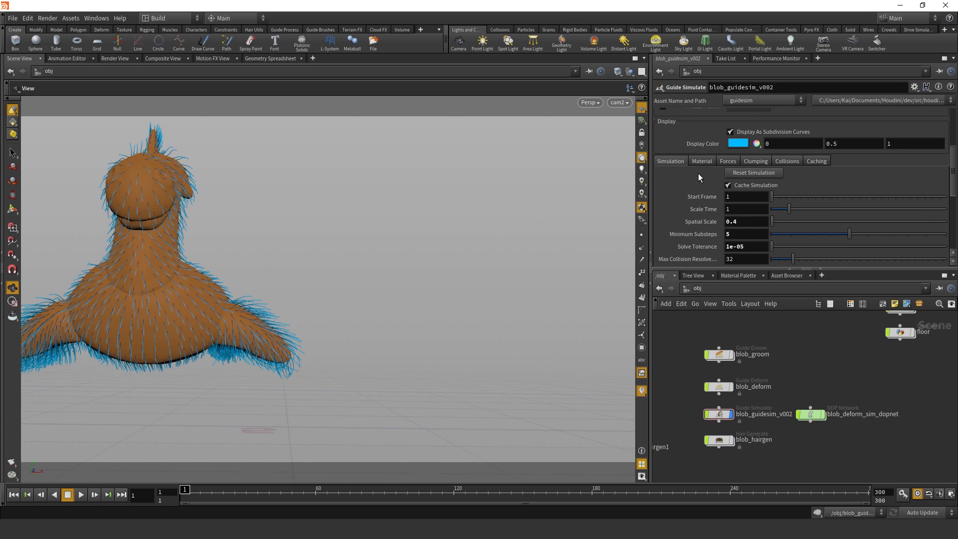
click(728, 161)
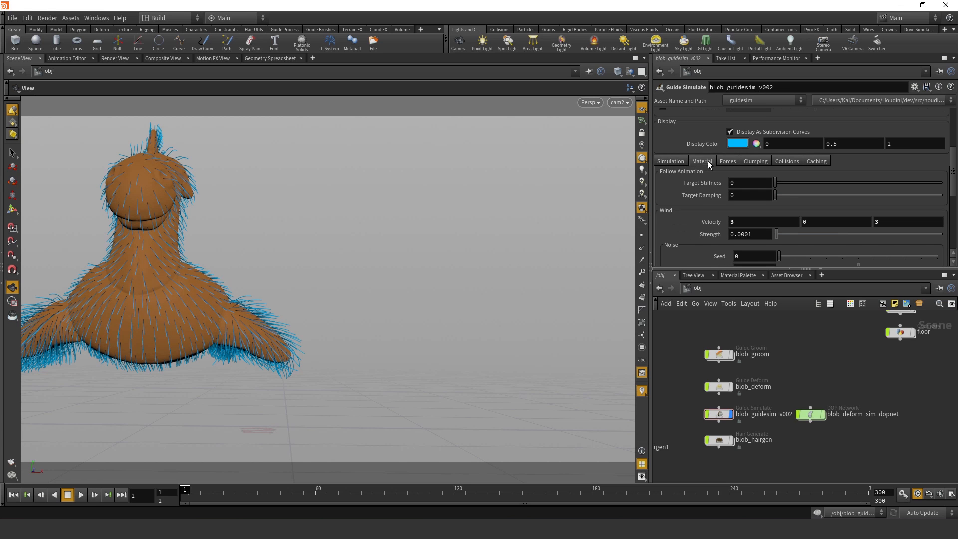
click(708, 161)
click(726, 163)
scroll(721, 170, down, 5)
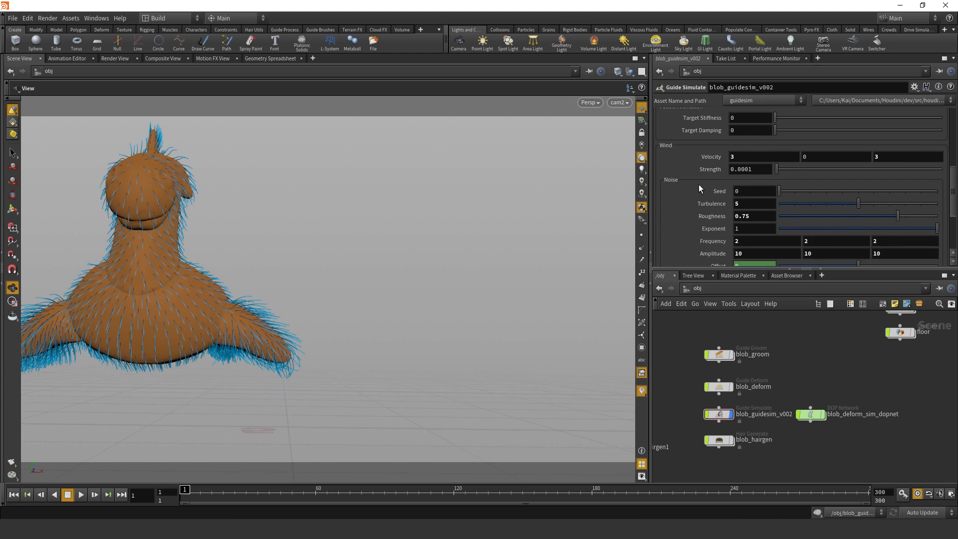
scroll(696, 170, down, 2)
scroll(699, 172, up, 4)
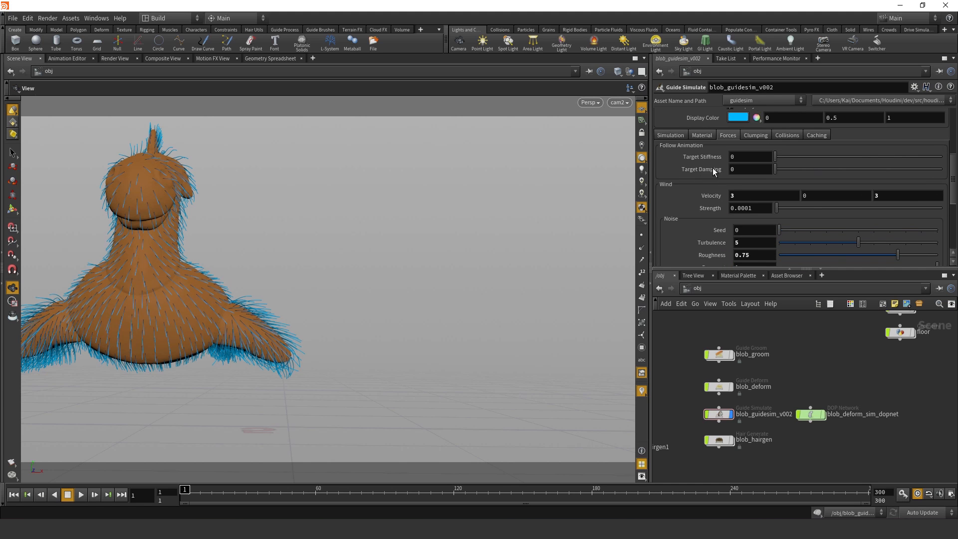
click(757, 136)
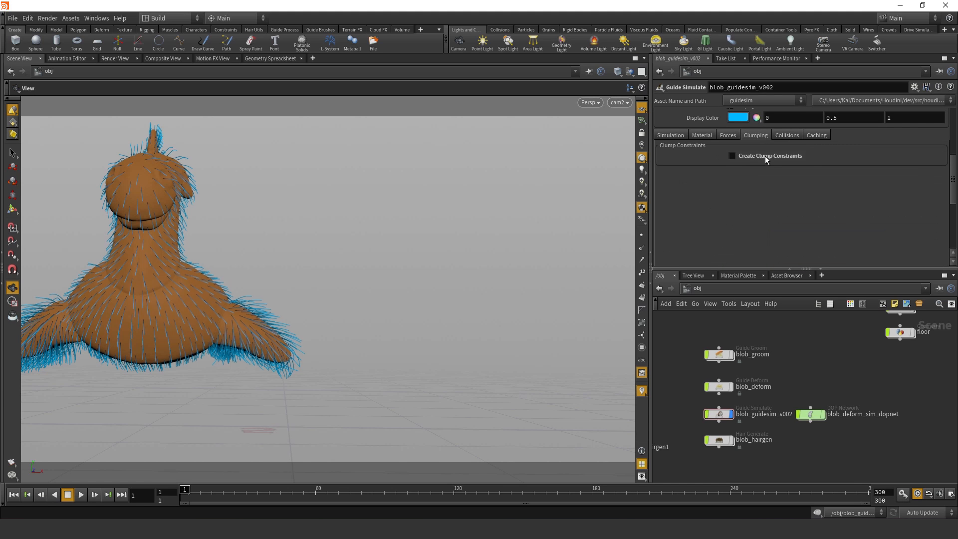
click(785, 134)
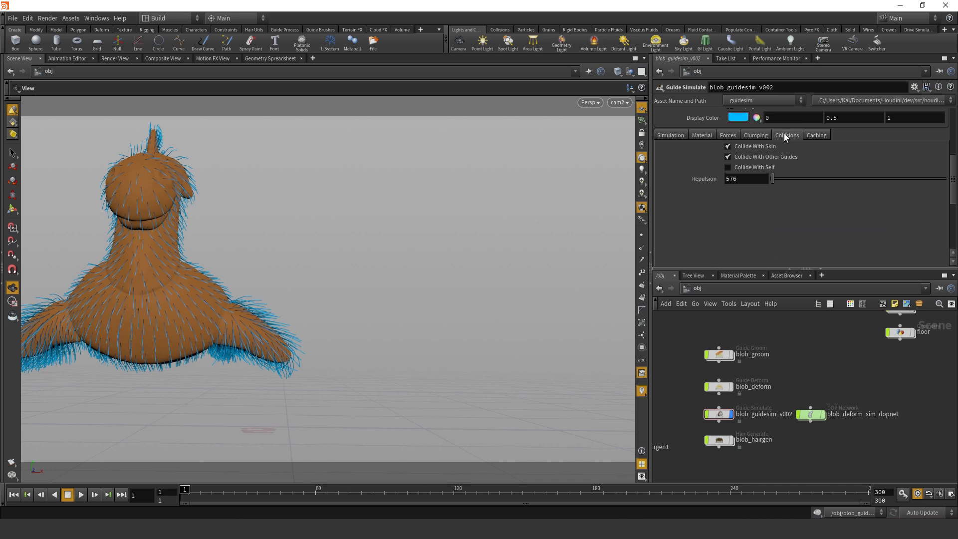
- Check blob_guidesim_v002's Caching and Simulation settings, and display and select blob_hairgen in its place
click(823, 137)
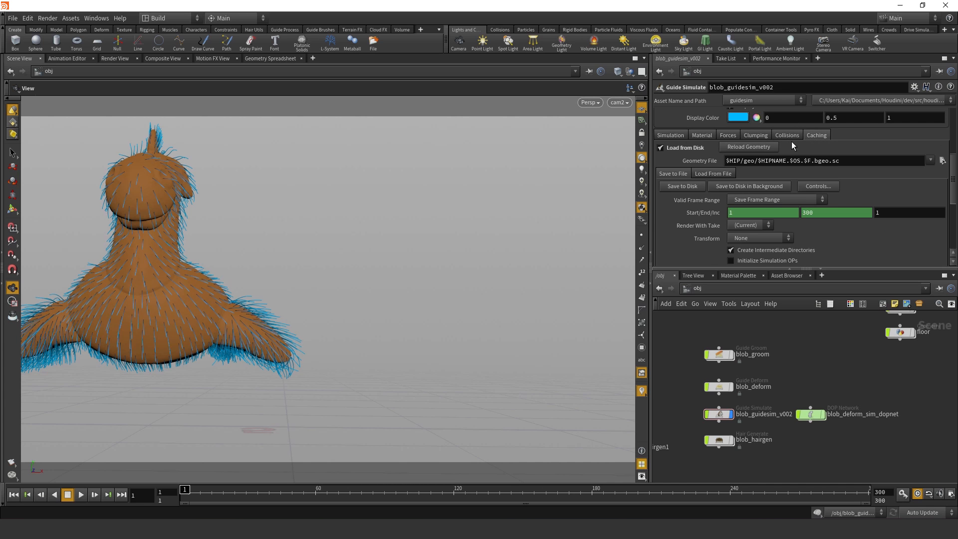
click(671, 135)
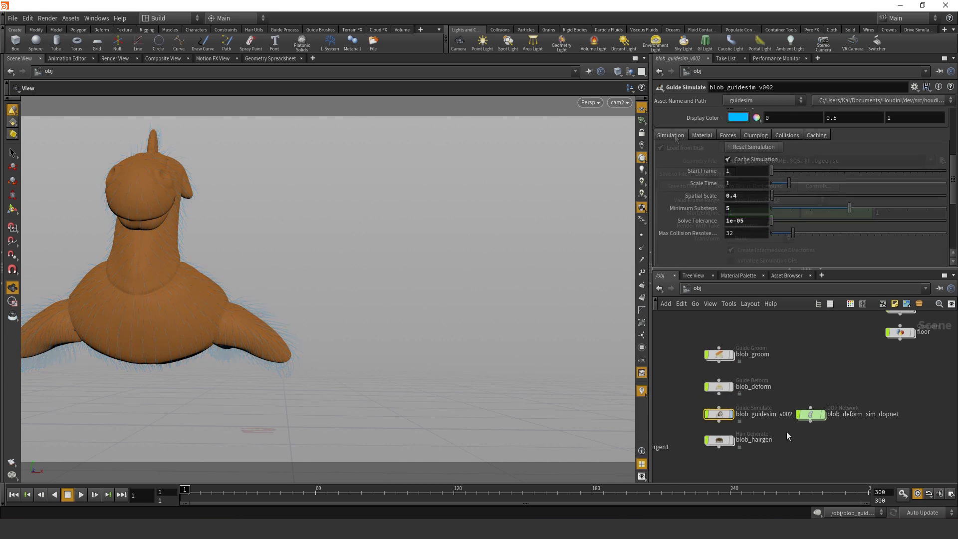
click(724, 441)
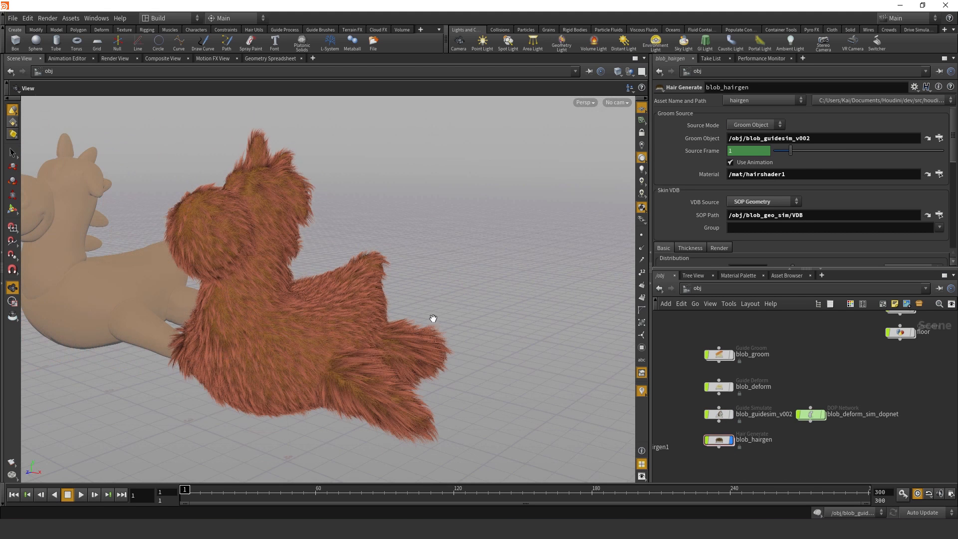
click(723, 442)
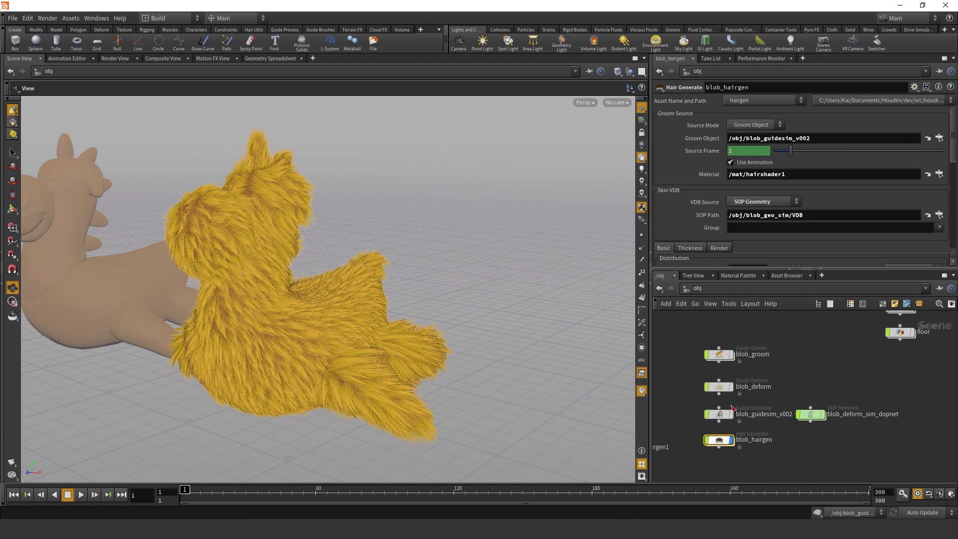
- Review blob_hairgen's groom object, skin VDB source, distribution, guide interpolation and optimization settings
click(843, 139)
click(815, 368)
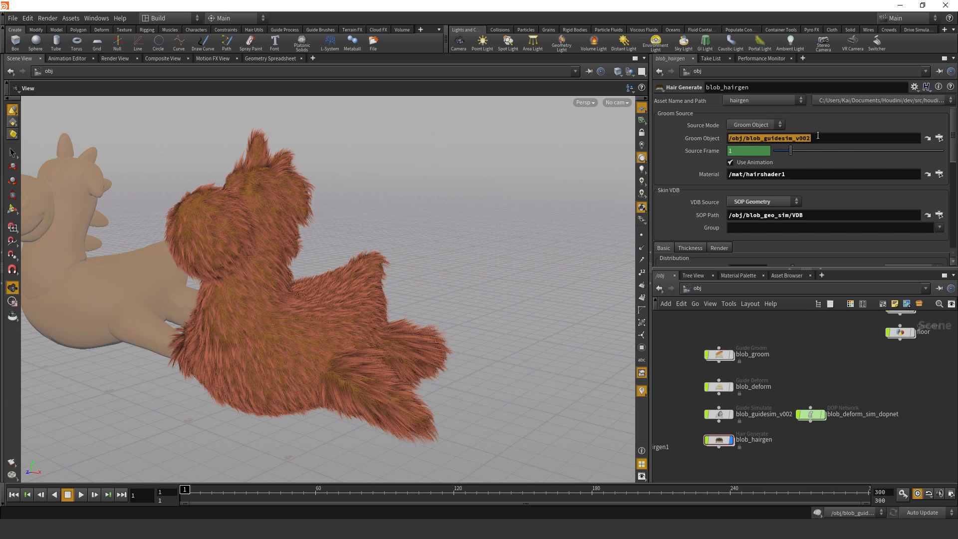
scroll(696, 177, down, 3)
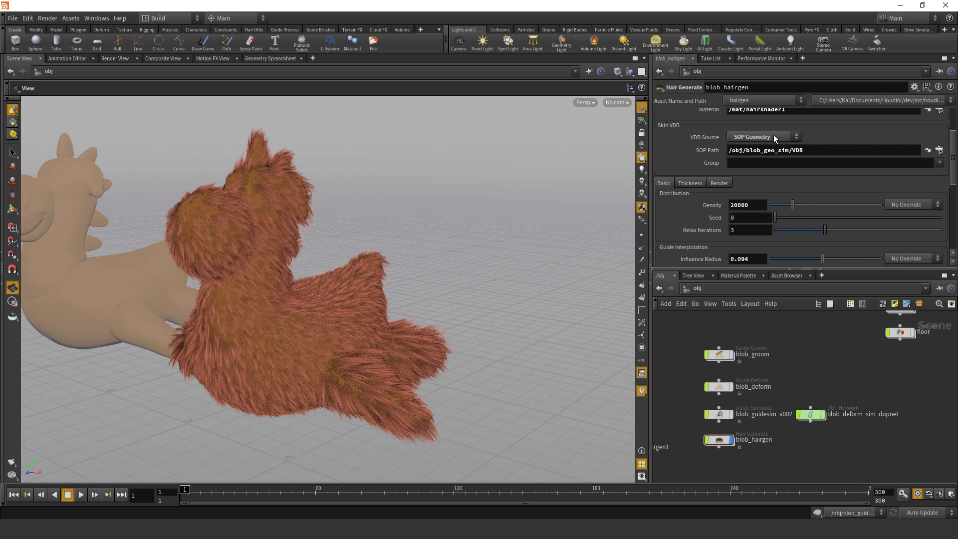
click(774, 136)
click(786, 136)
click(817, 148)
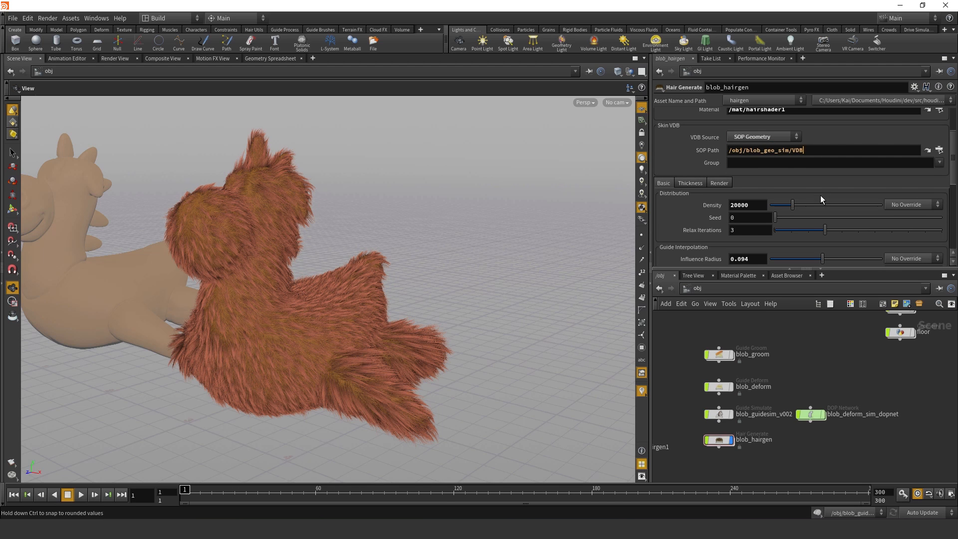
scroll(720, 181, down, 3)
drag(310, 244, 367, 252)
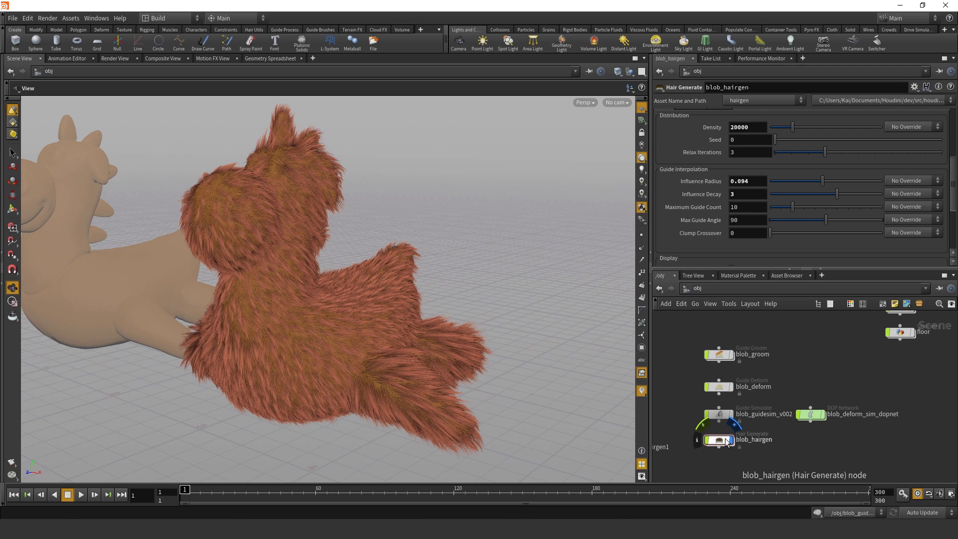
scroll(699, 219, down, 3)
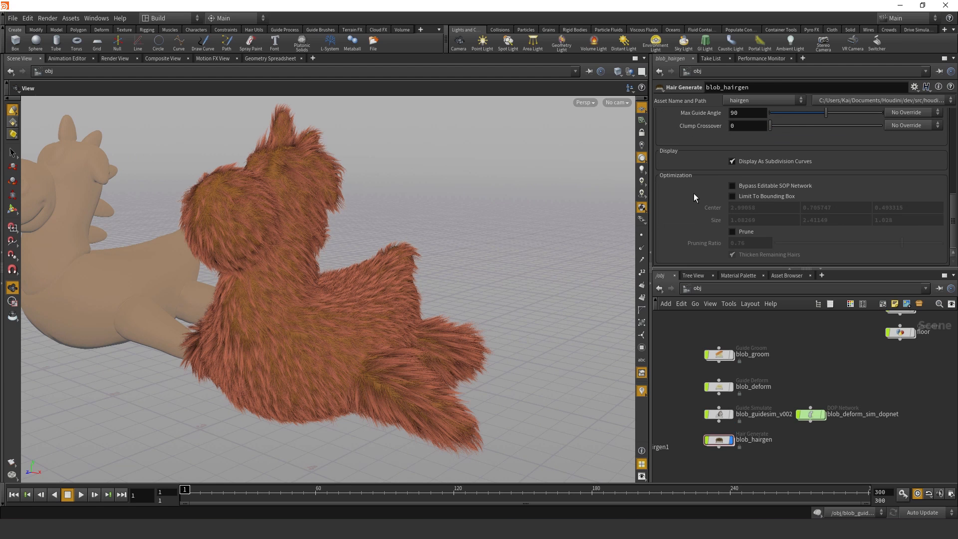
- Enable Bypass Editable SOP Network on blob_hairgen and inspect the fur around the head and back
click(764, 187)
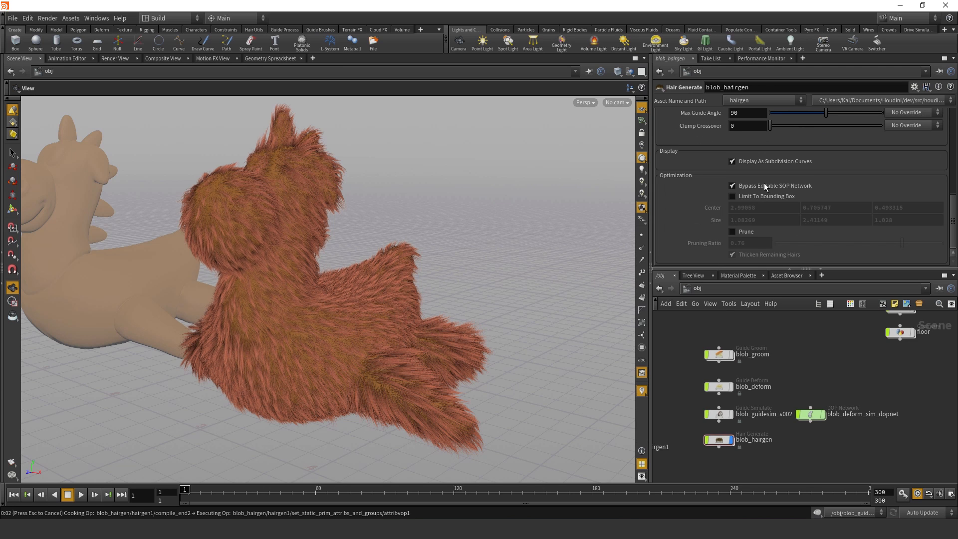
scroll(756, 190, up, 4)
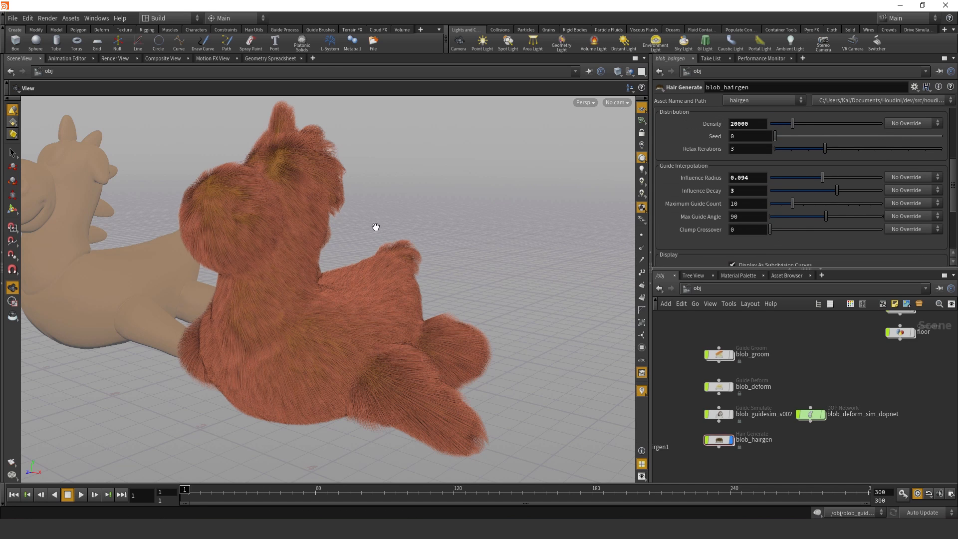
middle_drag(375, 227, 430, 213)
drag(399, 215, 381, 268)
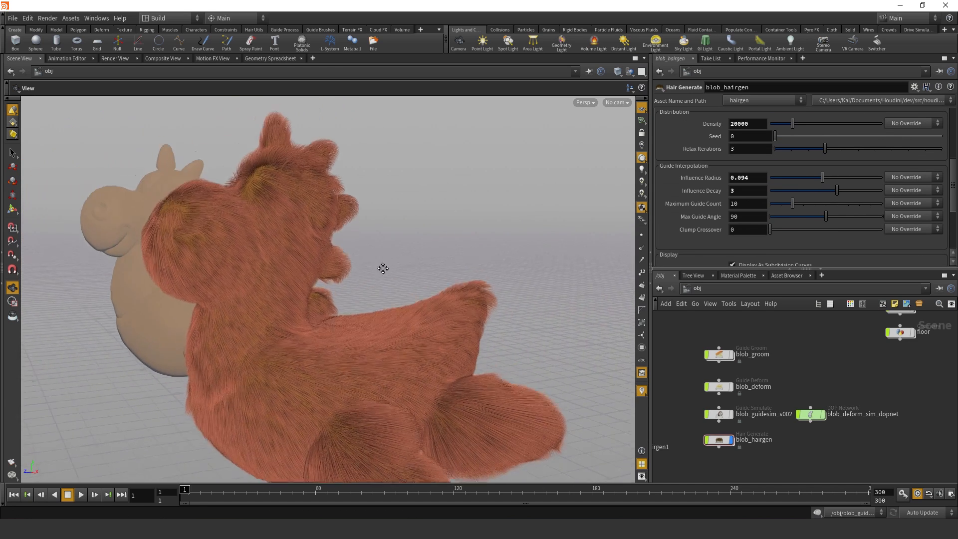
- Reduce the hair Density of blob_hairgen to 5000 and further down to 2000
scroll(671, 178, up, 2)
click(763, 162)
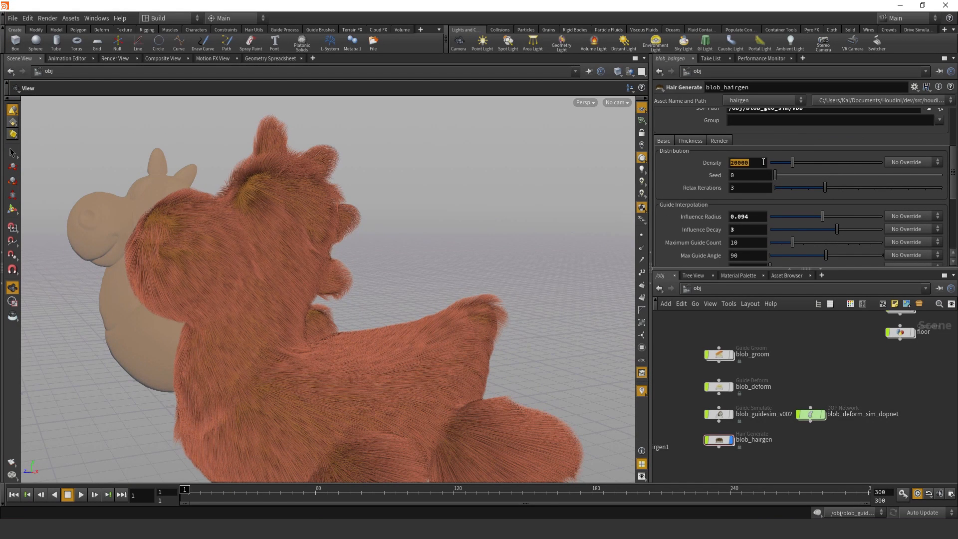
text(50)
double_click(762, 162)
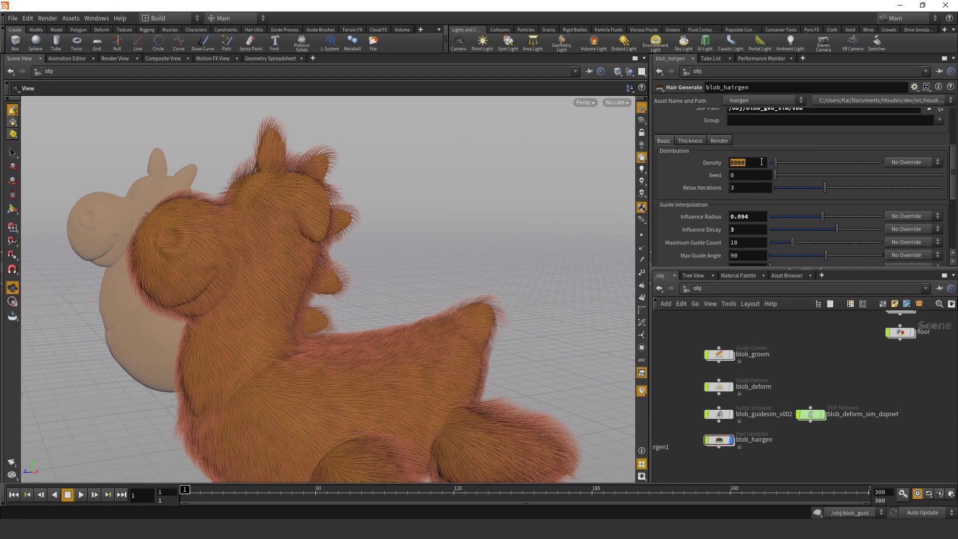
text(2000)
key(Return)
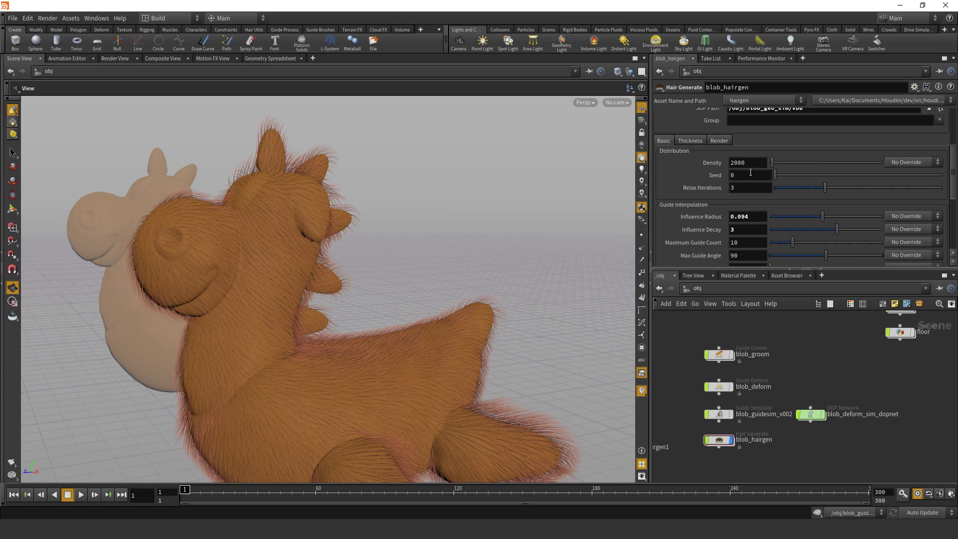
- Display the blob_guidesim_v002 guides together with the generated hair and compare them on the toy's head at frame 171
scroll(722, 193, down, 3)
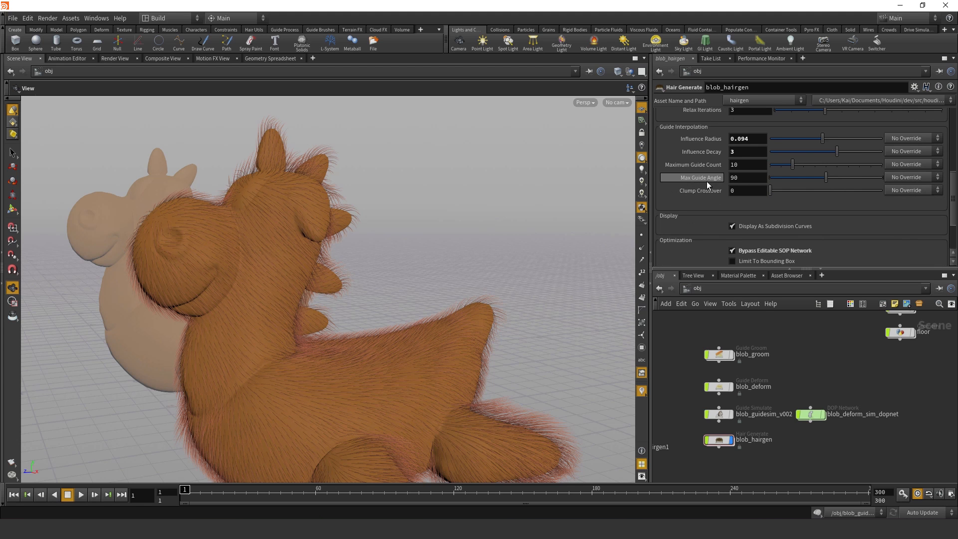
drag(363, 241, 419, 293)
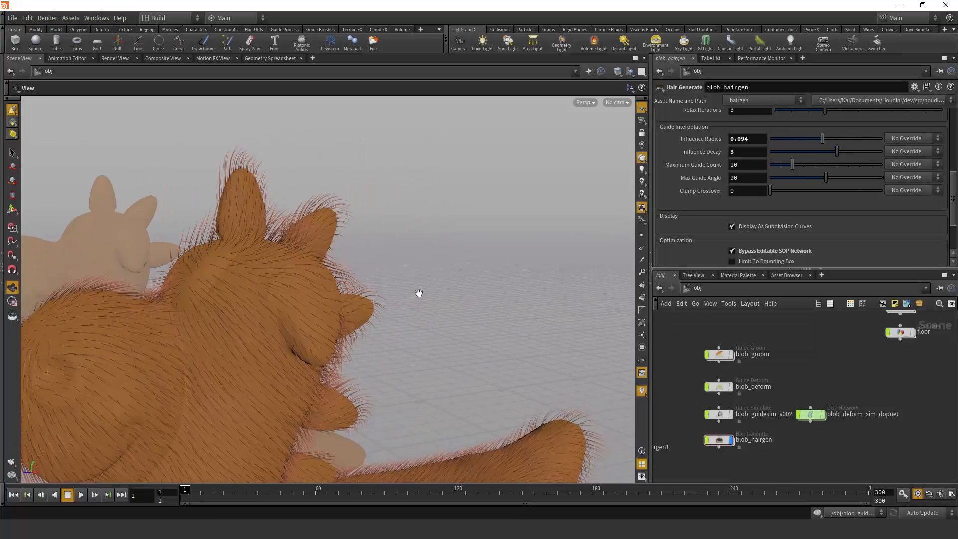
click(731, 415)
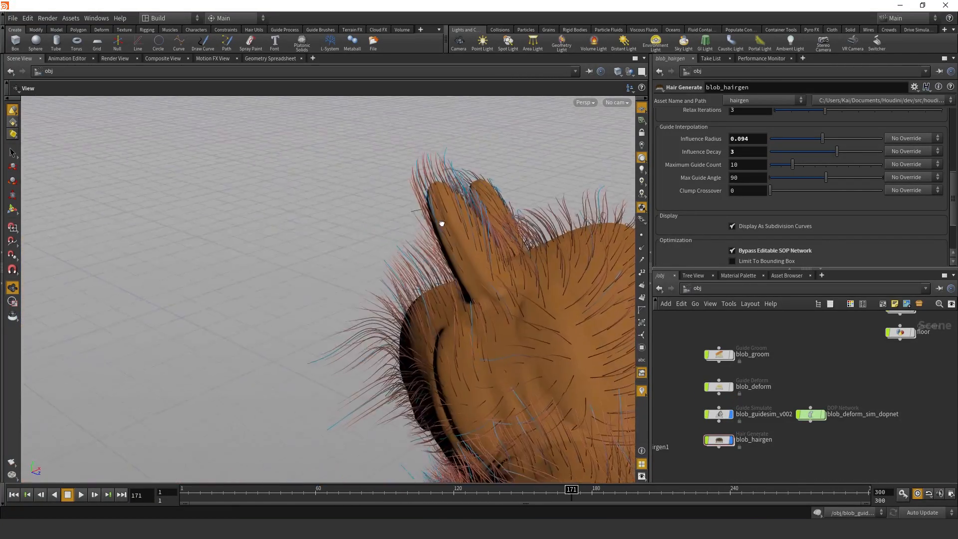
drag(333, 235, 616, 238)
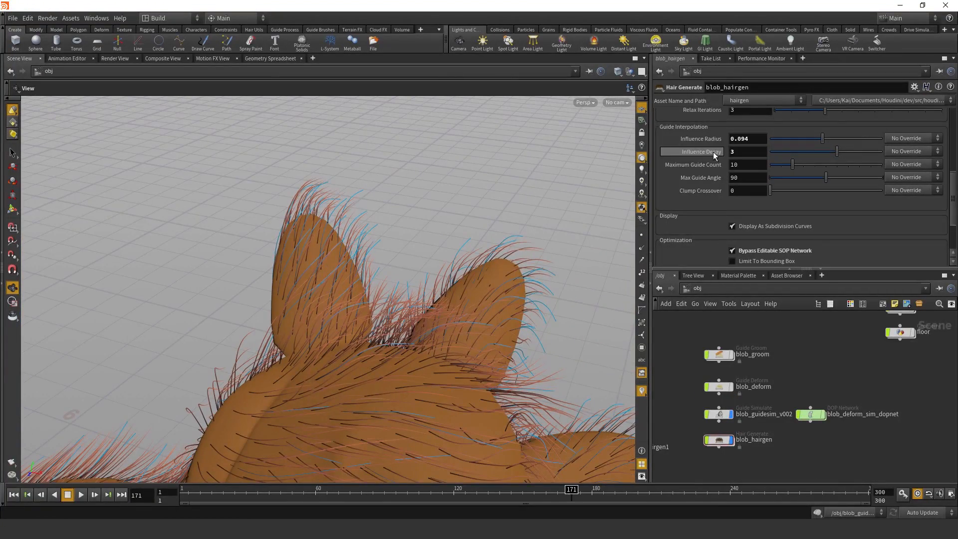
- Try an Influence Radius of 0.0268, and set the hair Density to 10000 and the Influence Radius to 0.0795
scroll(720, 215, up, 3)
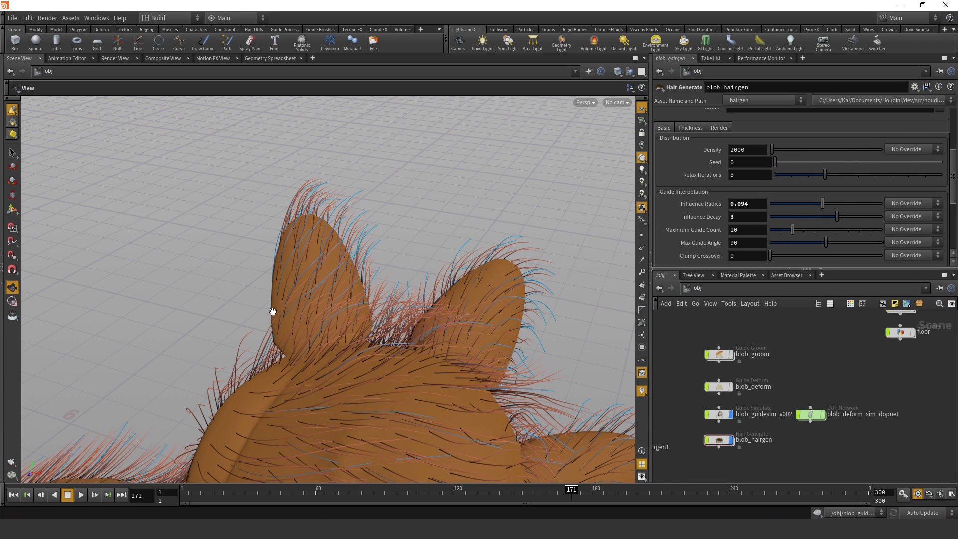
click(782, 205)
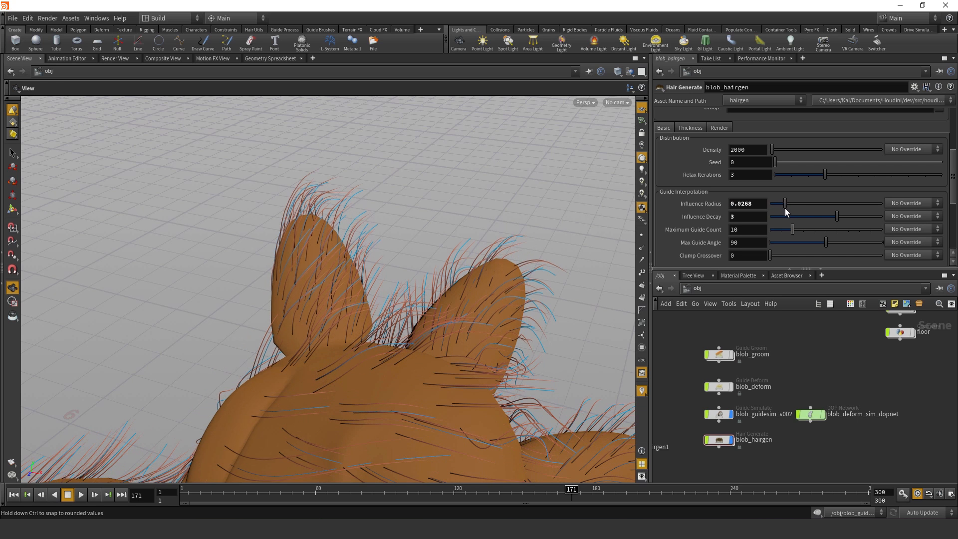
drag(788, 215, 795, 193)
text(0)
key(Return)
drag(806, 195, 815, 197)
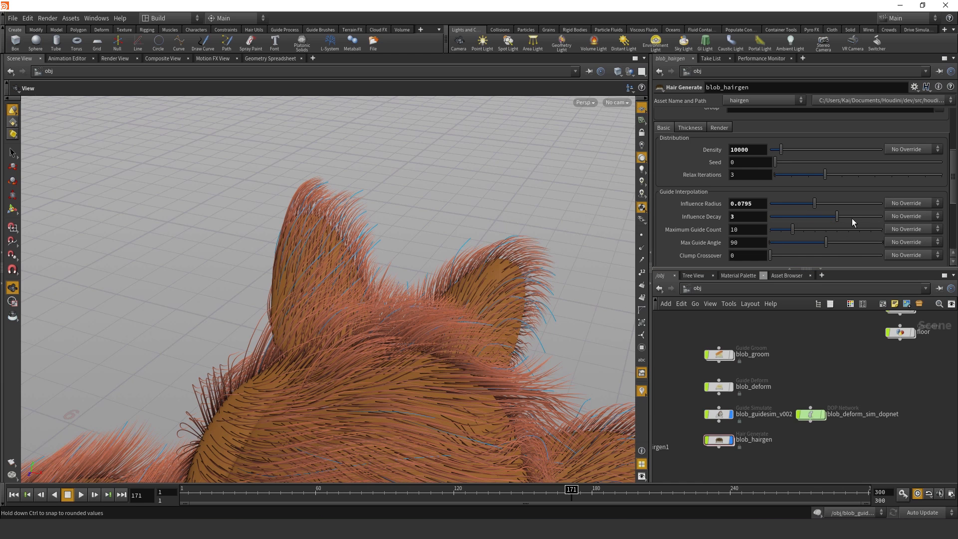
- Try Influence Decay values of 5, 10 and 3.82, inspecting the interpolated hair on the back spikes and body
drag(846, 217, 915, 227)
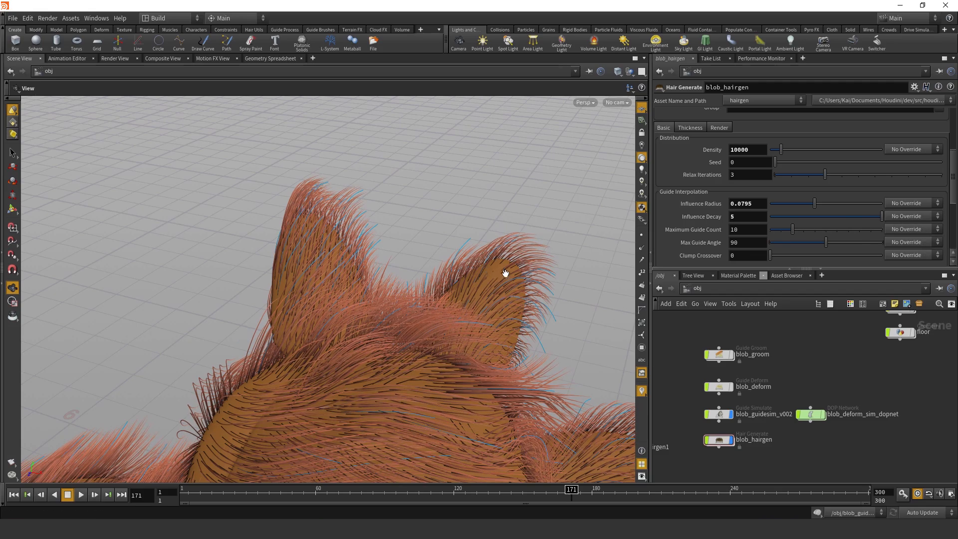
middle_drag(506, 273, 477, 223)
right_drag(477, 224, 375, 316)
drag(374, 316, 395, 307)
right_drag(394, 307, 443, 246)
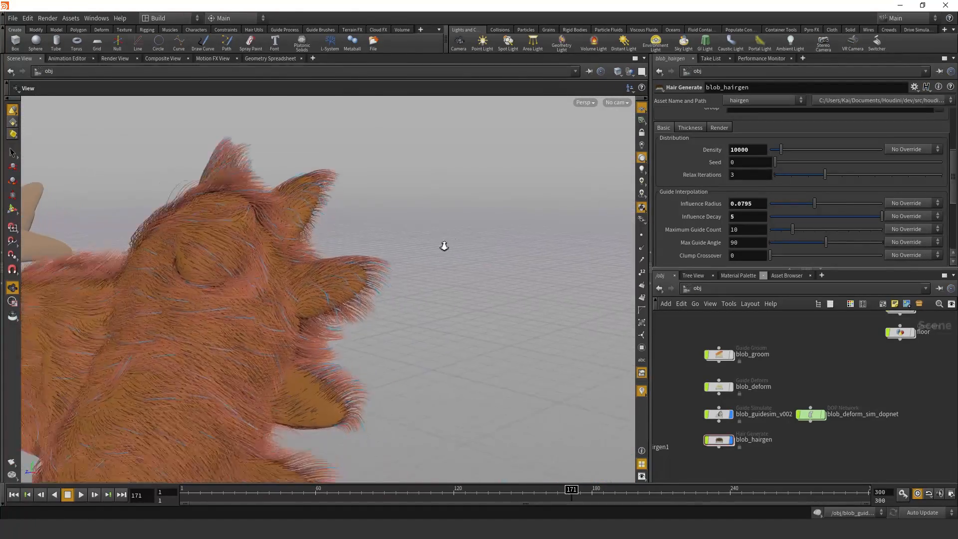
drag(443, 246, 427, 293)
middle_drag(428, 293, 425, 221)
right_drag(426, 220, 469, 276)
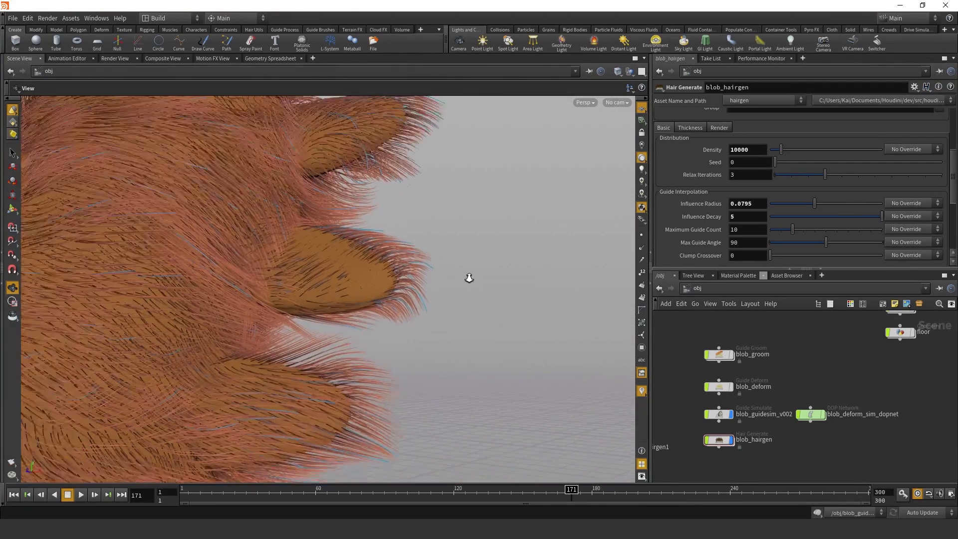
middle_drag(469, 276, 374, 255)
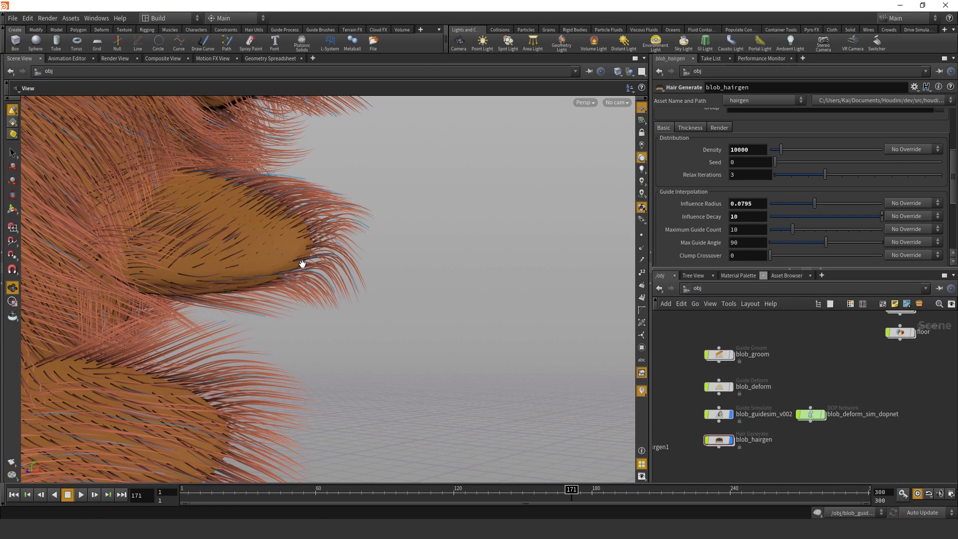
drag(882, 216, 851, 231)
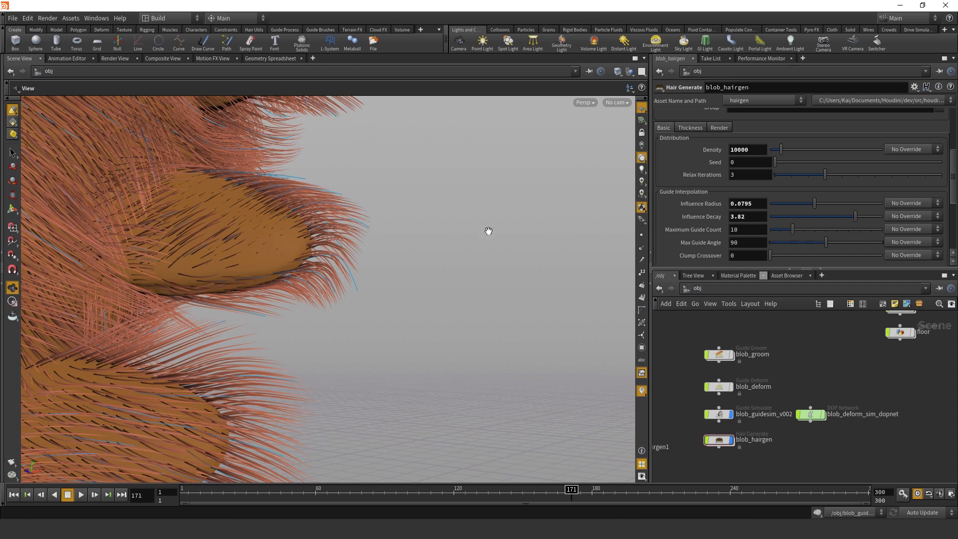
right_drag(488, 229, 261, 284)
drag(351, 274, 389, 316)
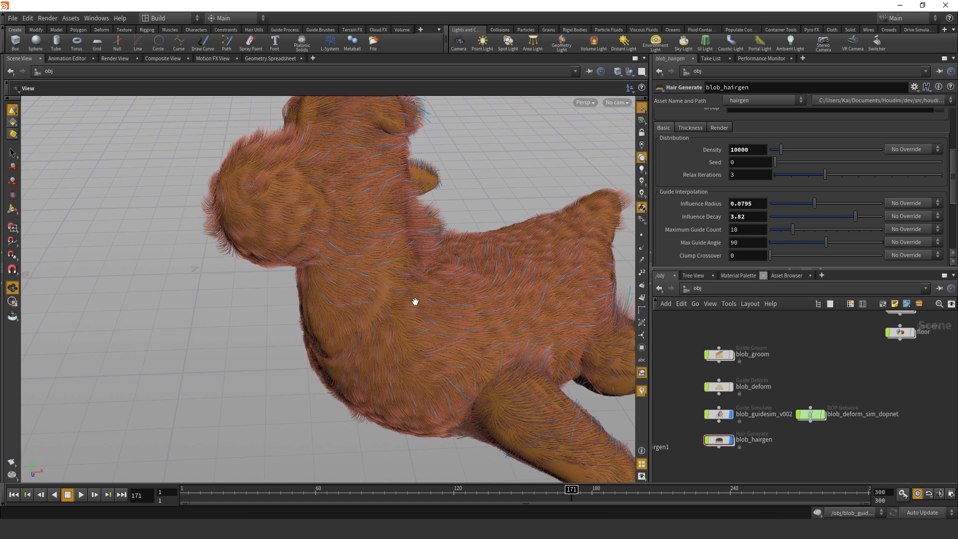
- Set the Influence Radius to 0.117 and the Influence Decay to 2.25, and inspect the hair on the head and body
double_click(754, 203)
text(0.09)
key(Return)
mouse_move(820, 204)
mouse_down()
mouse_move(836, 221)
mouse_move(815, 219)
mouse_up()
scroll(357, 254, up, 5)
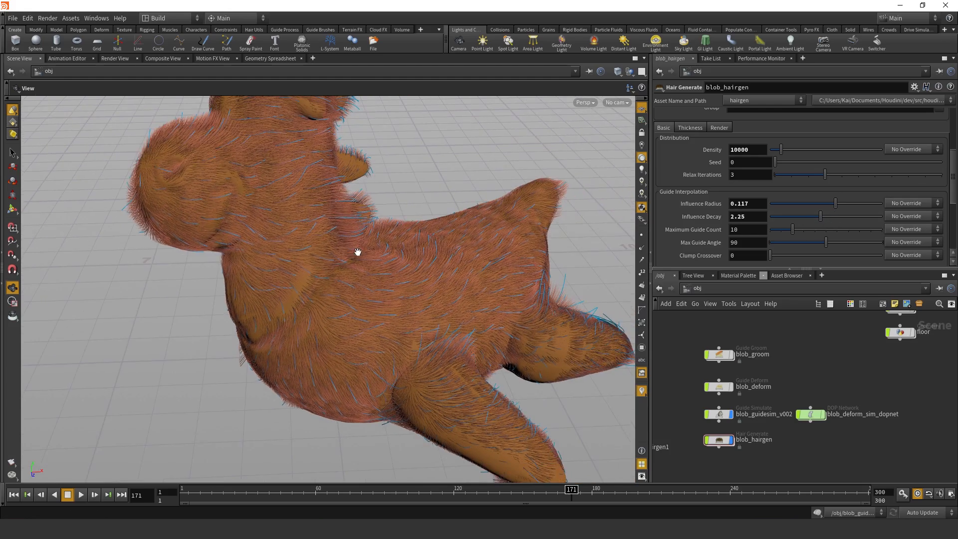
drag(418, 282, 393, 308)
drag(389, 234, 458, 239)
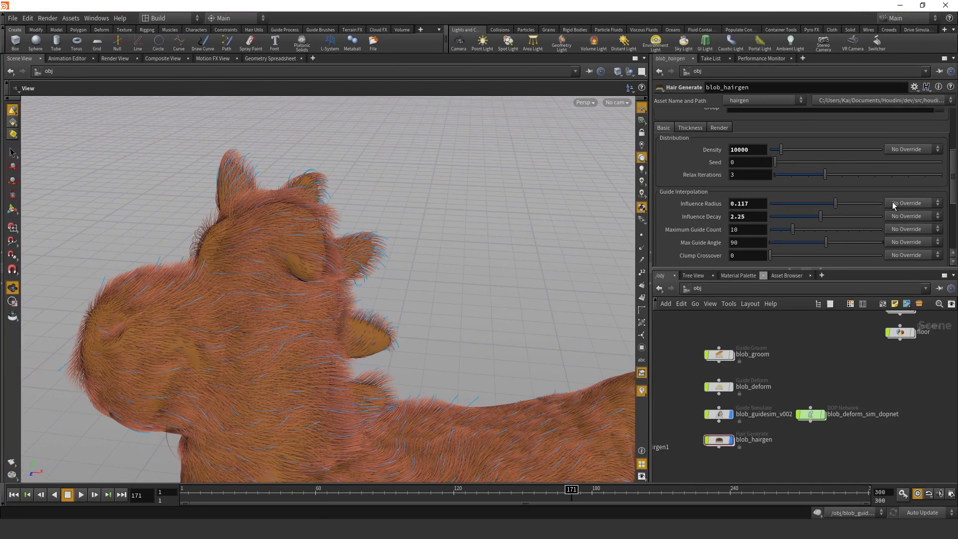
scroll(894, 207, down, 3)
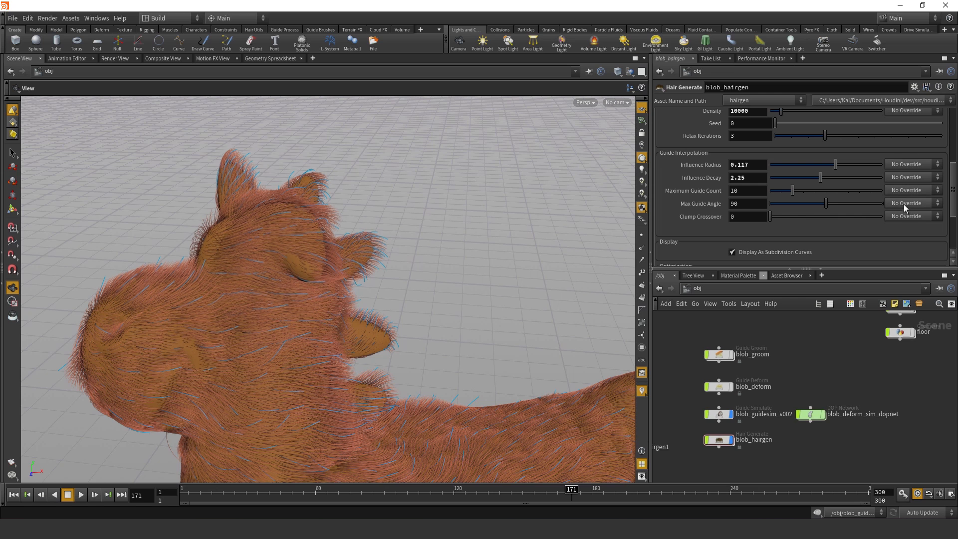
scroll(782, 445, down, 1)
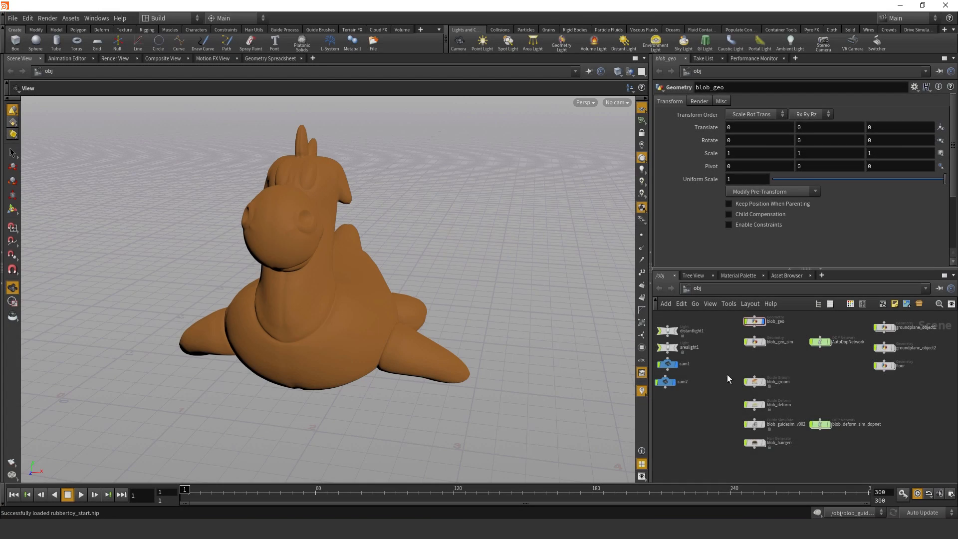
- Delete the blob groom, deform, guide simulation, hair generate and simulation DOP network nodes, and display blob_geo_sim beside blob_geo
drag(728, 378, 841, 454)
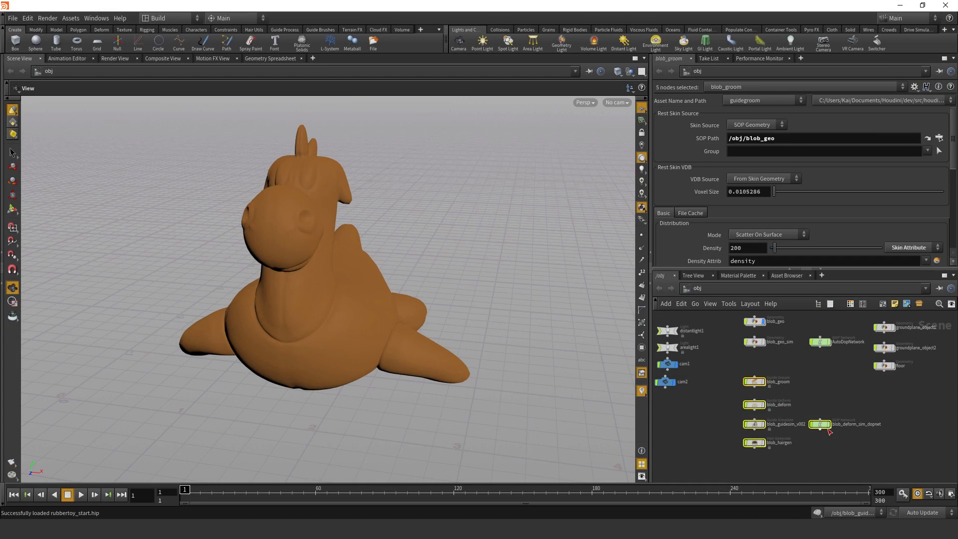
click(763, 343)
scroll(475, 329, down, 3)
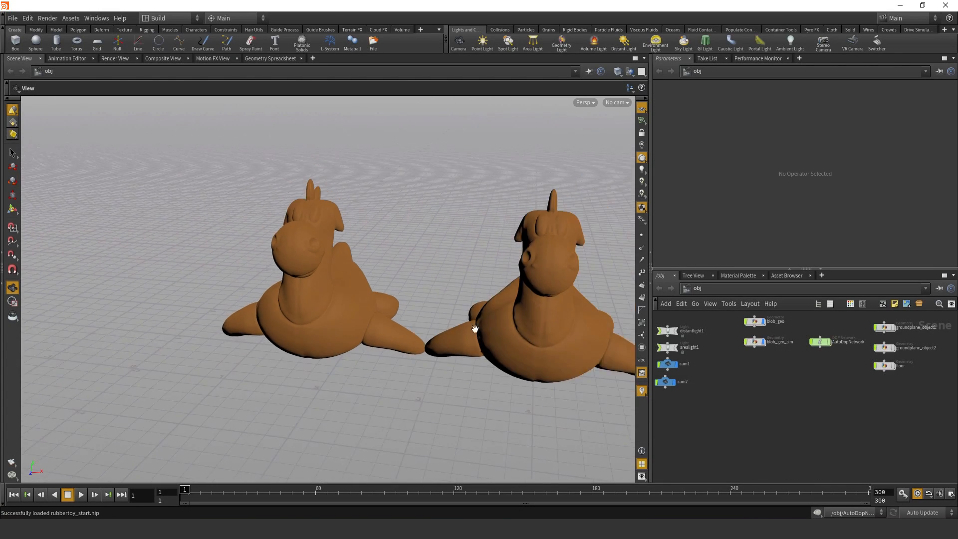
drag(475, 328, 183, 117)
- Switch the workspace to the Grooming desktop and look over the available radial menu sets
click(161, 19)
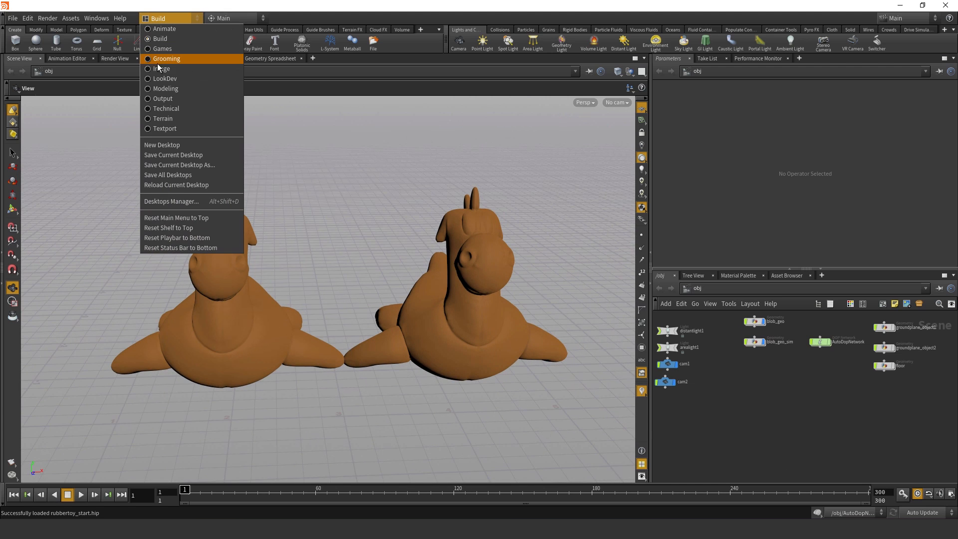
click(174, 58)
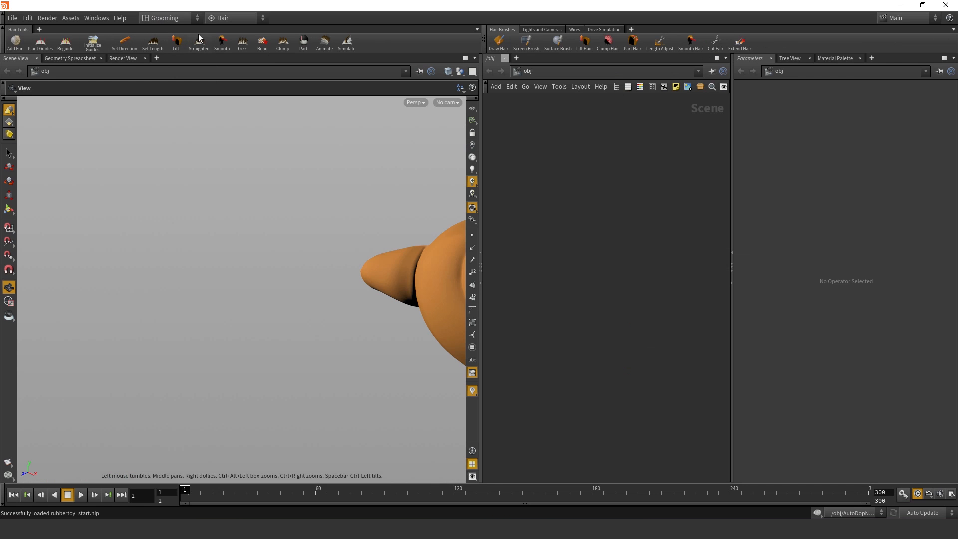
click(219, 19)
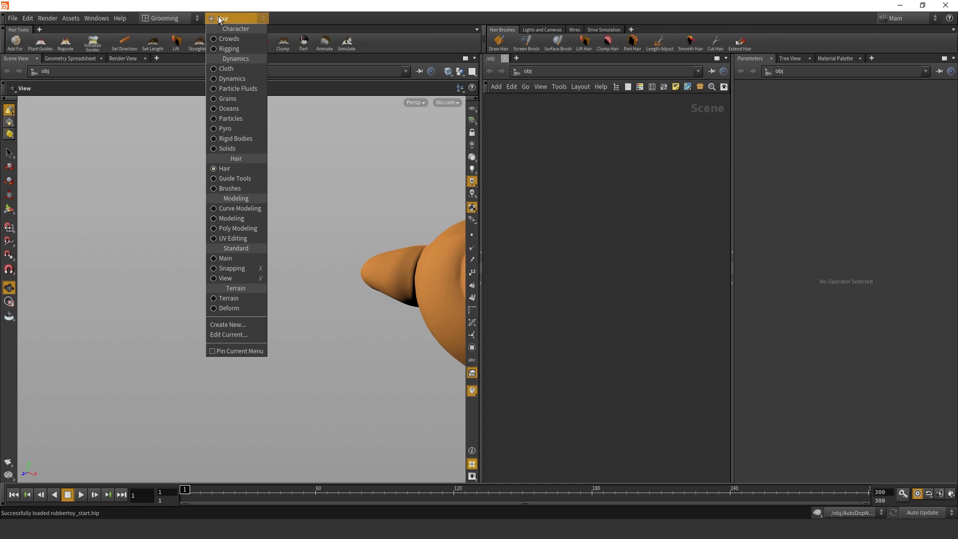
click(219, 19)
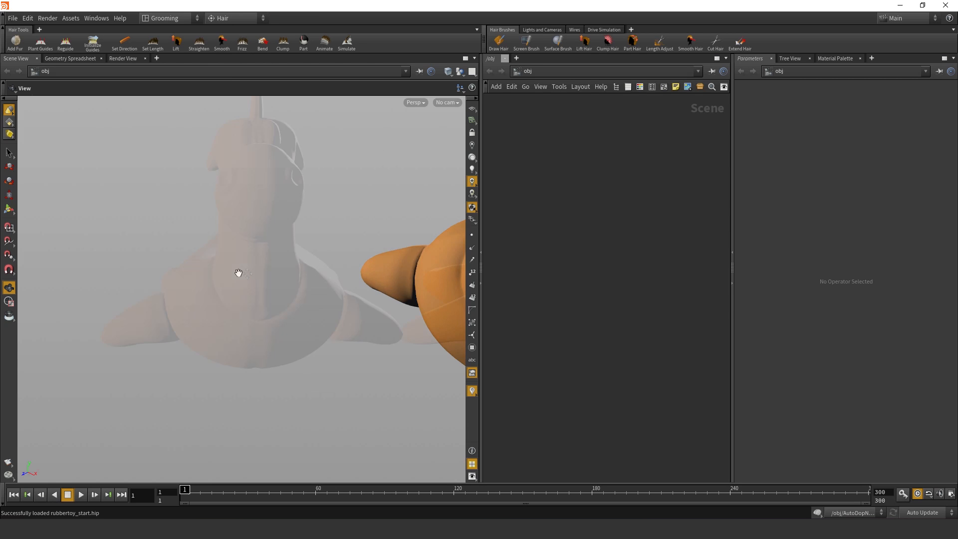
- Examine the Hair radial menu in the viewport, including its Guide Tools entry
key(c)
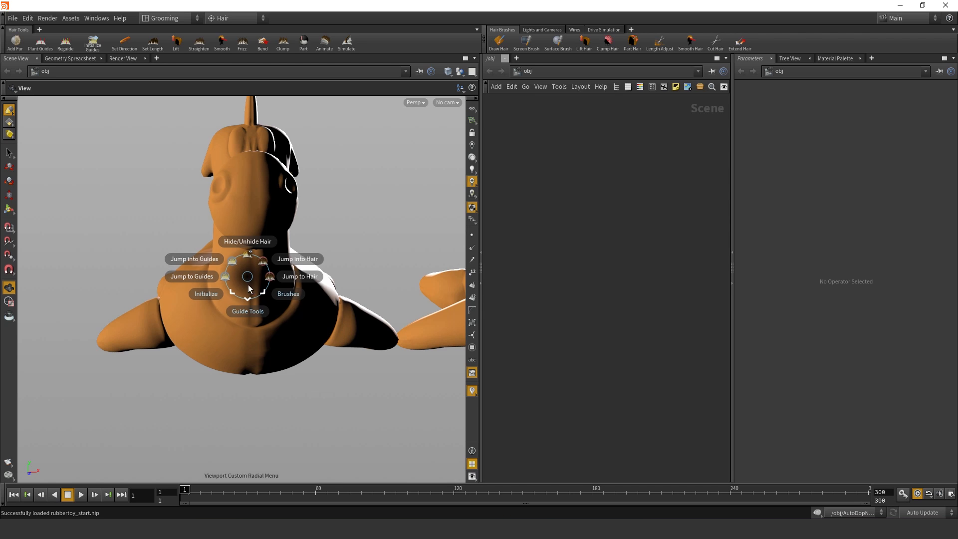
click(254, 323)
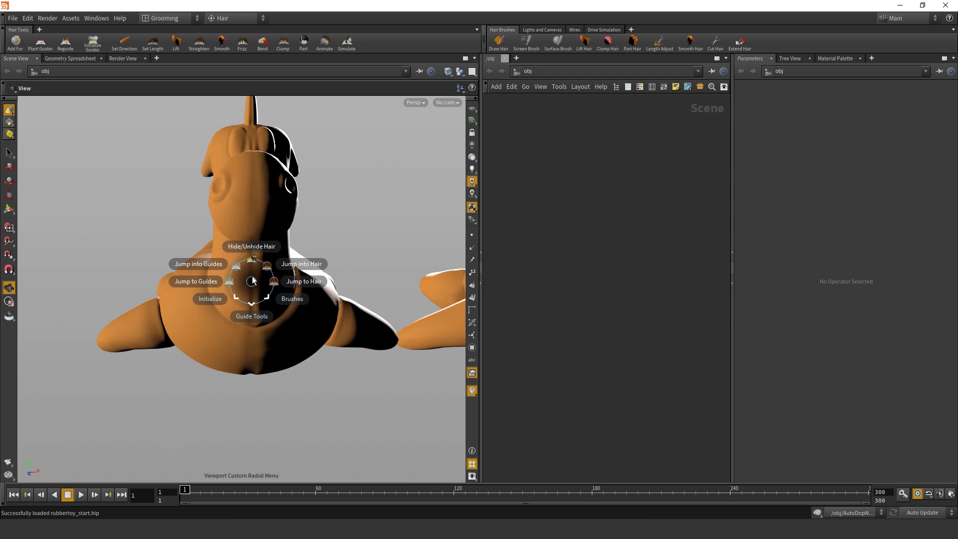
click(254, 301)
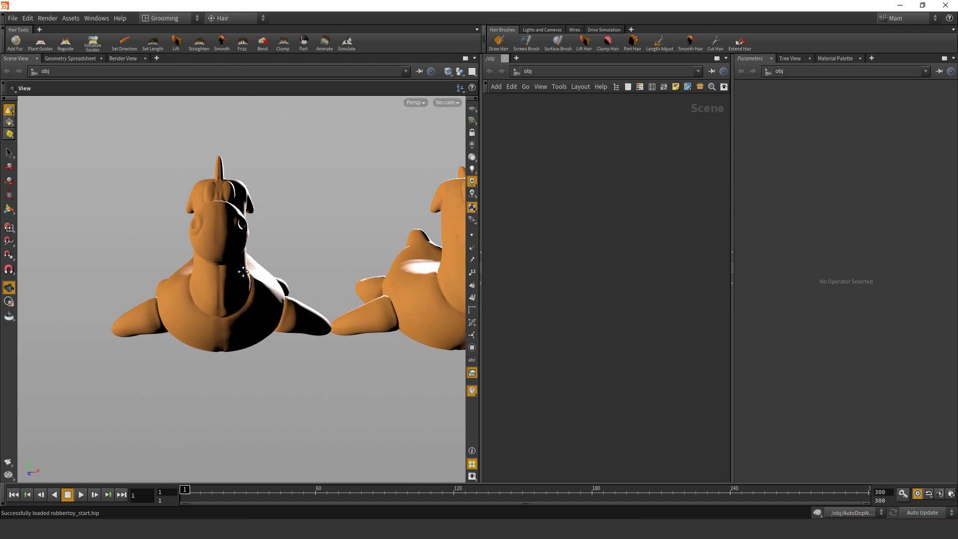
- Add fur with blob_geo as the static geometry and blob_geo_sim as the animated geometry
middle_drag(243, 272, 217, 256)
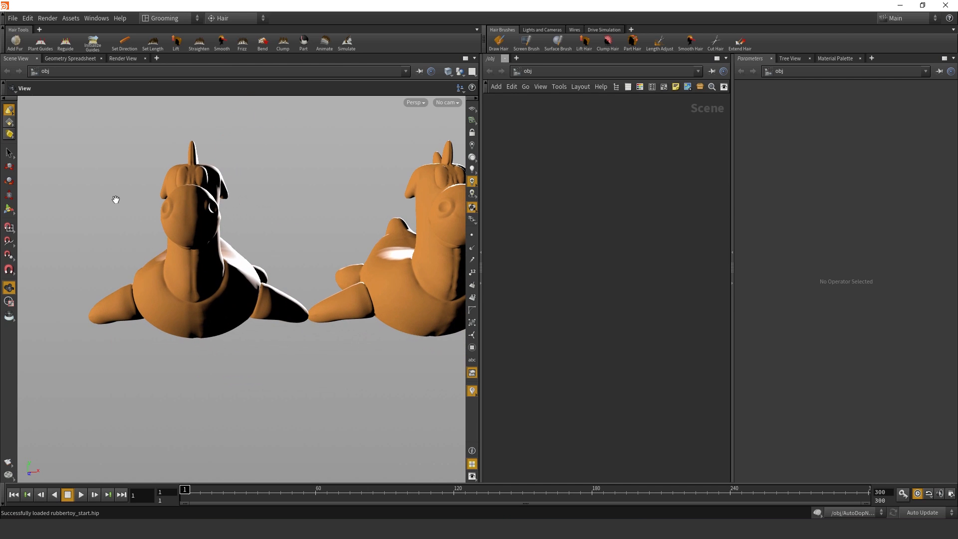
click(19, 45)
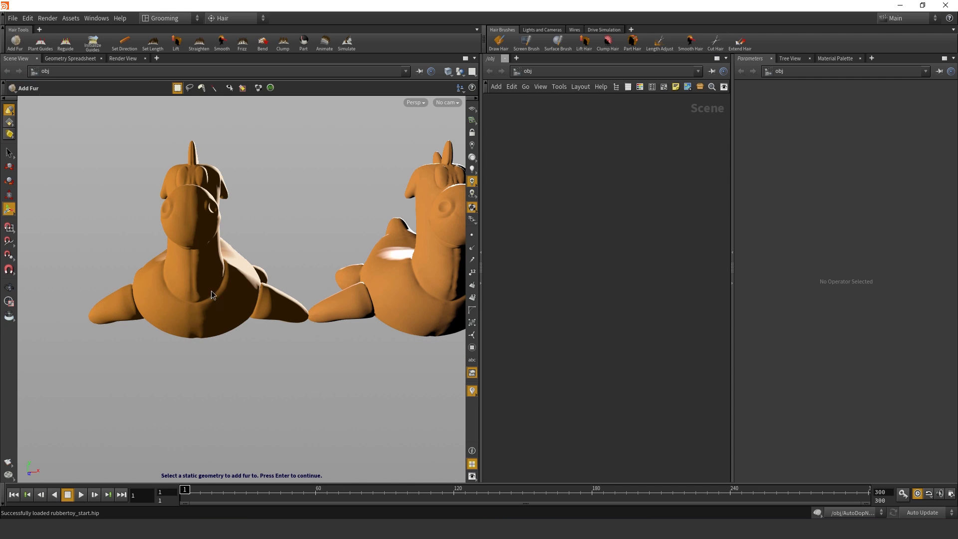
click(205, 270)
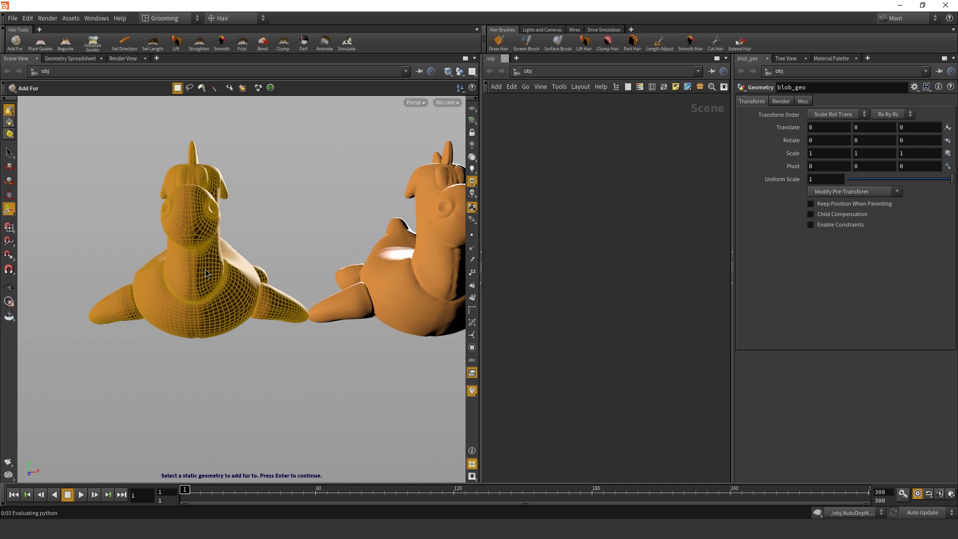
key(Return)
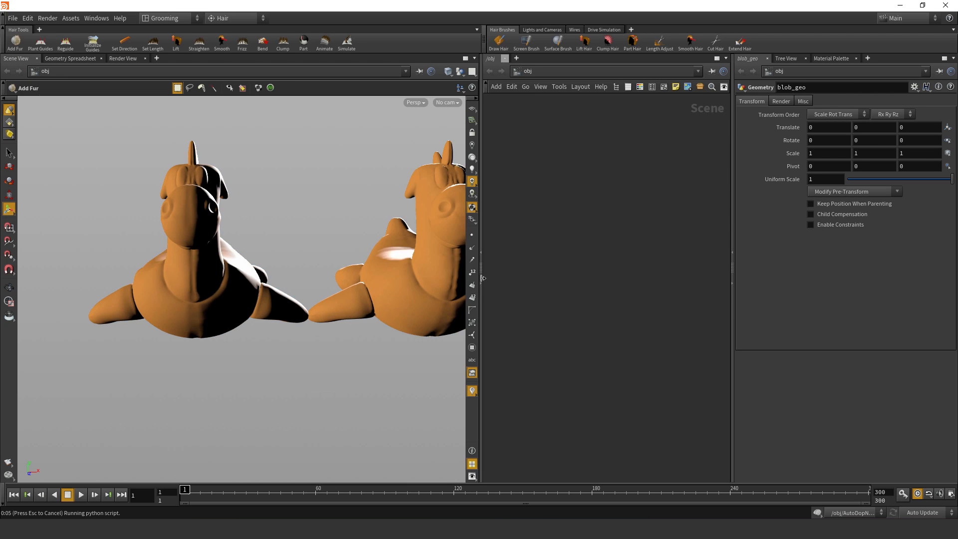
click(446, 270)
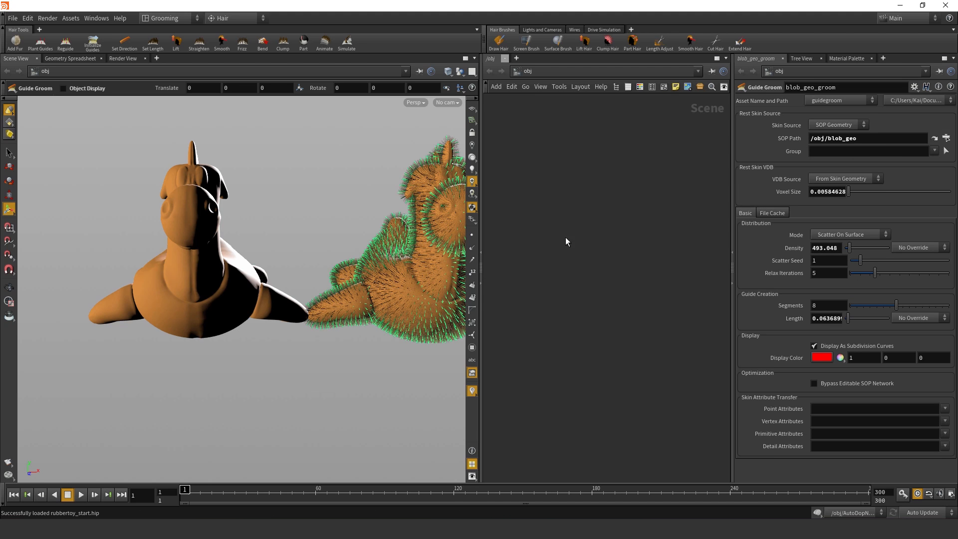
- Arrange the blob_geo_groom, blob_geo_deform and blob_geo_hairgen nodes in a vertical column below blob_geo_sim
key(h)
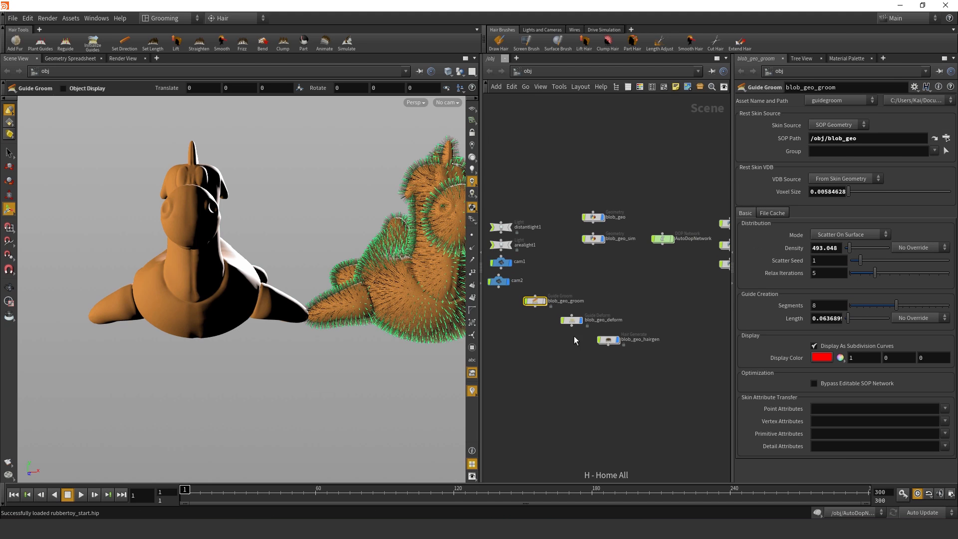
drag(537, 301, 599, 286)
drag(575, 326, 598, 333)
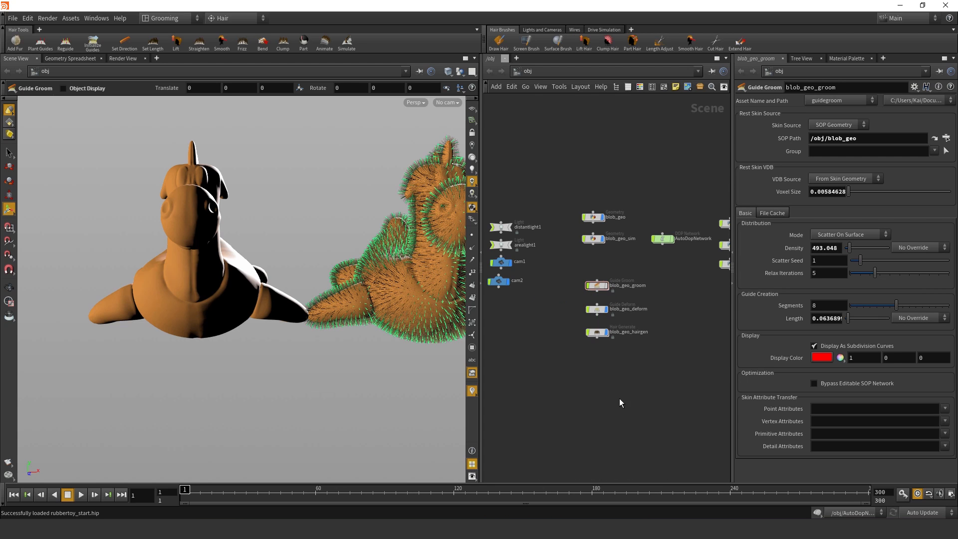
key(h)
- Inspect the generated hair and guides on the simulated toy from several angles
right_click(361, 306)
key(Escape)
key(Escape)
middle_drag(449, 293, 284, 288)
right_drag(284, 287, 269, 303)
drag(269, 304, 230, 323)
right_drag(231, 323, 268, 314)
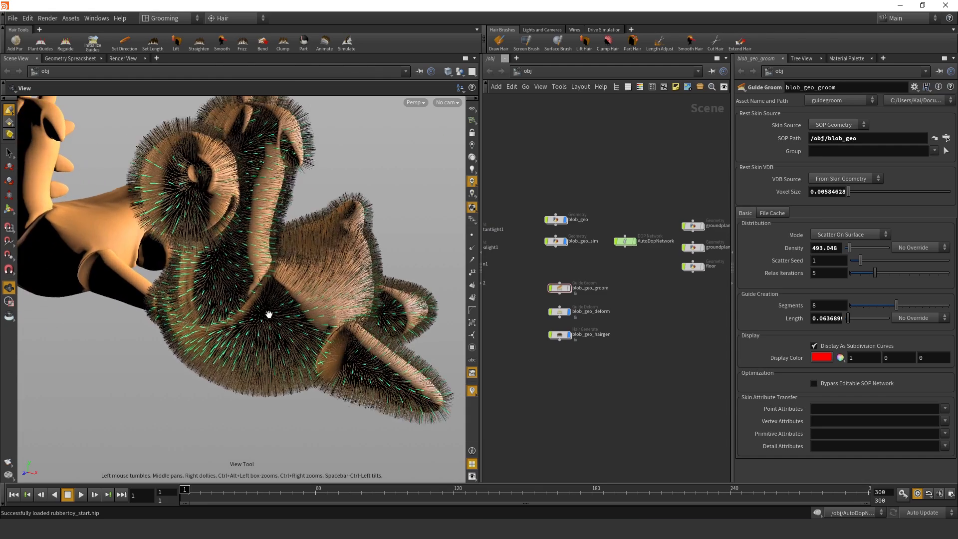
drag(268, 315, 288, 315)
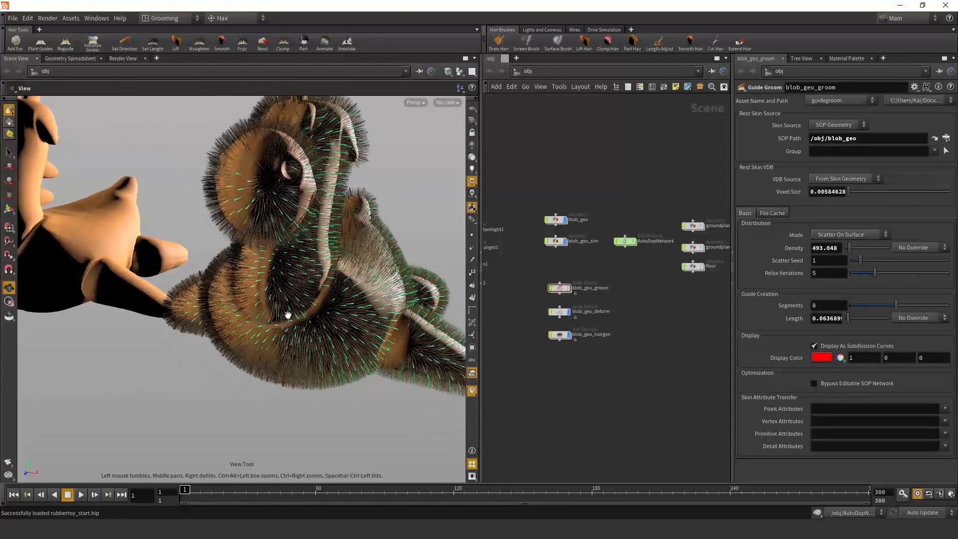
- Review the parameters of the blob_geo_deform node and of the blob_geo_hairgen node
click(562, 314)
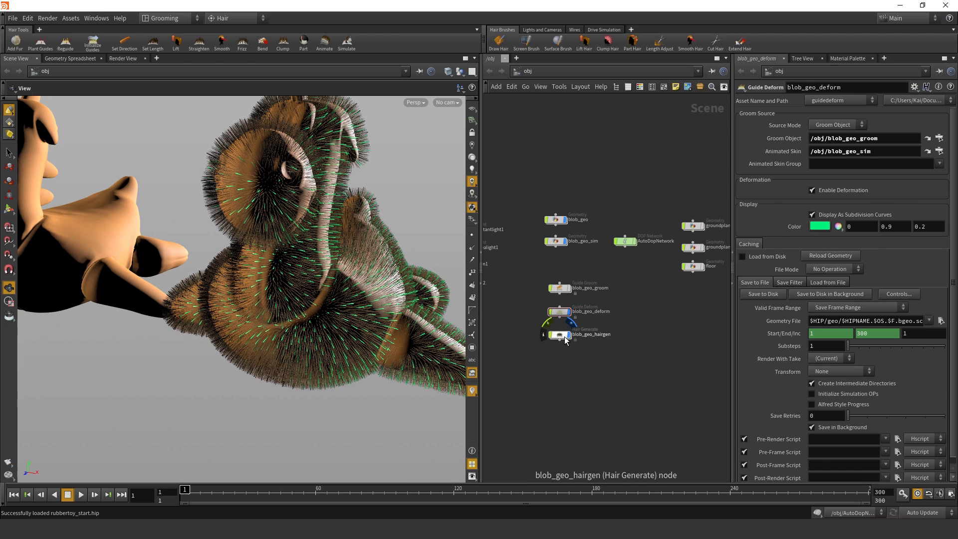
click(569, 339)
middle_drag(576, 372, 589, 366)
click(589, 366)
right_drag(353, 364, 322, 328)
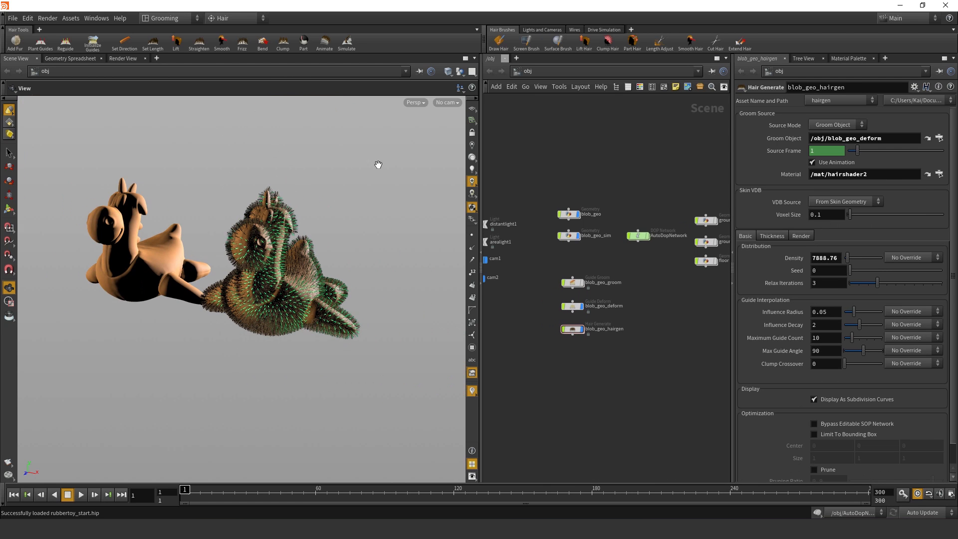
- Look through cam2 and scrub the animation to about frame 211 and back to the start to check the deforming guides
click(456, 104)
click(455, 159)
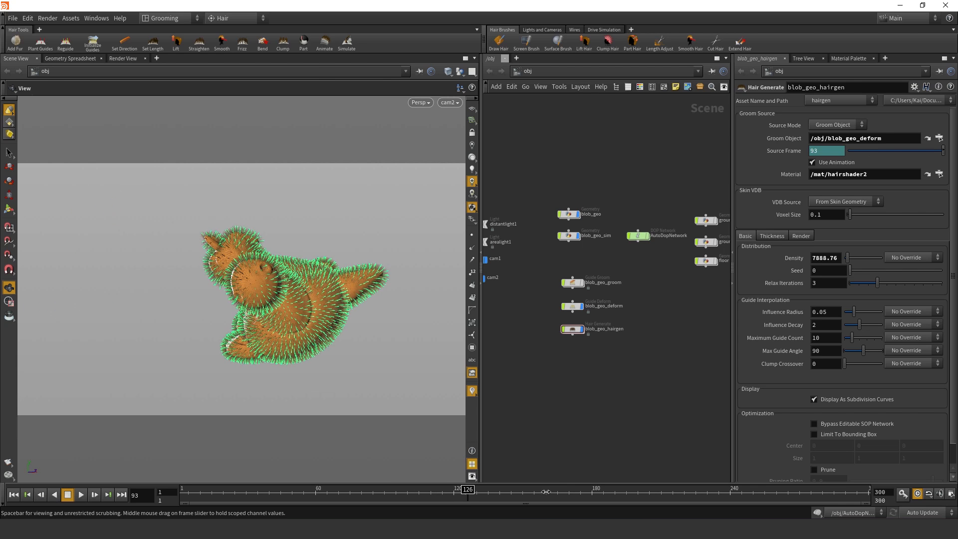
click(571, 491)
click(664, 493)
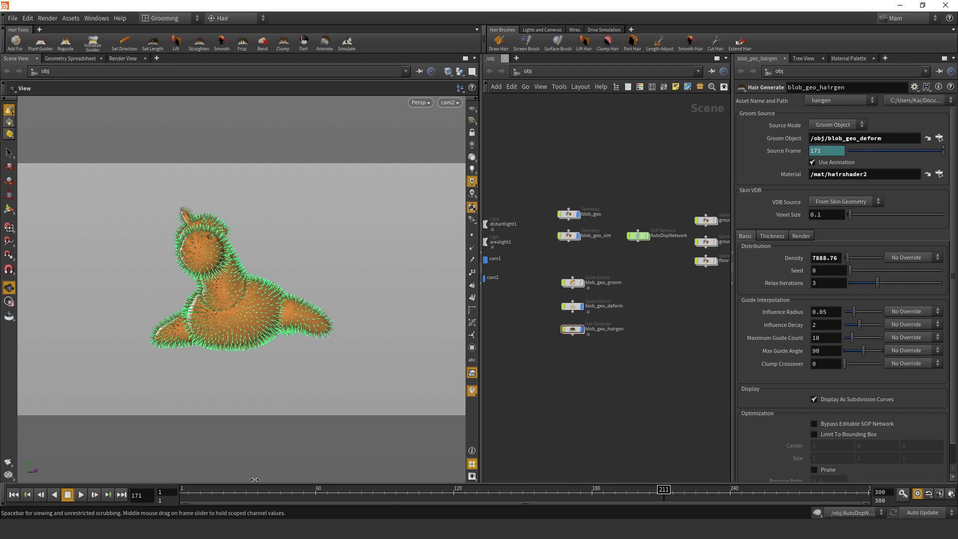
click(184, 494)
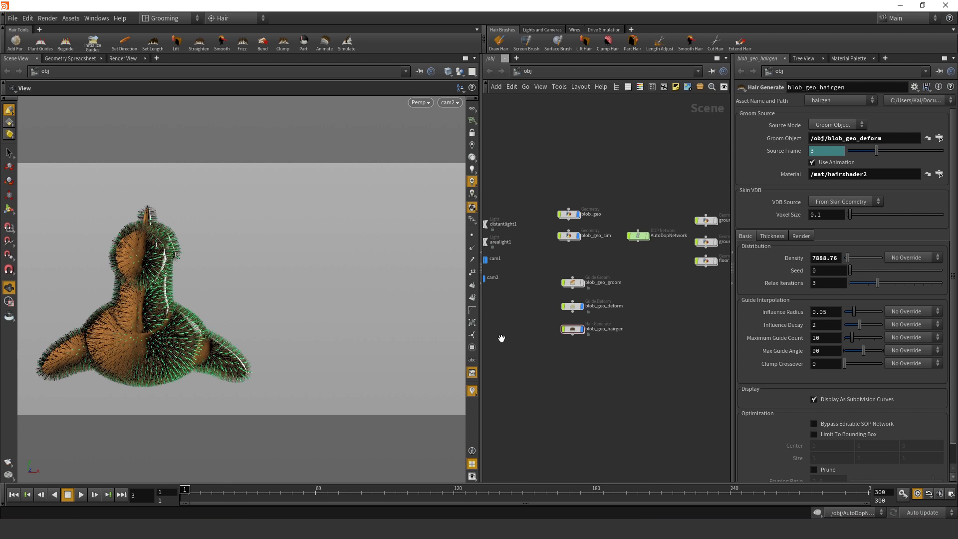
- Display the blob_geo_groom guides on the static toy and frame them in the perspective view
click(572, 283)
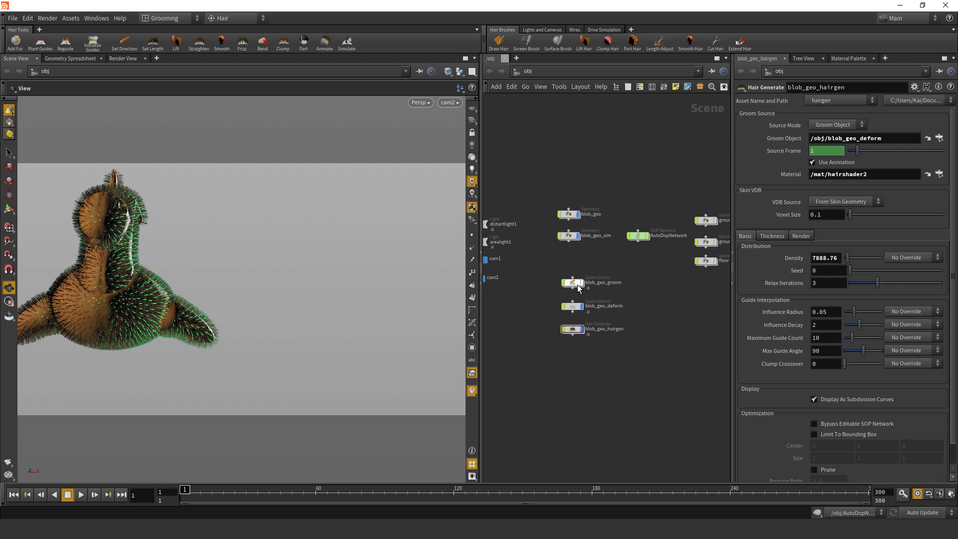
mouse_move(236, 287)
mouse_down()
mouse_move(280, 298)
mouse_move(219, 284)
mouse_up()
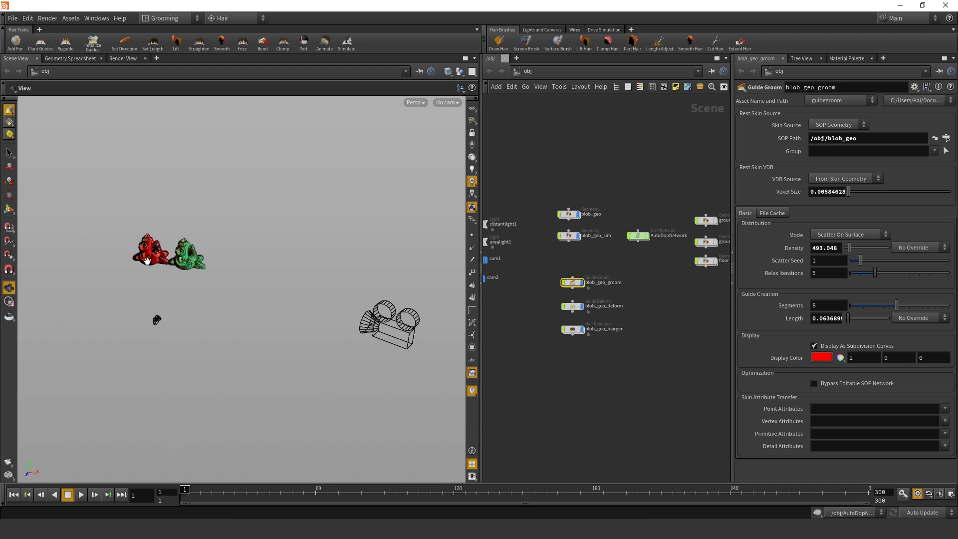
key(g)
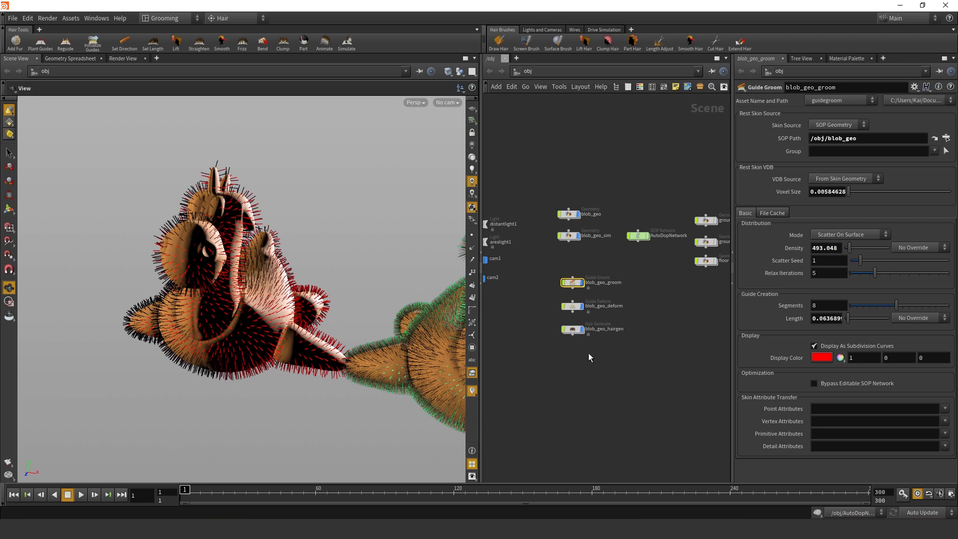
- Hide the blob_geo_deform guides and try switching Use Animation off and back on for blob_geo_hairgen
click(572, 330)
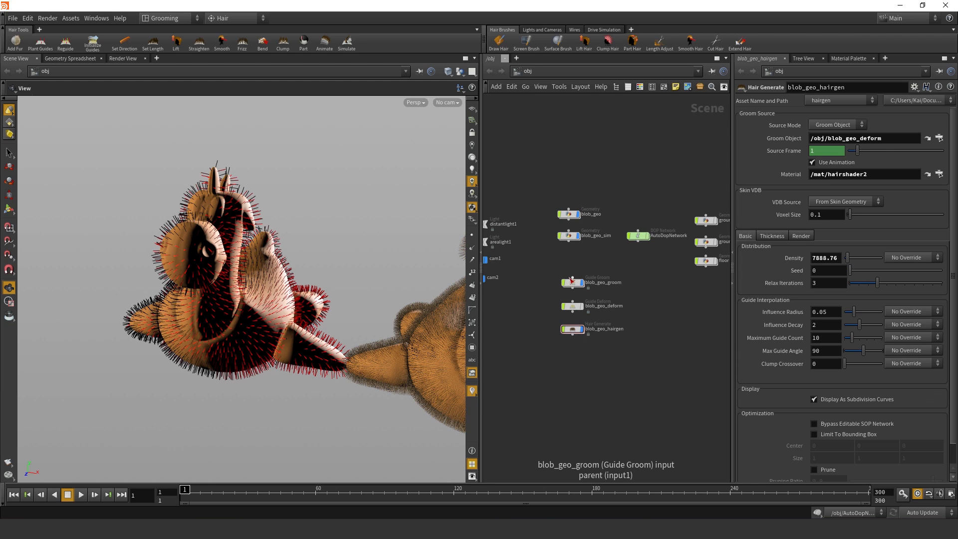
click(812, 162)
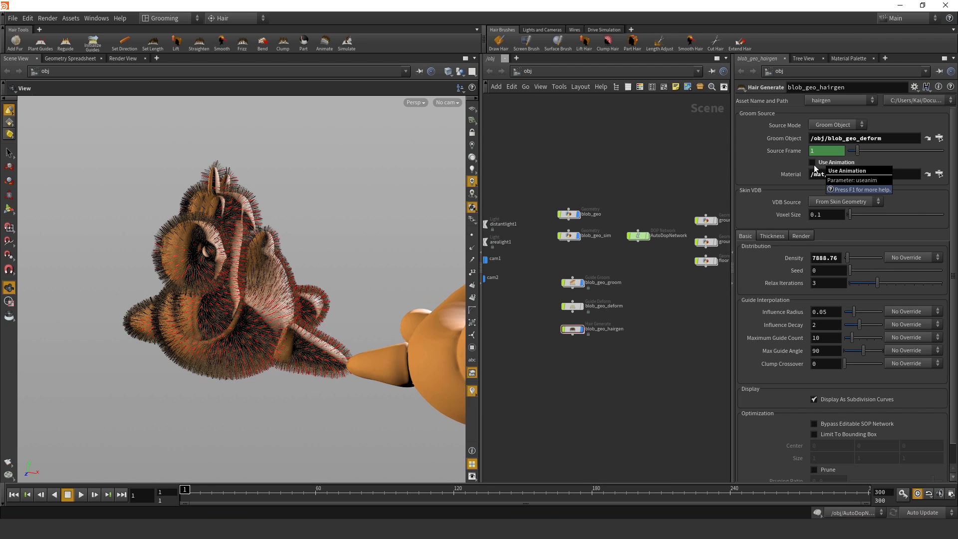
click(826, 165)
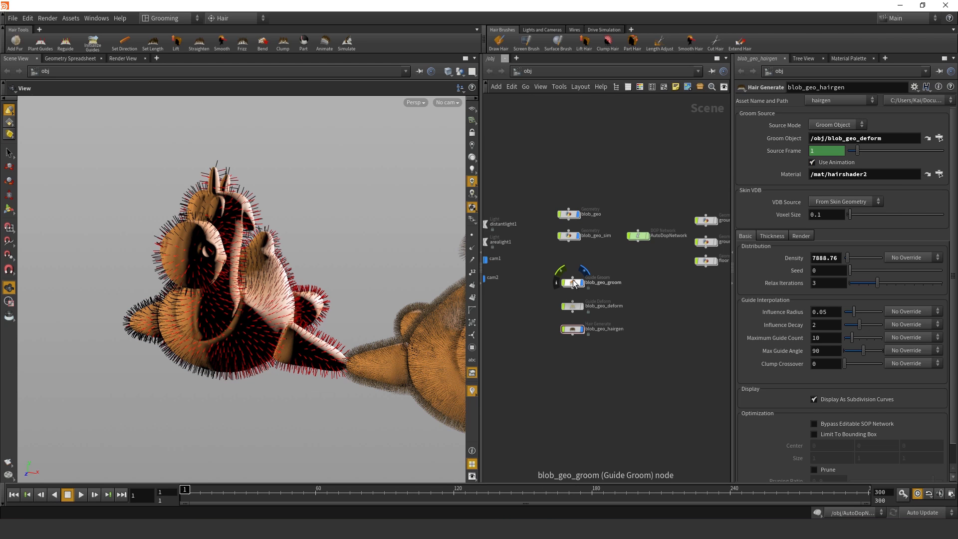
- Set the Groom Object of blob_geo_hairgen to /obj/blob_geo_groom
mouse_move(572, 283)
mouse_down()
mouse_move(584, 283)
mouse_move(574, 284)
mouse_up()
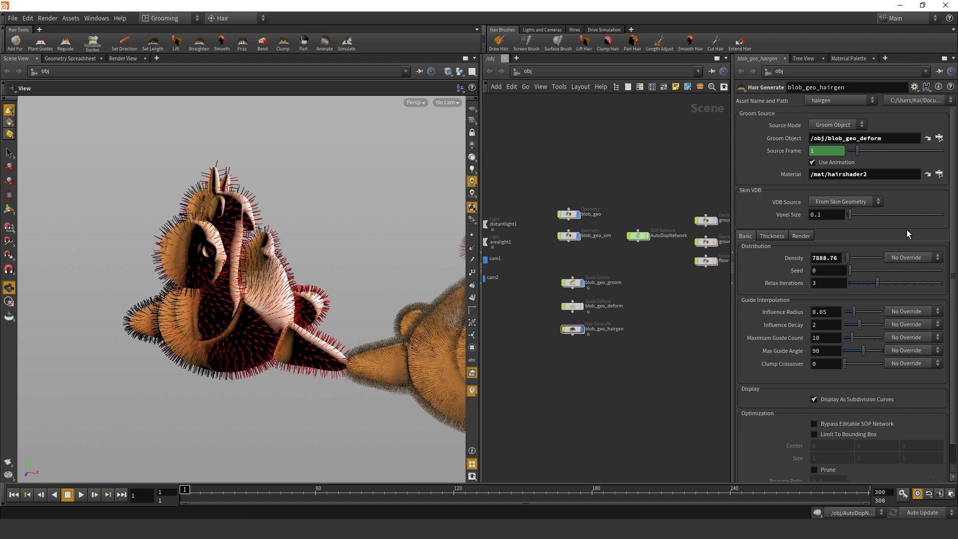
key(ctrl+z)
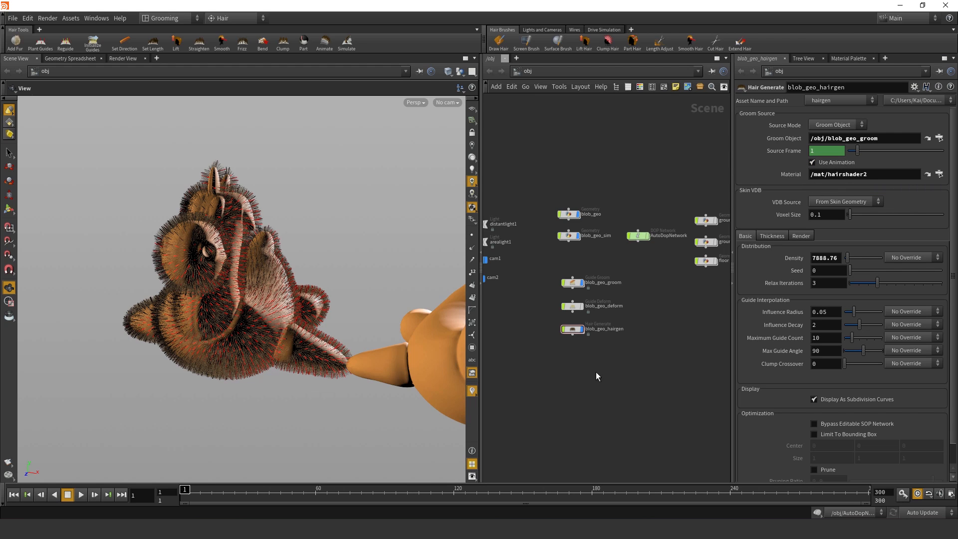
- Hide the blob_geo_hairgen hair and inspect only the groom guides around the static toy's head and body
scroll(554, 319, up, 3)
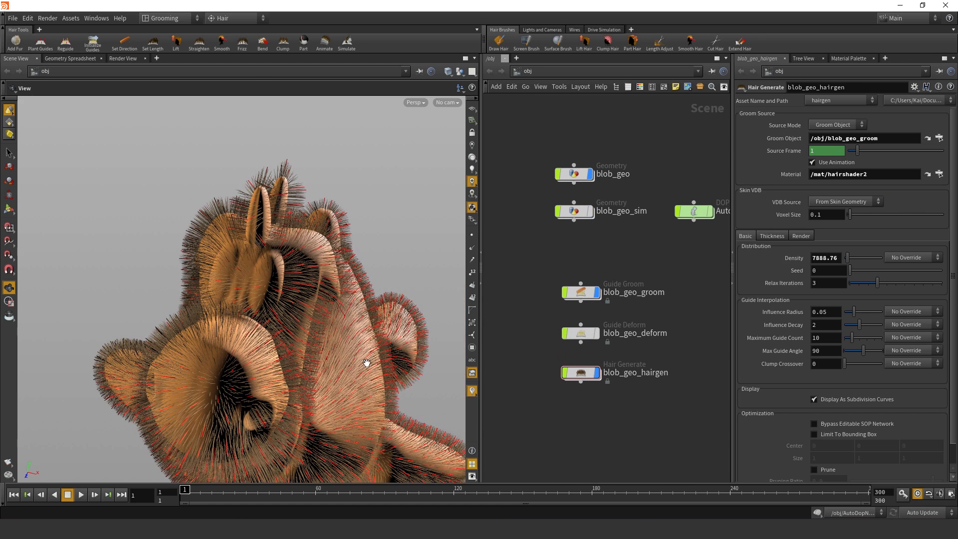
mouse_move(602, 382)
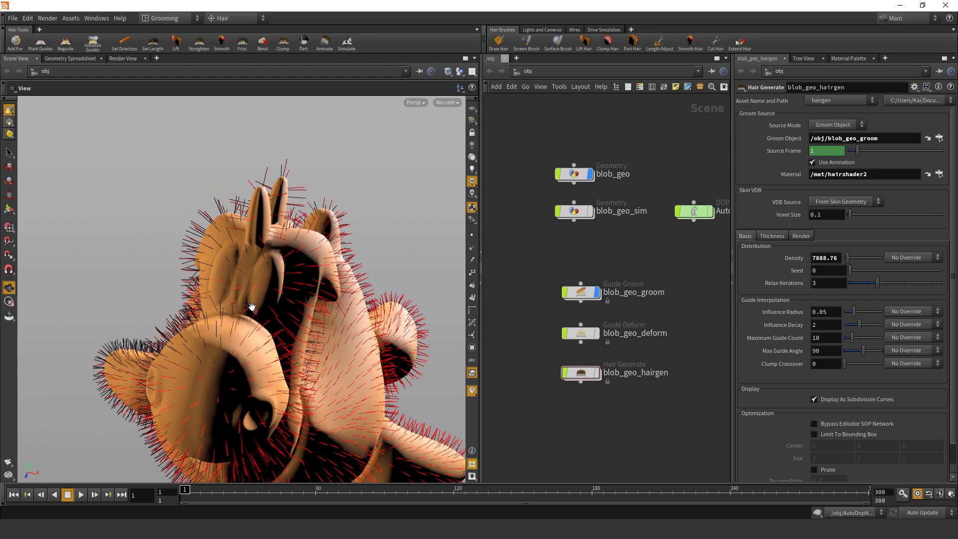
mouse_move(255, 307)
mouse_down()
mouse_move(290, 306)
mouse_move(271, 306)
mouse_up()
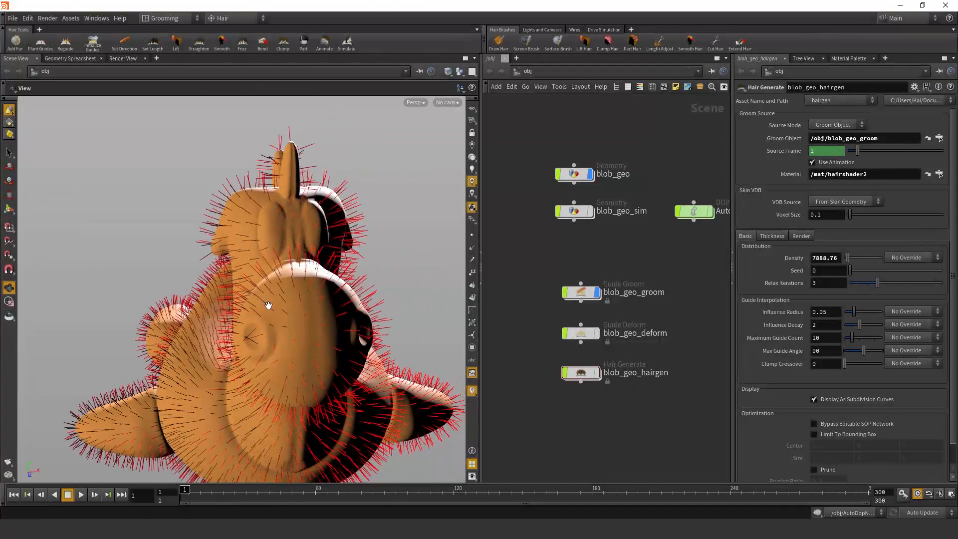
mouse_move(590, 296)
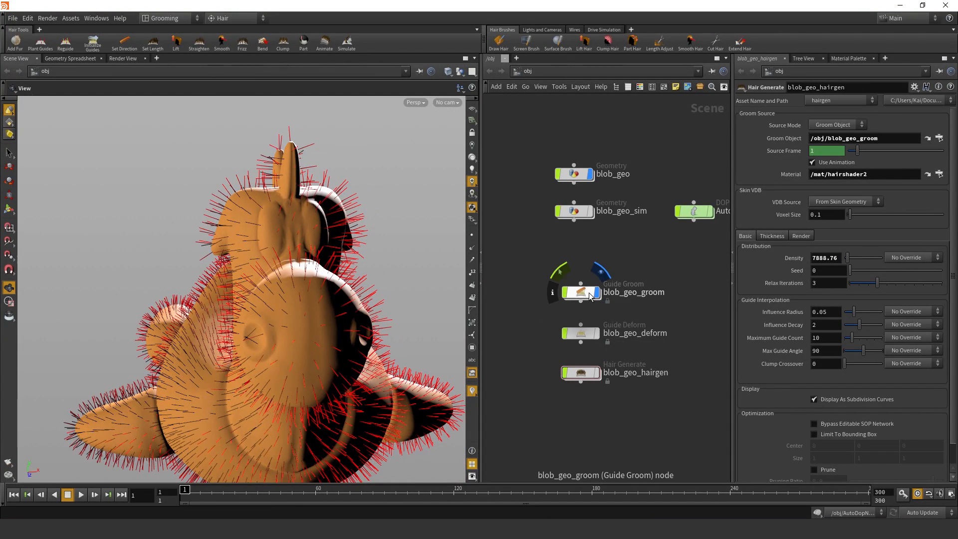
drag(299, 262, 260, 262)
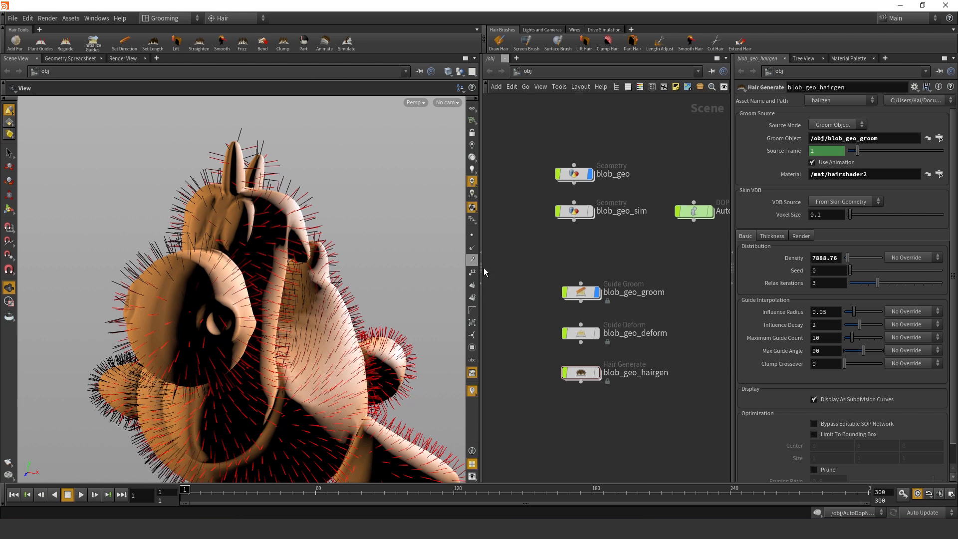
drag(259, 252, 289, 263)
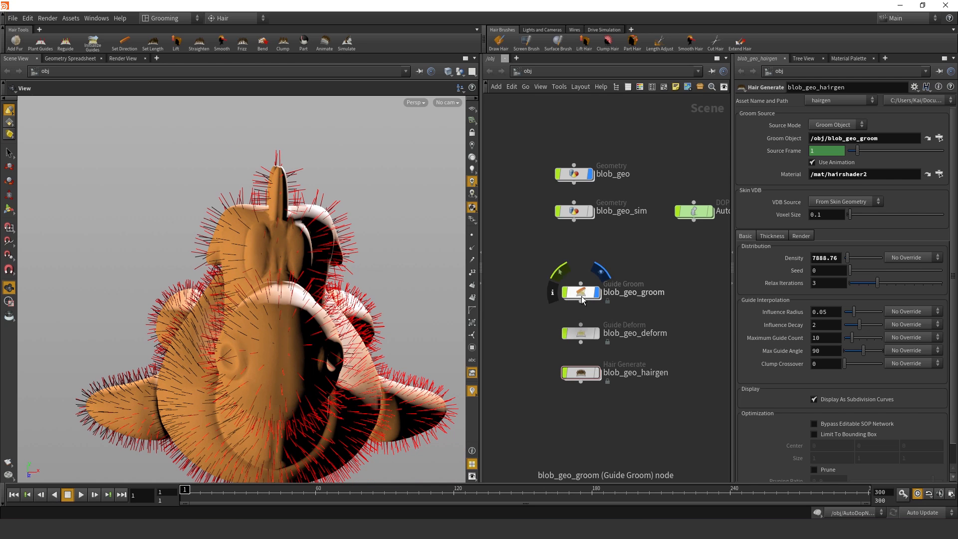
- Set the guide Density of blob_geo_groom to 1000 and check the denser guides around the toy
click(581, 292)
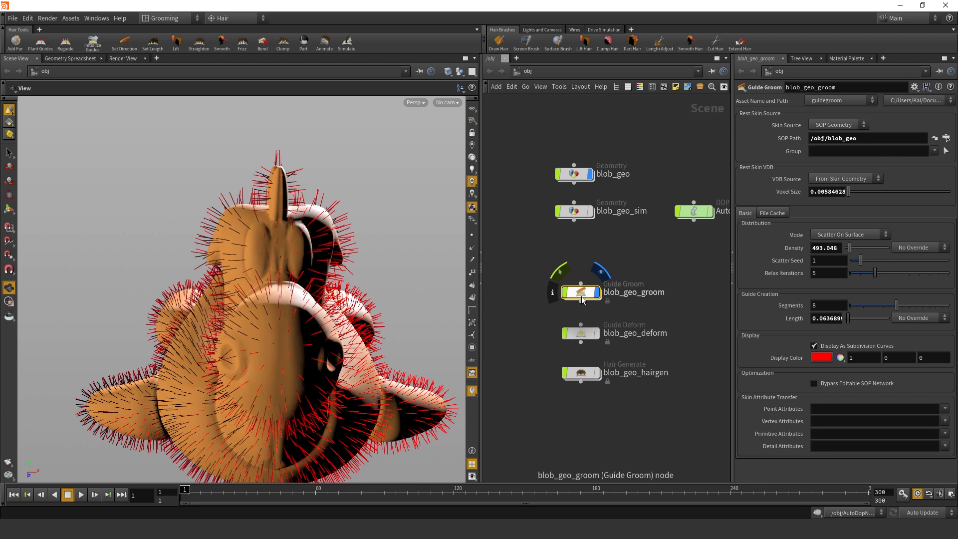
double_click(832, 248)
text(1000)
key(Return)
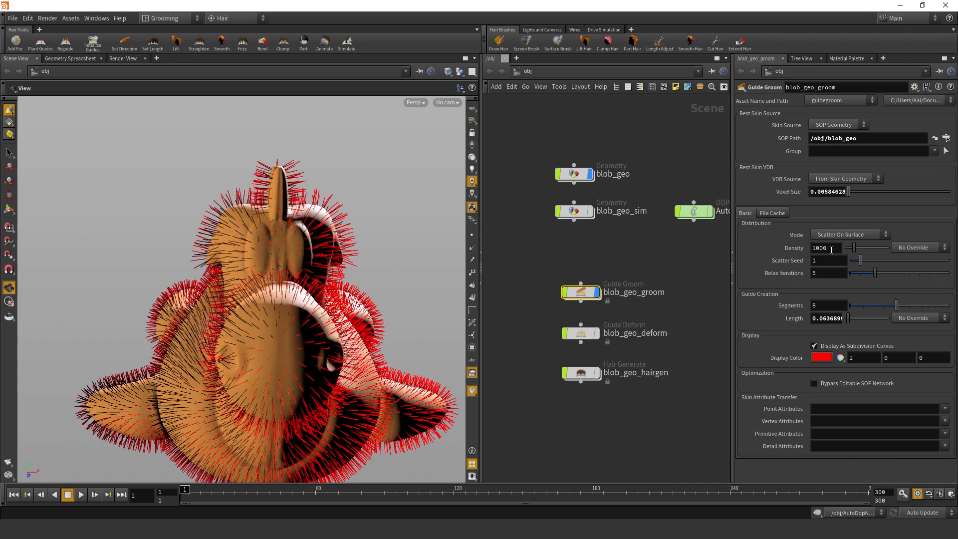
drag(333, 298, 308, 284)
drag(219, 246, 250, 266)
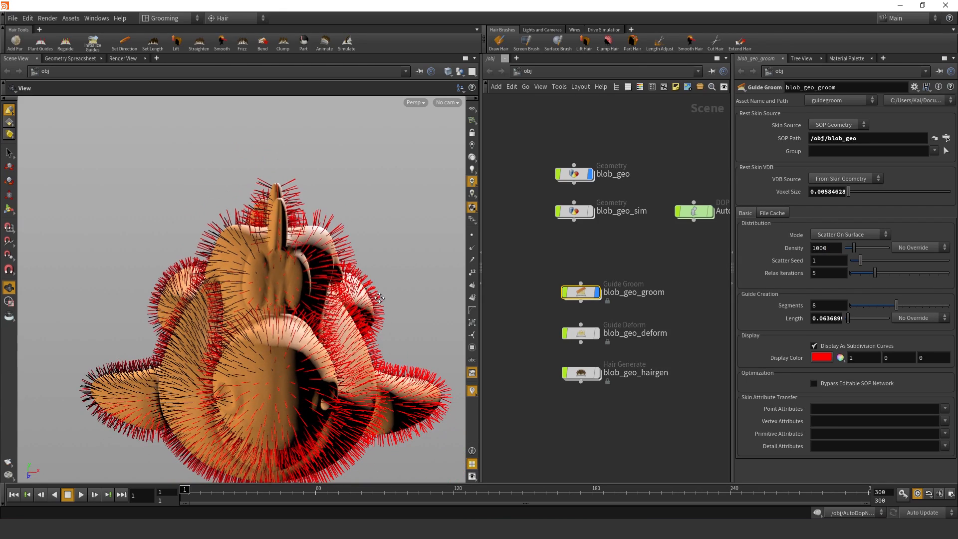
drag(379, 298, 301, 272)
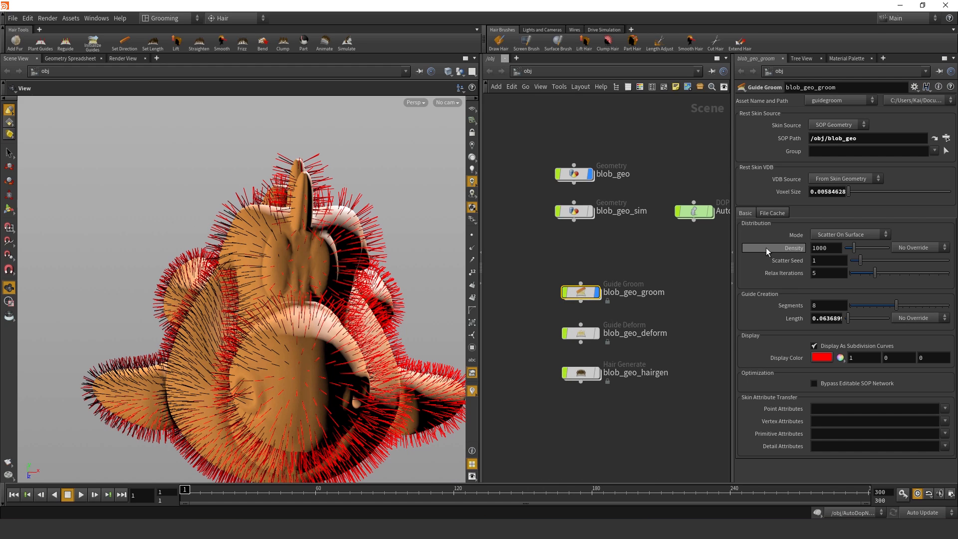
- Try the Skin Attribute and Texture overrides on the Density of blob_geo_groom and return it to No Override
click(930, 248)
click(928, 245)
click(918, 249)
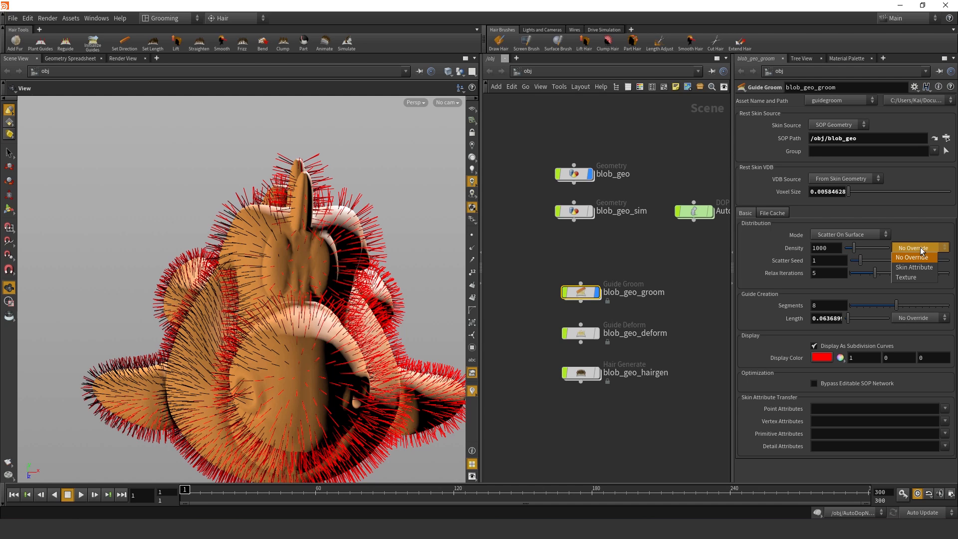
click(921, 267)
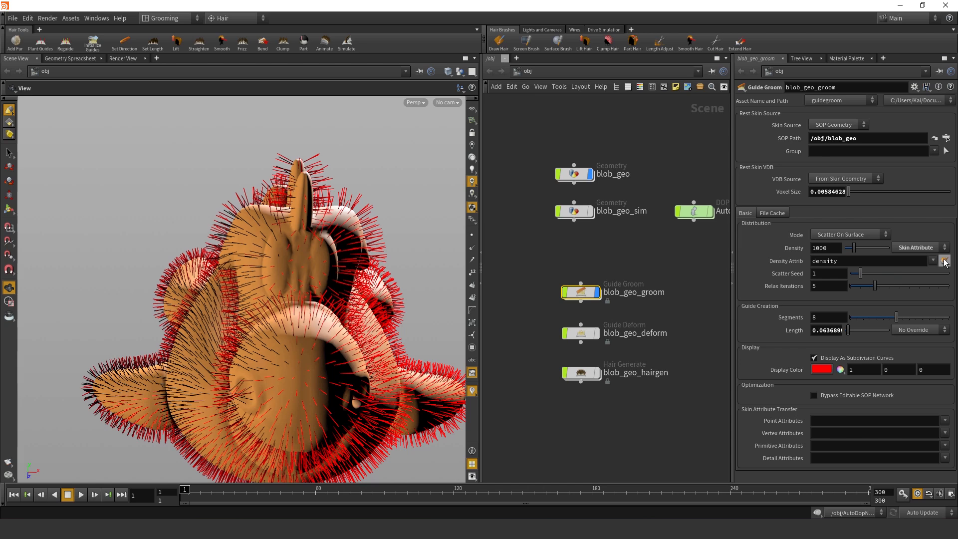
click(912, 248)
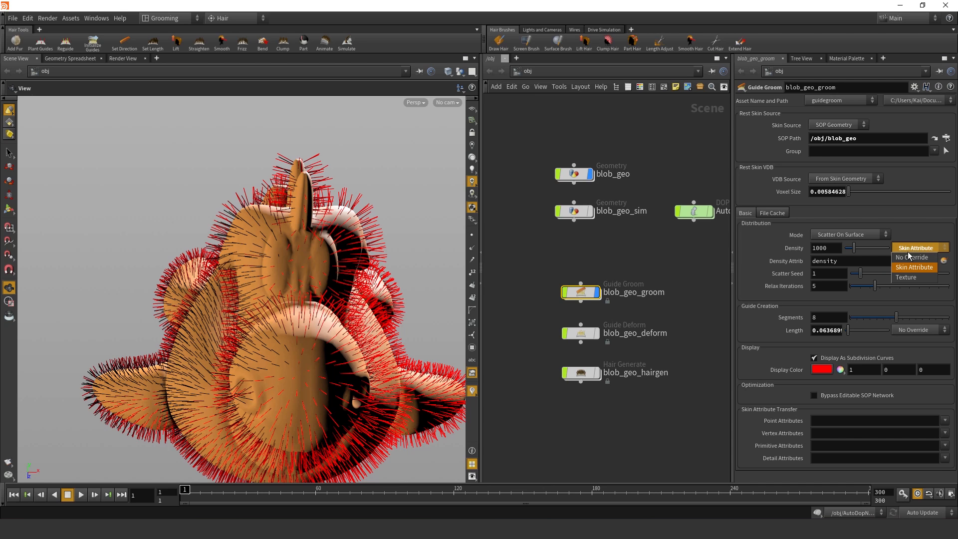
click(920, 282)
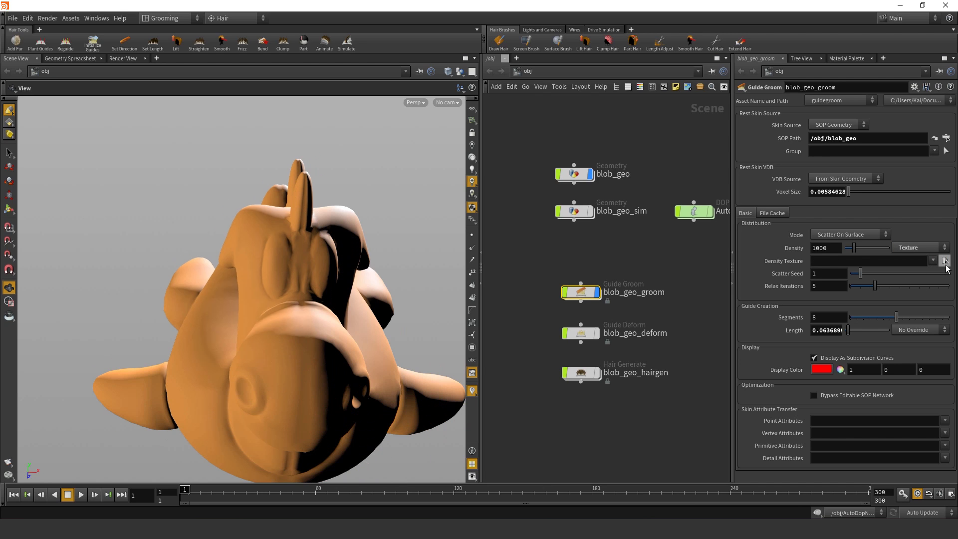
alt+drag(347, 256, 357, 209)
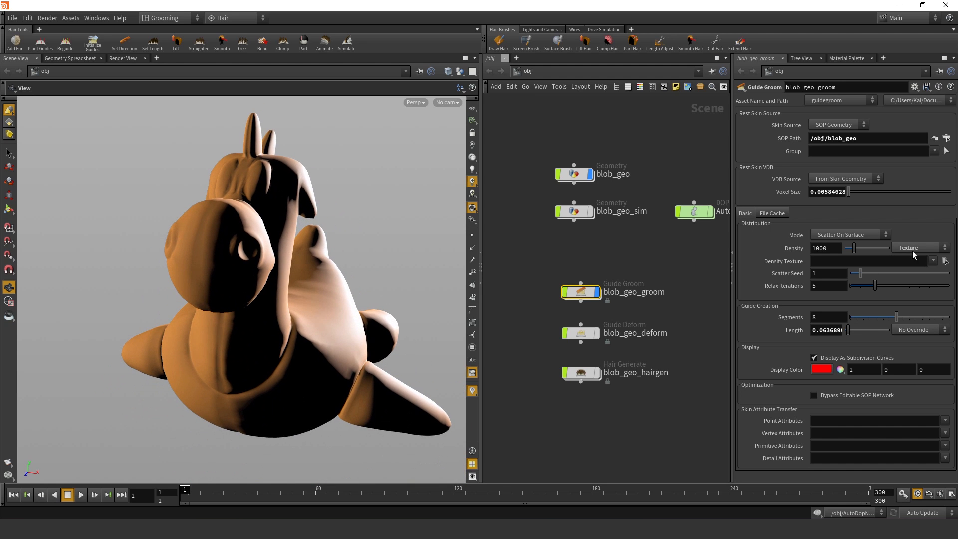
click(925, 246)
click(918, 264)
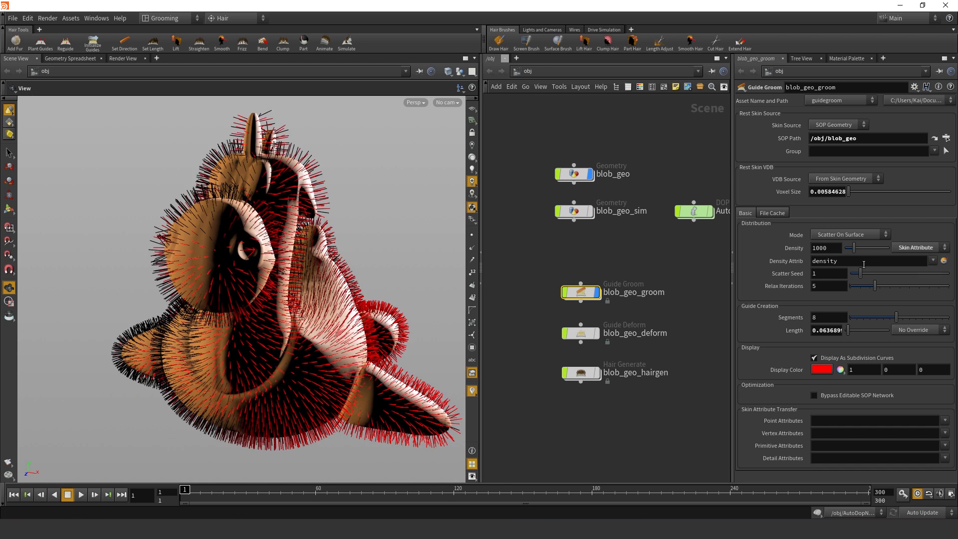
click(917, 247)
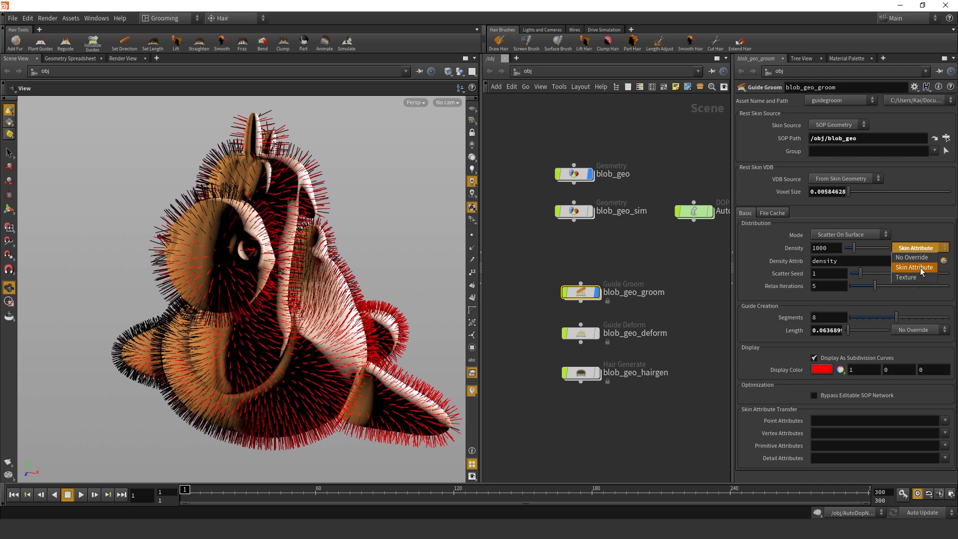
click(921, 259)
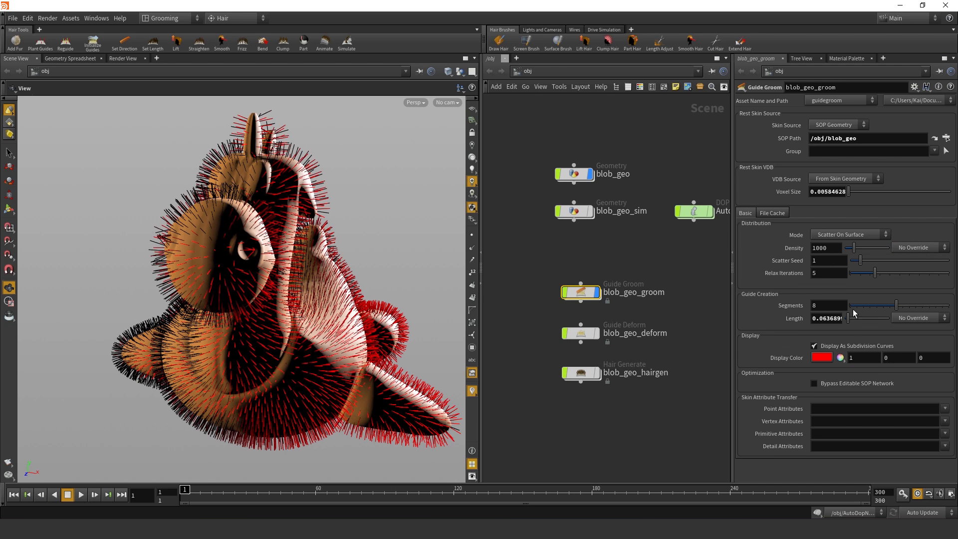
- Override the guide Length of blob_geo_groom with the lengthscale skin attribute and create the nodes for painting it on blob_geo
click(911, 317)
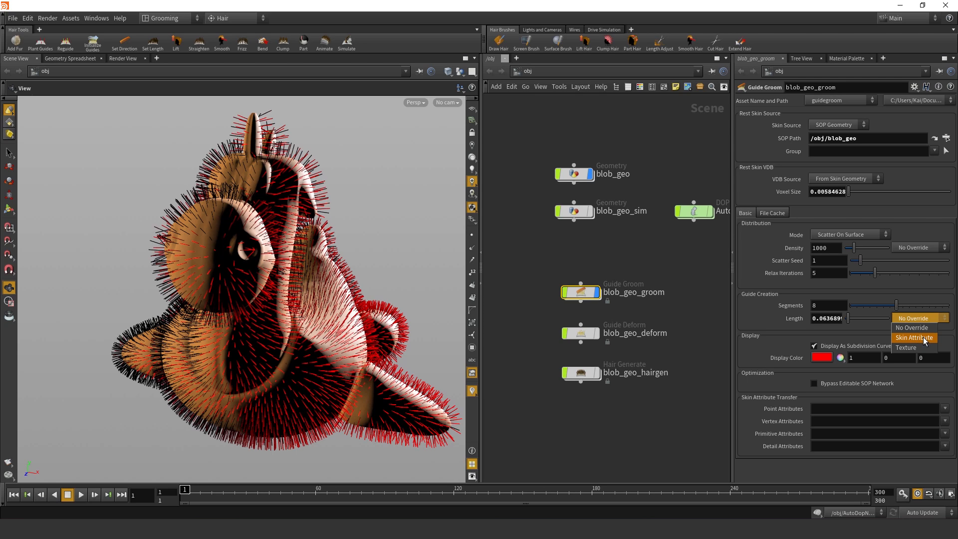
click(924, 338)
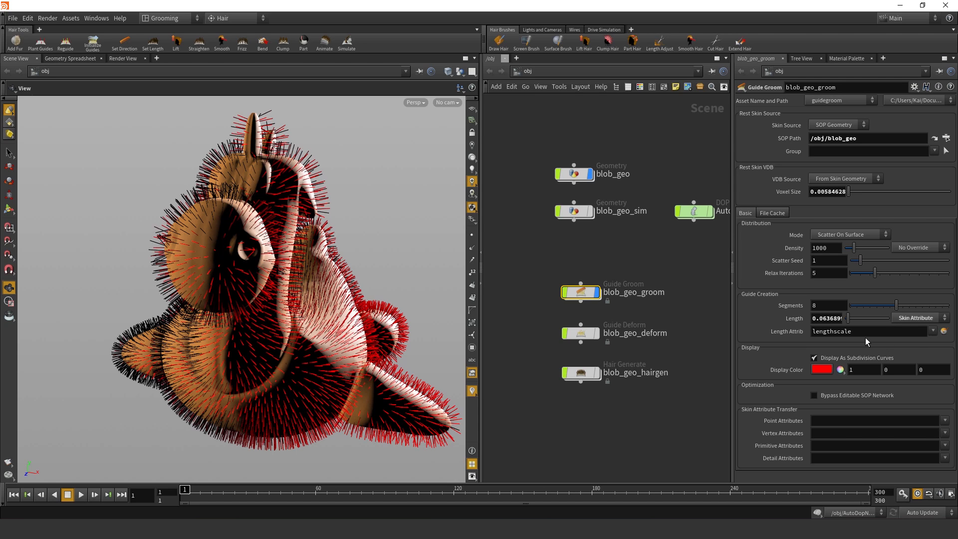
click(943, 334)
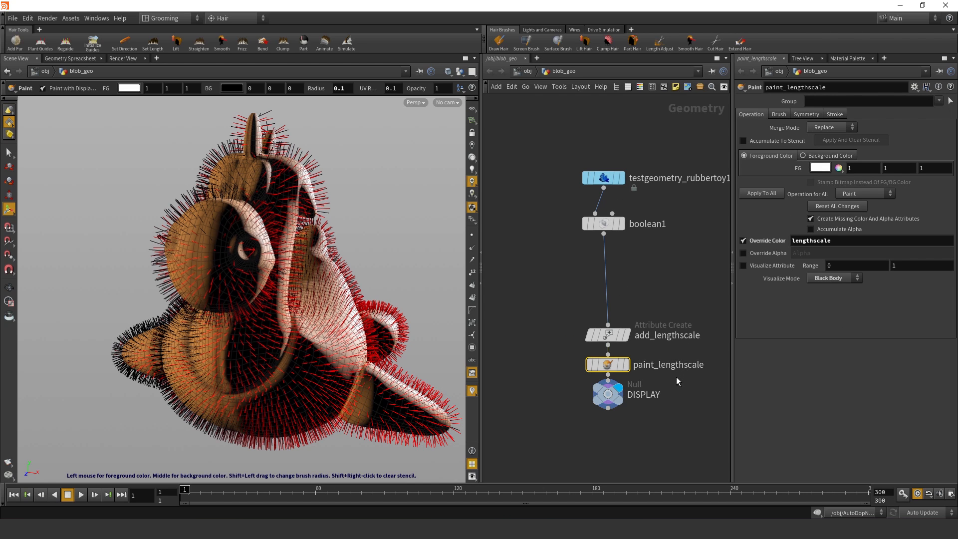
- Examine the settings of the add_lengthscale node and return to the paint_lengthscale node
drag(676, 377, 571, 319)
click(561, 310)
click(607, 334)
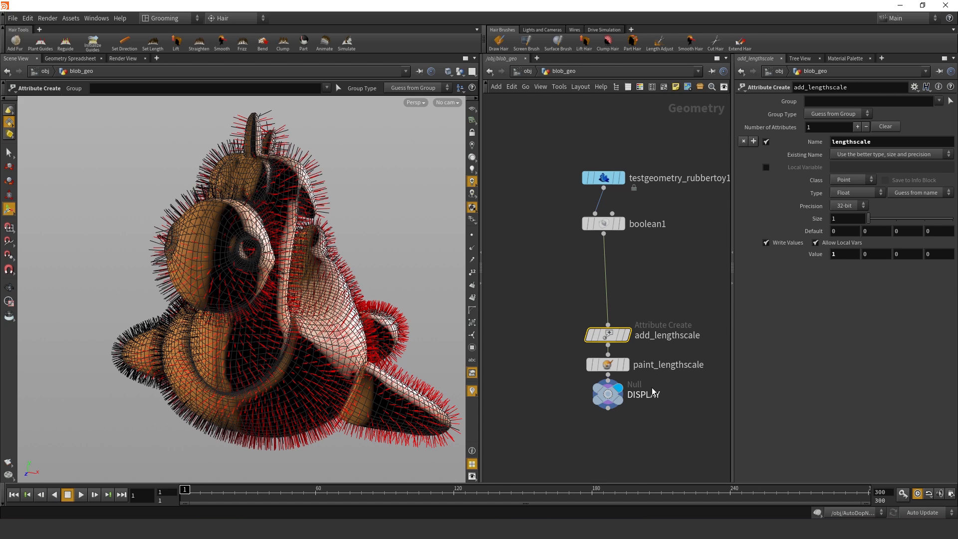
click(613, 366)
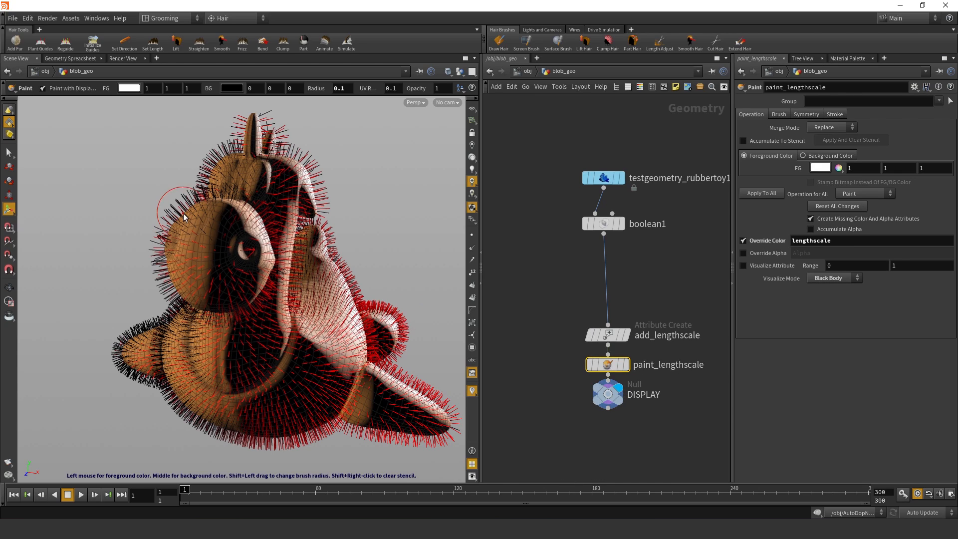
- Paint lengthscale with the background value 0 over one side of the toy's eye area, using a brush radius of about 0.05
key(Escape)
mouse_move(278, 225)
mouse_down()
mouse_move(303, 339)
mouse_move(391, 358)
mouse_move(306, 260)
mouse_move(324, 296)
mouse_move(333, 293)
mouse_move(331, 256)
mouse_up()
alt+right_drag(331, 256, 363, 254)
mouse_move(364, 254)
alt+mouse_down()
mouse_move(299, 239)
mouse_move(278, 271)
mouse_move(283, 300)
alt+mouse_up()
mouse_move(289, 256)
middle_down()
mouse_move(298, 303)
mouse_move(287, 348)
mouse_move(308, 336)
mouse_move(314, 294)
mouse_move(293, 259)
mouse_move(274, 340)
middle_up()
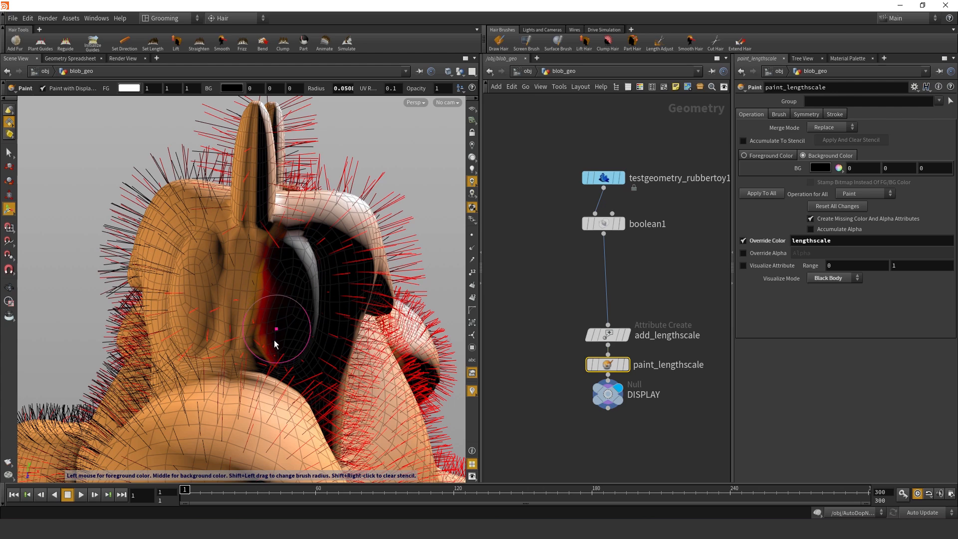
- Set the brush's Soft Edge to 0.114 and paint the background value 0 over the rest of the eye area
click(779, 115)
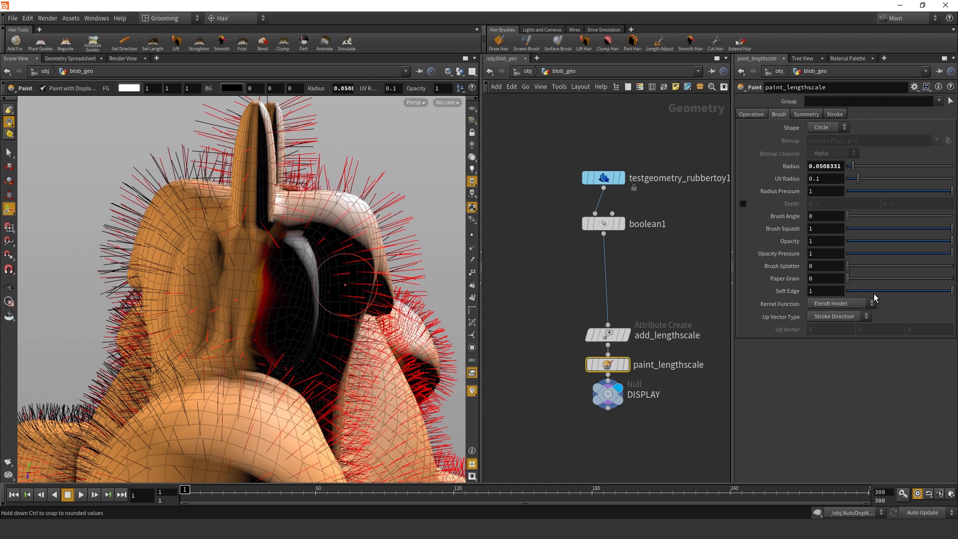
drag(875, 291, 859, 292)
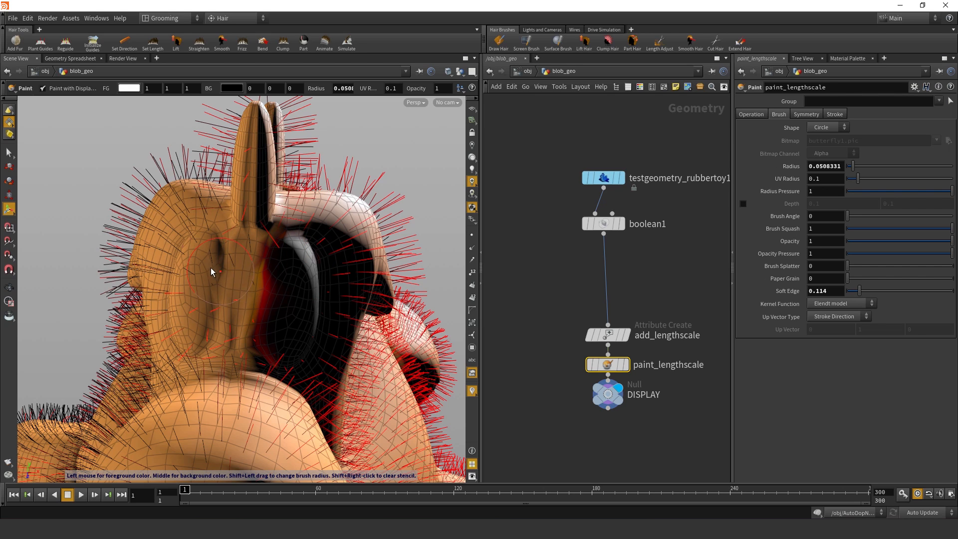
mouse_move(214, 272)
middle_down()
mouse_move(203, 257)
mouse_move(189, 338)
mouse_move(252, 310)
mouse_move(247, 265)
mouse_move(228, 319)
mouse_move(284, 349)
mouse_move(285, 336)
mouse_move(227, 304)
middle_up()
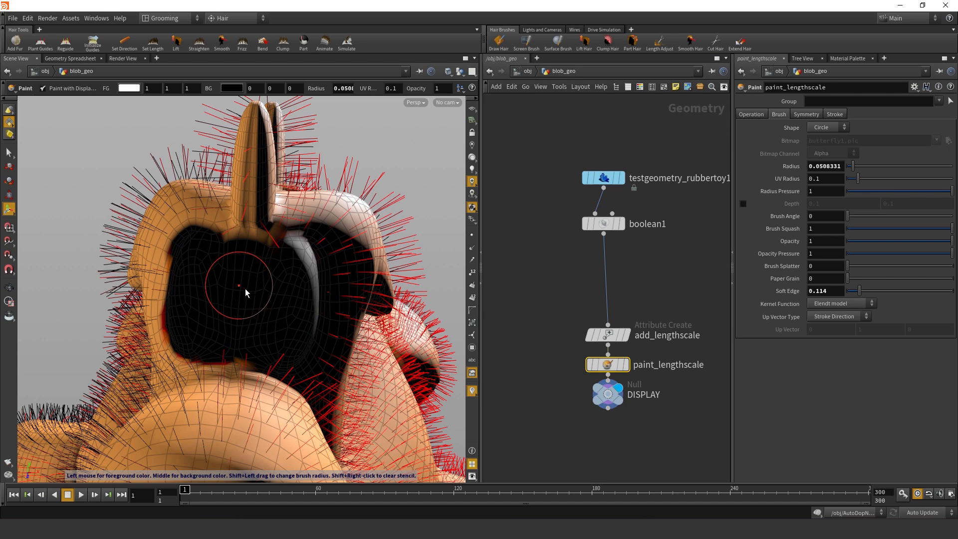
- Check the painted mesh with its points shown briefly, leave painting and inspect the guides around the whole toy
click(472, 235)
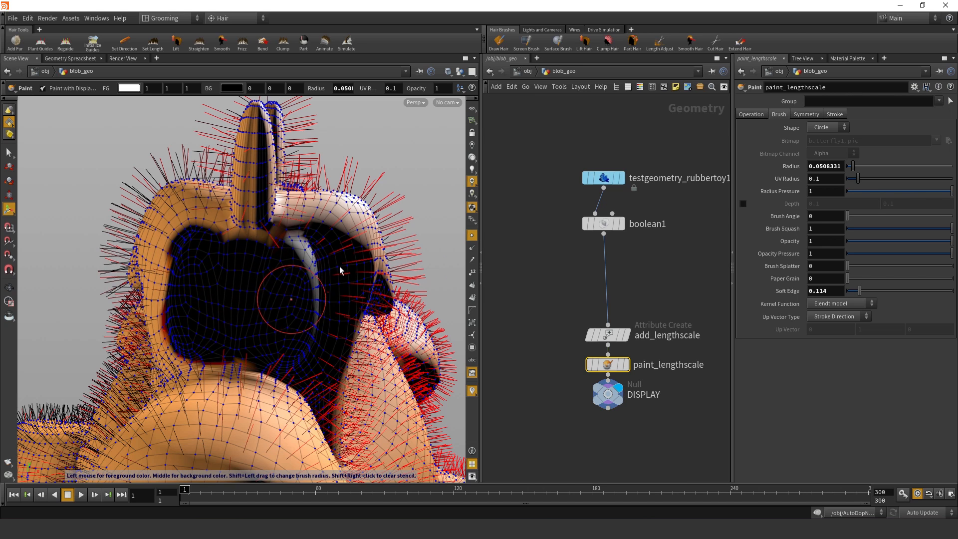
click(472, 236)
key(Escape)
right_drag(318, 275, 239, 329)
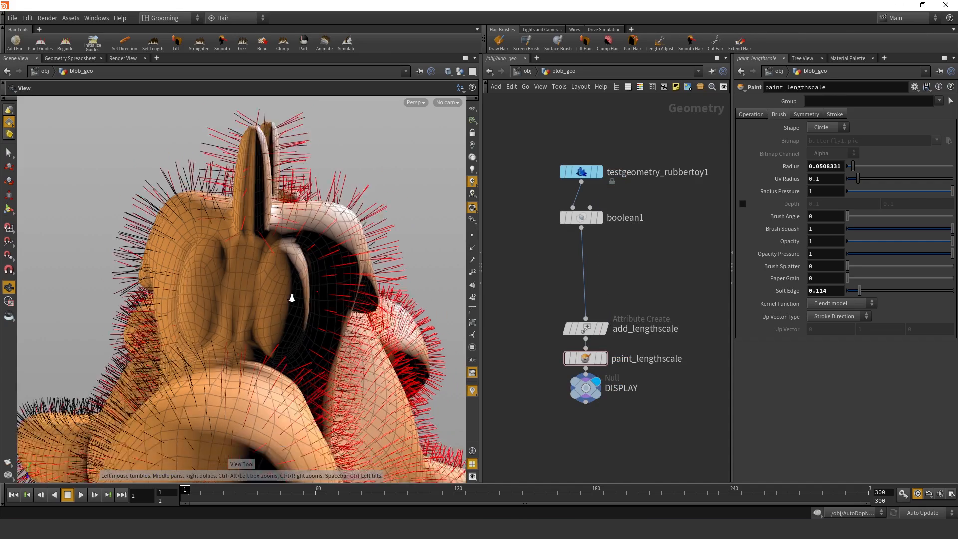
drag(239, 329, 329, 319)
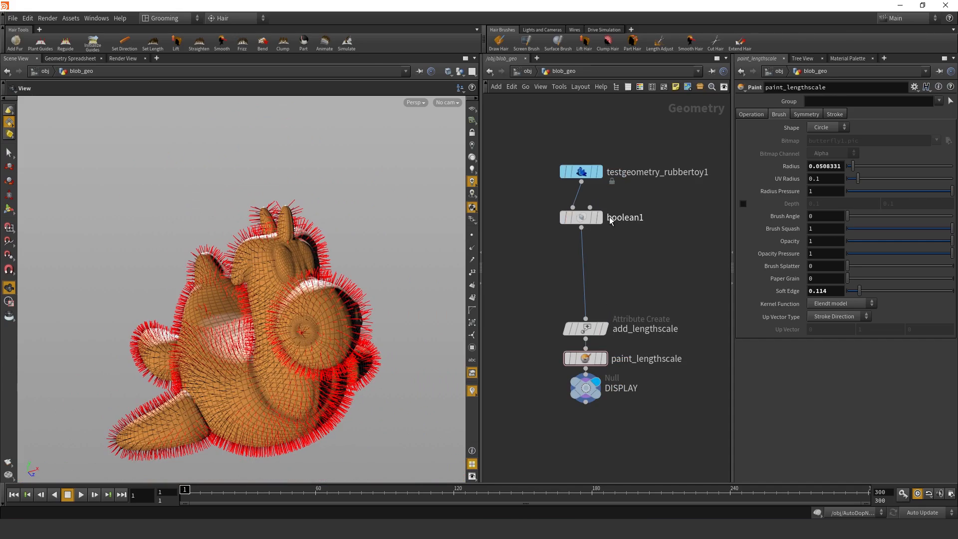
- Display the testgeometry_rubbertoy1 node and inspect from inside the toy where its parts intersect the body
click(600, 172)
click(582, 172)
drag(220, 339, 314, 334)
middle_drag(290, 345, 285, 253)
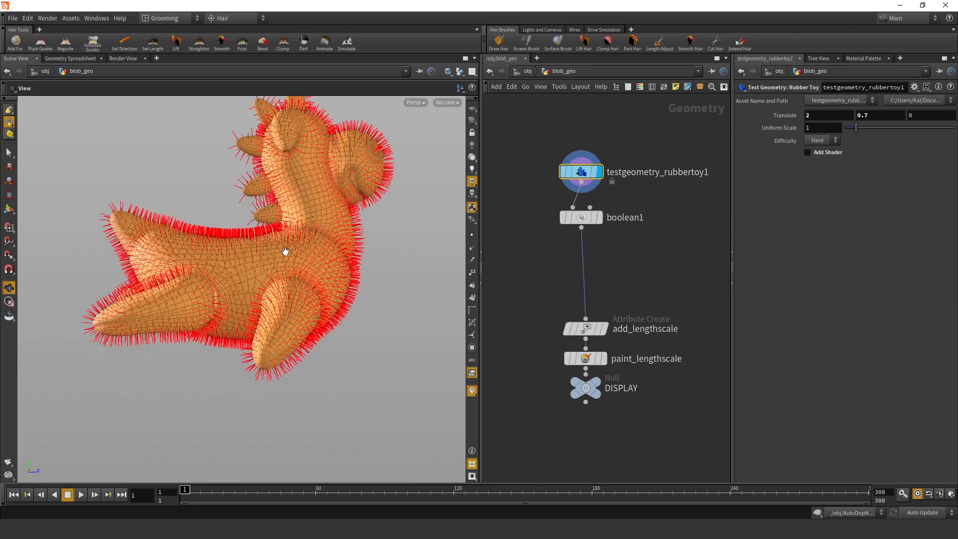
right_drag(284, 253, 420, 205)
middle_drag(364, 238, 265, 302)
right_drag(265, 301, 451, 244)
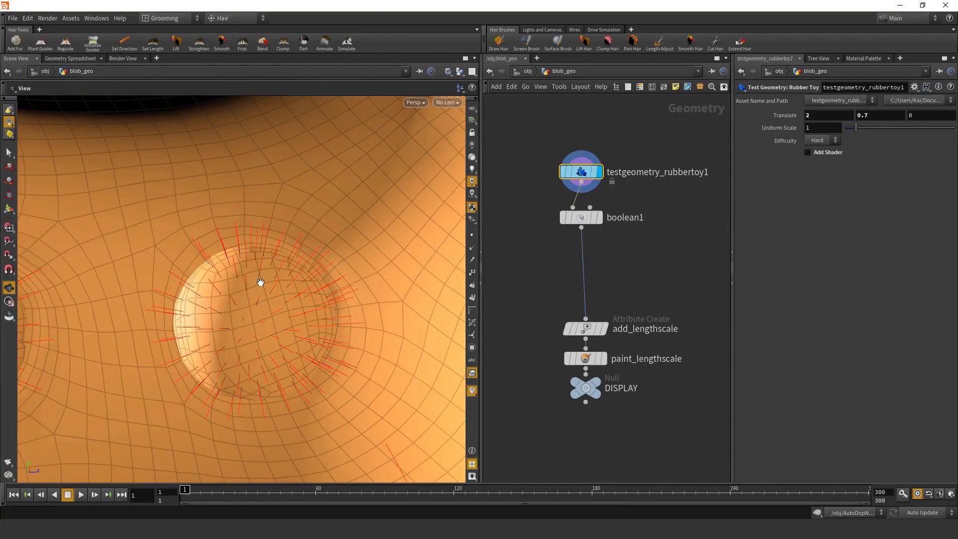
drag(260, 283, 546, 208)
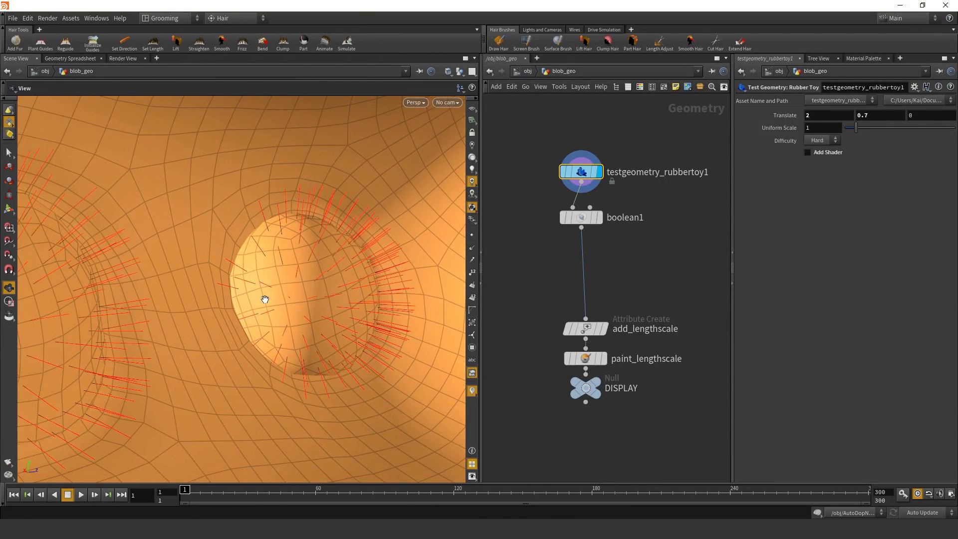
drag(265, 299, 436, 263)
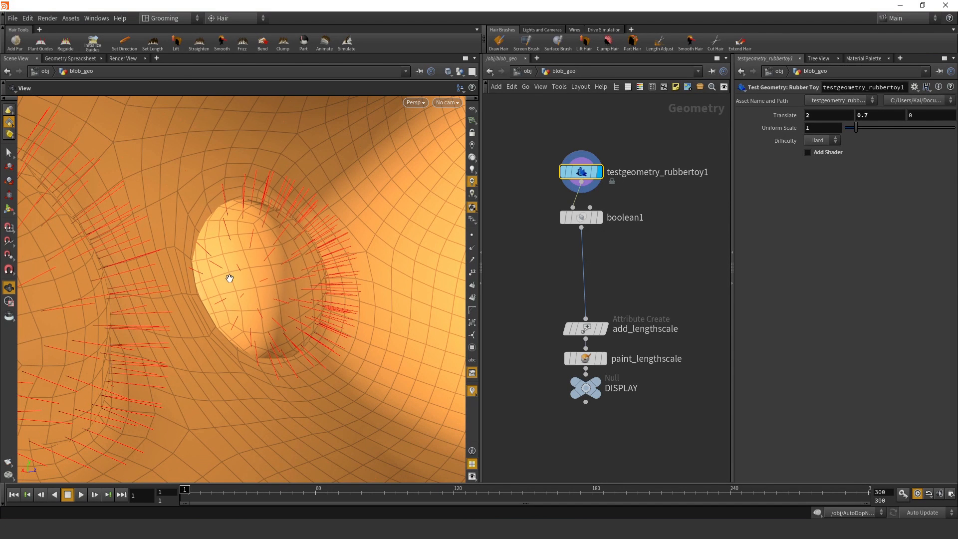
- Display the boolean1 node and inspect its Union settings and the merged openings inside the toy's body
click(678, 271)
mouse_move(606, 220)
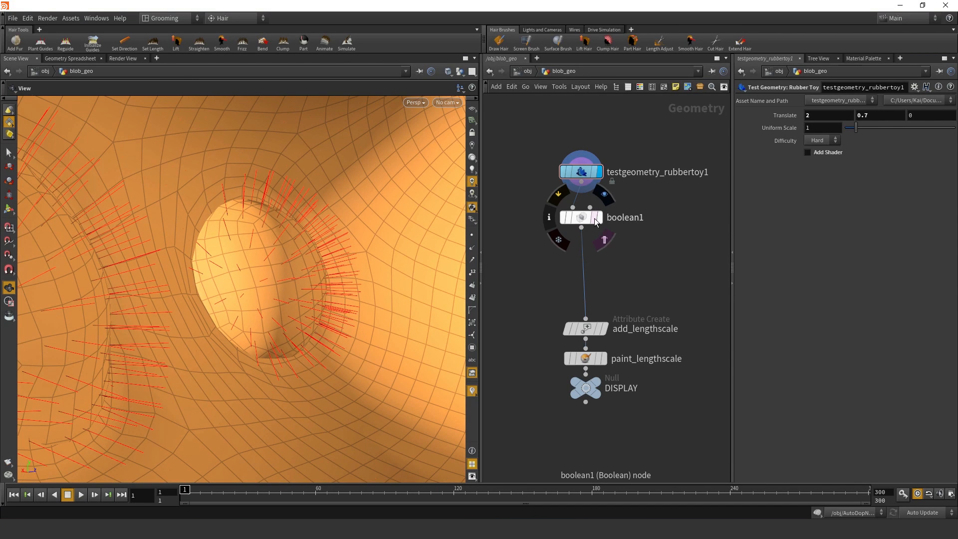
click(600, 219)
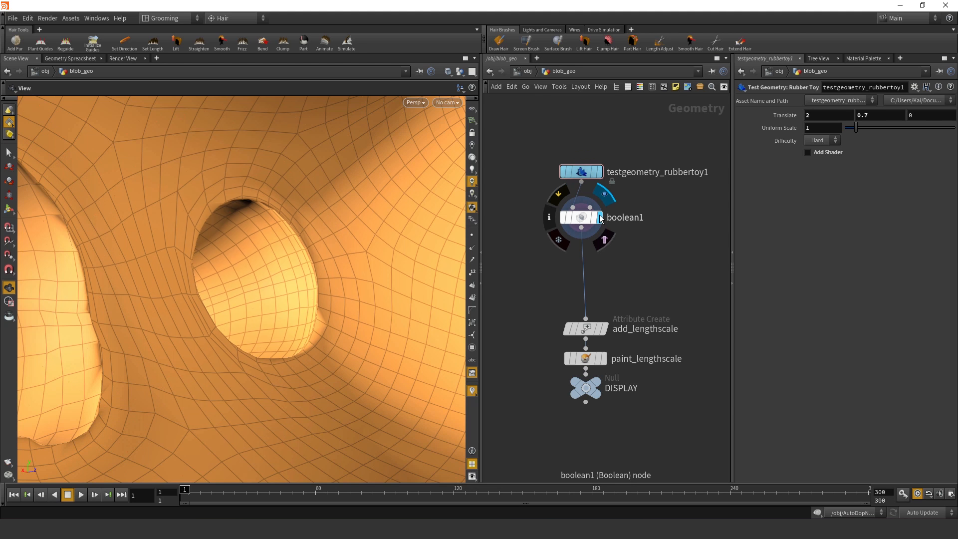
click(585, 217)
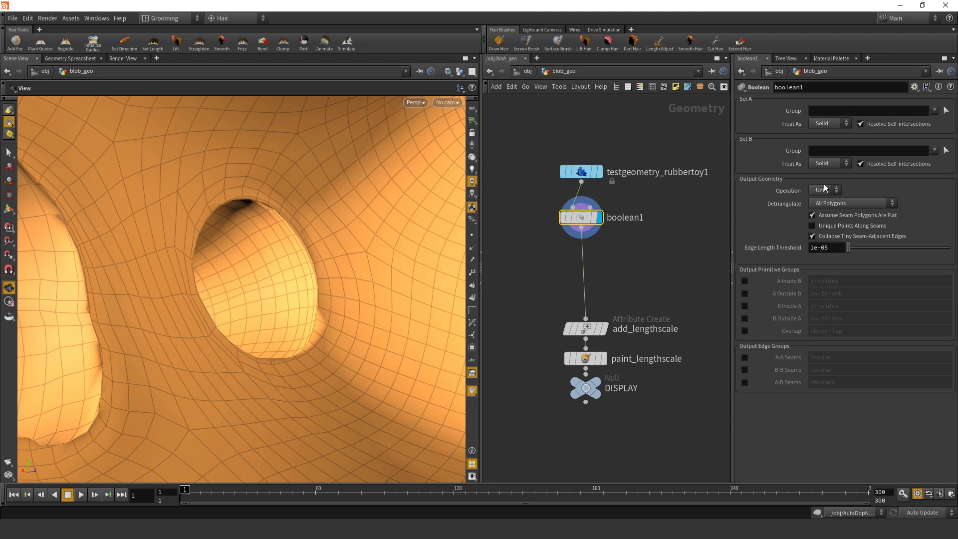
drag(244, 212, 284, 262)
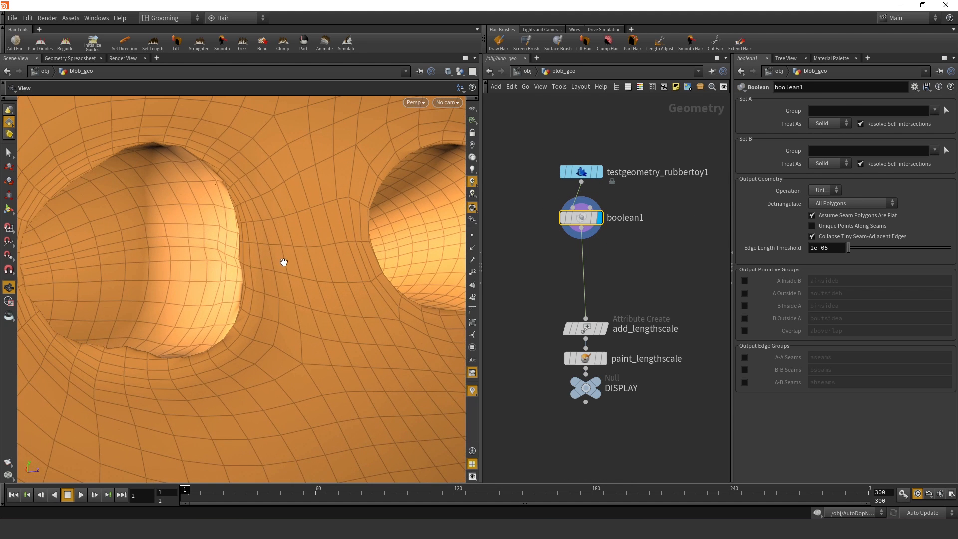
drag(398, 250, 301, 272)
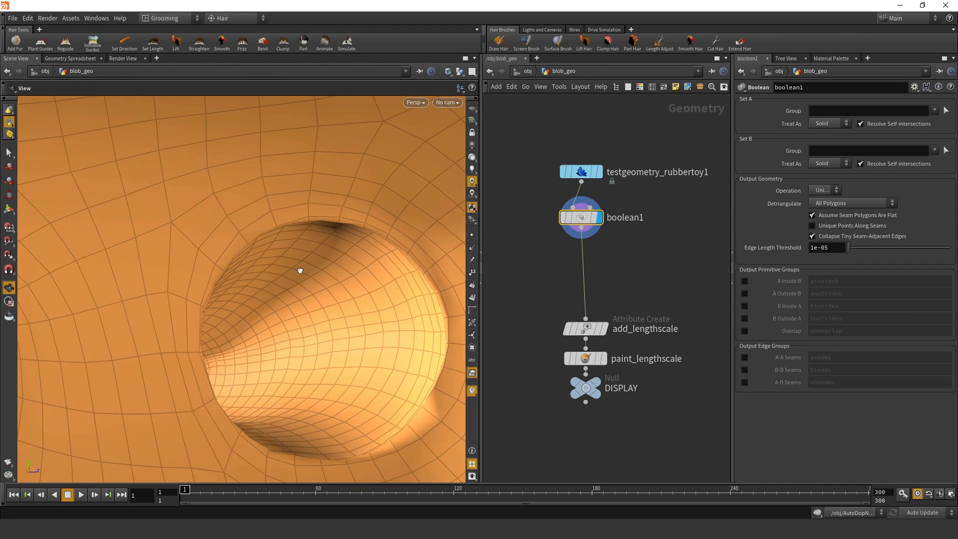
middle_drag(338, 319, 210, 261)
- Restore the display of the DISPLAY null and return from blob_geo to the object level
drag(209, 261, 358, 246)
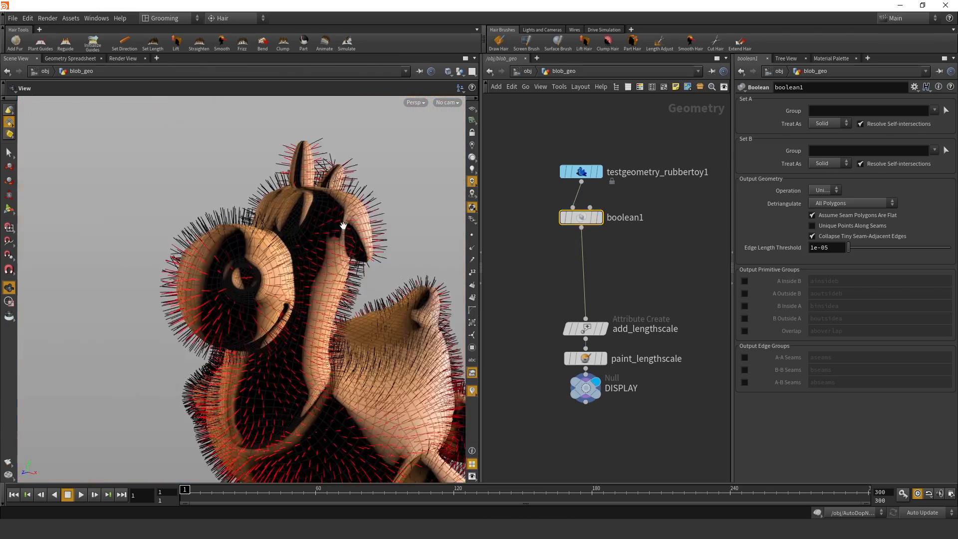
drag(342, 229, 394, 316)
right_drag(394, 317, 293, 338)
drag(293, 338, 319, 310)
key(u)
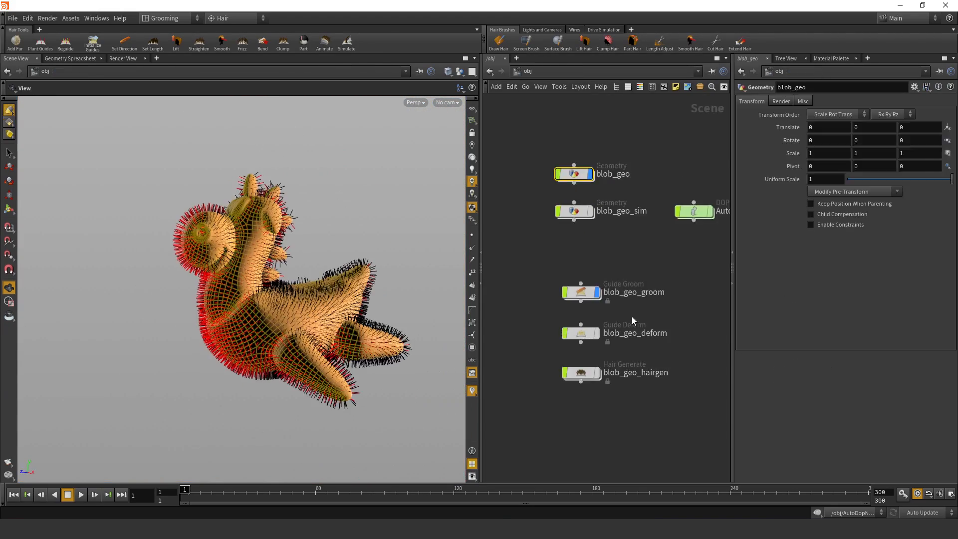
- Select the blob_geo_groom guide groom and add a Set Length guide process to it
click(583, 293)
click(598, 260)
drag(212, 269, 290, 299)
right_drag(289, 299, 336, 300)
middle_drag(336, 300, 246, 284)
drag(246, 285, 220, 307)
key(c)
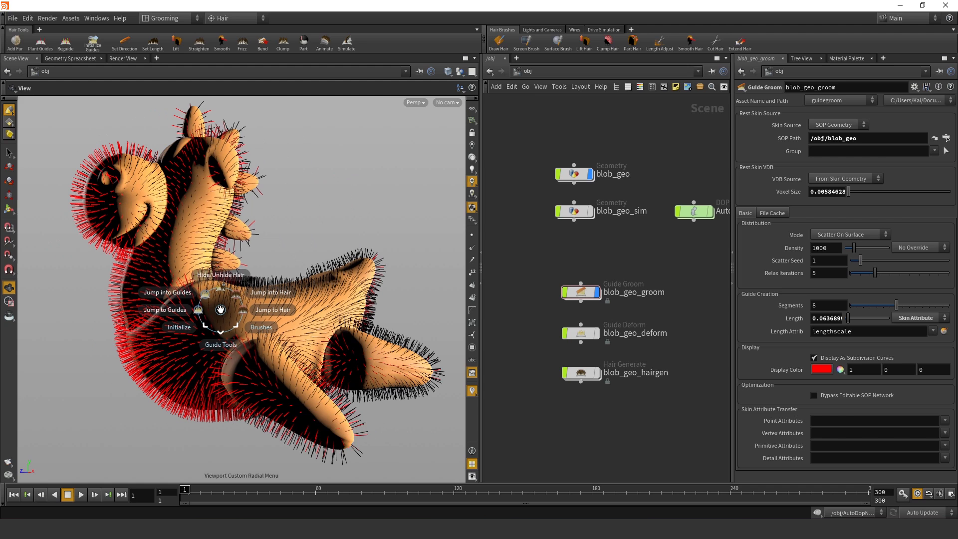
click(220, 339)
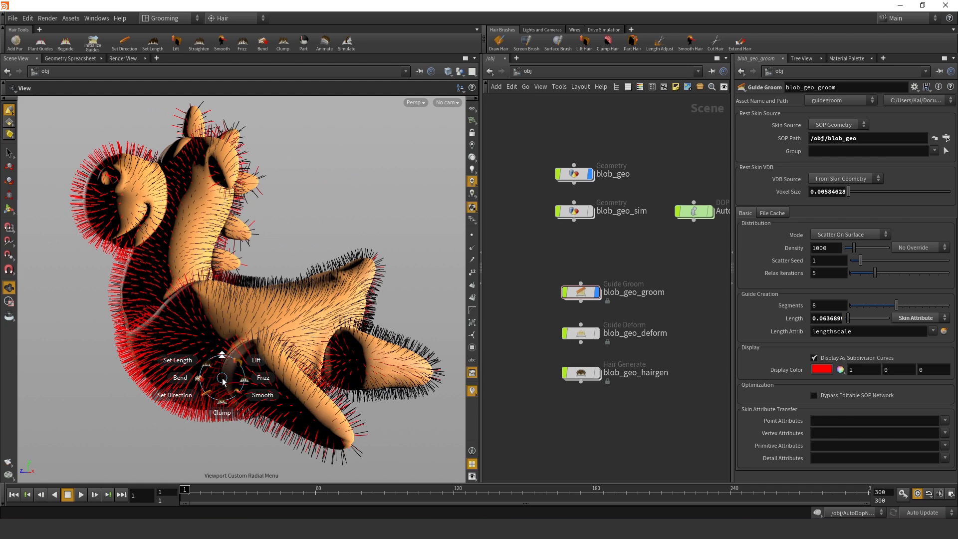
click(177, 343)
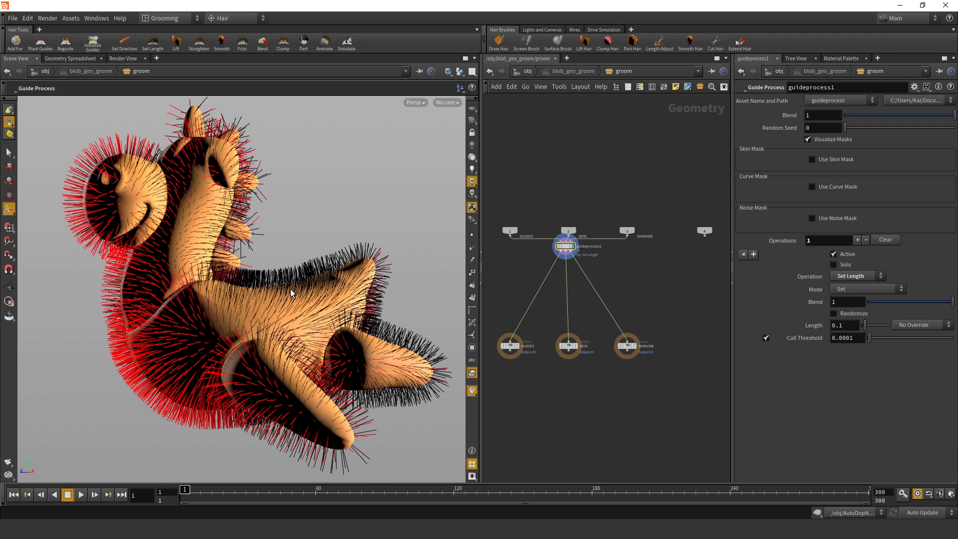
- Try a length of 0.28 for guideprocess1's Set Length operation in Set mode
drag(568, 255, 570, 280)
scroll(570, 280, up, 5)
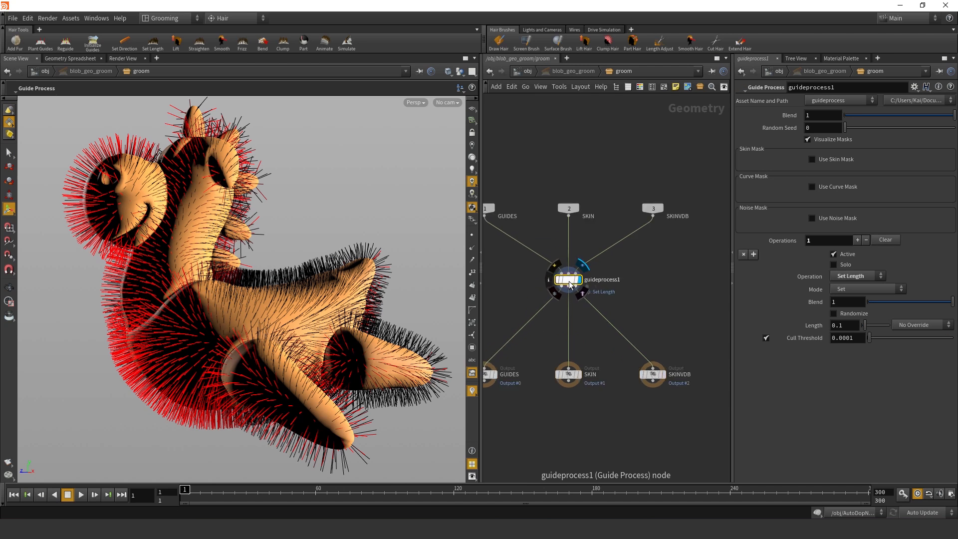
scroll(570, 280, down, 1)
middle_drag(570, 280, 627, 264)
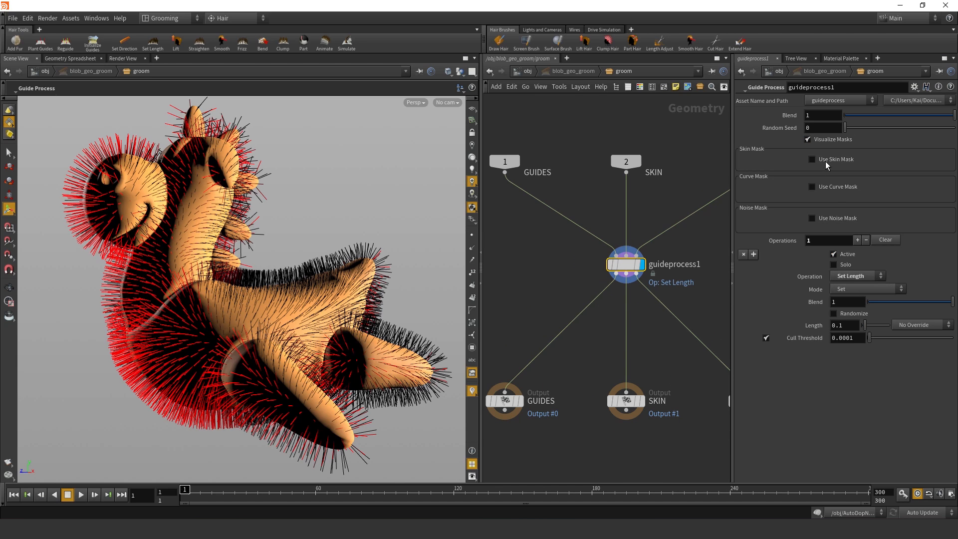
click(849, 289)
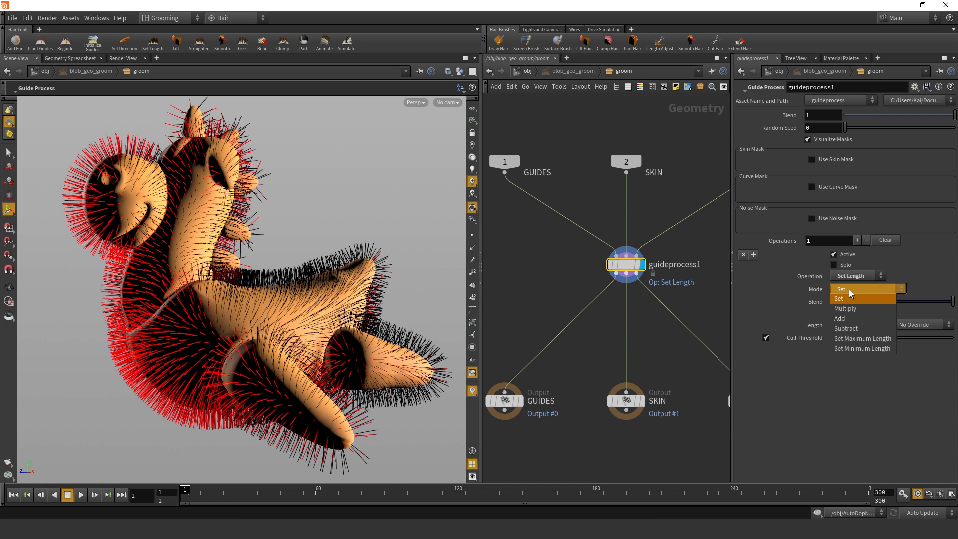
click(849, 289)
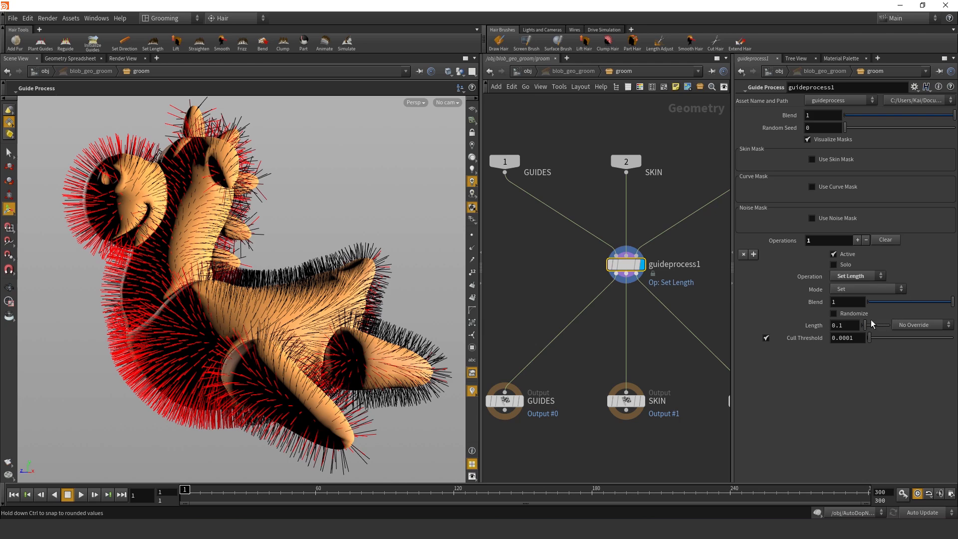
drag(871, 325, 869, 327)
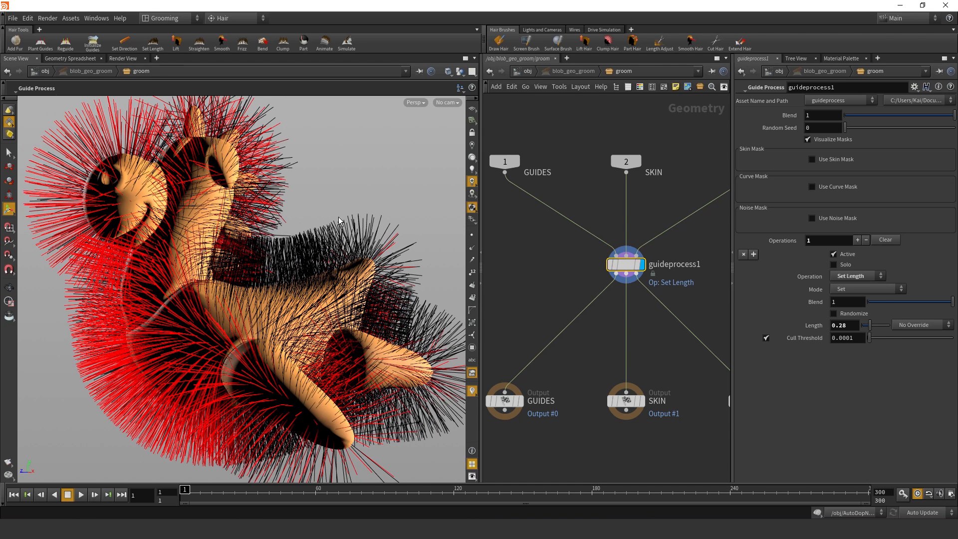
- Switch the Set Length operation's mode to Multiply and set its scale factor to 3
click(836, 289)
click(847, 313)
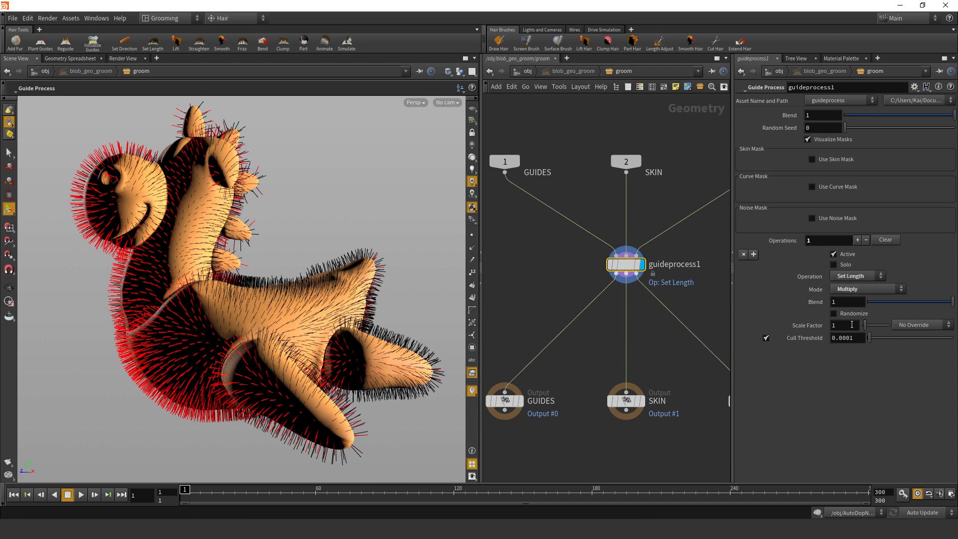
mouse_move(850, 326)
middle_down()
mouse_move(860, 327)
mouse_move(850, 329)
middle_up()
mouse_move(852, 314)
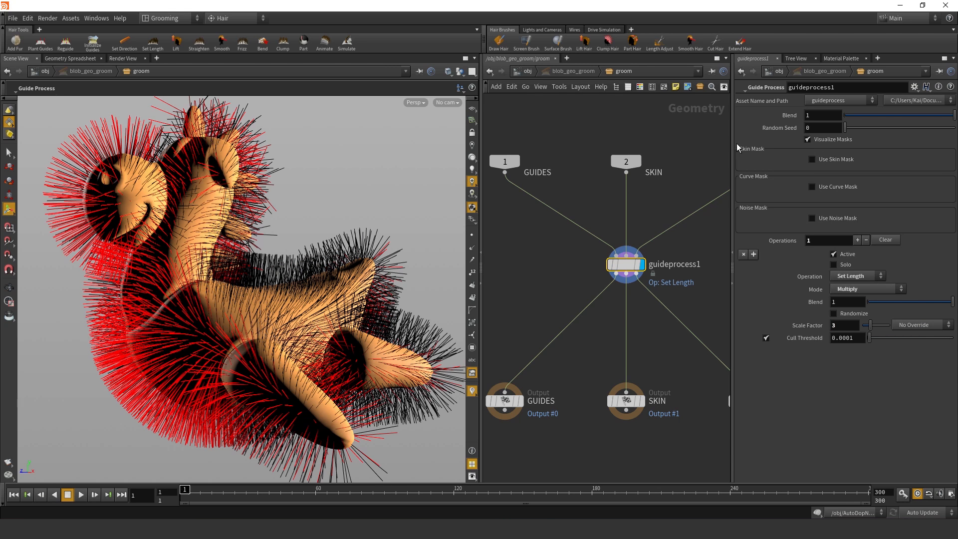
- Enable the skin mask on guideprocess1 and name its mask attribute lengthmask
click(830, 160)
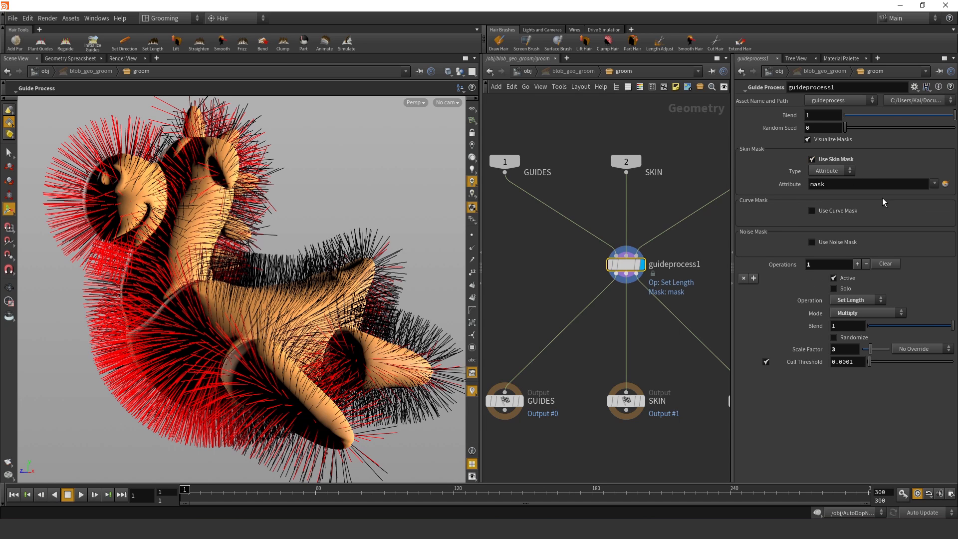
double_click(866, 183)
text(lengthmask)
key(Return)
middle_drag(689, 191, 654, 177)
middle_drag(615, 325, 630, 333)
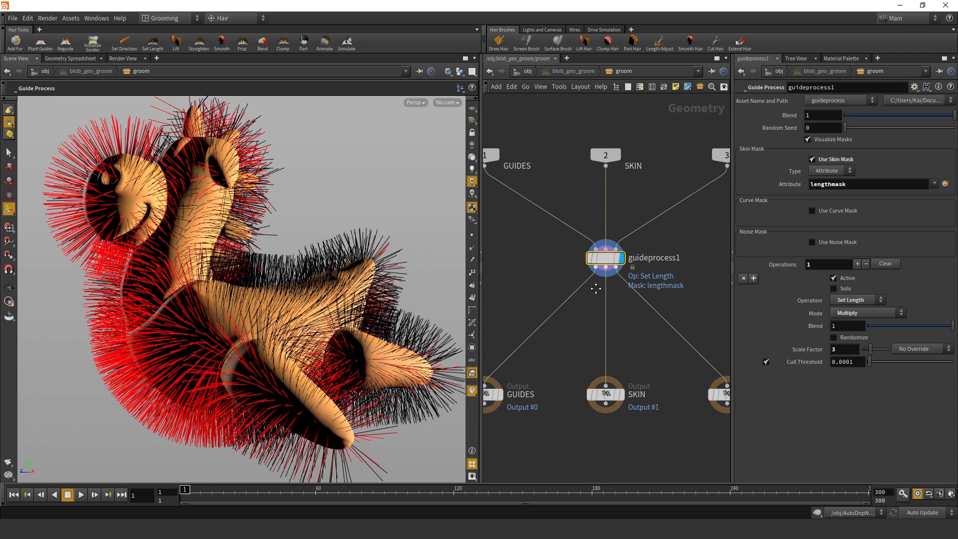
- Create a paint node for lengthmask and paint the mask on the tail tip and a leg with a brush radius of about 0.19
click(945, 184)
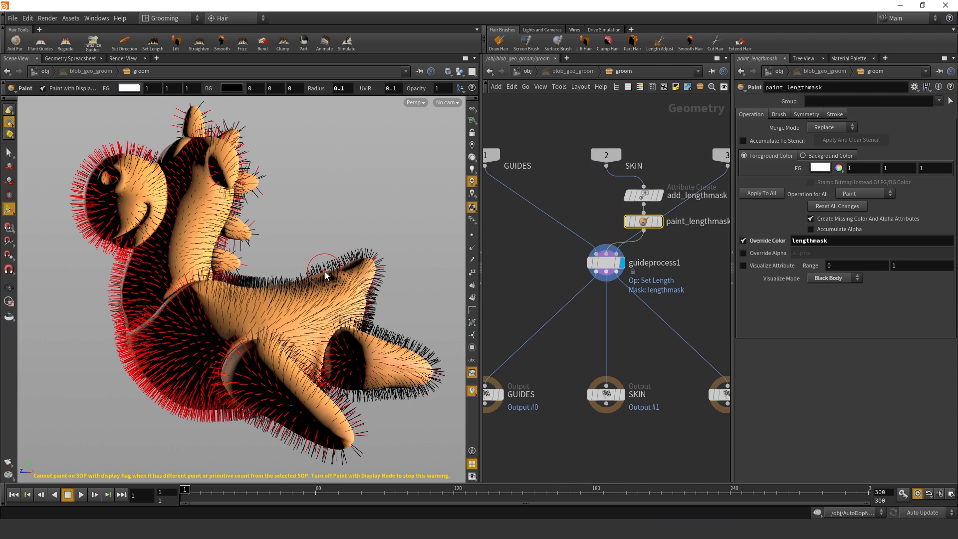
scroll(325, 272, up, 10)
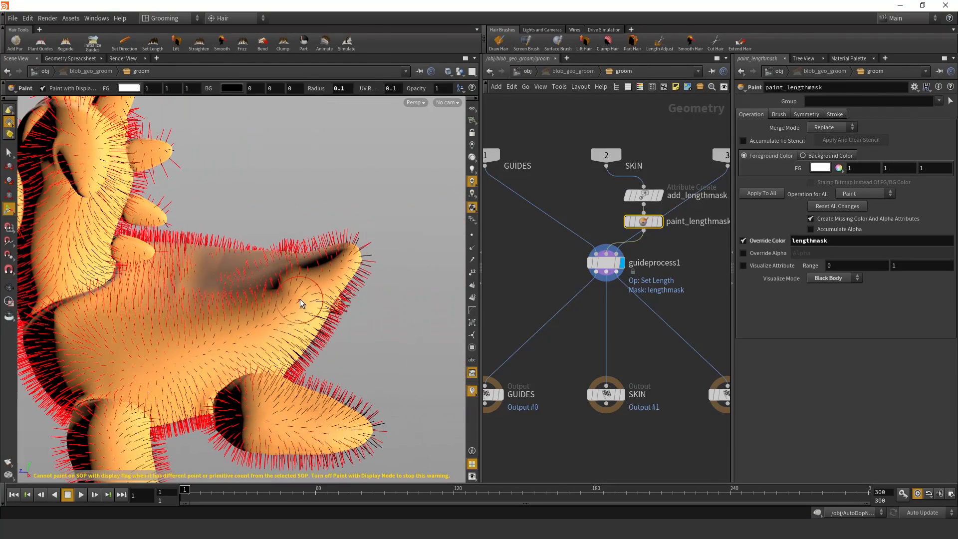
mouse_move(286, 334)
alt+mouse_down()
mouse_move(334, 319)
mouse_move(314, 304)
mouse_move(263, 325)
alt+mouse_up()
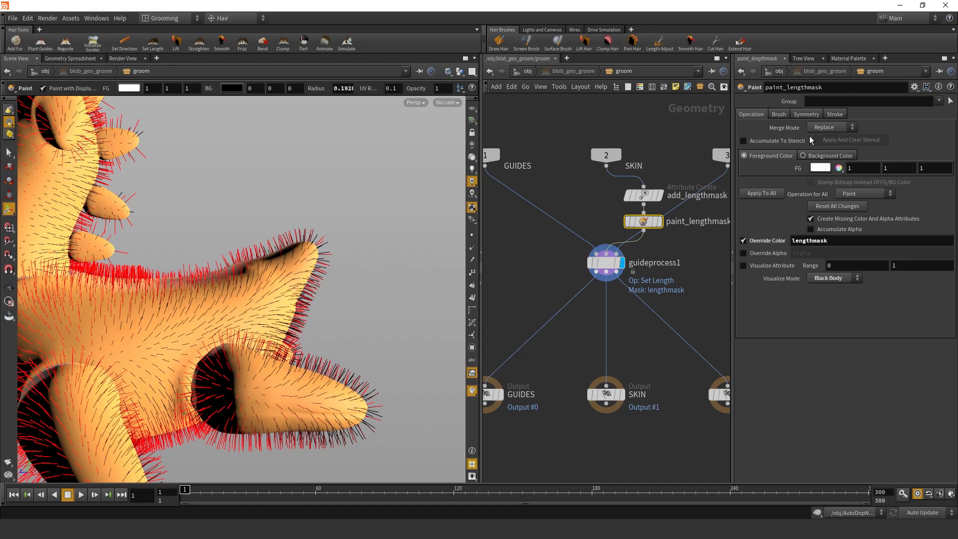
mouse_move(305, 284)
mouse_down()
mouse_move(314, 249)
mouse_move(315, 275)
mouse_up()
mouse_move(299, 389)
alt+mouse_down()
mouse_move(314, 373)
mouse_move(309, 299)
alt+mouse_up()
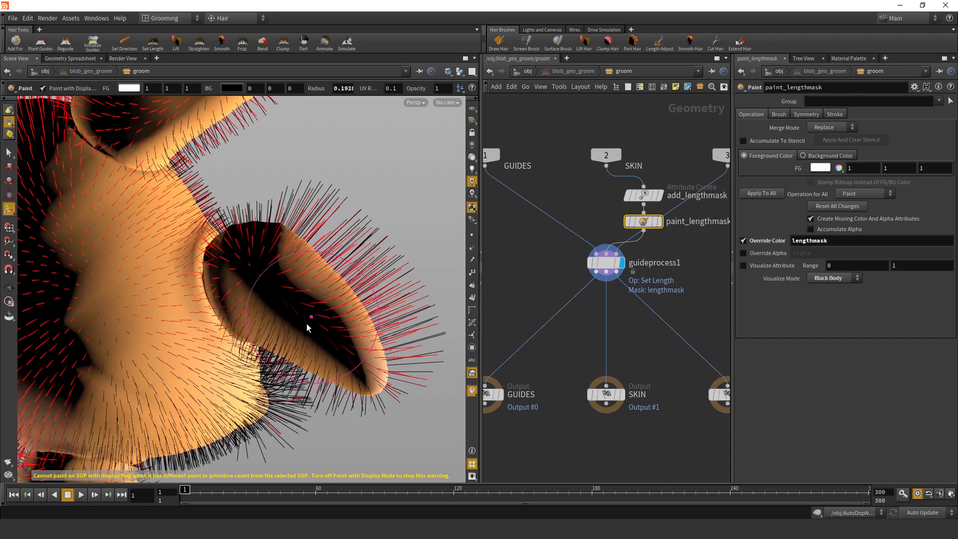
mouse_move(331, 364)
alt+mouse_down()
mouse_move(289, 205)
mouse_move(287, 241)
mouse_move(192, 377)
alt+mouse_up()
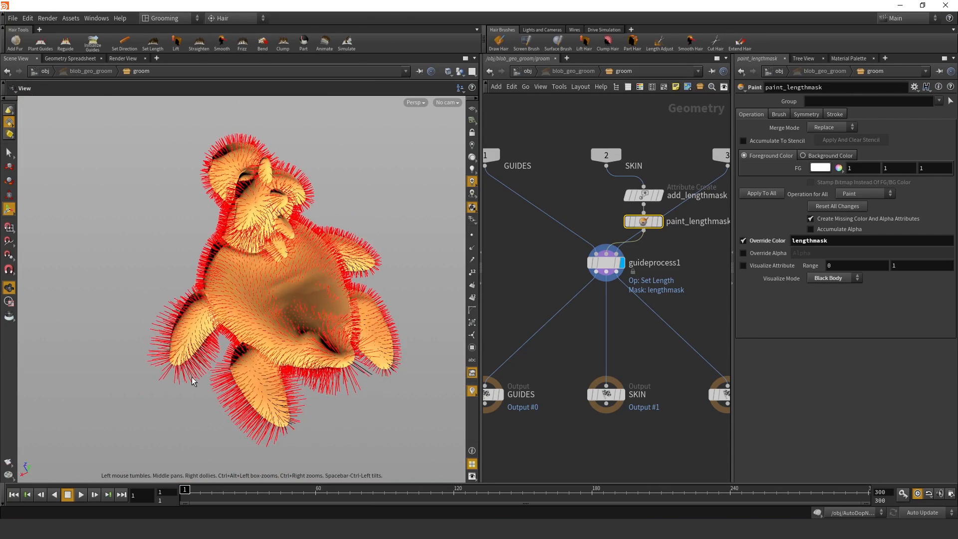
- Enlarge the brush radius to about 0.27 and paint lengthmask over the toy's arms and legs, including their undersides
alt+middle_drag(322, 302, 167, 276)
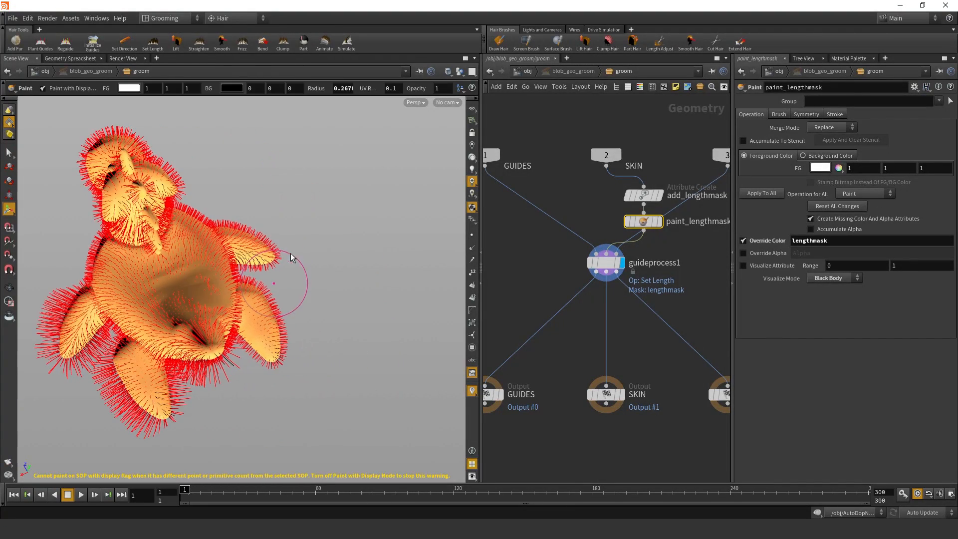
alt+drag(305, 280, 252, 259)
mouse_move(321, 319)
mouse_down()
mouse_move(314, 272)
mouse_move(301, 266)
mouse_move(312, 361)
mouse_move(285, 391)
mouse_move(282, 305)
mouse_up()
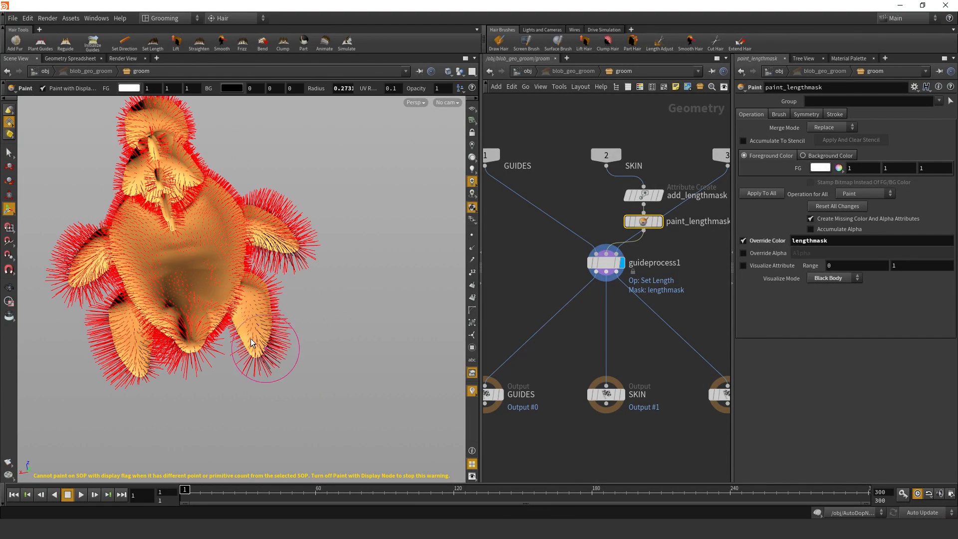
mouse_move(304, 408)
alt+mouse_down()
mouse_move(202, 234)
mouse_move(167, 295)
alt+mouse_up()
mouse_move(207, 364)
alt+mouse_down()
mouse_move(172, 316)
mouse_move(200, 302)
mouse_move(201, 327)
alt+mouse_up()
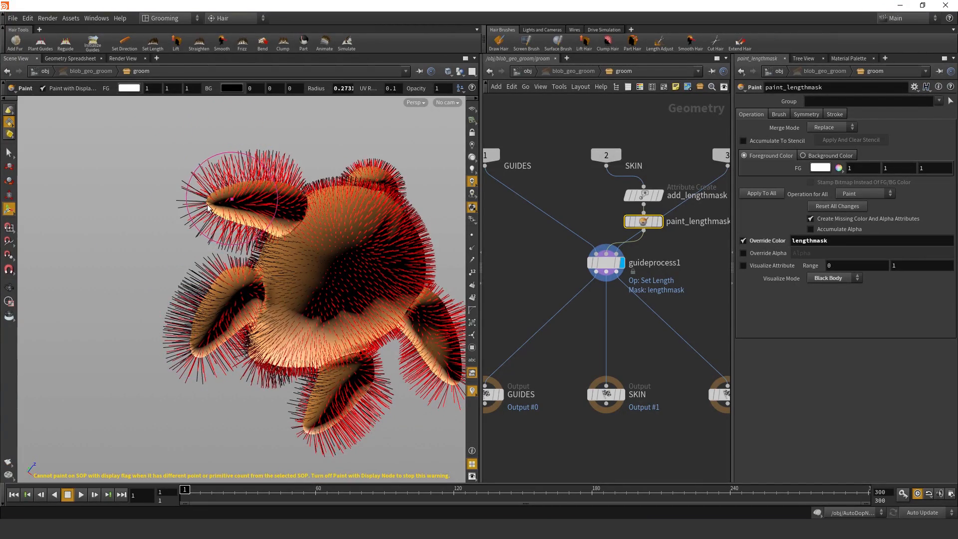
- Leave painting and examine the masked guide lengths around the whole toy from several sides
mouse_move(148, 267)
alt+mouse_down()
mouse_move(378, 310)
mouse_move(304, 387)
alt+mouse_up()
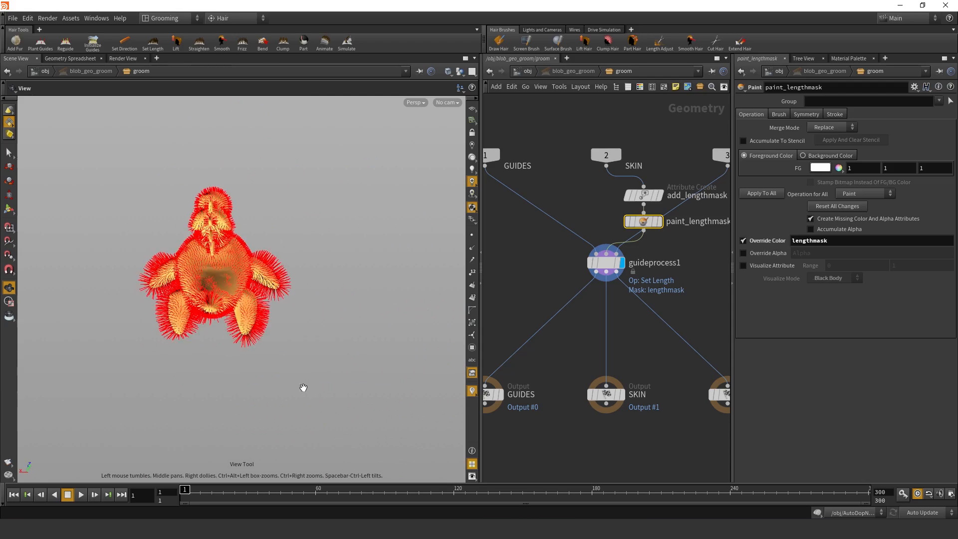
alt+right_drag(225, 339, 305, 291)
alt+drag(306, 291, 223, 302)
alt+drag(296, 331, 369, 340)
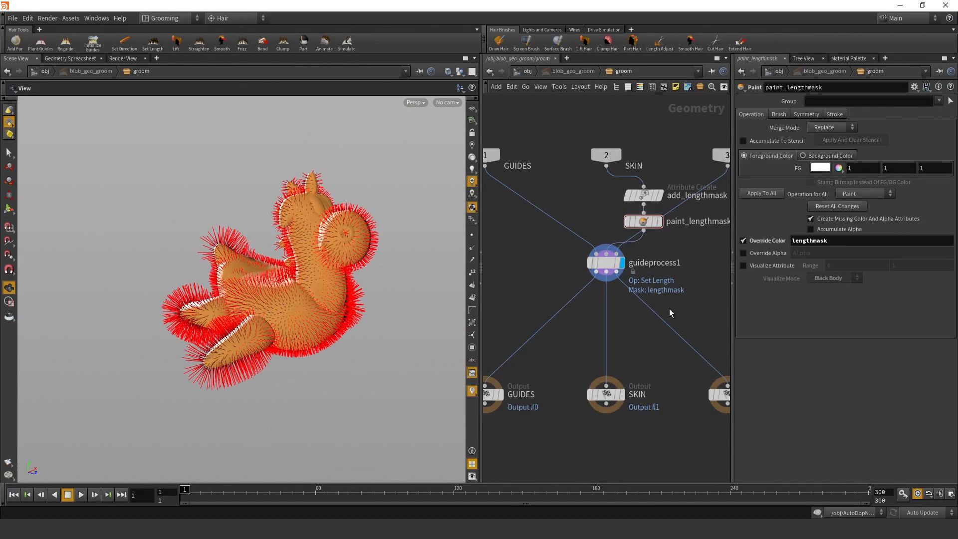
scroll(670, 309, down, 2)
drag(246, 268, 259, 278)
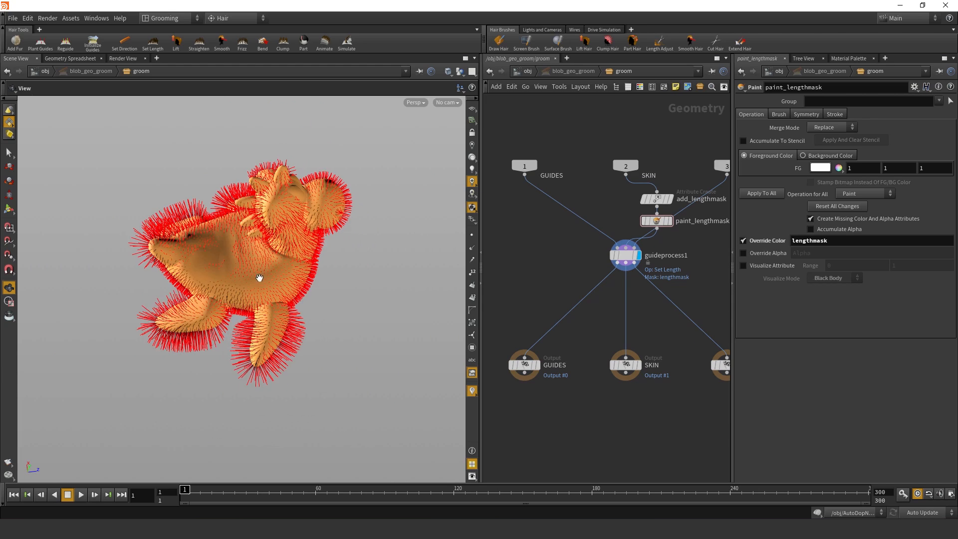
middle_drag(259, 278, 289, 301)
right_drag(289, 301, 330, 280)
drag(330, 280, 315, 240)
middle_drag(646, 322, 591, 325)
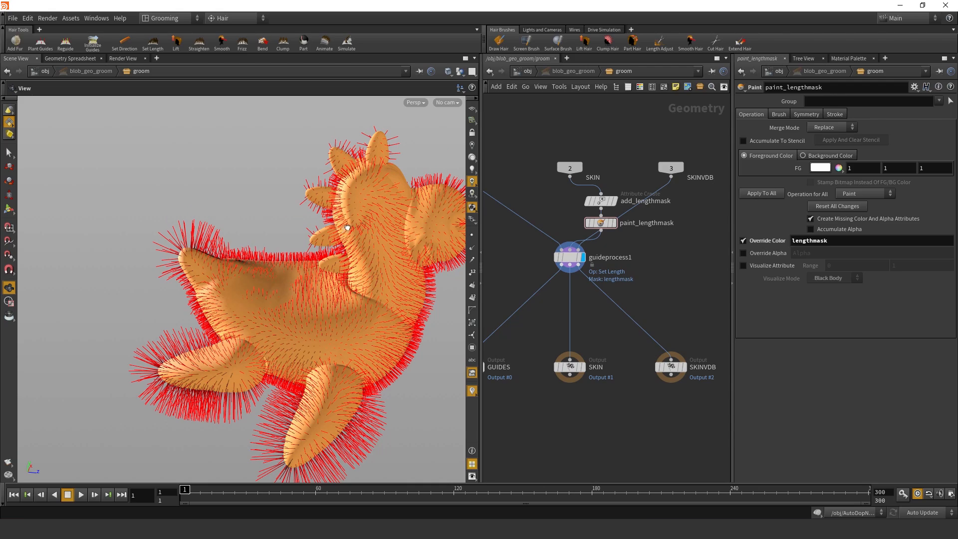
drag(348, 228, 357, 193)
right_drag(357, 192, 308, 261)
drag(308, 261, 318, 279)
middle_drag(329, 291, 382, 304)
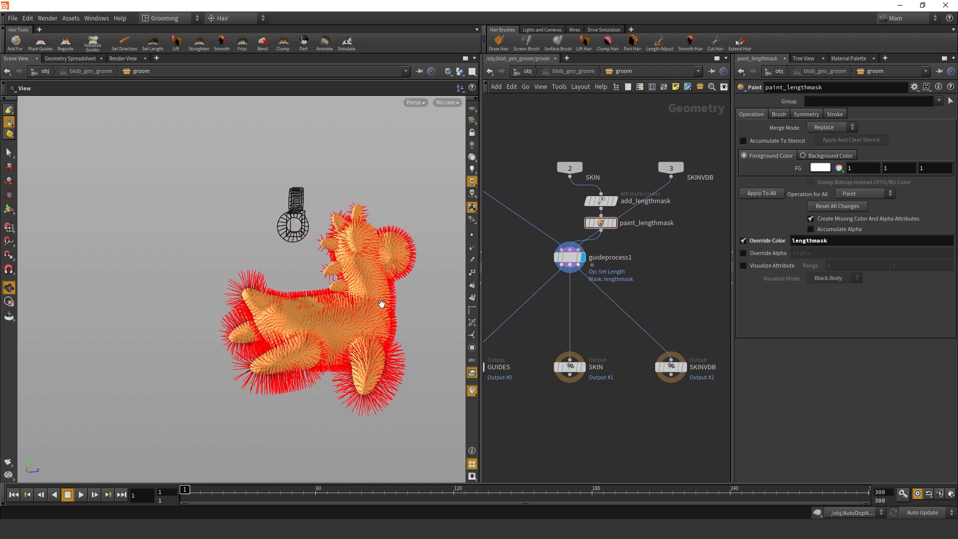
drag(381, 304, 289, 310)
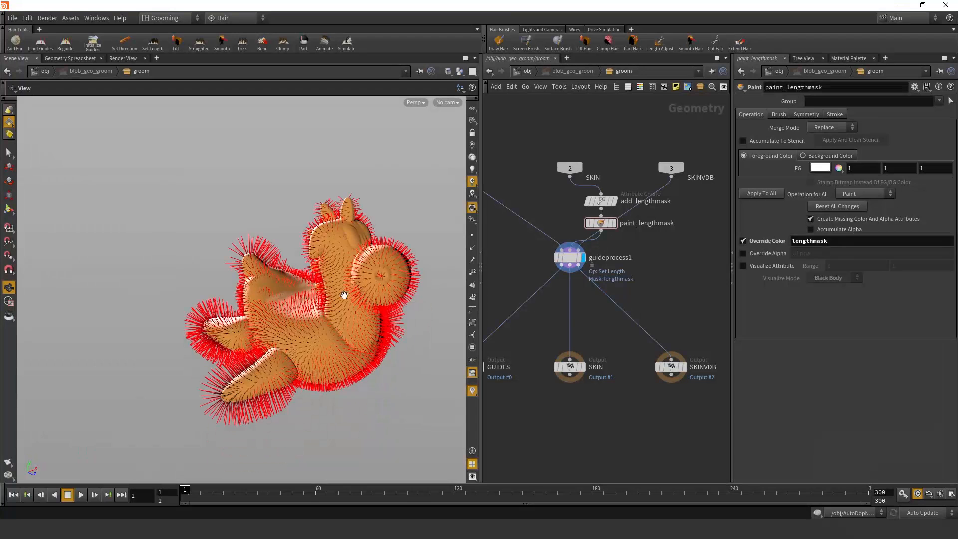
drag(344, 295, 382, 284)
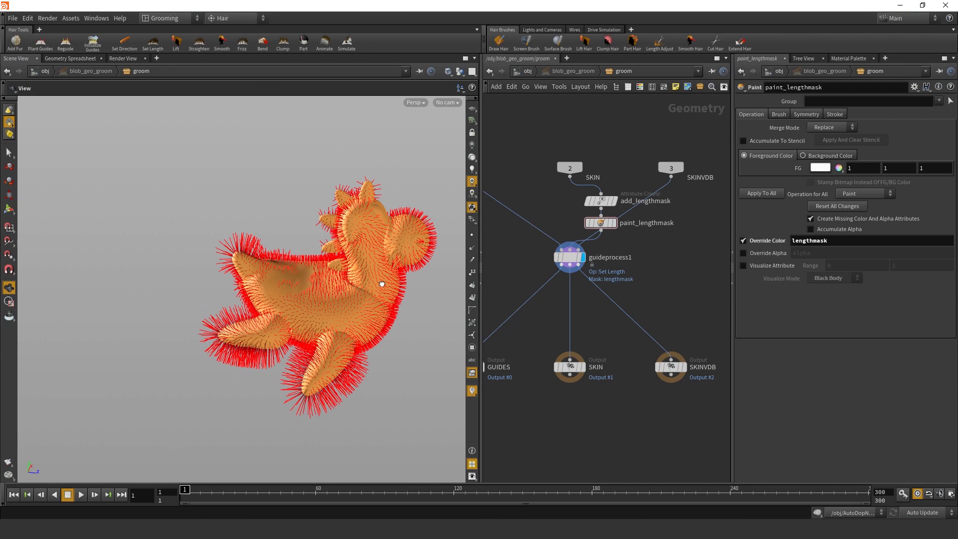
- Add a Guide Initialize node after guideprocess1 and check the combed guides from the toy's other side
key(c)
click(352, 302)
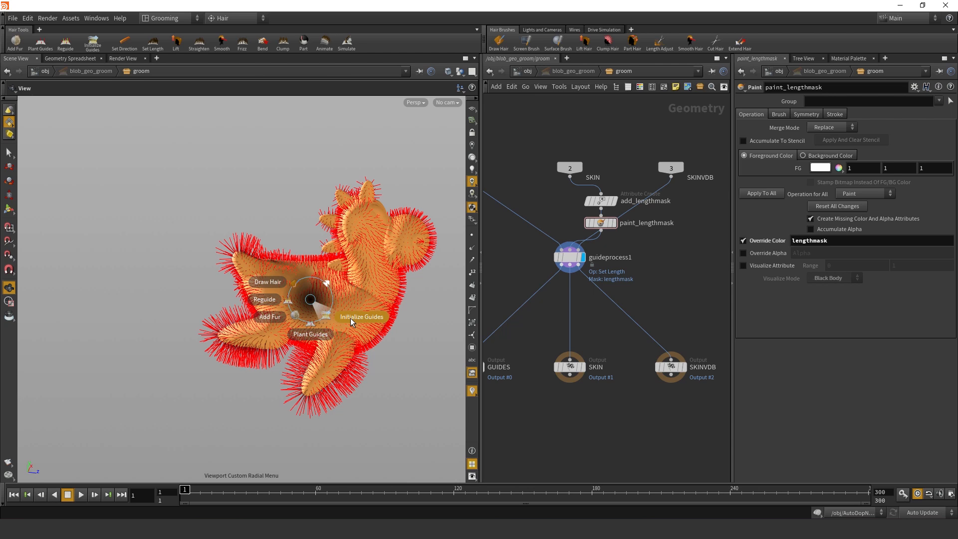
click(366, 322)
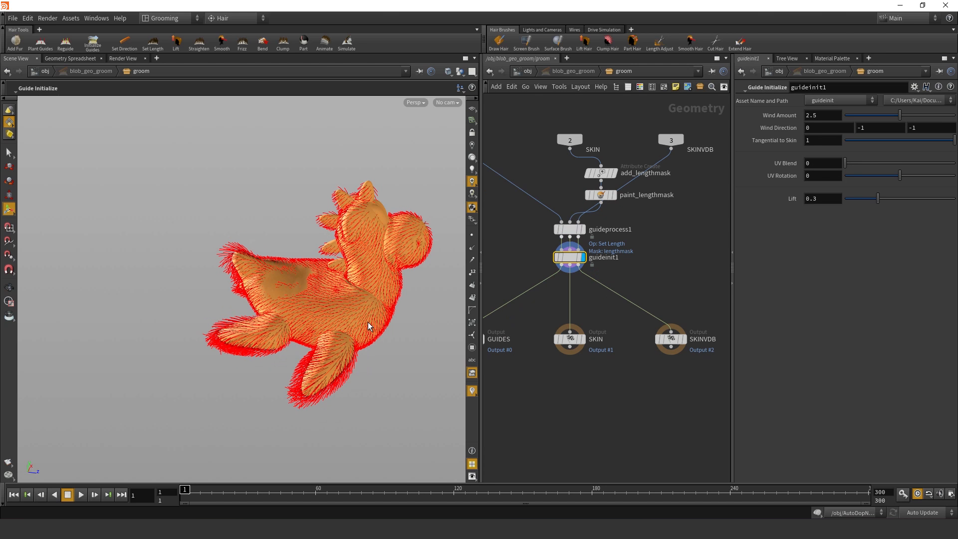
key(Escape)
drag(340, 266, 255, 324)
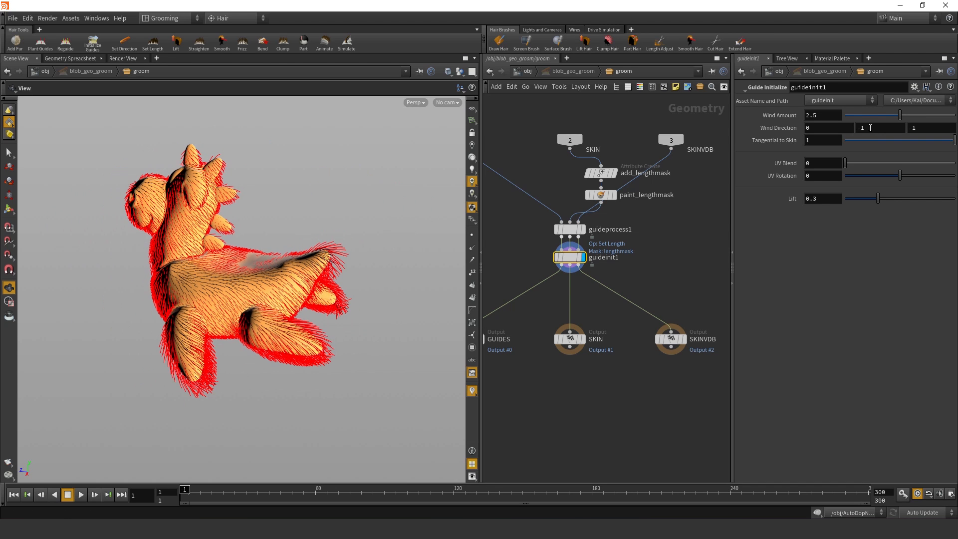
- Set guideinit1's wind amount to 2.27 and the Y component of its wind direction to -0.5
mouse_move(897, 115)
mouse_down()
mouse_move(880, 110)
mouse_move(895, 114)
mouse_up()
middle_drag(883, 130, 931, 131)
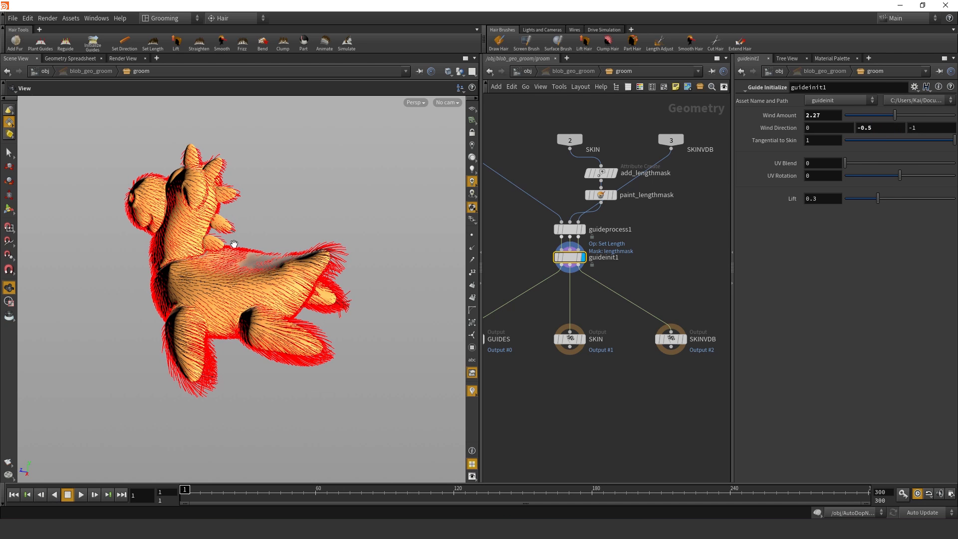
right_drag(254, 219, 293, 215)
drag(293, 215, 274, 215)
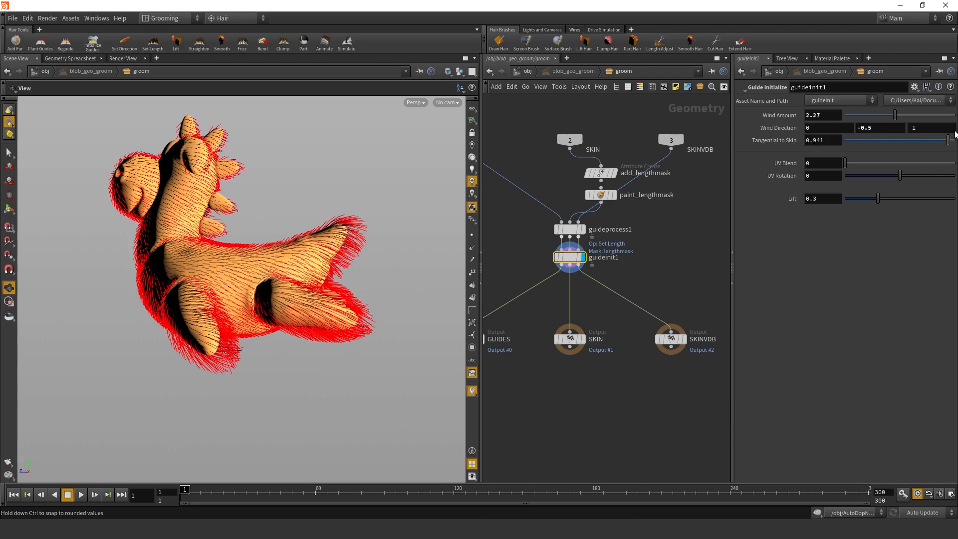
drag(930, 124, 956, 131)
- Add a Set Lift guide process after guideinit1
drag(316, 247, 246, 340)
key(c)
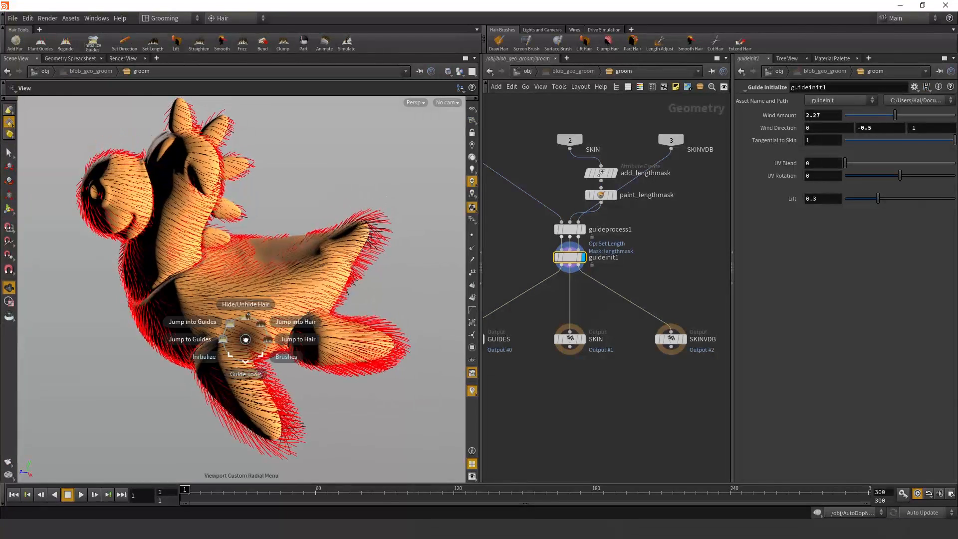
click(241, 411)
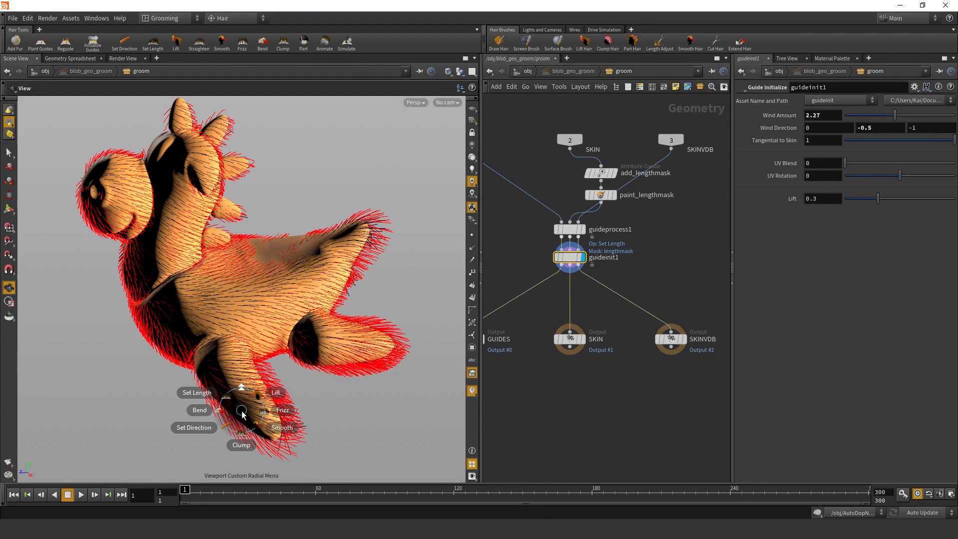
click(277, 393)
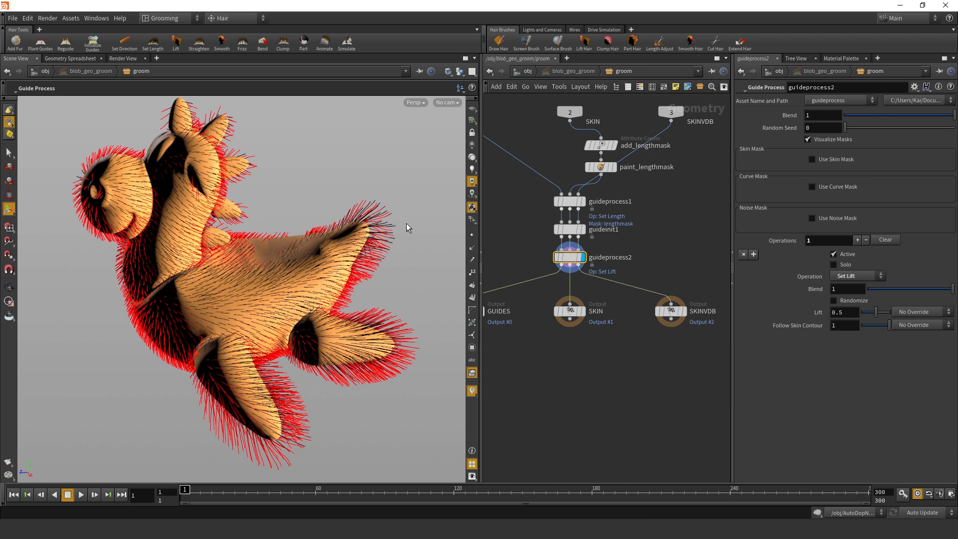
- Set guideprocess2's lift to 0.28
key(Escape)
drag(398, 217, 370, 222)
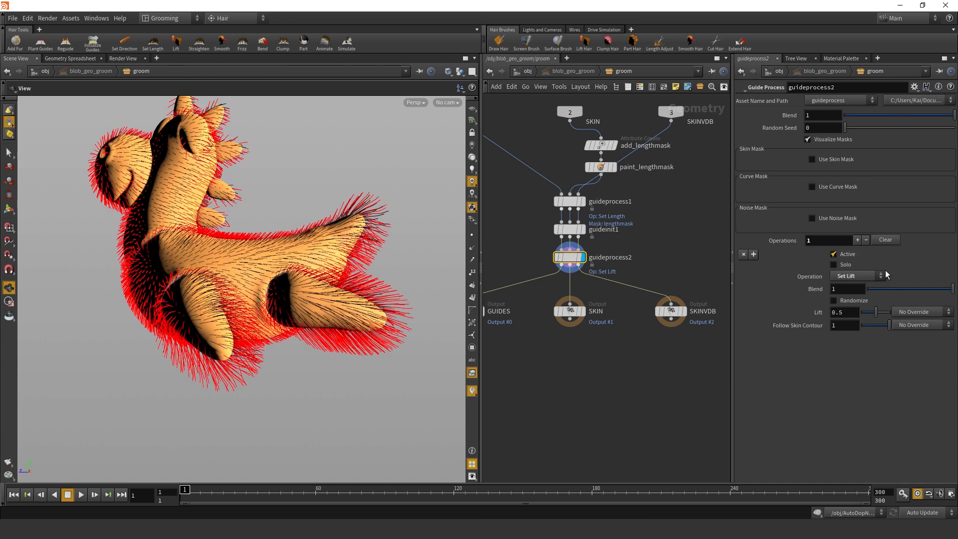
drag(876, 313, 871, 318)
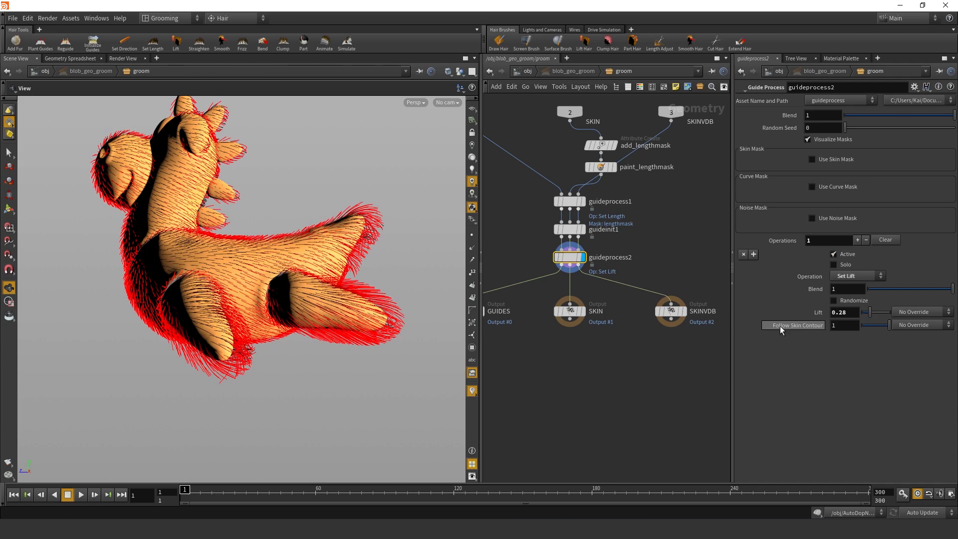
- Try guideprocess2's Follow Skin Contour at 0 on the guides near the tail, and restore it to 1
drag(888, 325, 948, 337)
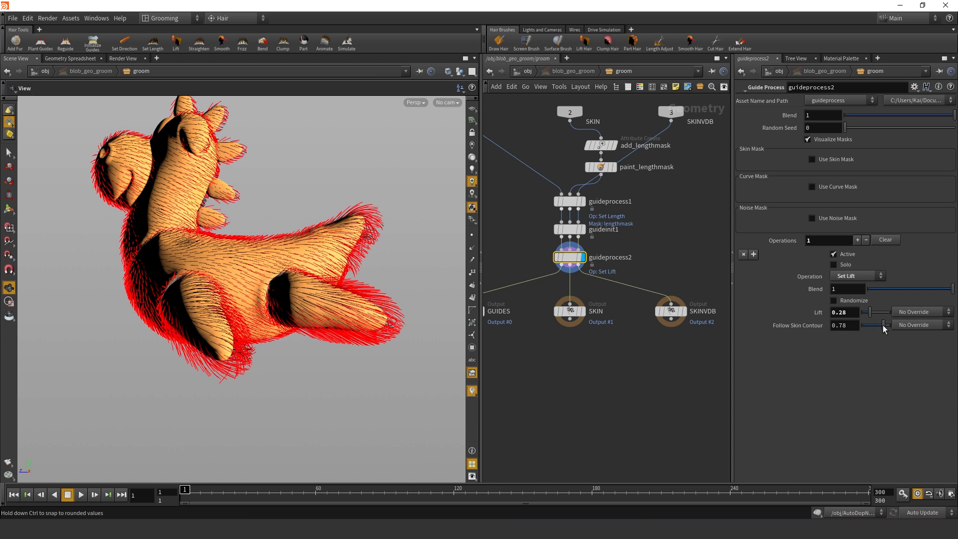
drag(882, 325, 711, 303)
scroll(329, 288, up, 6)
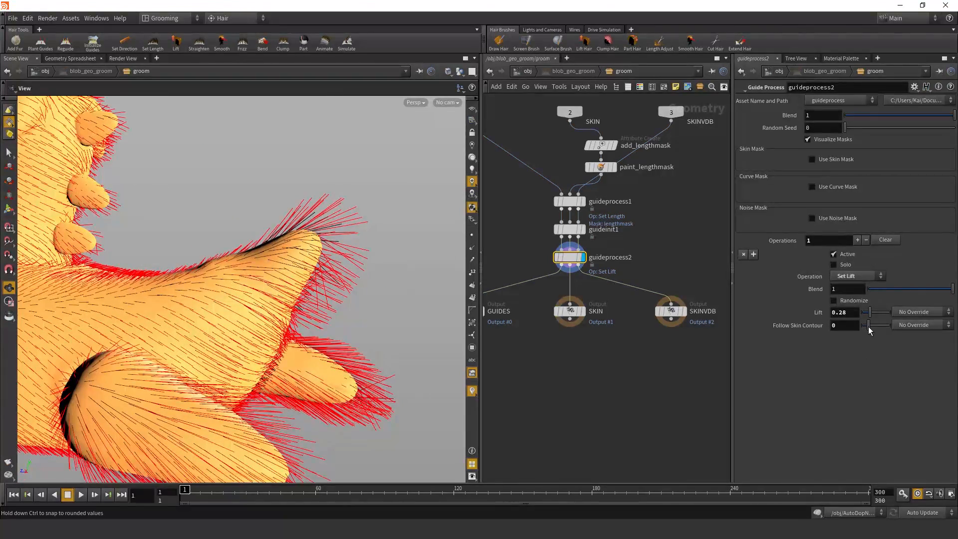
drag(869, 327, 953, 346)
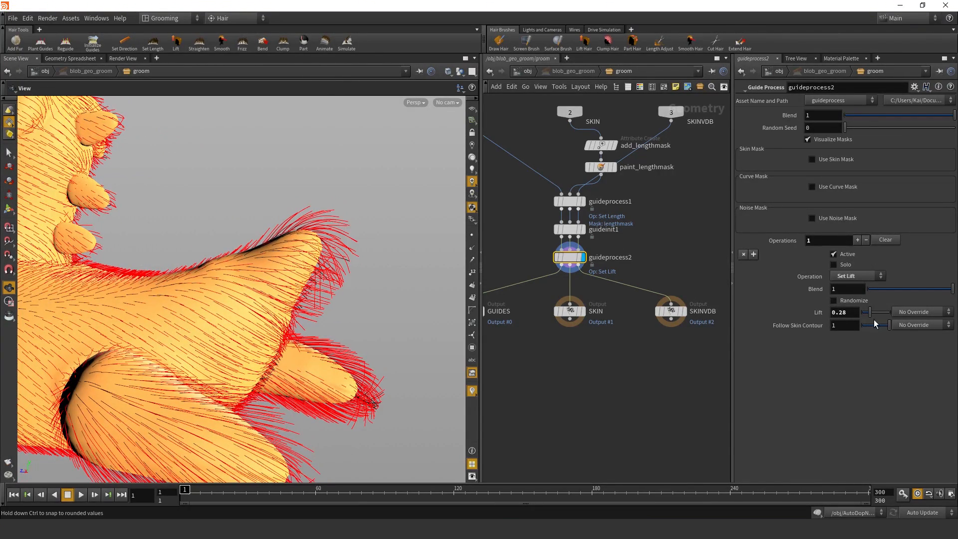
- Set guideprocess2's lift to 0.17 and return to the object-level network
drag(870, 316, 869, 317)
scroll(157, 259, down, 7)
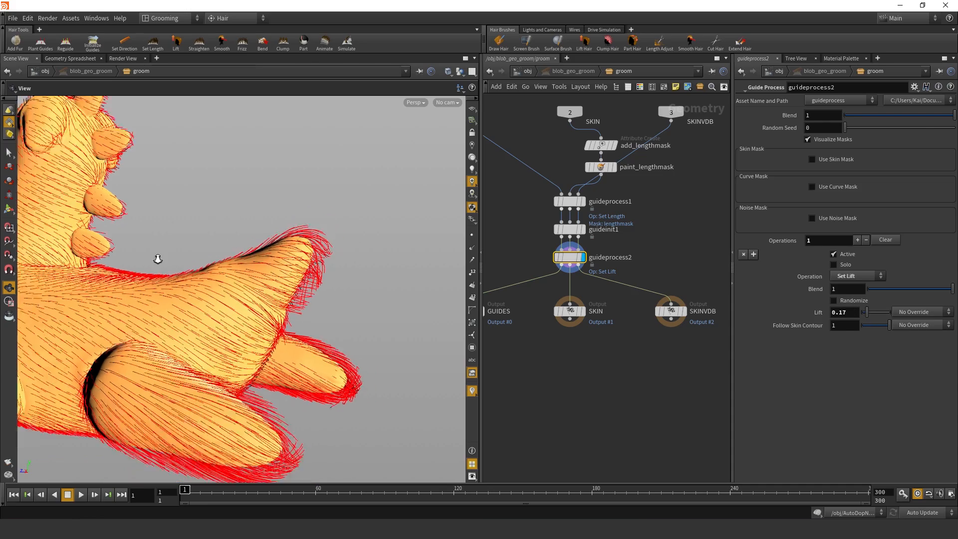
key(u)
middle_drag(627, 352, 581, 311)
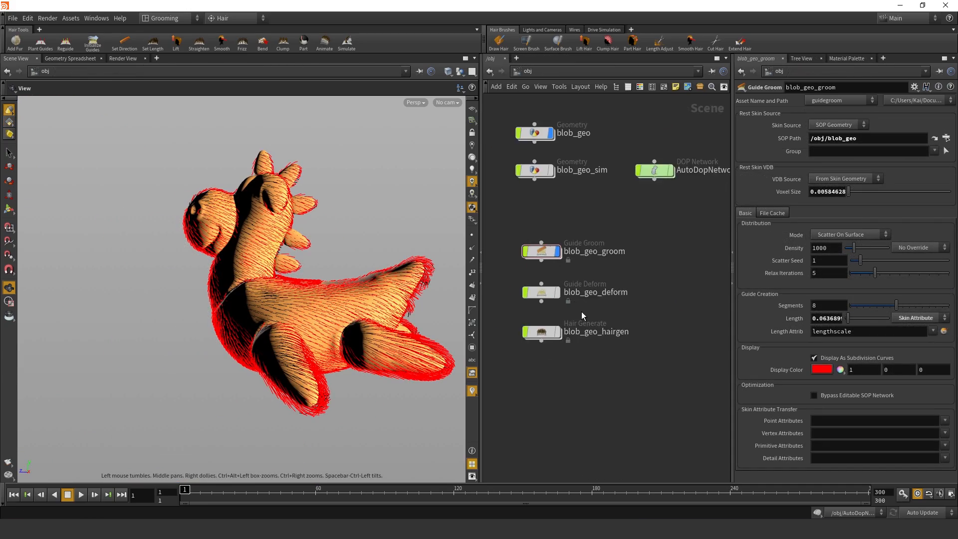
- Display the blob_geo_deform guides and review their animation through cam2, ending on frame 1
click(535, 292)
drag(256, 237, 353, 242)
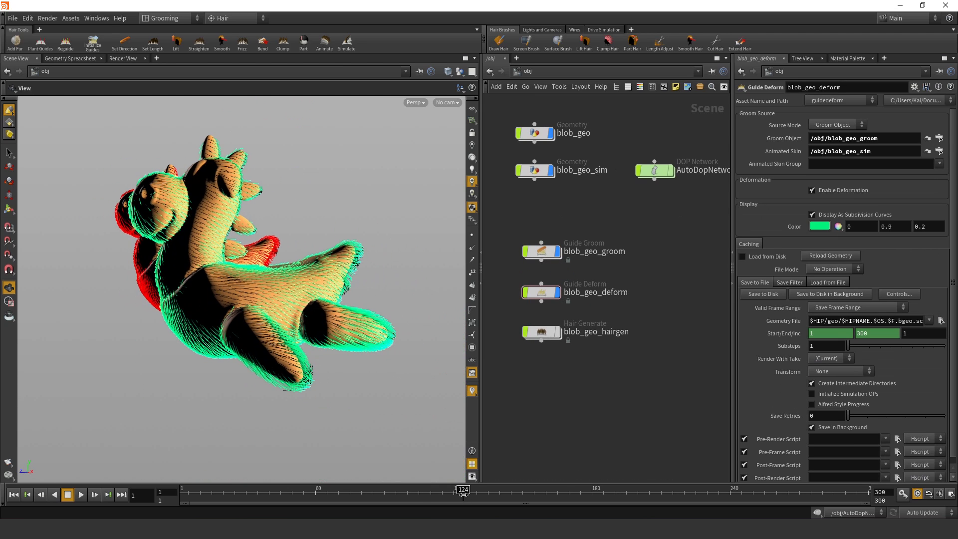
click(463, 494)
click(447, 103)
click(454, 156)
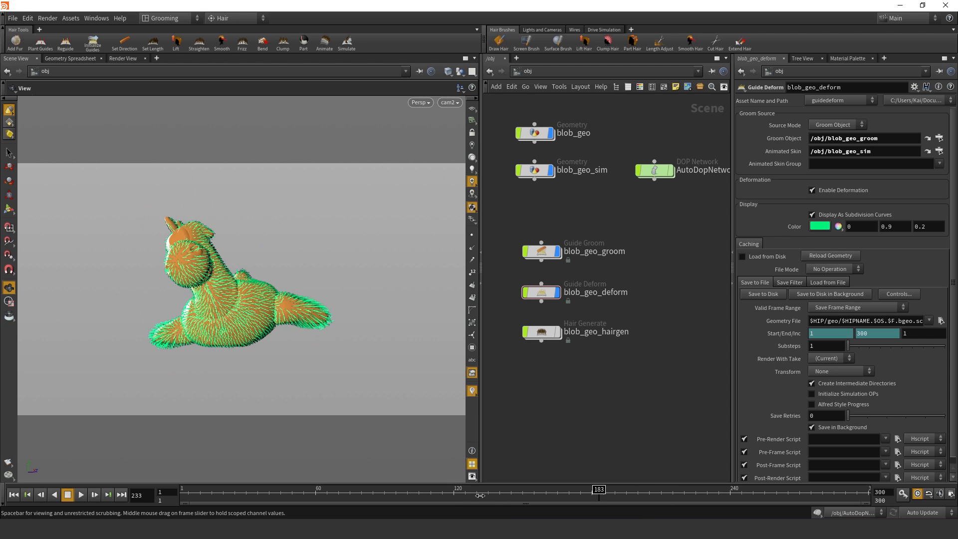
drag(480, 496, 296, 485)
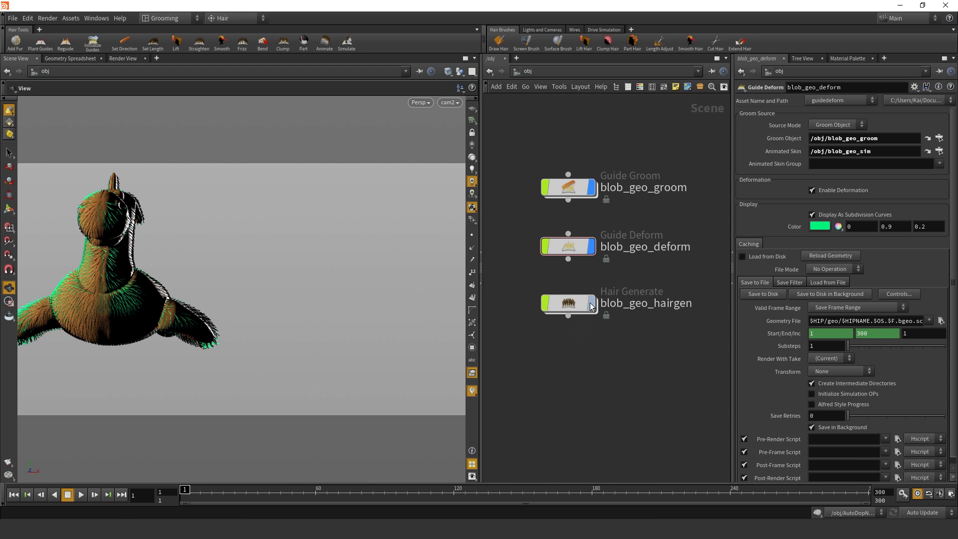
- Display blob_geo_hairgen and set its Groom Object to blob_geo_deform
click(574, 304)
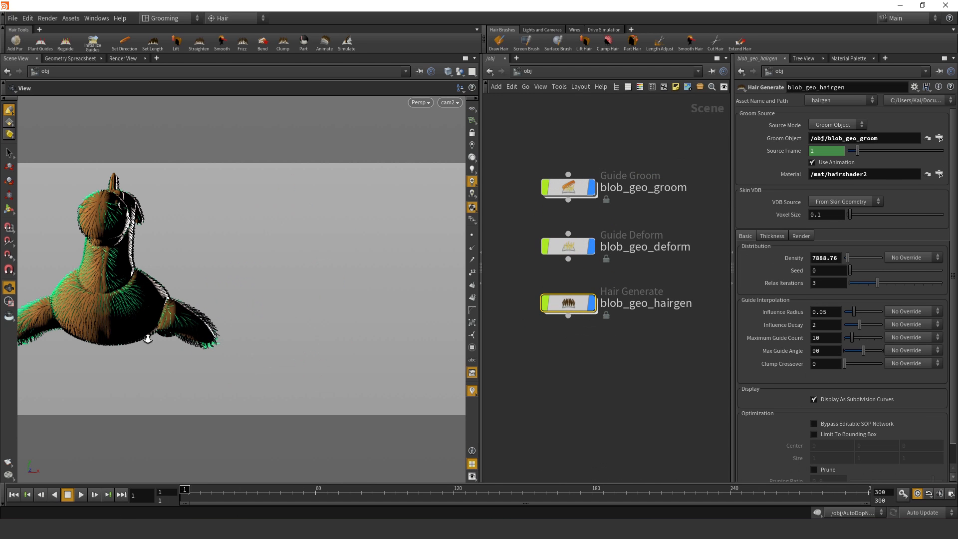
drag(148, 339, 279, 319)
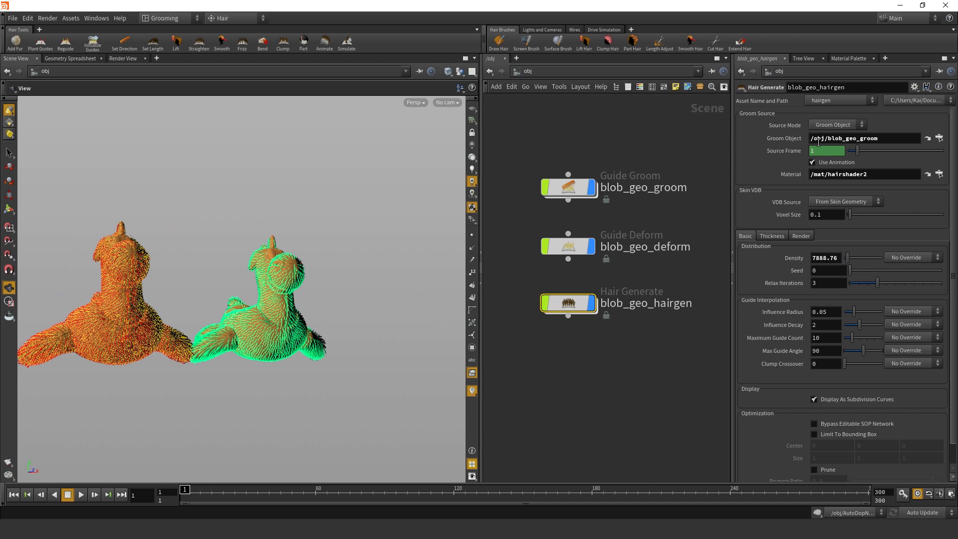
drag(569, 247, 819, 143)
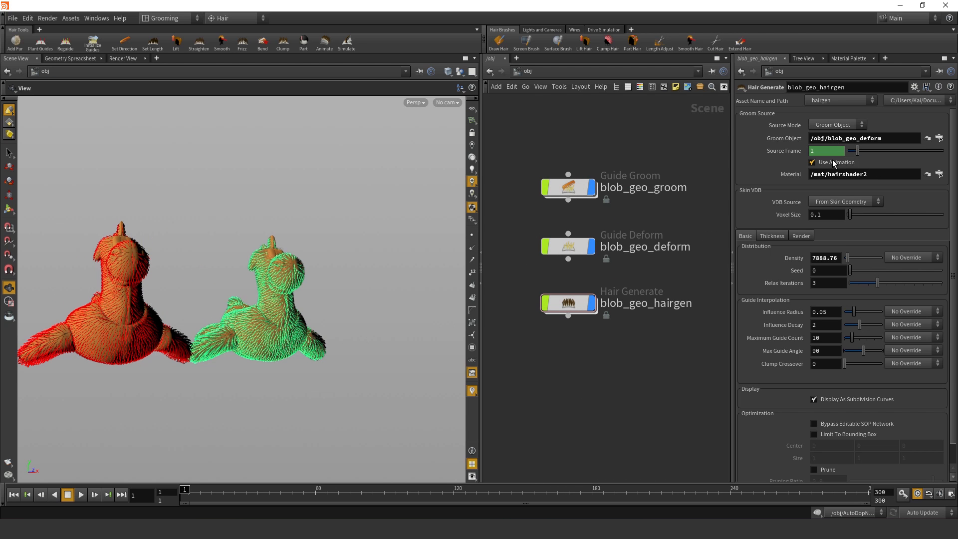
- Change the tip color of blob_geo_hairgen's hairshader2 material to orange-red, with red at 0.861 and brightness value at 0.959
drag(184, 283, 145, 269)
middle_drag(145, 269, 275, 249)
right_drag(276, 249, 366, 292)
click(574, 301)
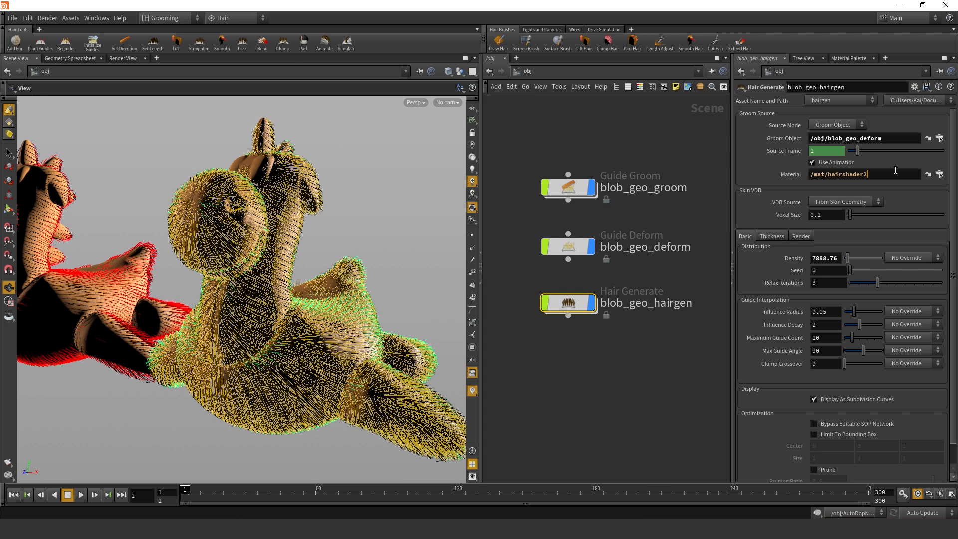
click(926, 174)
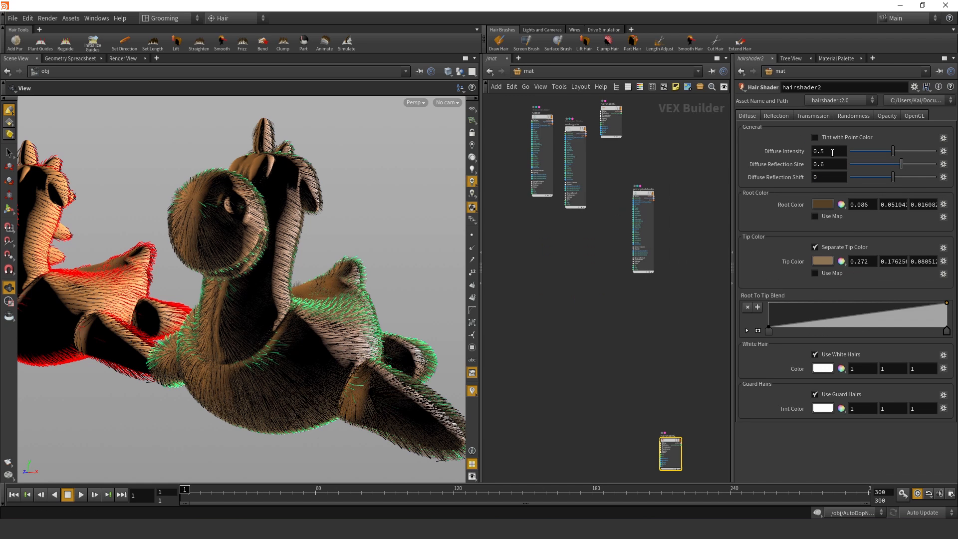
click(841, 261)
click(926, 261)
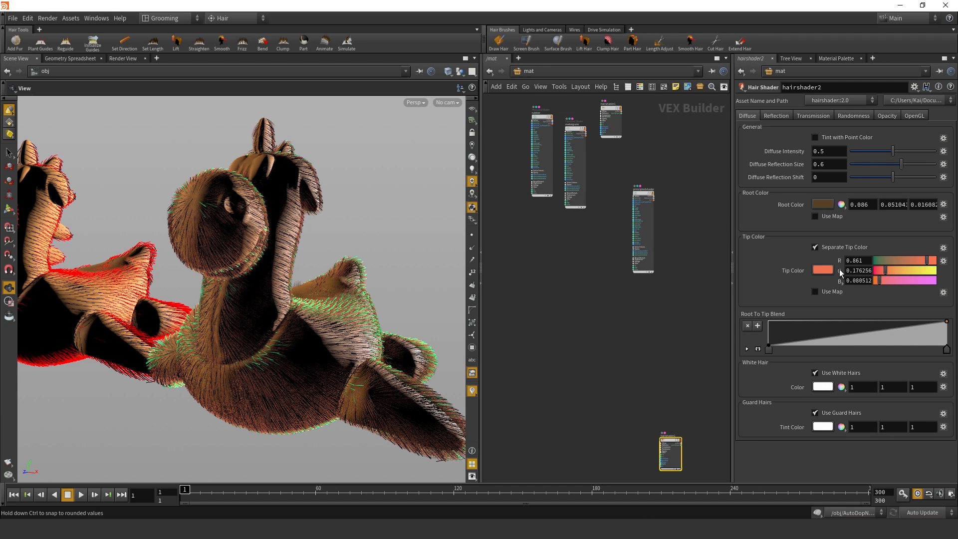
click(841, 272)
click(934, 282)
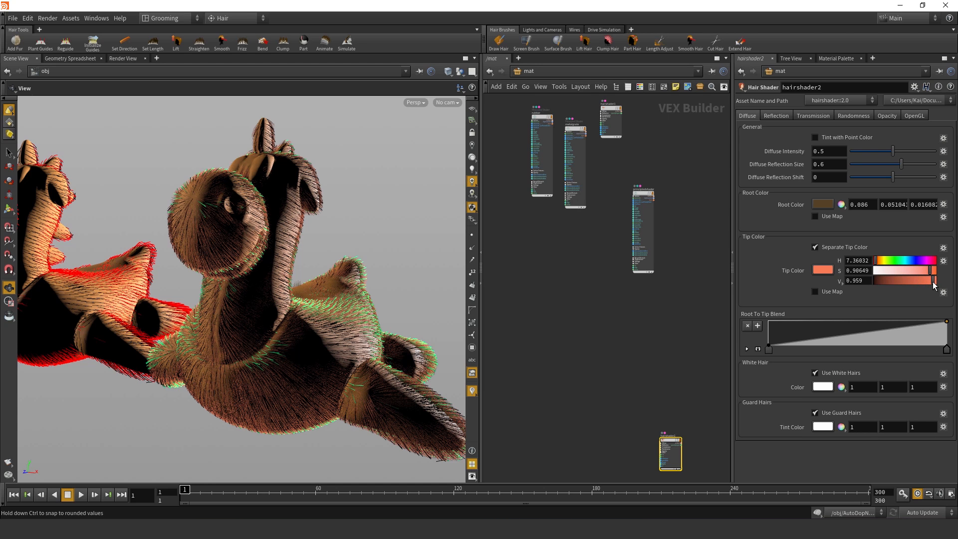
- Set blob_geo_hairgen's hair thickness to 0.004 and inspect the generated fur from several sides
click(490, 71)
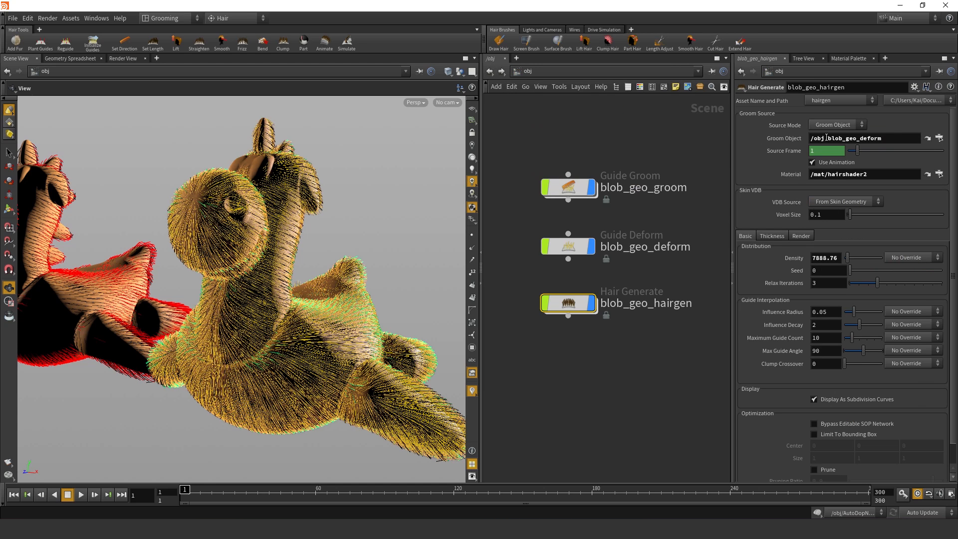
click(774, 236)
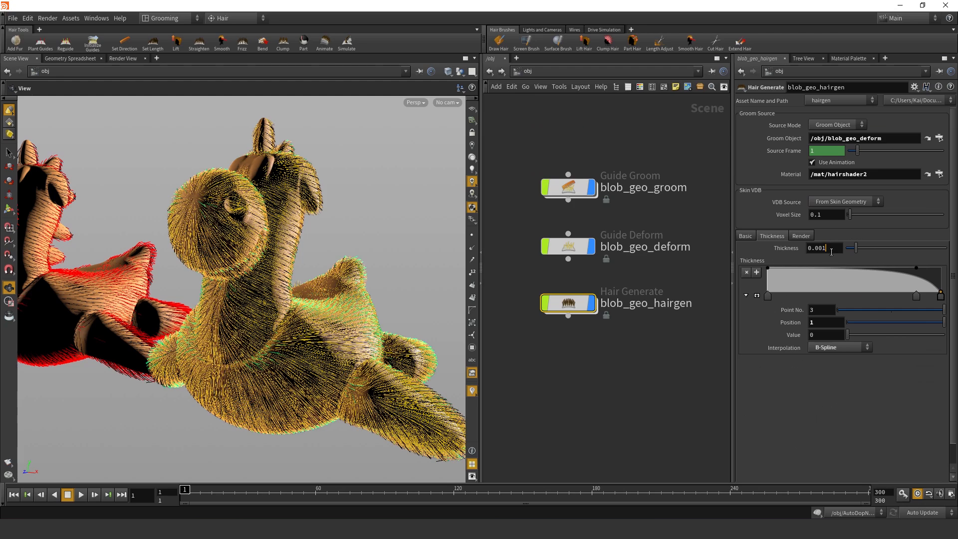
text(4)
key(Return)
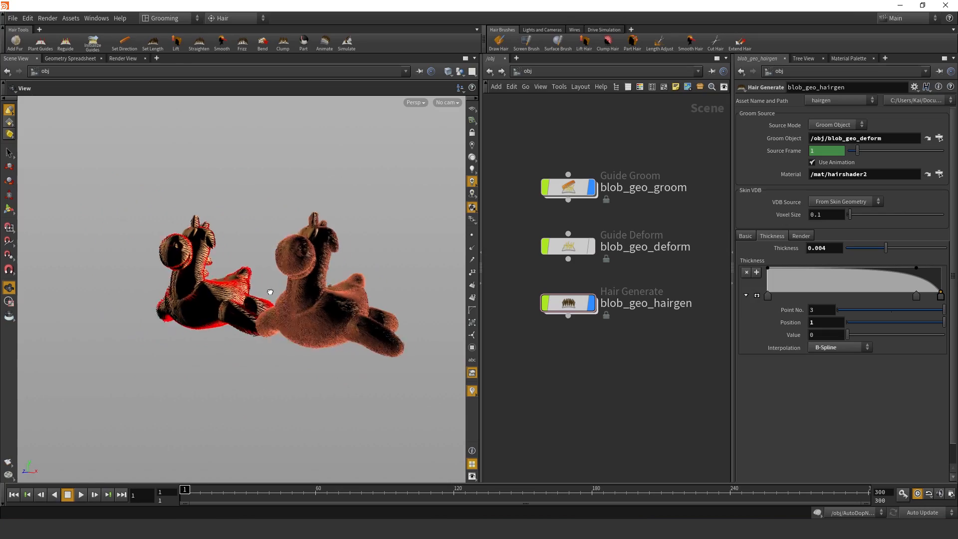
drag(270, 292, 224, 295)
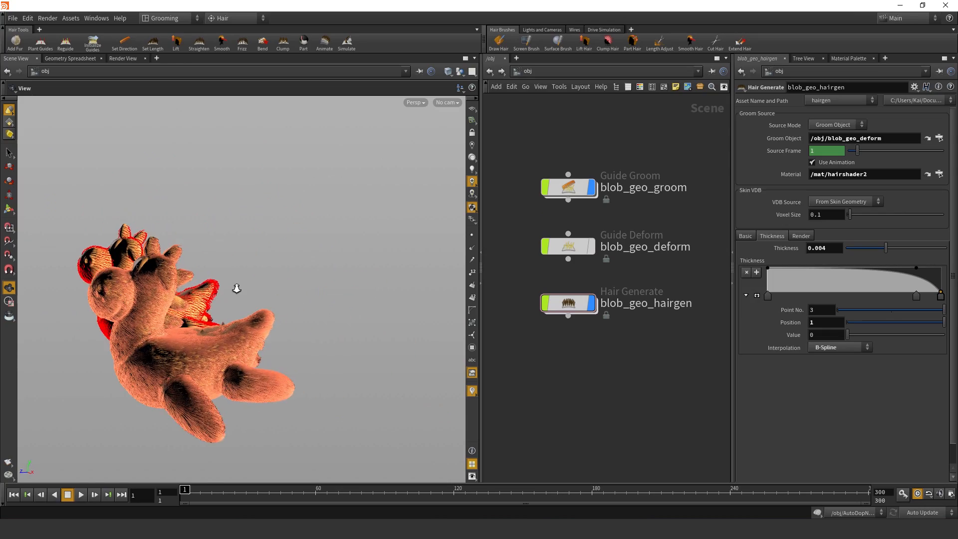
right_drag(238, 288, 233, 299)
middle_drag(234, 299, 335, 187)
right_drag(334, 187, 289, 257)
drag(289, 256, 284, 301)
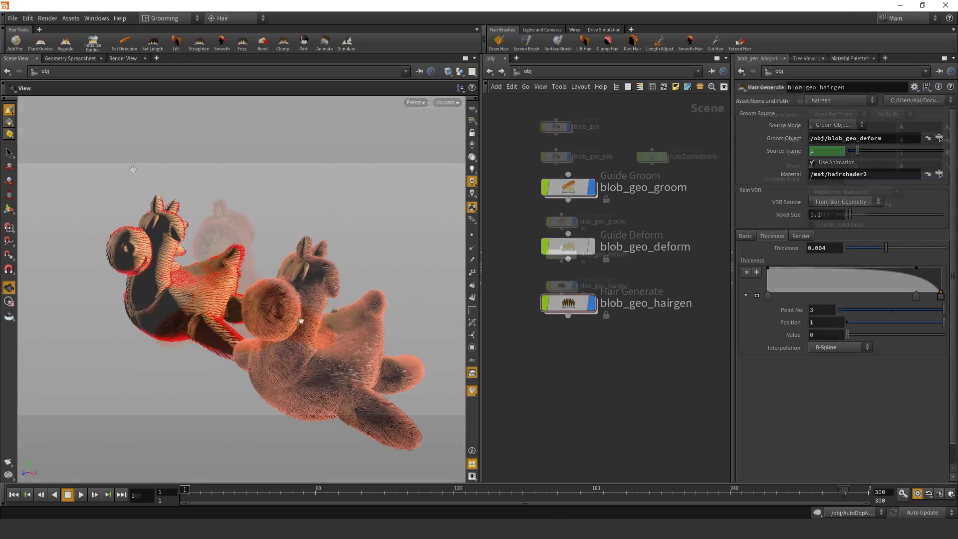
- Render frame 289 of the furry toy with mantra1 through cam2
click(133, 62)
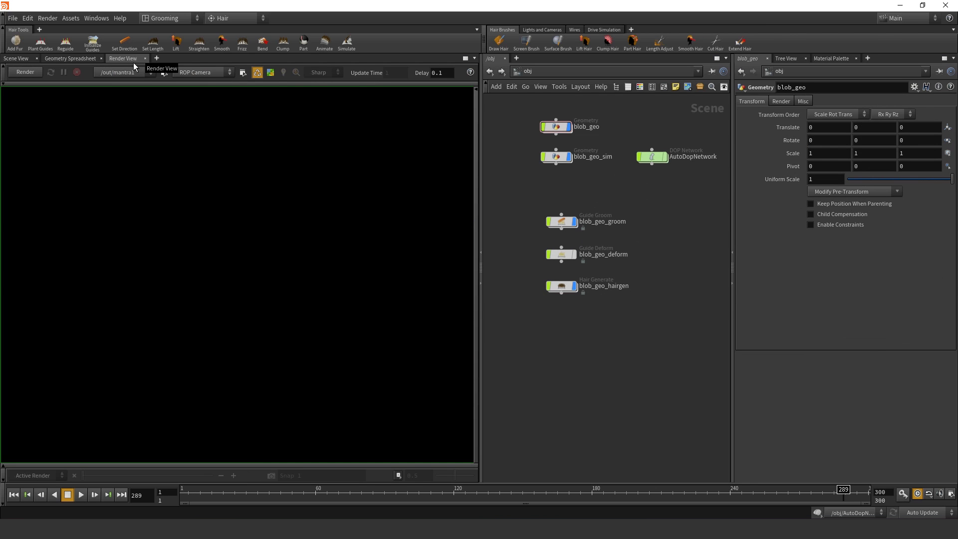
click(29, 73)
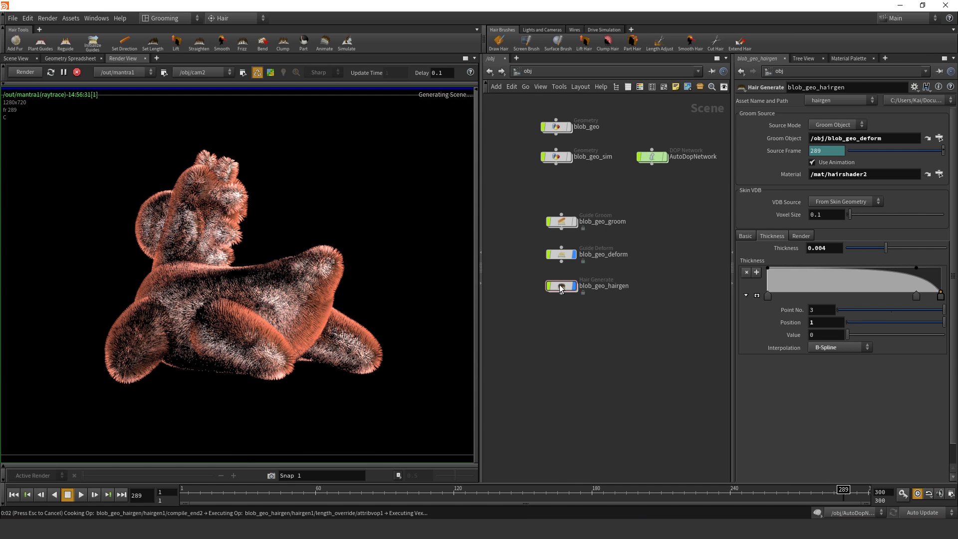
mouse_move(561, 288)
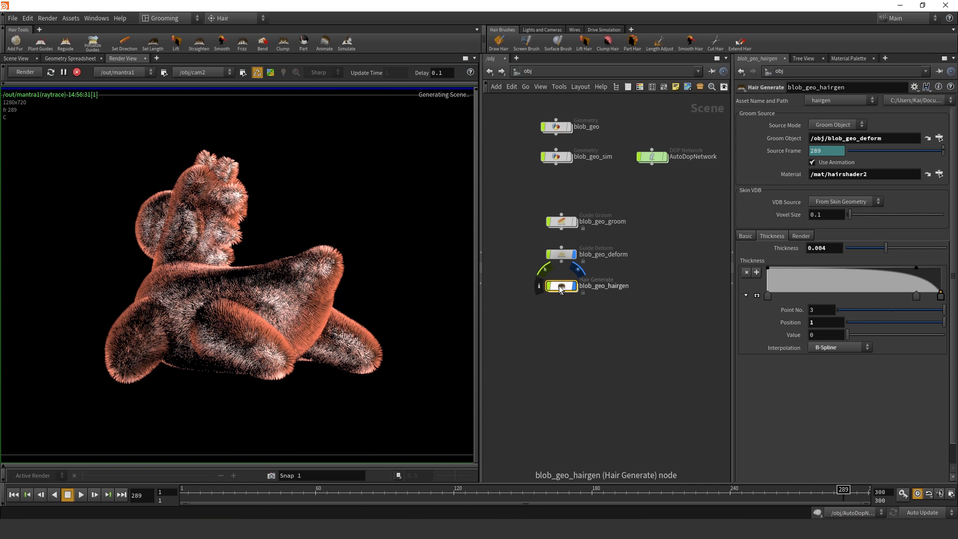
scroll(549, 281, up, 5)
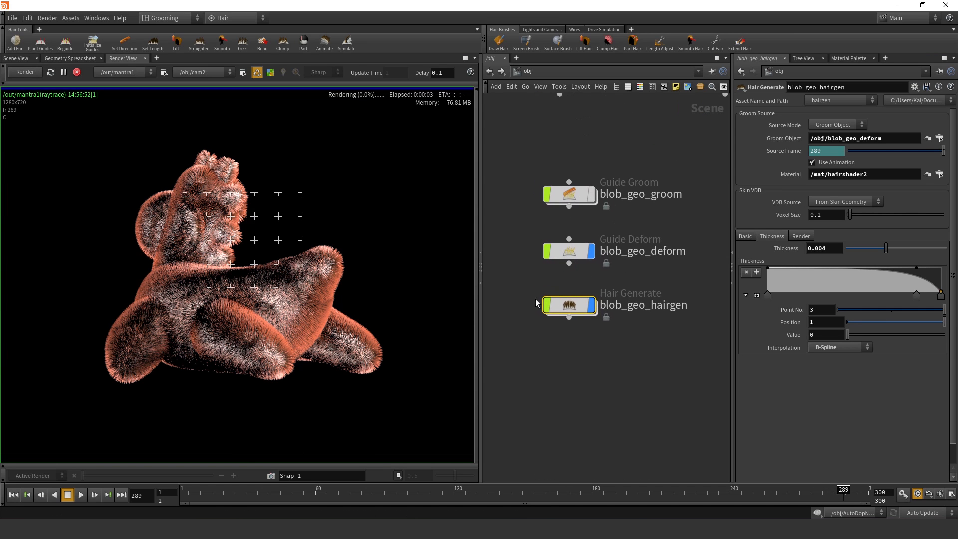
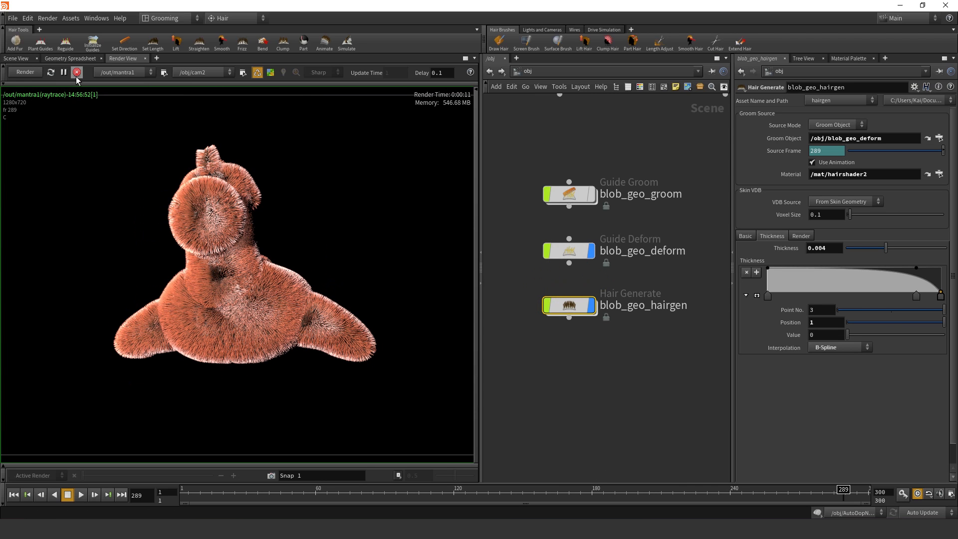
- Return to the scene view and look inside blob_geo_hairgen's modify network before going back to the object level
click(16, 58)
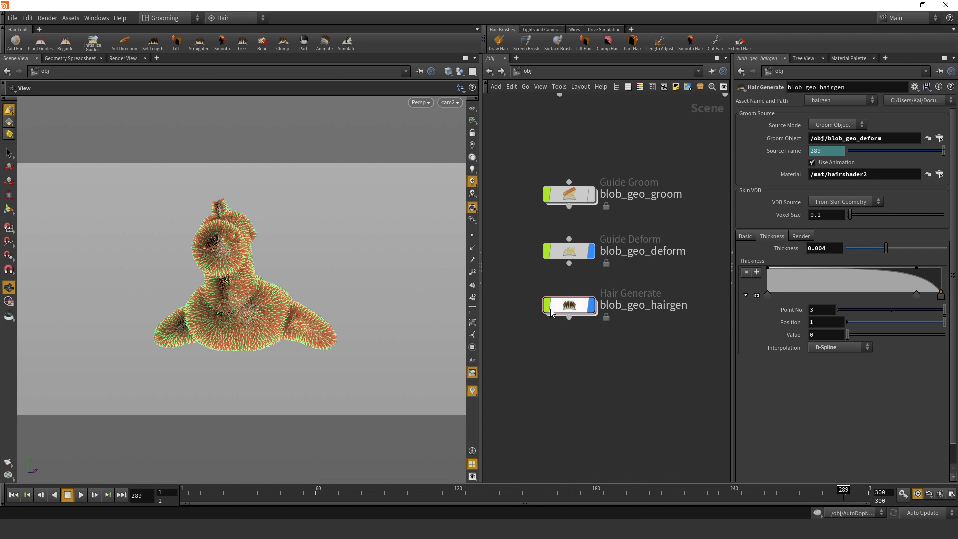
click(569, 307)
middle_drag(570, 306, 574, 333)
click(590, 375)
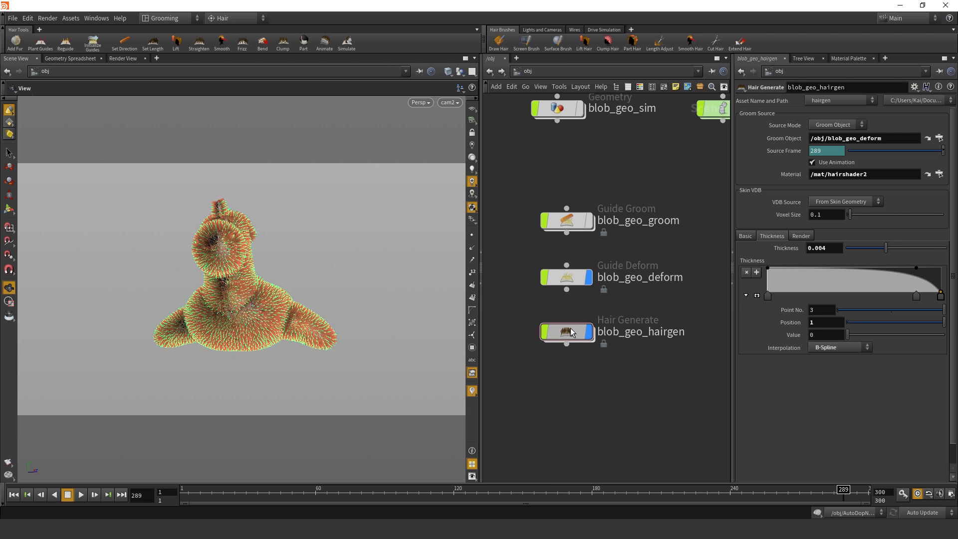
double_click(570, 329)
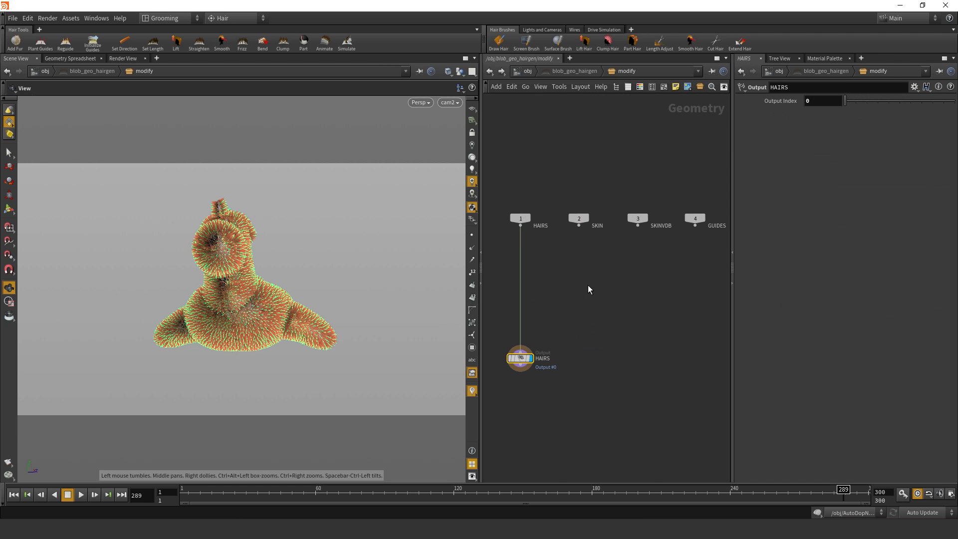
key(u)
- Add a Set Length guide process to blob_geo_hairgen and place it midway between the network inputs and the HAIRS output
mouse_move(266, 325)
mouse_down()
mouse_move(236, 315)
mouse_move(283, 325)
mouse_up()
click(564, 389)
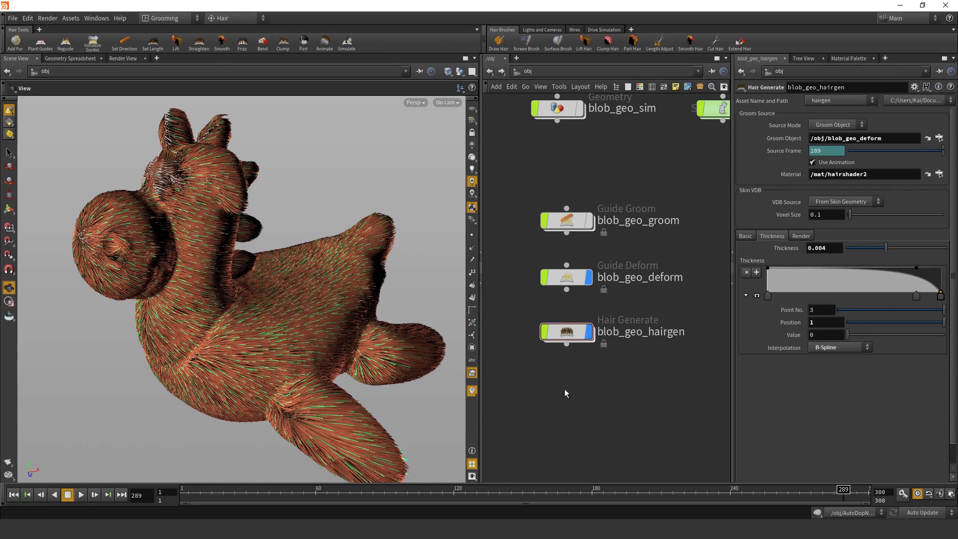
key(c)
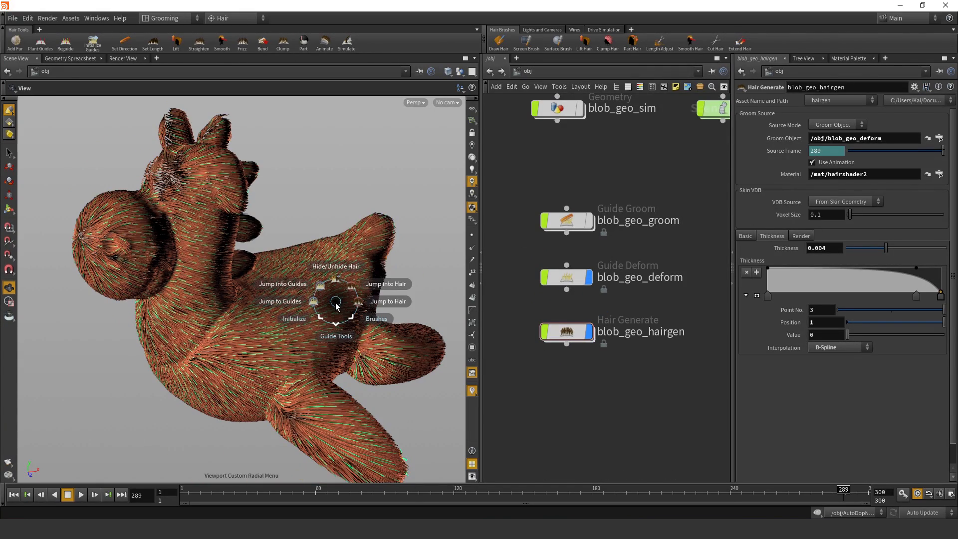
click(342, 362)
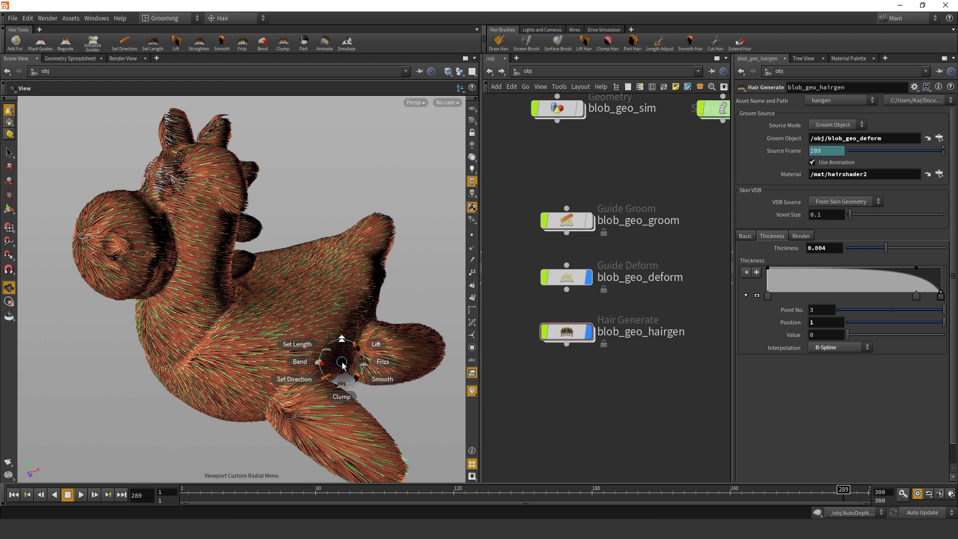
click(298, 344)
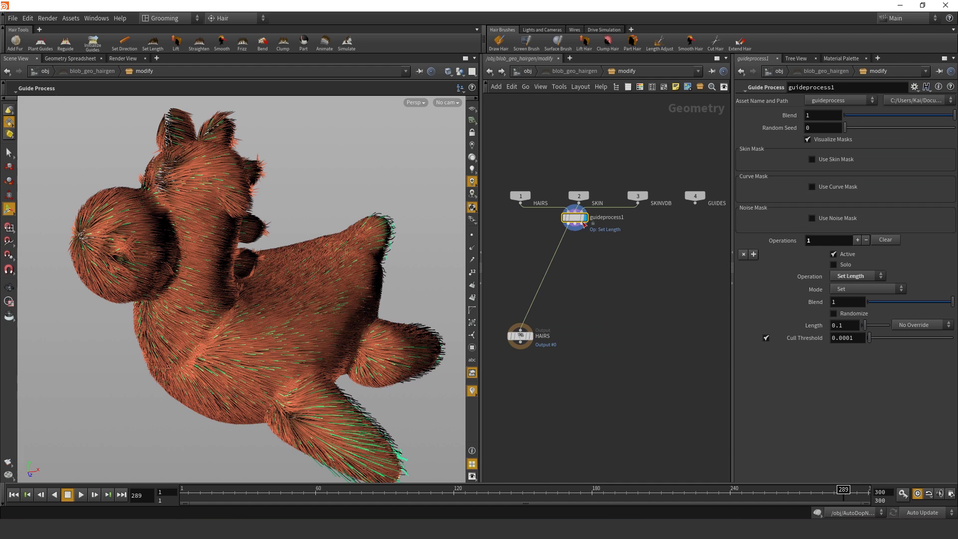
drag(583, 224, 590, 273)
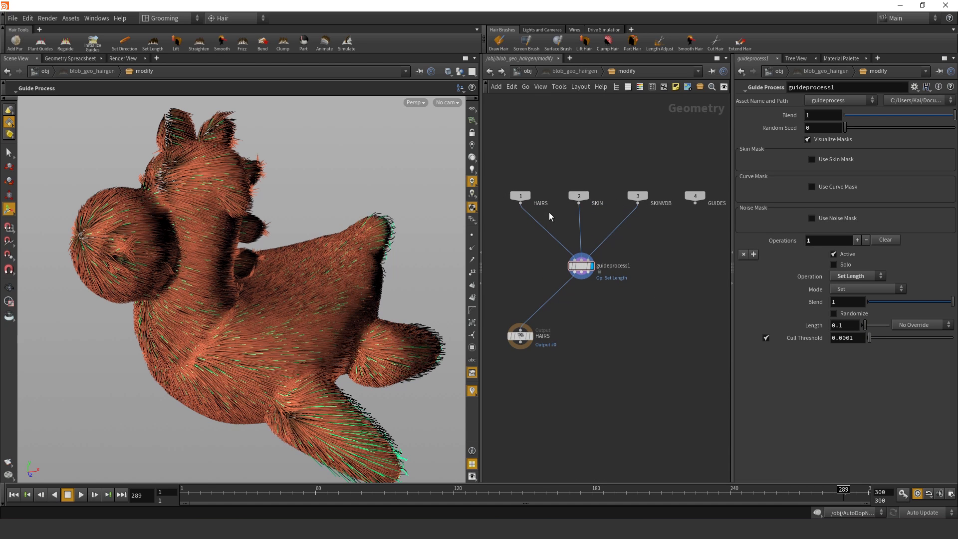
- Go to frame 246 and bring the toy's body and hind legs into close view
key(Escape)
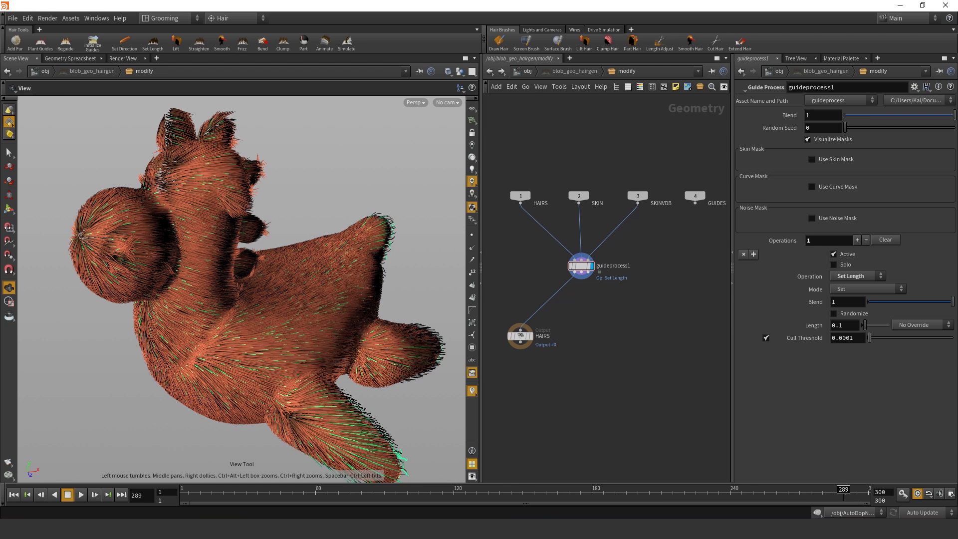
click(743, 497)
drag(301, 325, 226, 350)
right_drag(227, 351, 362, 282)
middle_drag(361, 282, 355, 189)
- Switch the Set Length operation to Multiply mode and randomize it with scale factors from 0.7 to 1.2
click(842, 290)
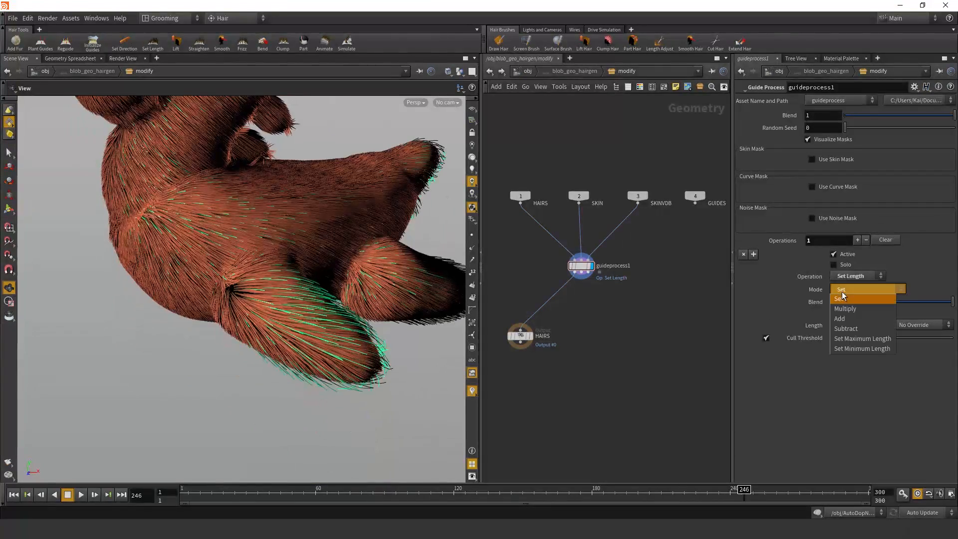
click(849, 309)
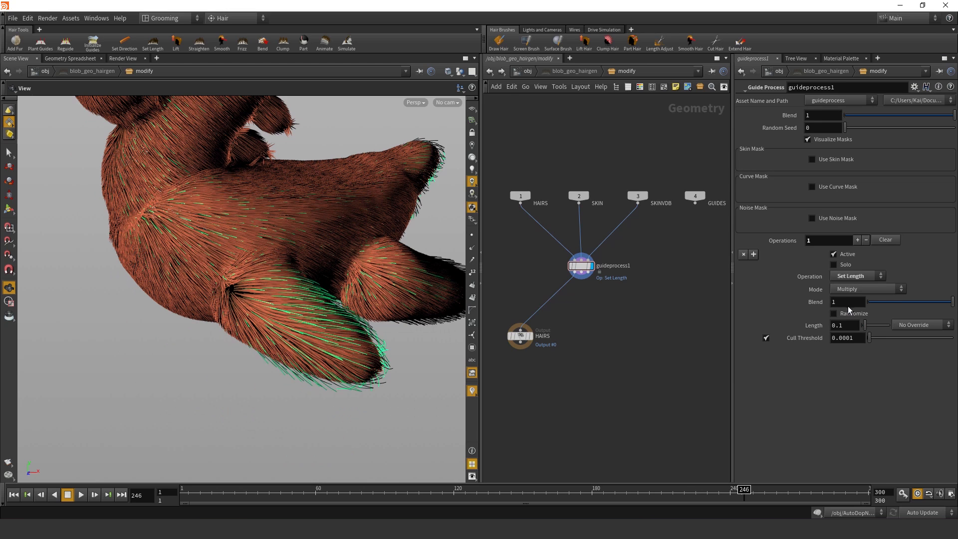
click(856, 315)
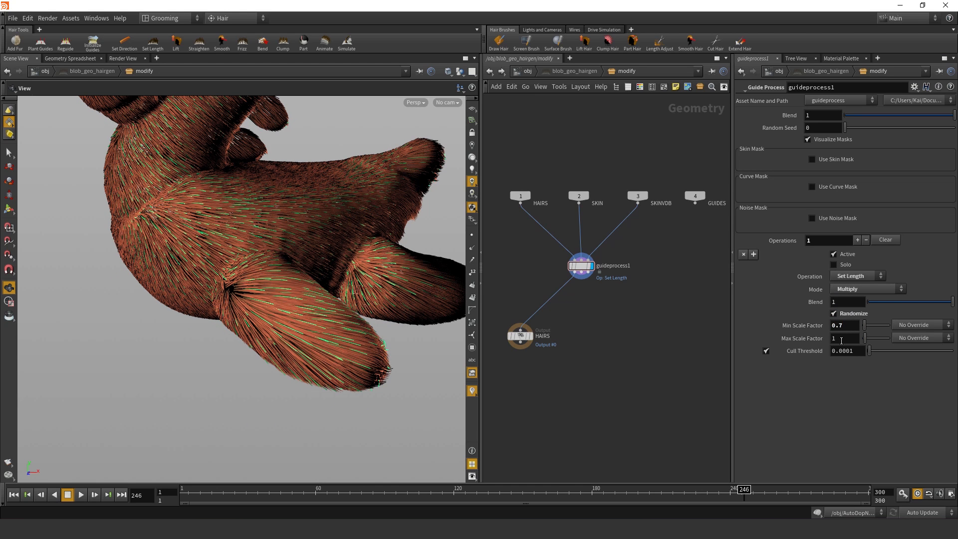
text(0.)
key(BackSpace)
key(BackSpace)
text(1.2)
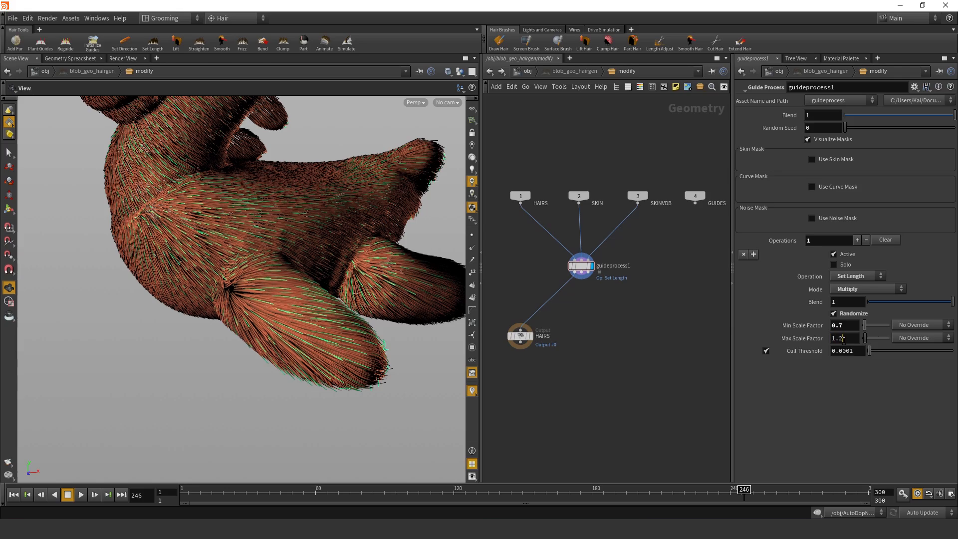
key(Return)
- Toggle the bypass on guideprocess1 to compare the fur with and without the random length variation
middle_drag(338, 318, 284, 310)
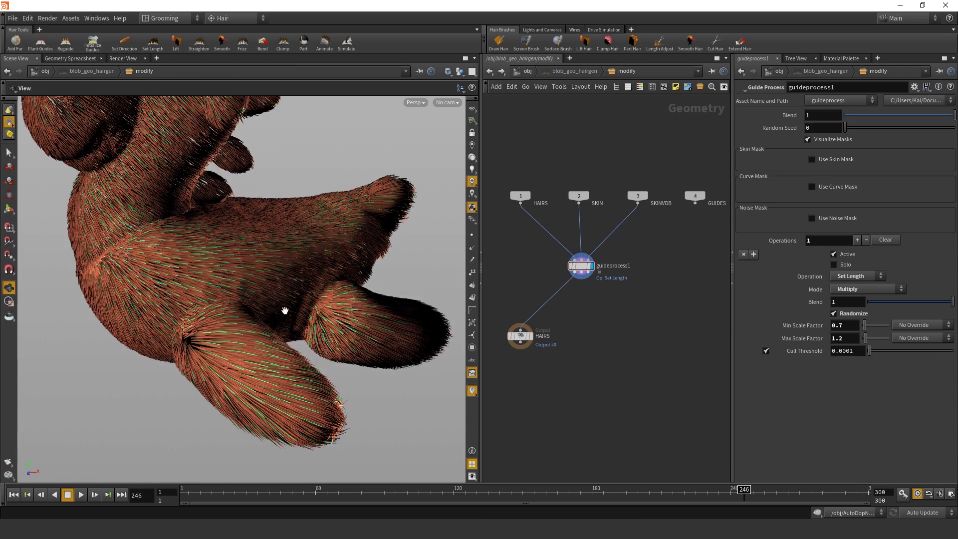
drag(285, 310, 317, 306)
right_drag(316, 306, 360, 258)
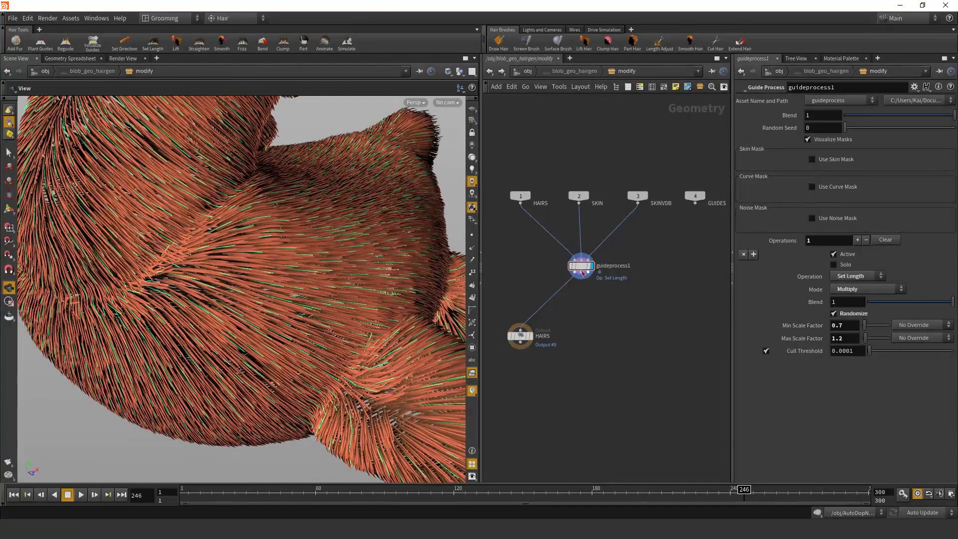
click(571, 268)
click(571, 268)
click(571, 269)
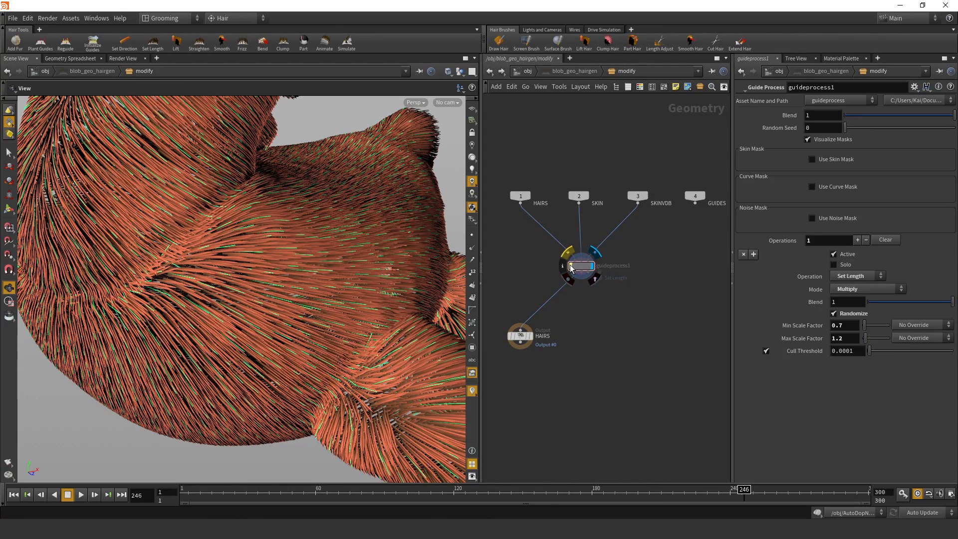
click(572, 269)
click(571, 268)
click(571, 268)
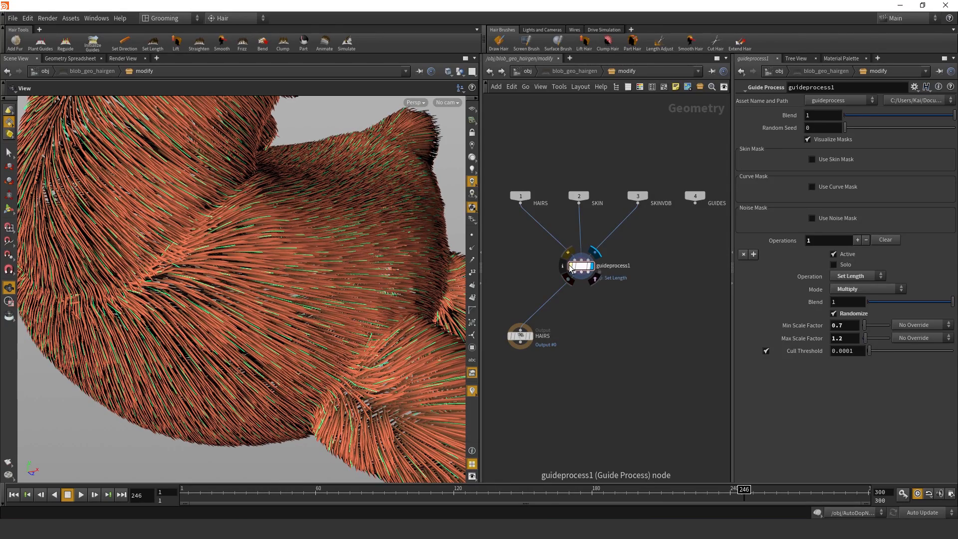
right_drag(190, 273, 229, 274)
drag(229, 274, 194, 275)
right_drag(231, 274, 254, 270)
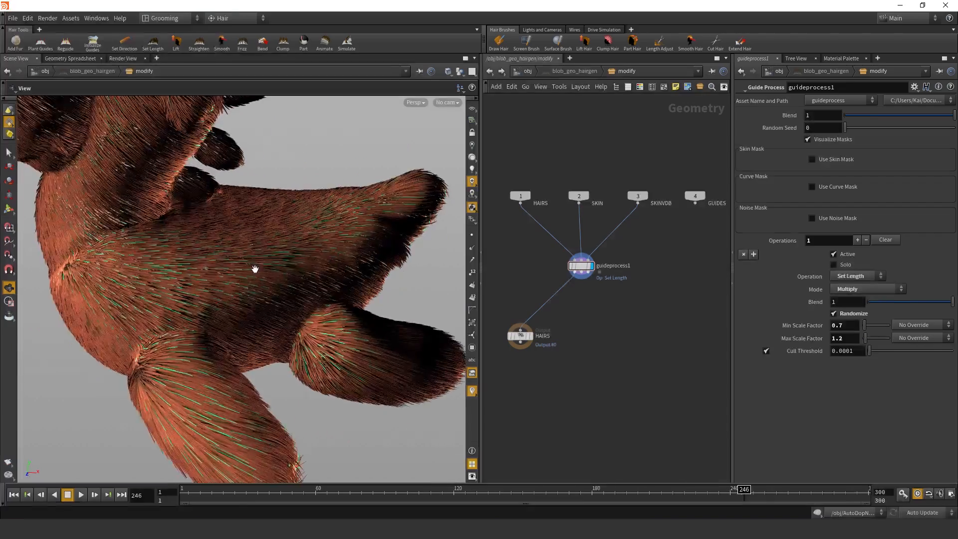
- Add a Hair Clump node after guideprocess1 and inspect the clumped fur on the toy's body
middle_drag(255, 270, 336, 291)
drag(336, 291, 311, 283)
key(c)
click(314, 334)
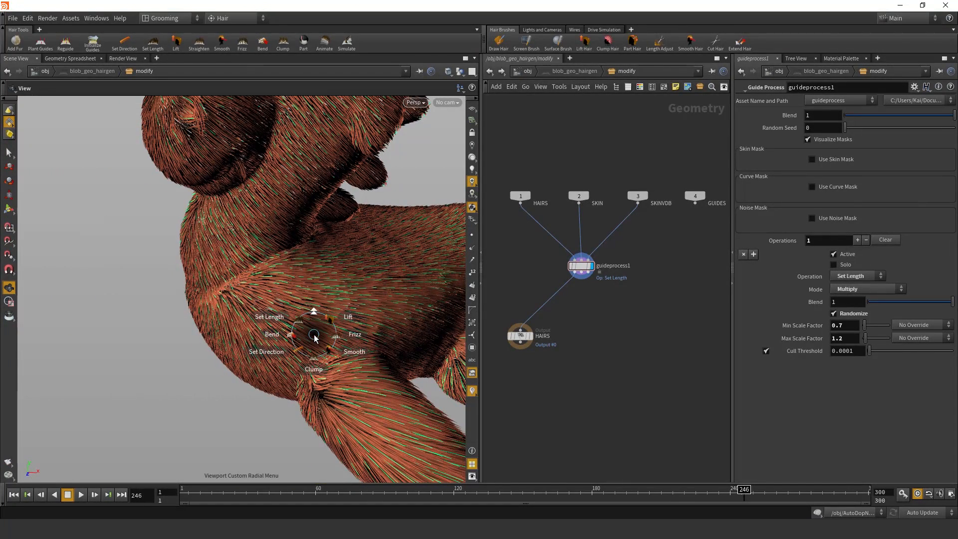
click(316, 385)
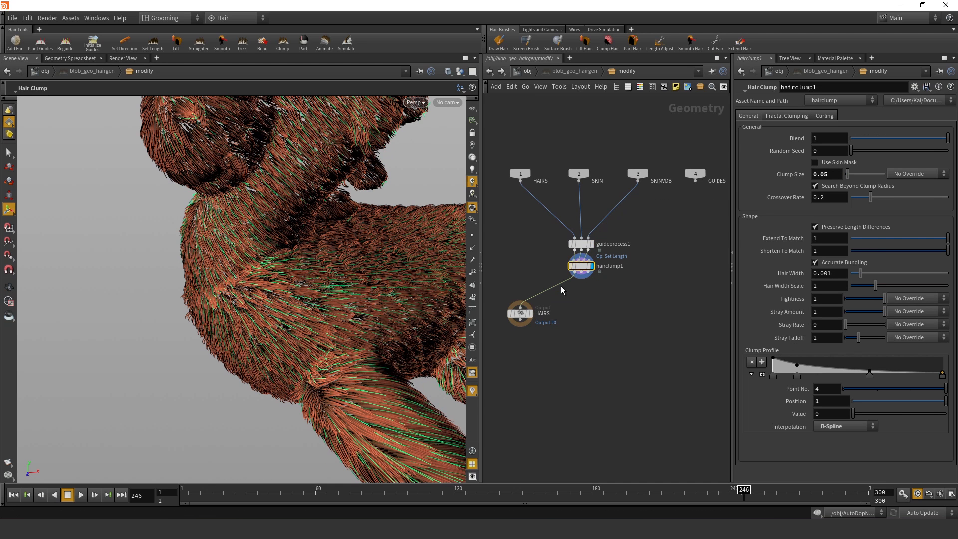
alt+drag(304, 327, 323, 325)
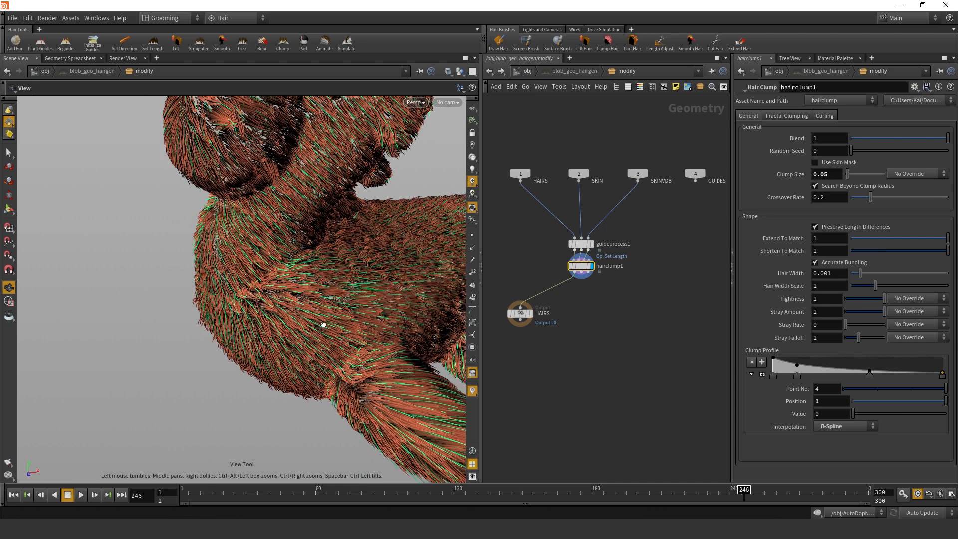
alt+drag(323, 325, 412, 227)
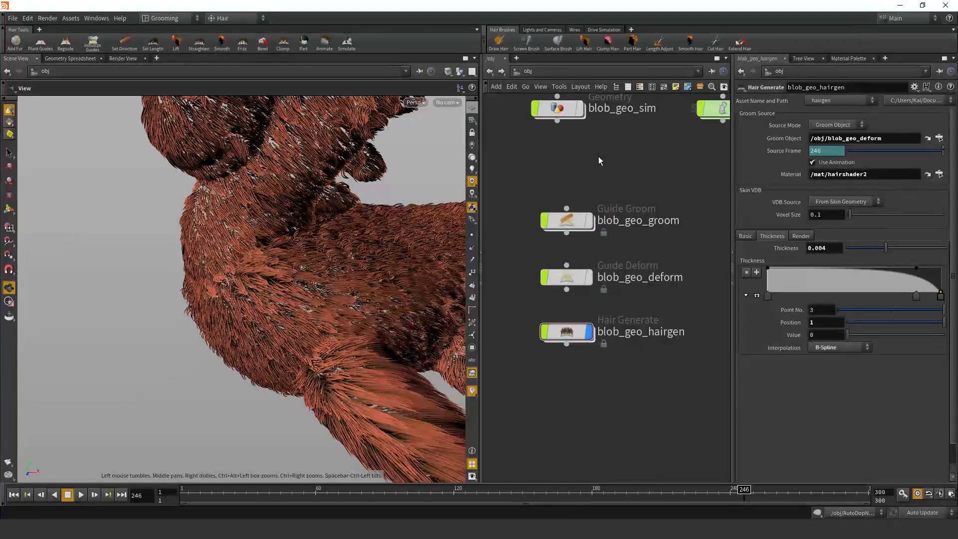
- Return to the object level, turn on the display of blob_geo_sim and select blob_geo_hairgen
scroll(598, 158, down, 2)
middle_drag(599, 157, 593, 217)
click(578, 175)
click(567, 361)
click(615, 397)
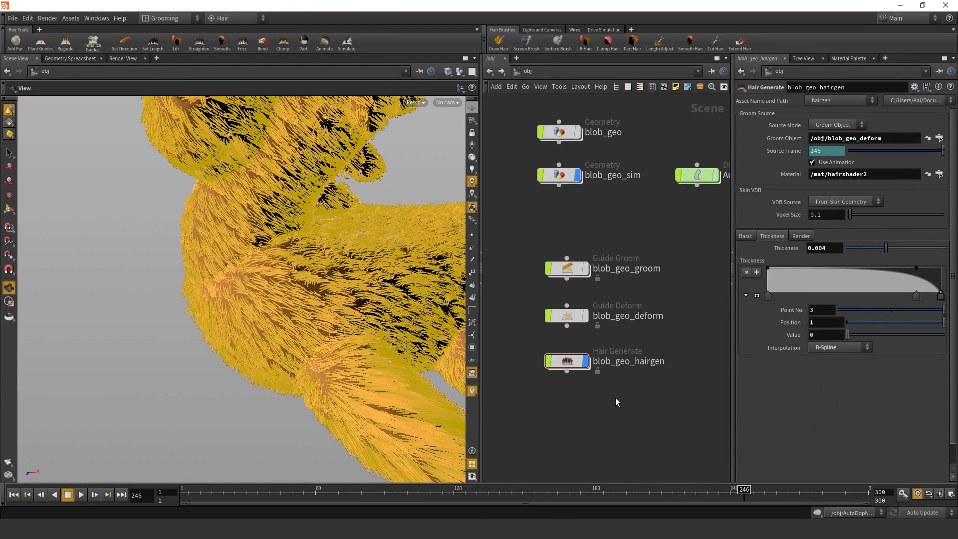
- Set blob_geo_hairgen's density to 20000 and its hair thickness to 0.002
click(745, 238)
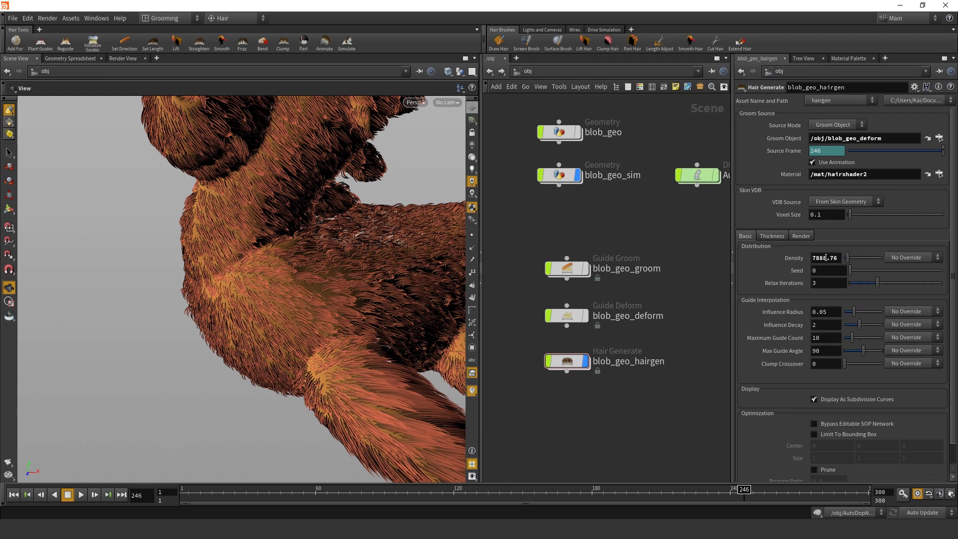
double_click(825, 258)
text(20000)
key(Return)
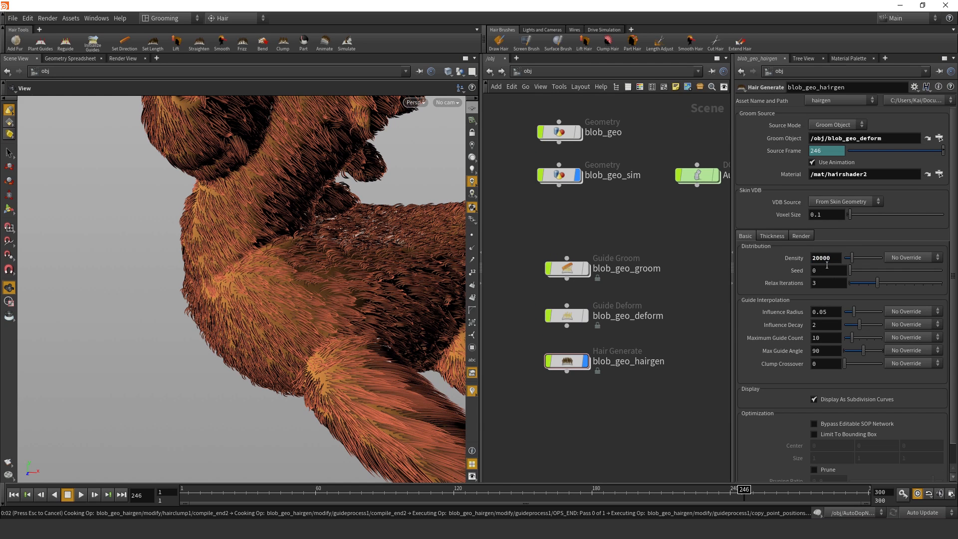
click(785, 237)
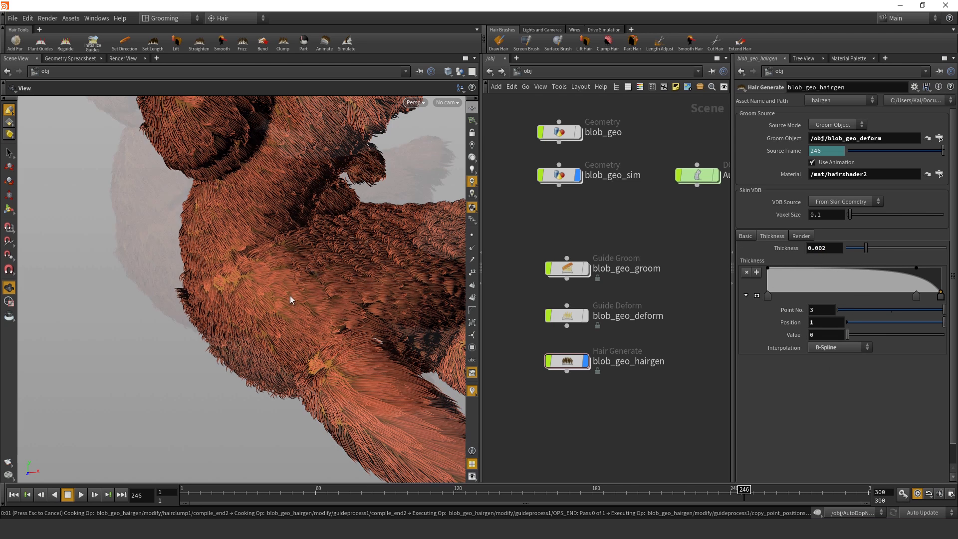
- Move to frame 273 and inspect the denser clumped fur around the hind legs
right_drag(290, 296, 246, 354)
drag(246, 355, 219, 310)
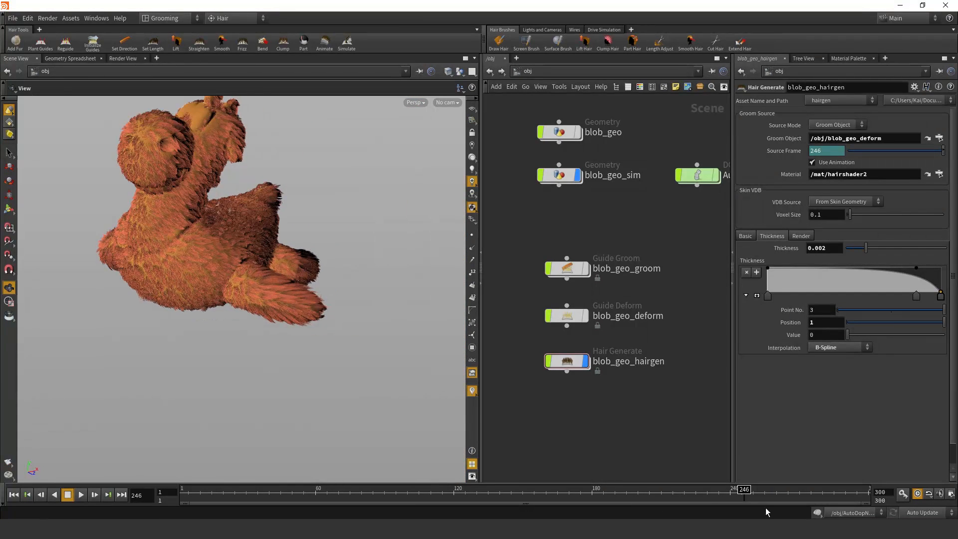
click(807, 491)
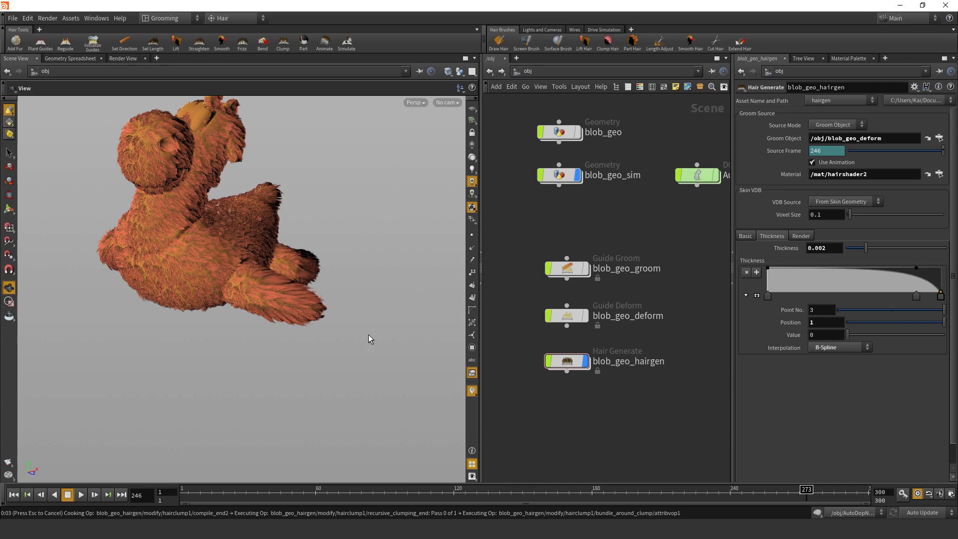
scroll(269, 261, up, 5)
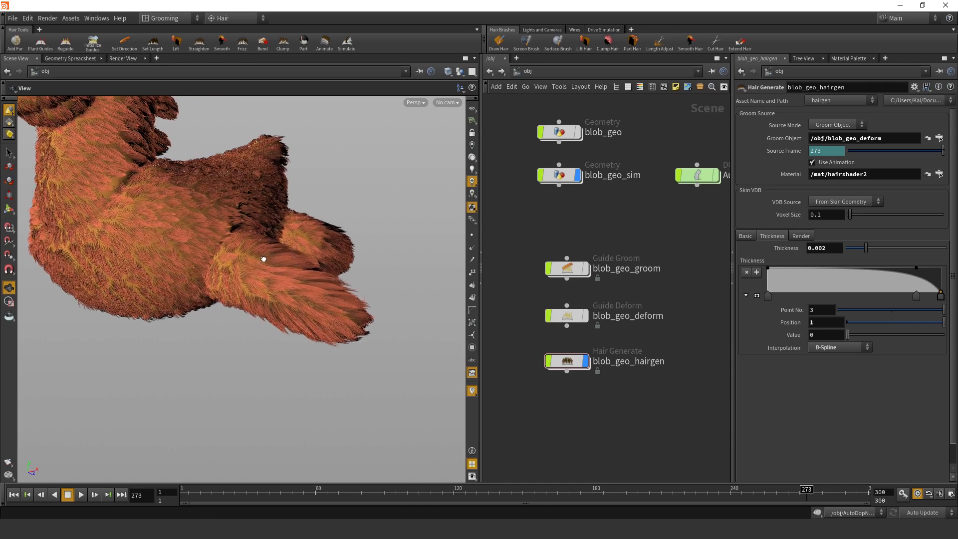
drag(263, 259, 245, 258)
scroll(246, 257, up, 3)
middle_drag(277, 259, 349, 260)
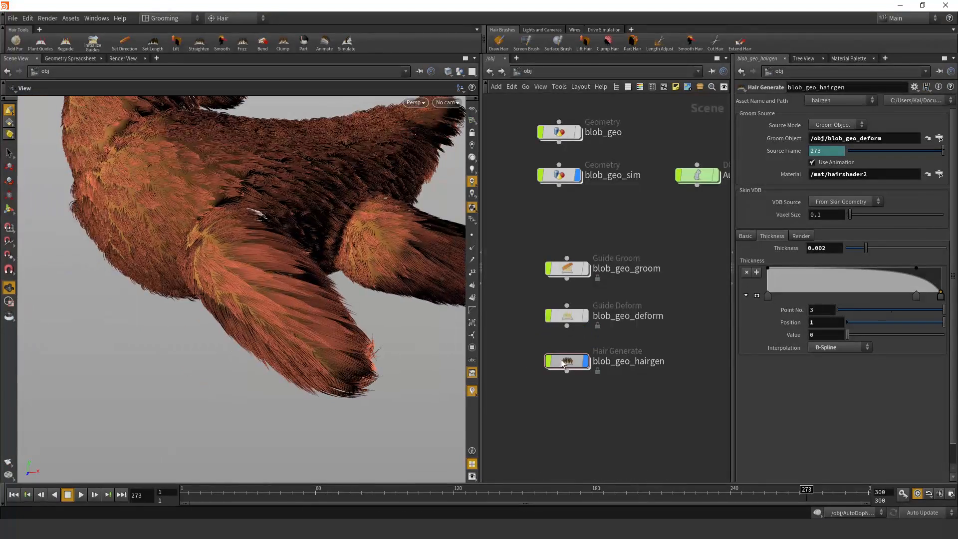
- Add a Frizz guide process to blob_geo_hairgen after the hair clump node
click(568, 362)
click(578, 437)
key(c)
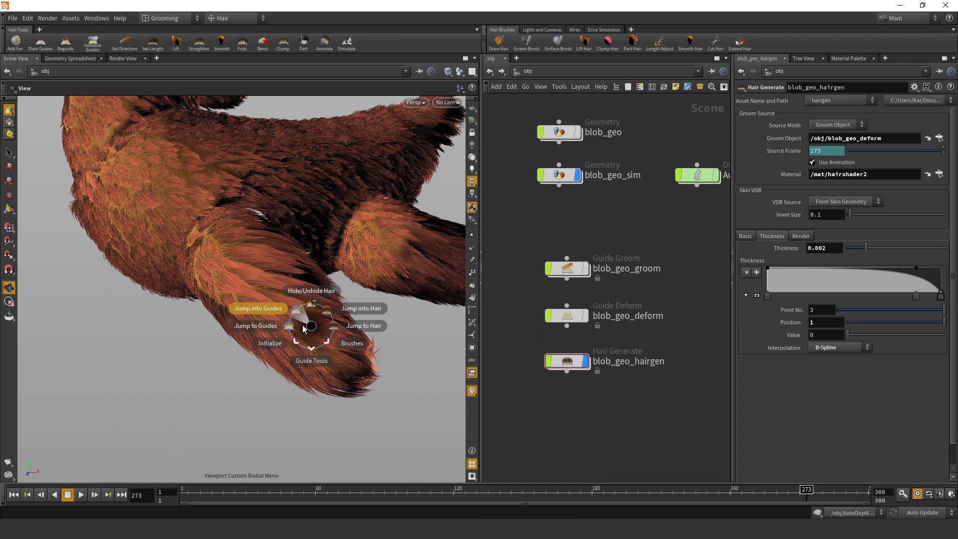
click(365, 416)
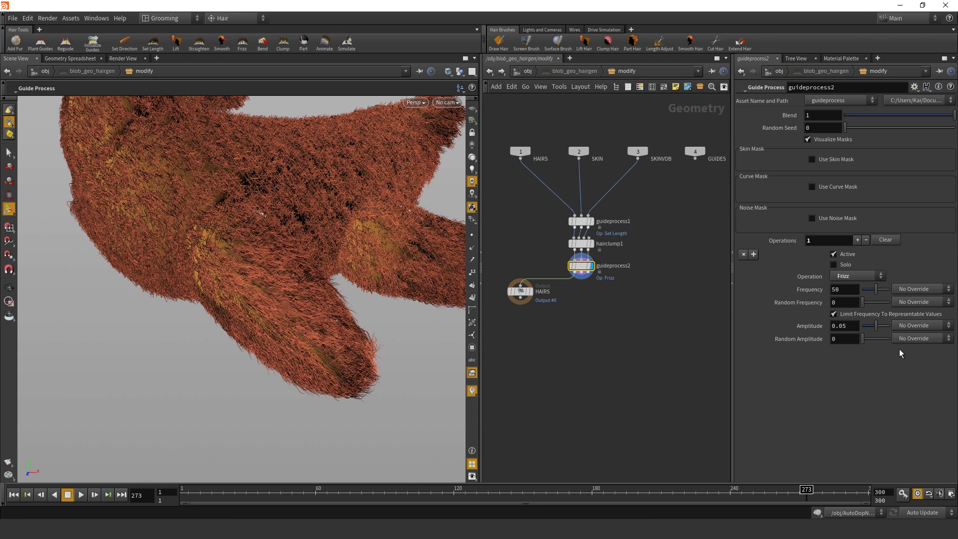
- Reduce the Frizz amplitude to 0.022 and check the hair strands on the leg up close
drag(870, 329, 869, 331)
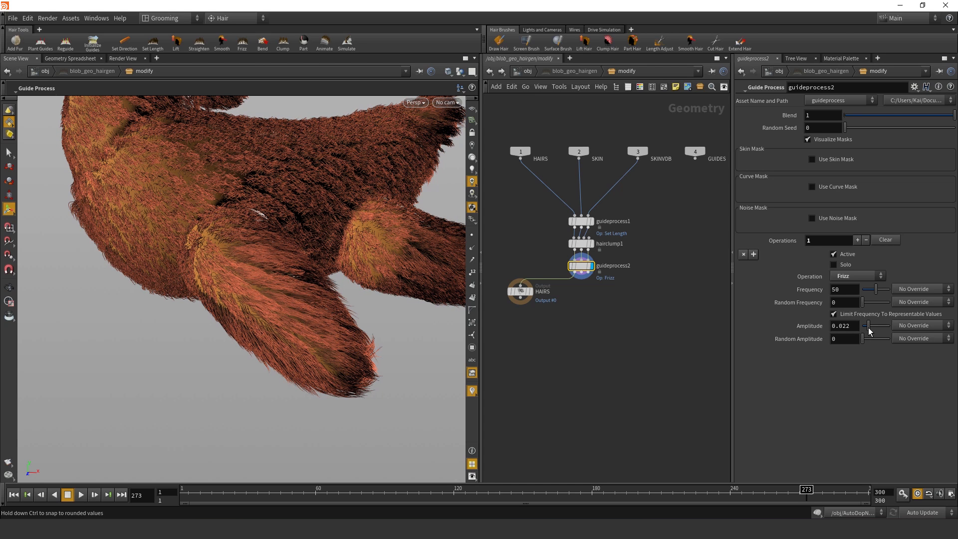
key(Escape)
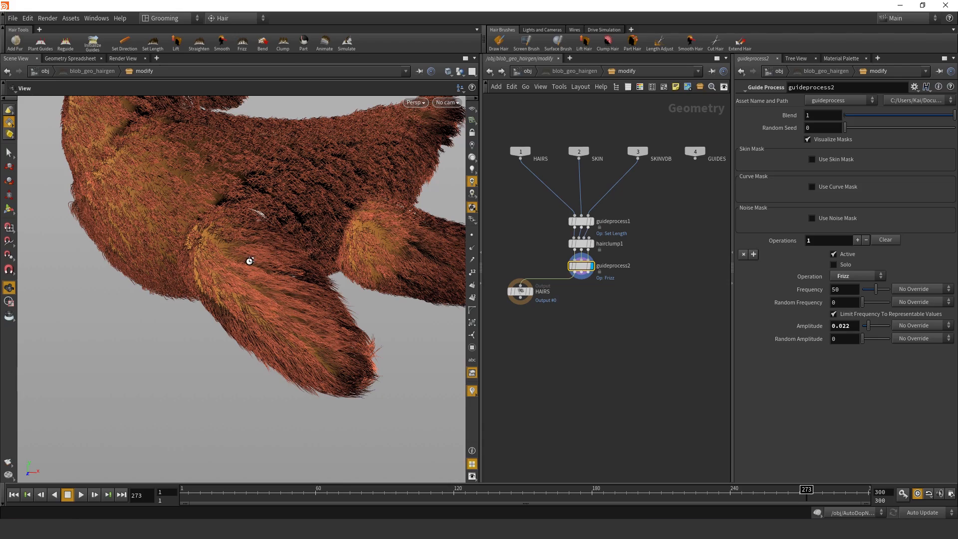
right_drag(273, 255, 335, 241)
mouse_move(335, 241)
mouse_down()
mouse_move(321, 250)
mouse_move(342, 247)
mouse_move(330, 248)
mouse_up()
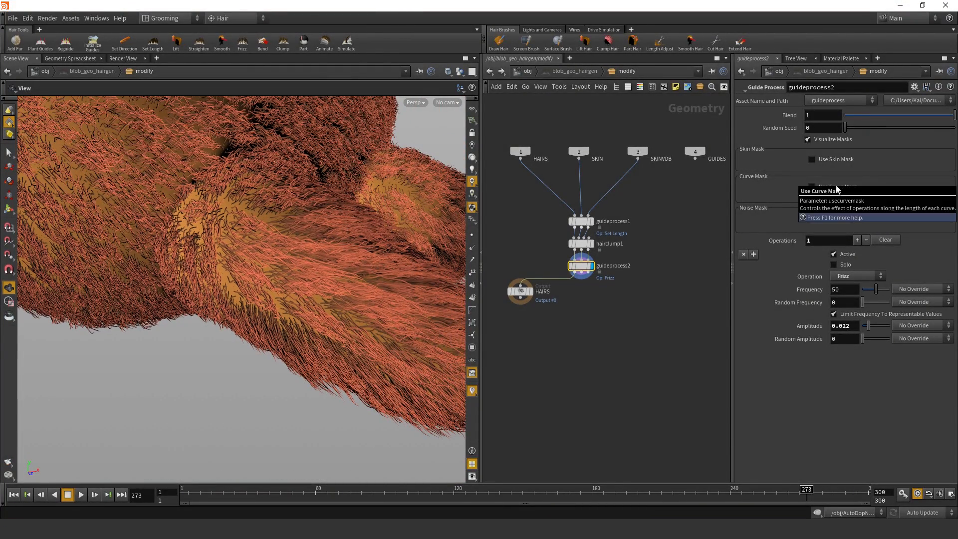
- Enable the curve mask on the Frizz guide process and inspect its effect along the leg hairs
click(812, 186)
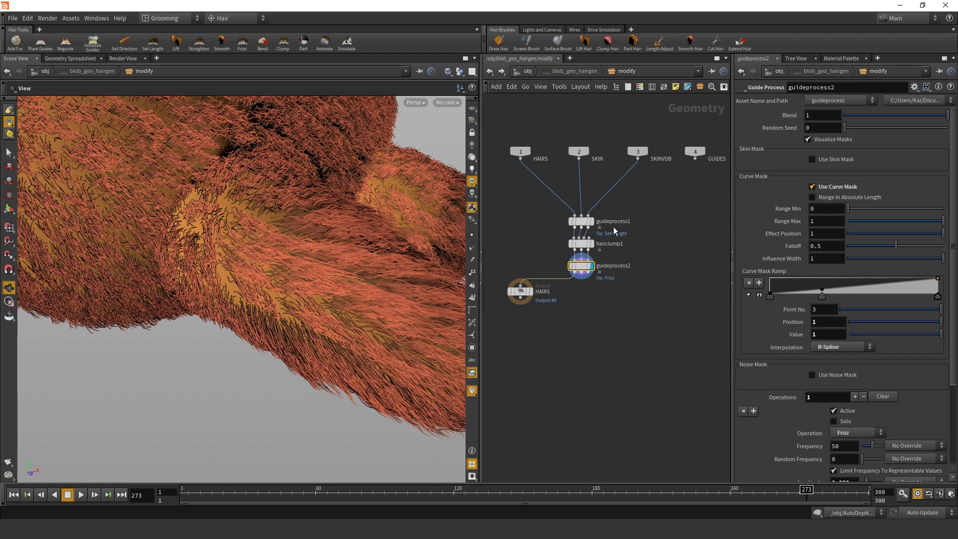
drag(287, 276, 329, 272)
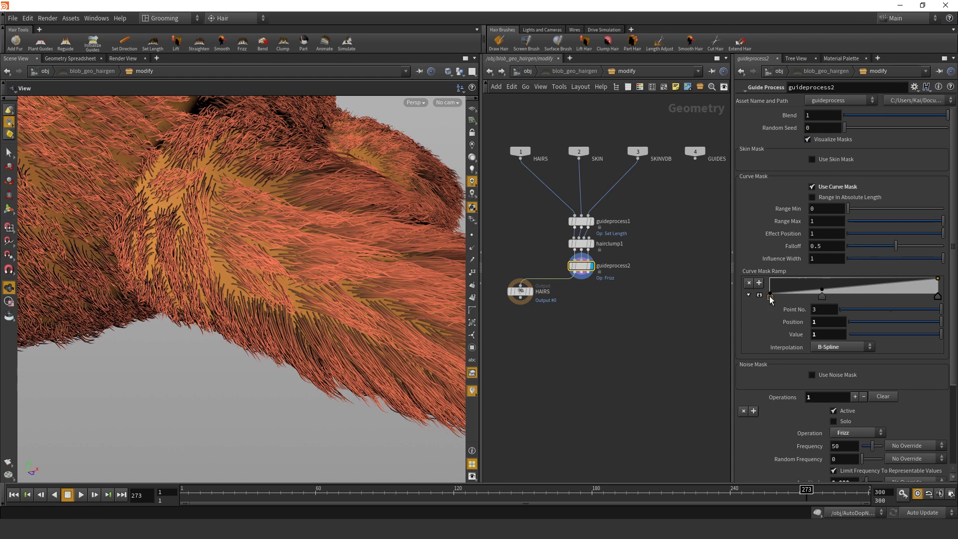
drag(346, 321, 290, 282)
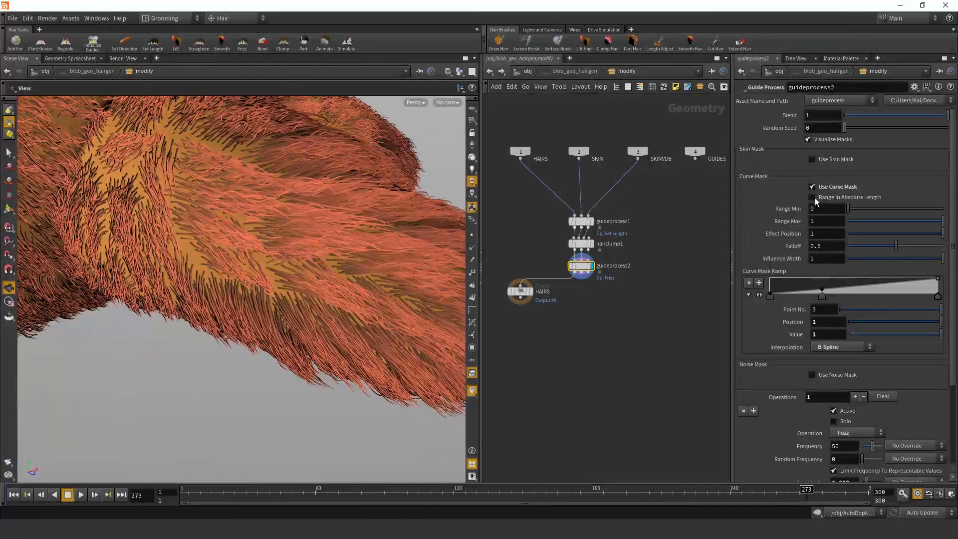
click(823, 189)
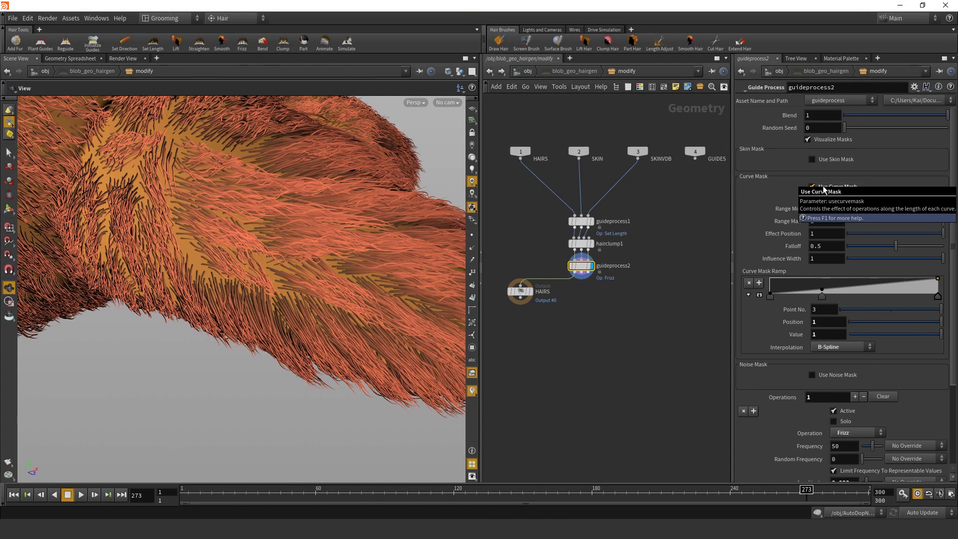
click(824, 189)
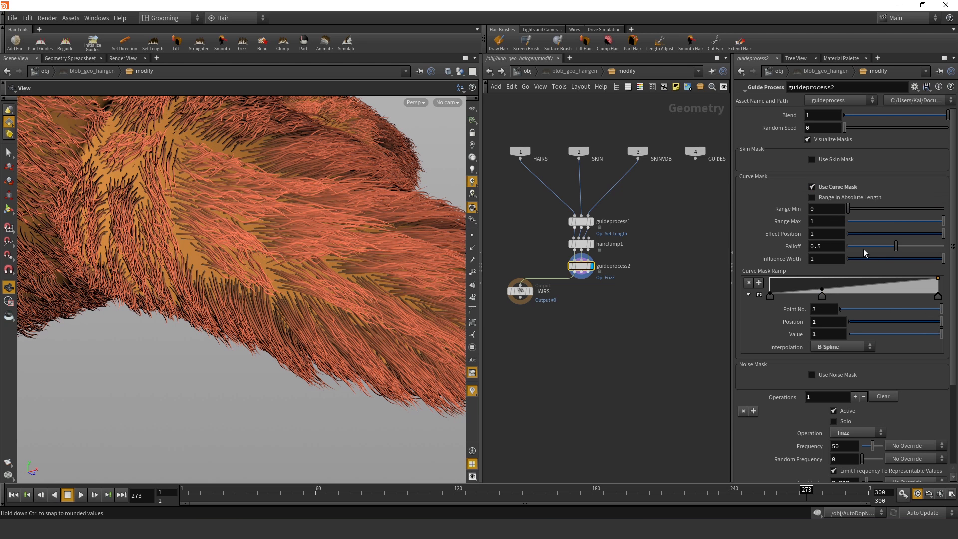
- Enlarge the curve mask ramp and raise its middle point to about position 0.238 and value 0.526
click(759, 295)
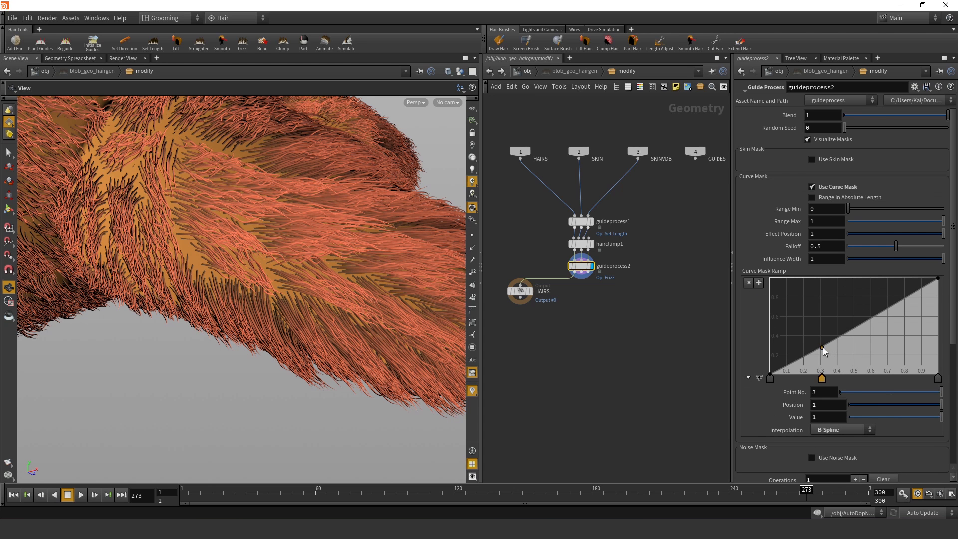
drag(822, 347, 808, 322)
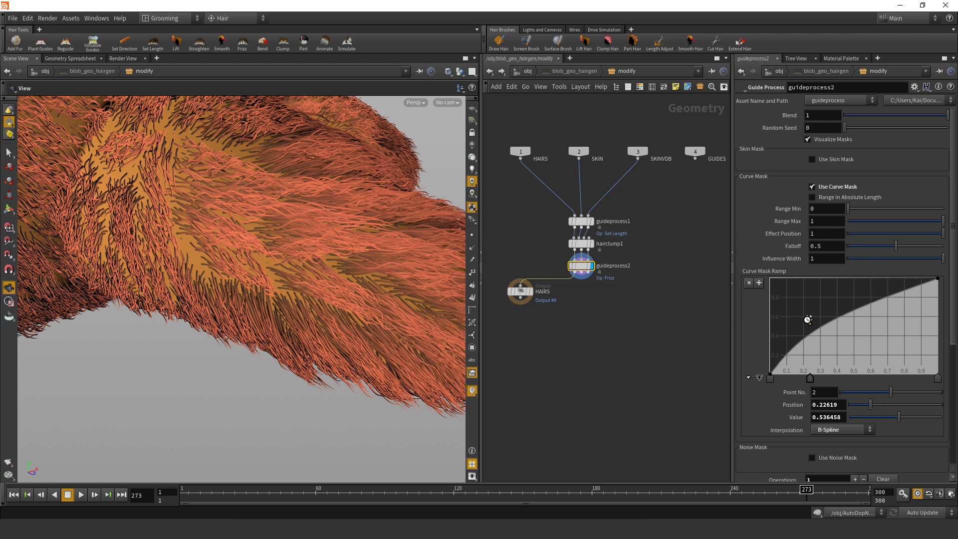
drag(808, 322, 809, 322)
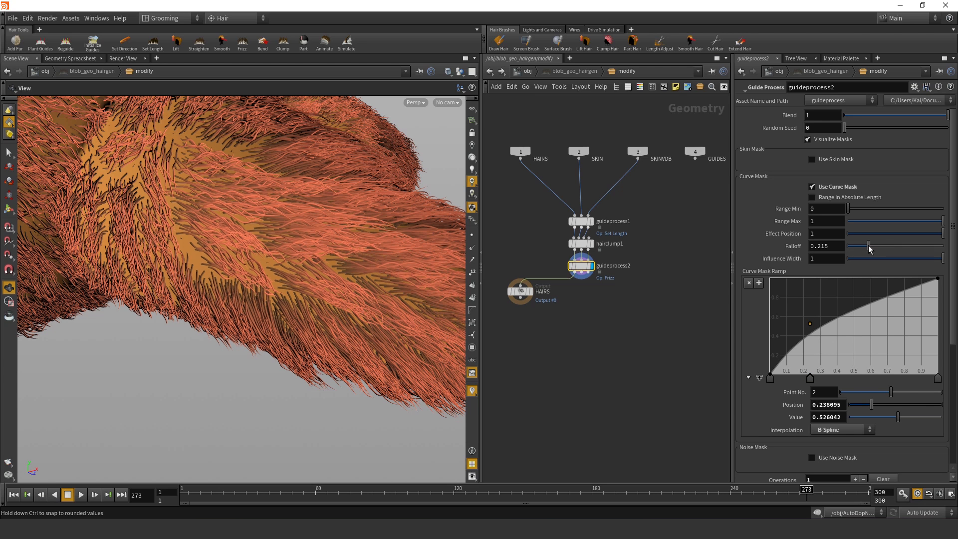
- Adjust the Frizz curve mask to an effect position of 0.99 and a falloff of 0.764
drag(896, 246, 858, 240)
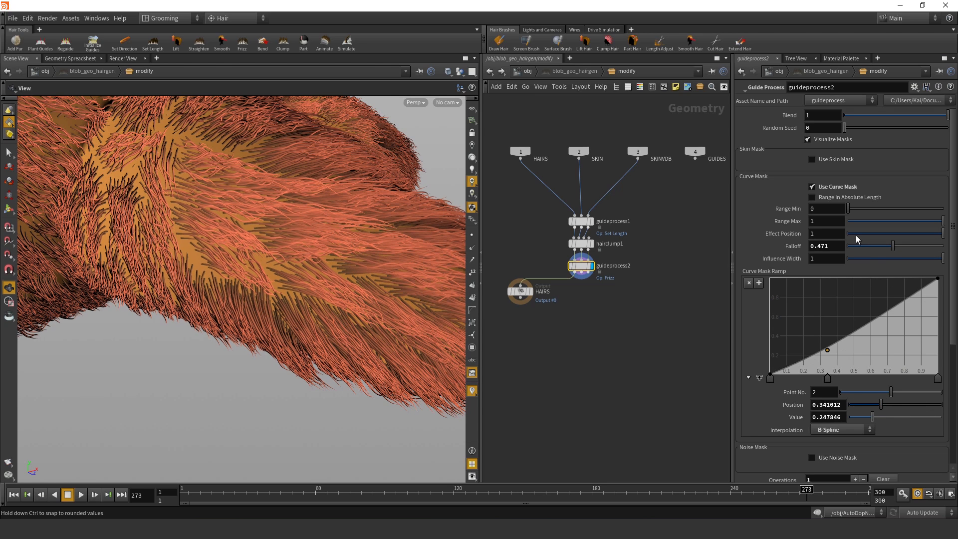
click(888, 233)
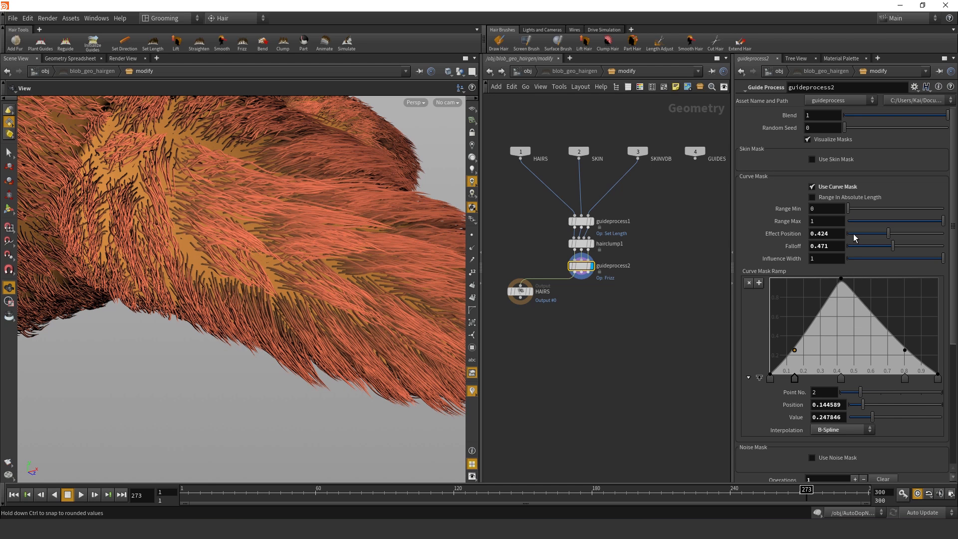
click(923, 246)
drag(928, 245, 874, 242)
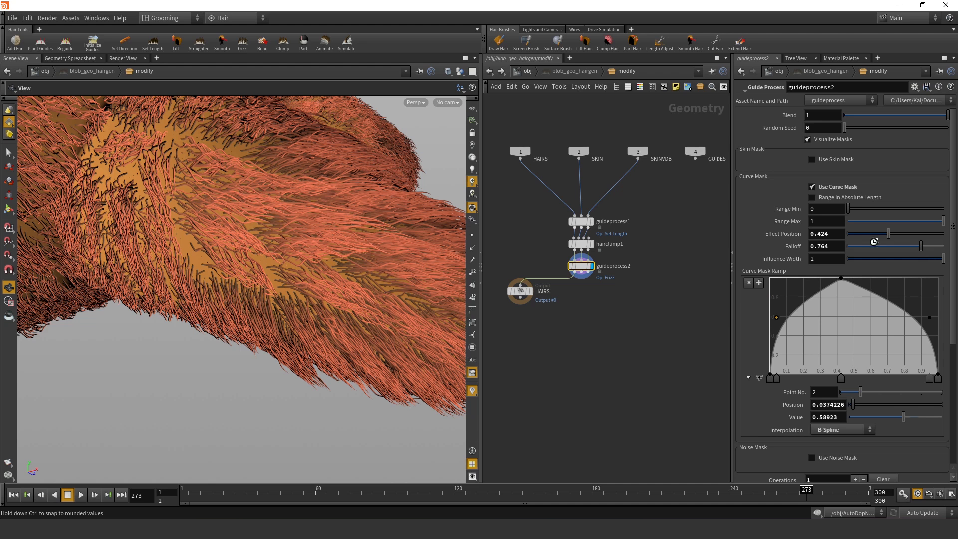
click(848, 235)
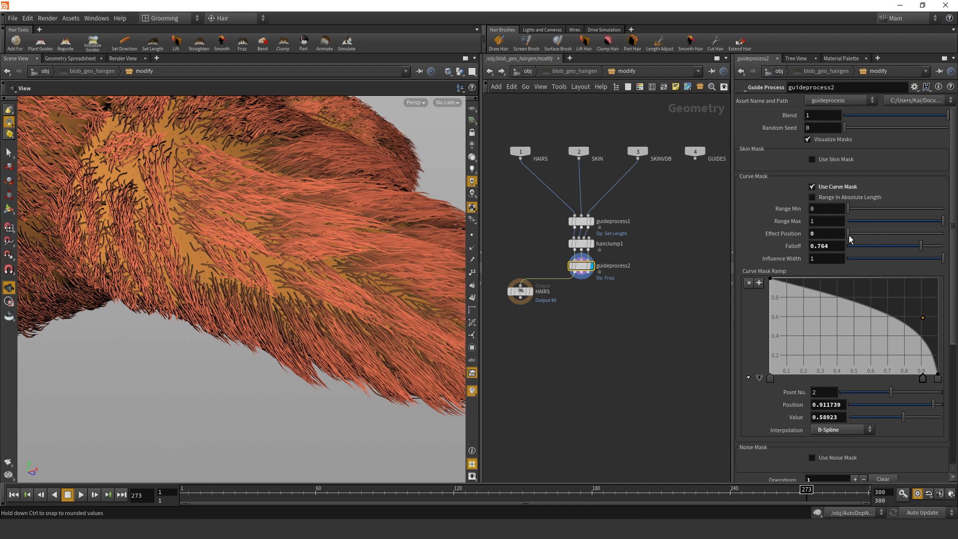
click(943, 234)
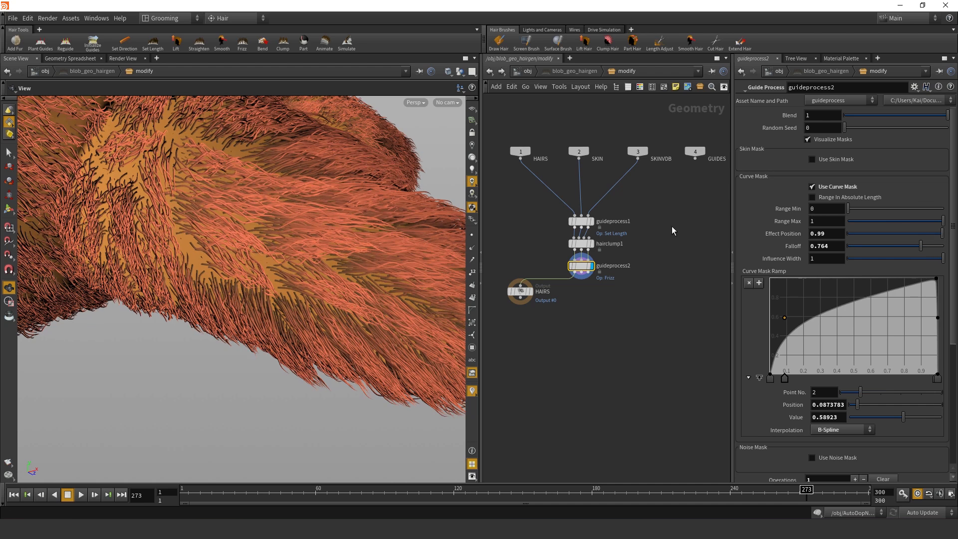
- Examine the curve-masked frizz from several angles around the toy's body and leg
right_drag(308, 260, 155, 282)
middle_drag(304, 289, 301, 269)
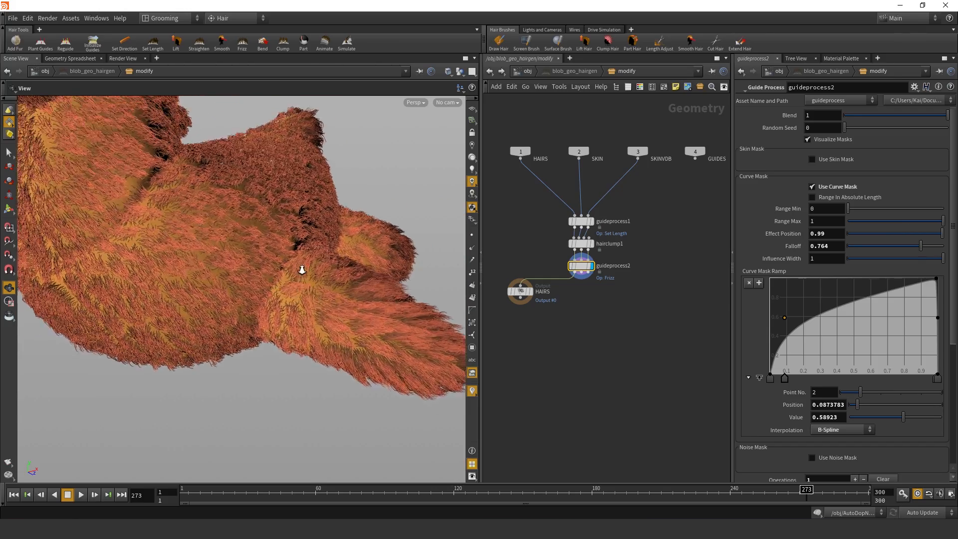
right_drag(302, 269, 315, 272)
drag(314, 272, 229, 272)
right_drag(229, 271, 279, 272)
drag(280, 272, 310, 244)
middle_drag(310, 245, 263, 283)
drag(262, 282, 276, 277)
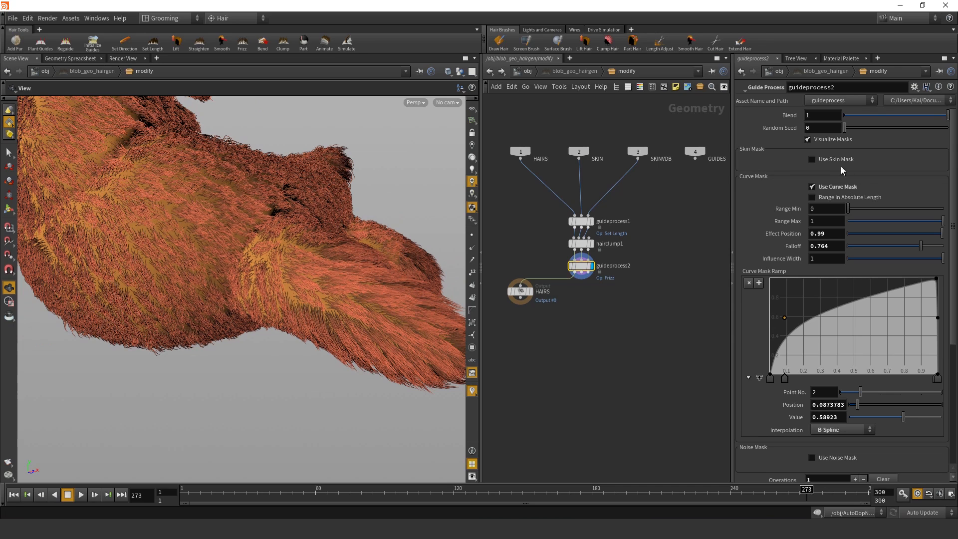
- Enable the noise mask on the Frizz guide process and check its effect on the body and leg fur
scroll(782, 258, down, 3)
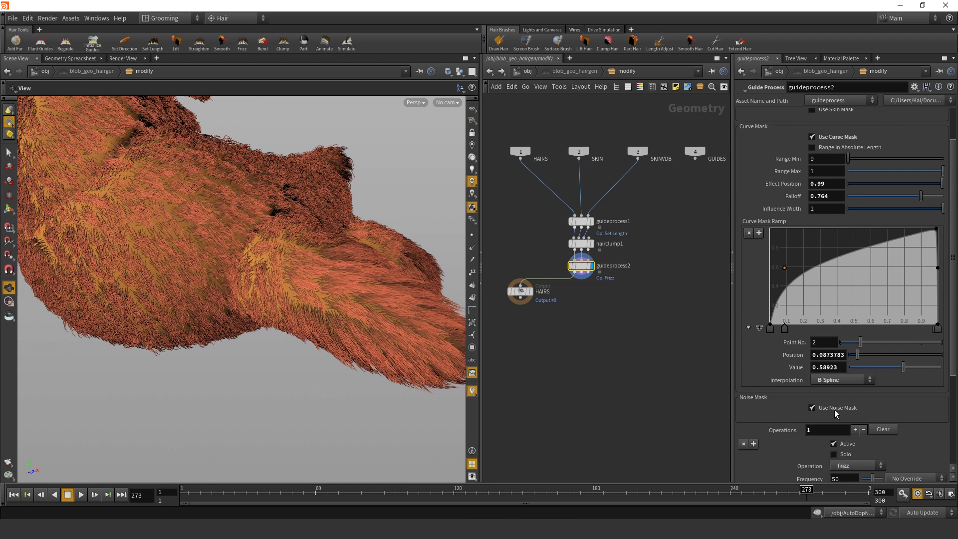
drag(295, 224, 270, 250)
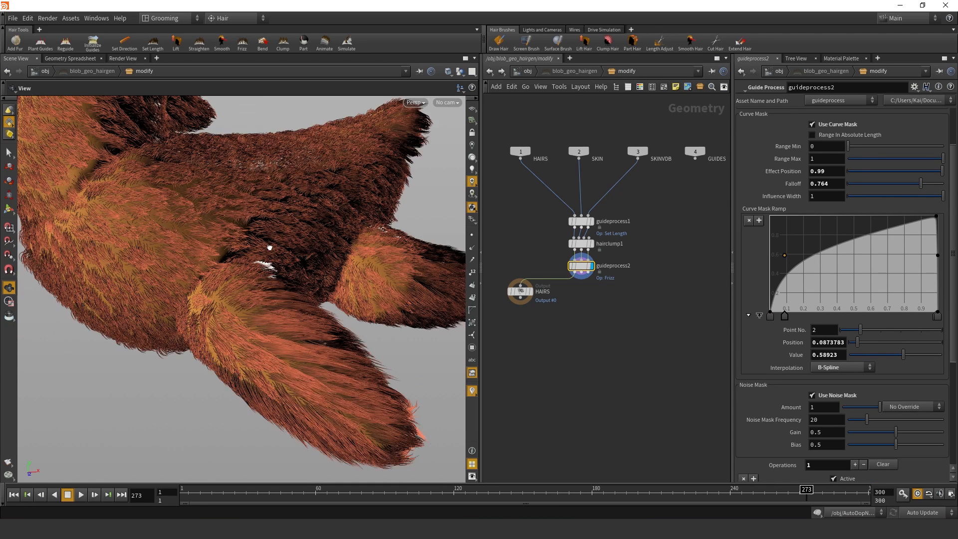
right_drag(270, 250, 204, 294)
drag(203, 294, 246, 297)
right_drag(246, 298, 299, 259)
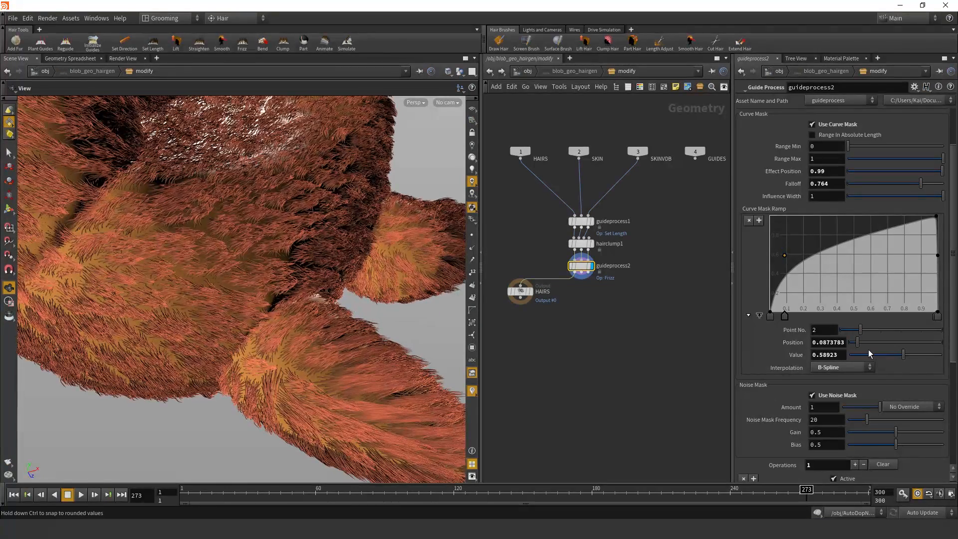
- Set the Frizz noise mask's gain to 0.9 and its frequency to 5, and check the mask pattern on the fur
scroll(808, 455, down, 1)
double_click(831, 387)
text(0.)
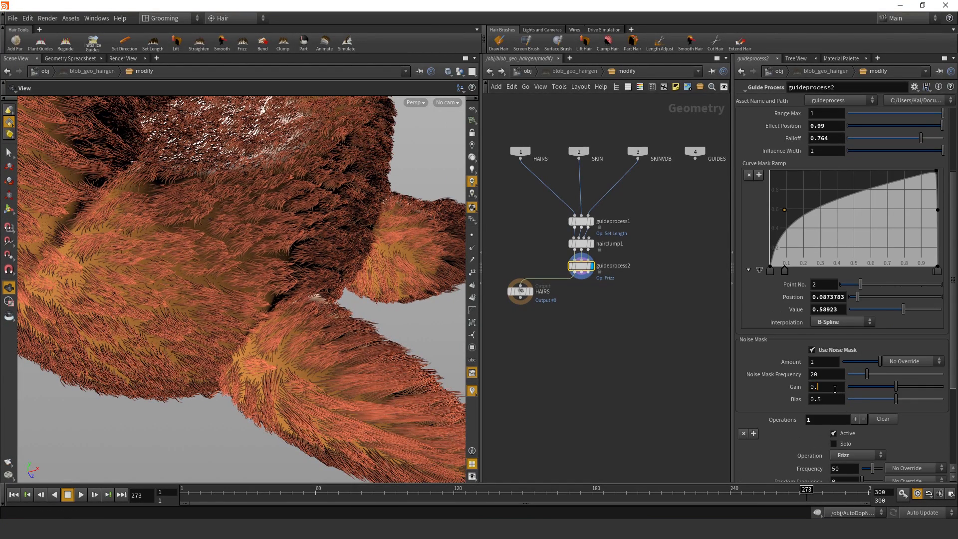
key(Return)
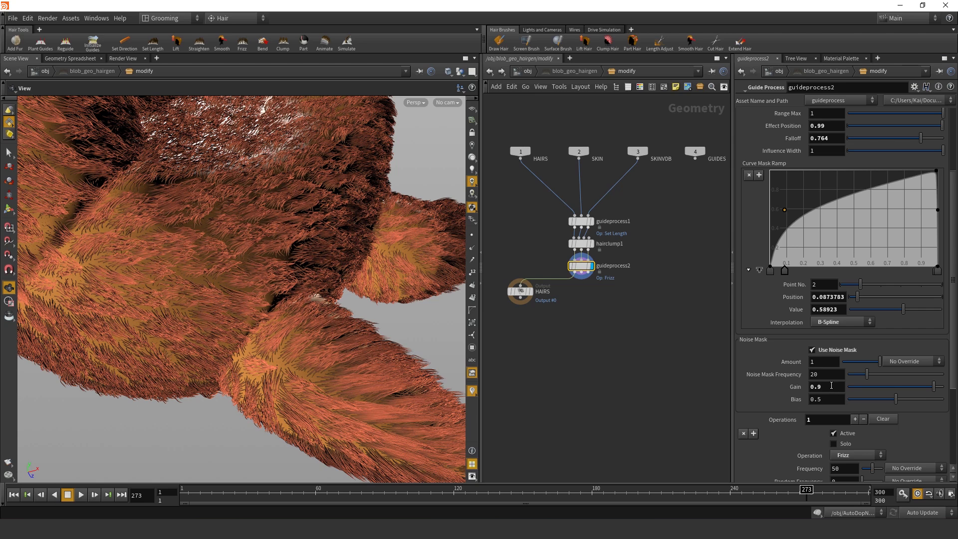
text(5)
key(Return)
drag(335, 278, 265, 280)
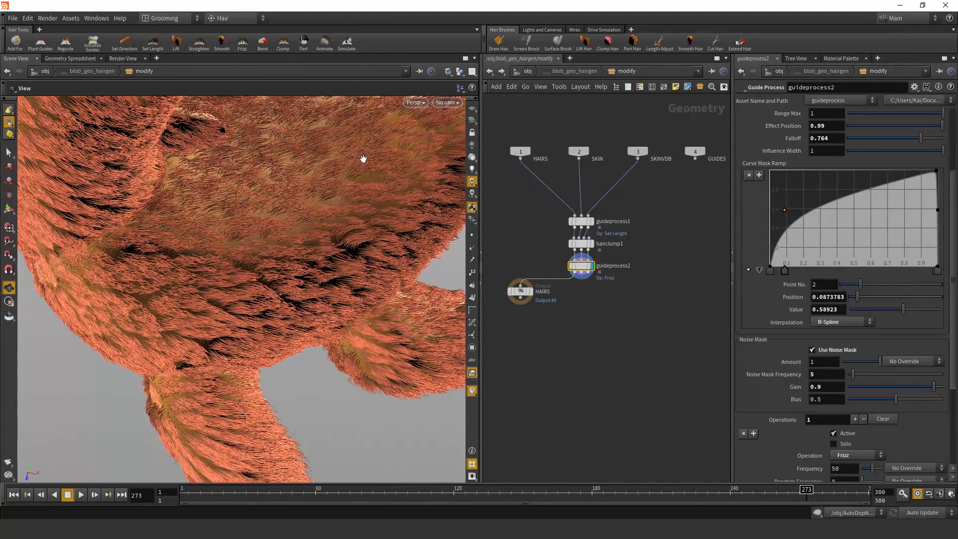
drag(193, 318, 229, 289)
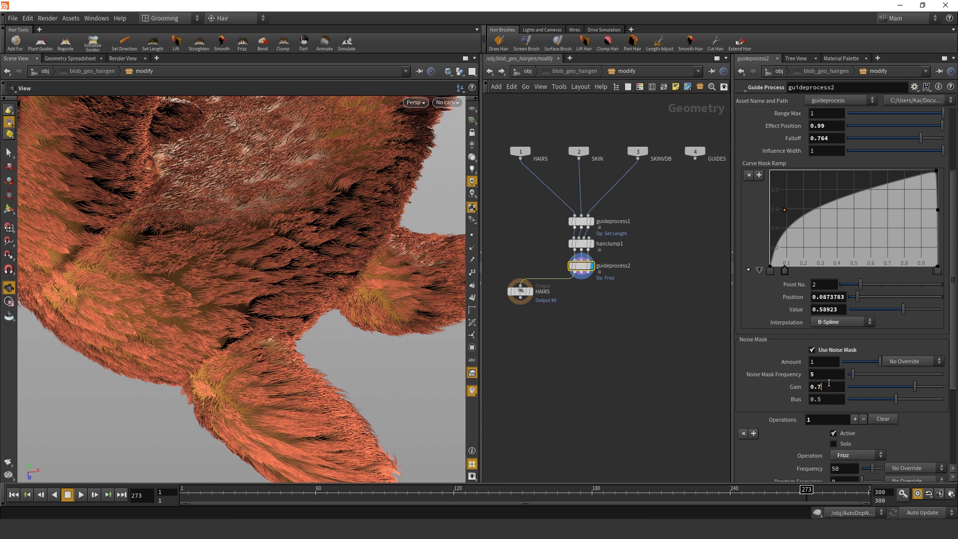
- Undo the last noise mask gain change and examine the frizz on the whole toy and the leg
key(ctrl+z)
scroll(795, 192, up, 2)
scroll(799, 180, up, 2)
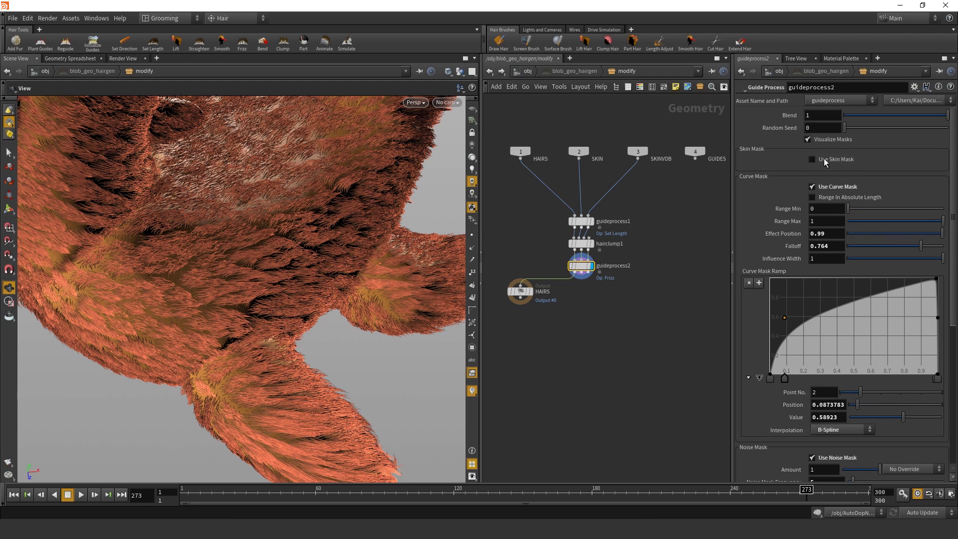
scroll(355, 207, down, 5)
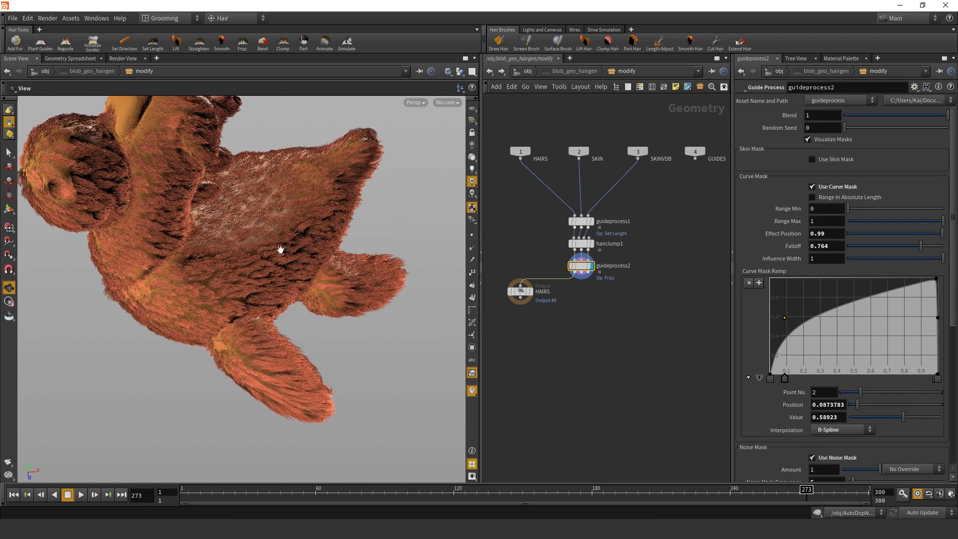
scroll(278, 250, up, 1)
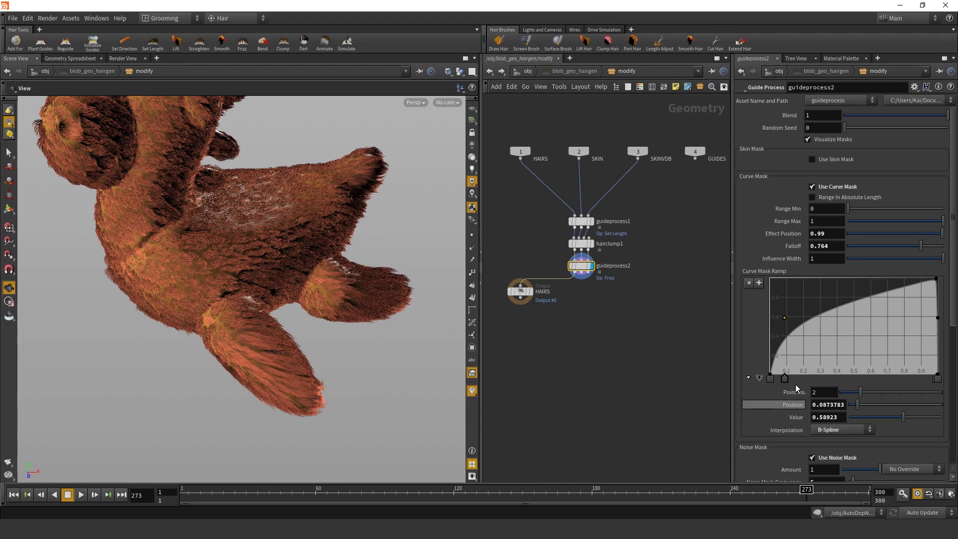
drag(259, 291, 302, 252)
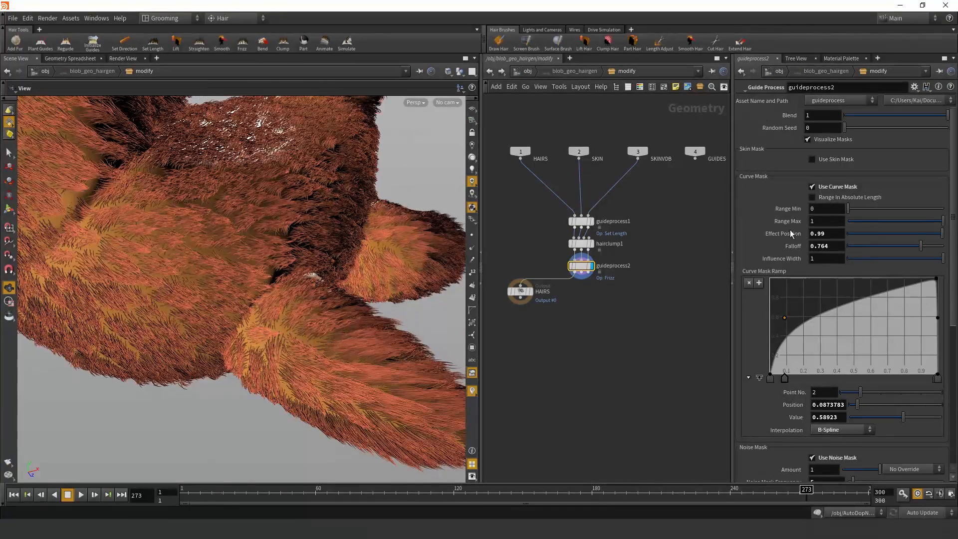
- Set the fractal clumping iterations of hairclump1 to 2
click(582, 244)
click(779, 117)
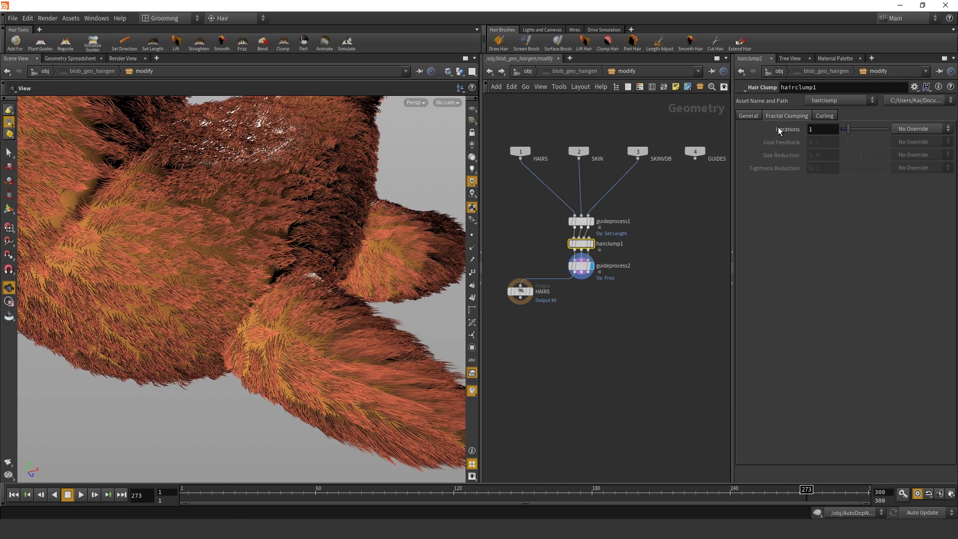
drag(452, 312, 279, 279)
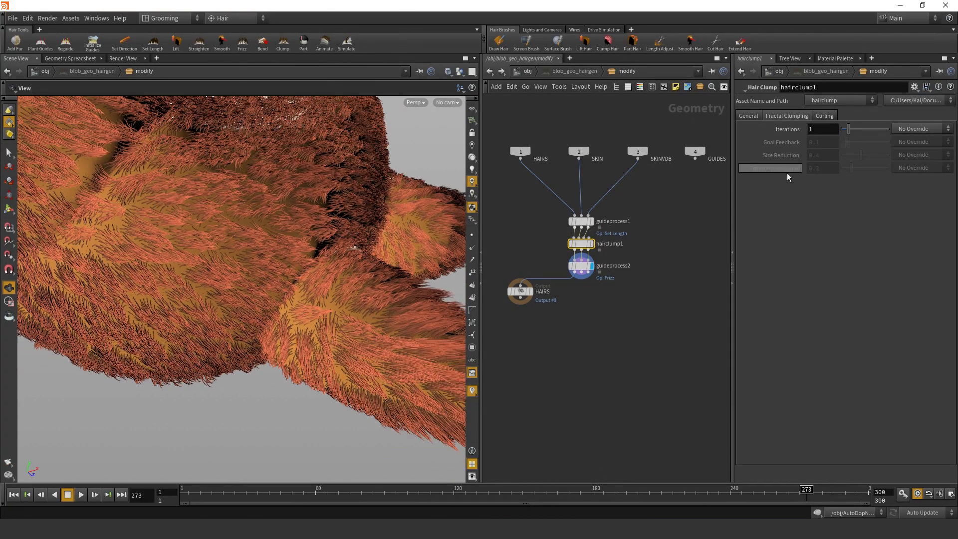
click(831, 127)
text(2)
key(Return)
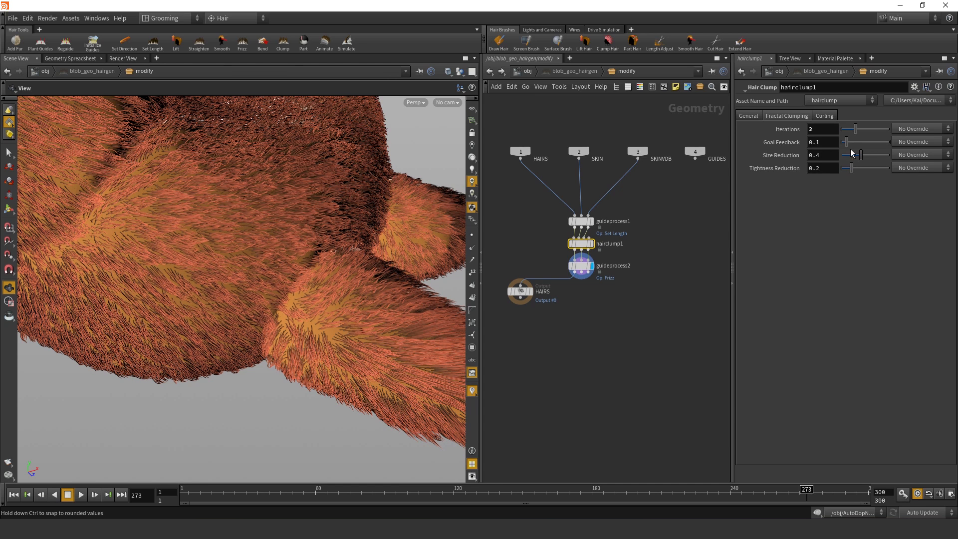
- Set the fractal clumping goal feedback to 0.5 and the tightness reduction to 0
double_click(826, 145)
text(0.)
key(Return)
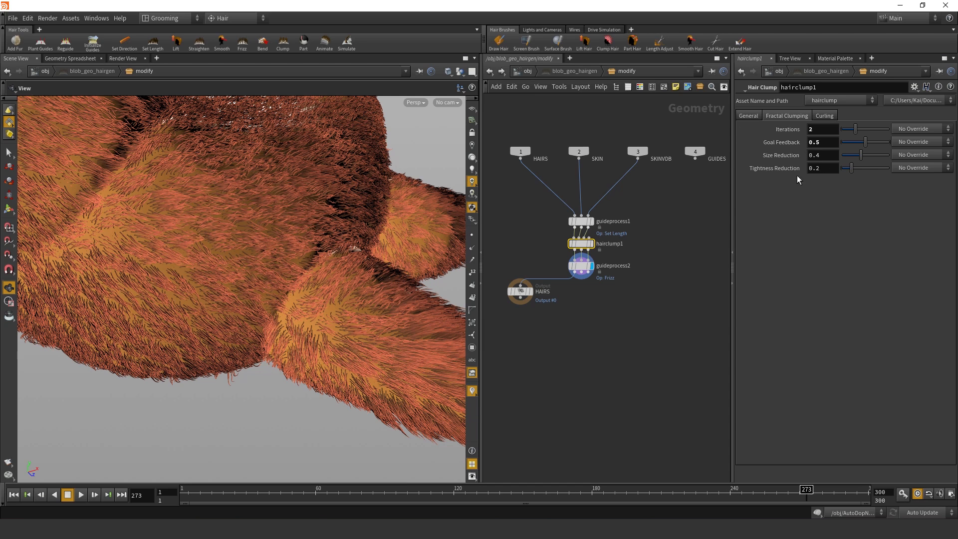
click(825, 168)
text(0)
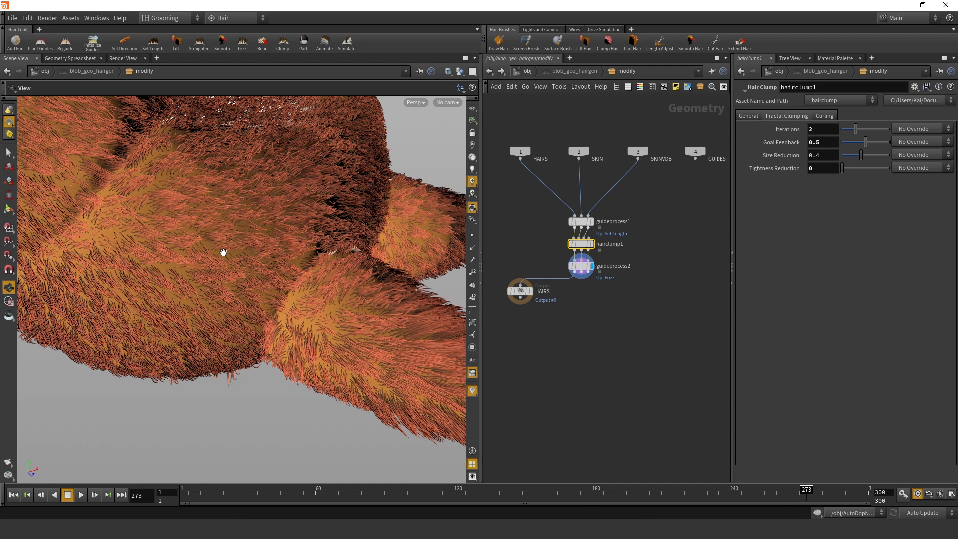
- Review the hair clump's general settings and inspect the clumped fur across the whole toy
click(748, 115)
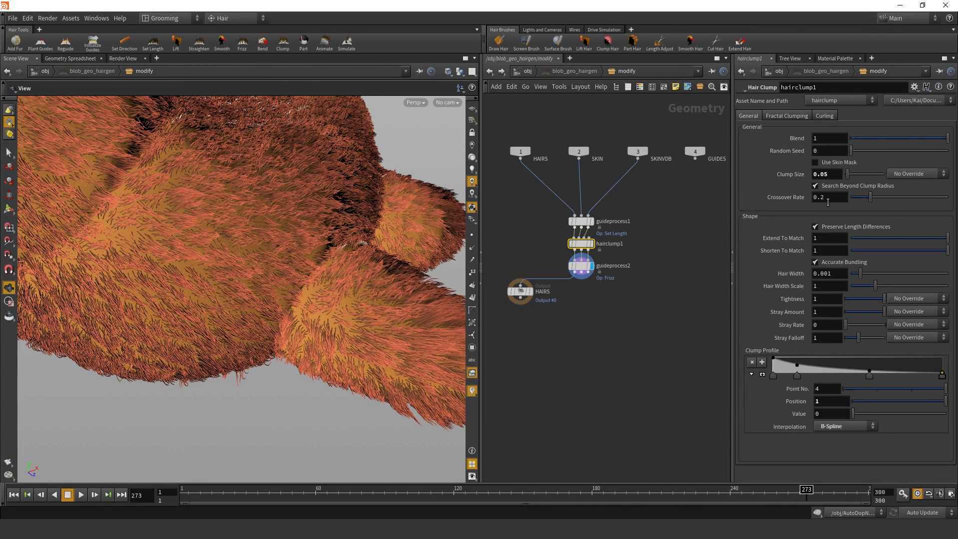
drag(171, 332, 351, 298)
right_drag(381, 298, 277, 322)
drag(277, 322, 311, 288)
middle_drag(311, 289, 281, 274)
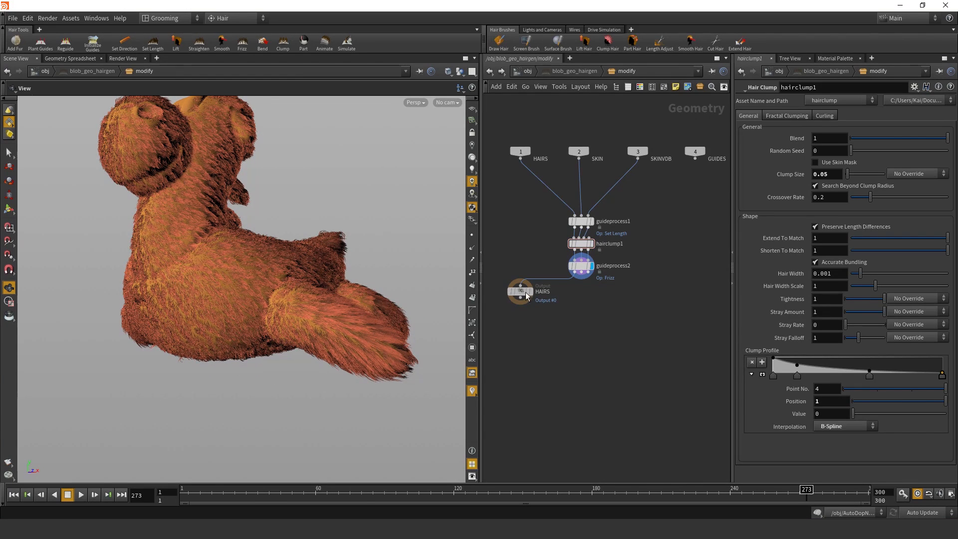
- Return to the scene-level network and inspect the generated fur on the body and leg
key(u)
key(u)
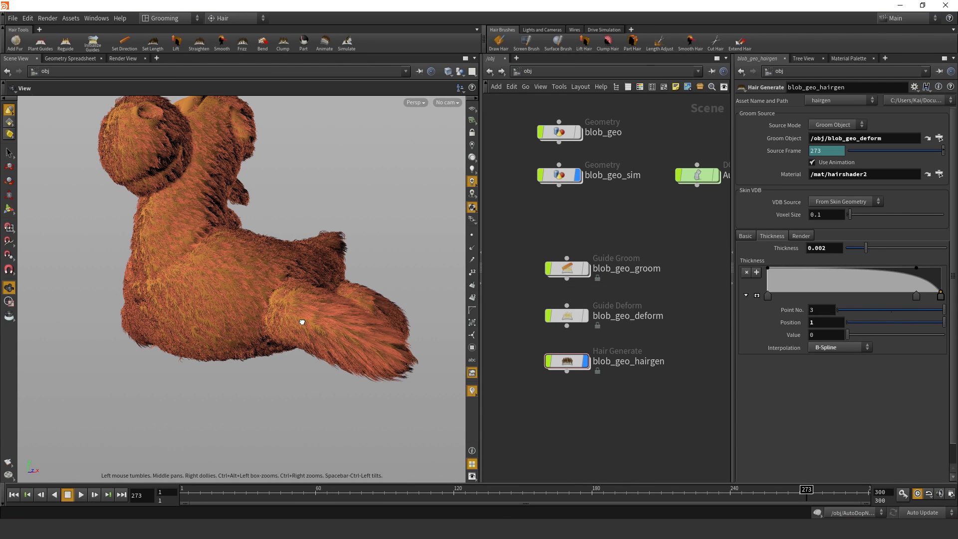
mouse_move(301, 322)
mouse_down()
mouse_move(312, 327)
mouse_move(287, 339)
mouse_move(316, 331)
mouse_up()
right_drag(315, 331, 351, 332)
mouse_move(561, 357)
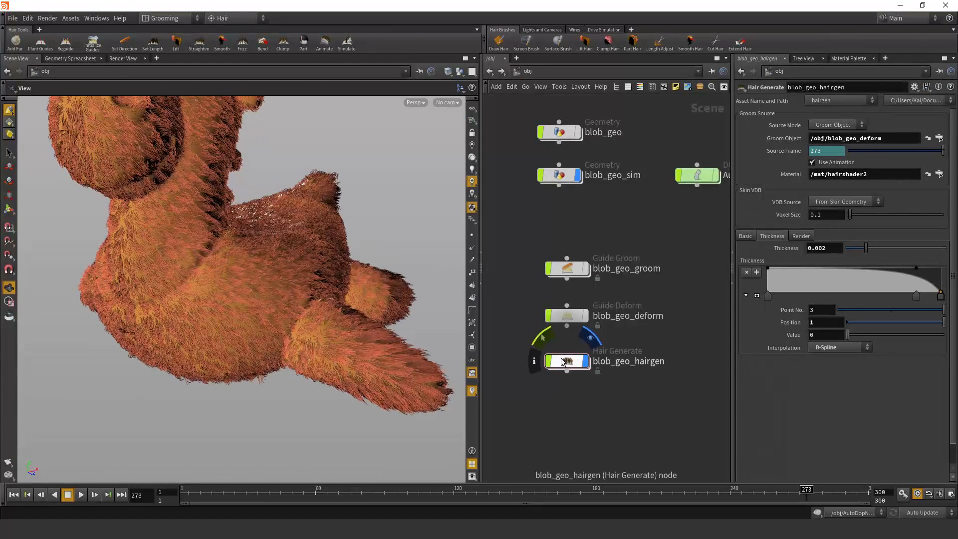
- Display the guides of the blob_geo_deform node over the fur and select that node
mouse_move(561, 315)
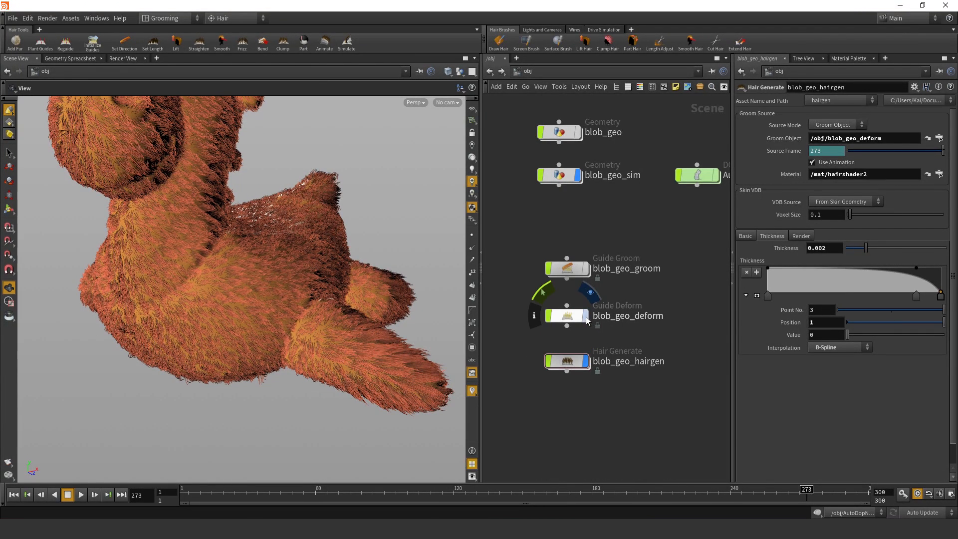
click(590, 292)
click(561, 316)
- Spread the blob_geo_deform and blob_geo_hairgen nodes farther down in the network, leaving a wide gap between them
drag(566, 361, 568, 409)
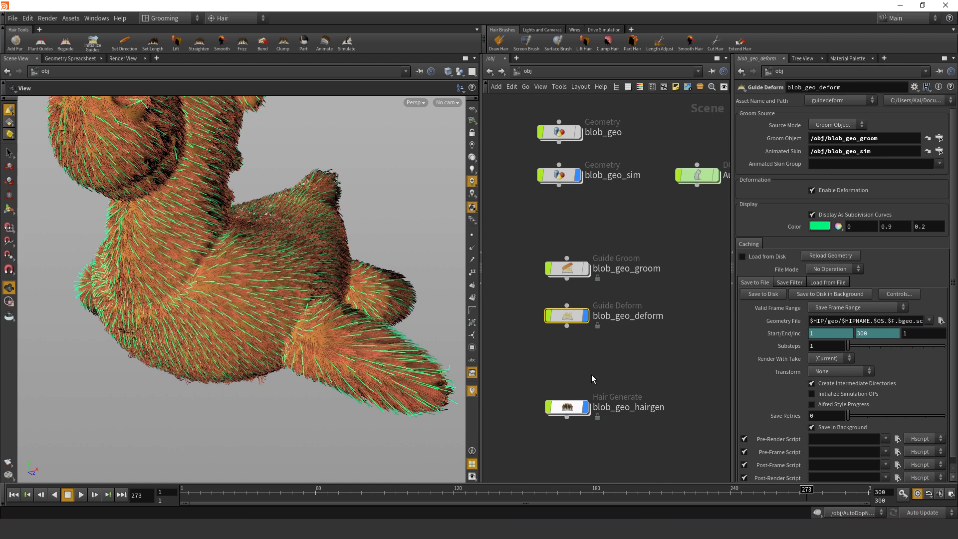
click(568, 268)
mouse_move(575, 318)
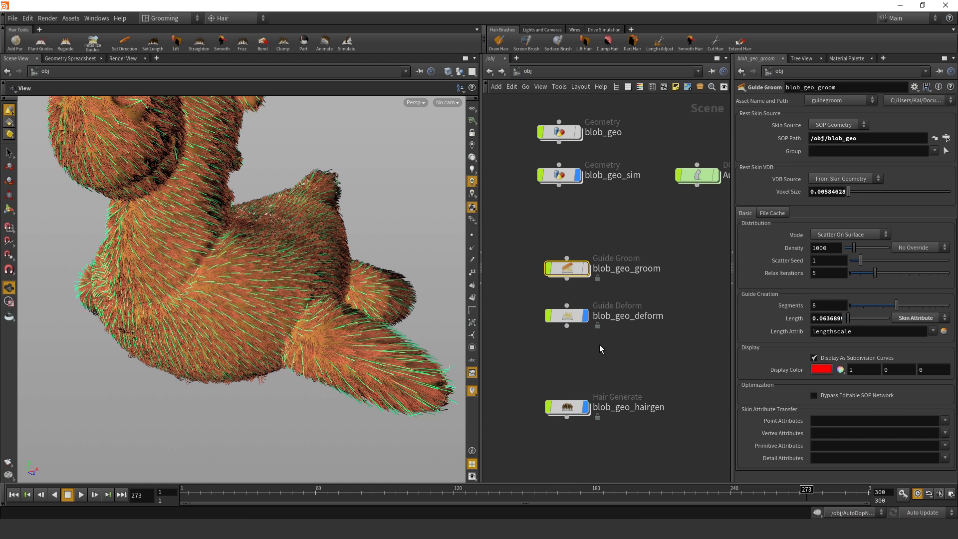
drag(569, 313, 567, 337)
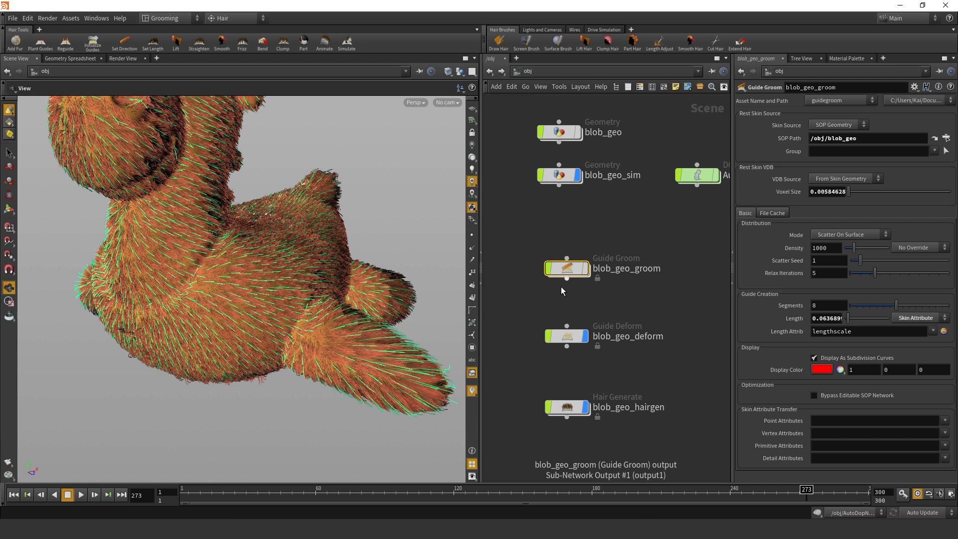
click(566, 344)
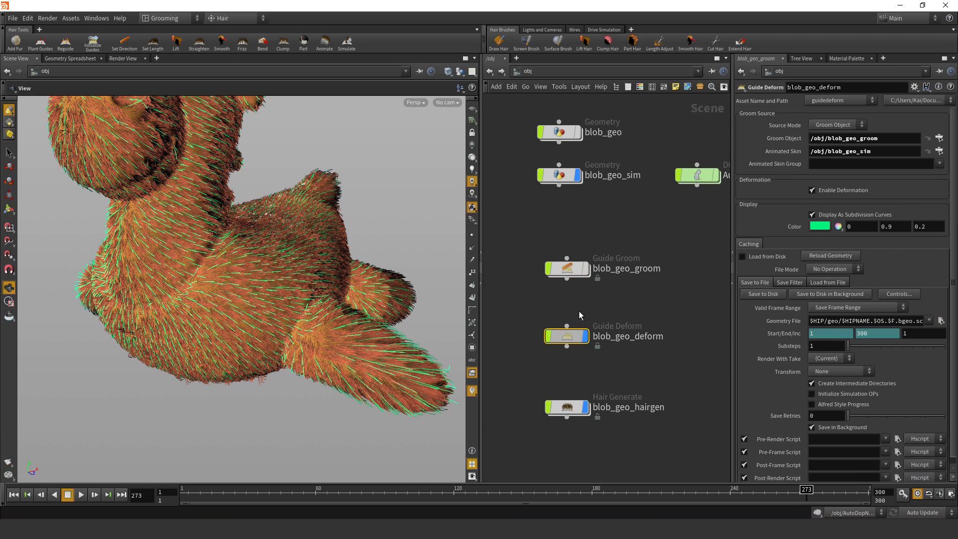
middle_drag(545, 360, 547, 290)
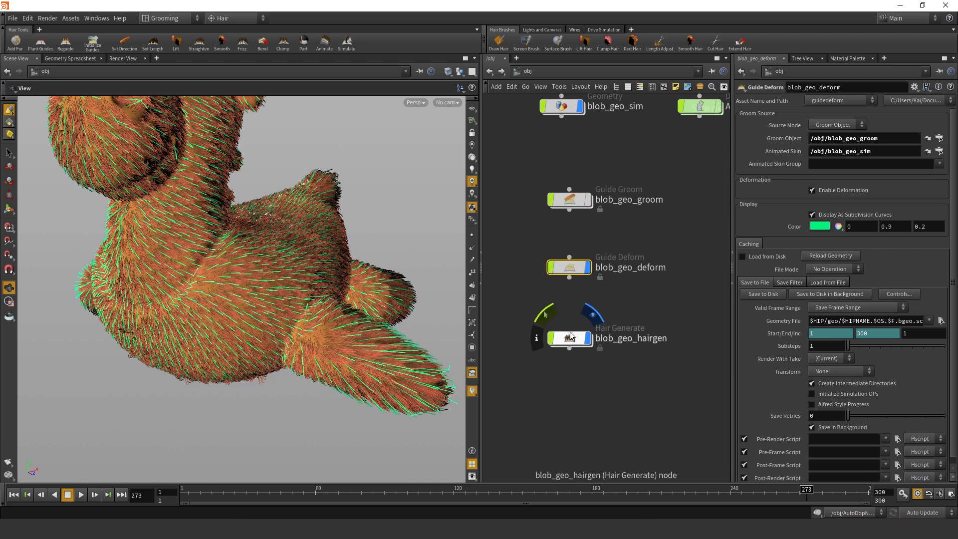
drag(570, 334, 571, 386)
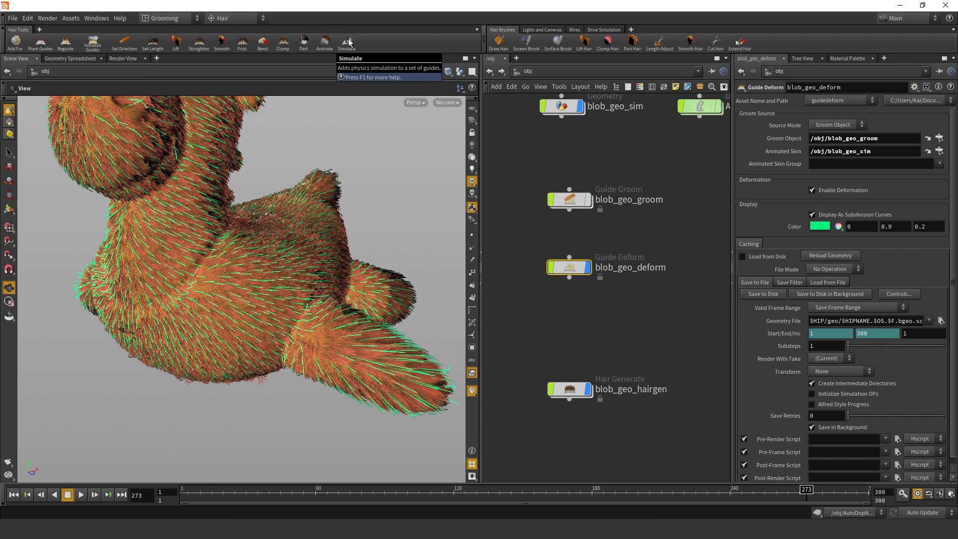
- Apply the Simulate tool to the blob_geo_deform guides and place the new Guide Simulate node between Guide Deform and Hair Generate
right_drag(271, 264, 230, 277)
drag(230, 276, 273, 274)
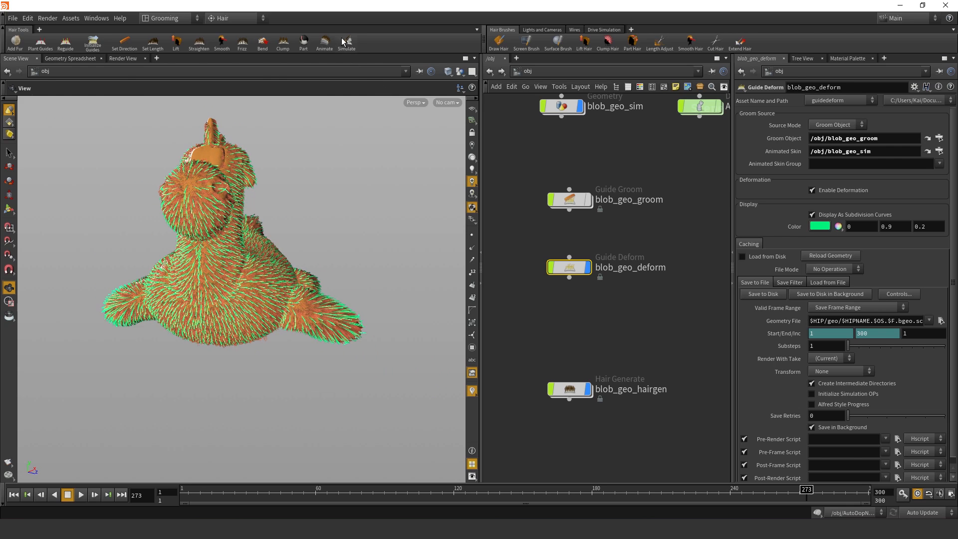
drag(269, 314, 332, 337)
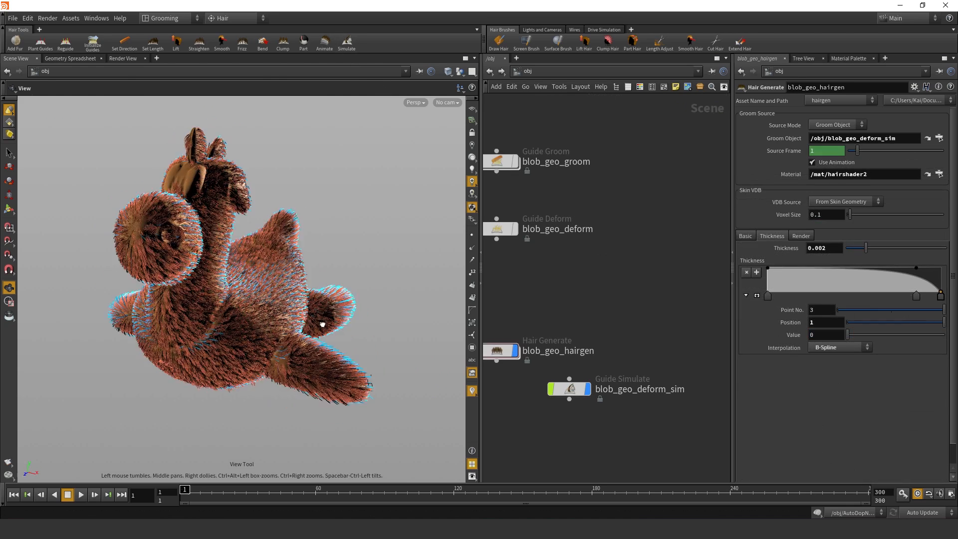
drag(574, 392, 529, 289)
key(h)
- Hide the hair of blob_geo_hairgen and bring up the simulation settings of blob_geo_deform_sim
mouse_move(553, 371)
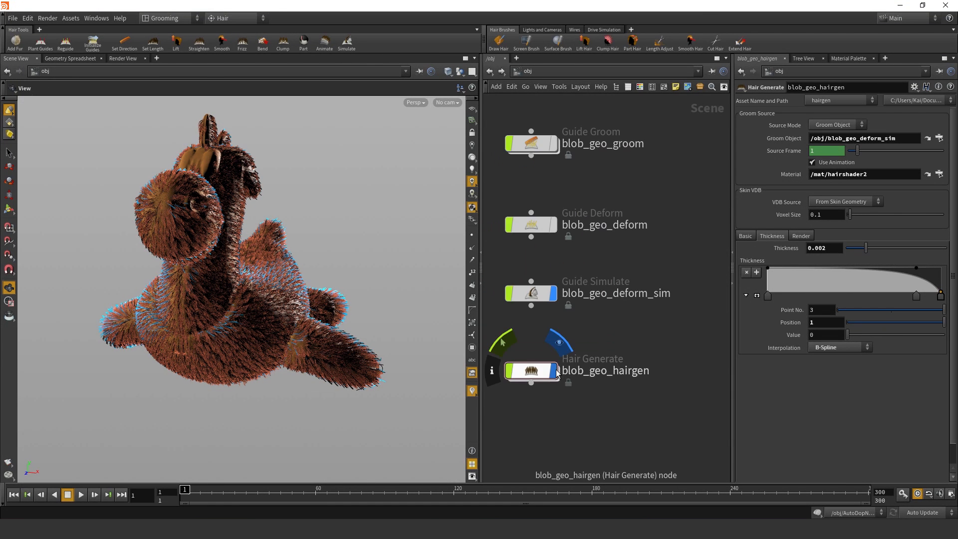
click(566, 298)
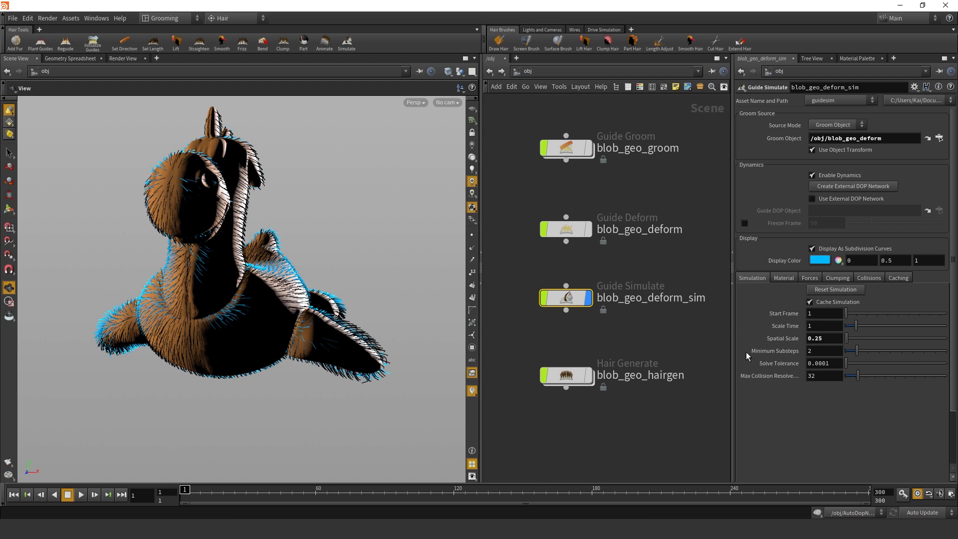
click(627, 325)
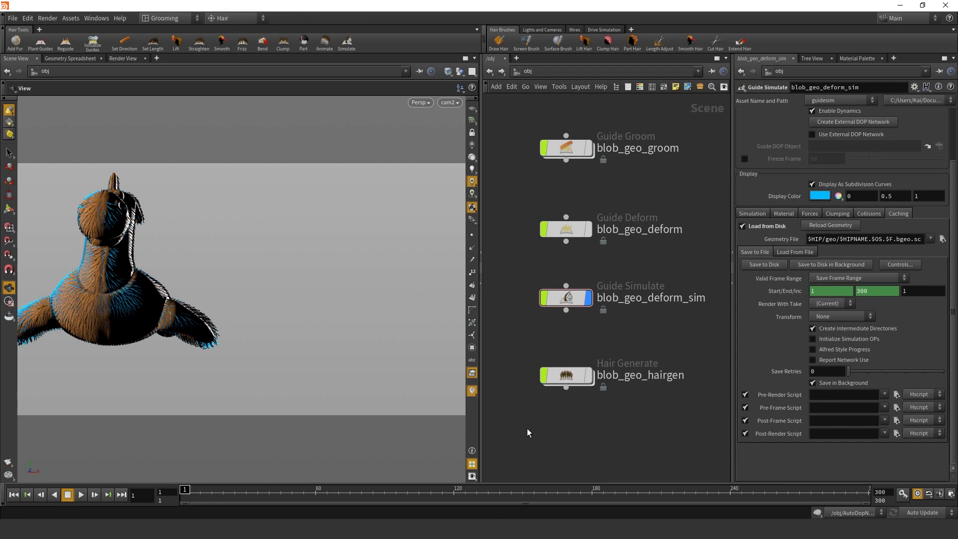
- Play and scrub the early frames of the guide simulation through cam2 to examine how the guides move
key(Up)
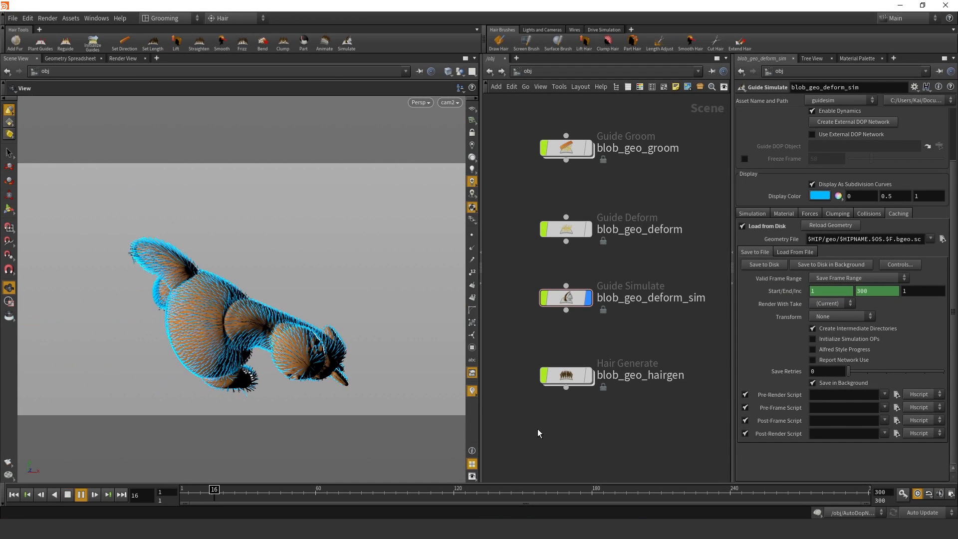
key(Up)
key(Left)
key(Left)
key(Left)
click(250, 488)
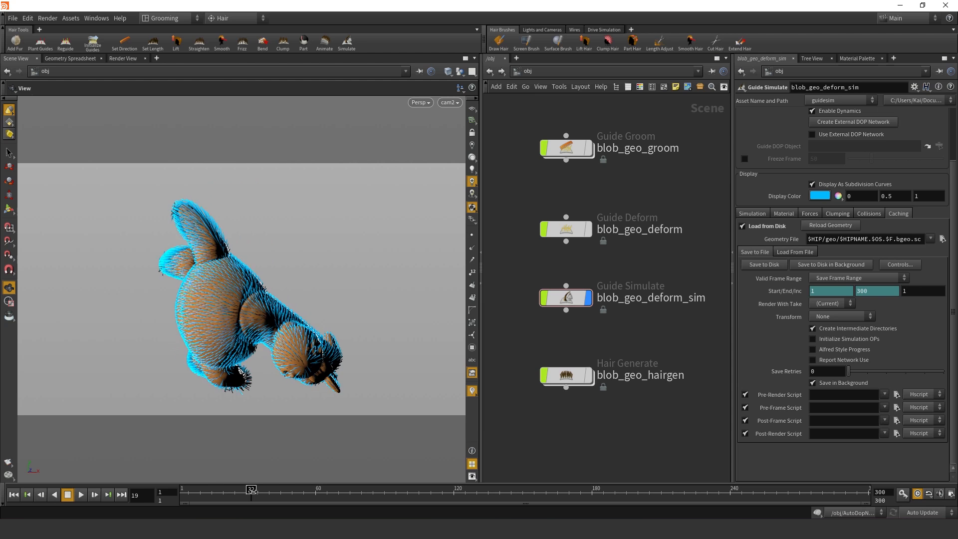
drag(251, 490, 185, 498)
key(Up)
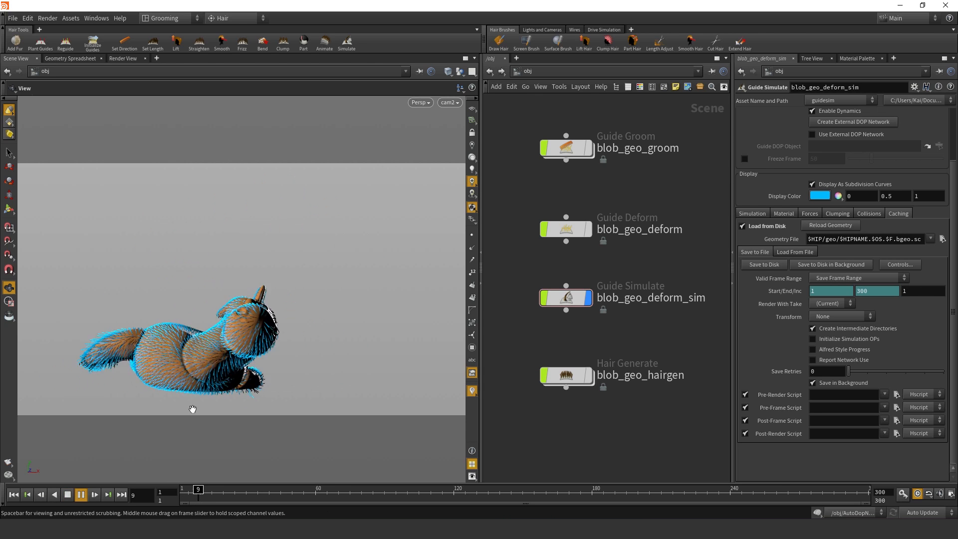
key(Down)
- Display the blob_geo_hairgen hair again together with the simulated guides and examine it from several angles
drag(165, 384, 360, 313)
key(Right)
drag(214, 340, 120, 349)
middle_drag(120, 349, 142, 300)
click(589, 375)
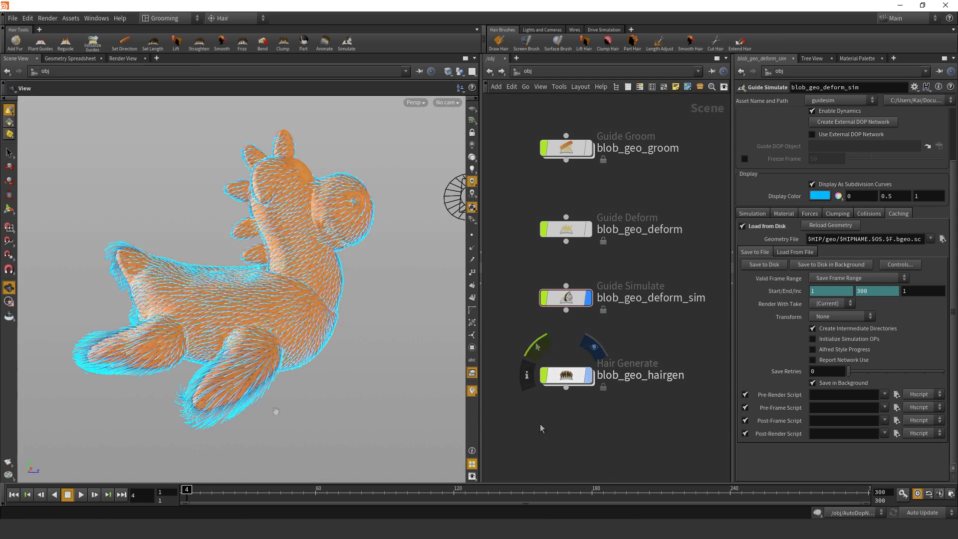
drag(231, 417, 410, 437)
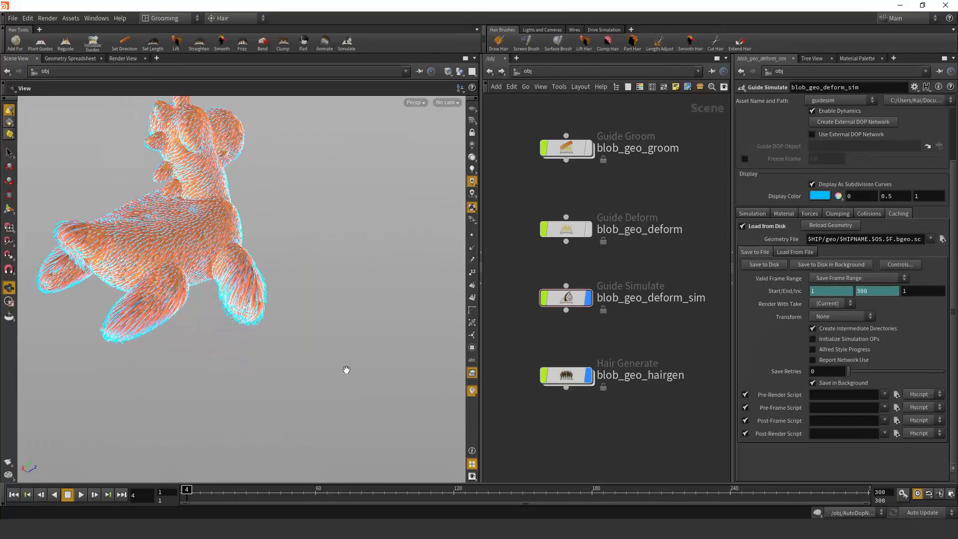
right_drag(346, 369, 402, 284)
drag(298, 320, 291, 331)
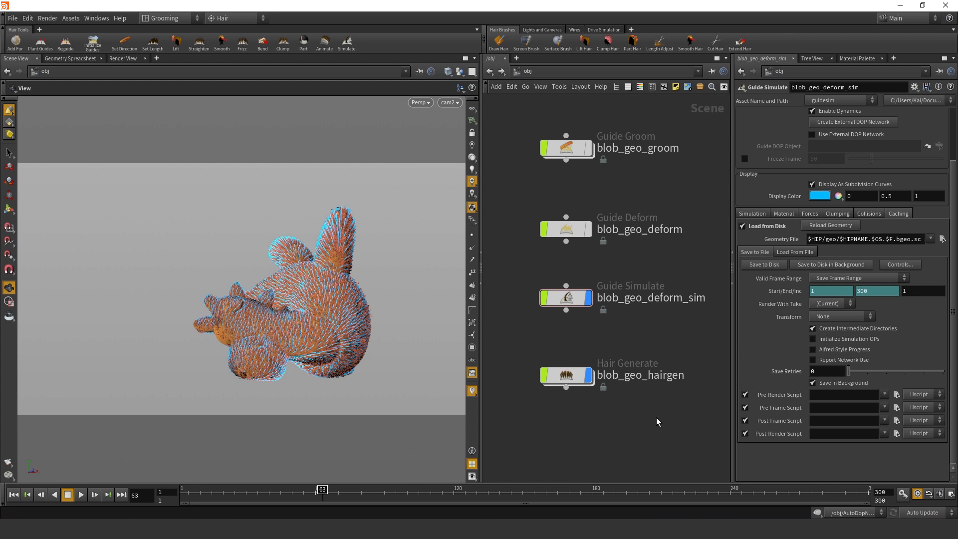
- Examine which groom object blob_geo_hairgen uses and how it relates to the blob_geo_deform_sim node
middle_drag(648, 412, 634, 422)
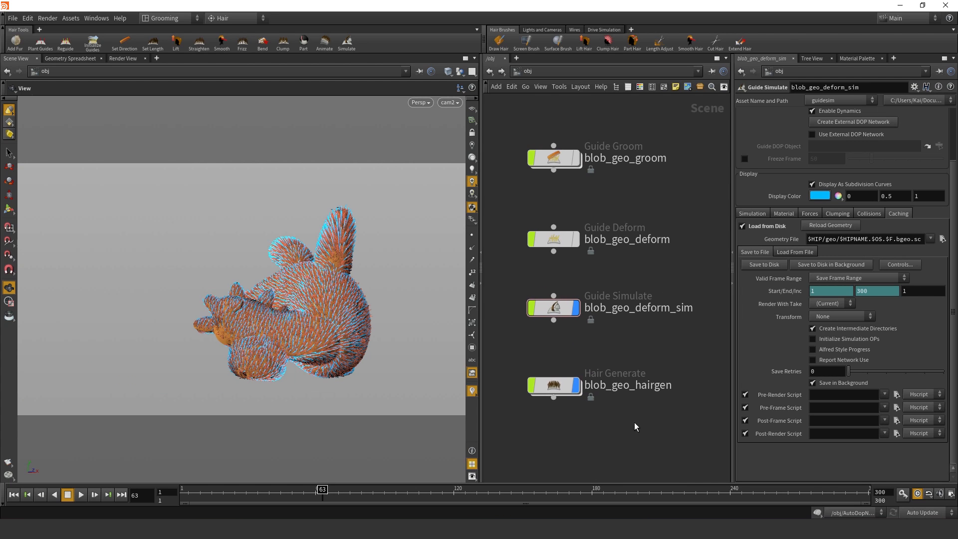
click(553, 389)
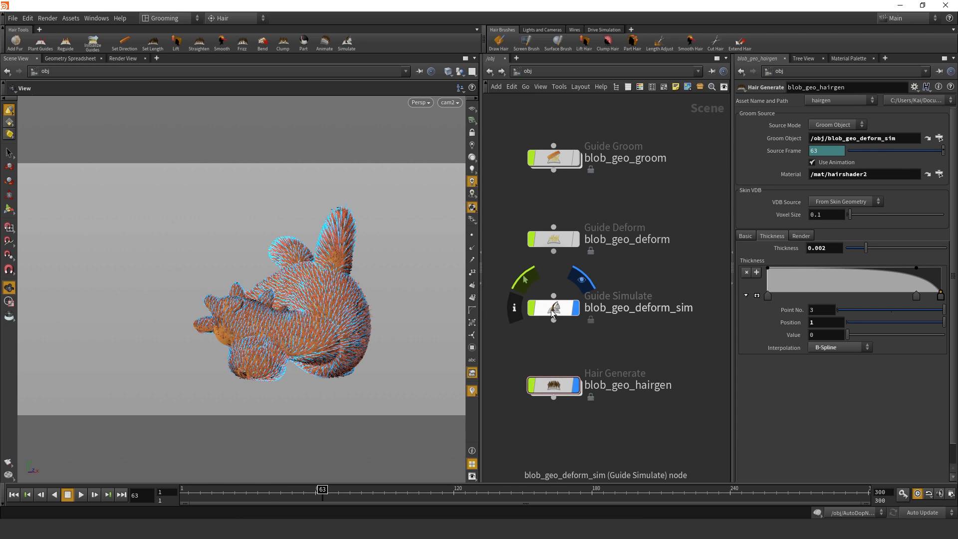
click(558, 383)
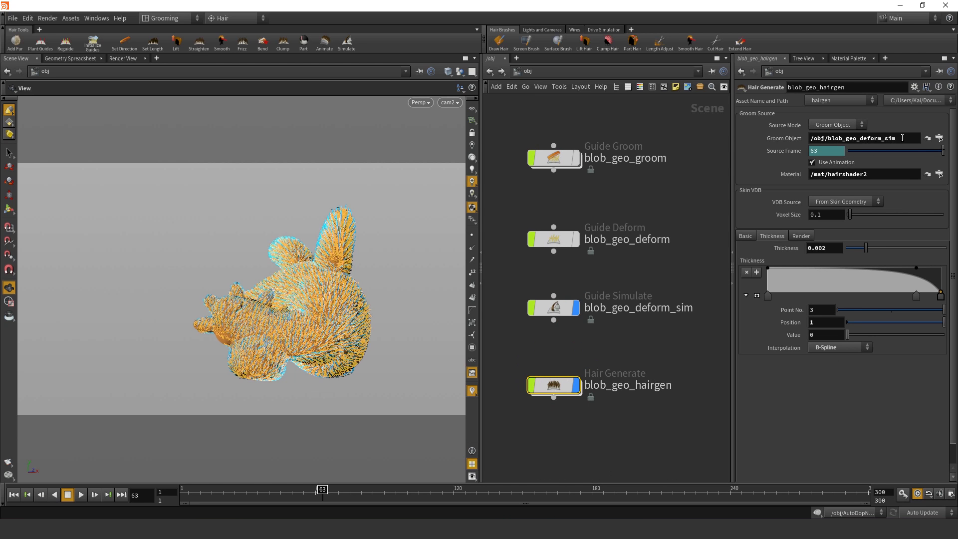
click(666, 360)
mouse_move(543, 309)
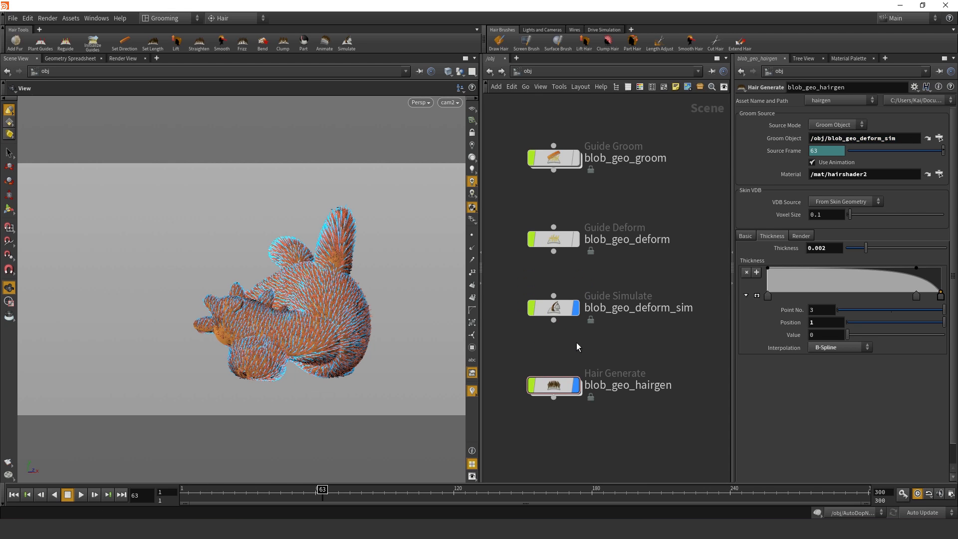
mouse_move(574, 318)
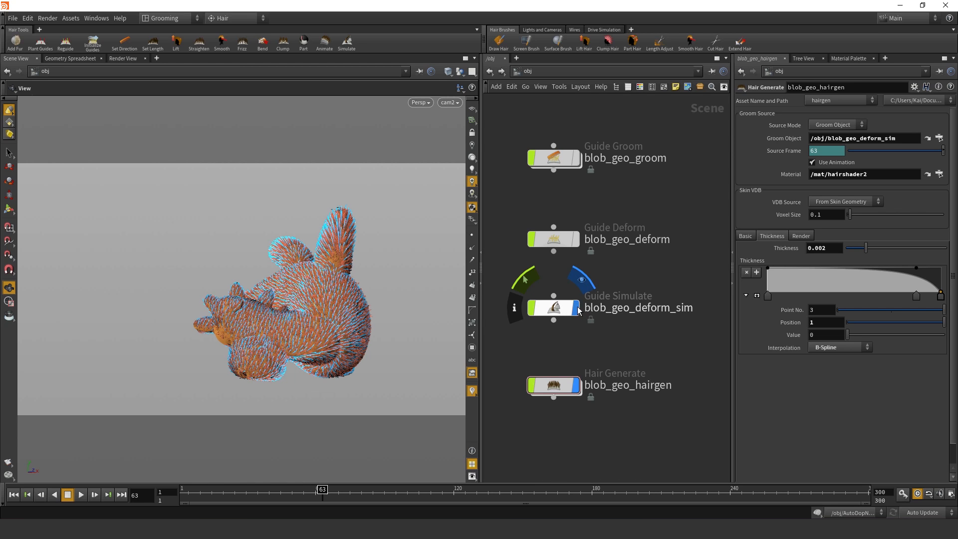
click(577, 309)
click(577, 309)
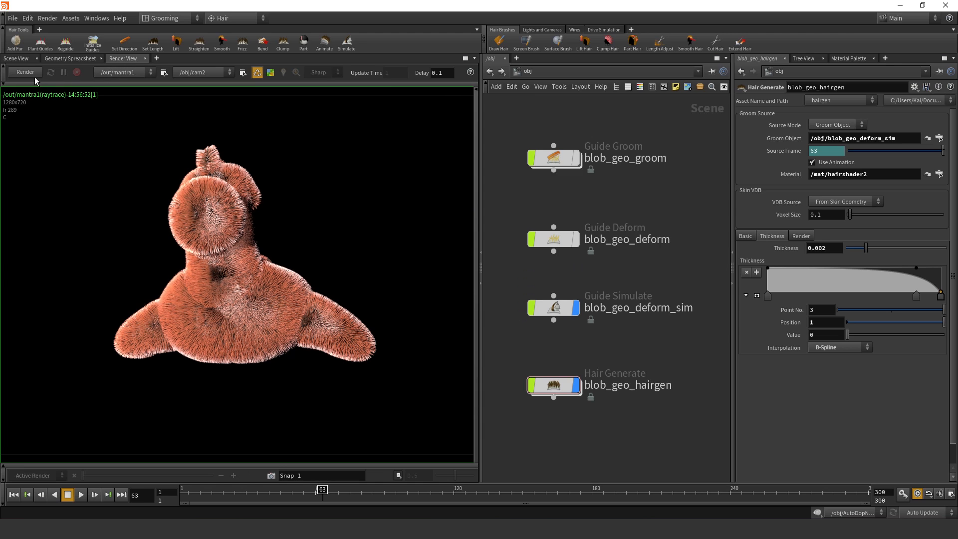
- Render the simulated fur at frame 63 with /out/mantra1 through /obj/cam2
click(123, 58)
click(25, 73)
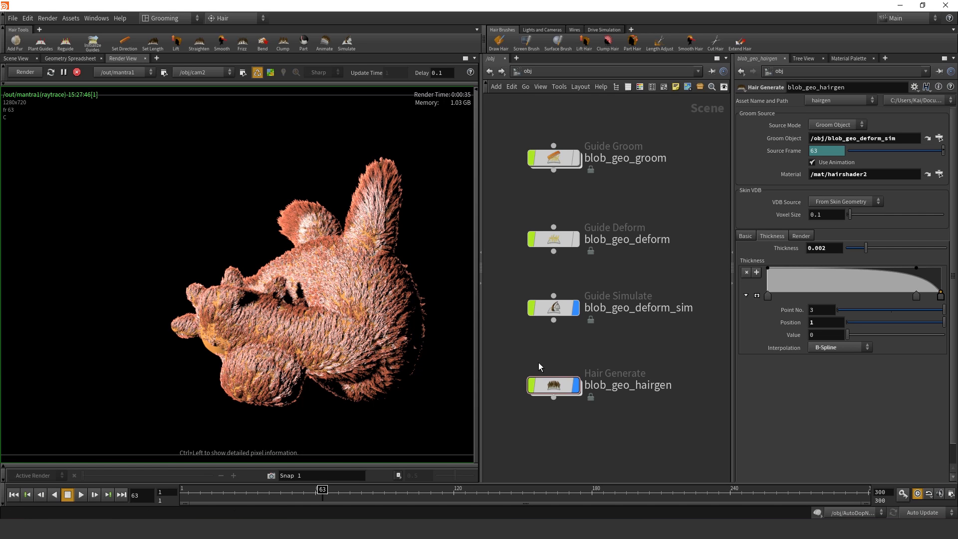
scroll(543, 379, down, 3)
scroll(549, 387, up, 2)
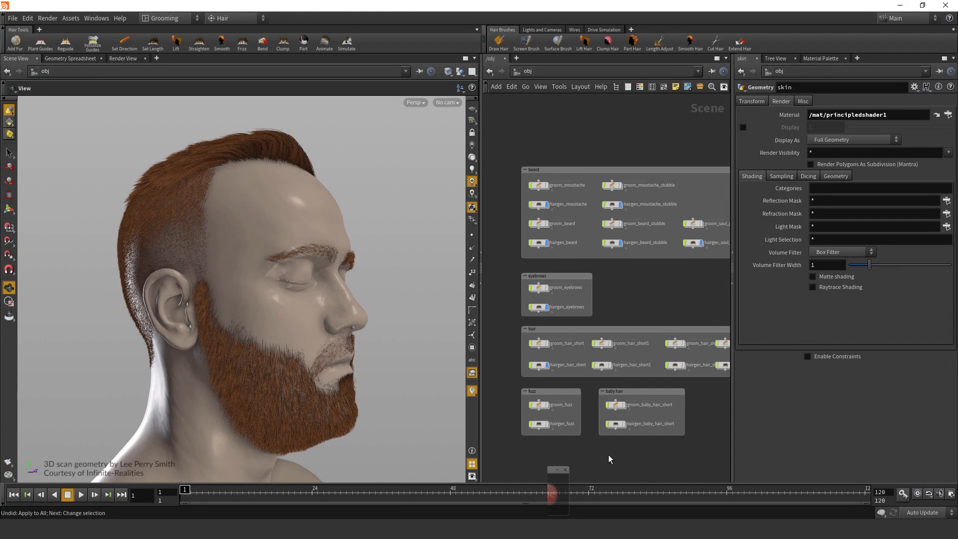
- Select the beard hair and afterwards the eyebrow hair on the head to identify their Hair Generate nodes
middle_drag(608, 455, 607, 459)
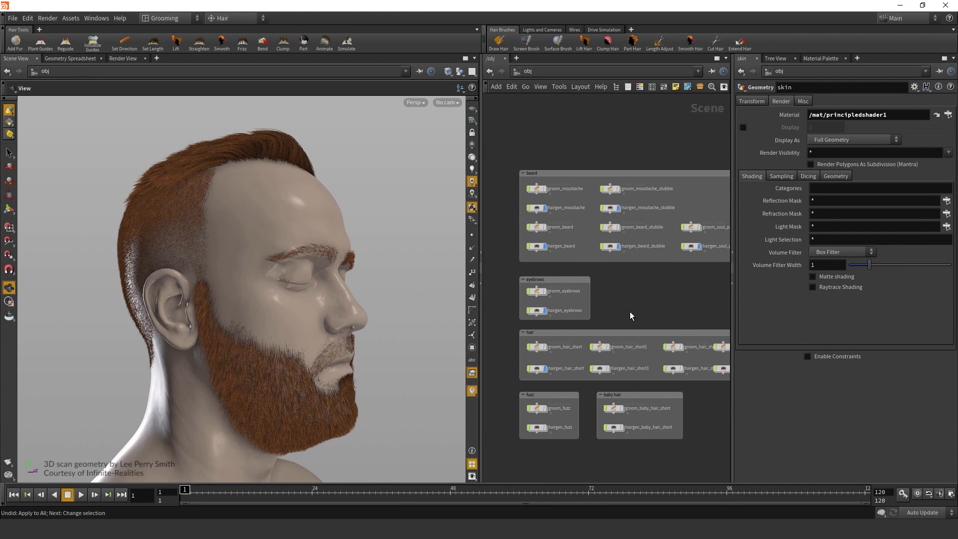
middle_drag(629, 314, 607, 311)
key(s)
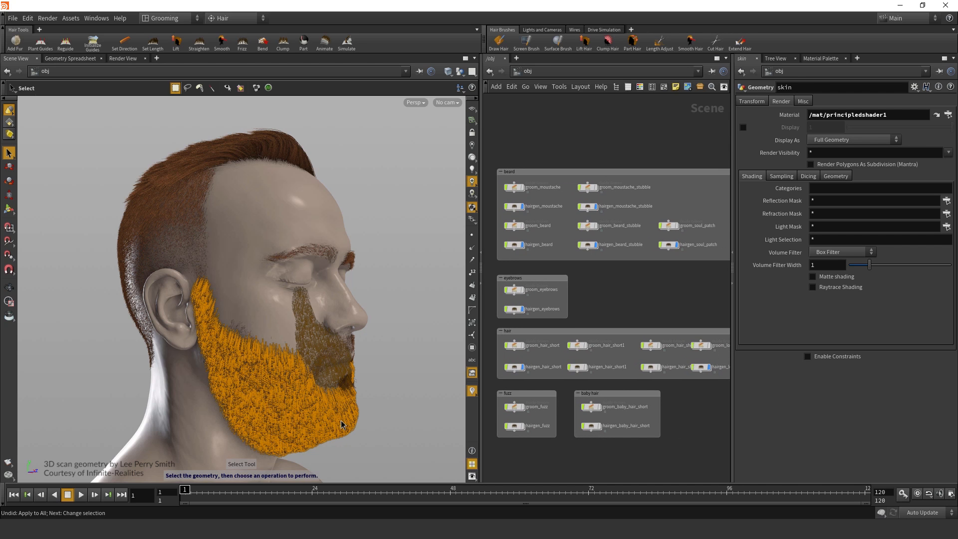
click(362, 376)
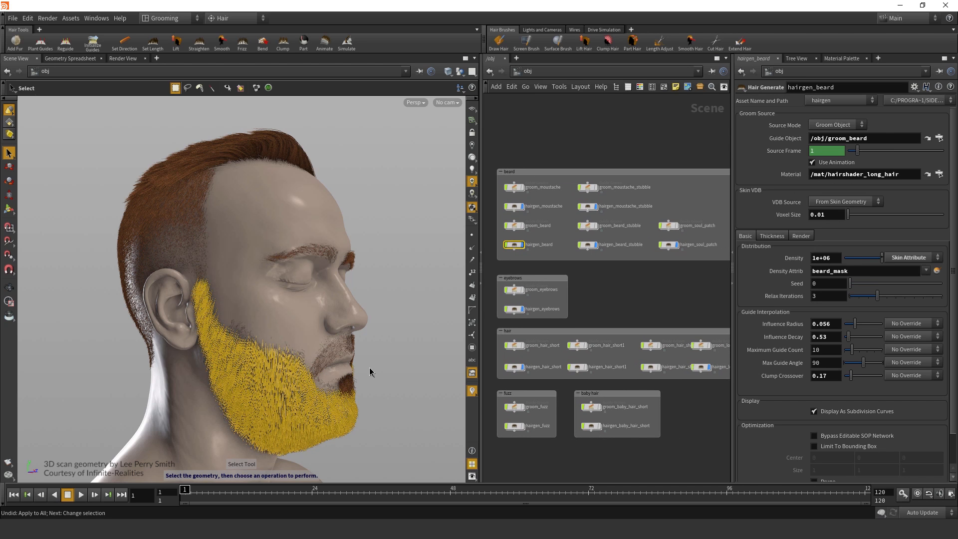
click(354, 253)
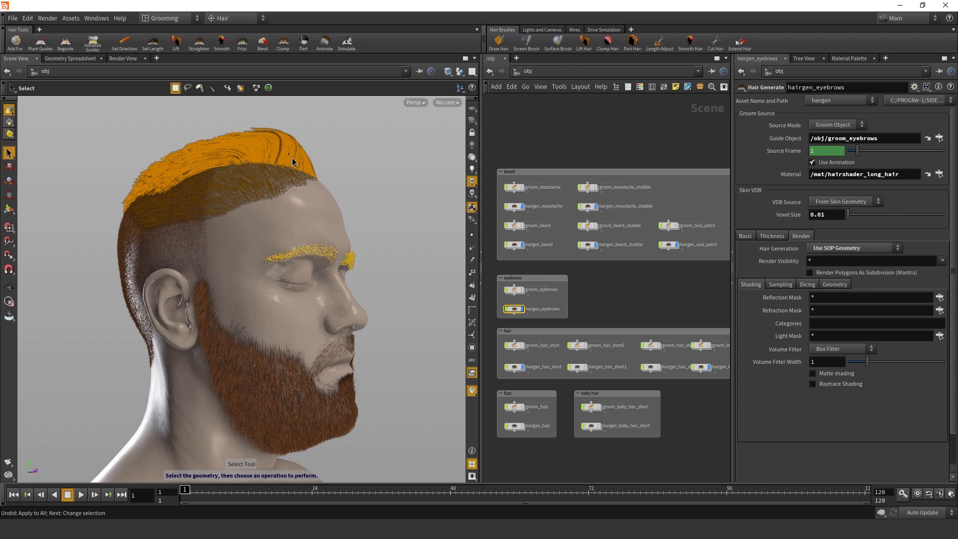
key(Escape)
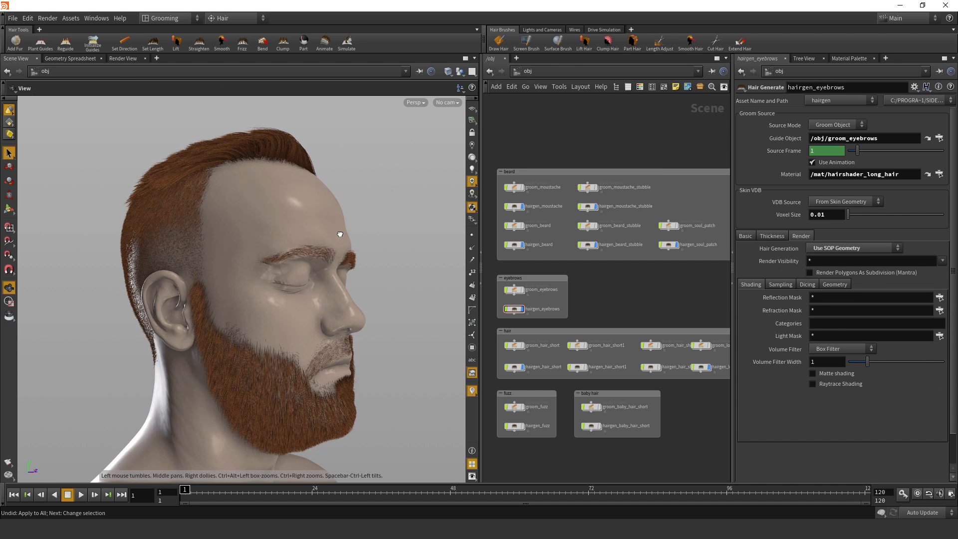
- Examine the eyebrow hair on the head from the front and close up, highlighting it with the Select tool
drag(340, 234, 298, 241)
key(s)
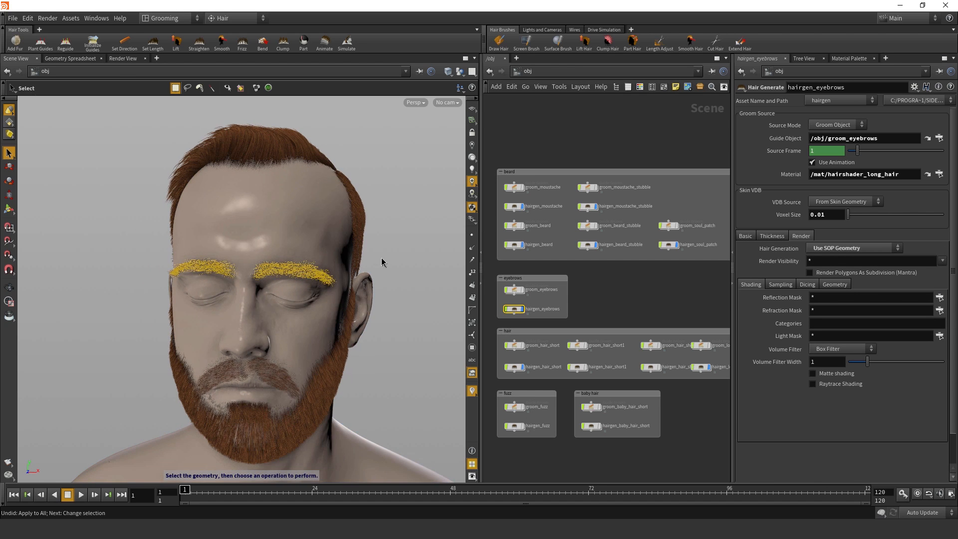
key(Escape)
scroll(265, 260, up, 5)
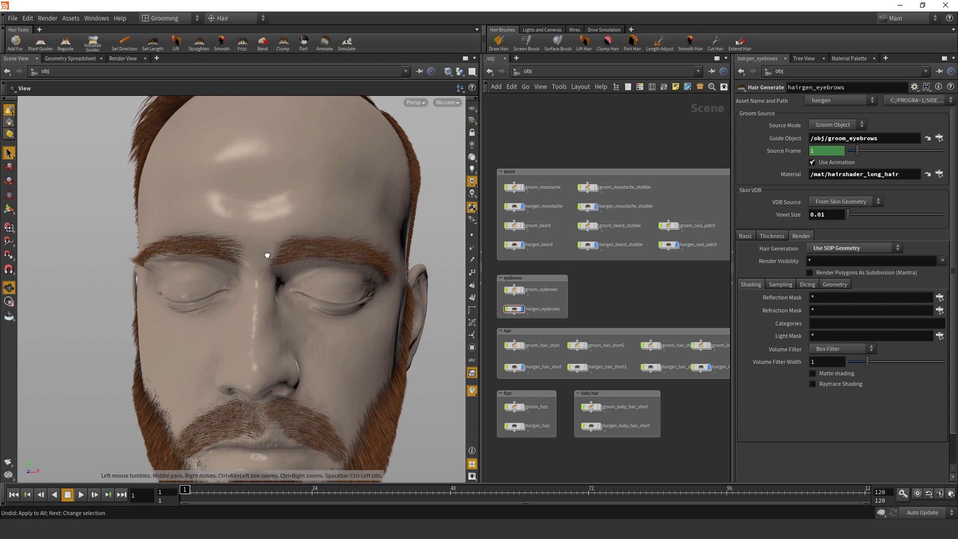
mouse_move(267, 255)
mouse_down()
mouse_move(261, 278)
mouse_move(278, 265)
mouse_up()
key(s)
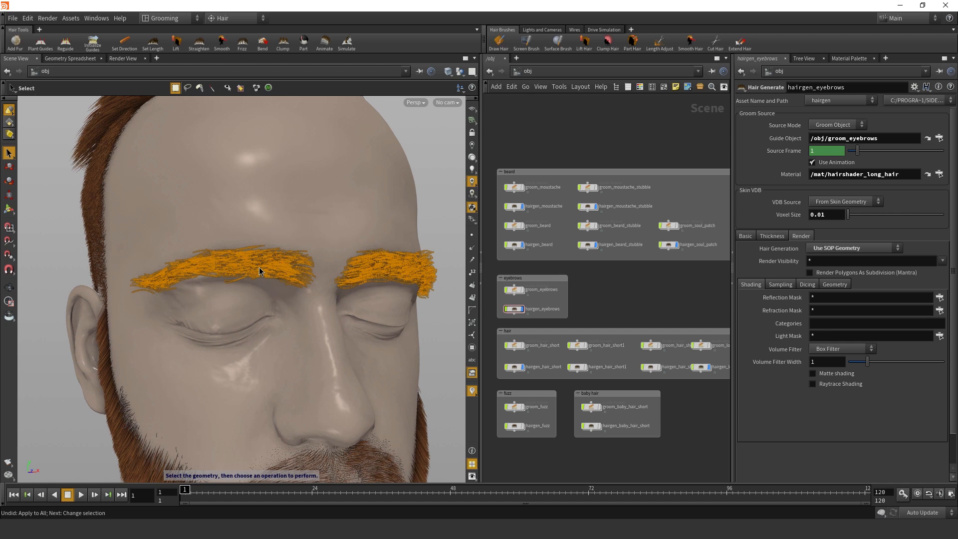
click(452, 254)
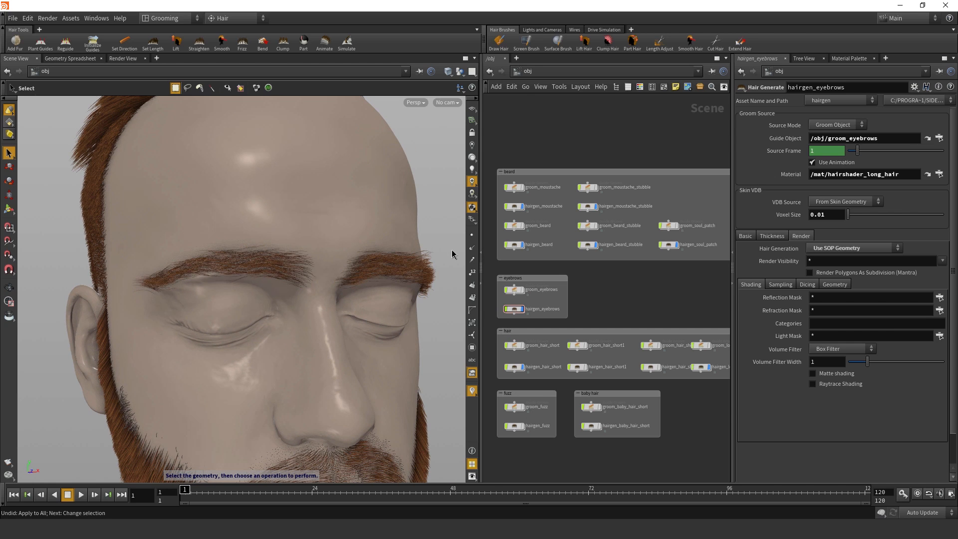
- Examine the hair, beard and eyebrows on the head from the side and from the front
click(433, 278)
alt+right_drag(391, 258, 289, 284)
alt+drag(289, 284, 399, 299)
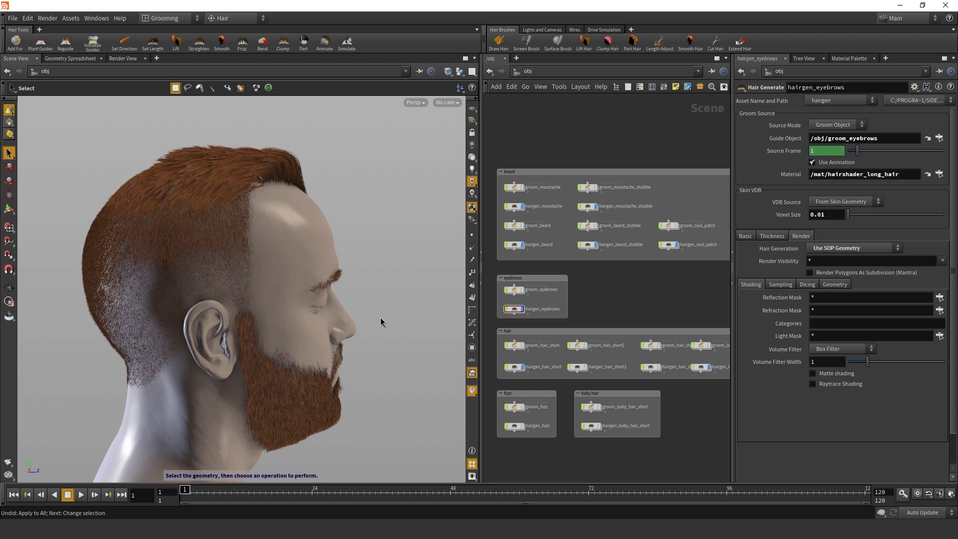
alt+drag(372, 306, 265, 351)
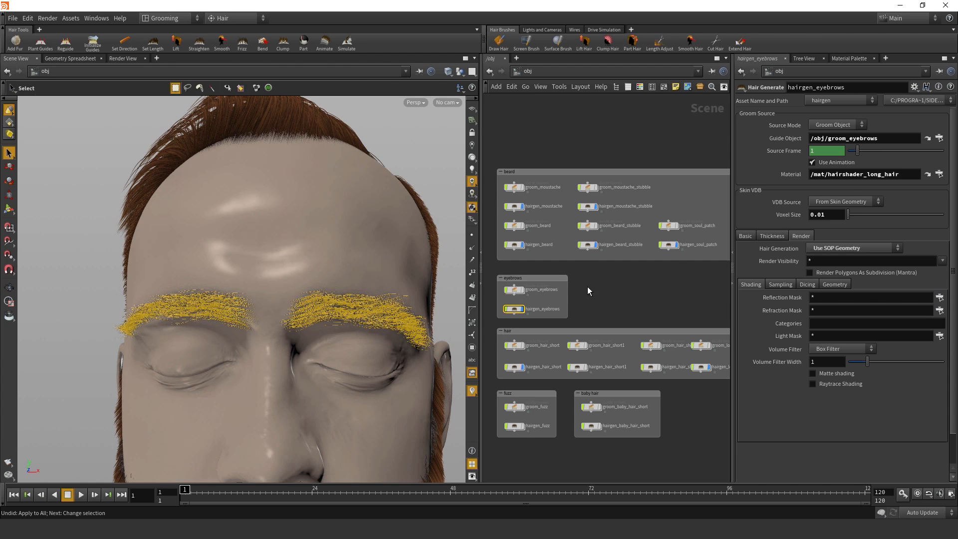
- Compare the rest skin source paths of the groom_eyebrows, groom_beard_stubble, groom_beard and groom_soul_patch nodes
click(514, 289)
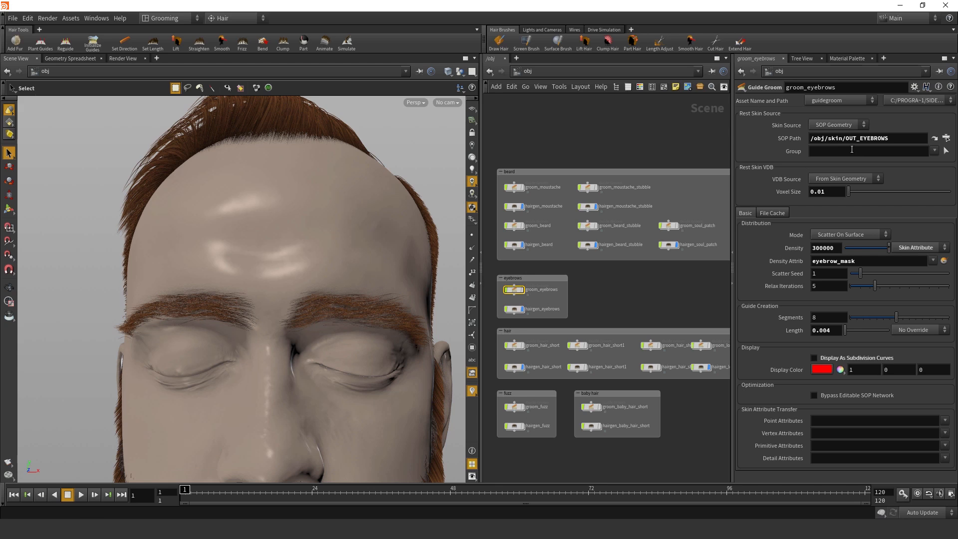
drag(846, 139, 915, 138)
click(891, 122)
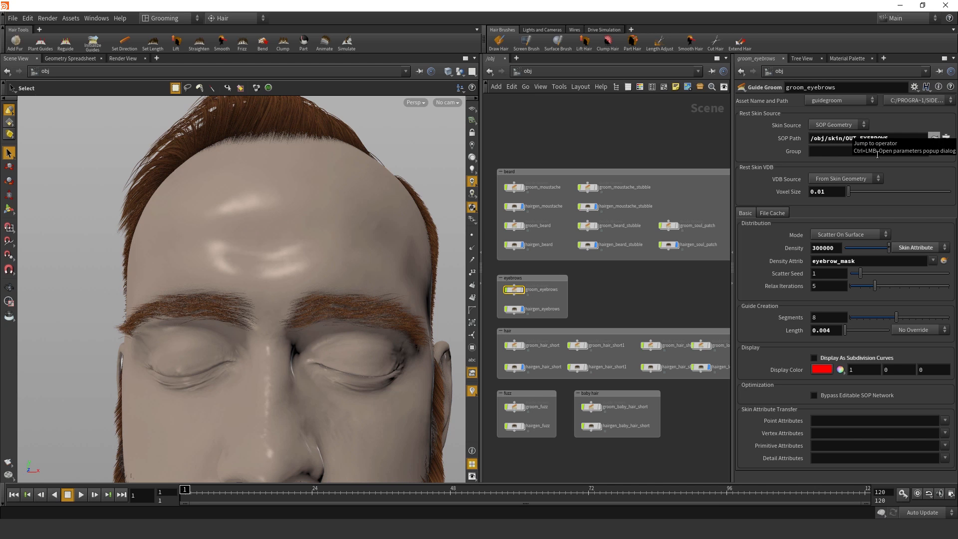
click(587, 225)
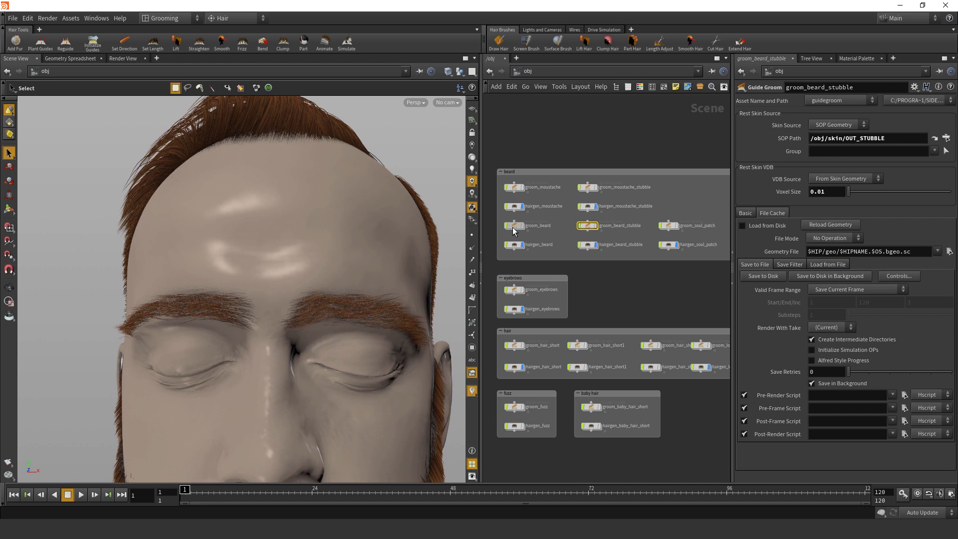
click(513, 226)
click(666, 226)
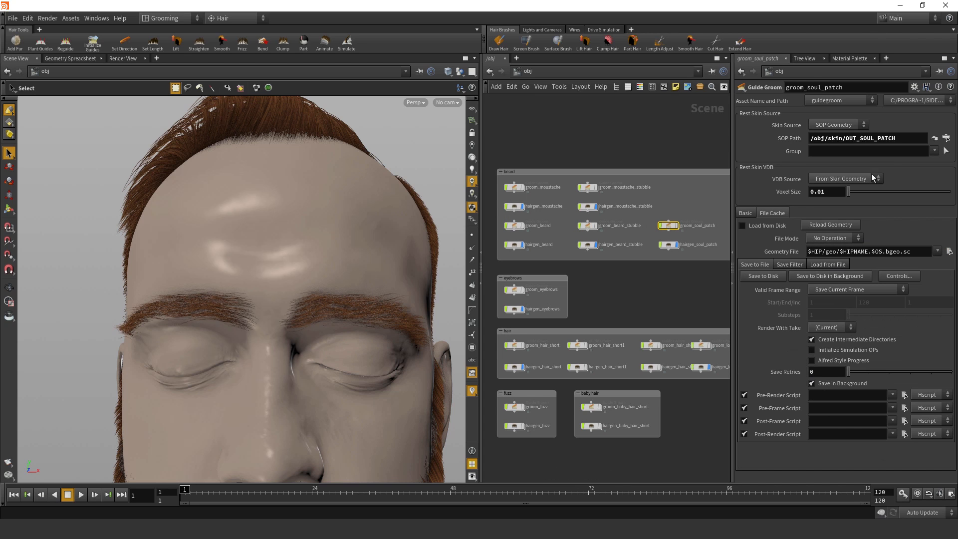
click(514, 290)
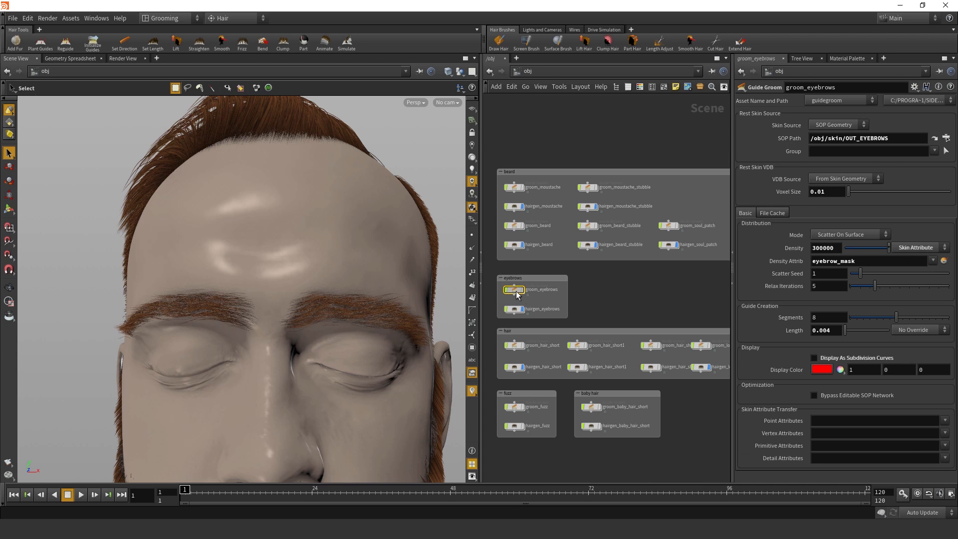
- Follow the SOP path of groom_eyebrows to OUT_EYEBROWS in the skin network and examine the eyebrow mask nodes feeding it
click(935, 138)
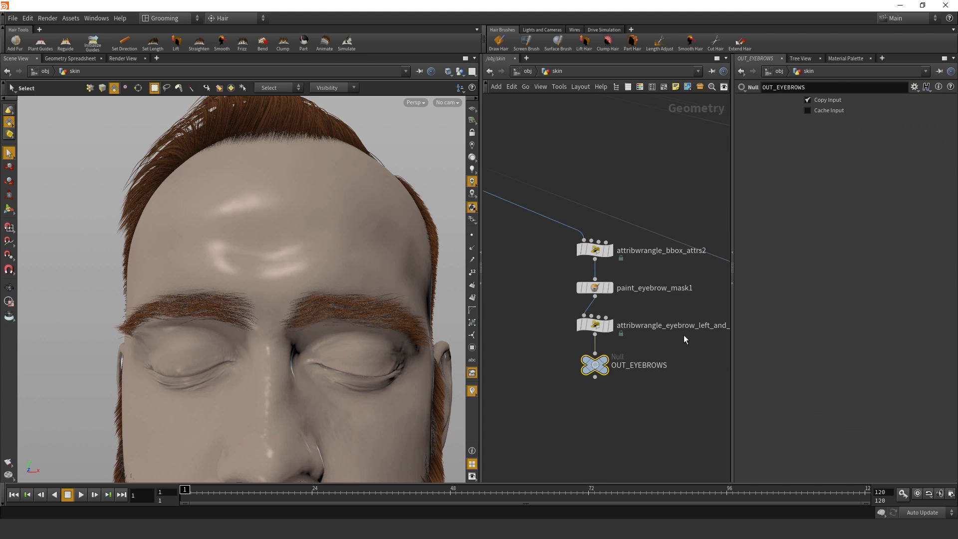
scroll(594, 396, up, 5)
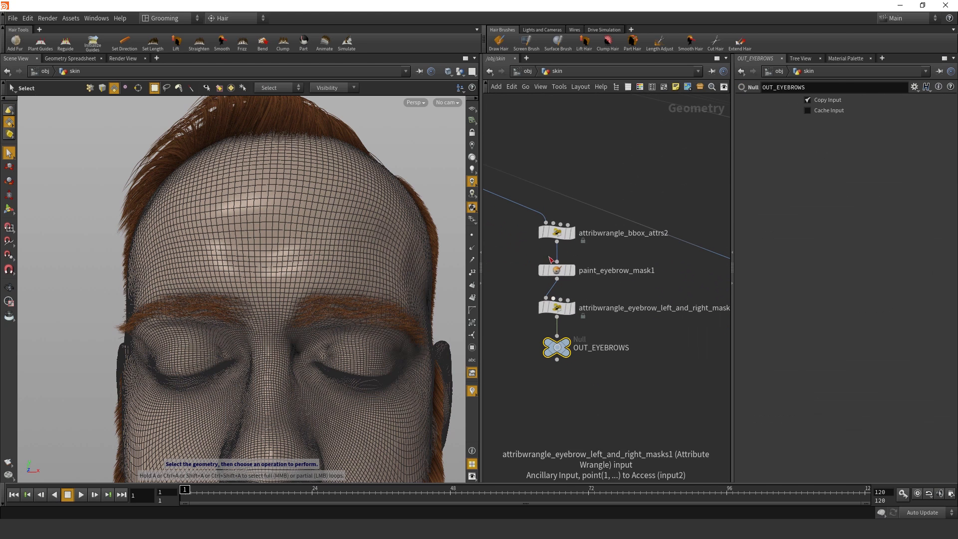
mouse_move(556, 313)
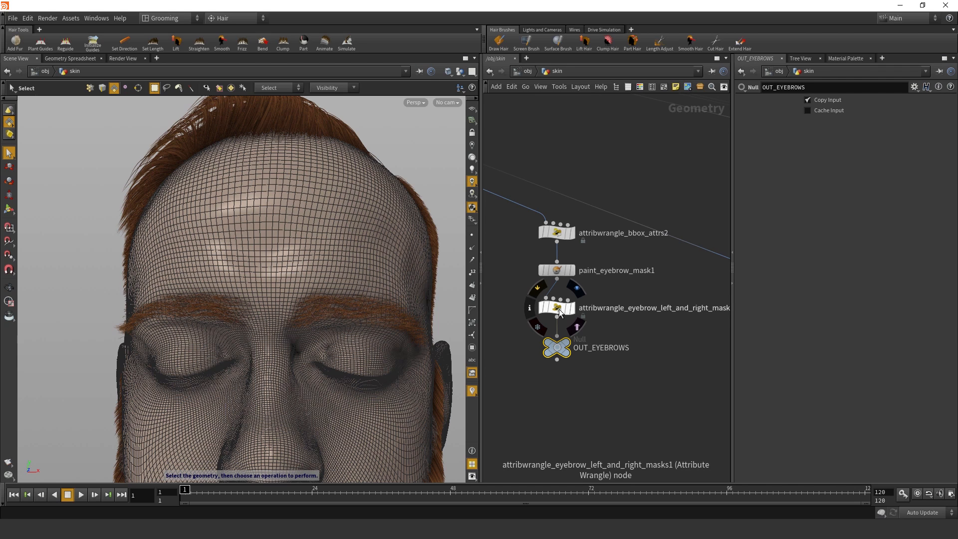
scroll(532, 364, down, 2)
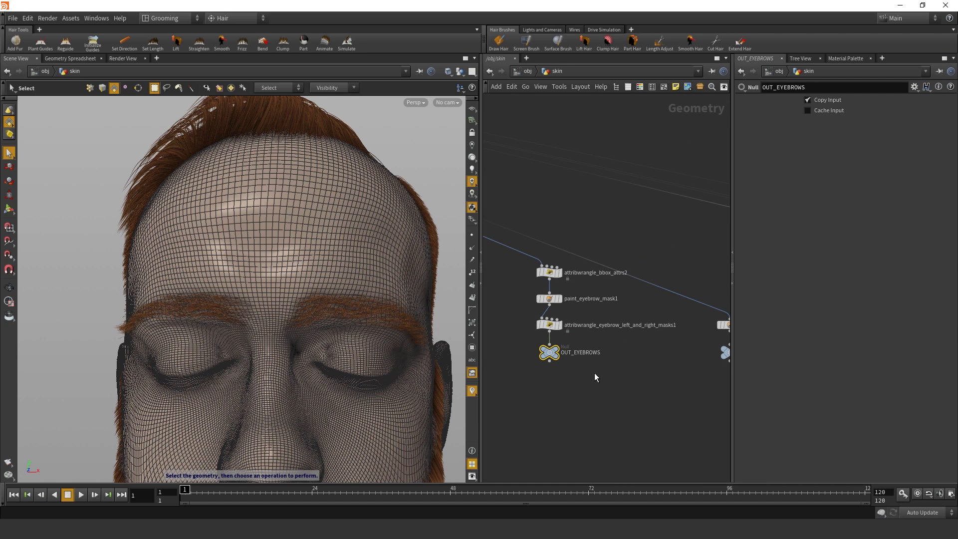
middle_drag(632, 377, 544, 370)
middle_drag(620, 368, 491, 367)
middle_drag(570, 366, 788, 347)
scroll(564, 348, down, 3)
middle_drag(547, 353, 632, 367)
scroll(612, 354, up, 3)
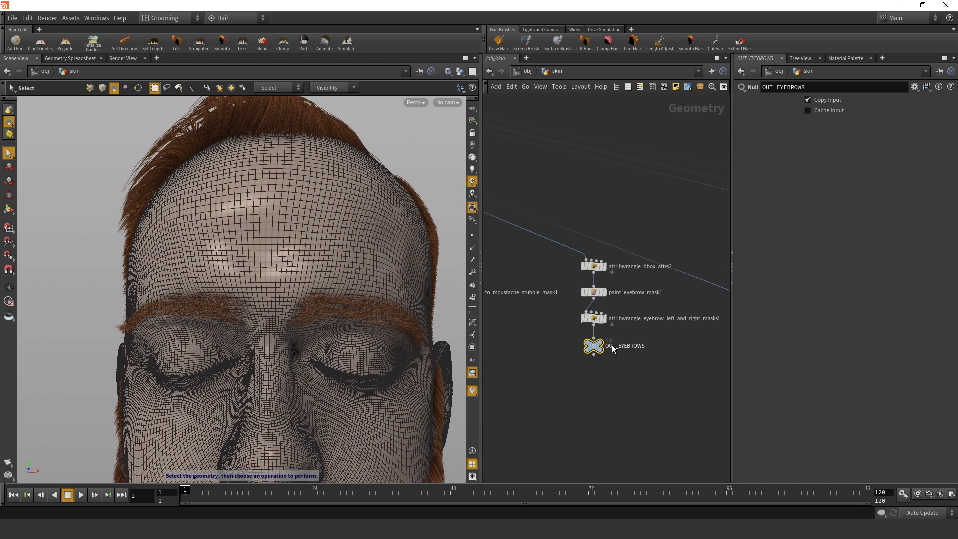
middle_drag(610, 388, 589, 395)
scroll(537, 410, down, 1)
scroll(590, 397, up, 1)
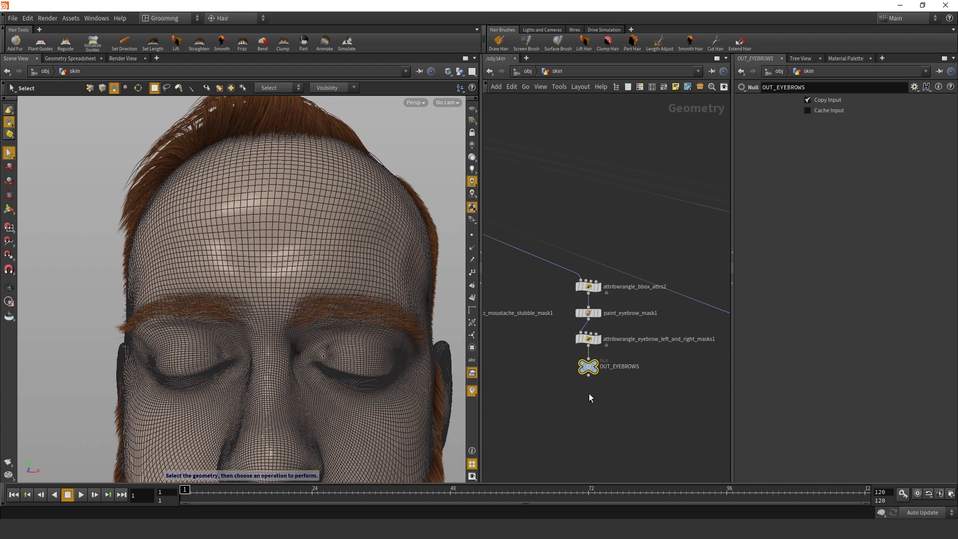
mouse_move(585, 367)
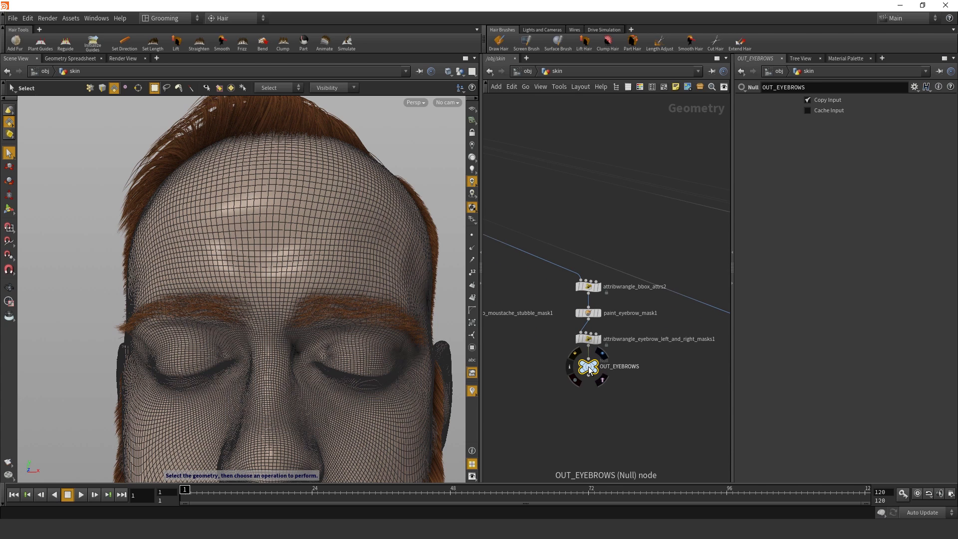
mouse_move(594, 338)
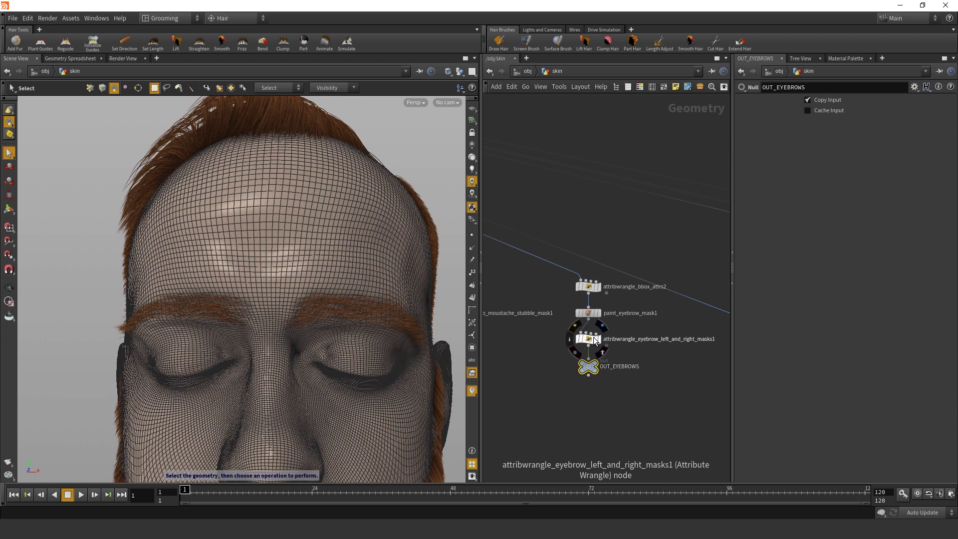
- Clear the node selection and examine how the skin network branches into separate mask chains, including the eyebrow left and right mask wrangle
click(654, 408)
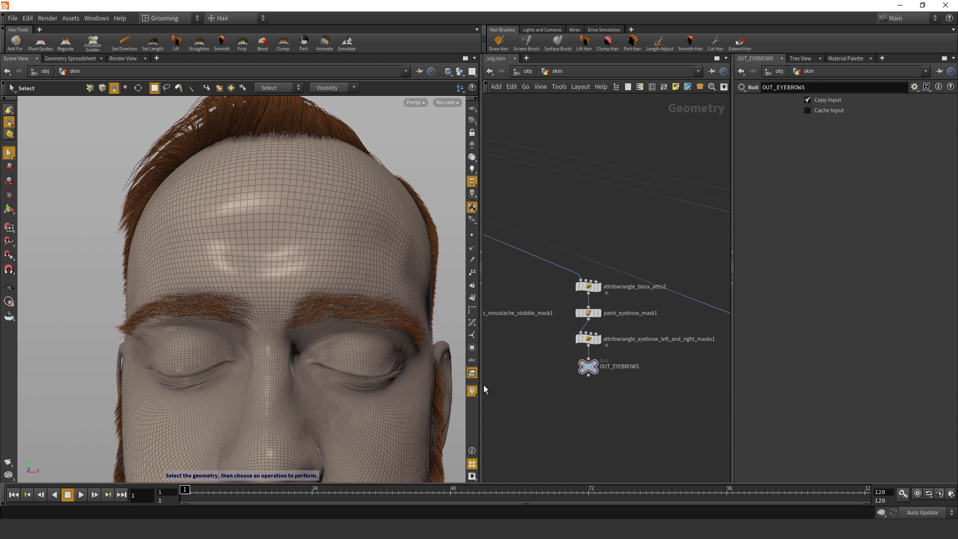
key(Escape)
scroll(562, 348, down, 3)
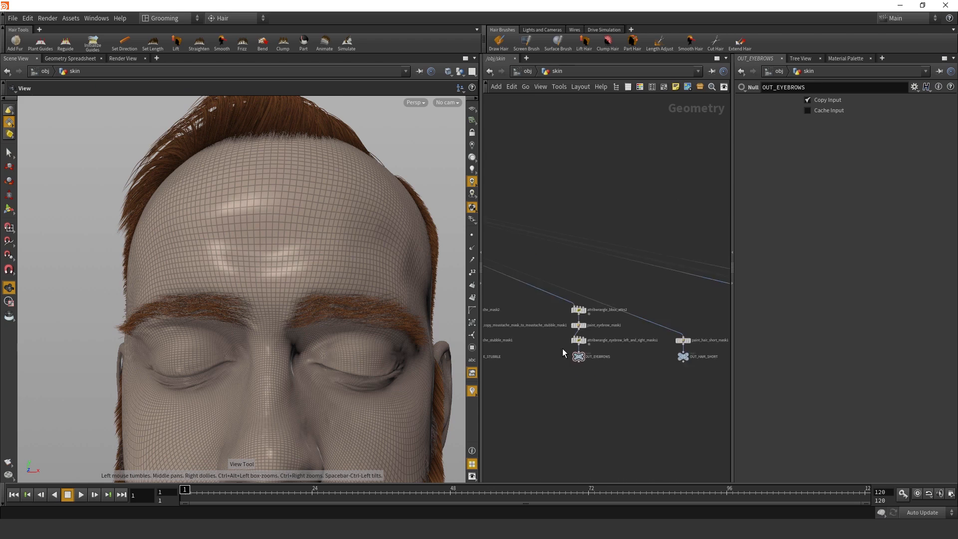
scroll(562, 348, down, 5)
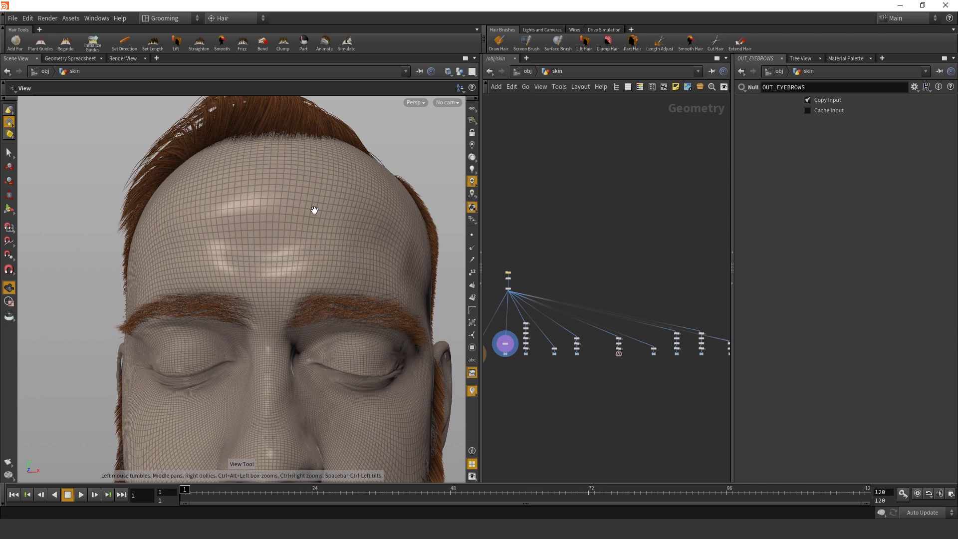
key(f)
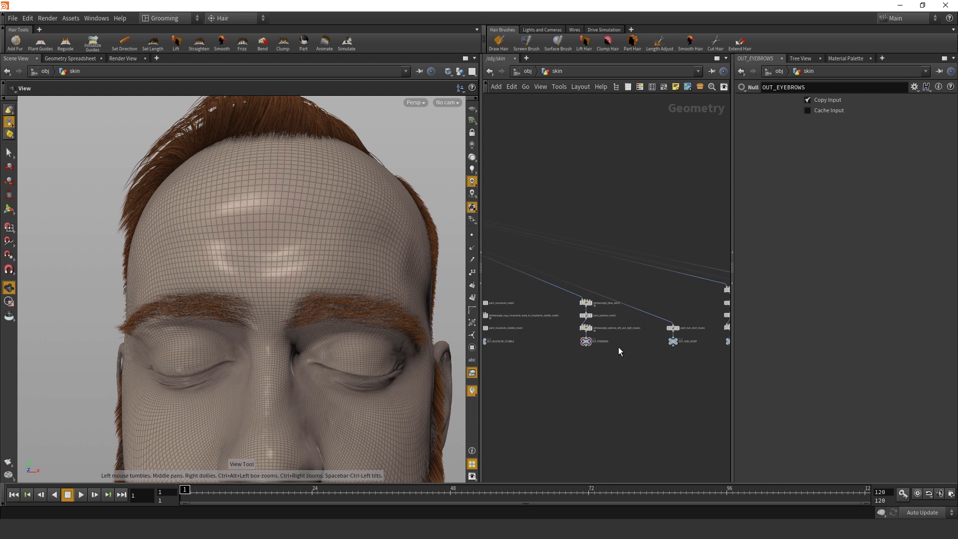
scroll(606, 340, up, 2)
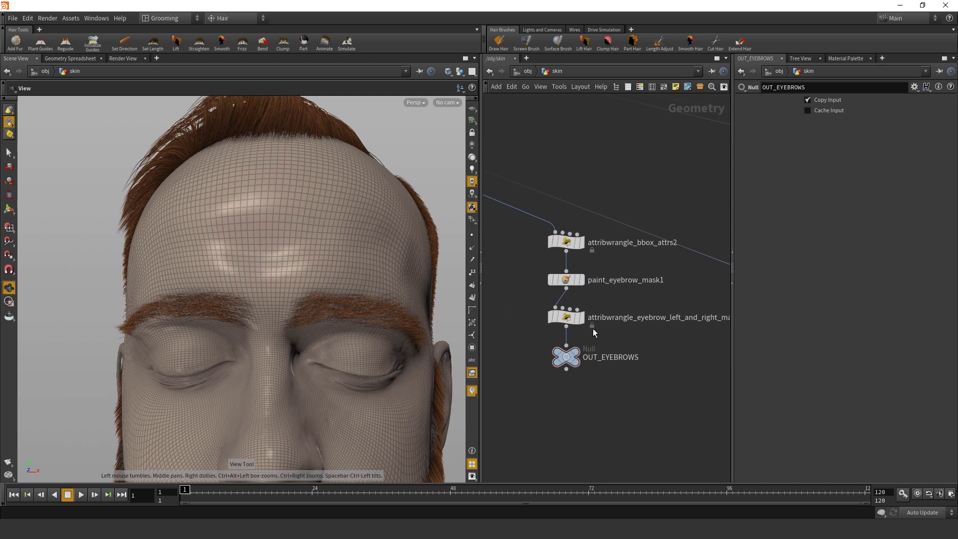
mouse_move(551, 315)
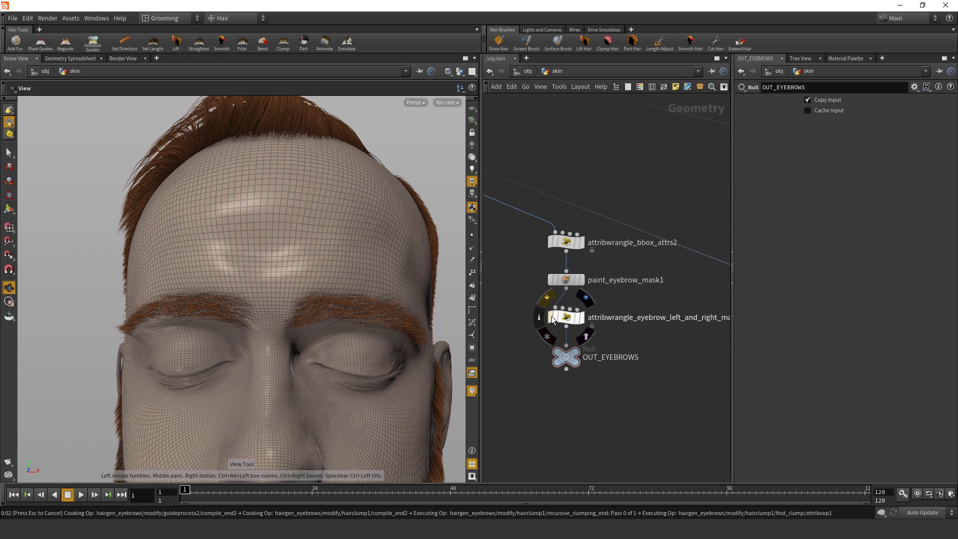
click(551, 316)
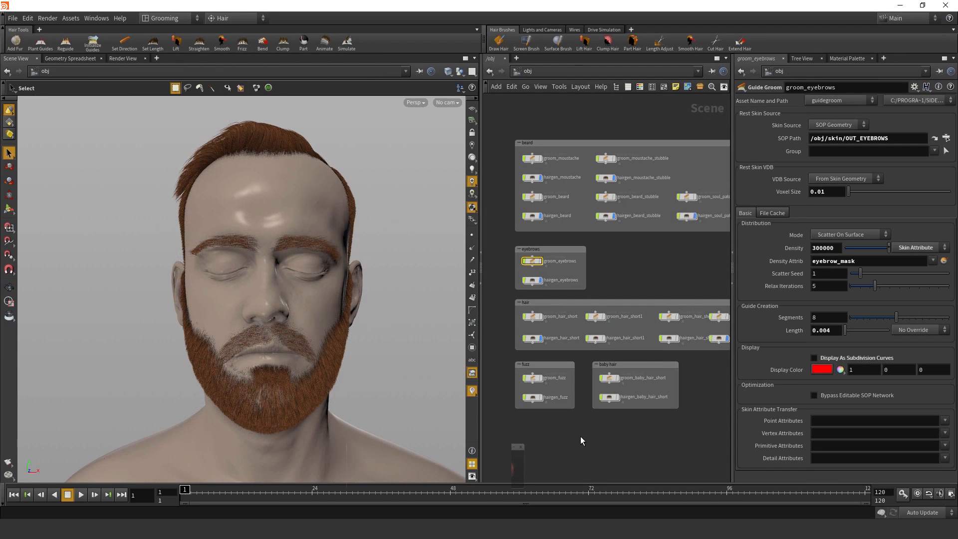
- Select the eyebrow hair on the head, jump into its guides network, and return to the hairgen_eyebrows object
click(289, 243)
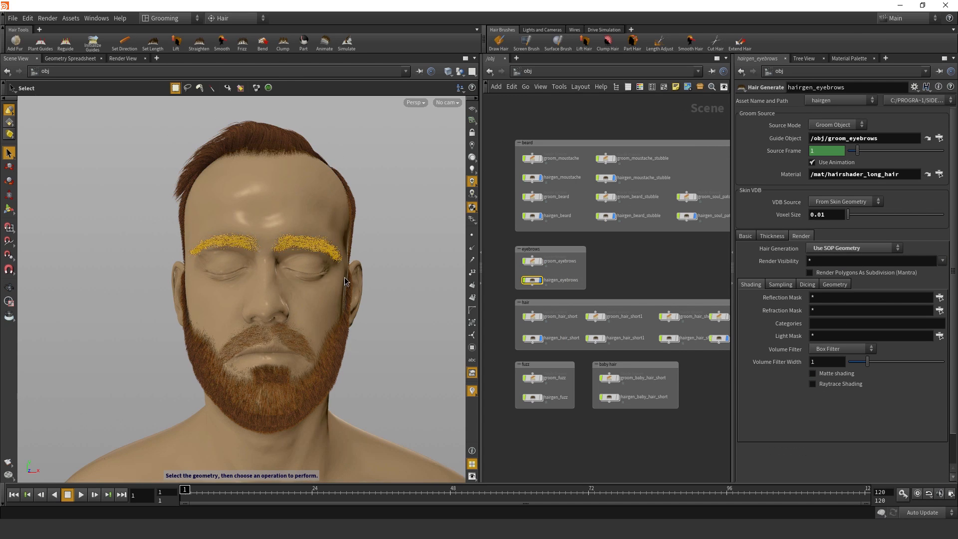
key(c)
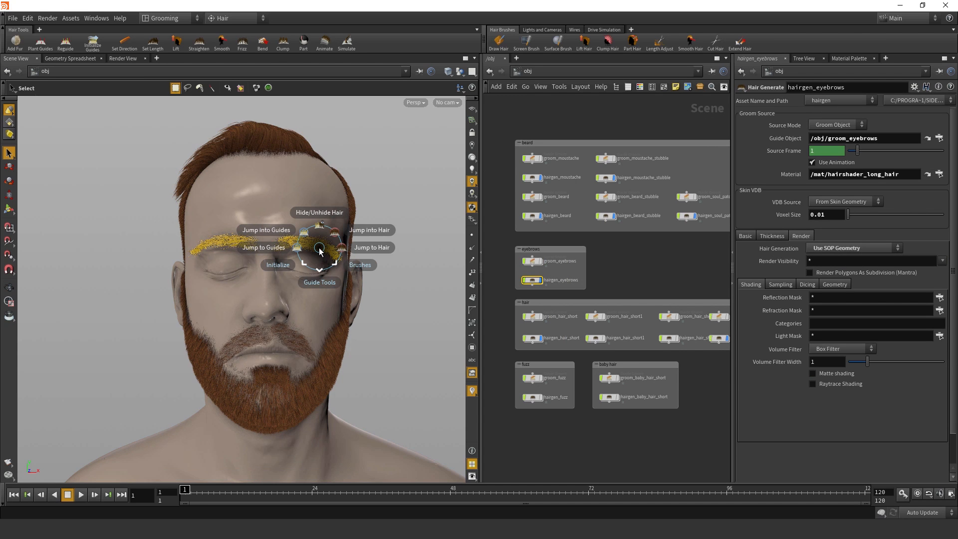
click(274, 230)
key(c)
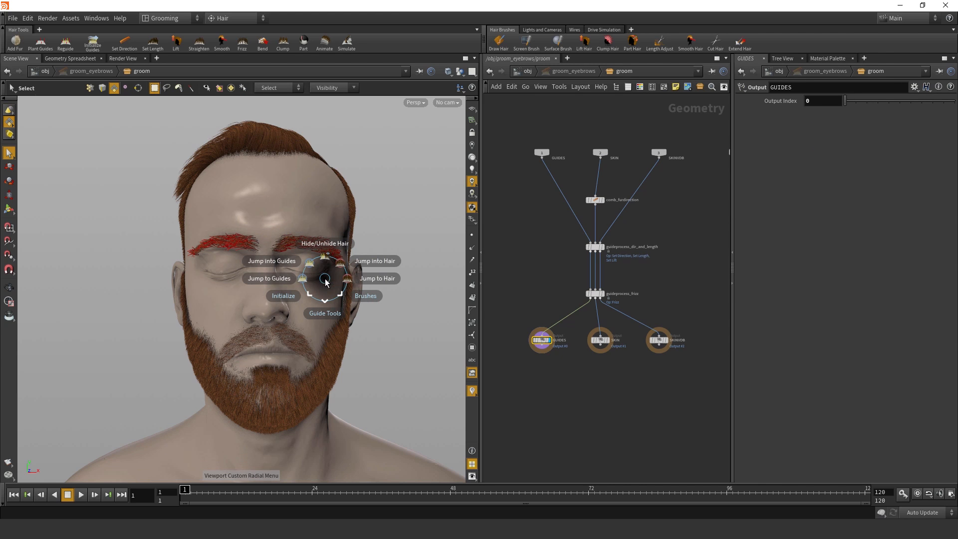
click(379, 282)
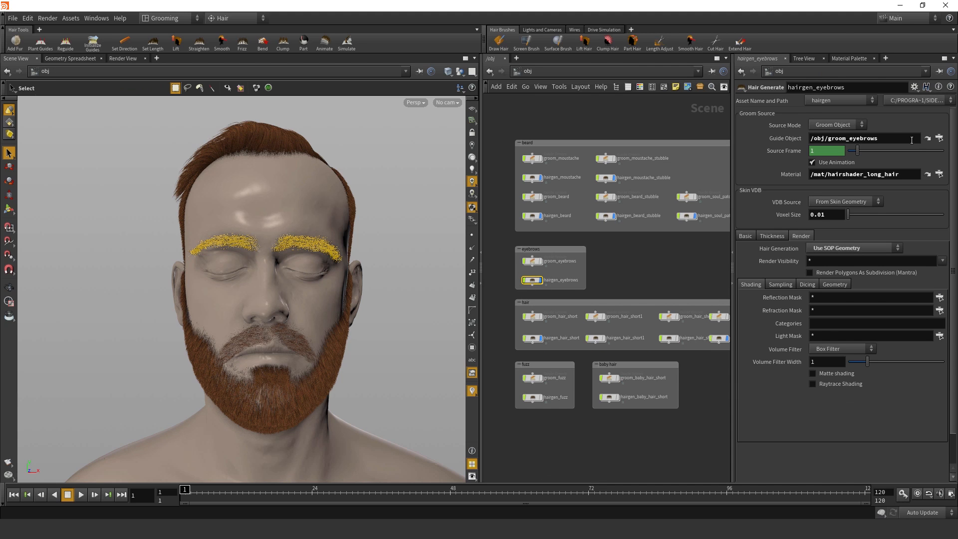
- Jump from the eyebrow hair to its guide object groom_eyebrows and back to hairgen_eyebrows
key(c)
click(216, 300)
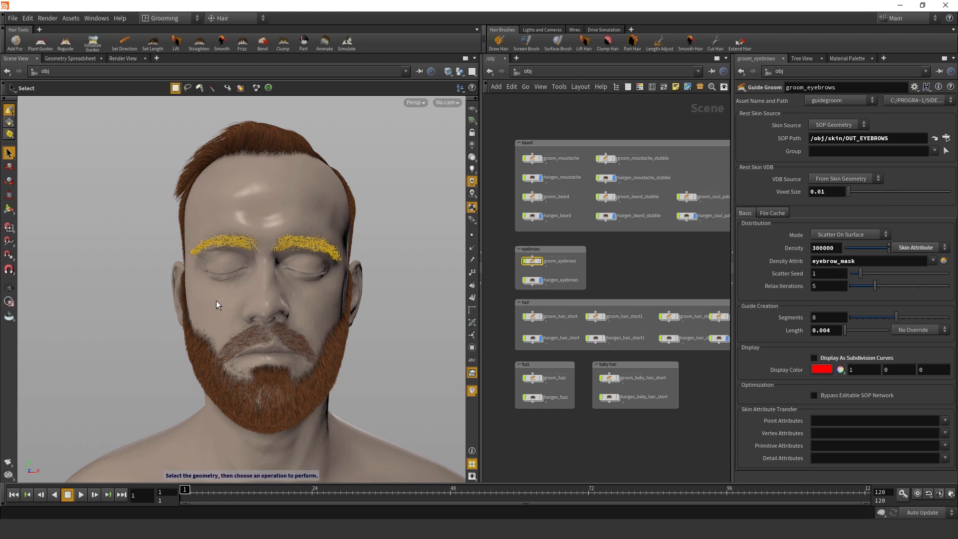
click(368, 287)
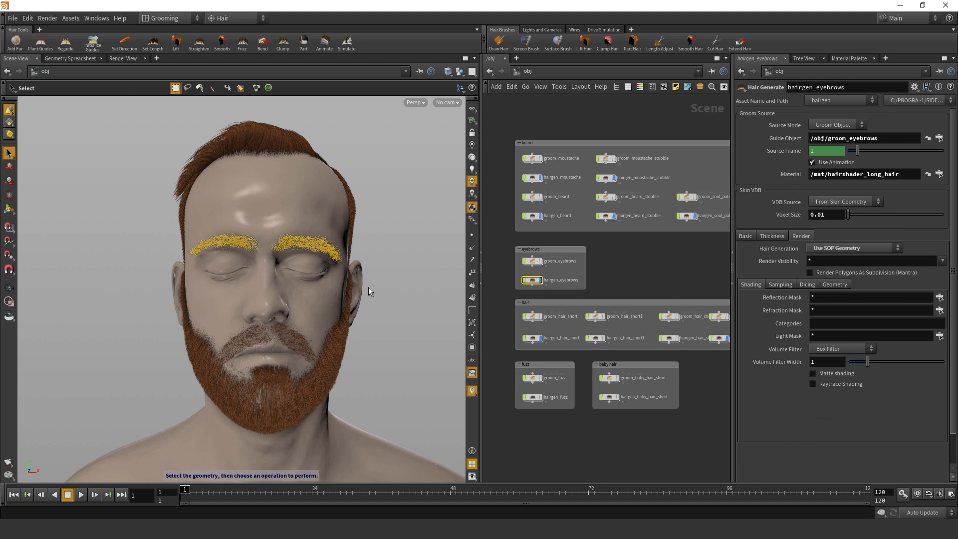
- Jump into the eyebrow guides network, across into the hairgen_eyebrows modify network, and back into the guides
key(c)
click(310, 253)
key(c)
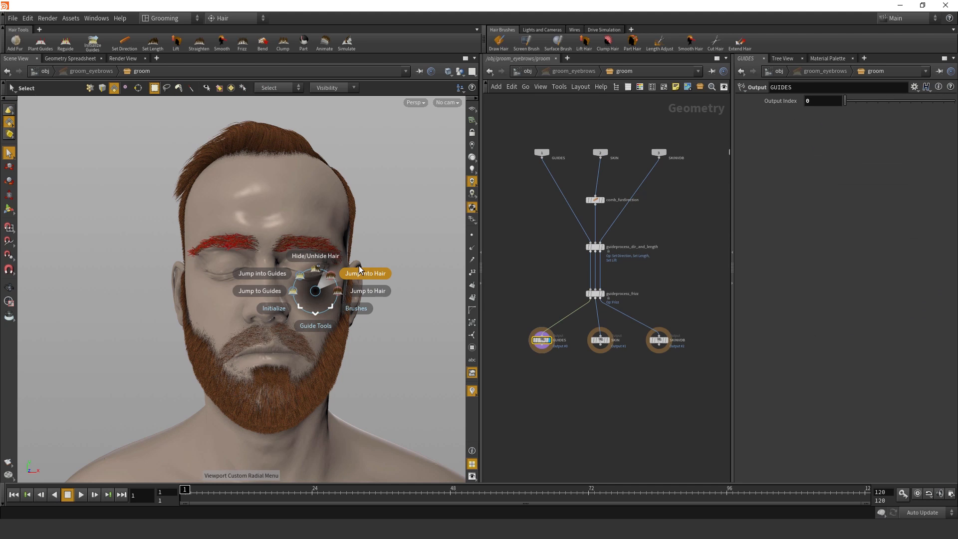
click(359, 266)
key(c)
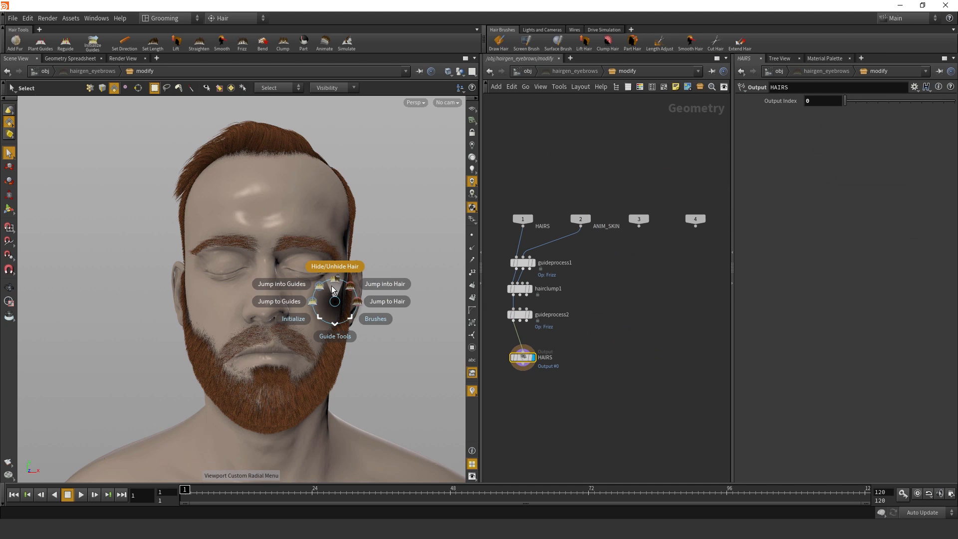
click(288, 267)
key(c)
click(290, 191)
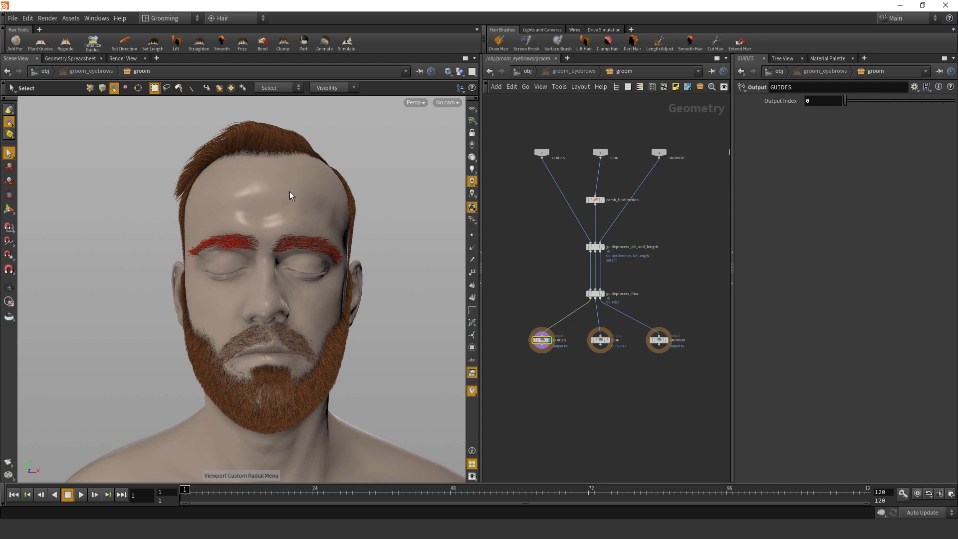
- Inspect the comb_furdirection node's settings and the guide process nodes that follow it in the eyebrow groom network
scroll(323, 228, up, 5)
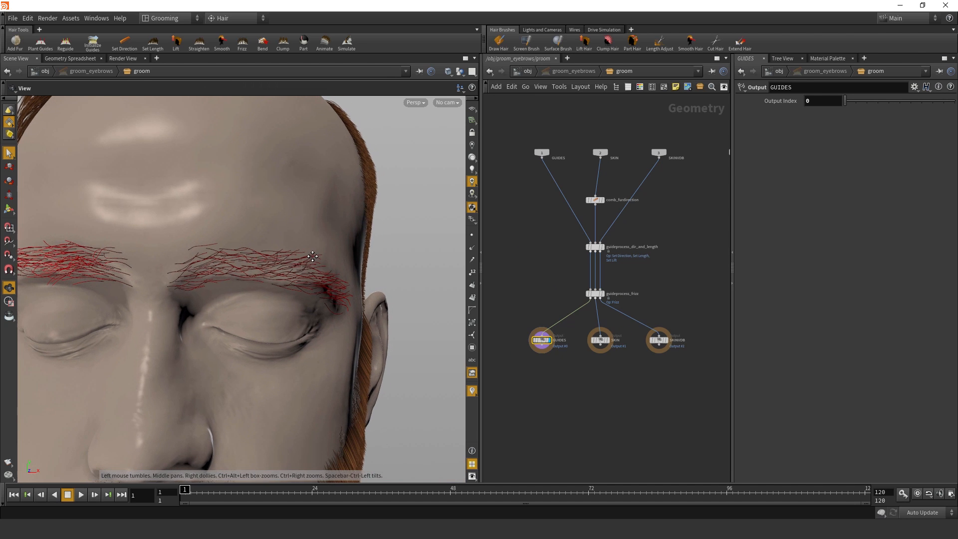
click(595, 199)
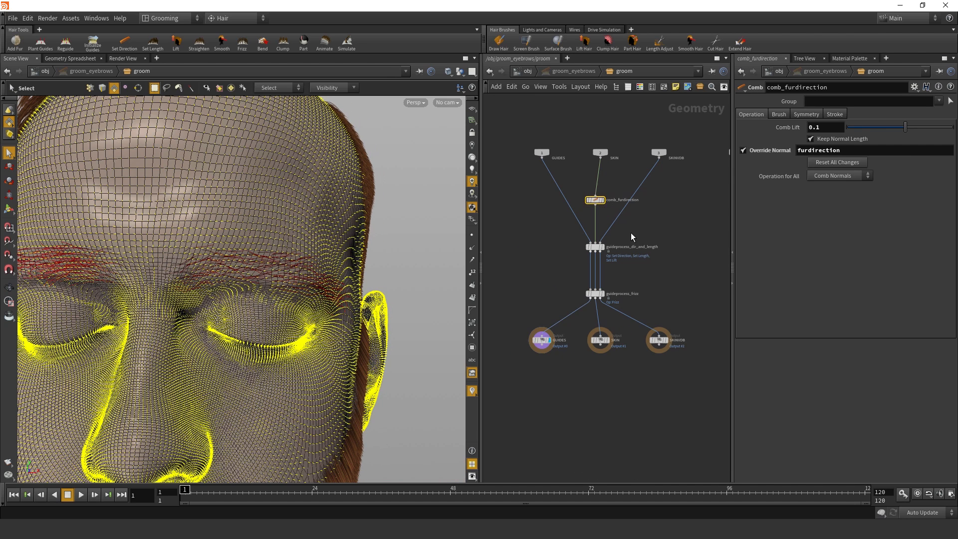
scroll(624, 215, up, 3)
mouse_move(586, 195)
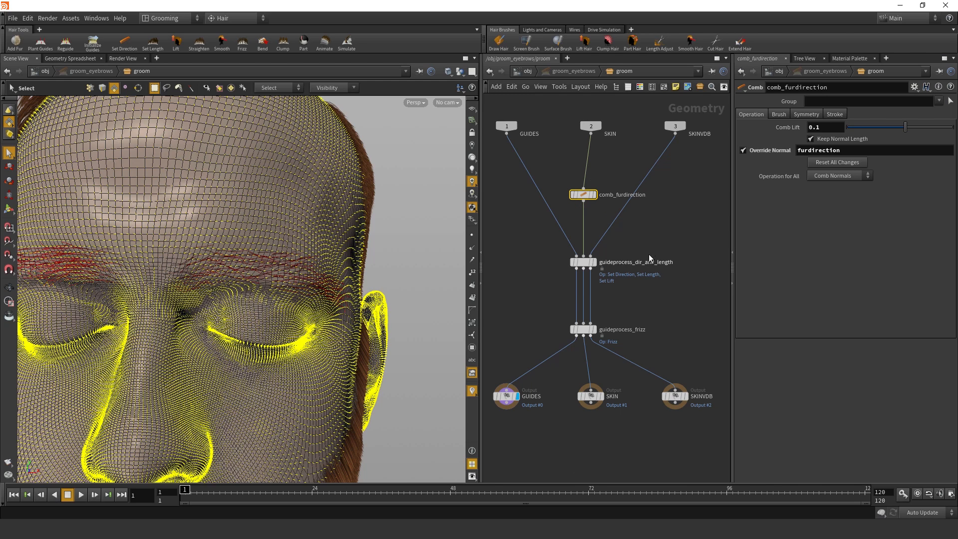
mouse_move(582, 267)
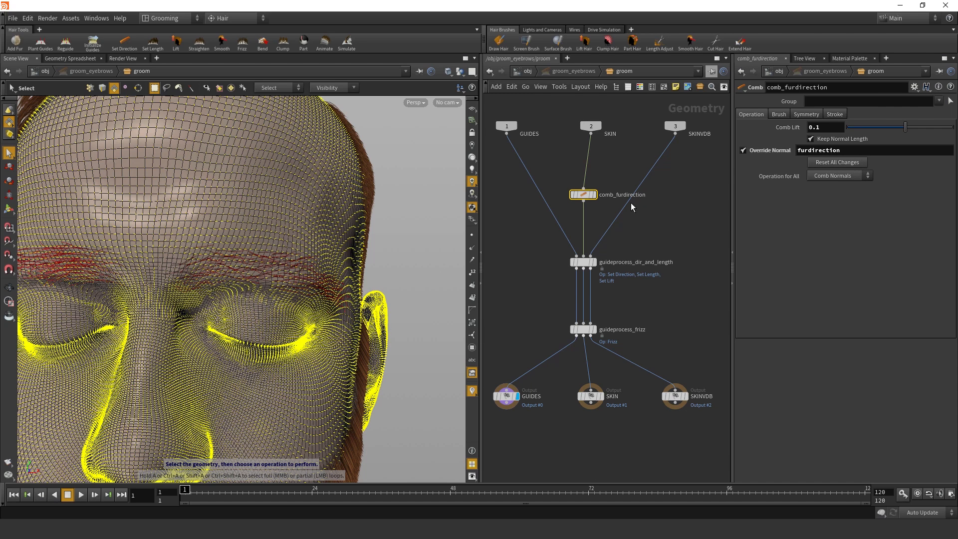
- Display the comb_furdirection node and try a fur-direction stroke with a smaller comb brush at opacity 1
click(597, 194)
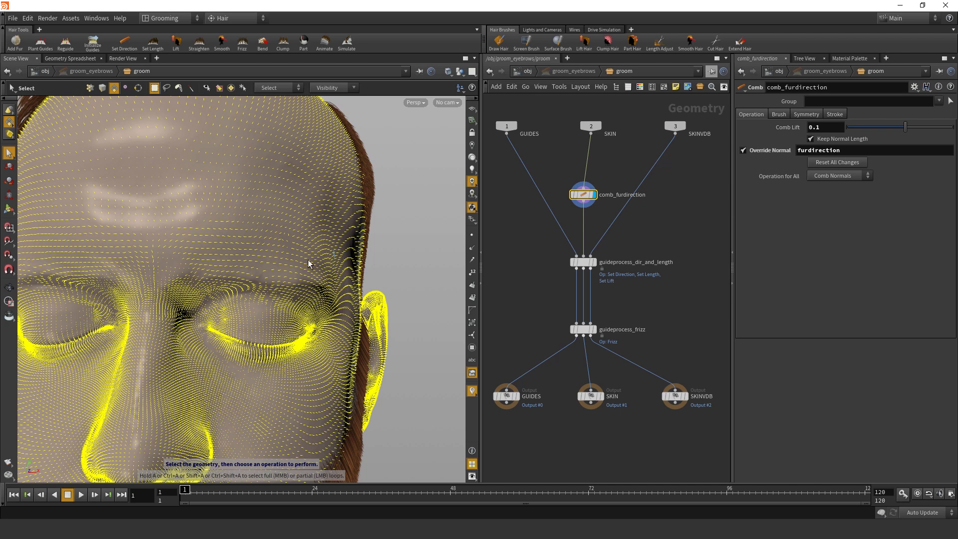
key(Return)
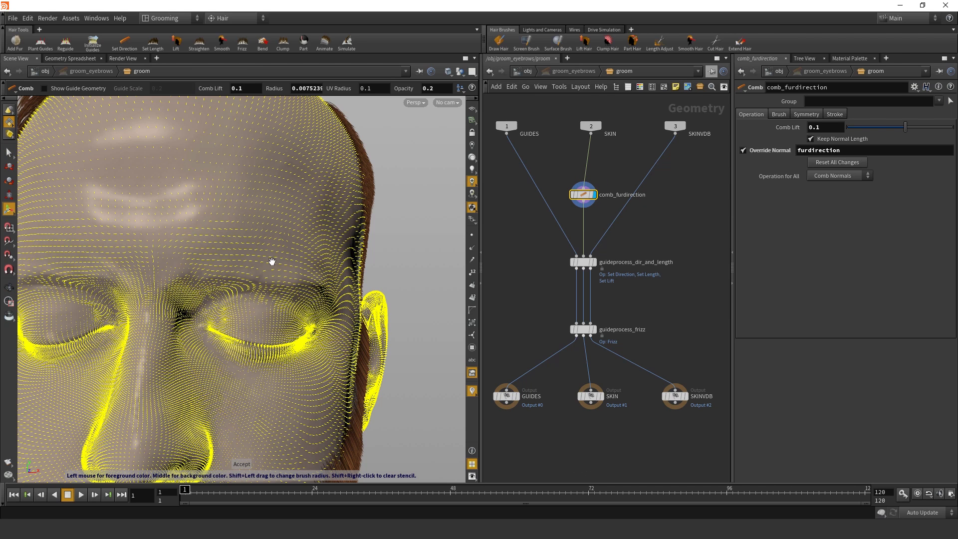
shift+drag(274, 283, 268, 262)
double_click(427, 88)
text(1)
key(Return)
drag(330, 225, 342, 294)
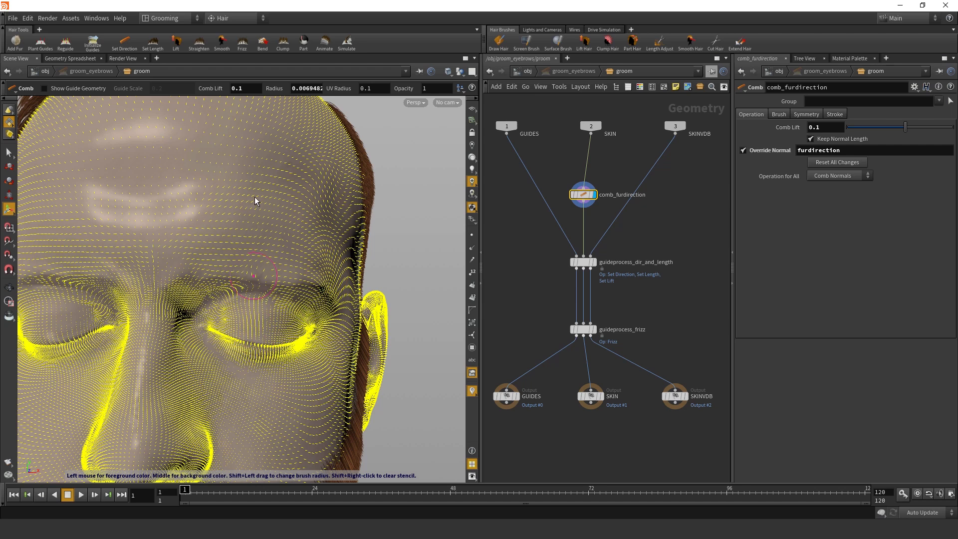
key(Escape)
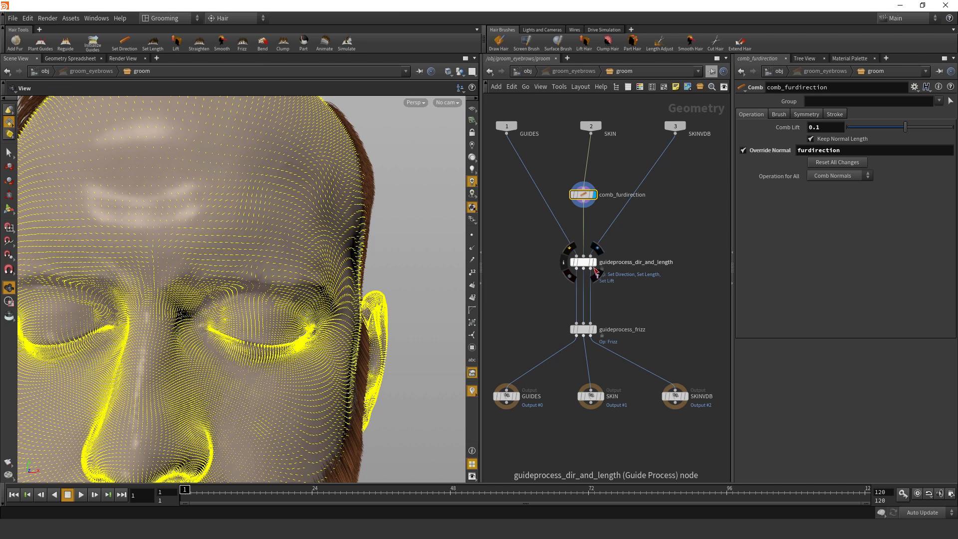
- Display guideprocess_dir_and_length and review its Set Direction and Set Length operations
click(588, 265)
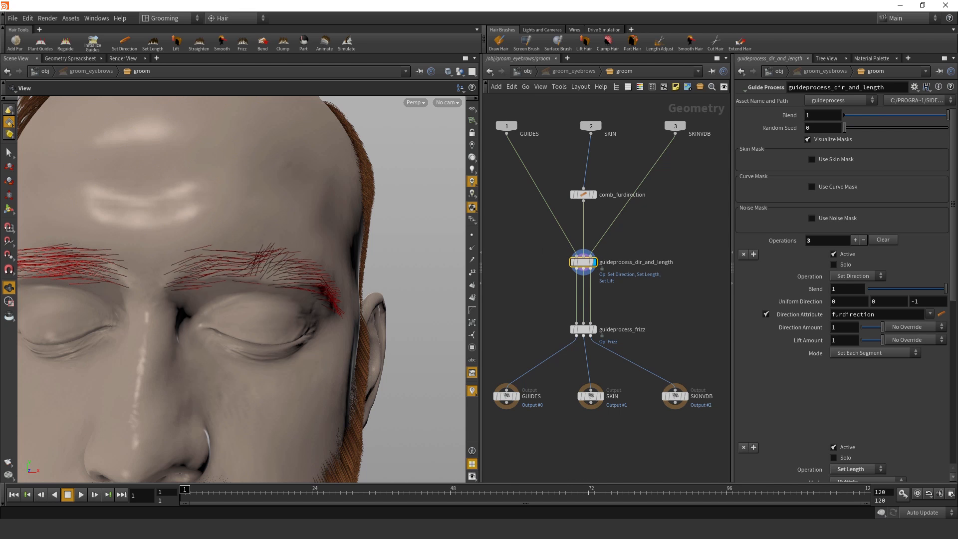
scroll(808, 352, down, 5)
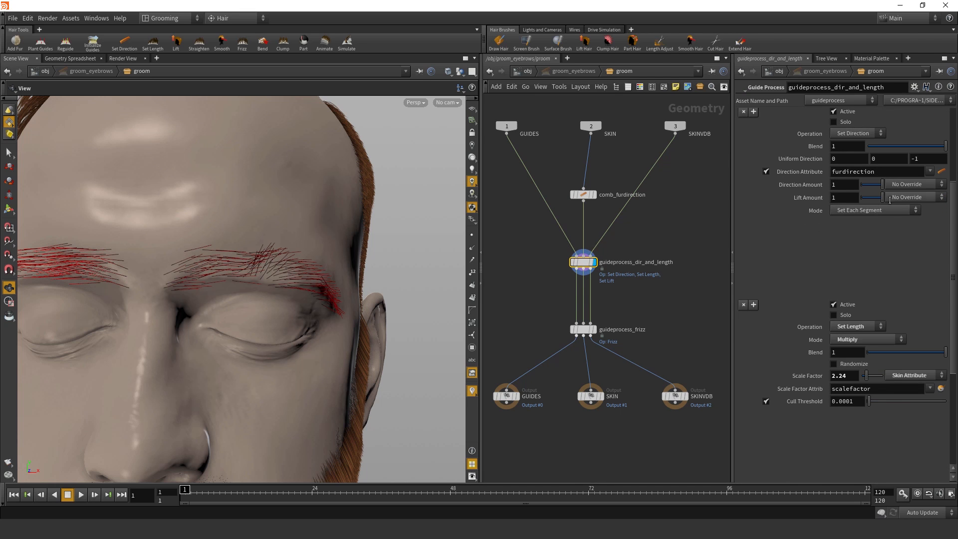
scroll(890, 199, up, 4)
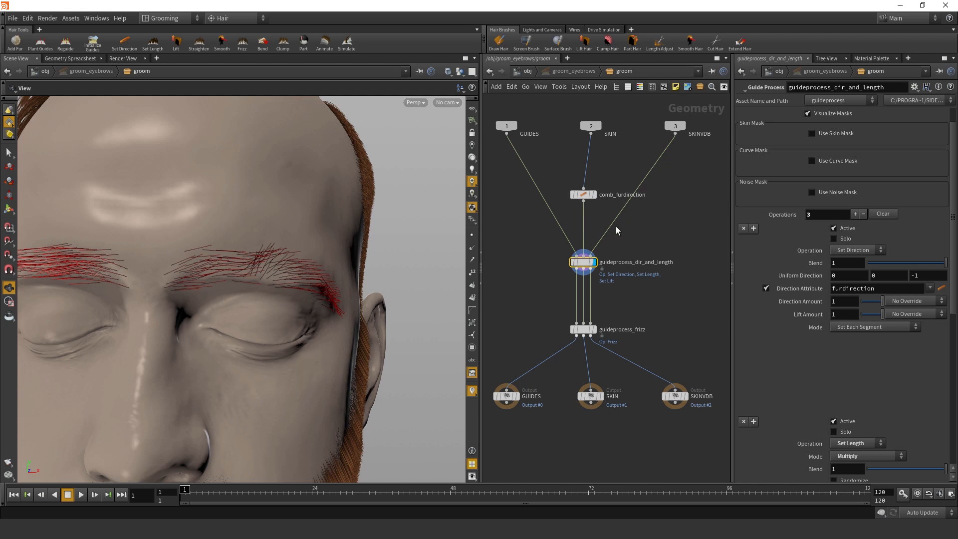
- Delete the comb_furdirection node and check the operations of guideprocess_dir_and_length
drag(652, 233, 531, 167)
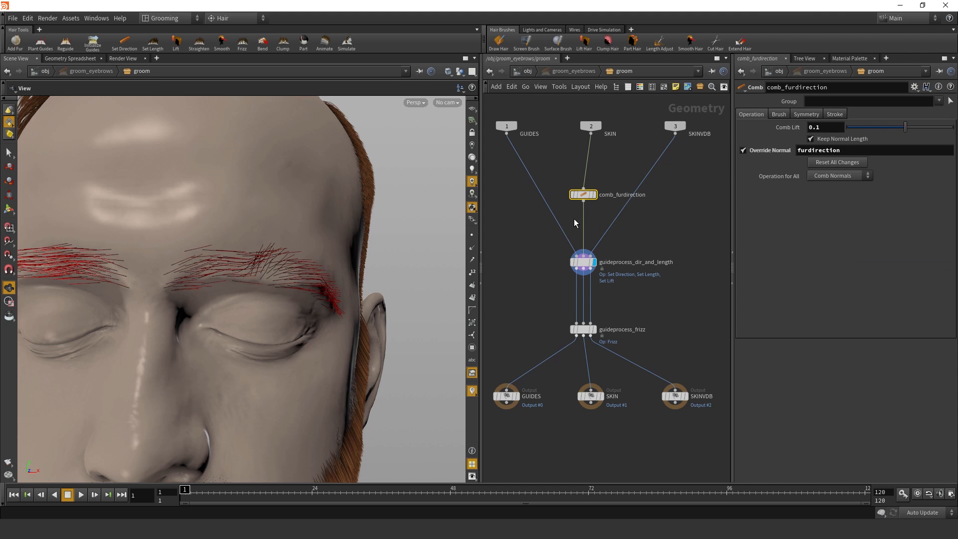
click(591, 250)
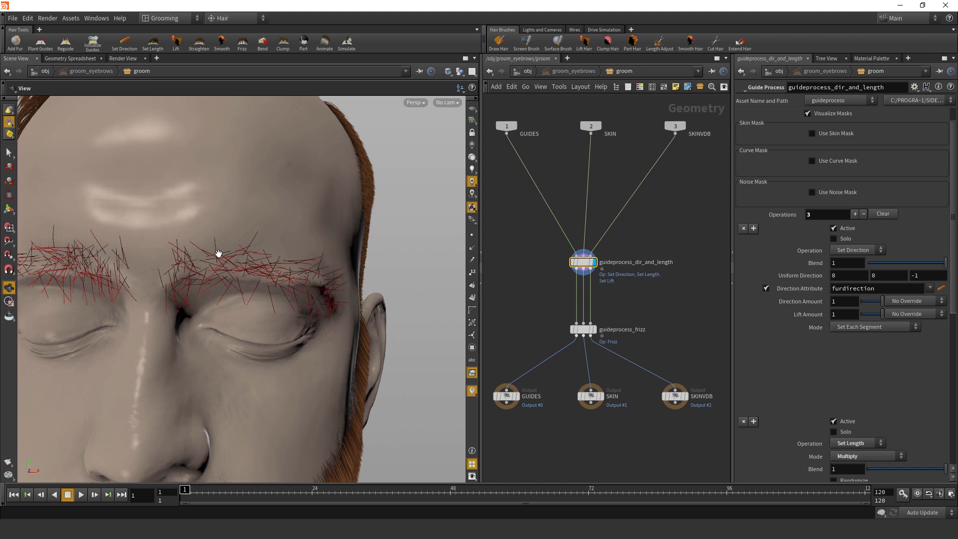
scroll(873, 427, down, 6)
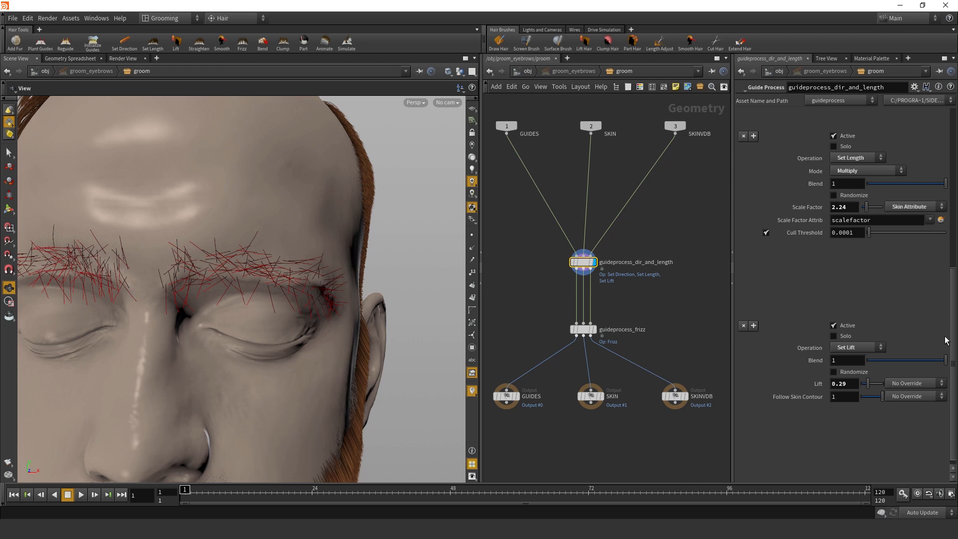
drag(954, 339, 949, 149)
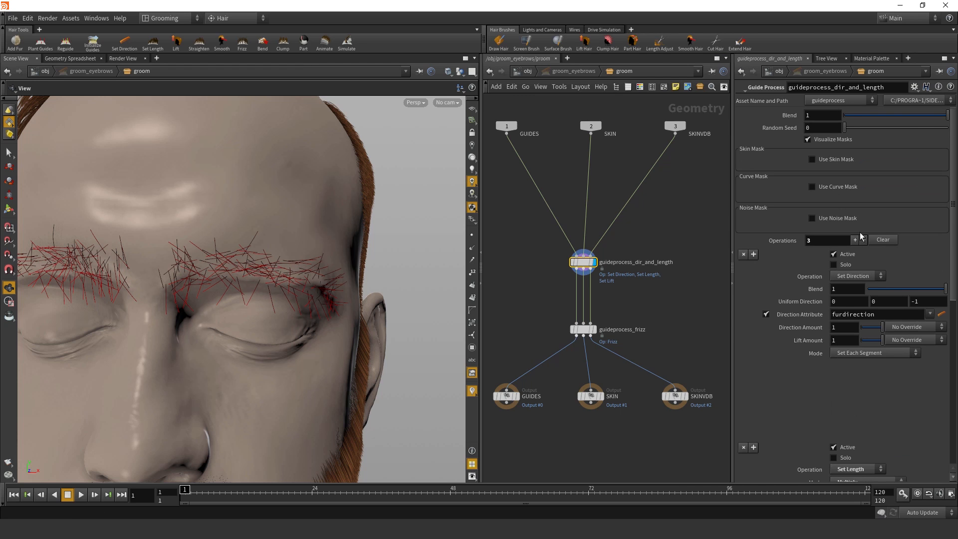
- Create a comb node for the Set Direction operation's furdirection attribute, and lengthen the furdirection vector markers
click(941, 316)
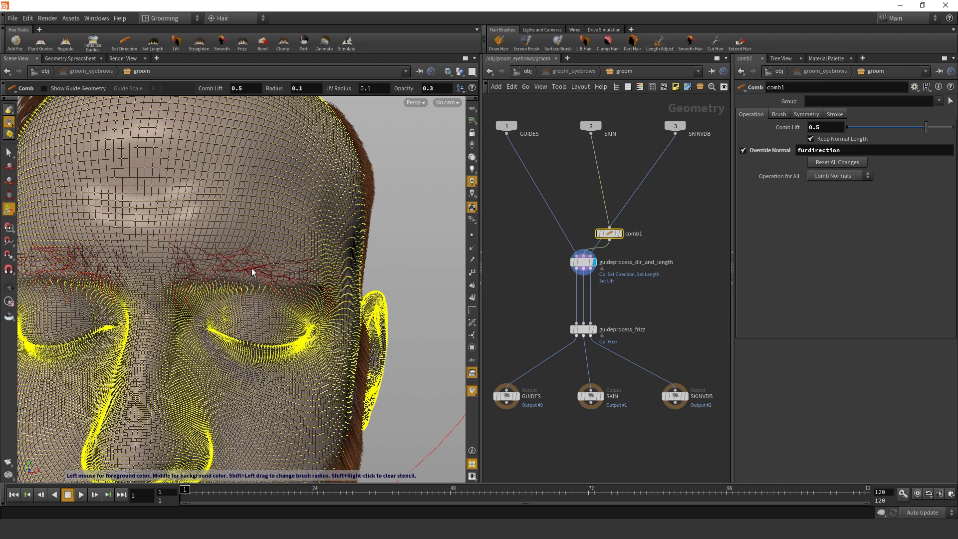
mouse_move(251, 268)
shift+mouse_down()
mouse_move(255, 259)
mouse_move(284, 387)
shift+mouse_up()
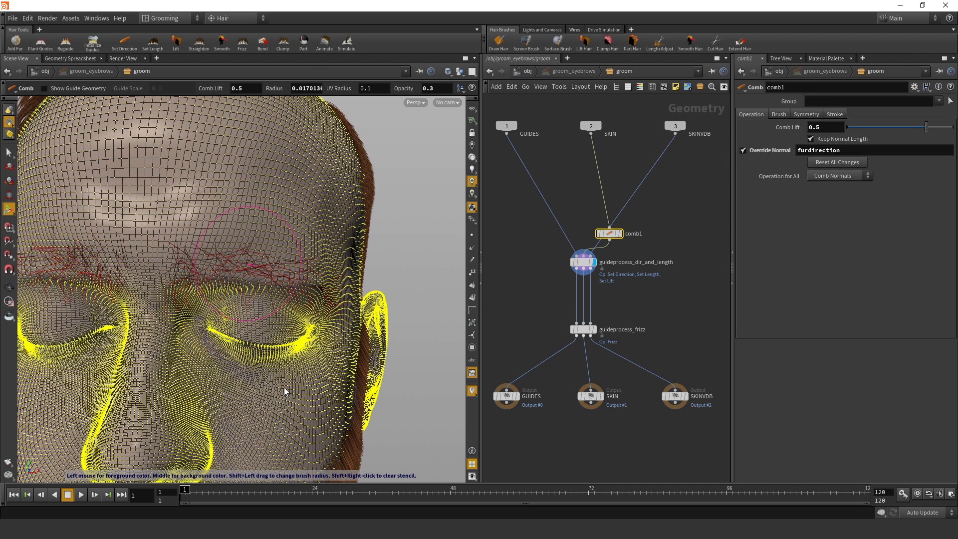
click(471, 464)
click(568, 375)
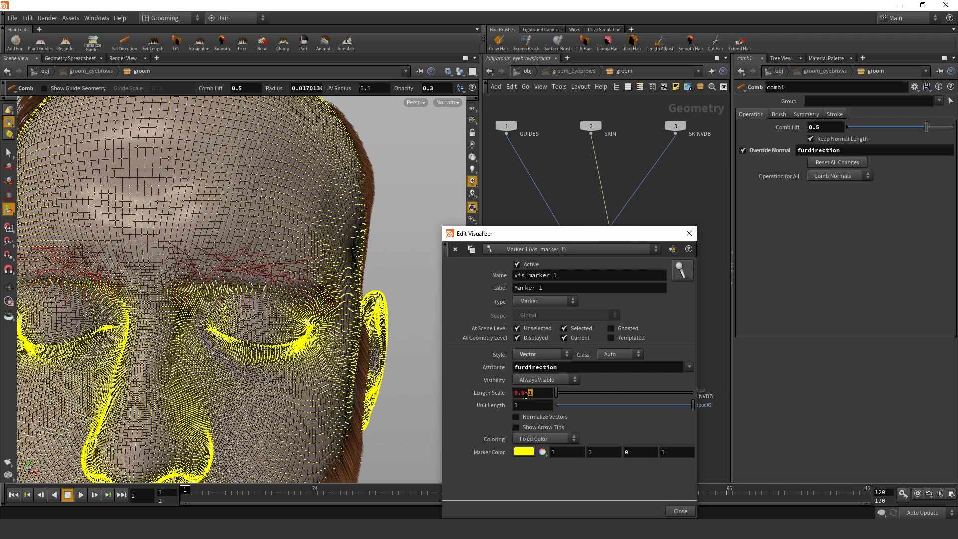
text(4)
key(Return)
click(688, 233)
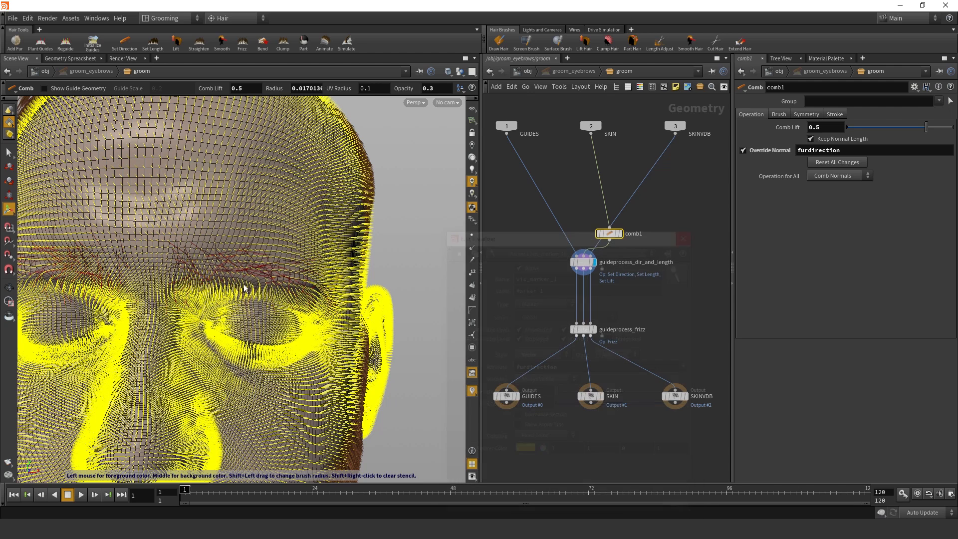
- Comb the fur direction outward along the eyebrow nearest the visible ear and hide the furdirection markers
mouse_move(220, 262)
shift+mouse_down()
mouse_move(207, 270)
mouse_move(319, 266)
shift+mouse_up()
drag(185, 282, 315, 253)
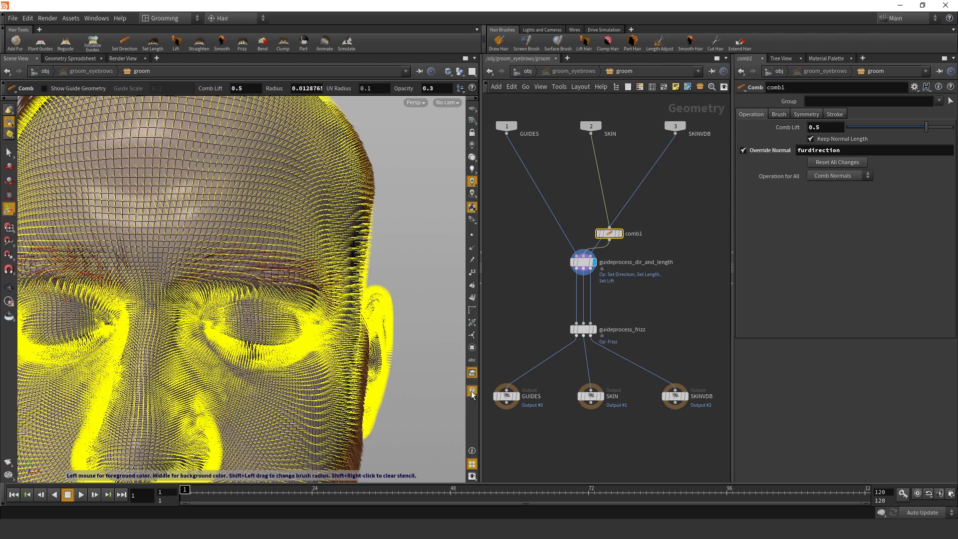
click(472, 391)
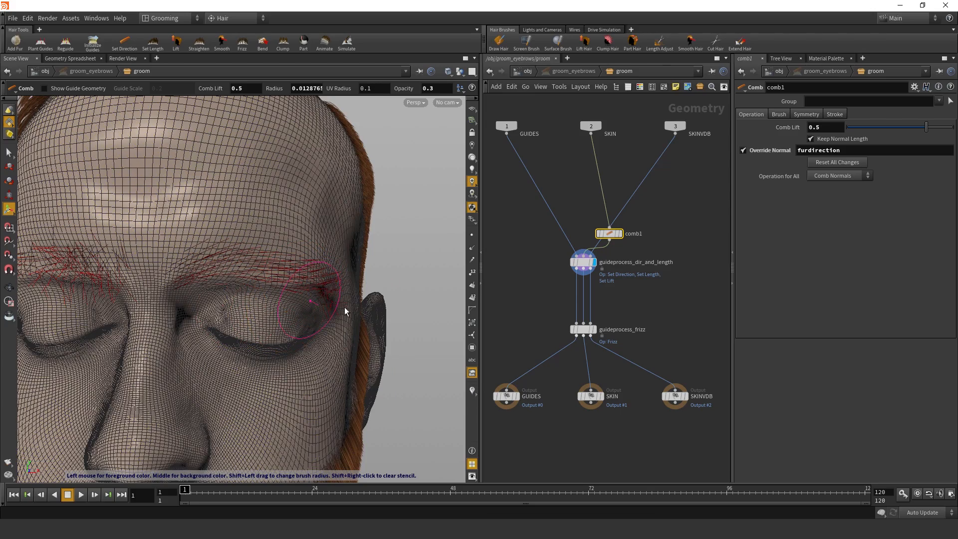
- Comb the fur direction of the opposite eyebrow outward from the nose bridge towards the temple
mouse_move(157, 310)
alt+mouse_down()
mouse_move(306, 289)
mouse_move(245, 296)
mouse_move(220, 253)
alt+mouse_up()
mouse_move(267, 281)
mouse_down()
mouse_move(242, 262)
mouse_move(157, 261)
mouse_move(115, 265)
mouse_move(95, 284)
mouse_up()
drag(148, 249, 106, 269)
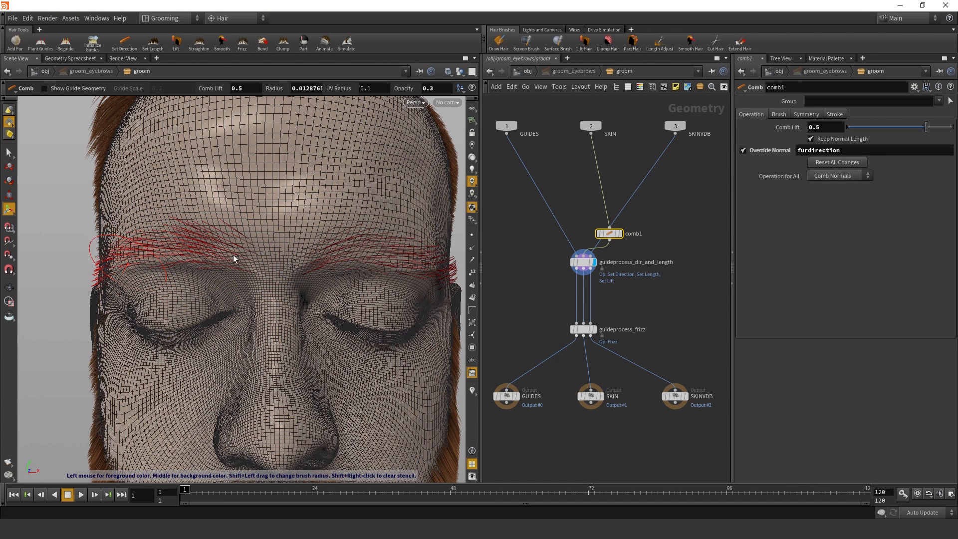
drag(234, 259, 199, 237)
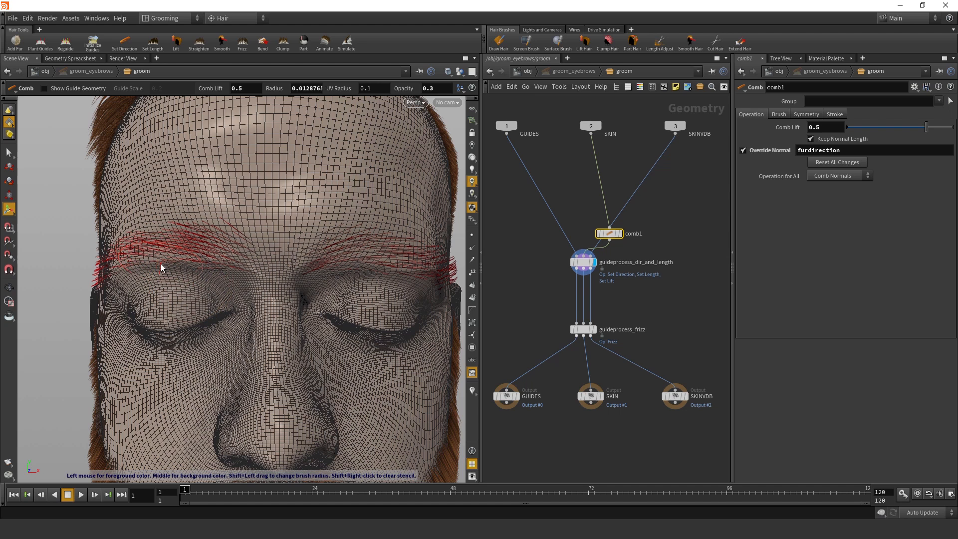
key(Escape)
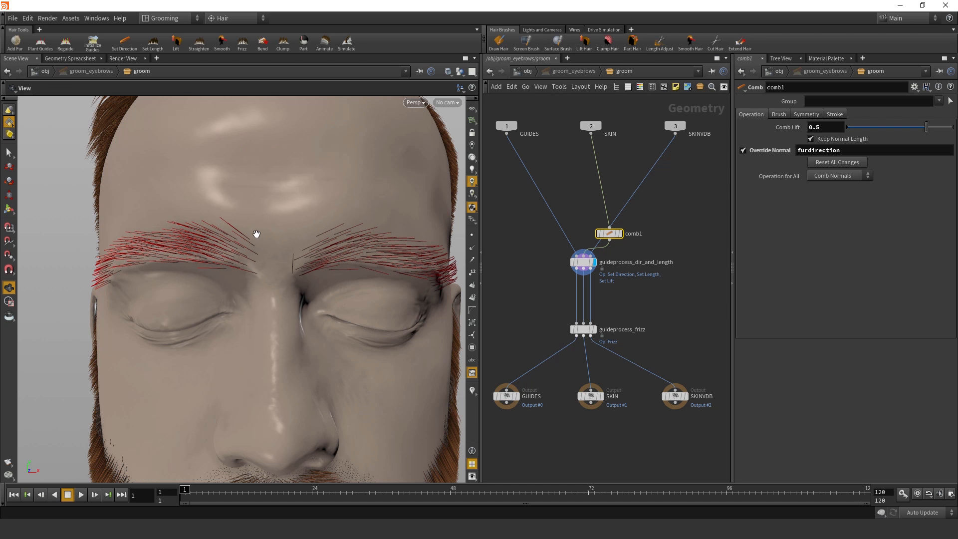
- Place the comb1 node in line directly above guideprocess_dir_and_length
mouse_move(268, 235)
mouse_down()
mouse_move(278, 241)
mouse_move(268, 236)
mouse_up()
right_drag(310, 268, 292, 274)
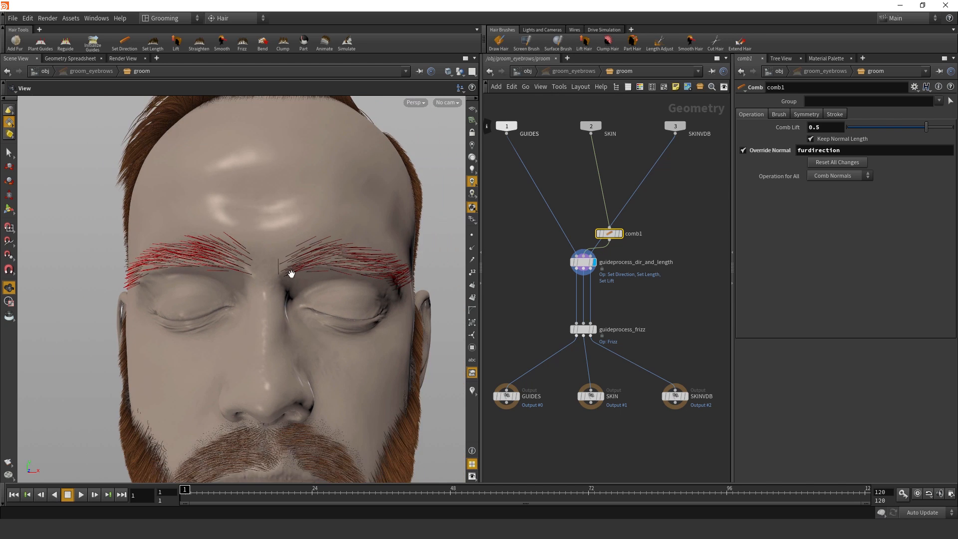
mouse_move(291, 274)
mouse_down()
mouse_move(246, 278)
mouse_move(306, 267)
mouse_up()
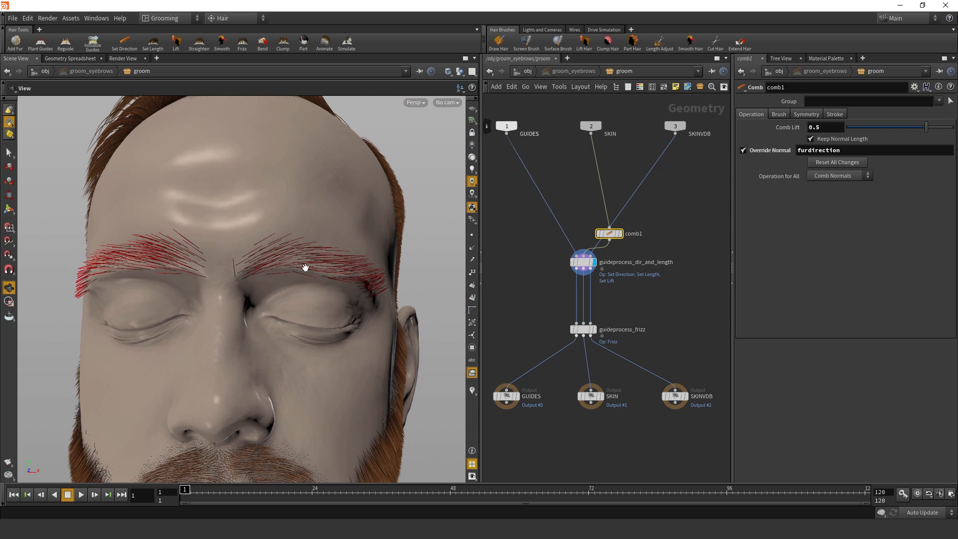
drag(610, 233, 584, 219)
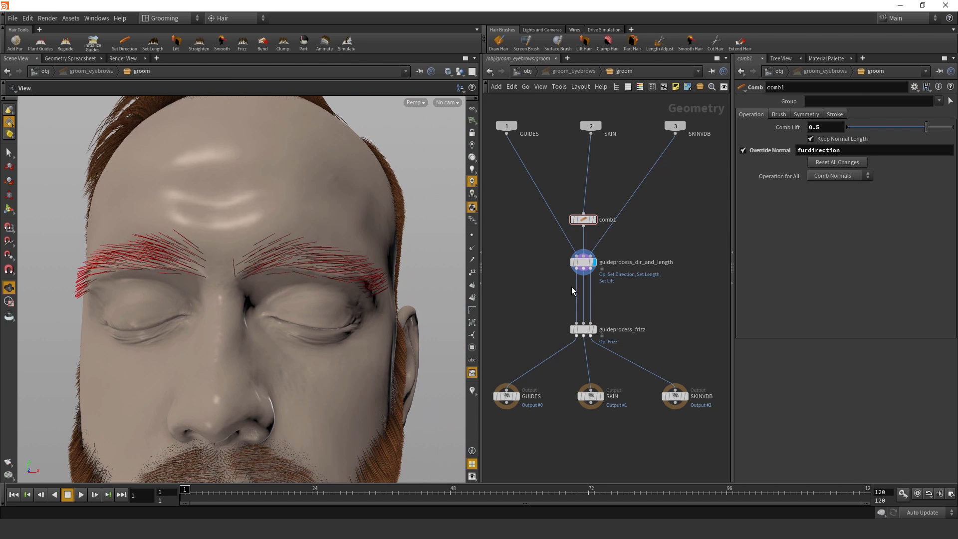
- Toggle the Set Length and Set Lift operations of guideprocess_dir_and_length off and on to compare their effects
click(579, 262)
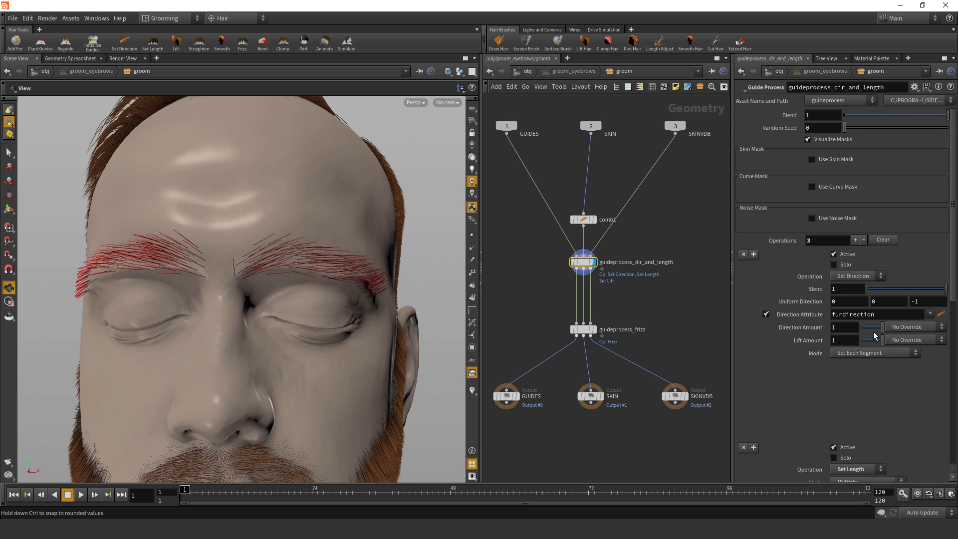
drag(883, 328, 920, 349)
mouse_move(272, 286)
mouse_down()
mouse_move(300, 293)
mouse_move(269, 288)
mouse_move(289, 287)
mouse_up()
scroll(831, 368, down, 5)
scroll(813, 315, down, 5)
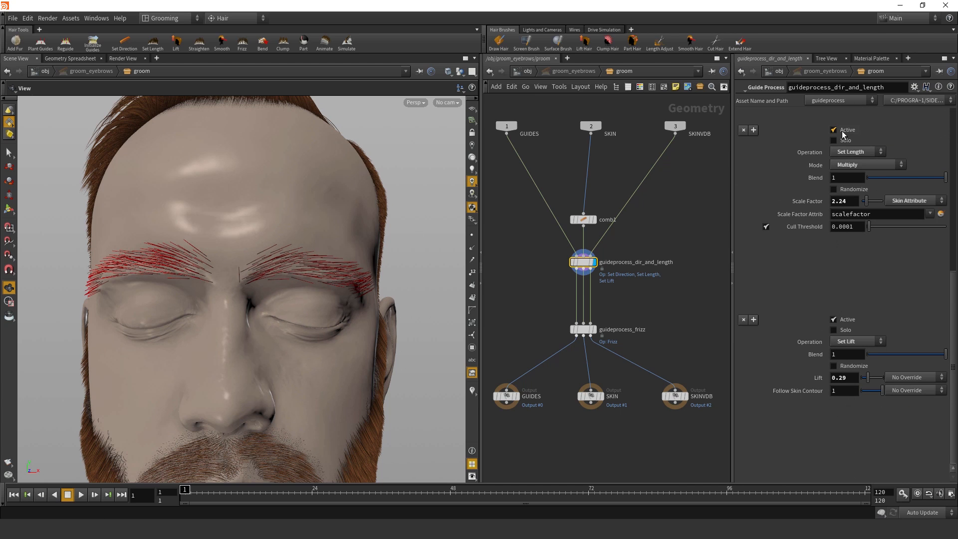
click(842, 130)
click(842, 131)
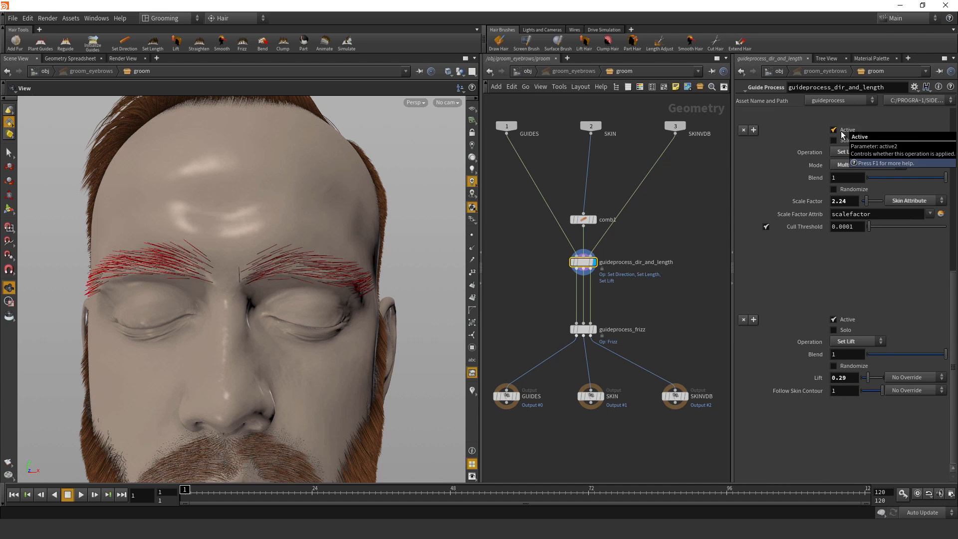
click(840, 319)
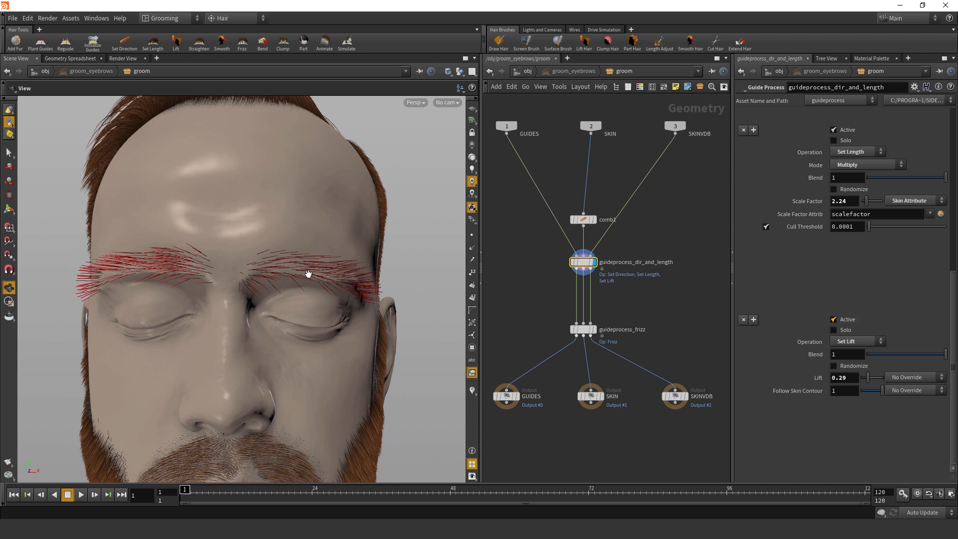
- Try lift values of 0.1 and 0.3 in the Set Lift operation, and set the lift to 0.2
drag(306, 269, 293, 355)
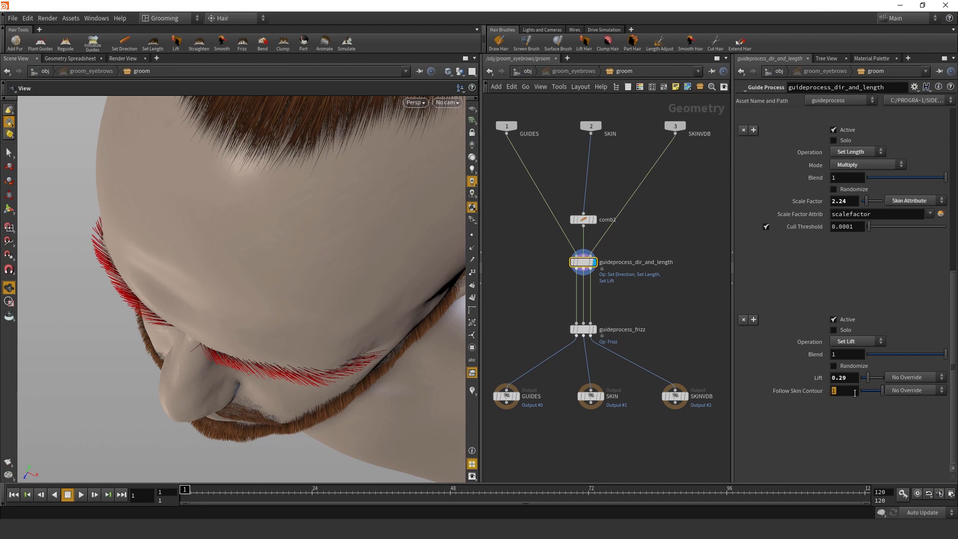
key(Return)
double_click(851, 379)
text(0.)
key(Return)
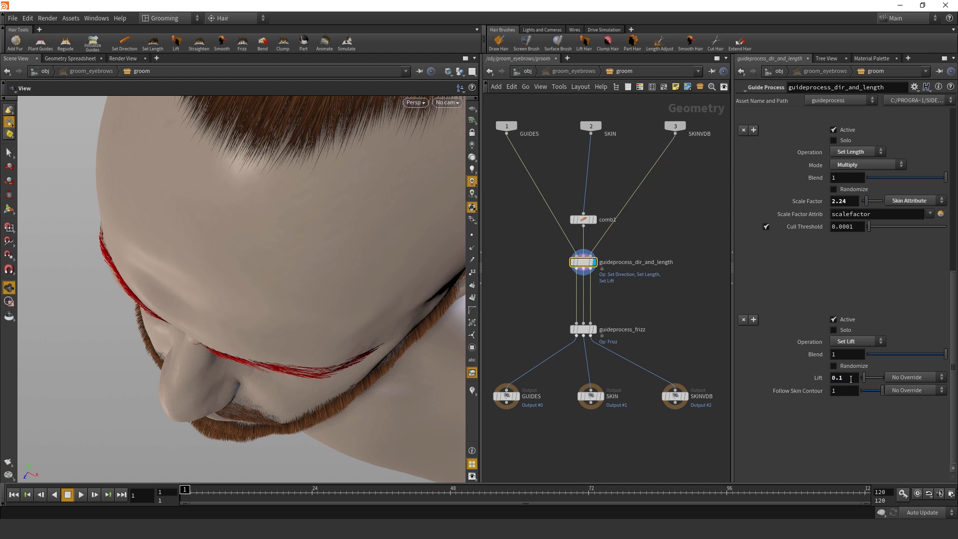
key(Return)
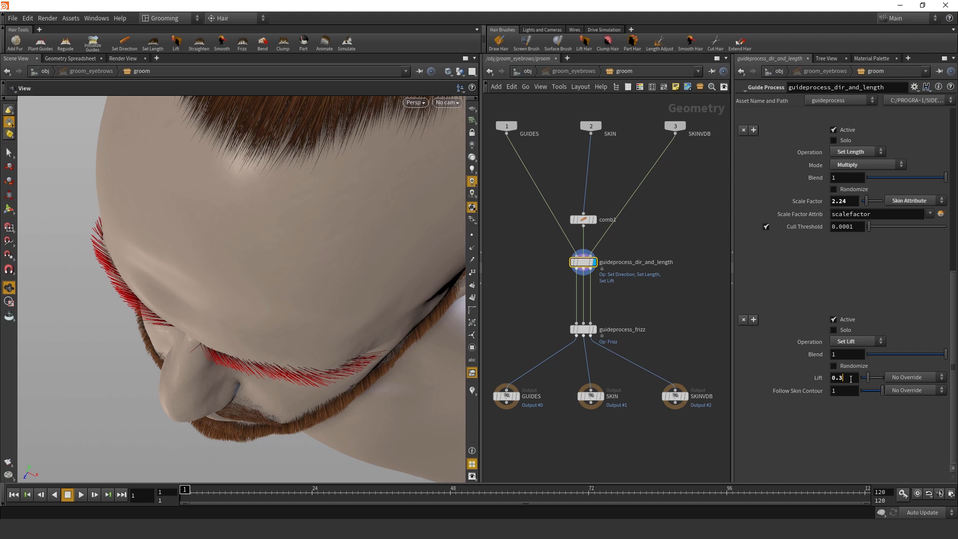
key(Return)
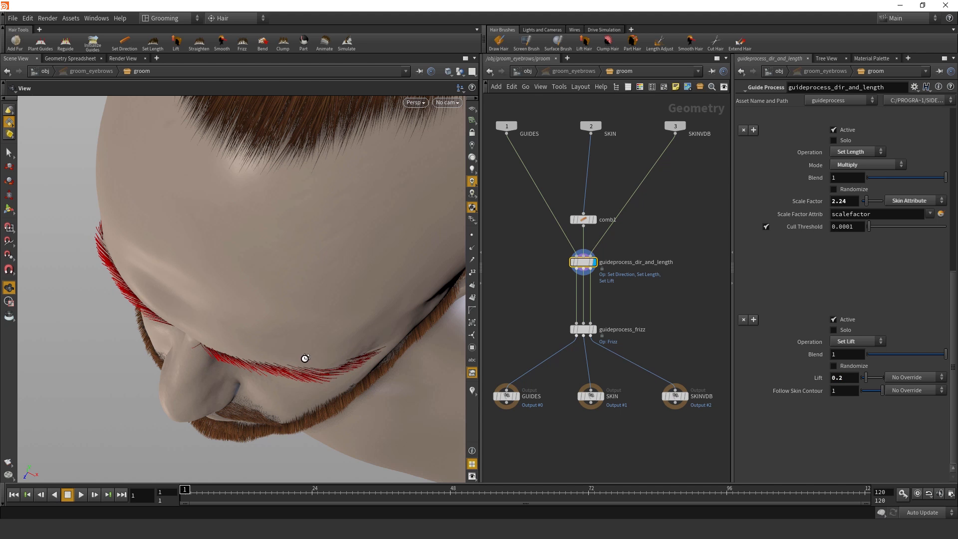
- Review the combed eyebrows from the front and all three operations of guideprocess_dir_and_length
drag(305, 358, 337, 295)
scroll(897, 364, up, 5)
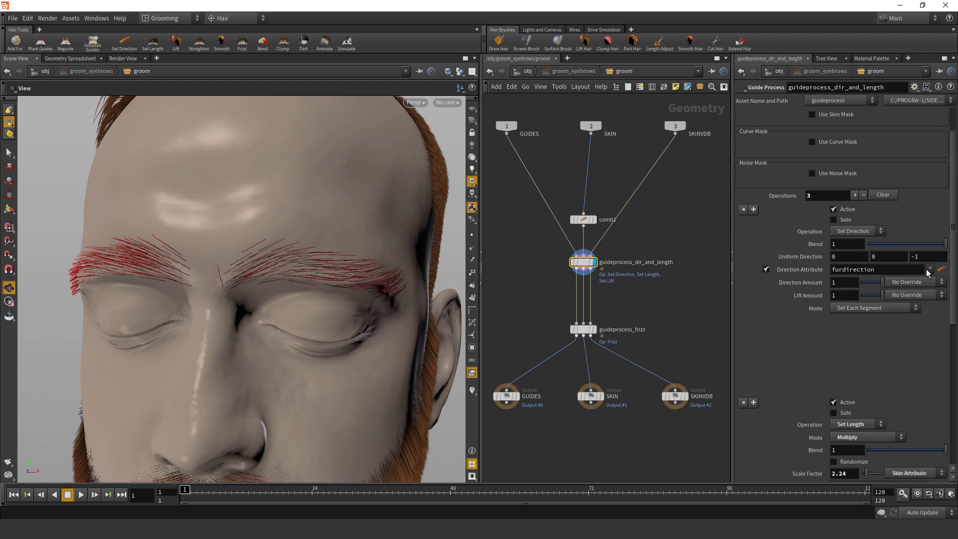
drag(953, 256, 953, 383)
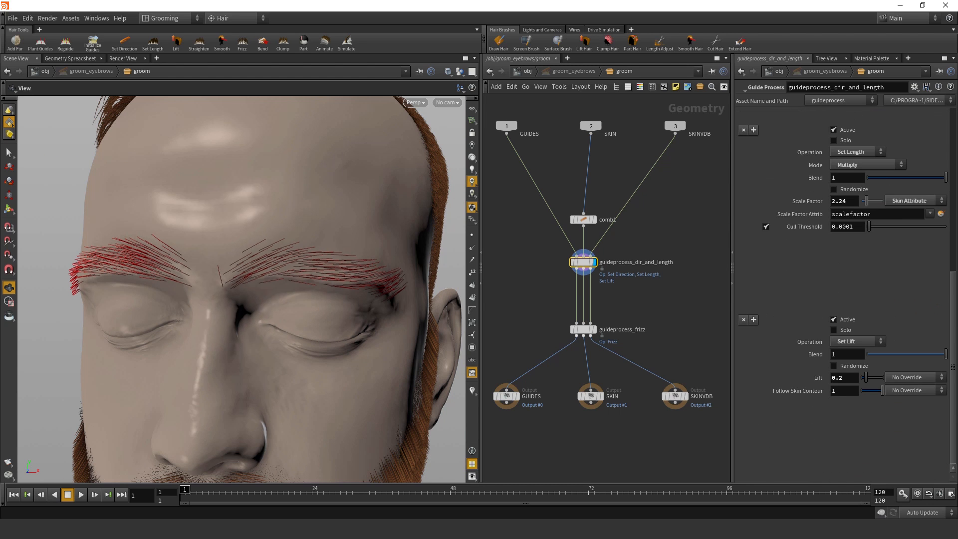
scroll(854, 151, up, 5)
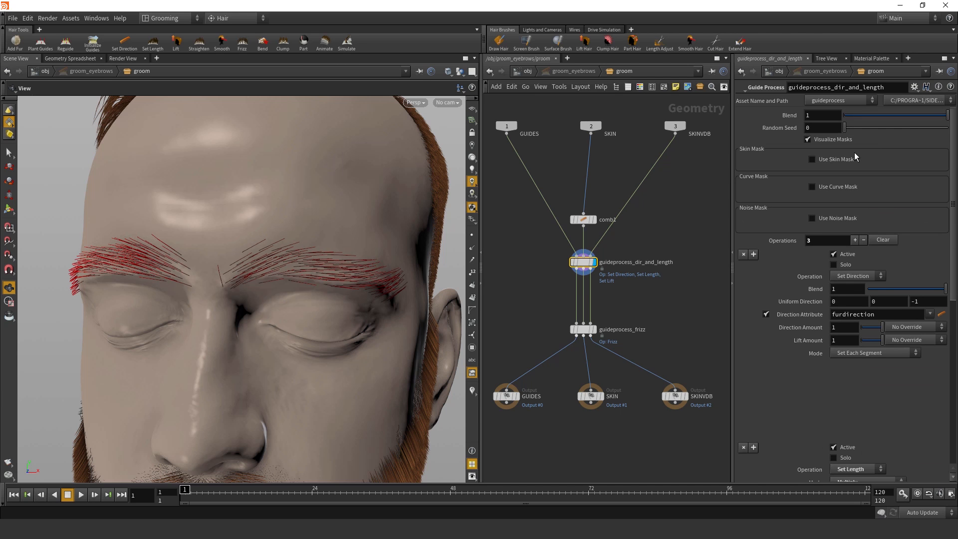
drag(954, 163, 956, 352)
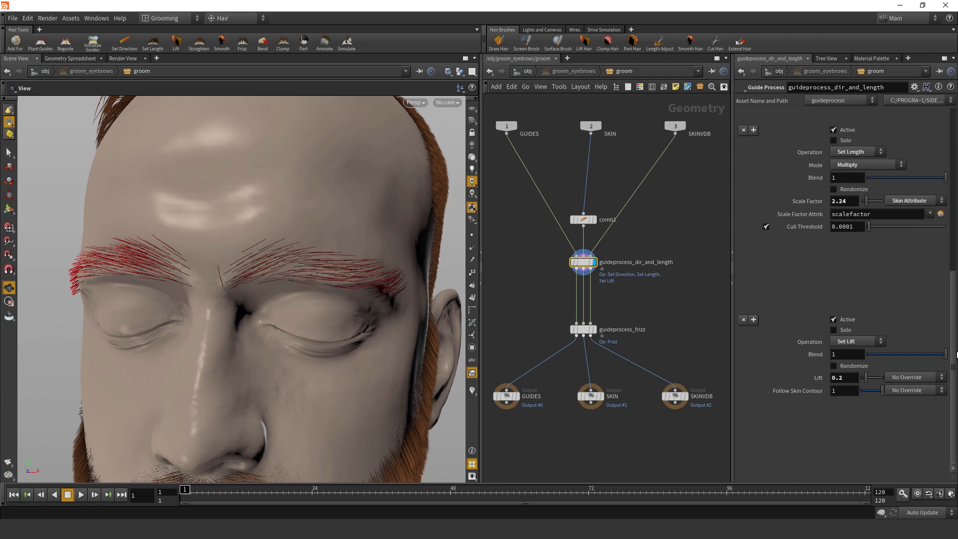
- Override Lift in the Set Lift operation with the lift skin attribute and create a paint node for it
drag(349, 278, 356, 354)
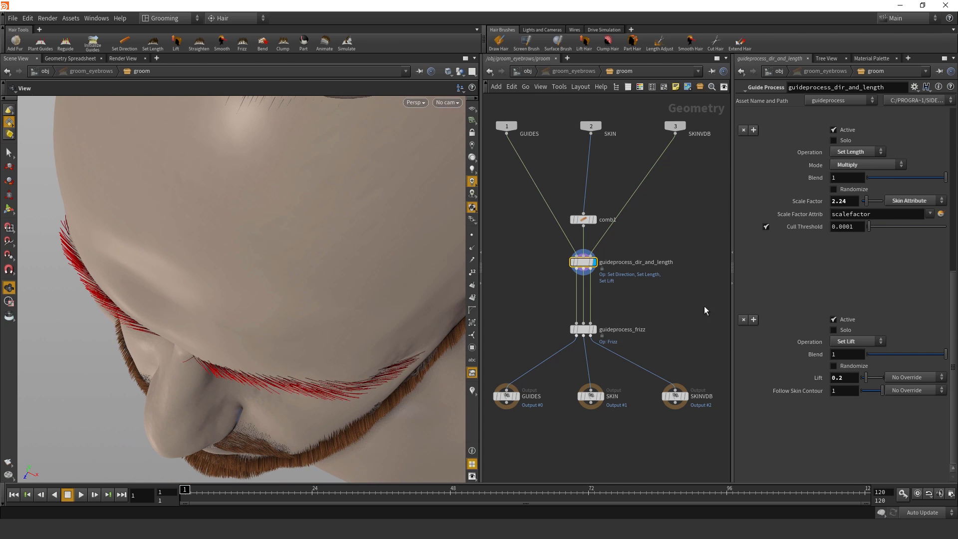
click(907, 377)
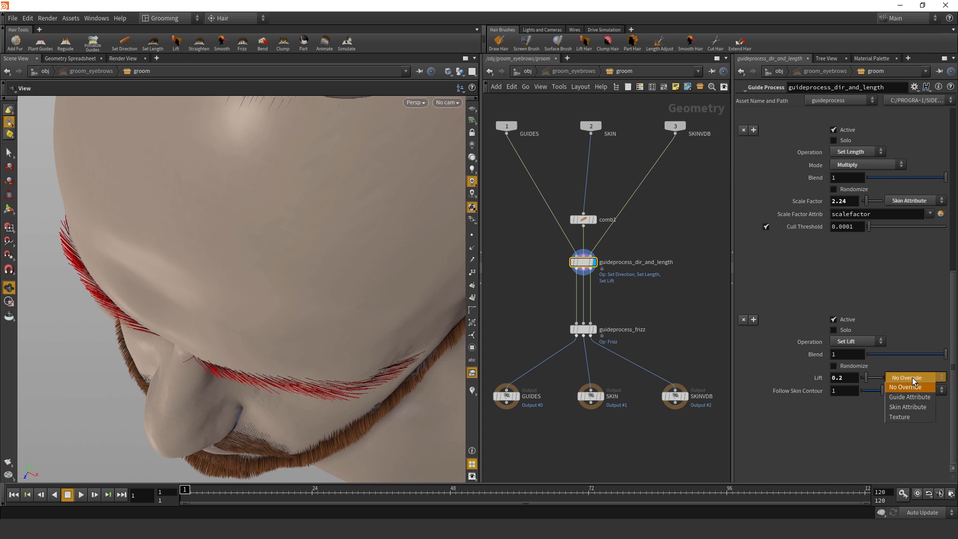
click(908, 407)
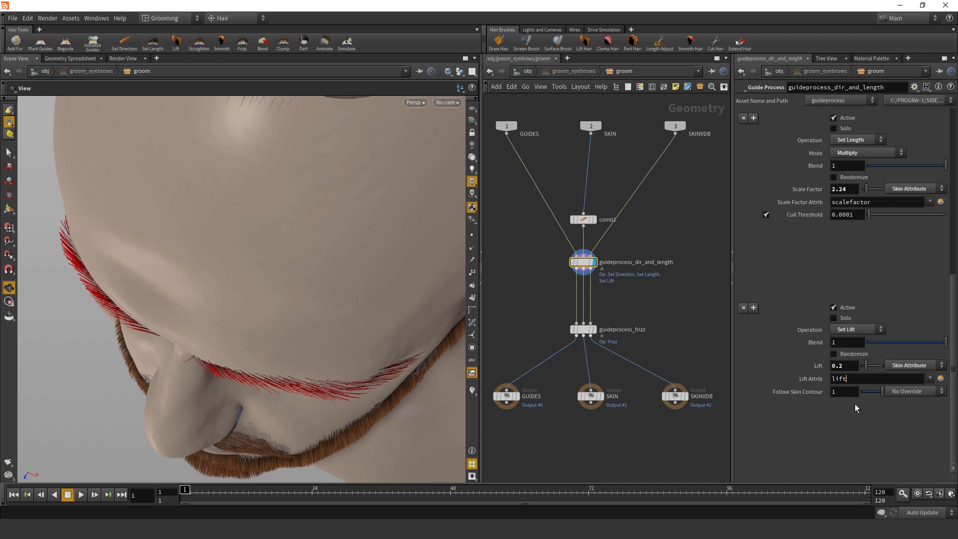
click(941, 378)
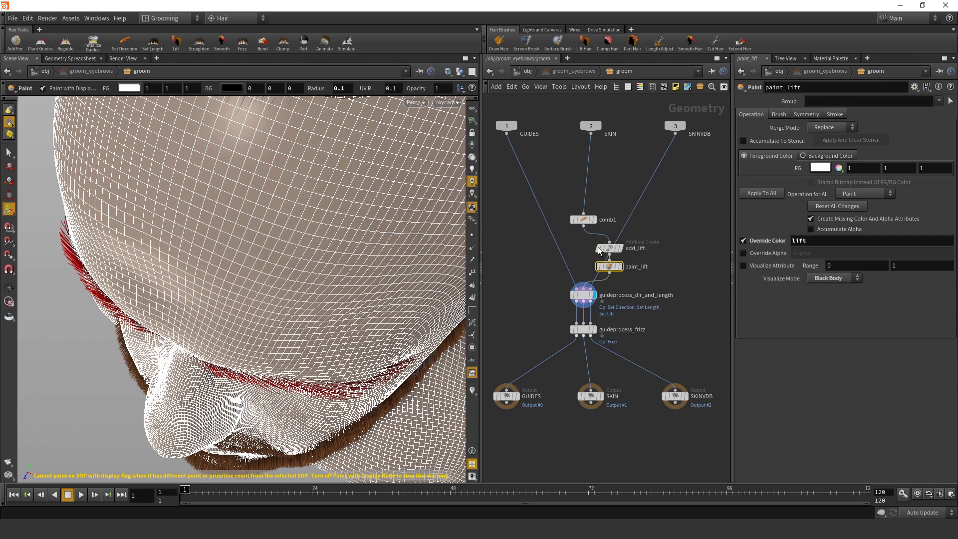
- Try a lift paint stroke on the eyebrow with a smaller paint_lift brush, and undo the stroke
alt+drag(364, 364, 353, 348)
scroll(334, 411, down, 1)
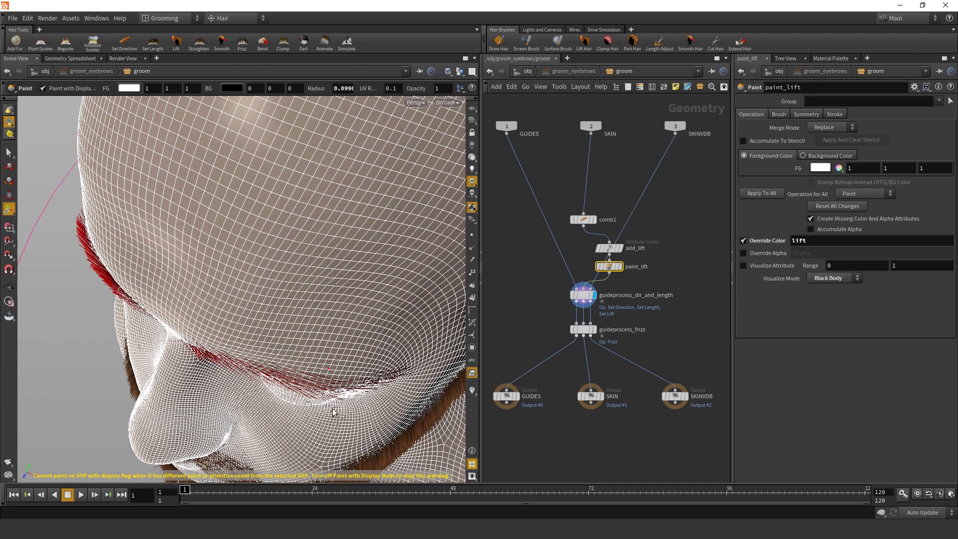
scroll(333, 410, down, 5)
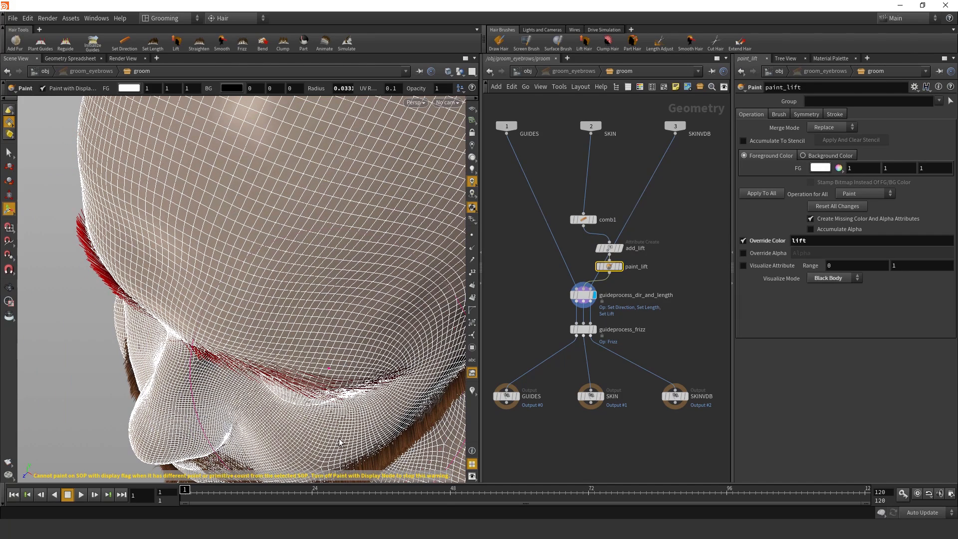
click(806, 115)
mouse_move(378, 382)
alt+mouse_down()
mouse_move(355, 349)
mouse_move(316, 354)
alt+mouse_up()
scroll(352, 348, down, 1)
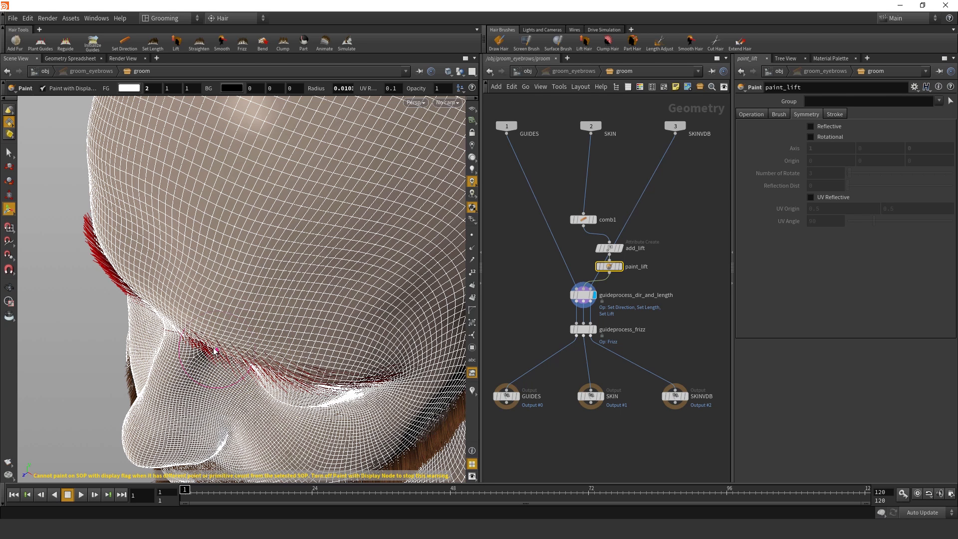
key(ctrl+z)
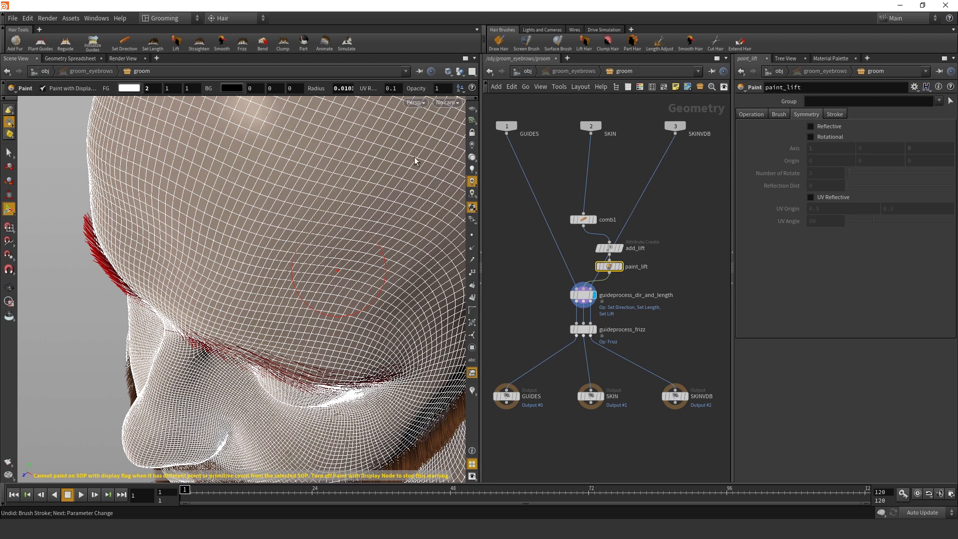
- Set the paint_lift brush opacity to 0.2 and leave the paint tool
double_click(437, 89)
text(0.2)
key(Return)
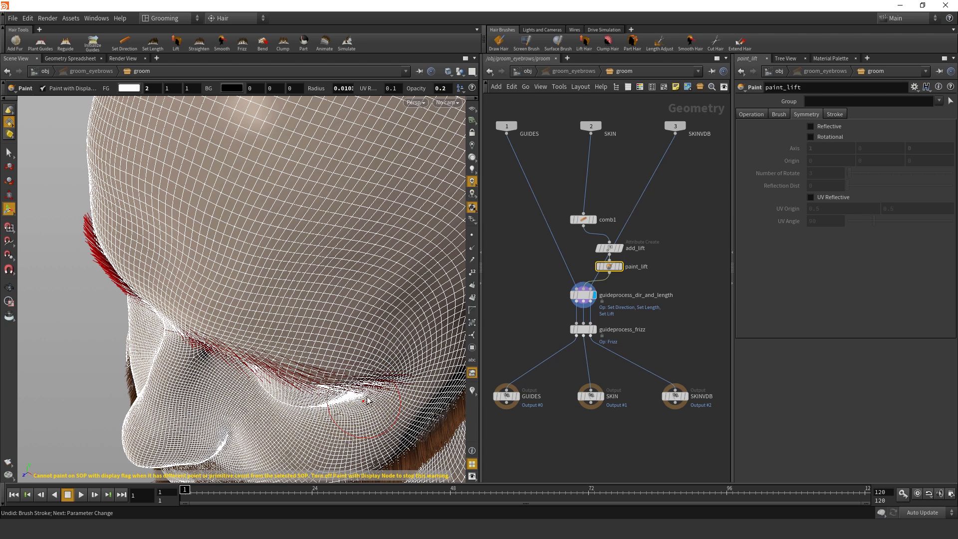
key(Escape)
- Display the guideprocess_frizz node's result and examine the frizzed eyebrow guides up close
mouse_move(299, 391)
mouse_down()
mouse_move(321, 398)
mouse_move(306, 420)
mouse_move(280, 415)
mouse_move(272, 425)
mouse_move(312, 353)
mouse_move(292, 341)
mouse_up()
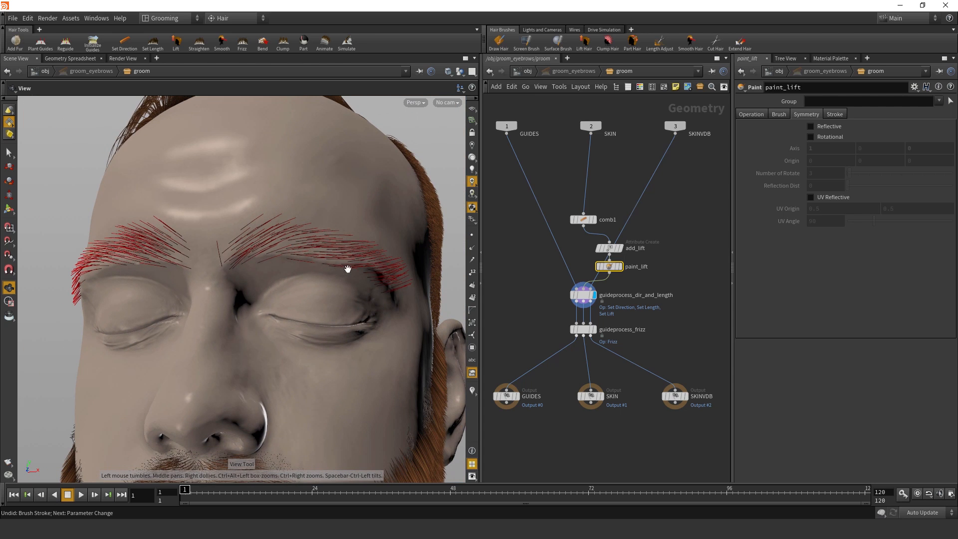
scroll(642, 327, up, 3)
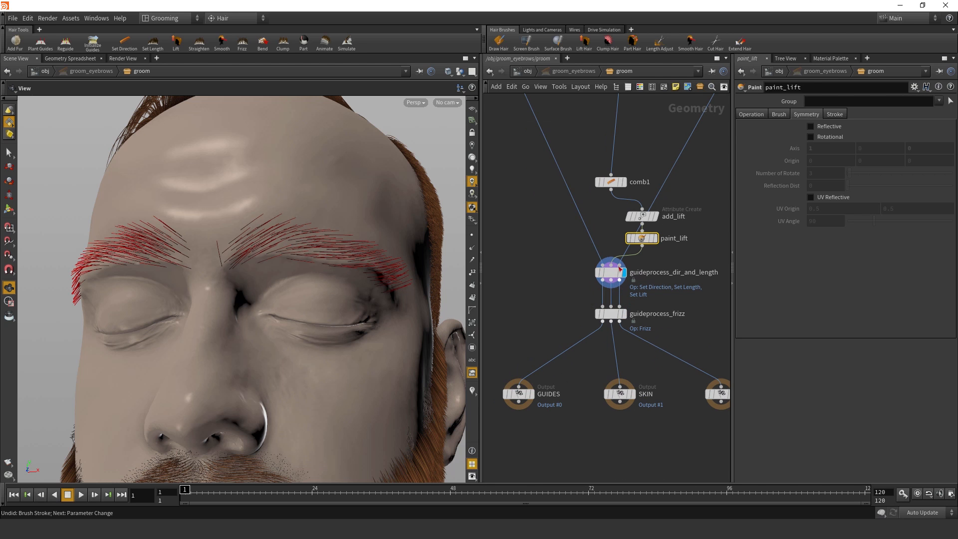
mouse_move(614, 324)
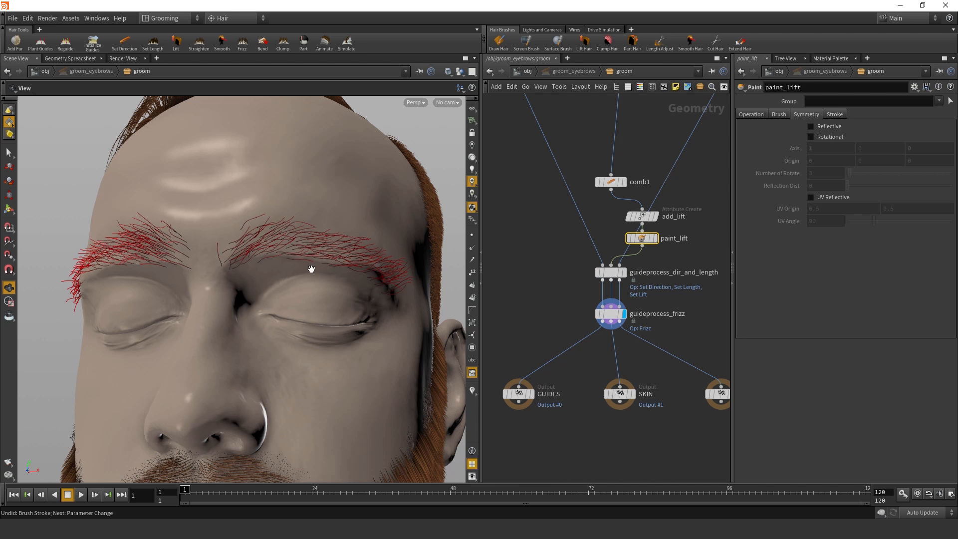
right_drag(275, 269, 263, 299)
drag(263, 299, 245, 305)
right_drag(244, 306, 291, 268)
middle_drag(291, 268, 257, 297)
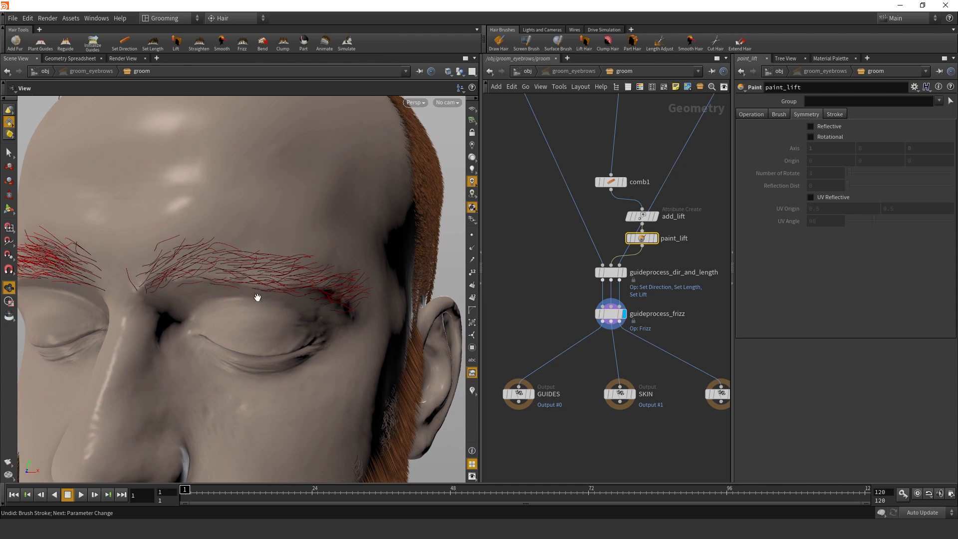
- Jump from the eyebrow guides into the hairgen_eyebrows modify network
key(c)
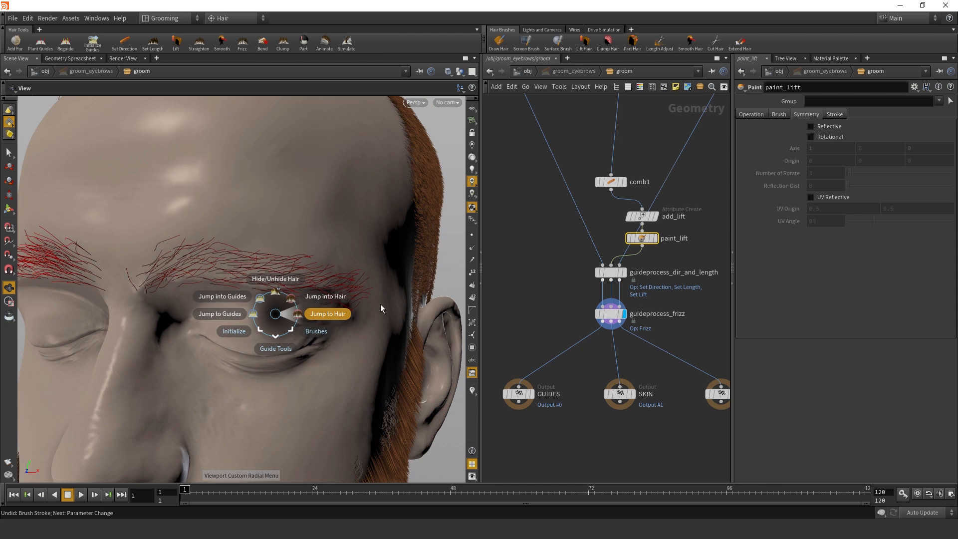
click(377, 269)
click(332, 278)
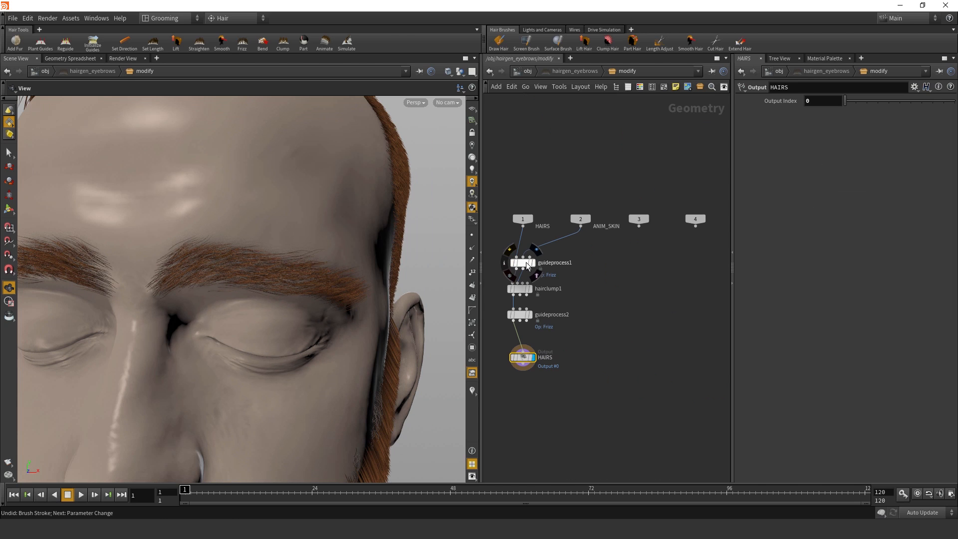
- Bypass guideprocess1, hairclump1 and guideprocess2 in the modify network of hairgen_eyebrows
key(c)
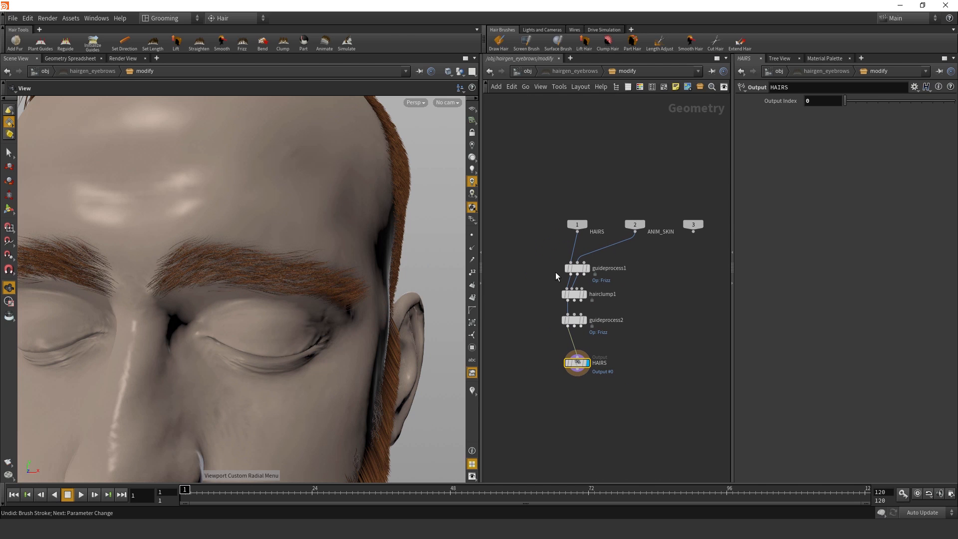
drag(544, 252, 612, 327)
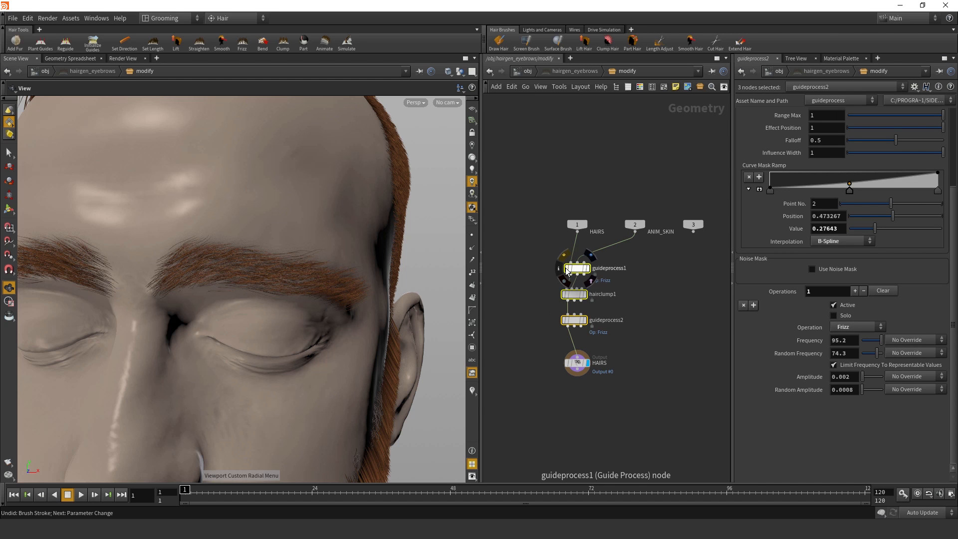
click(565, 270)
click(543, 275)
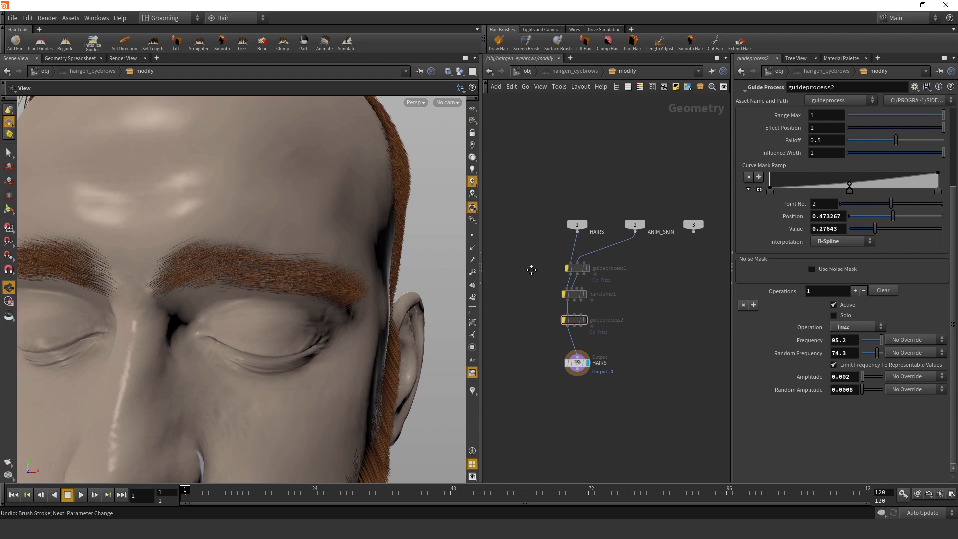
middle_drag(531, 269, 547, 278)
scroll(546, 277, up, 2)
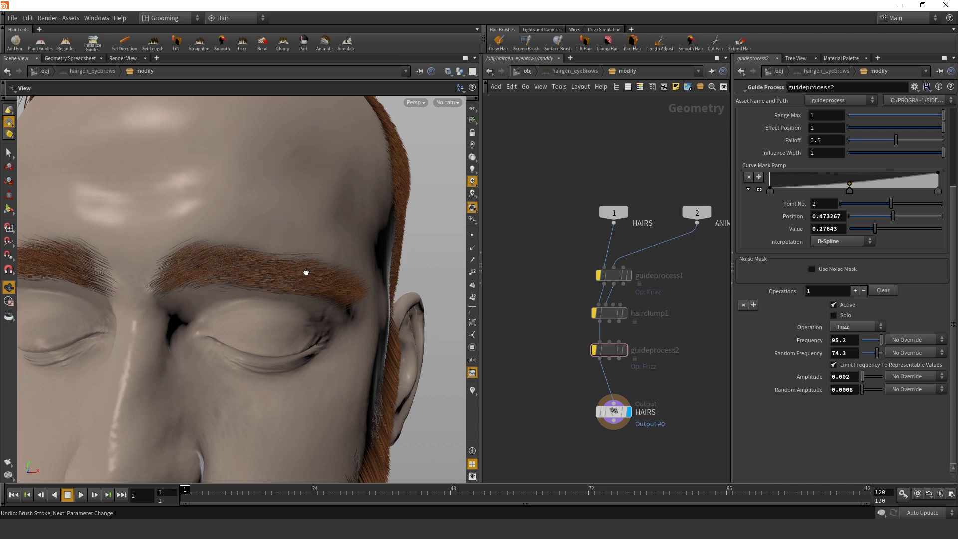
- Return to the object level and display hairgen_eyebrows together with the red eyebrow guides
drag(305, 273, 311, 305)
key(c)
key(c)
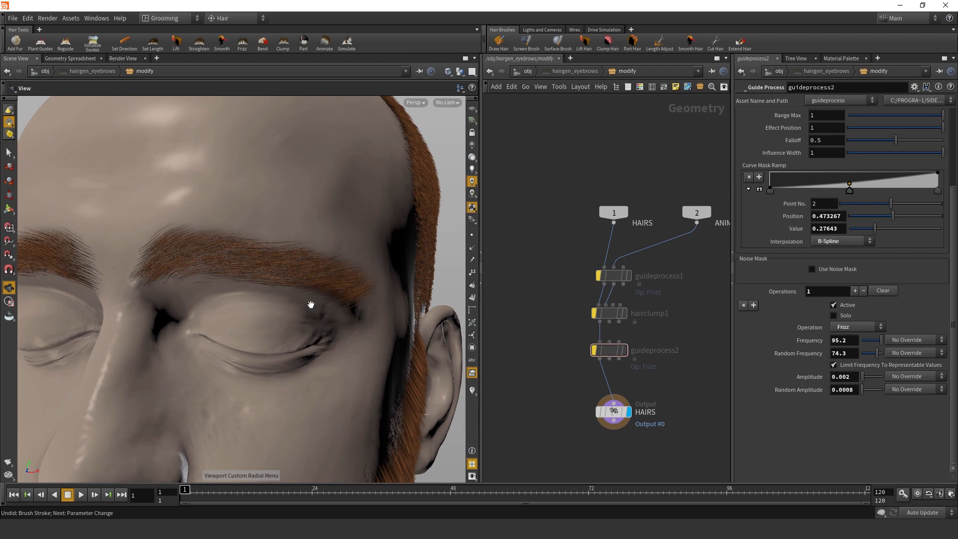
key(u)
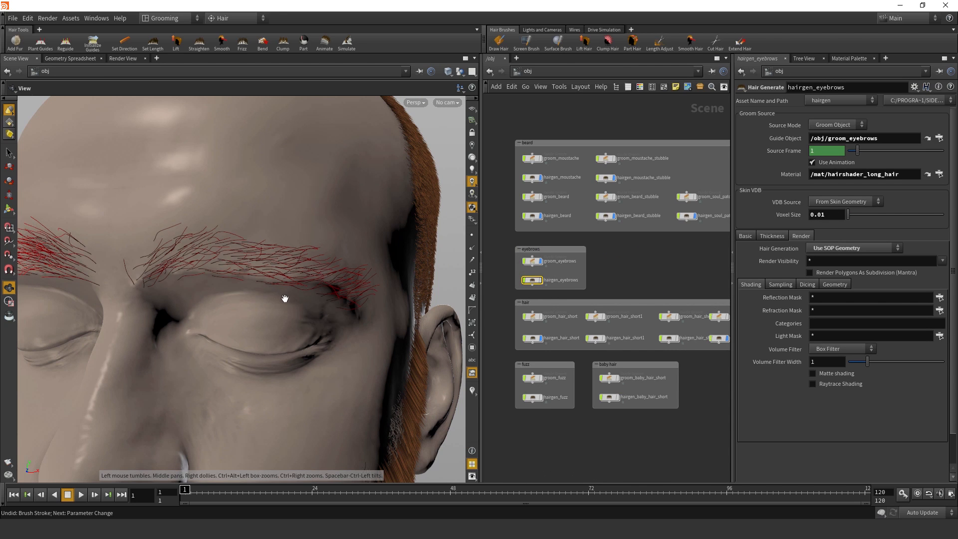
click(539, 281)
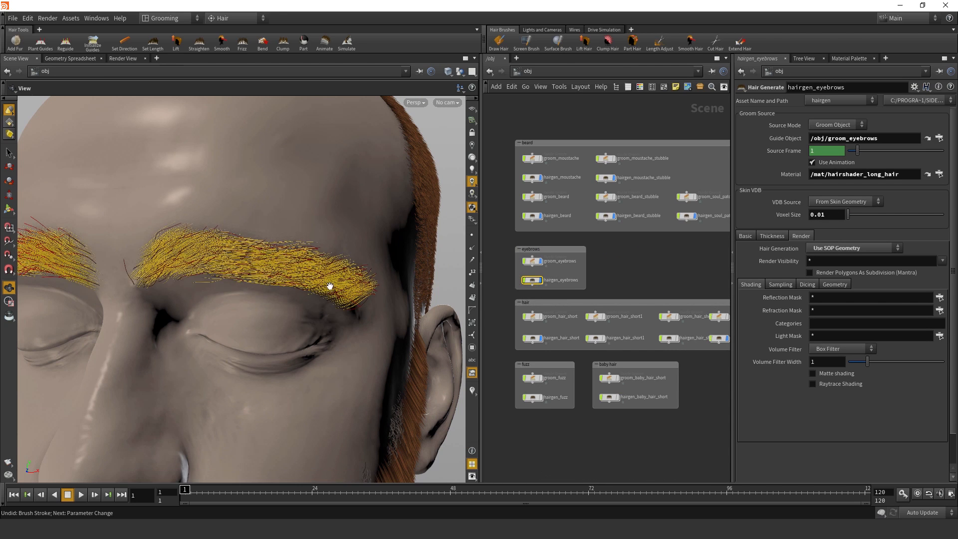
click(552, 292)
drag(326, 285, 311, 283)
drag(345, 281, 308, 294)
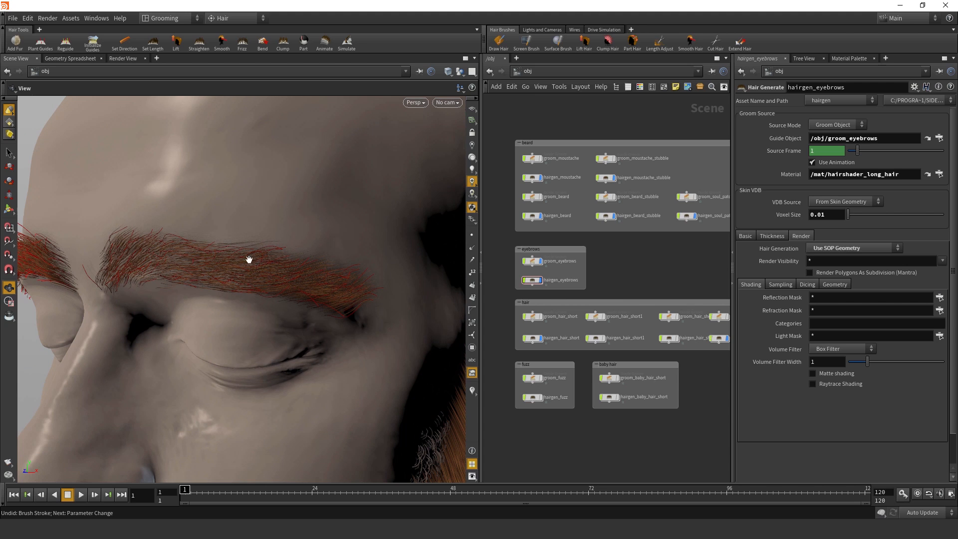
- Recheck the bypassed nodes inside hairgen_eyebrows and return to the object level
double_click(544, 283)
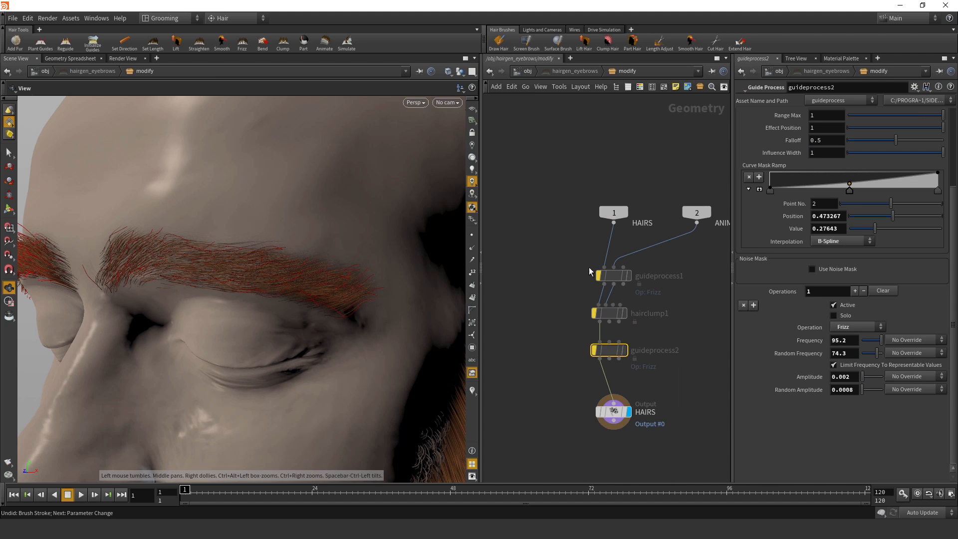
click(580, 277)
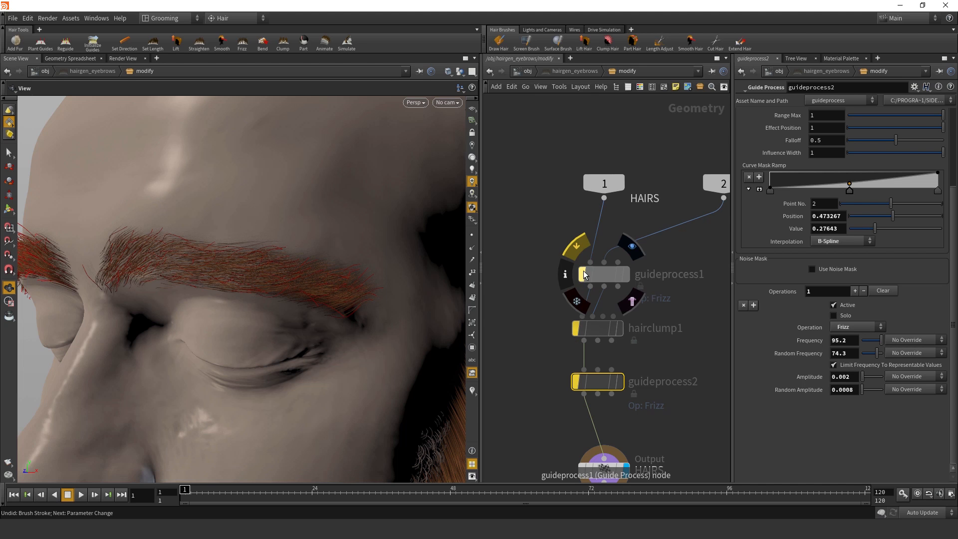
key(u)
middle_drag(624, 274, 663, 272)
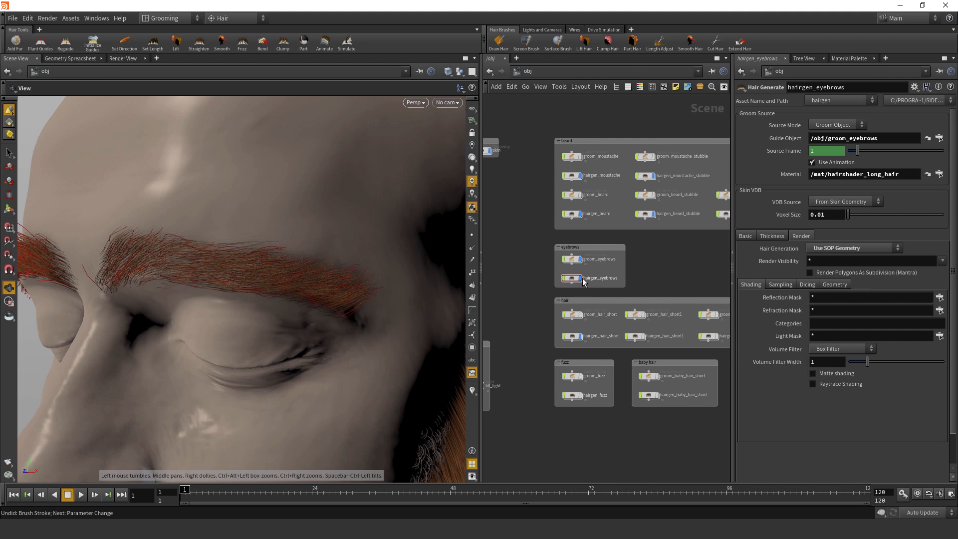
scroll(575, 280, up, 1)
click(573, 279)
click(513, 296)
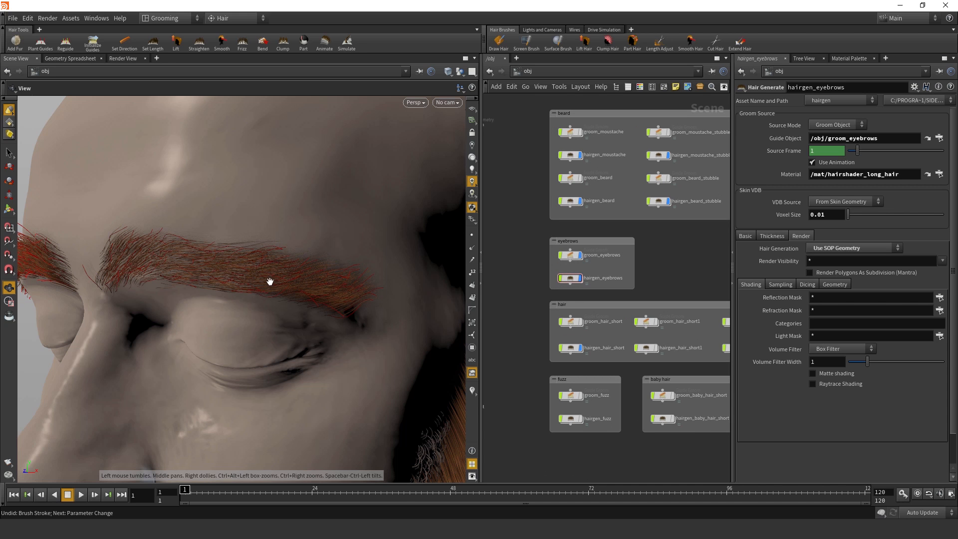
- Try Influence Radius values of 0.0025 and 0.005 in the basic settings of hairgen_eyebrows, and set it to 0.007
scroll(283, 282, up, 1)
drag(271, 289, 269, 295)
mouse_move(269, 295)
right_down()
mouse_move(240, 297)
mouse_move(271, 286)
right_up()
click(746, 236)
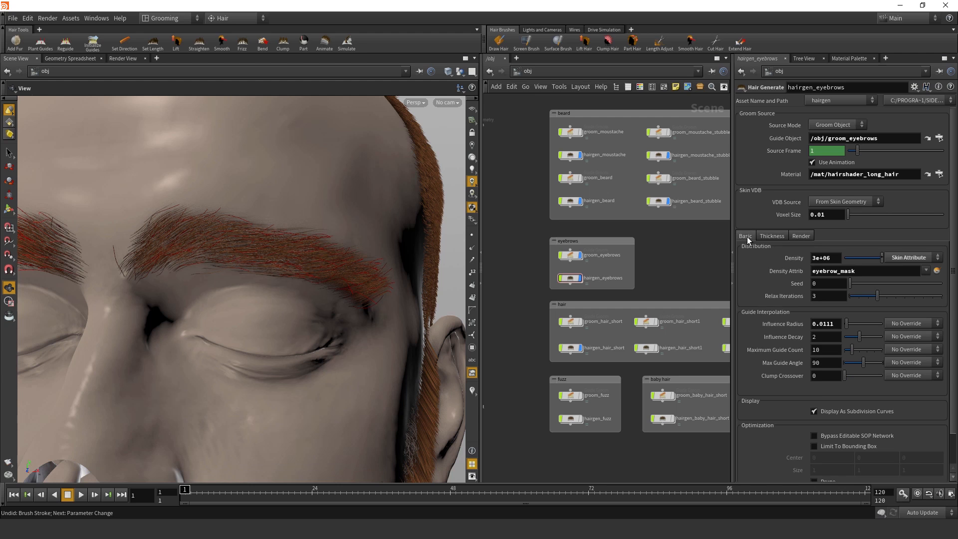
click(826, 325)
drag(823, 326, 854, 328)
text(05)
key(Return)
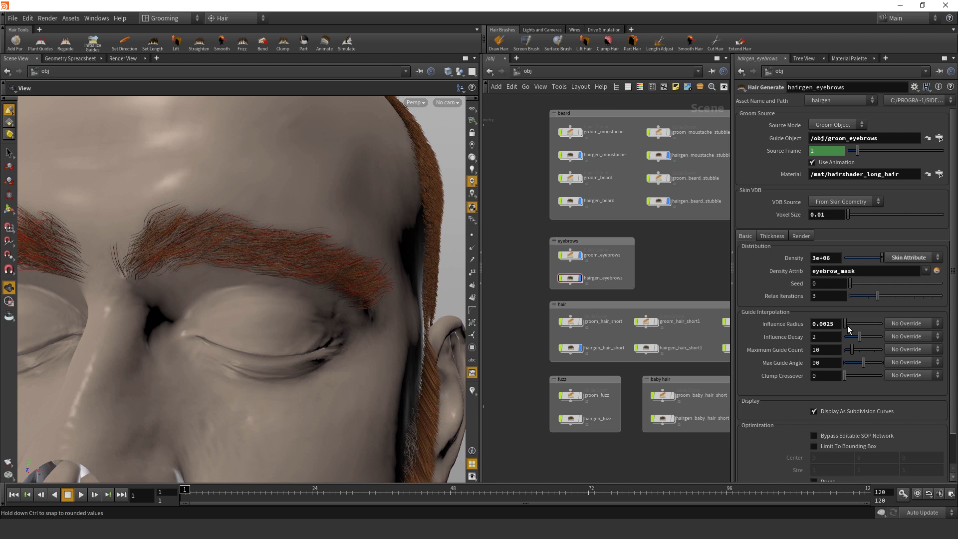
drag(836, 326, 827, 329)
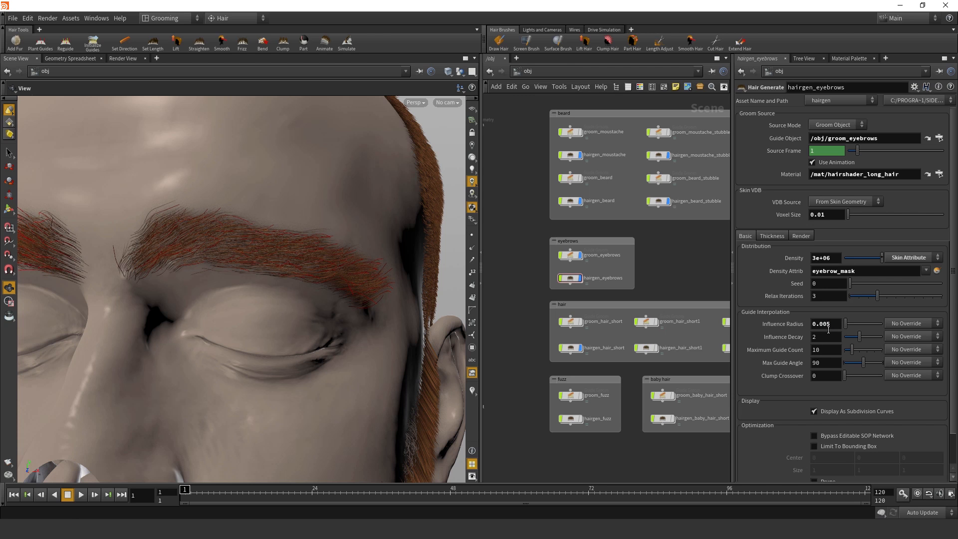
key(Return)
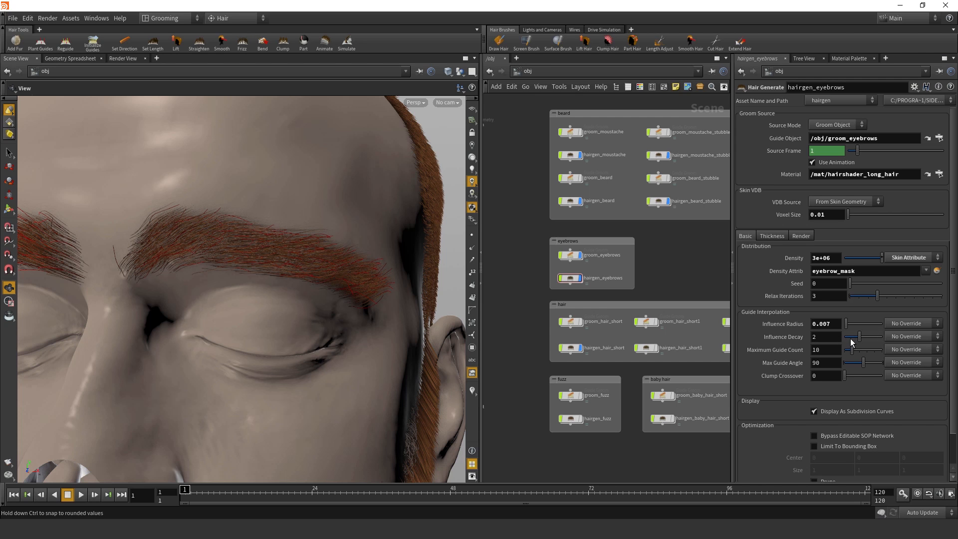
- Compare Influence Decay values of 4, 8 and 1 on hairgen_eyebrows, and set it to 4
click(828, 339)
text(4)
key(Return)
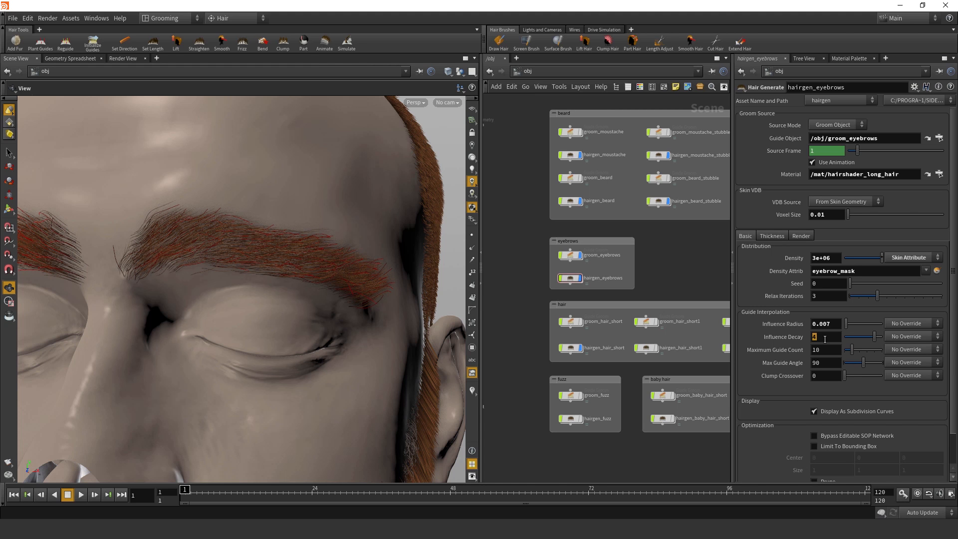
text(8)
key(Return)
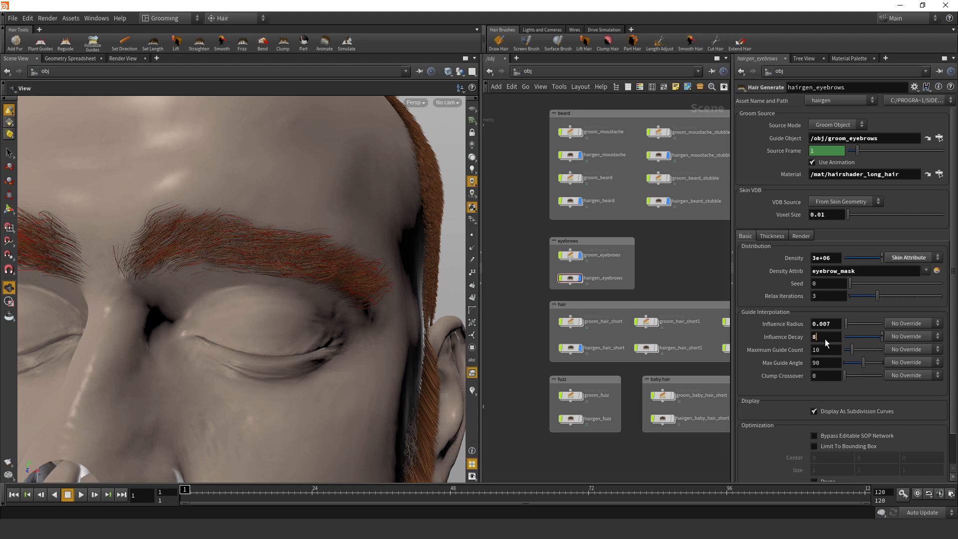
text(1)
key(Return)
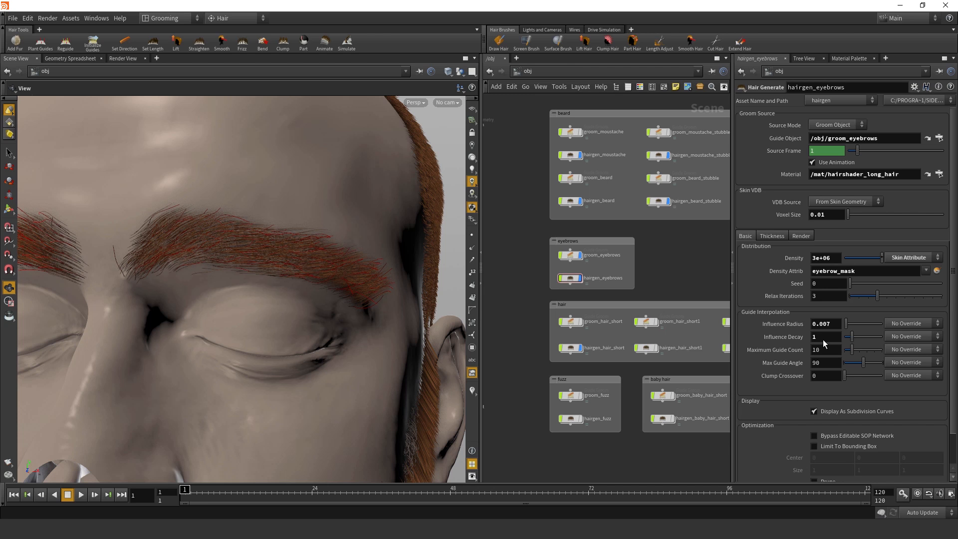
text(4)
key(Return)
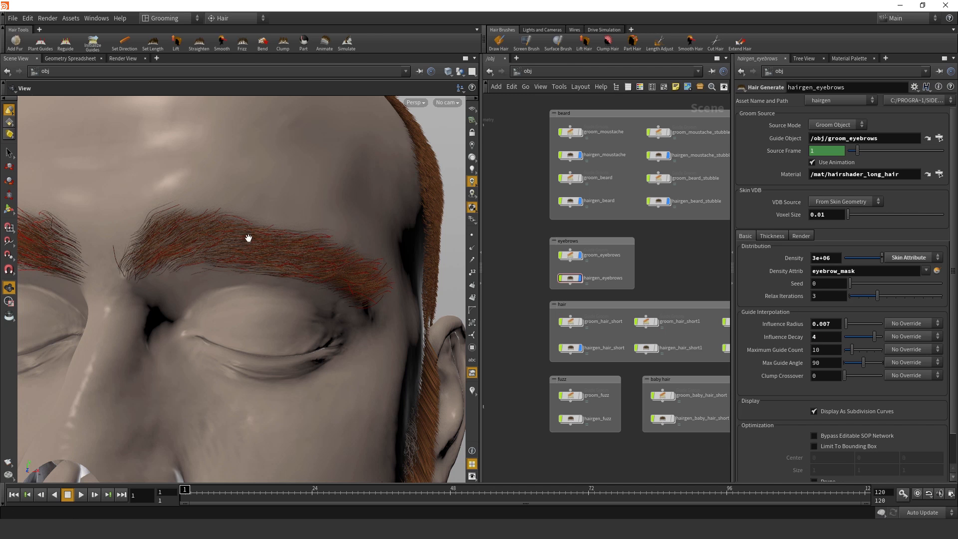
- Enter the modify network of hairgen_eyebrows and reactivate the bypassed frizz node guideprocess1
drag(831, 325, 811, 320)
right_drag(339, 298, 270, 297)
mouse_move(270, 297)
mouse_down()
mouse_move(293, 305)
mouse_move(272, 299)
mouse_up()
double_click(570, 278)
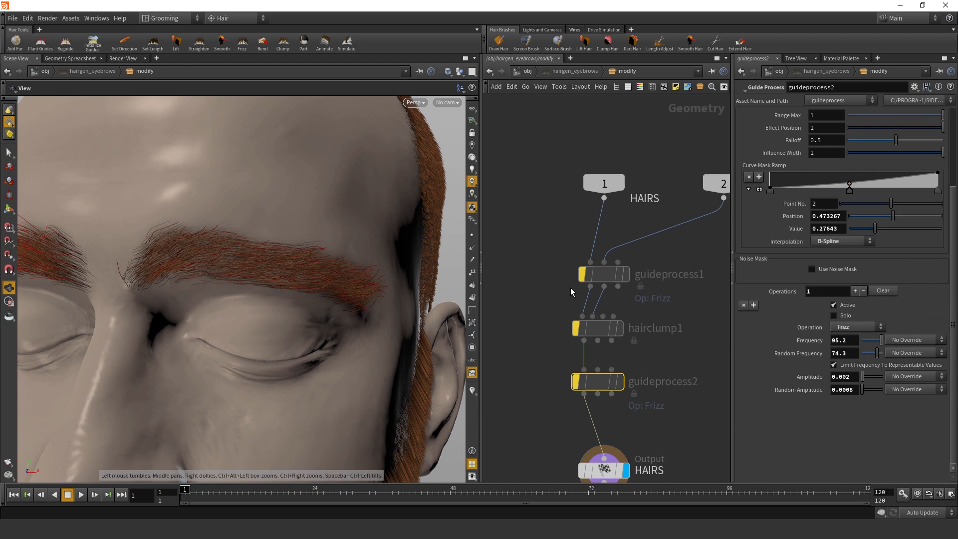
middle_drag(505, 344, 492, 314)
click(516, 272)
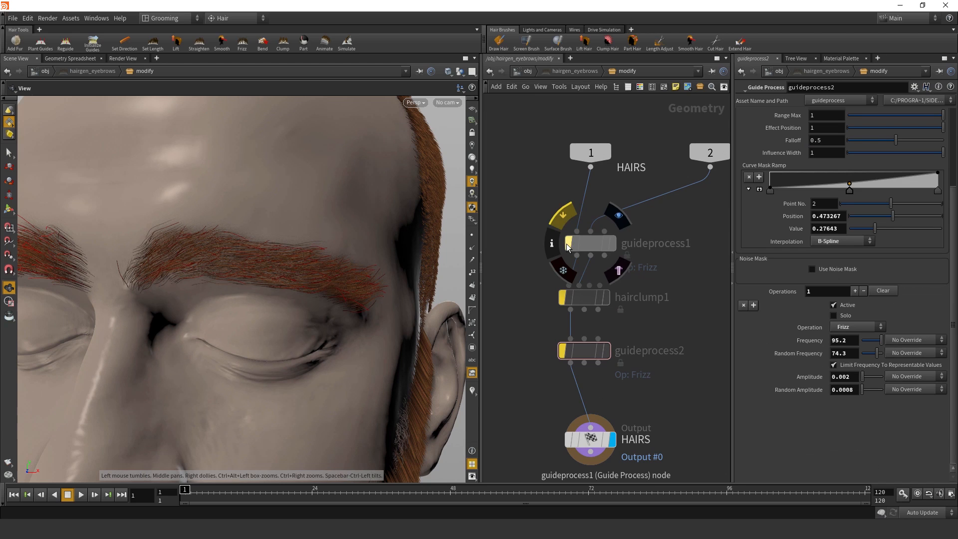
click(567, 244)
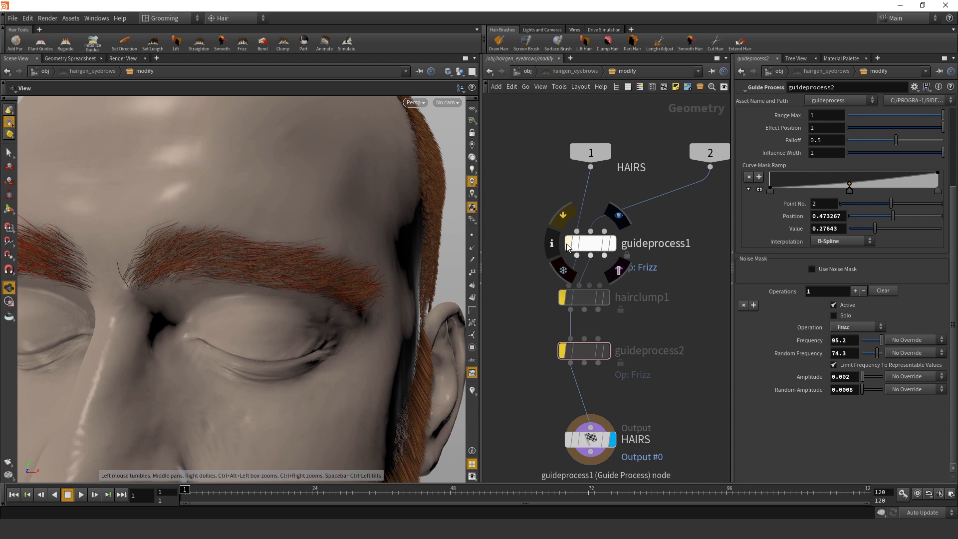
middle_drag(509, 248, 507, 223)
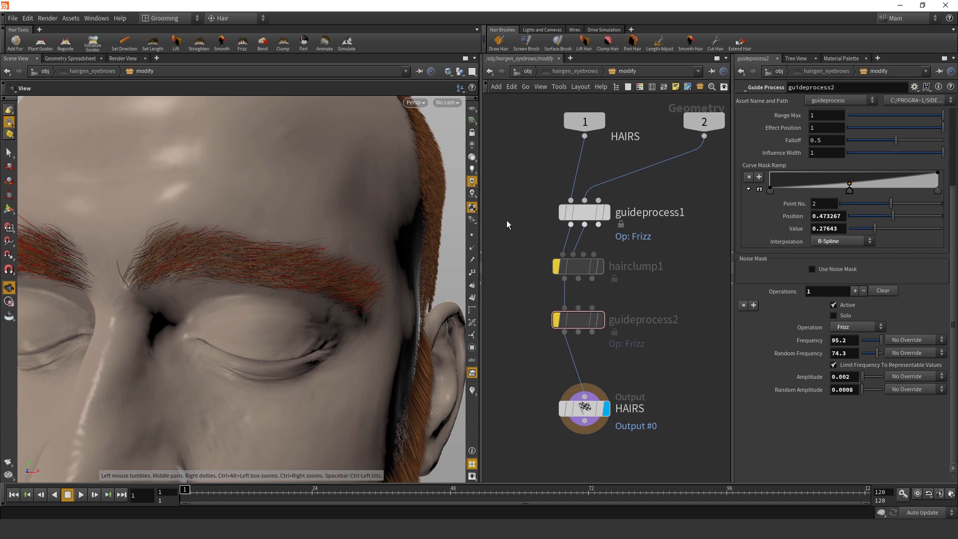
click(562, 214)
click(562, 214)
- Reactivate hairclump1, check the clumped eyebrow and show the node's settings
click(556, 267)
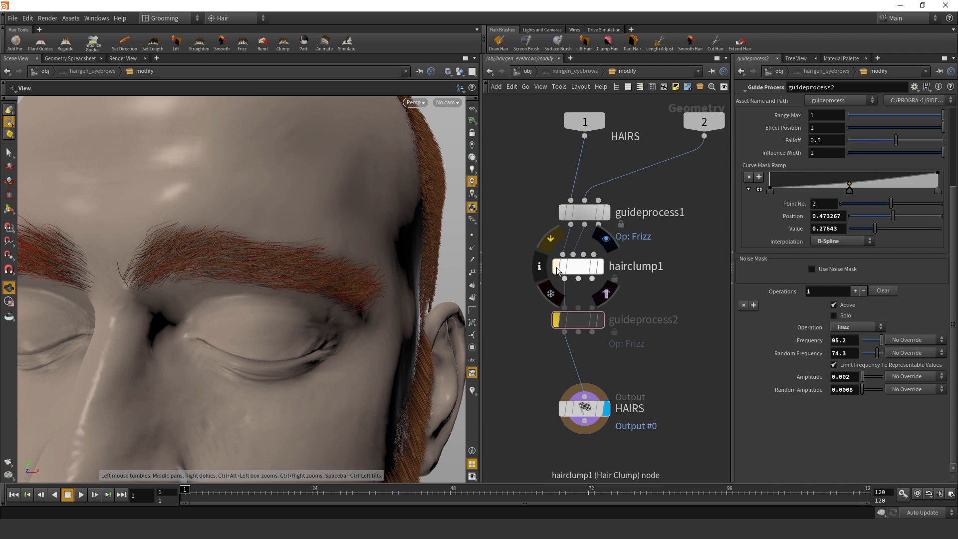
drag(268, 265, 239, 274)
click(578, 267)
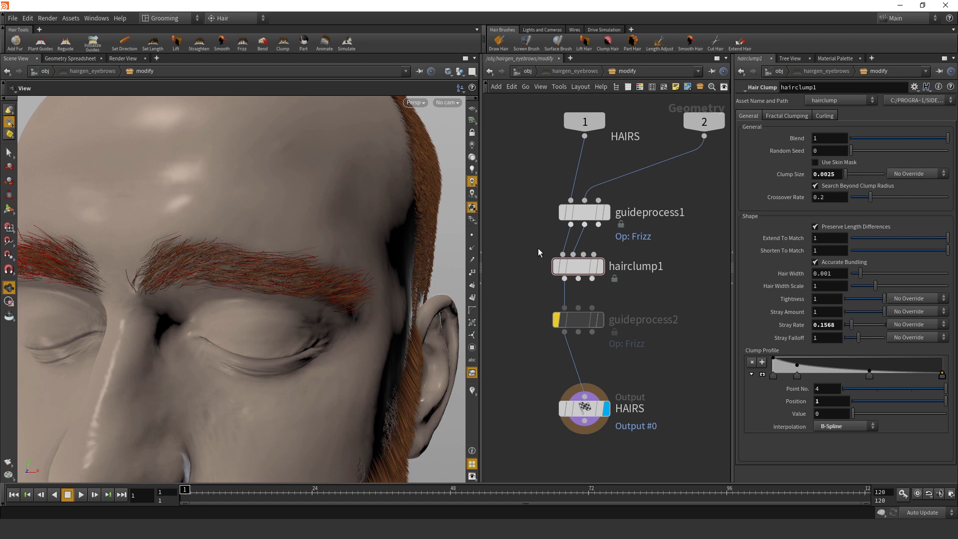
drag(270, 258, 306, 253)
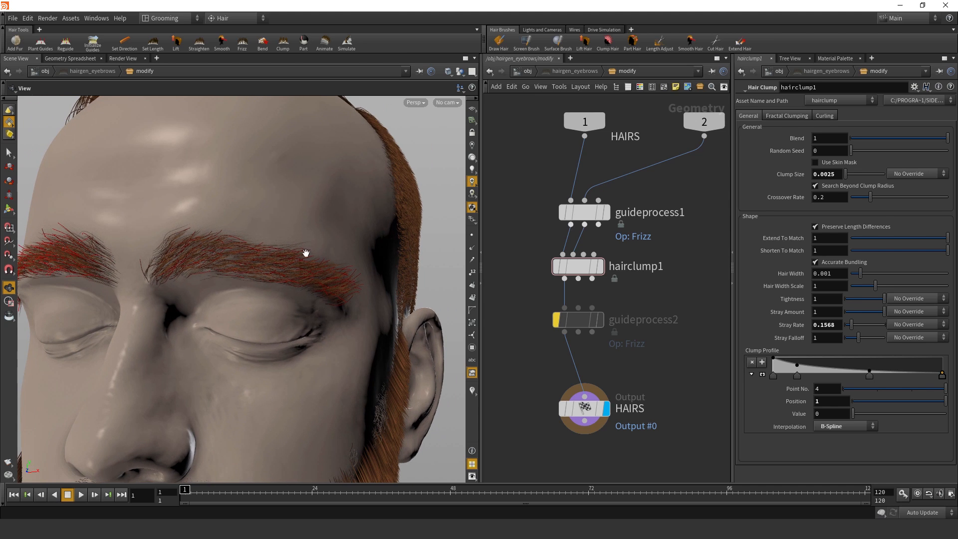
- Override hairclump1's Clump Size with the skin attribute clumpsize and create a paint layer for it
click(923, 175)
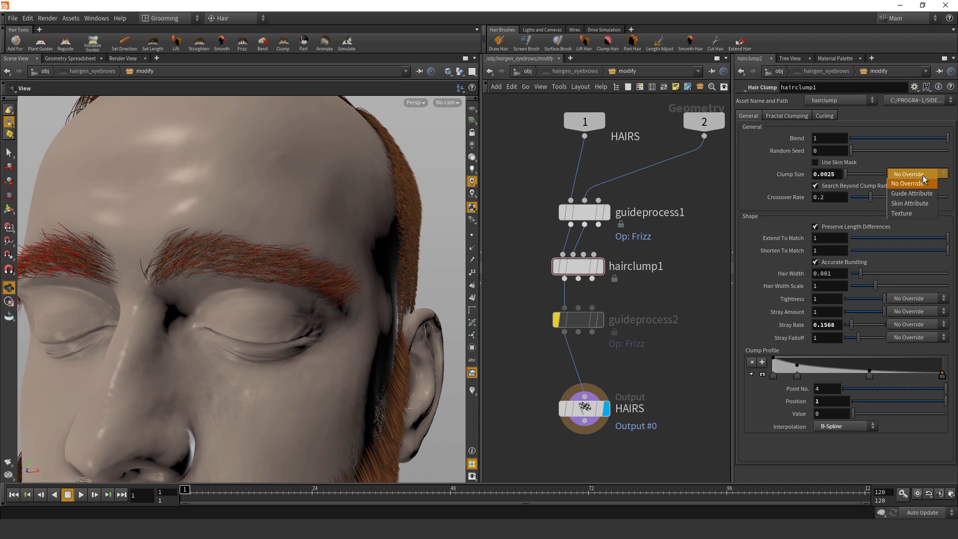
click(922, 204)
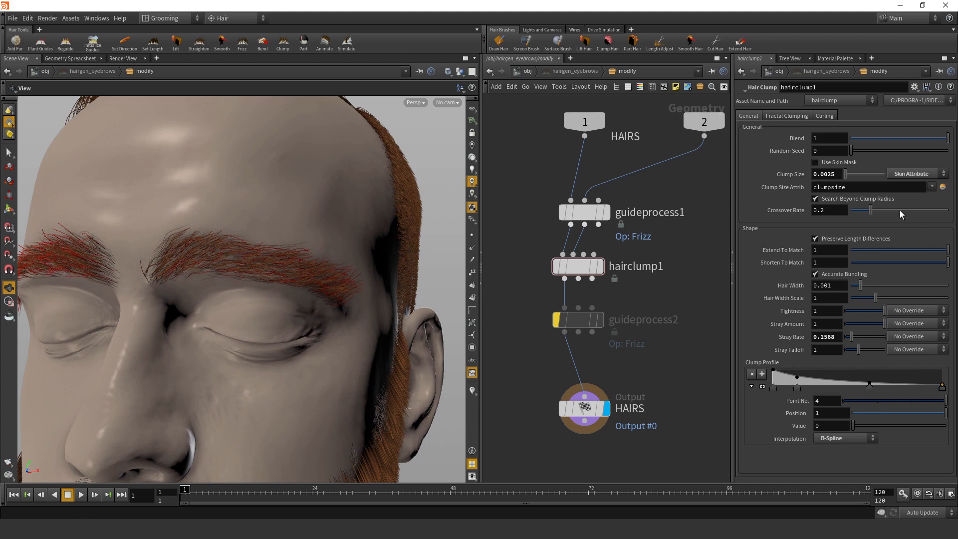
click(943, 187)
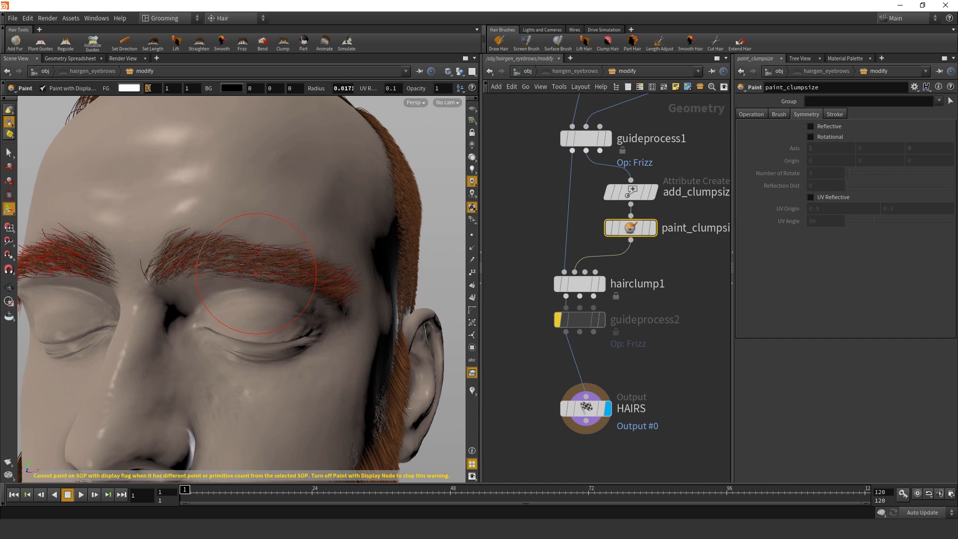
- Set the first foreground value of paint_clumpsize to 2, try a brush stroke over the eyebrow and leave the Paint tool
key(Tab)
mouse_move(229, 257)
mouse_down()
mouse_move(229, 267)
mouse_move(270, 268)
mouse_move(340, 293)
mouse_up()
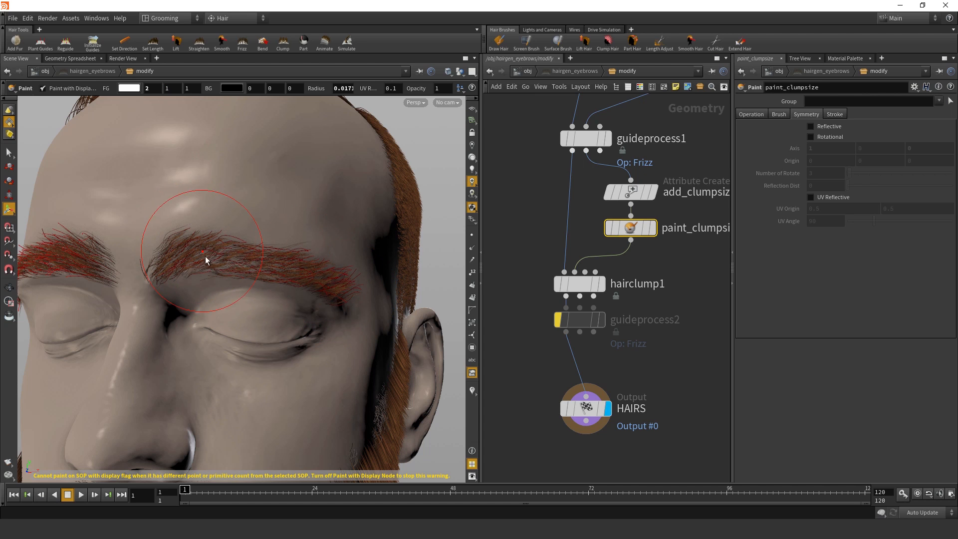
key(Escape)
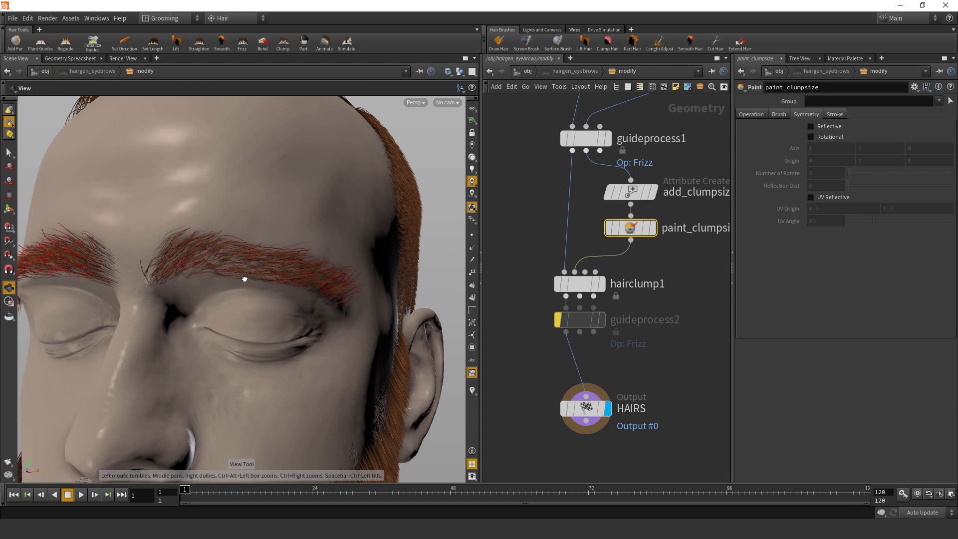
drag(246, 276, 252, 280)
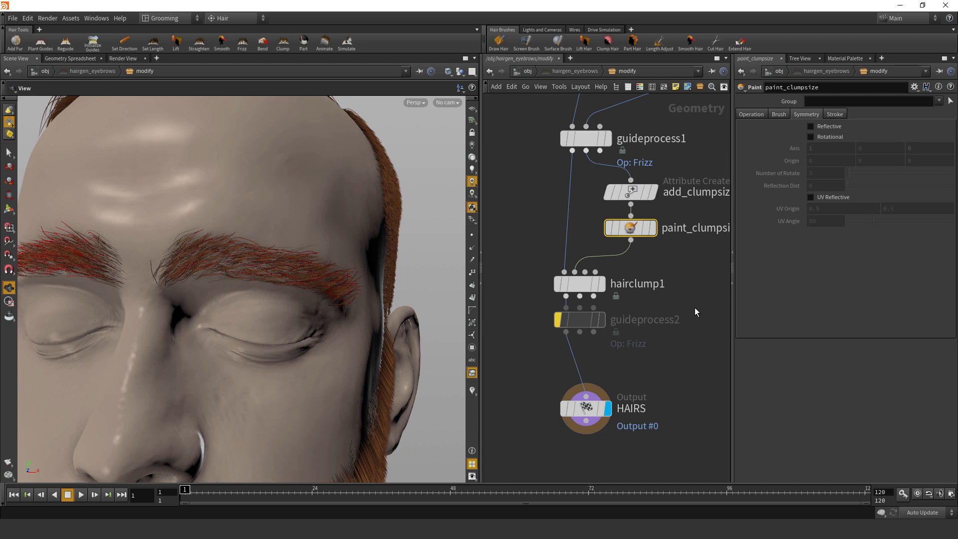
- Reactivate guideprocess2 and compare the eyebrow close up with and without its frizz
click(686, 352)
mouse_move(558, 323)
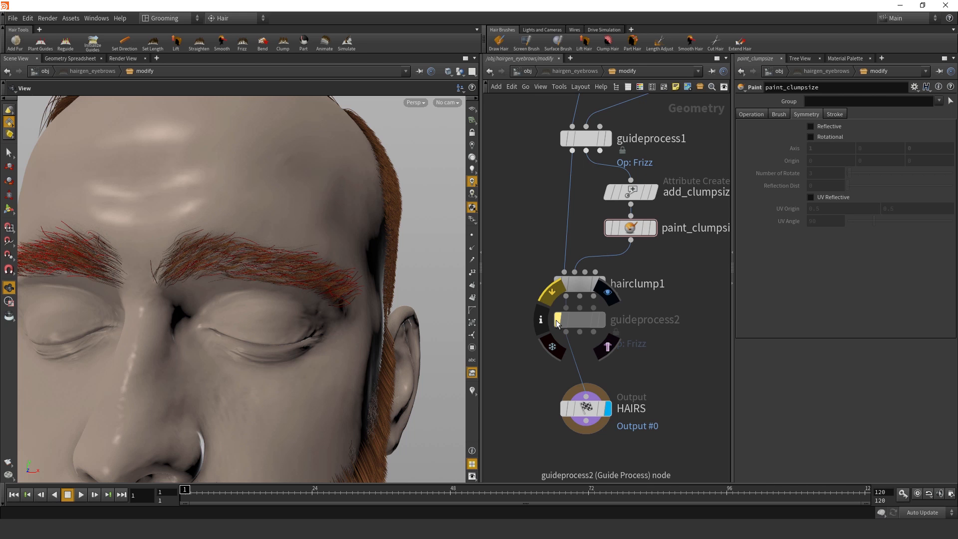
scroll(295, 261, up, 3)
right_drag(295, 262, 262, 263)
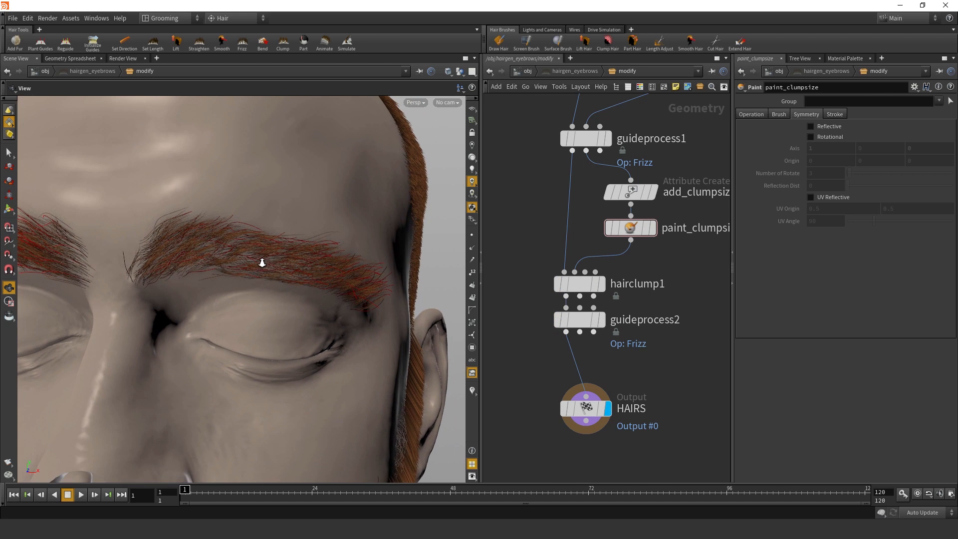
click(558, 321)
click(557, 321)
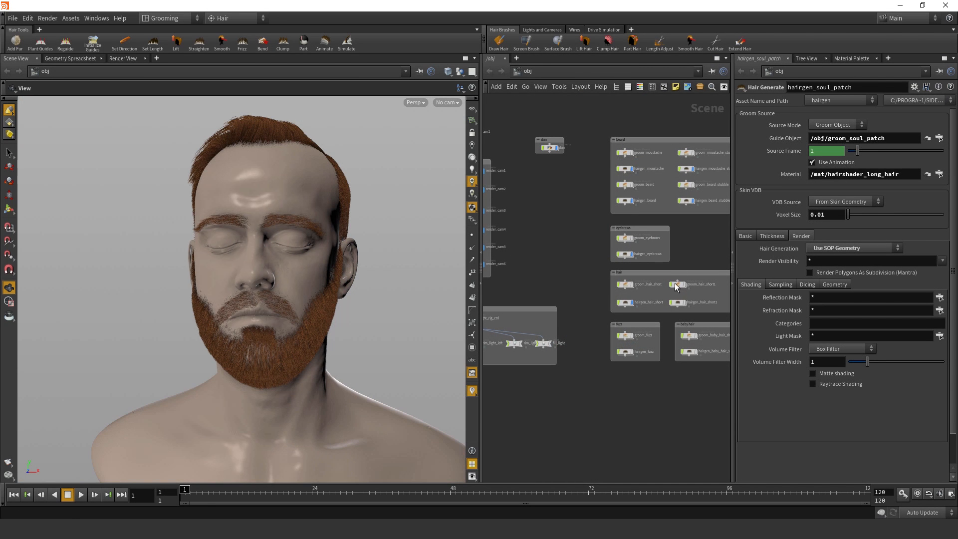
- Open the groom network of groom_beard and frame the bare beard guides from the side along with the guideprocess2 node
scroll(664, 260, up, 3)
middle_drag(699, 253, 661, 336)
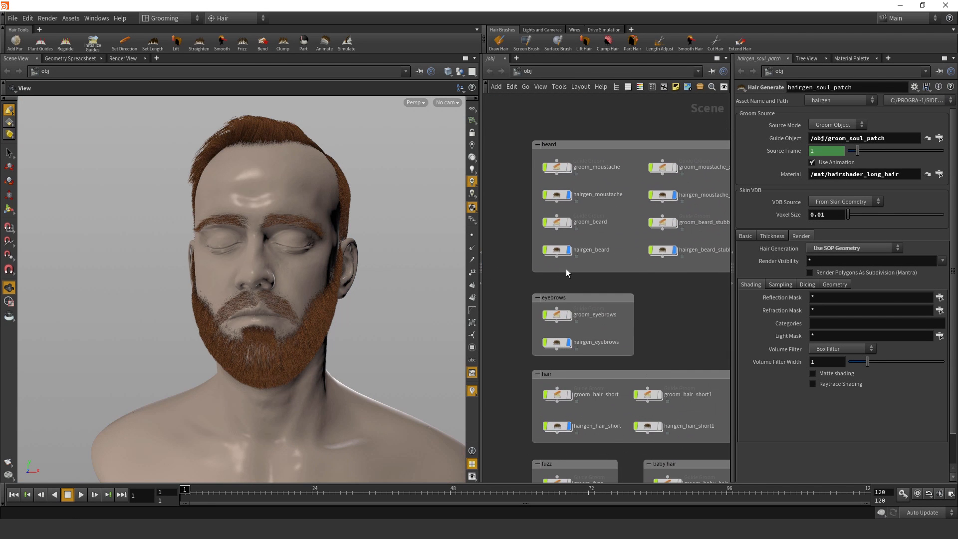
double_click(556, 223)
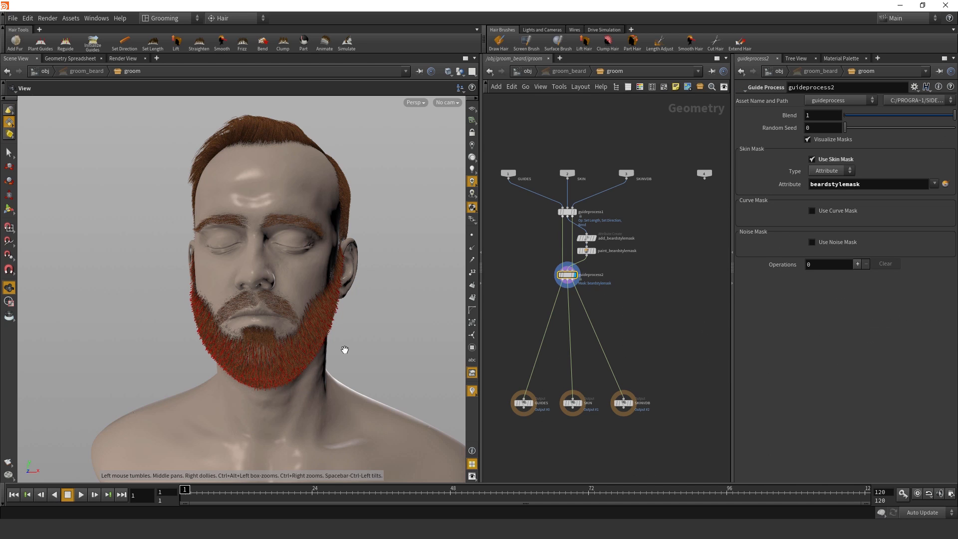
key(c)
click(338, 323)
drag(317, 370, 328, 299)
scroll(327, 299, up, 3)
scroll(577, 277, up, 5)
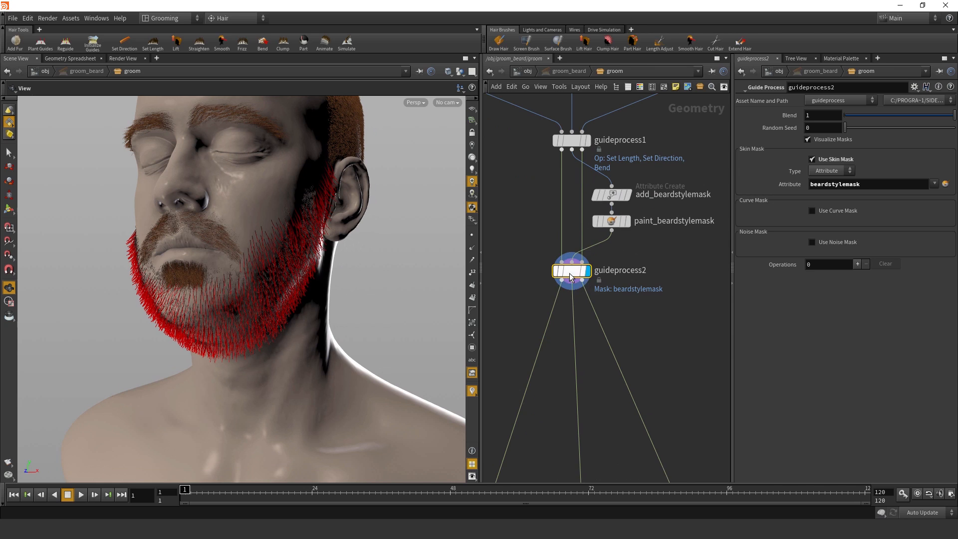
middle_drag(633, 306, 625, 342)
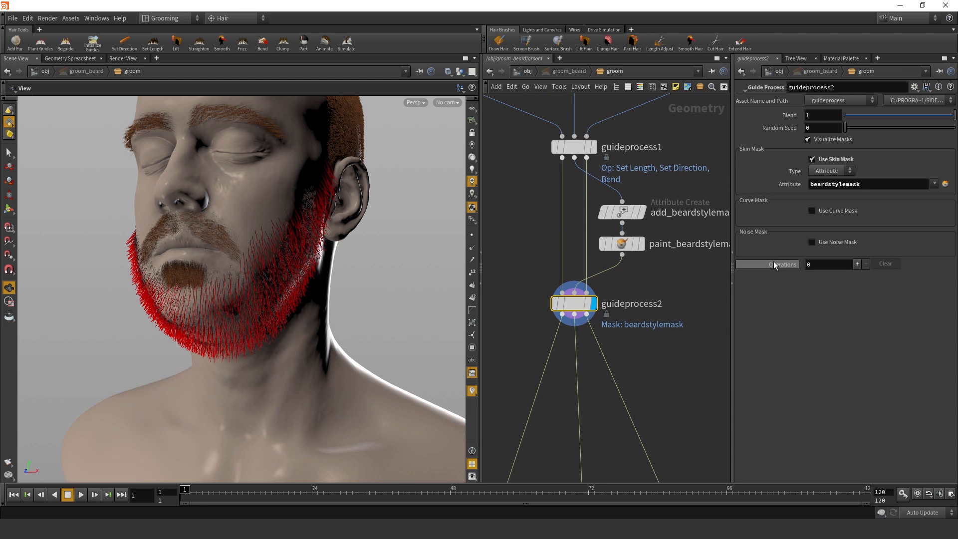
- Add a Set Length operation to guideprocess2 in Multiply mode with a scale factor of 3
click(857, 264)
click(872, 300)
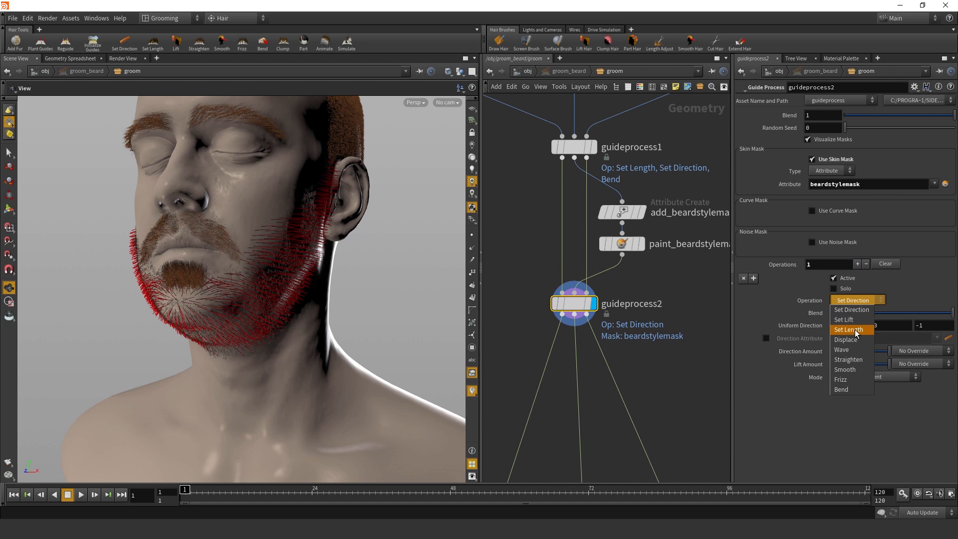
click(867, 330)
double_click(847, 351)
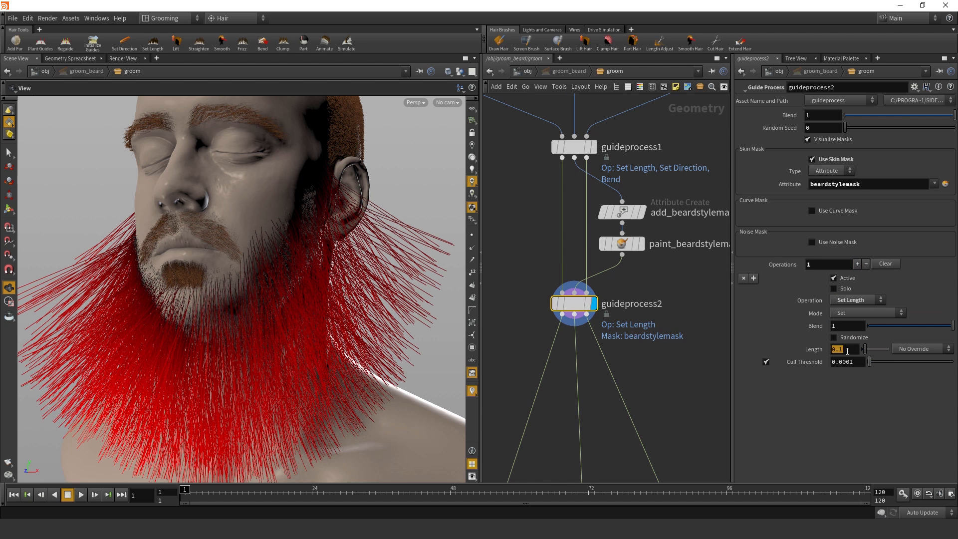
click(867, 313)
click(854, 322)
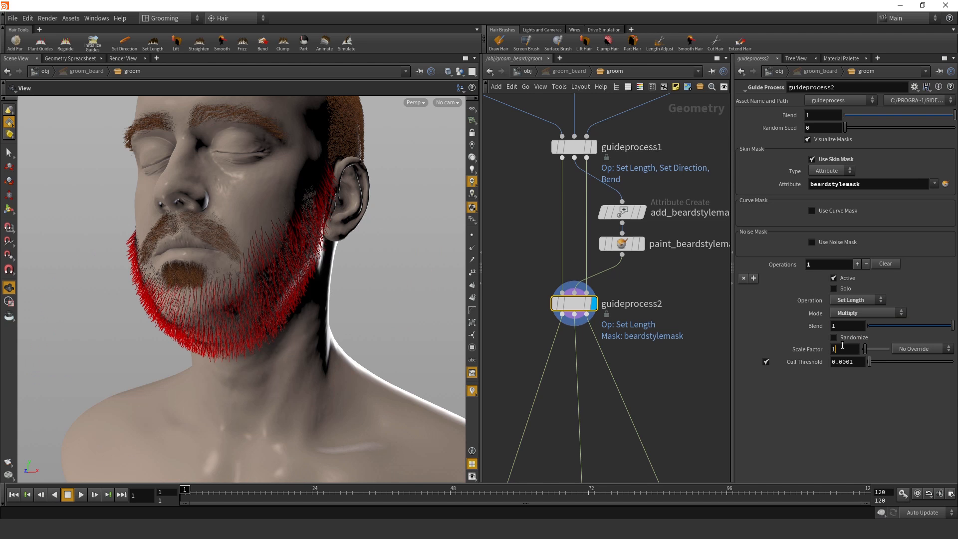
text(3)
key(Return)
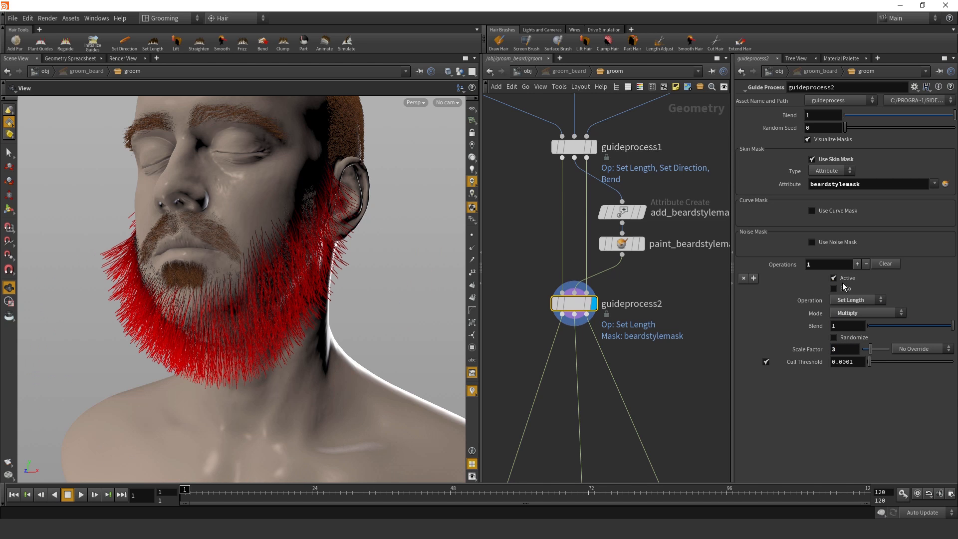
- Add a Set Direction operation to guideprocess2 with a uniform direction of 0, -1, 0
click(856, 264)
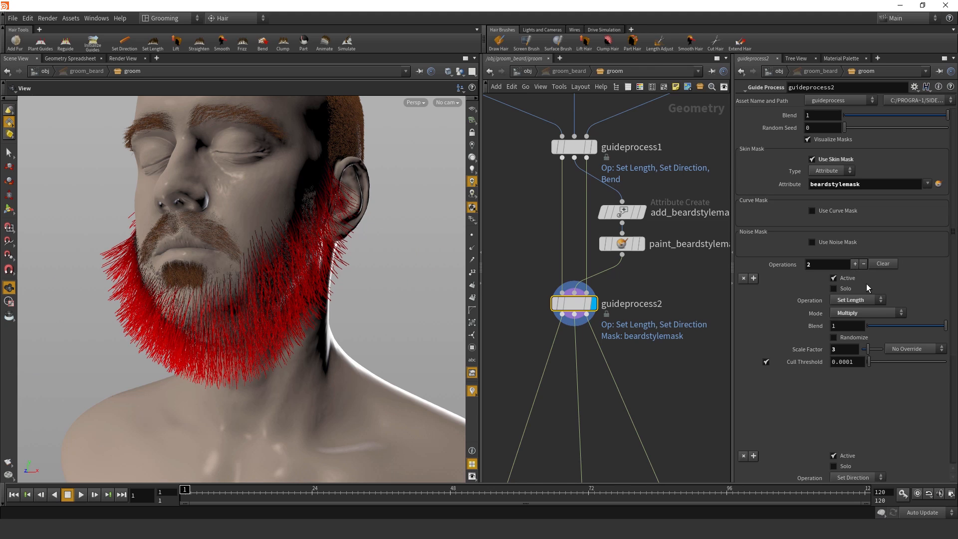
scroll(867, 316, down, 5)
click(860, 316)
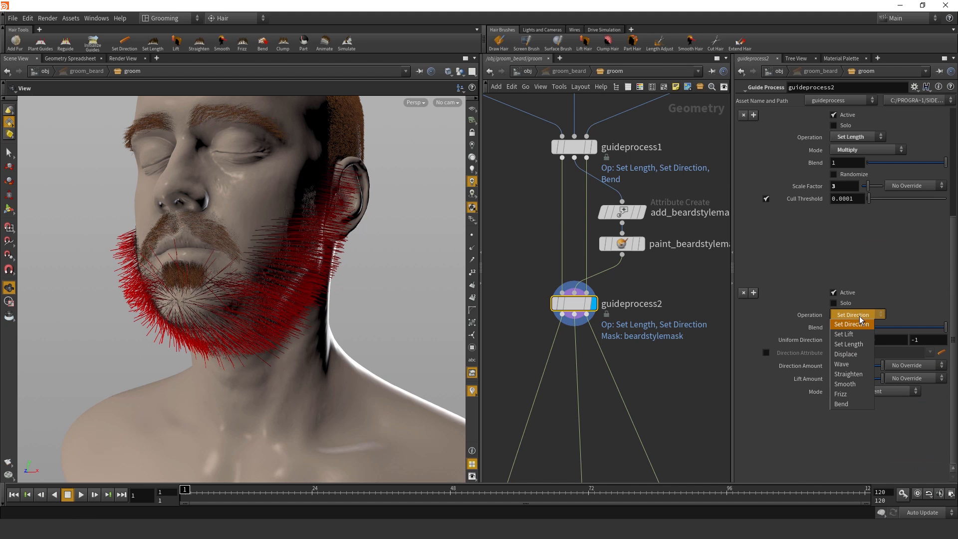
click(860, 328)
text(-1)
key(Tab)
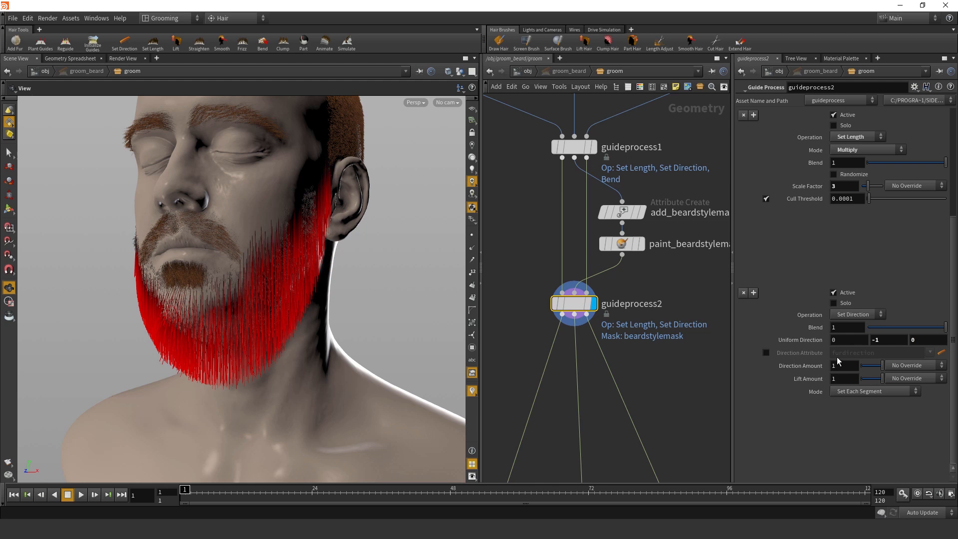
- Try a blend of 0.5 on the Set Direction operation, and set it to 0.7
text(0.5)
key(Return)
text(0.7)
key(Return)
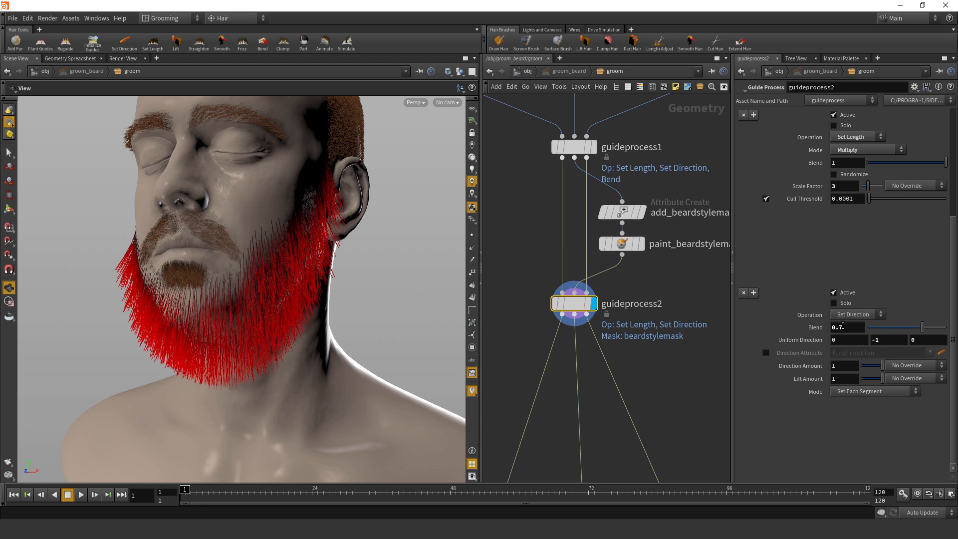
- Add a third operation to guideprocess2 and make it a Frizz operation
middle_drag(648, 357, 638, 252)
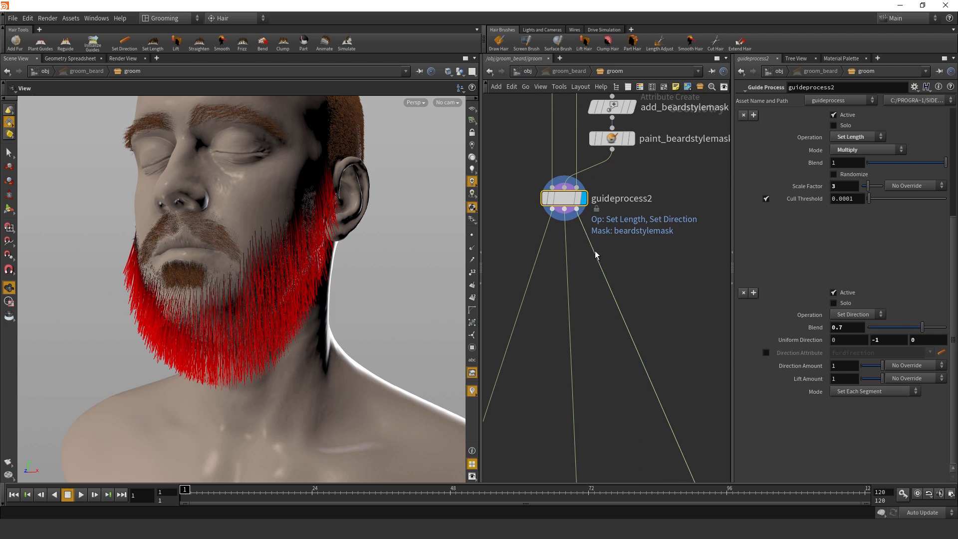
scroll(822, 234, up, 3)
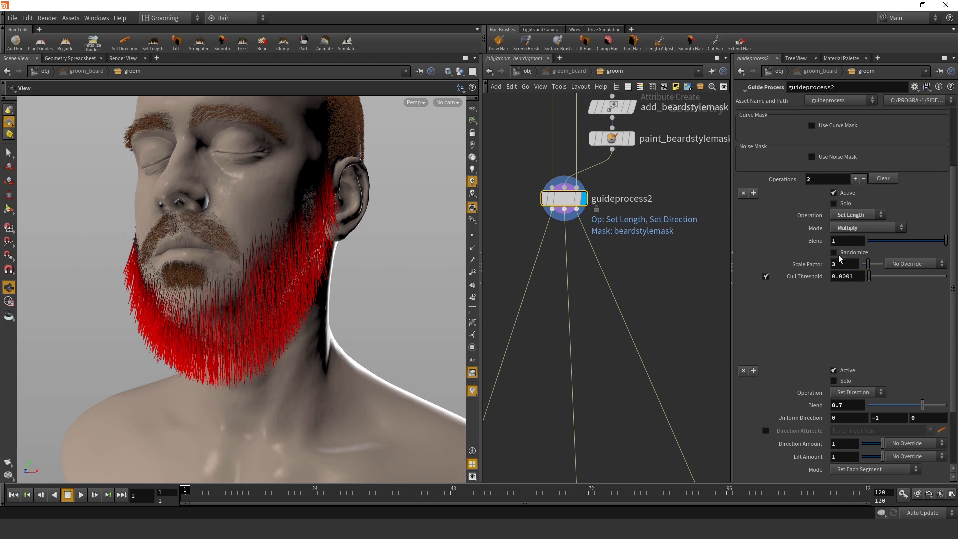
click(855, 178)
scroll(835, 326, down, 5)
click(855, 314)
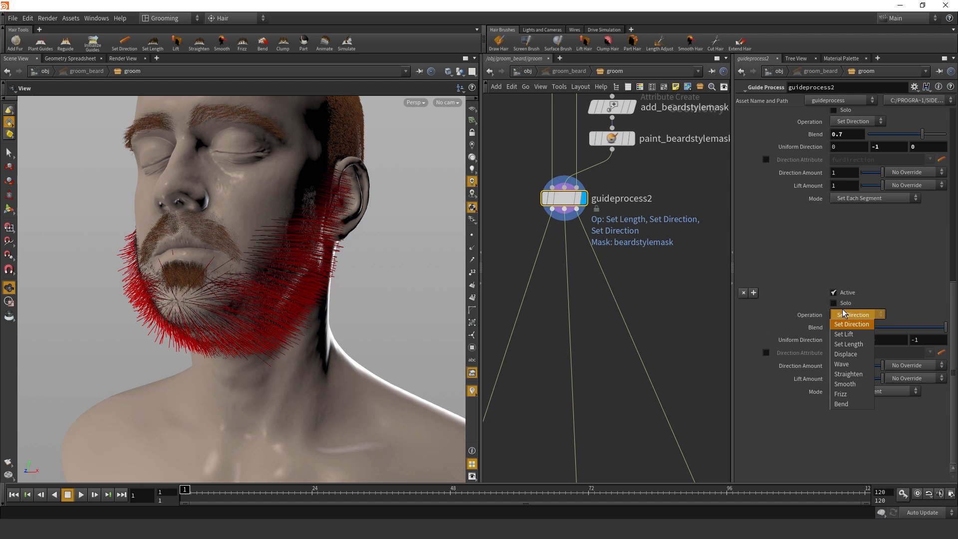
click(842, 395)
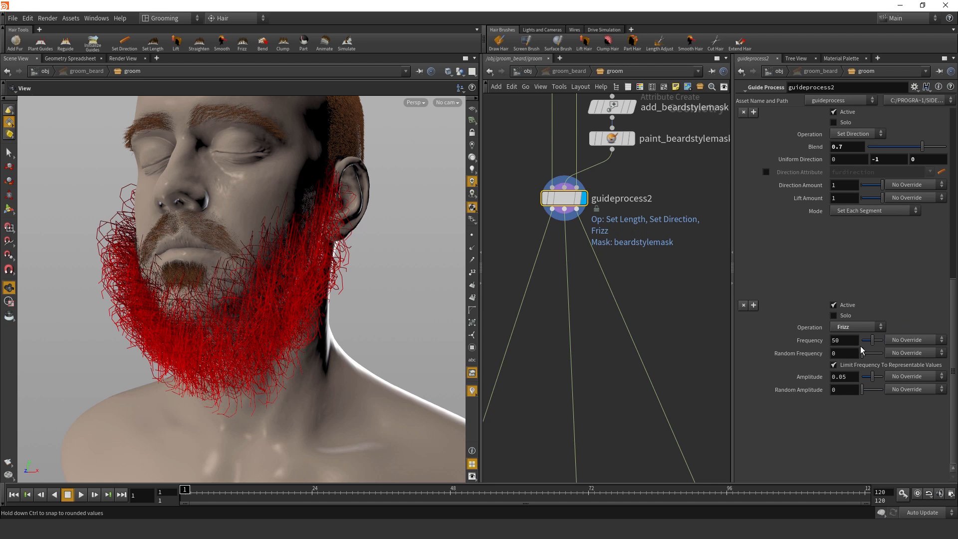
- Set the Frizz operation's amplitude to 0.01, after trying 0.005, and its frequency to 70
double_click(849, 377)
text(0.005)
key(Return)
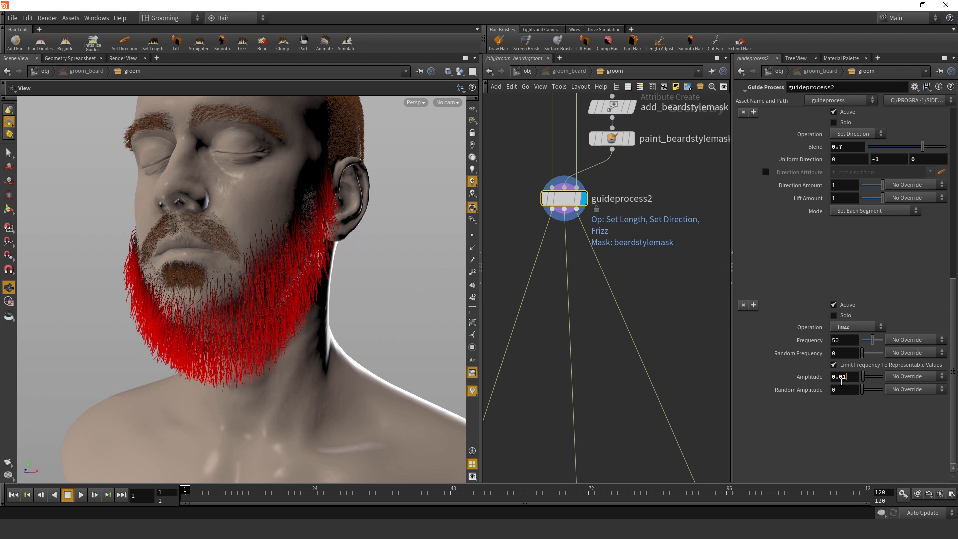
key(BackSpace)
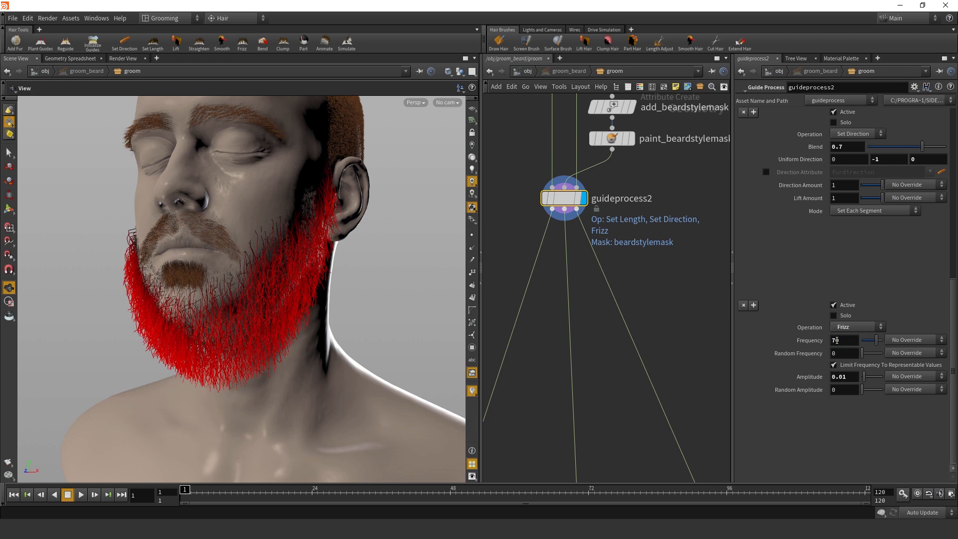
middle_drag(620, 290, 617, 349)
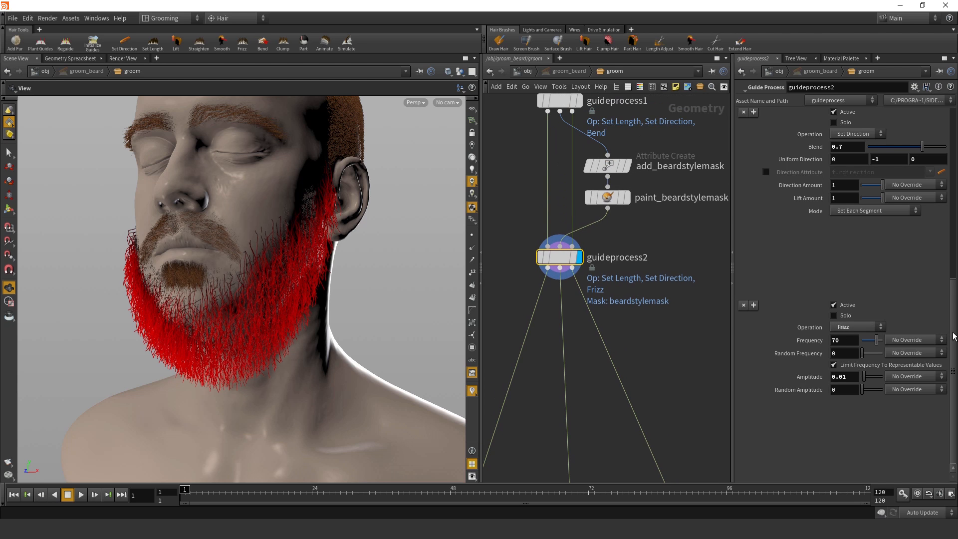
- Open the beardstylemask paint node from guideprocess2's skin mask and reset all its painted changes
scroll(893, 200, up, 10)
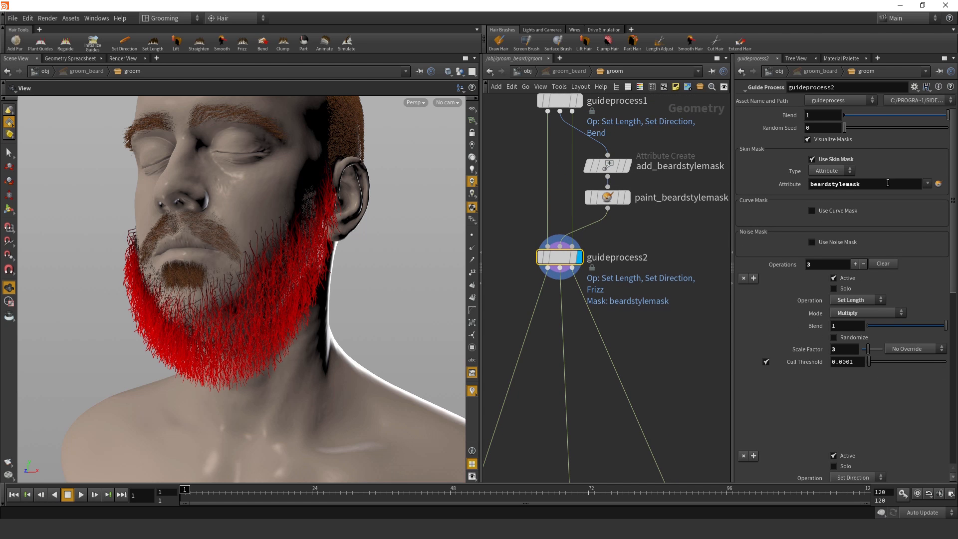
key(ctrl+z)
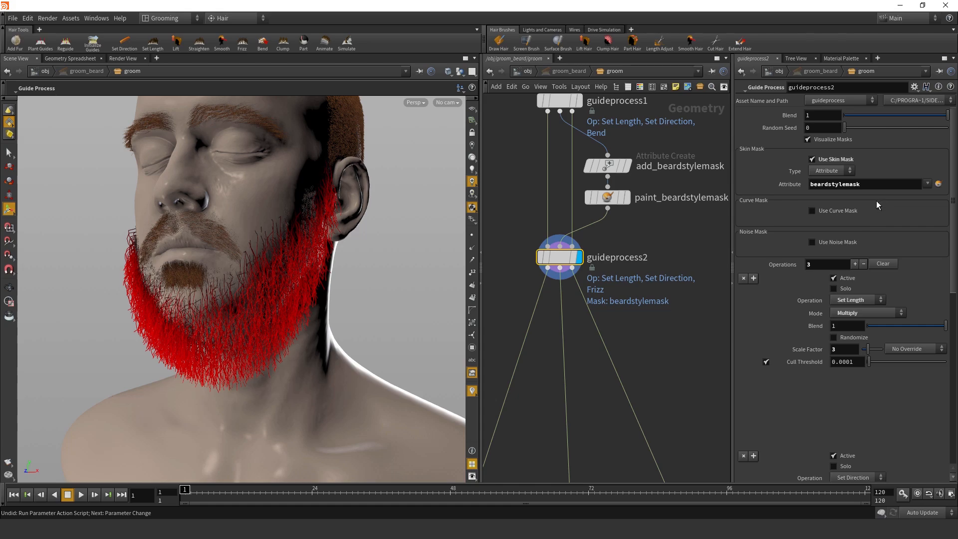
click(940, 184)
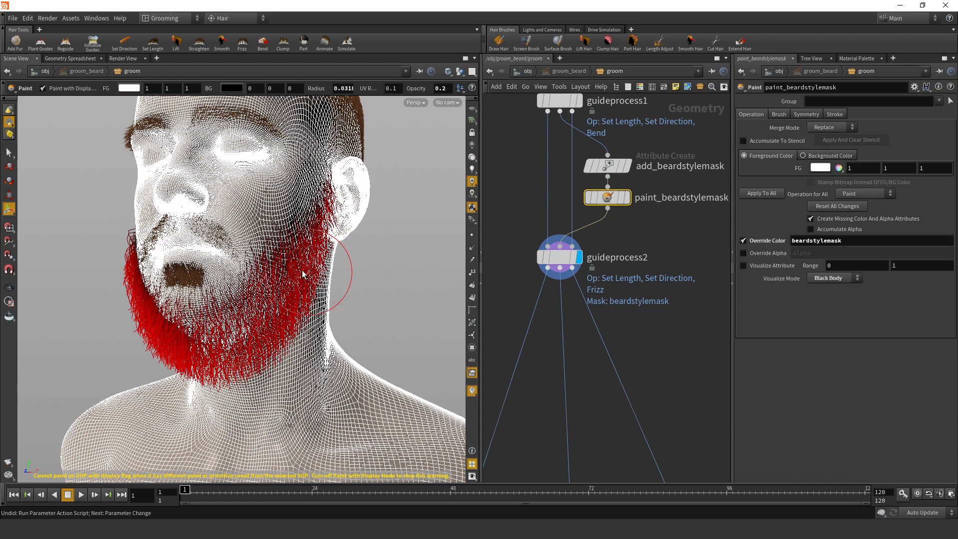
drag(270, 274, 237, 284)
right_drag(237, 284, 336, 272)
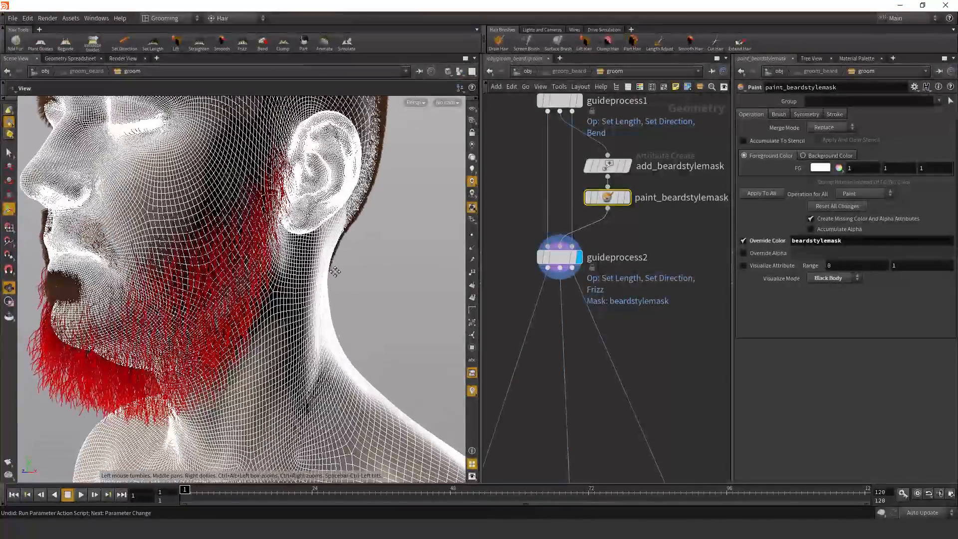
drag(336, 271, 329, 255)
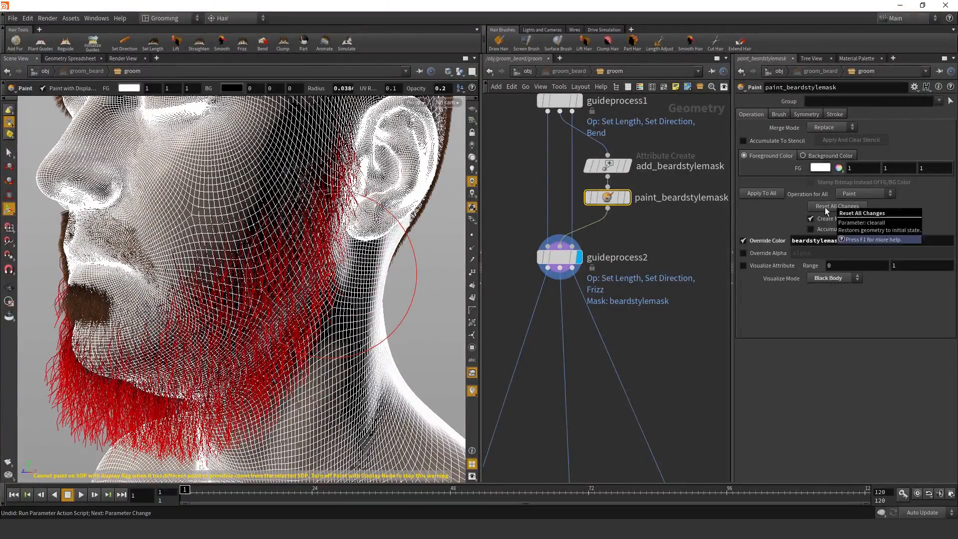
click(825, 208)
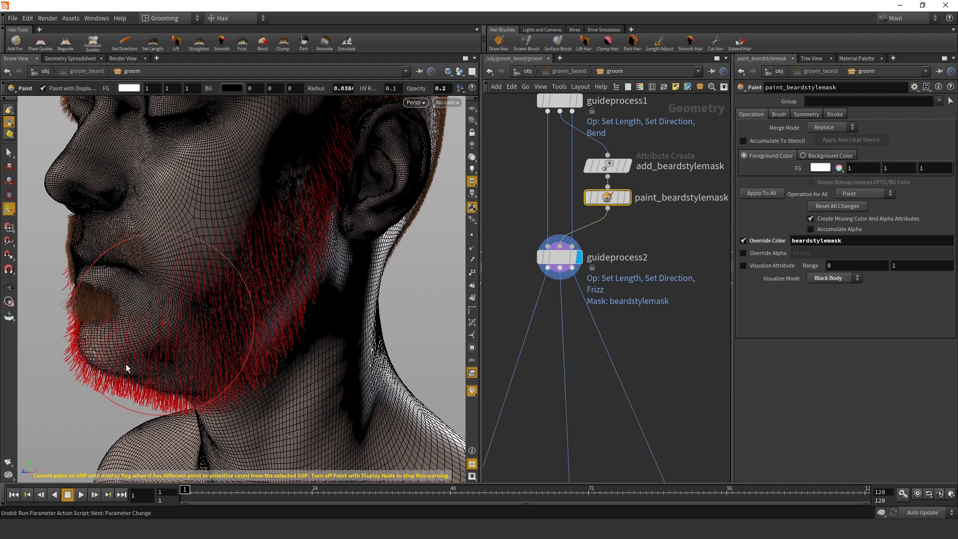
- Paint the beardstylemask with the black background colour in front of both ears and along the jaw, at 0.2 opacity and about 0.03 radius
click(452, 89)
text(1)
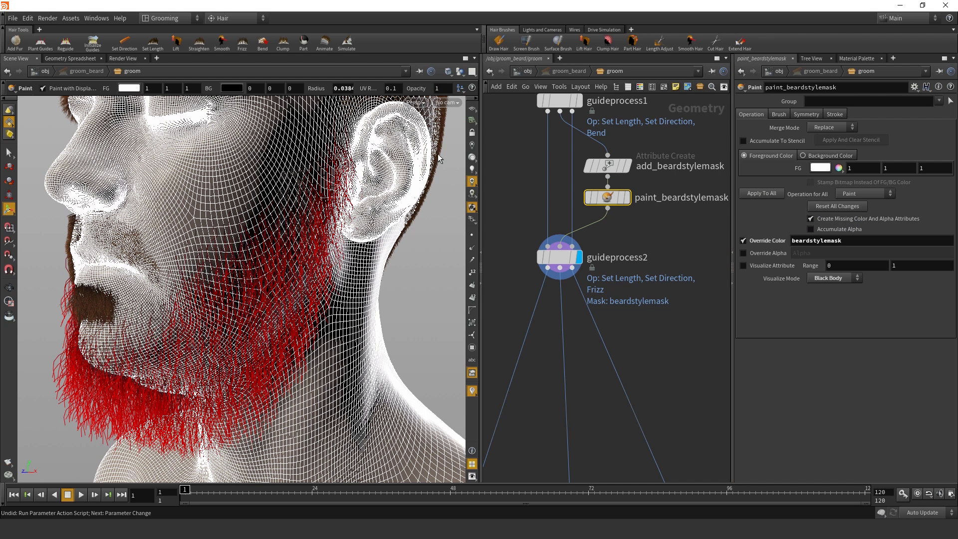
scroll(426, 150, down, 9)
scroll(305, 213, up, 7)
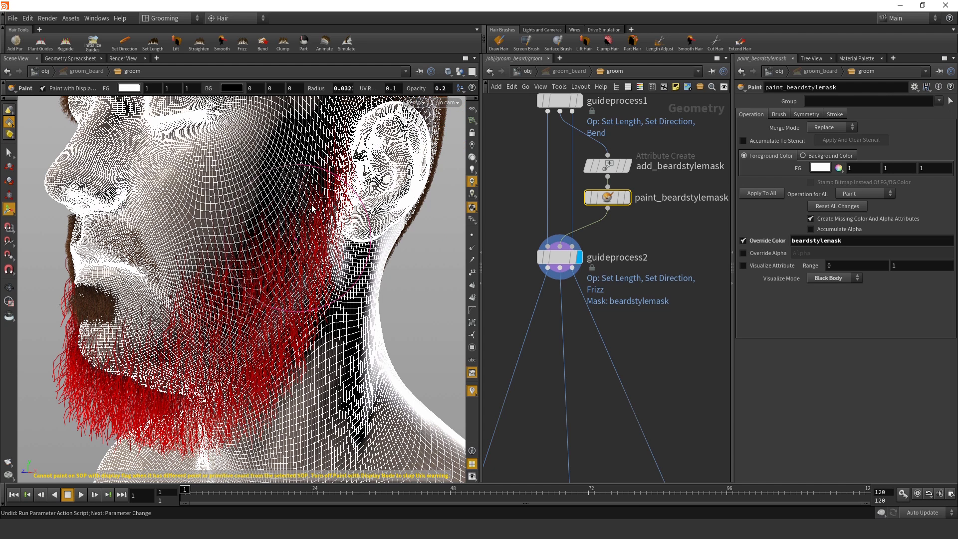
scroll(313, 209, down, 1)
mouse_move(313, 206)
middle_down()
mouse_move(291, 310)
mouse_move(326, 180)
mouse_move(295, 206)
mouse_move(332, 149)
mouse_move(328, 179)
mouse_move(296, 190)
mouse_move(241, 280)
mouse_move(261, 282)
mouse_move(274, 310)
mouse_move(297, 283)
mouse_move(279, 309)
mouse_move(289, 327)
mouse_move(270, 339)
middle_up()
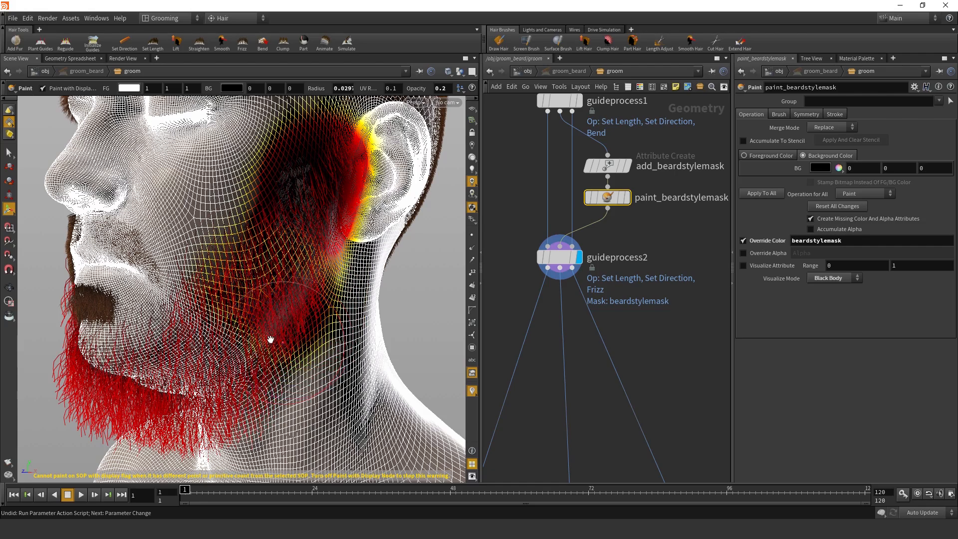
alt+drag(271, 340, 317, 279)
mouse_move(375, 216)
middle_down()
mouse_move(279, 258)
mouse_move(294, 243)
mouse_move(359, 220)
mouse_move(221, 244)
middle_up()
mouse_move(221, 244)
alt+mouse_down()
mouse_move(278, 280)
mouse_move(293, 264)
mouse_move(286, 192)
mouse_move(308, 259)
alt+mouse_up()
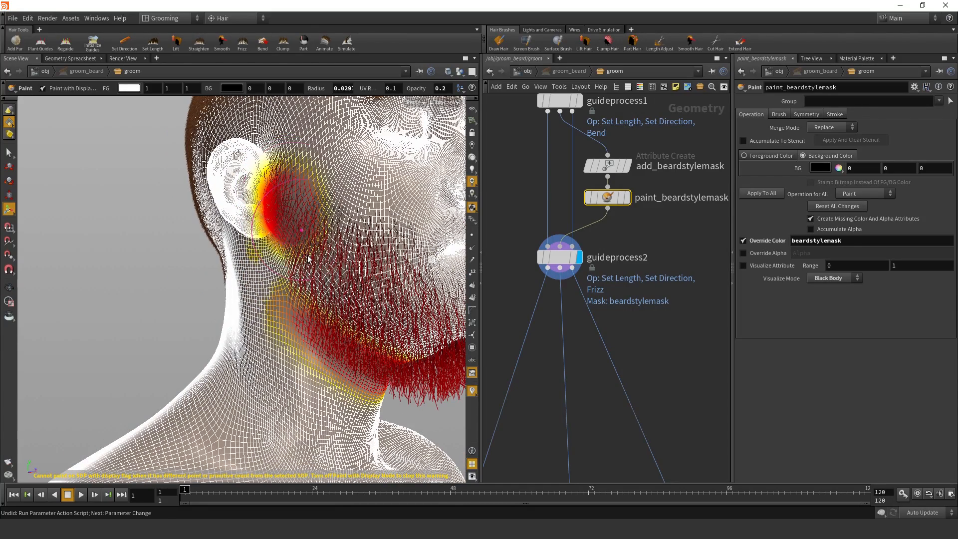
mouse_move(308, 259)
middle_down()
mouse_move(296, 259)
mouse_move(302, 201)
mouse_move(289, 178)
mouse_move(272, 188)
mouse_move(281, 167)
mouse_move(280, 202)
middle_up()
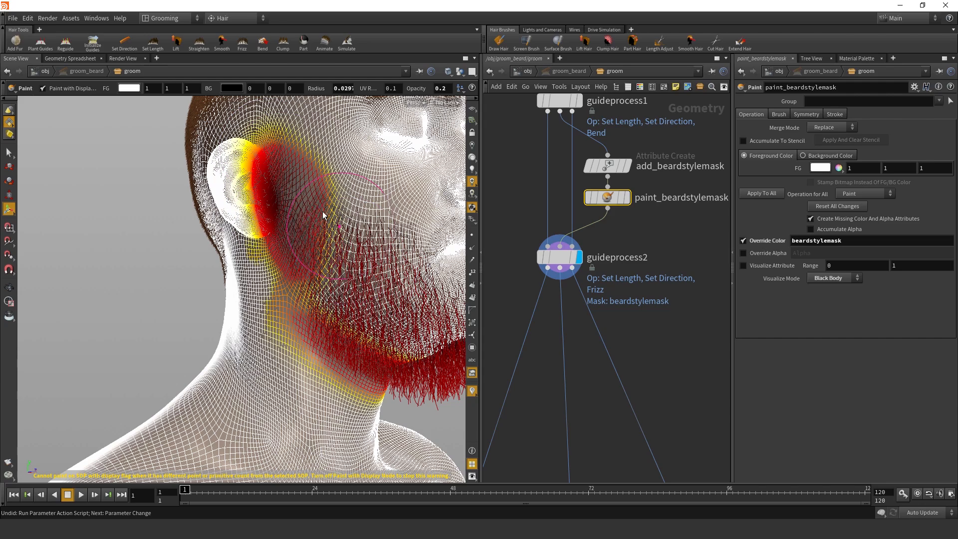
key(Escape)
- Set the blend of guideprocess2's Set Direction operation to 0.744 and examine the beard from the front and side
mouse_move(306, 324)
mouse_down()
mouse_move(331, 261)
mouse_move(306, 259)
mouse_move(296, 272)
mouse_move(181, 306)
mouse_move(291, 280)
mouse_move(272, 304)
mouse_move(321, 274)
mouse_move(269, 277)
mouse_move(234, 302)
mouse_move(252, 300)
mouse_move(224, 278)
mouse_move(289, 271)
mouse_up()
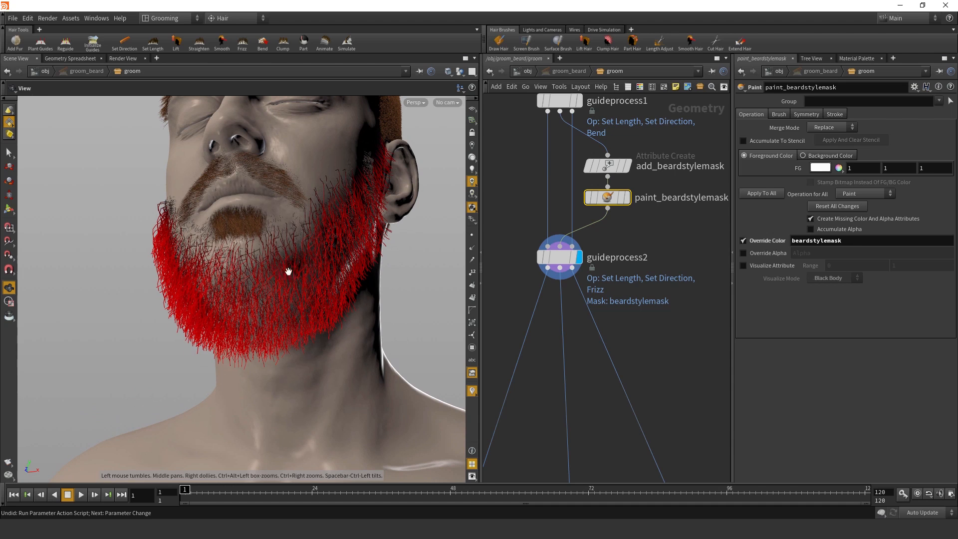
click(570, 258)
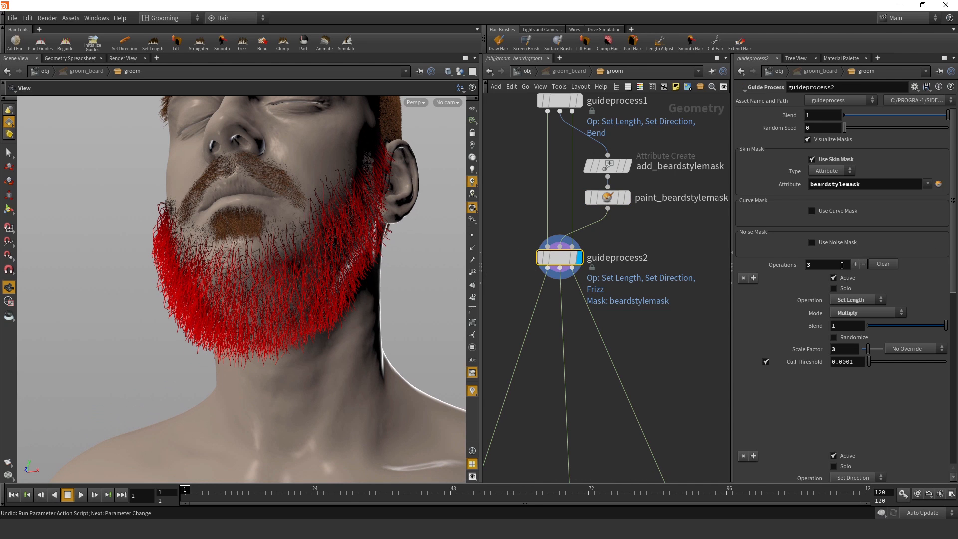
scroll(842, 265, down, 10)
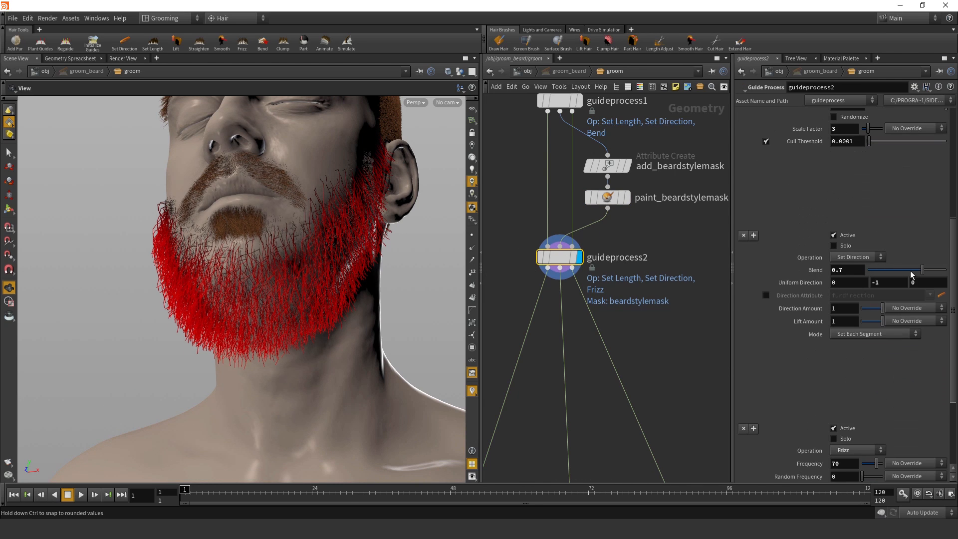
drag(917, 273, 955, 360)
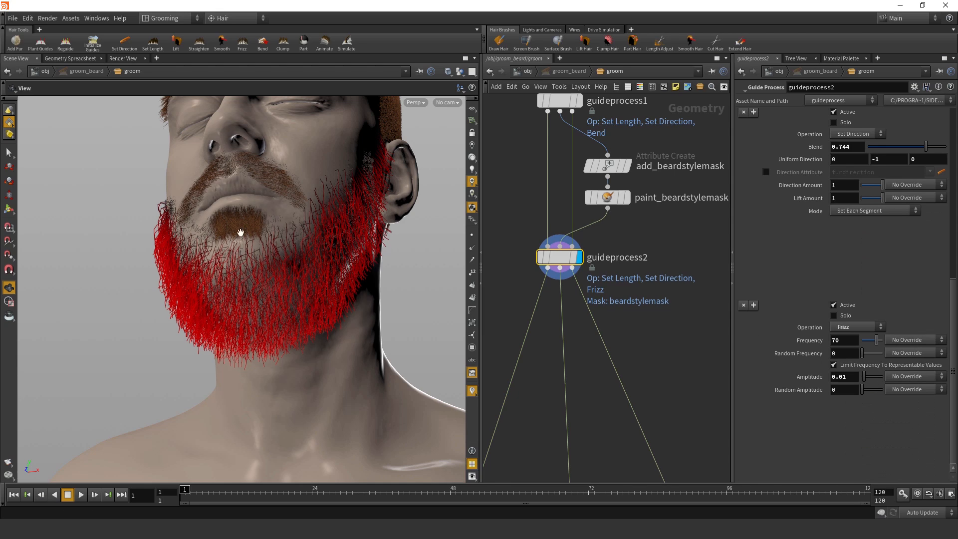
drag(241, 233, 311, 270)
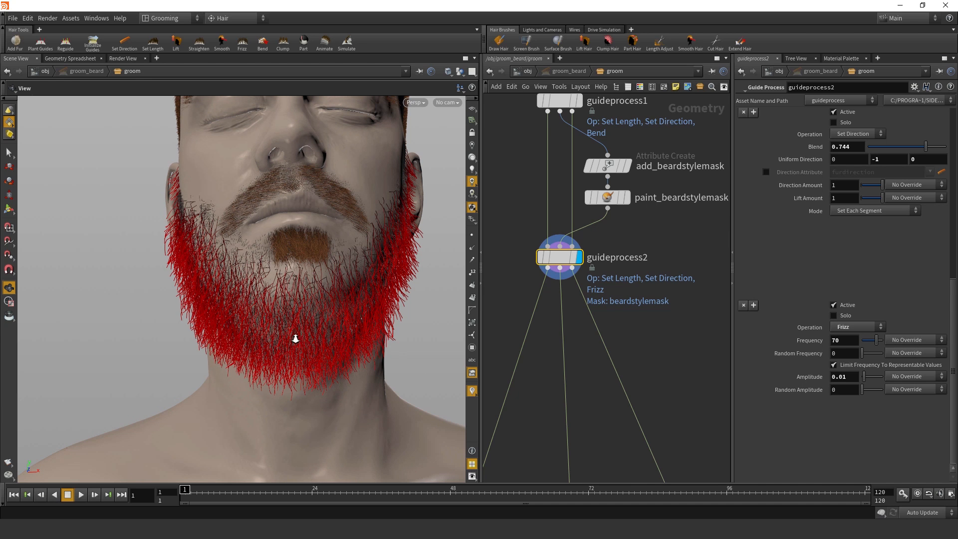
mouse_move(295, 339)
mouse_down()
mouse_move(321, 336)
mouse_move(286, 343)
mouse_up()
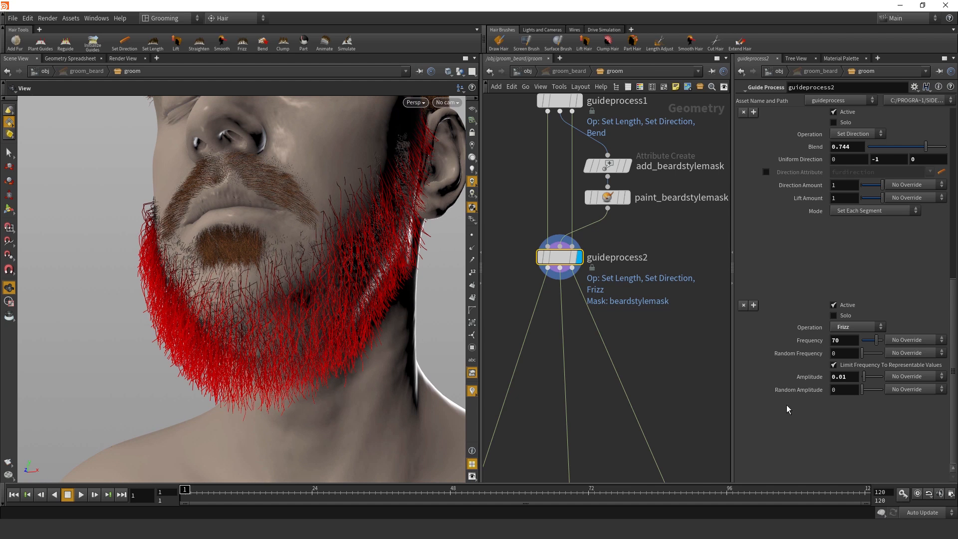
- Set the guide segments of groom_beard to 16 at object level and return to its groom network
key(u)
key(u)
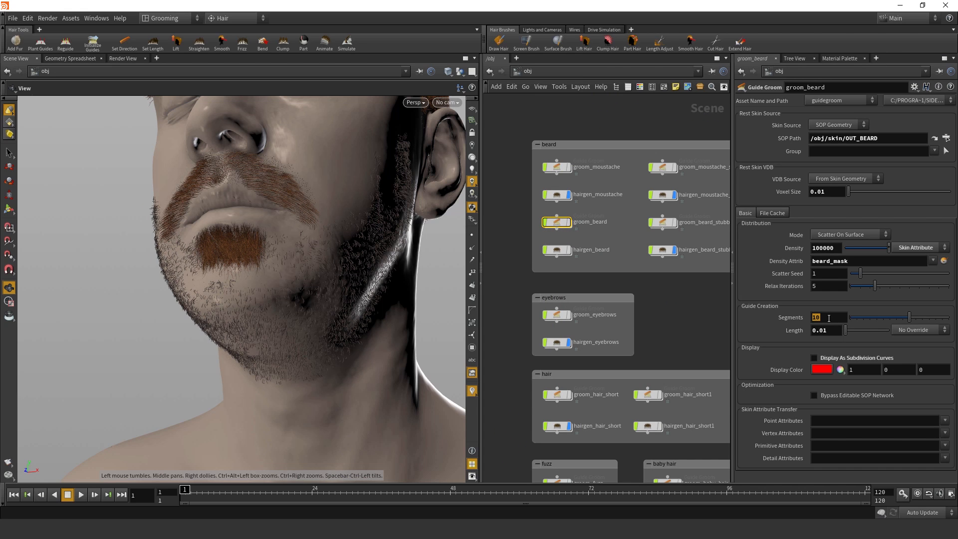
text(16)
key(Return)
key(Return)
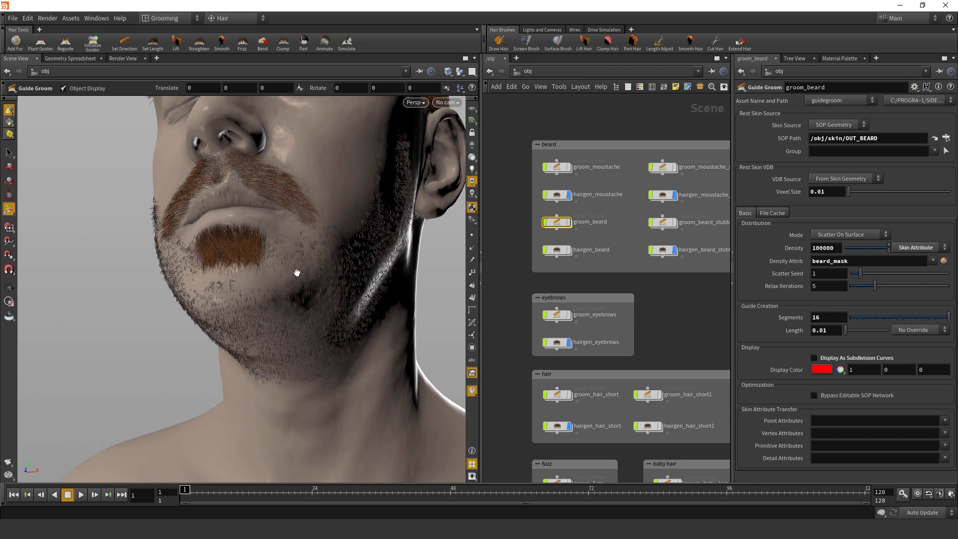
key(Return)
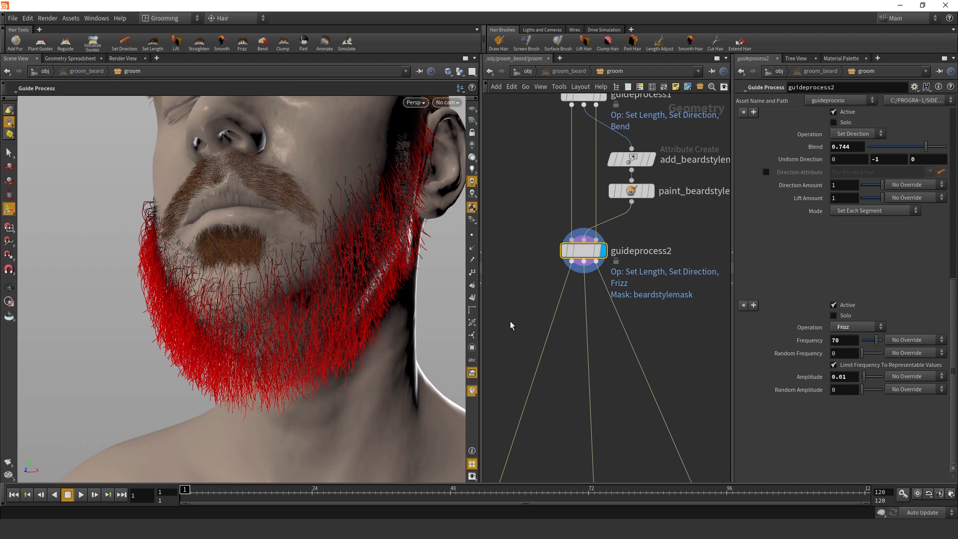
- Override the Frizz frequency with the skin attribute frizzfreqscale and create its paint nodes
click(908, 340)
click(916, 374)
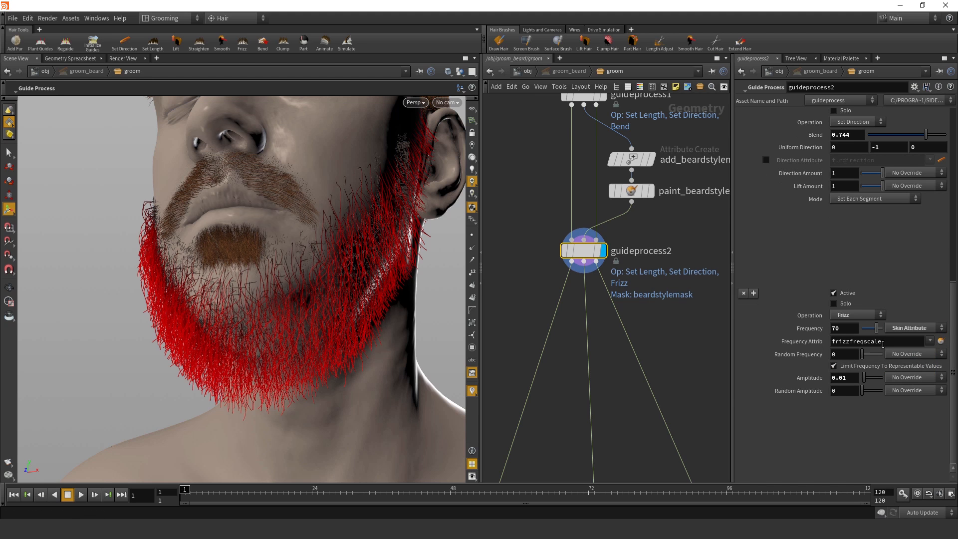
click(940, 342)
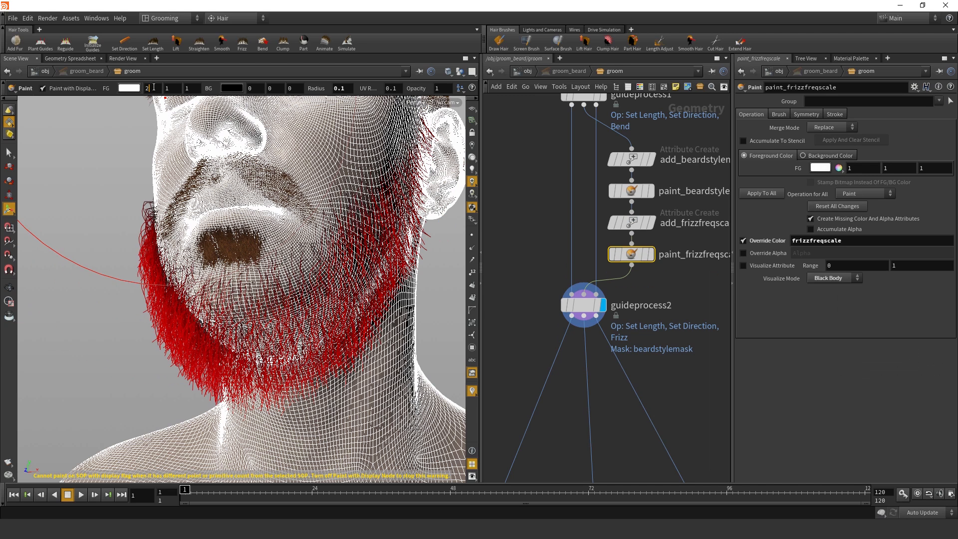
- Try painting frizzfreqscale over the chin and jaw of the beard with a foreground value of 2
click(516, 331)
ctrl+shift+drag(318, 290, 328, 347)
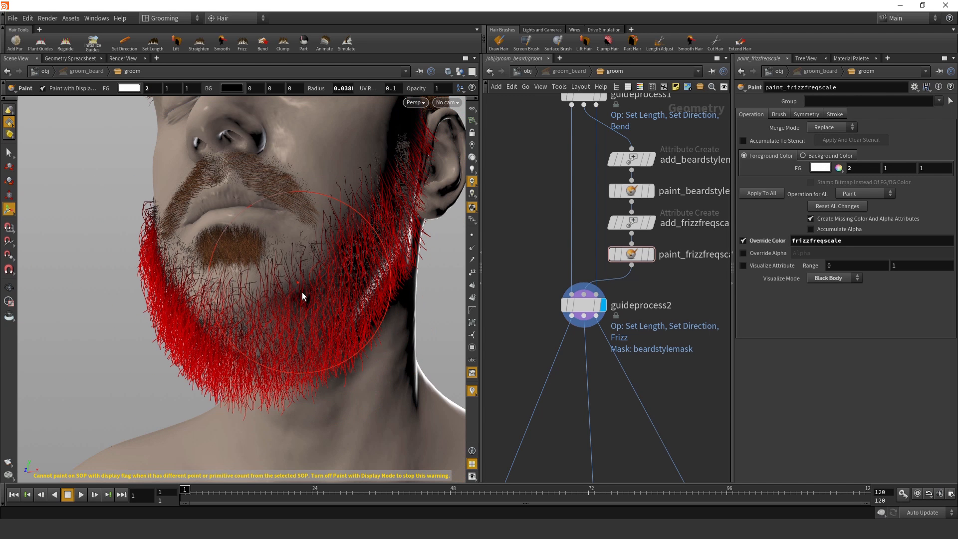
mouse_move(302, 292)
mouse_down()
mouse_move(290, 300)
mouse_move(313, 277)
mouse_move(300, 316)
mouse_move(277, 324)
mouse_move(246, 309)
mouse_move(271, 322)
mouse_up()
key(Escape)
key(Escape)
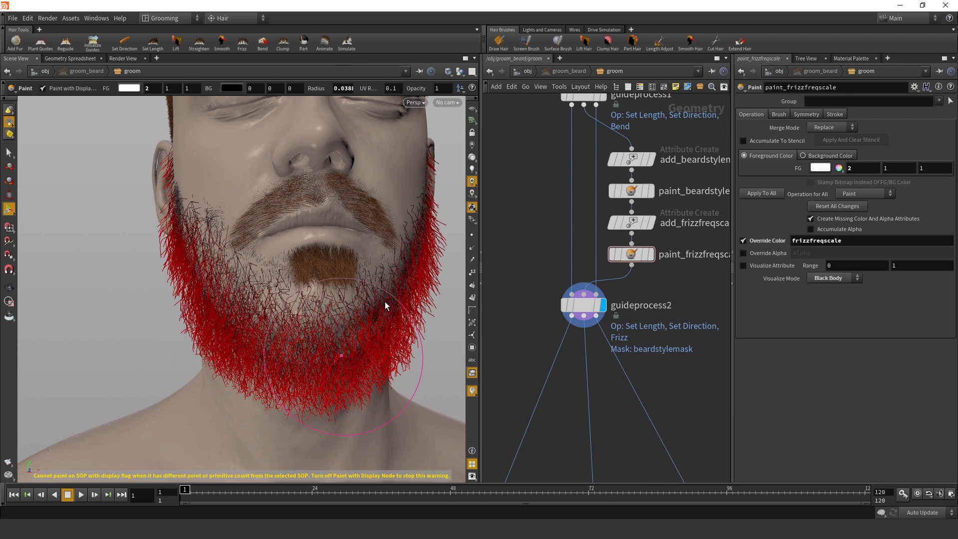
- Undo the last frizzfreqscale brush stroke and delete the attribute's create and paint nodes
alt+drag(350, 359, 306, 343)
key(ctrl+z)
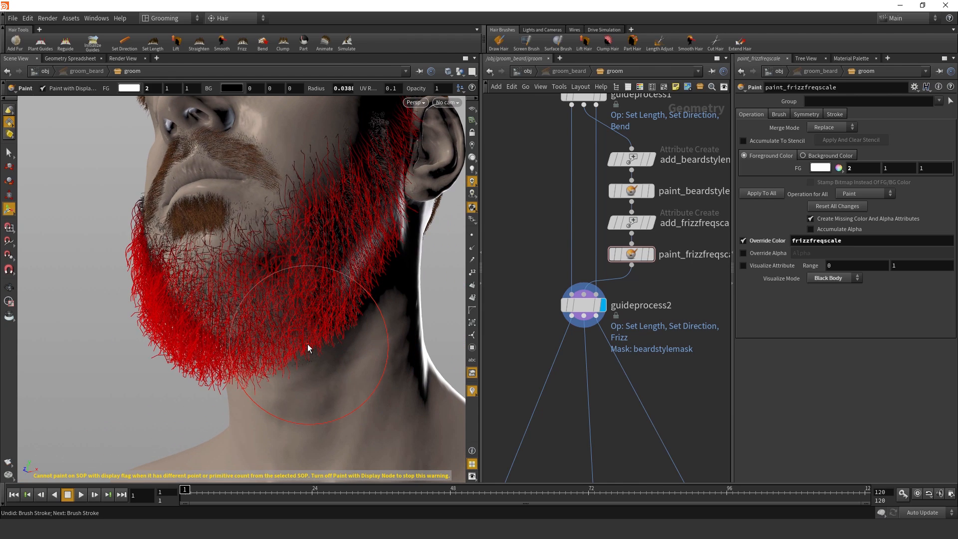
key(Escape)
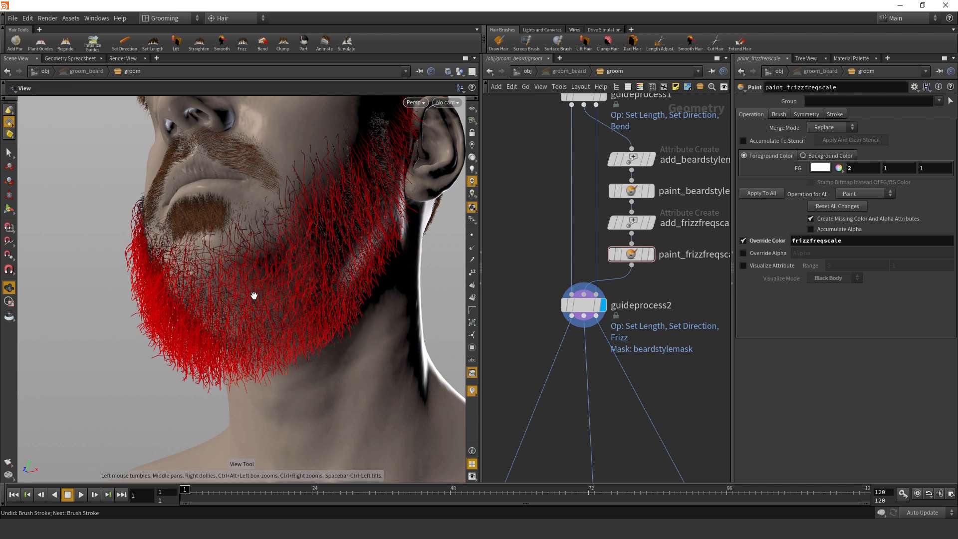
drag(254, 295, 319, 310)
click(631, 254)
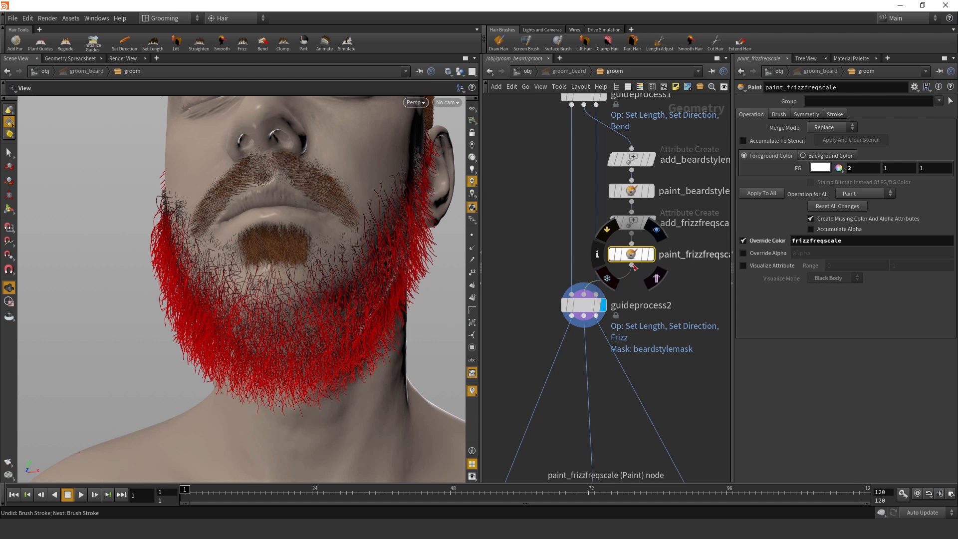
drag(685, 282, 621, 208)
key(Delete)
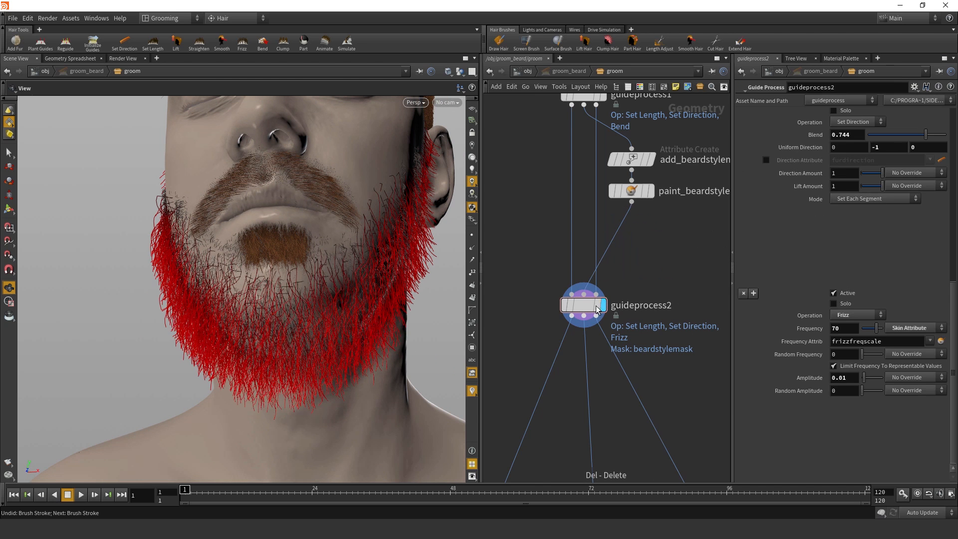
- Switch the Frizz frequency override to Guide Attribute, using frizzfreqscale
click(909, 327)
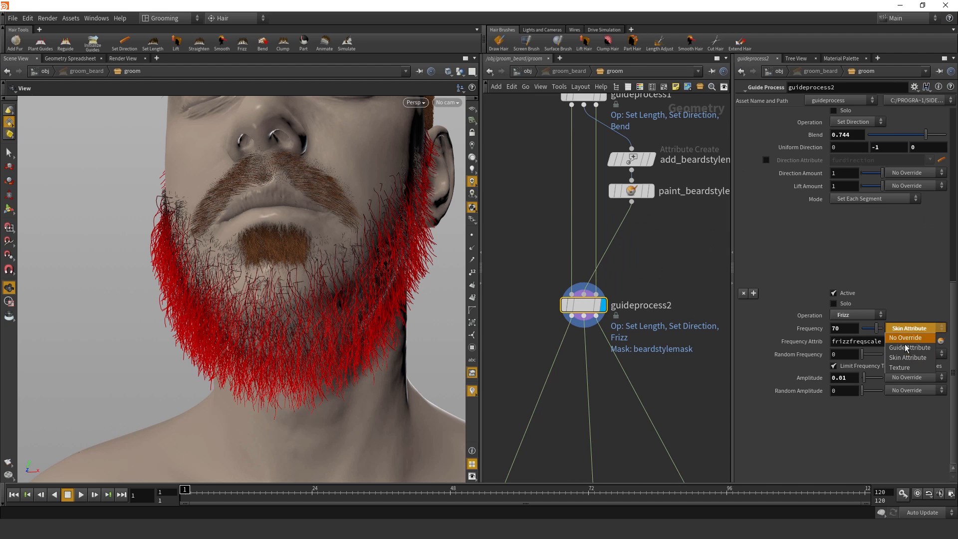
click(909, 349)
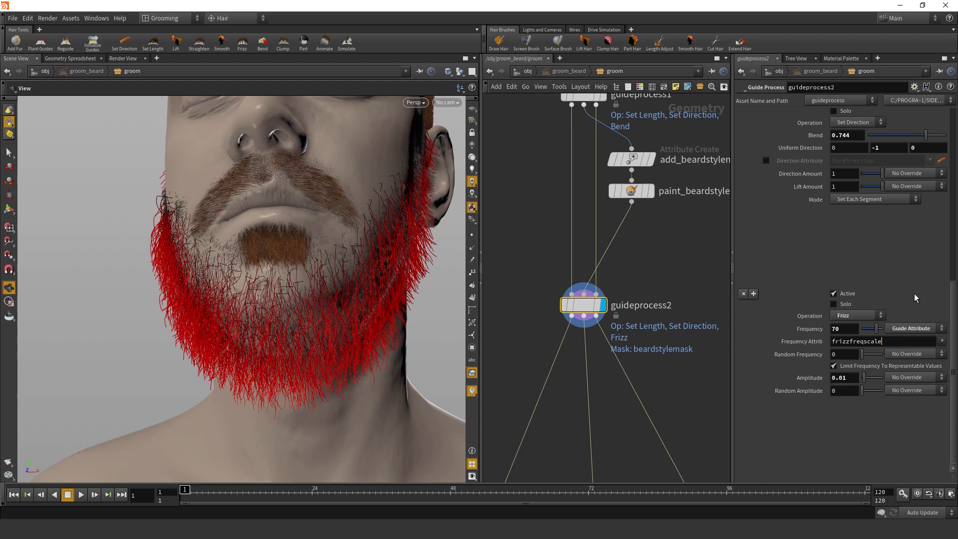
- Insert a primitive Attribute Wrangle on the guides connection between guideprocess1 and guideprocess2
middle_drag(660, 237, 672, 300)
scroll(672, 301, down, 1)
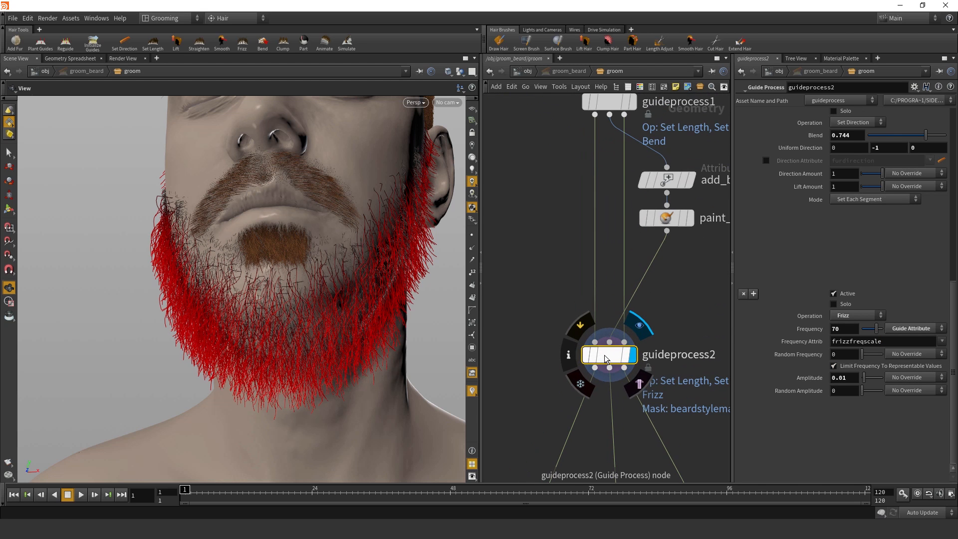
scroll(604, 354, up, 2)
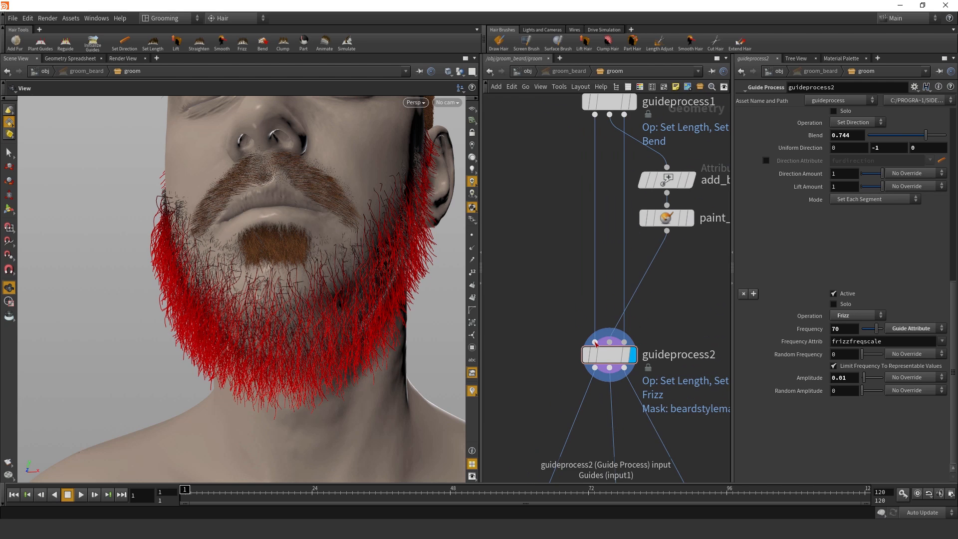
key(Tab)
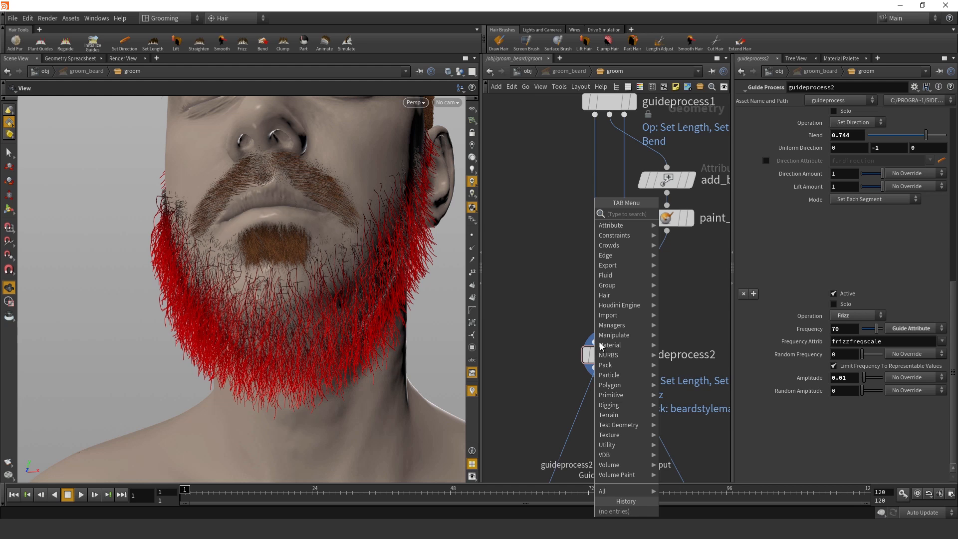
text(wra)
click(692, 253)
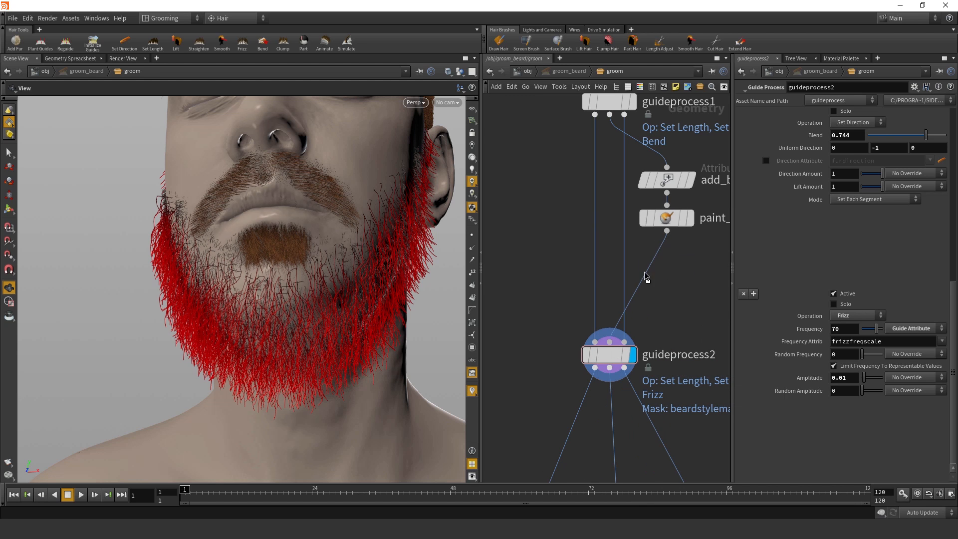
click(548, 275)
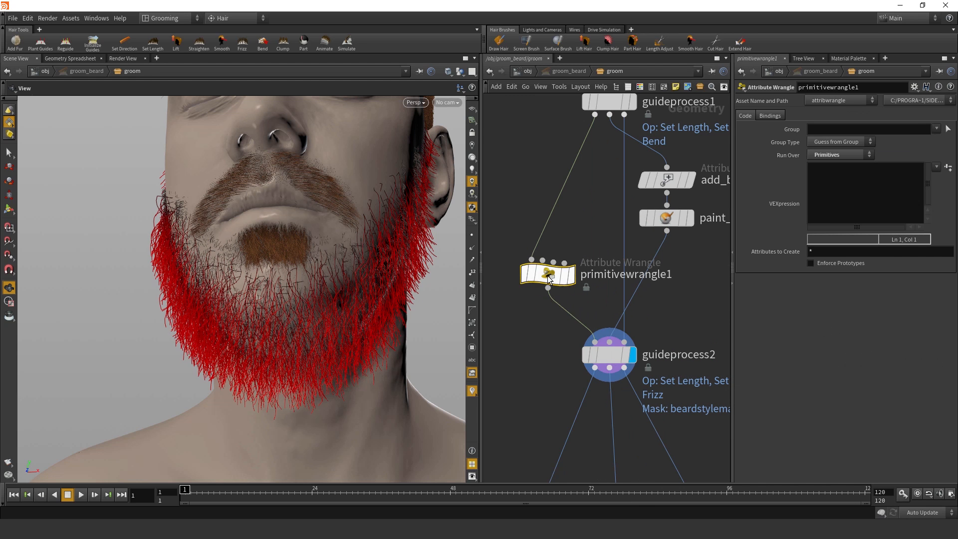
click(618, 357)
double_click(855, 346)
key(ctrl+c)
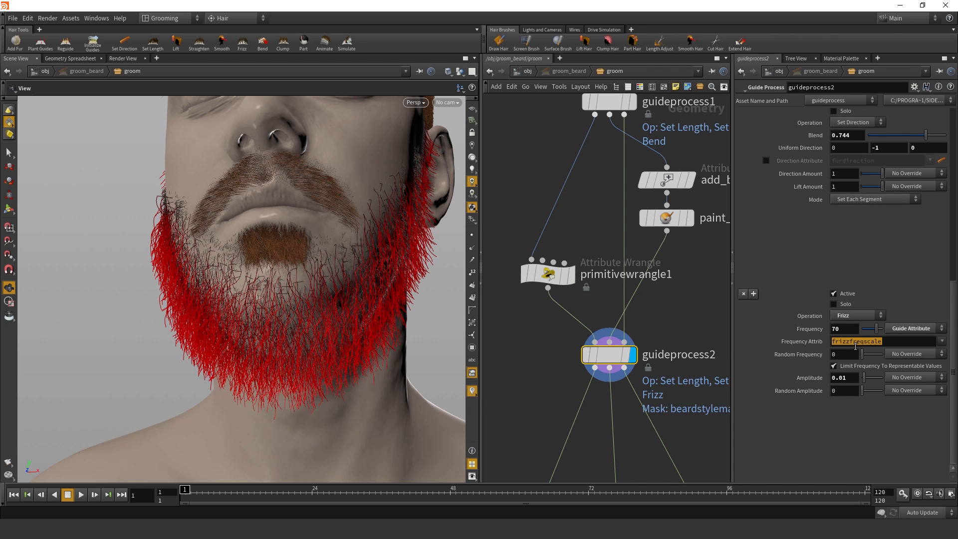
click(548, 274)
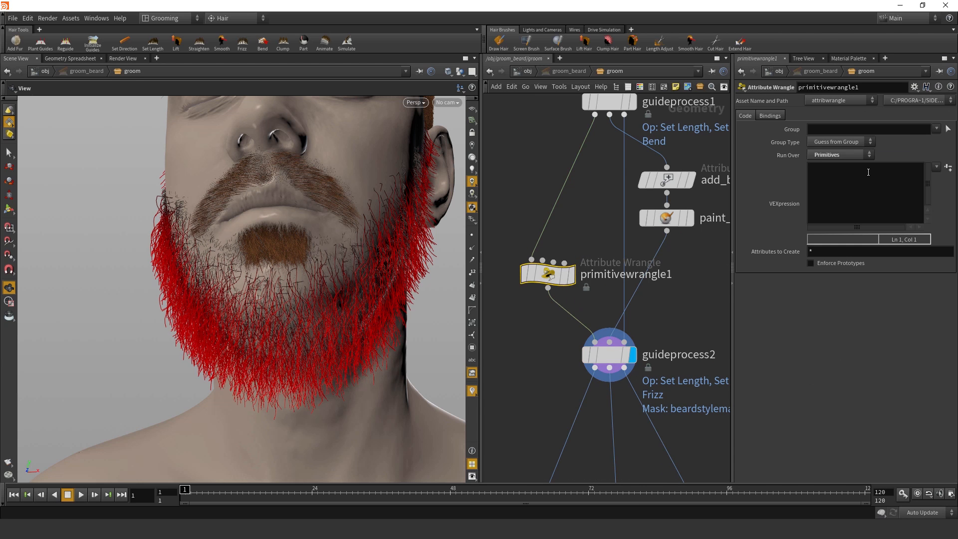
text(@)
key(ctrl+v)
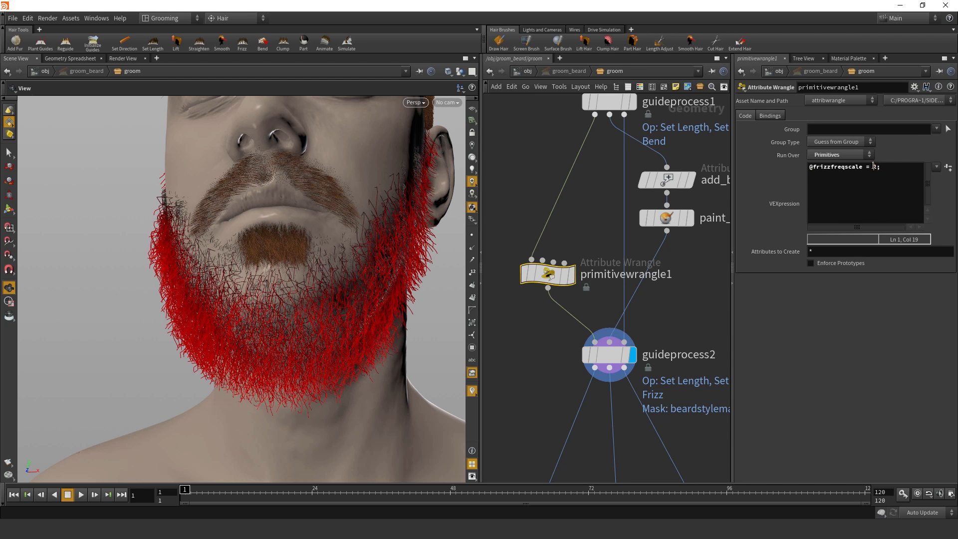
text(rand(@pr)
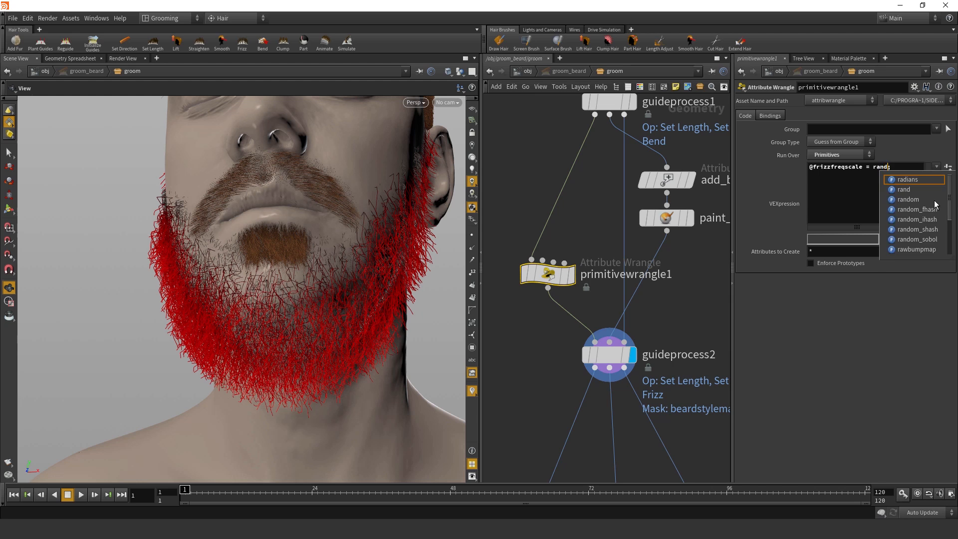
text(imnum))
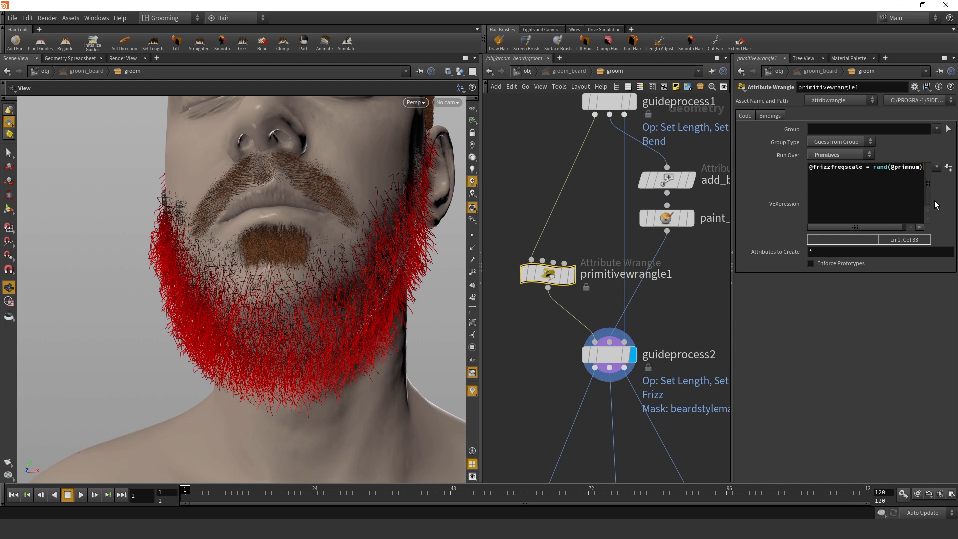
key(ctrl+Return)
- Remap the random frizzfreqscale value with fit01 to a range of 0.5 to 2.0
key(ctrl+Left)
key(ctrl+Left)
key(ctrl+Left)
key(ctrl+Left)
key(ctrl+Left)
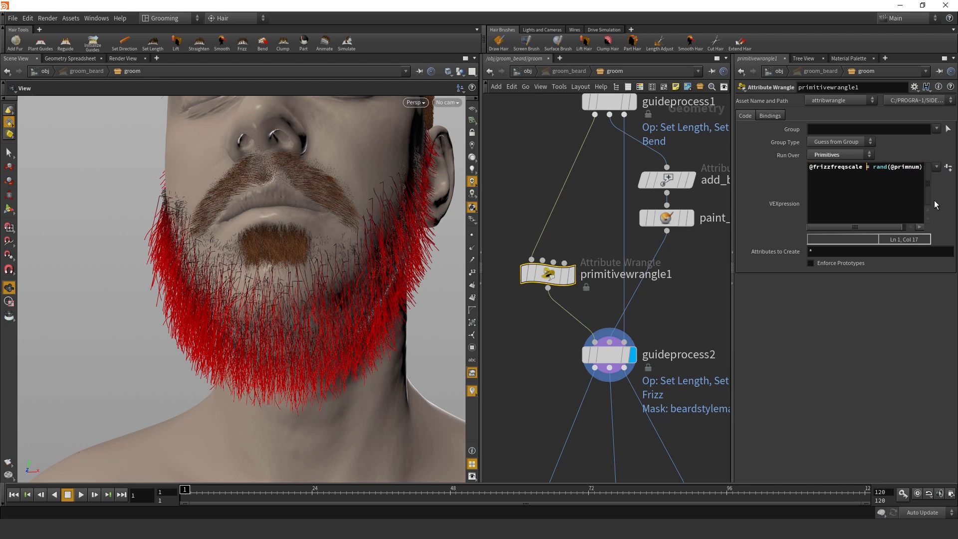
key(ctrl+Right)
text(fit01)
text(()
key(End)
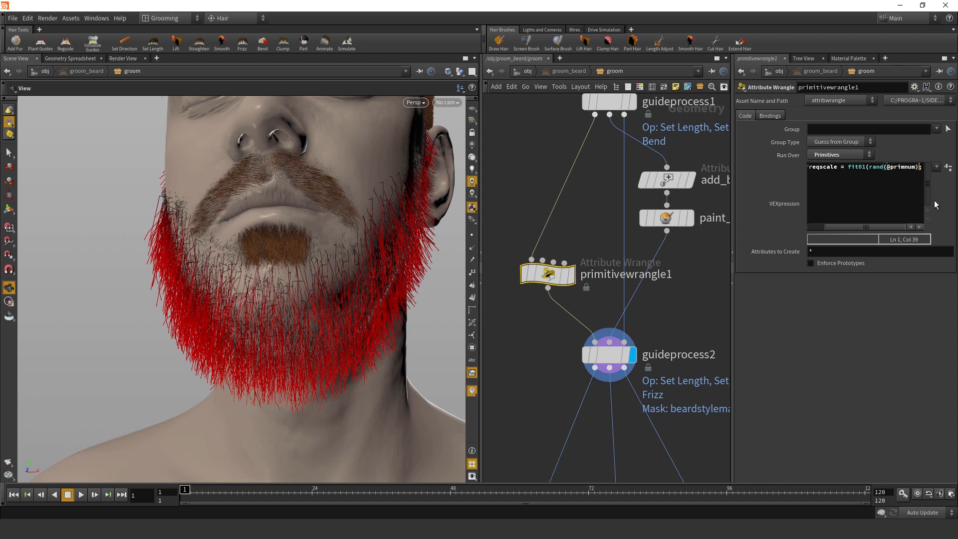
text(, 0.5, 2.0))
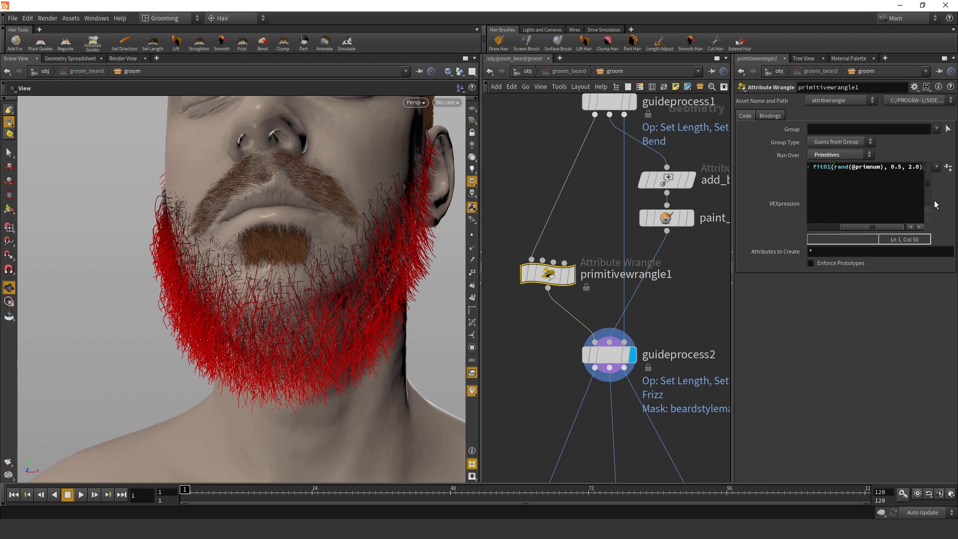
- Replace the wrangle's frizzfreqscale expression with relbbox(0, @P).x and inspect the beard from the front
key(Home)
text(@frizzfreqscale = )
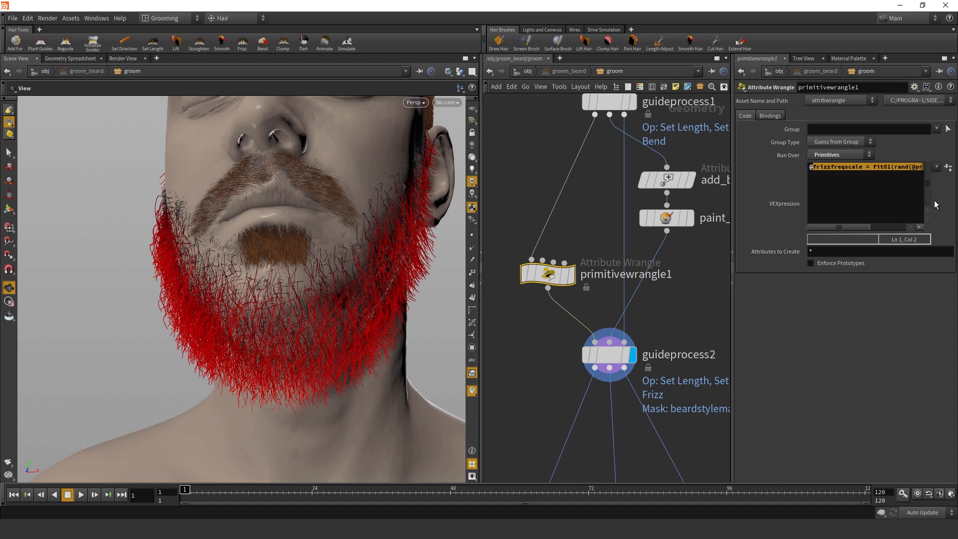
text(relb)
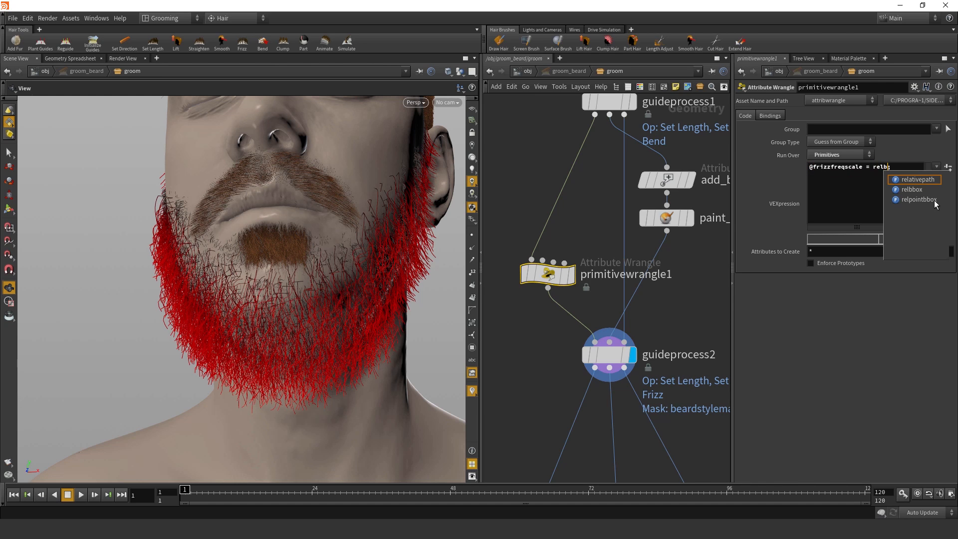
text(box(0, @P))
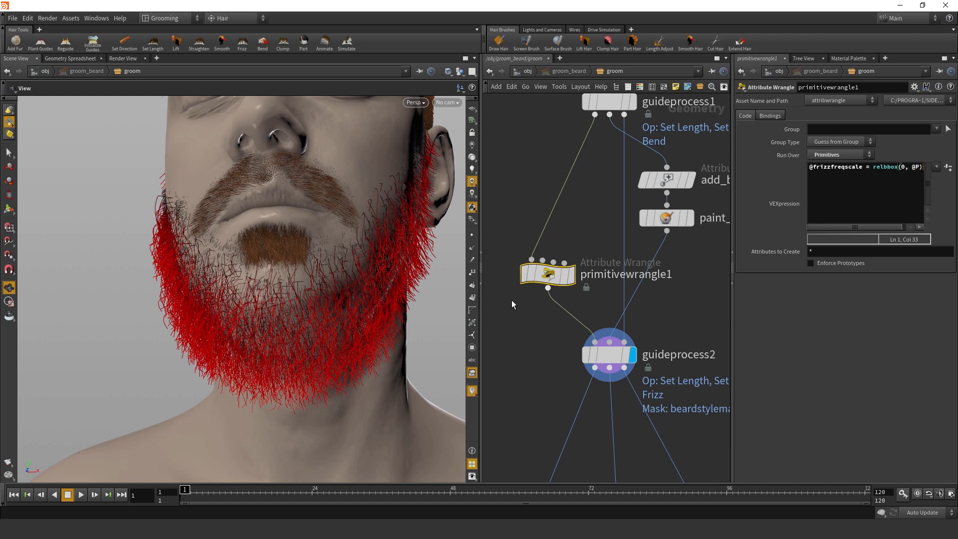
text(;)
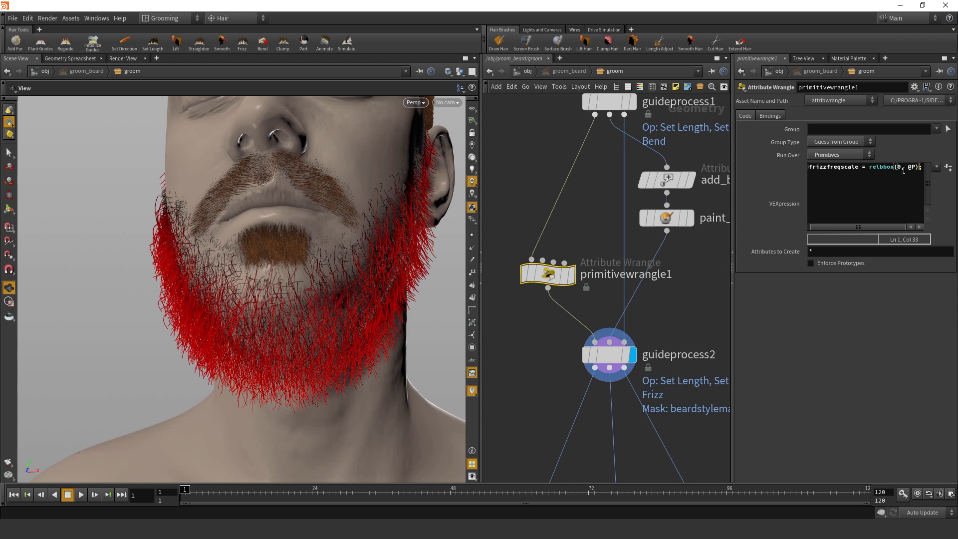
text(x)
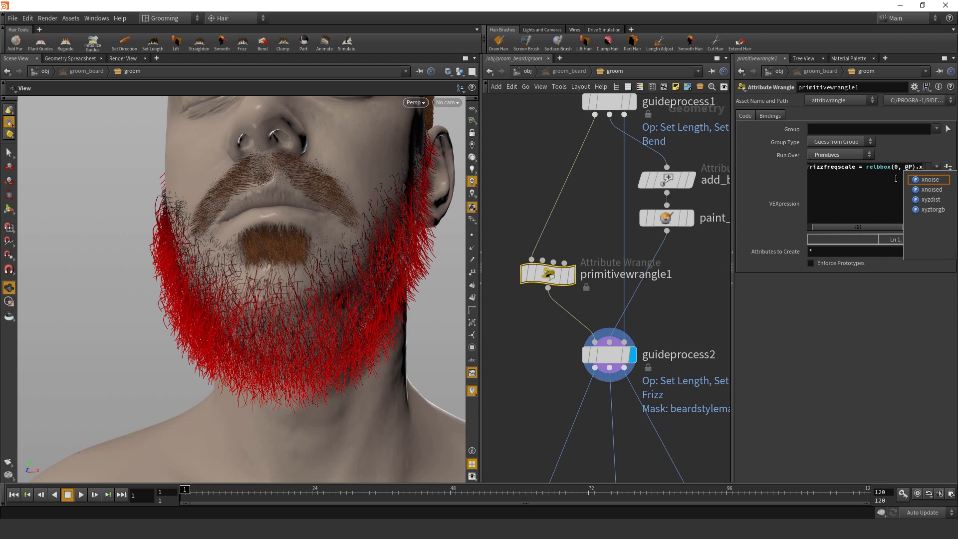
click(840, 336)
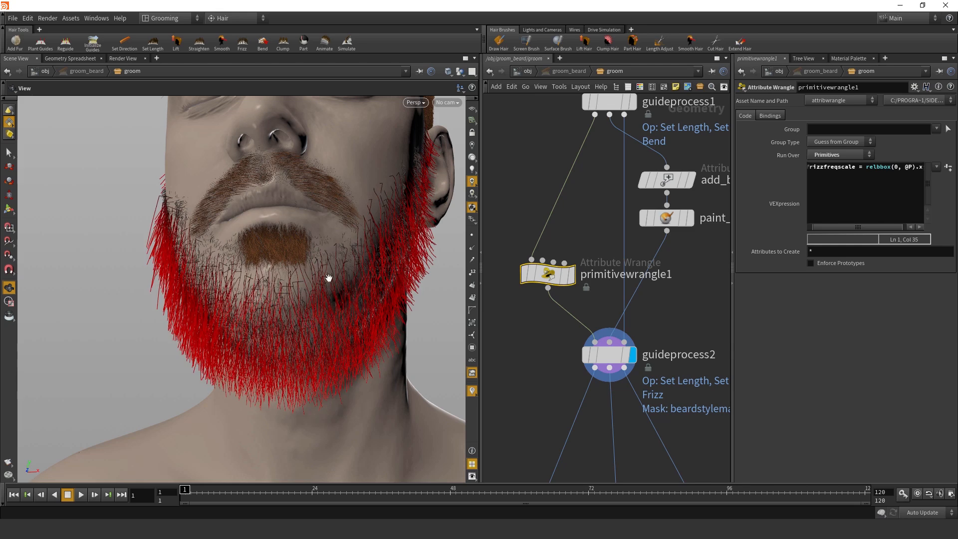
mouse_move(329, 279)
mouse_down()
mouse_move(335, 286)
mouse_move(318, 287)
mouse_up()
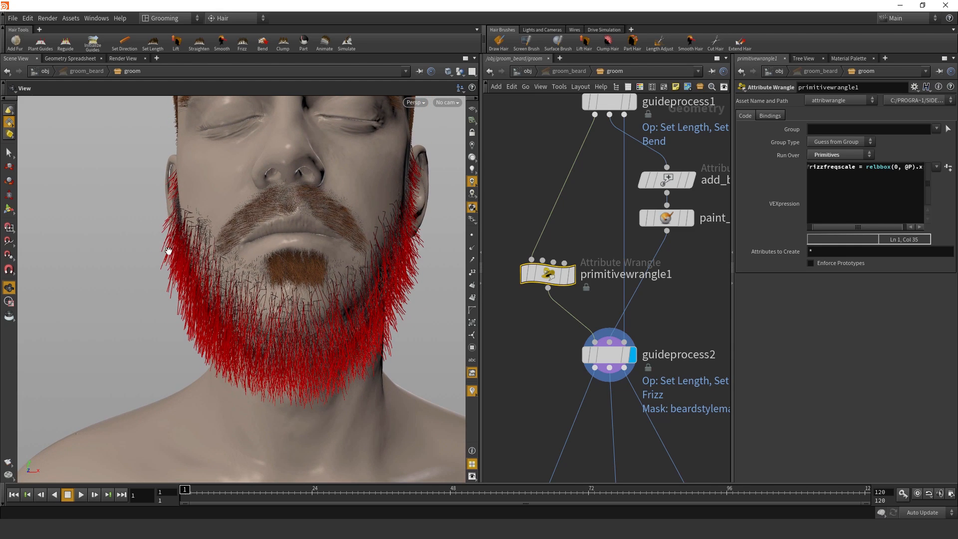
drag(168, 251, 152, 252)
drag(378, 209, 400, 236)
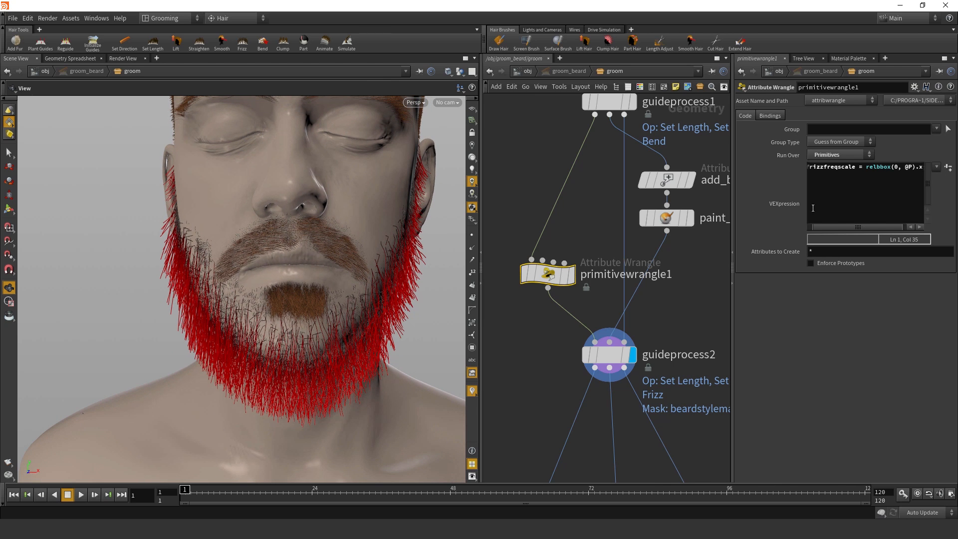
- Delete the primitive wrangle between guideprocess1 and guideprocess2
drag(553, 278, 553, 255)
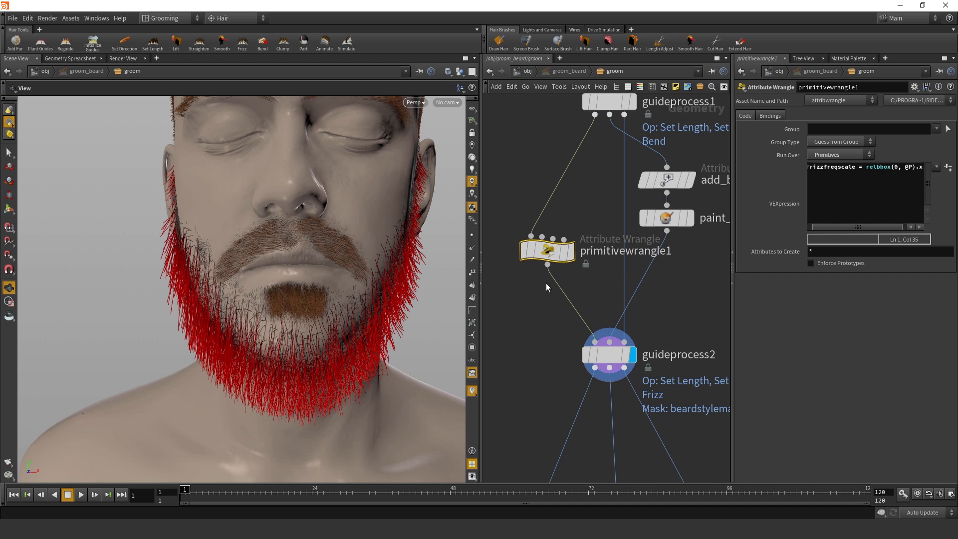
mouse_move(551, 251)
key(Delete)
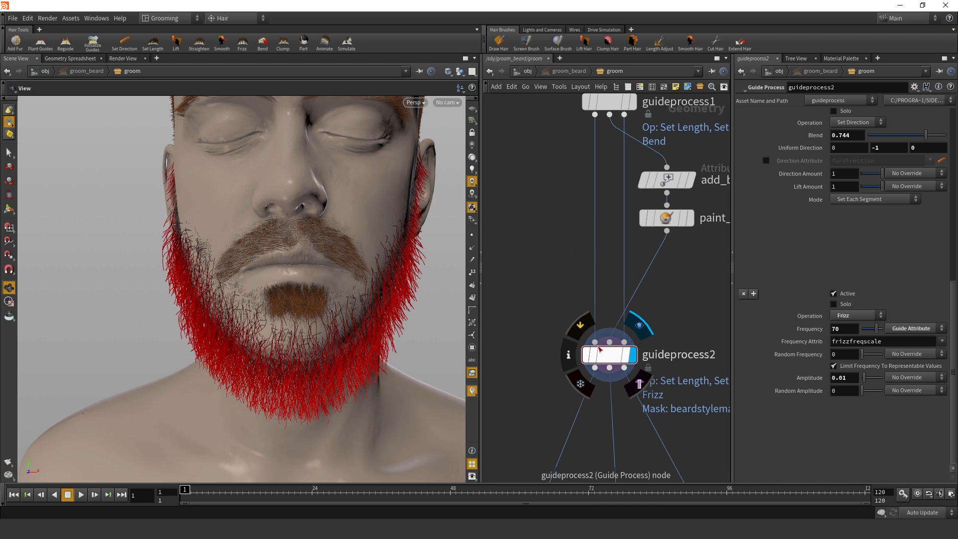
- Insert an Attribute Randomize node on the guides connection into guideprocess2, randomizing frizzfreqscale on primitives
key(Tab)
text(at)
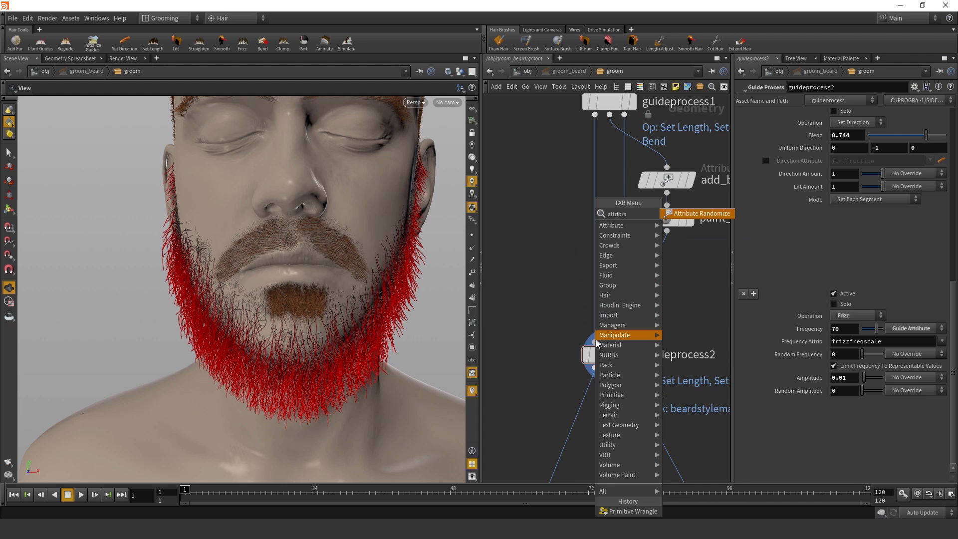
key(Escape)
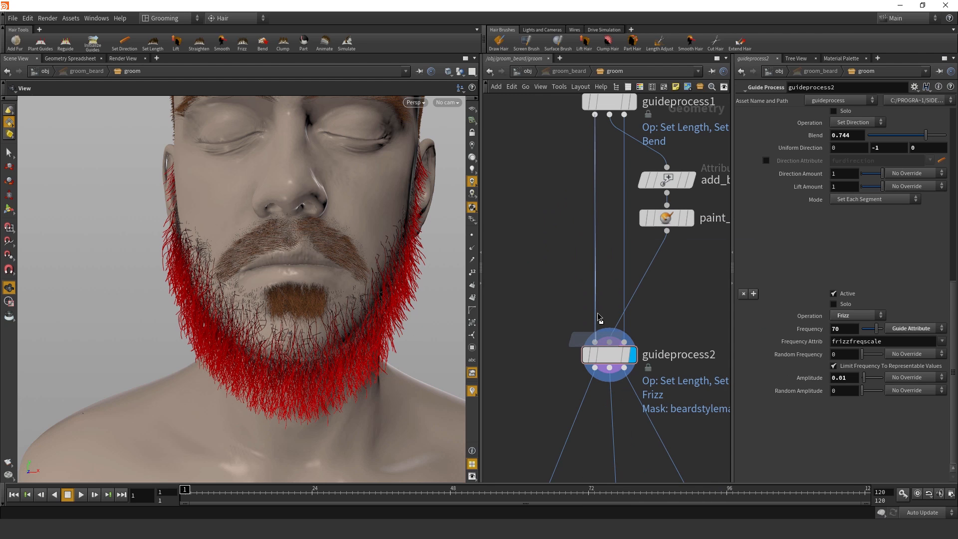
click(562, 267)
mouse_move(579, 242)
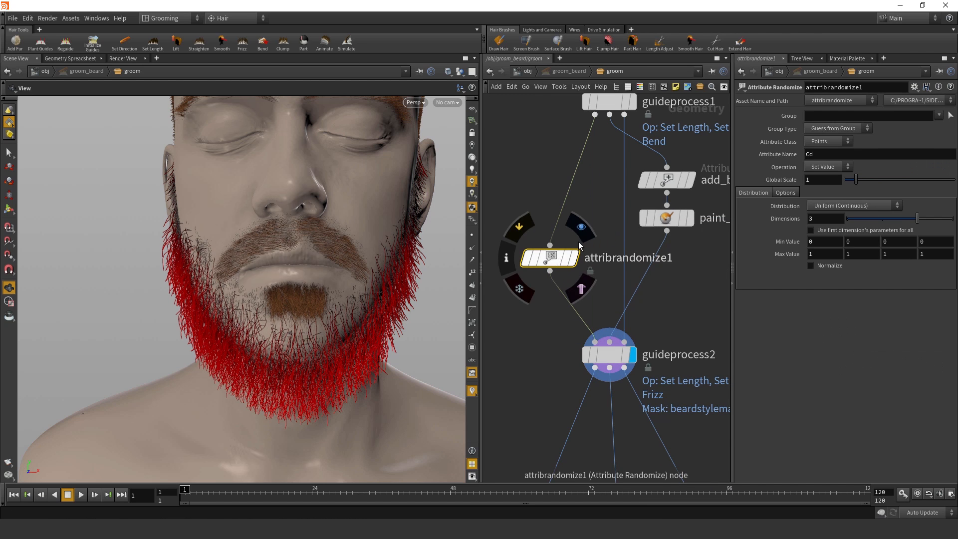
click(821, 142)
click(822, 162)
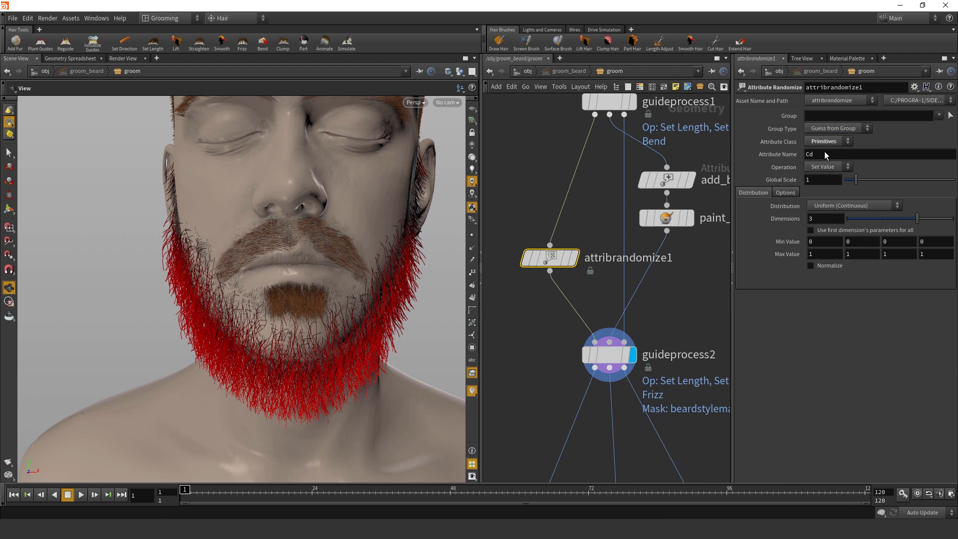
click(828, 155)
key(Return)
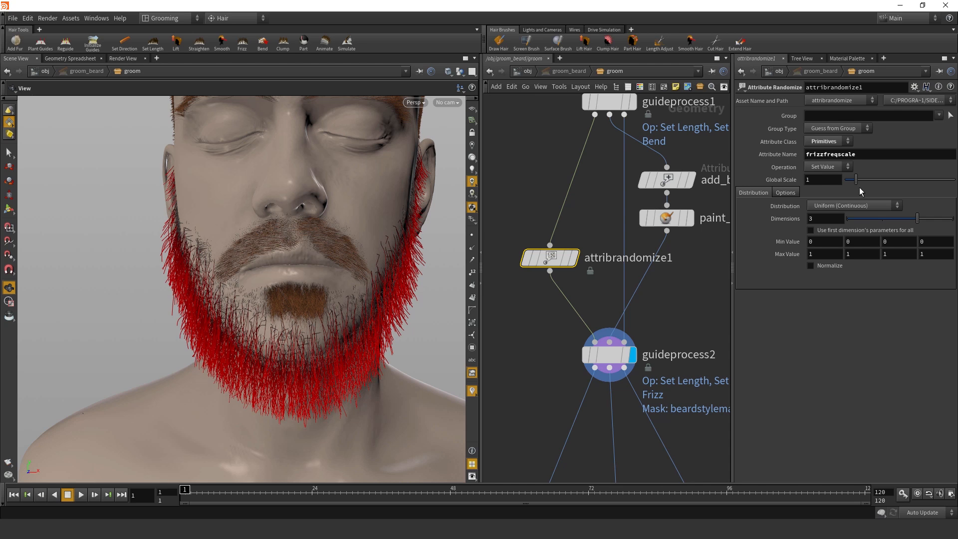
- Set the randomization to a Normal (Gaussian) distribution with a middle value of 1
click(843, 204)
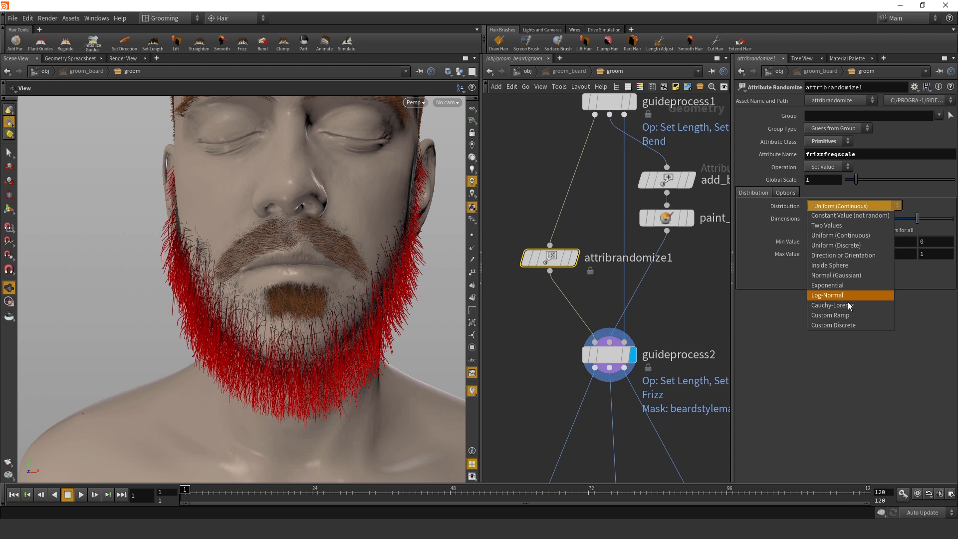
click(843, 275)
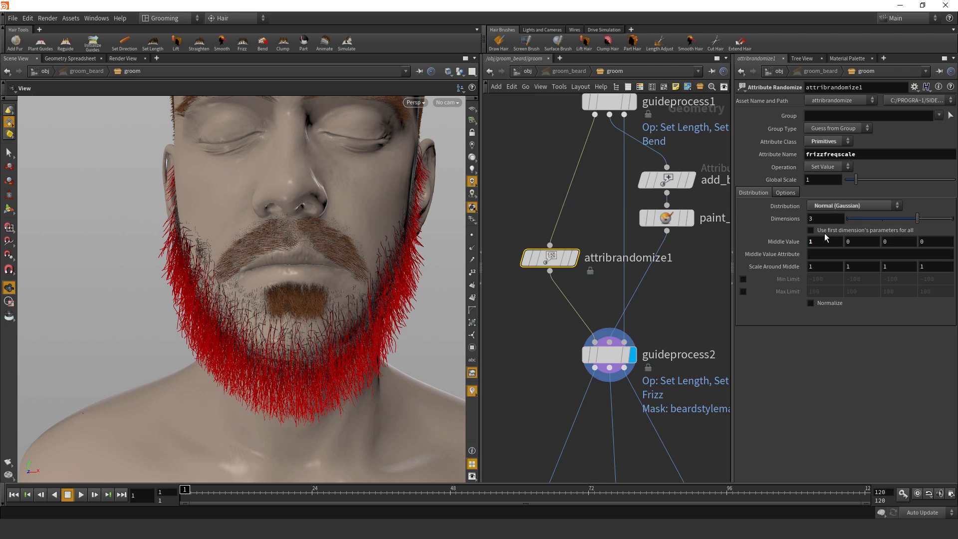
text(1)
key(Return)
mouse_move(822, 268)
middle_down()
mouse_move(863, 274)
mouse_move(798, 268)
mouse_move(876, 278)
mouse_move(825, 278)
middle_up()
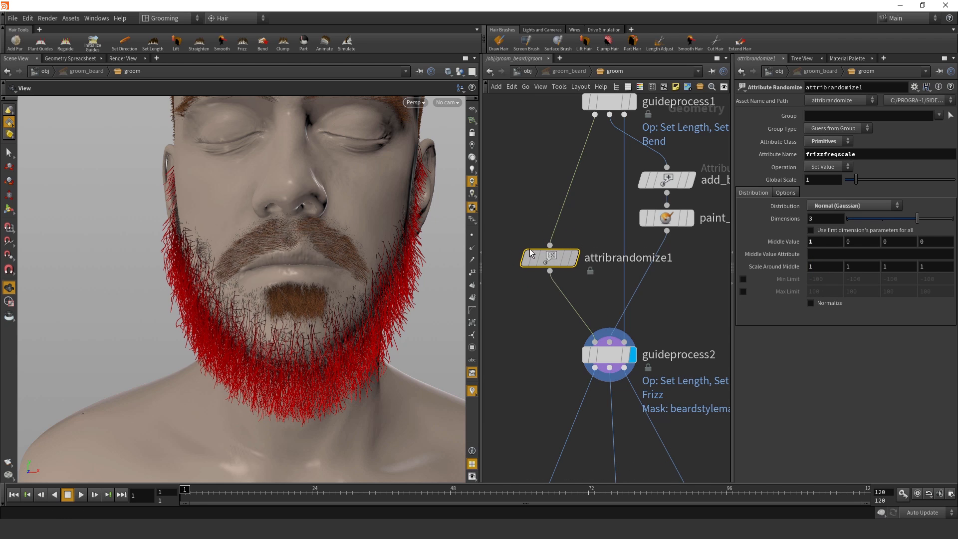
- Check the randomized frizz on the beard, and delete the Attribute Randomize node
drag(557, 268, 529, 218)
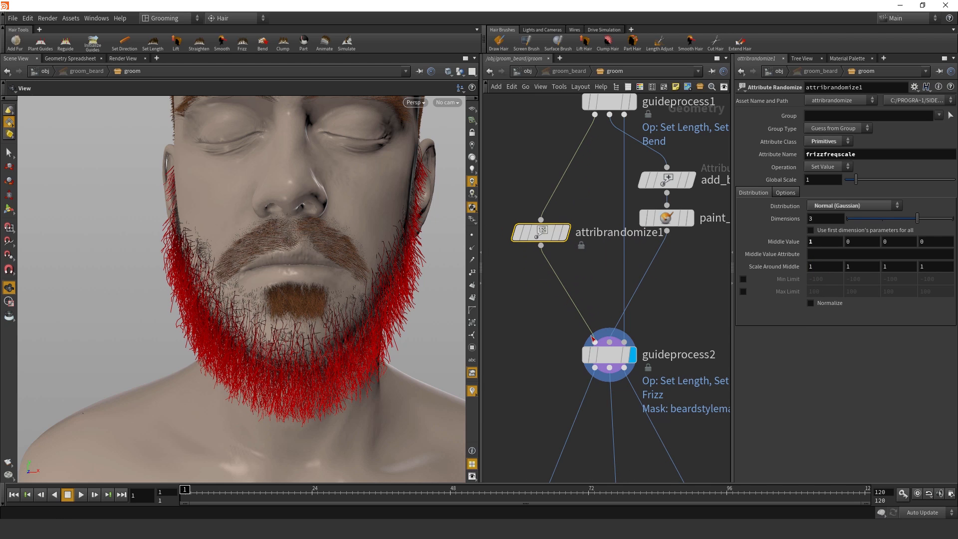
click(609, 359)
middle_drag(541, 367, 530, 302)
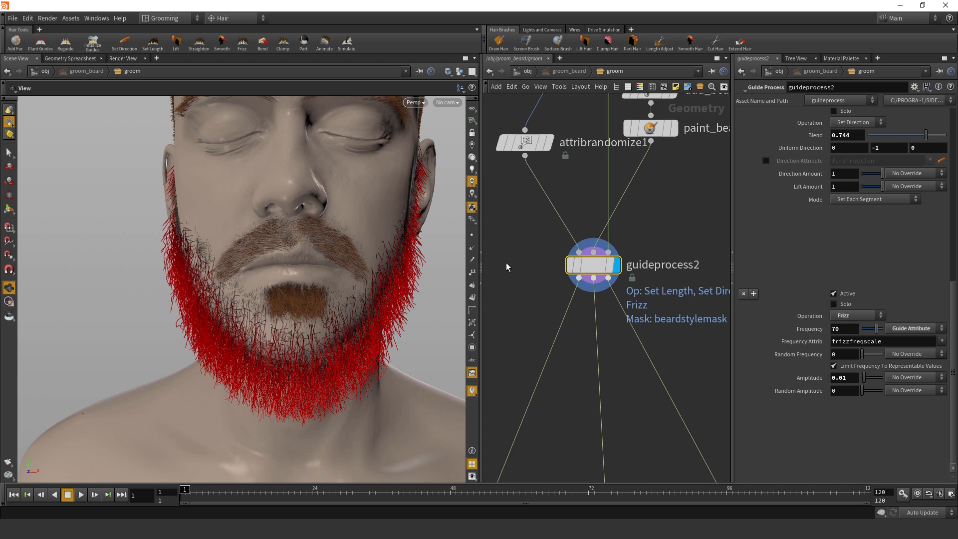
scroll(506, 264, up, 1)
middle_drag(506, 265, 508, 296)
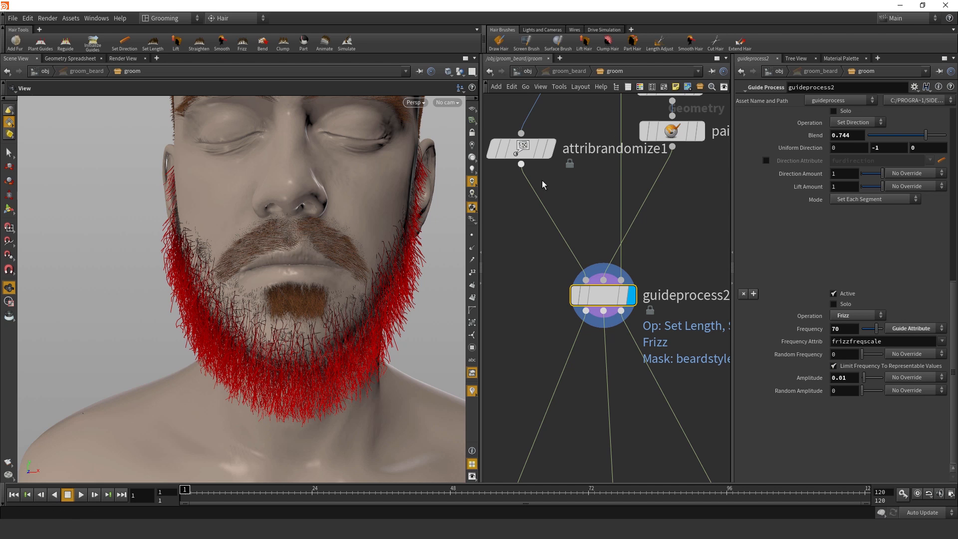
drag(291, 285, 262, 290)
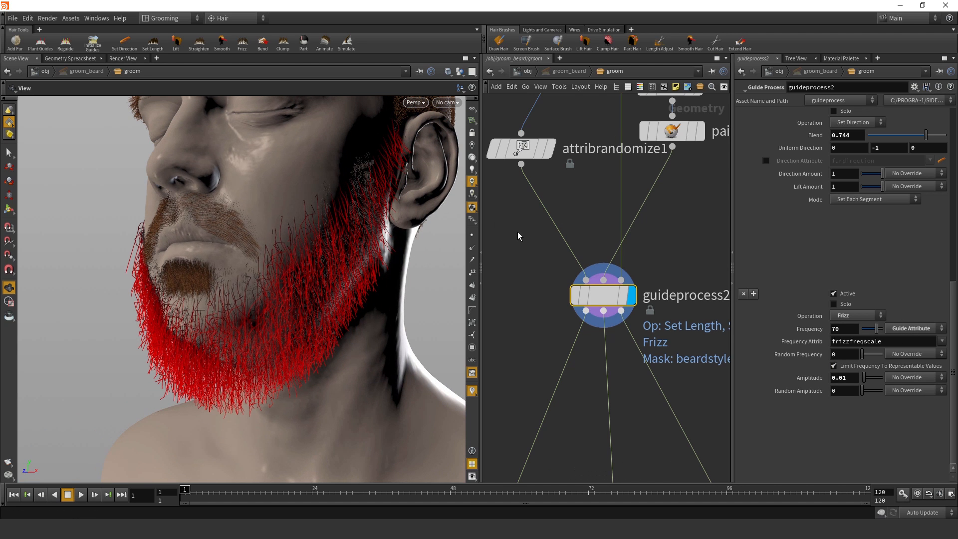
click(521, 148)
key(Delete)
- Add a Clump guide tool after guideprocess2 for the beard guides
middle_drag(546, 296, 543, 198)
scroll(544, 200, down, 3)
drag(282, 266, 299, 290)
key(c)
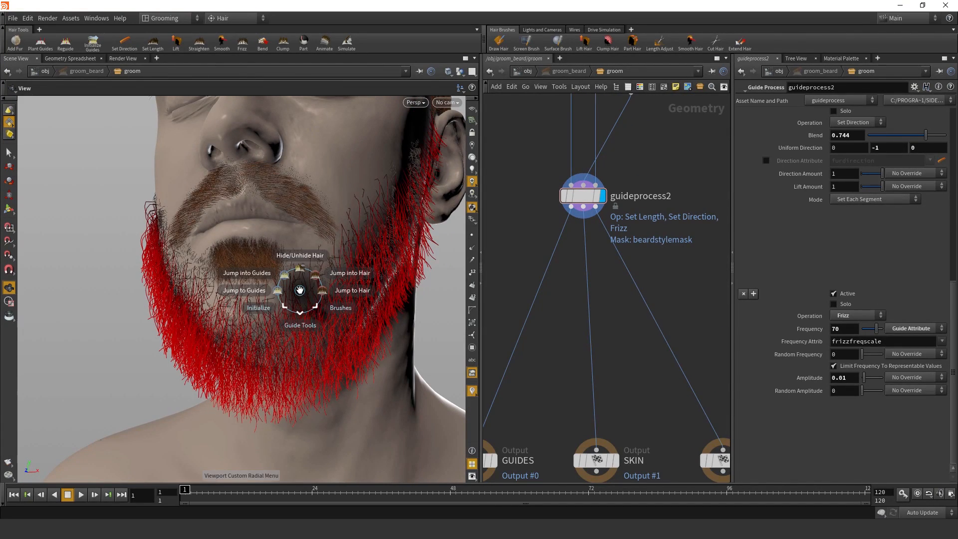
click(301, 406)
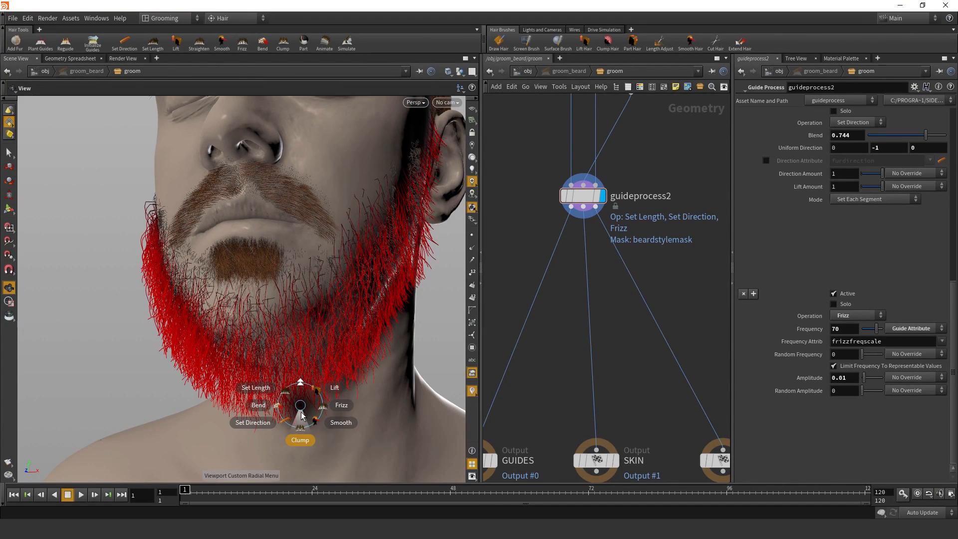
click(302, 464)
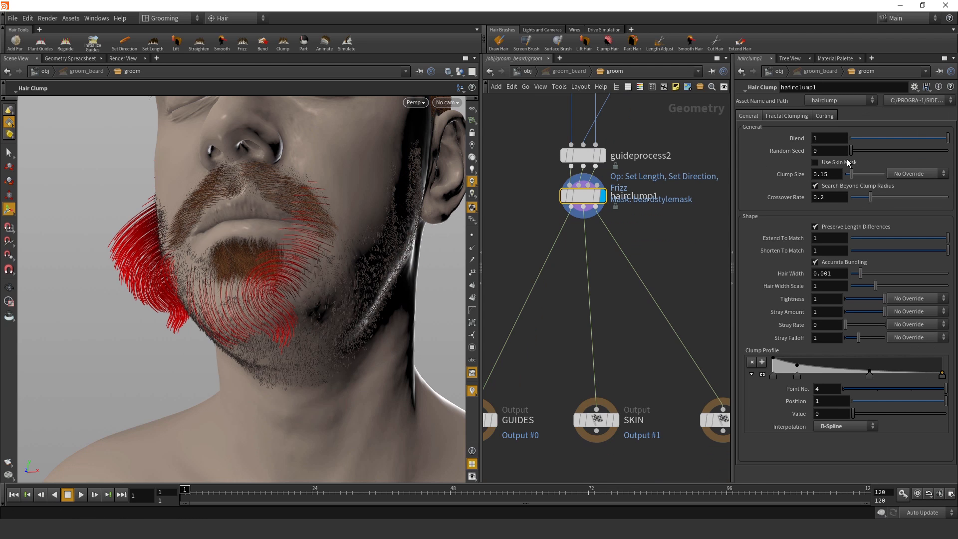
- Set the Hair Clump node's clump size to 0.005
key(BackSpace)
key(BackSpace)
key(BackSpace)
text(.001)
key(Return)
double_click(835, 177)
text(0.00)
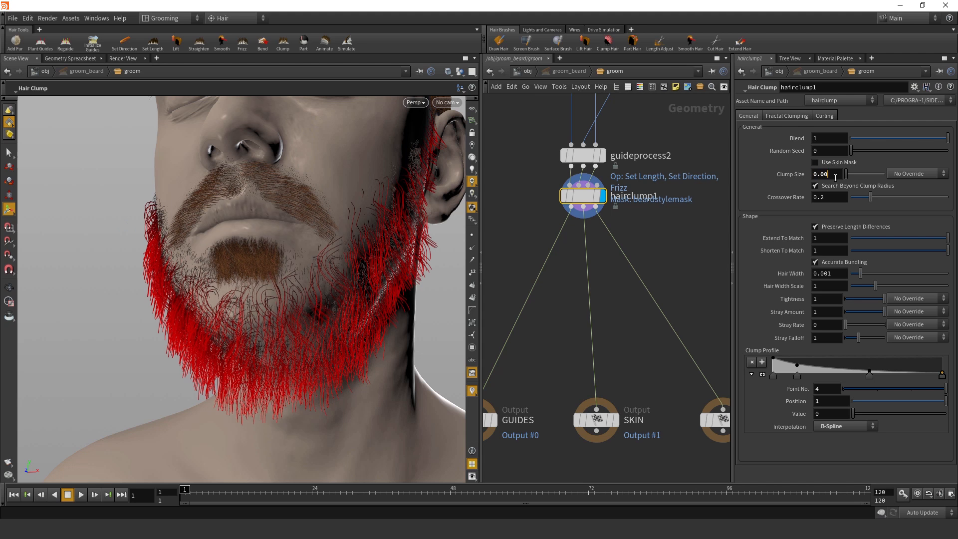
key(Return)
key(s)
click(253, 316)
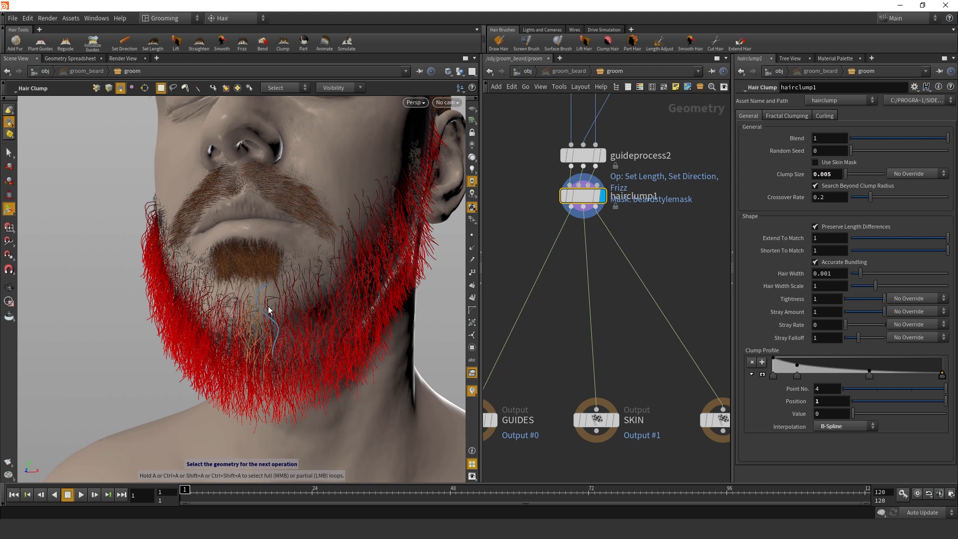
- Set the Hair Clump node's clump size to 0.01
drag(288, 332, 357, 305)
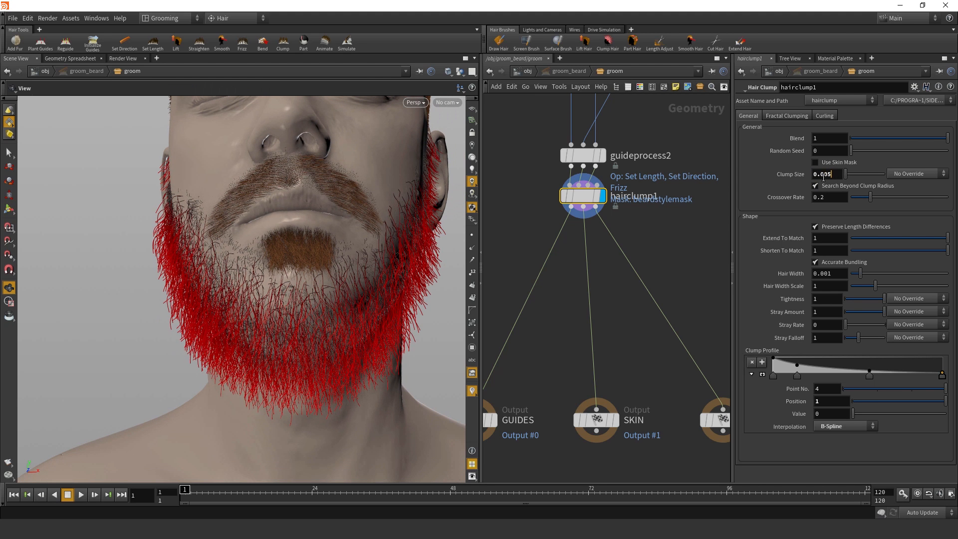
drag(833, 176, 823, 177)
text(1)
key(Return)
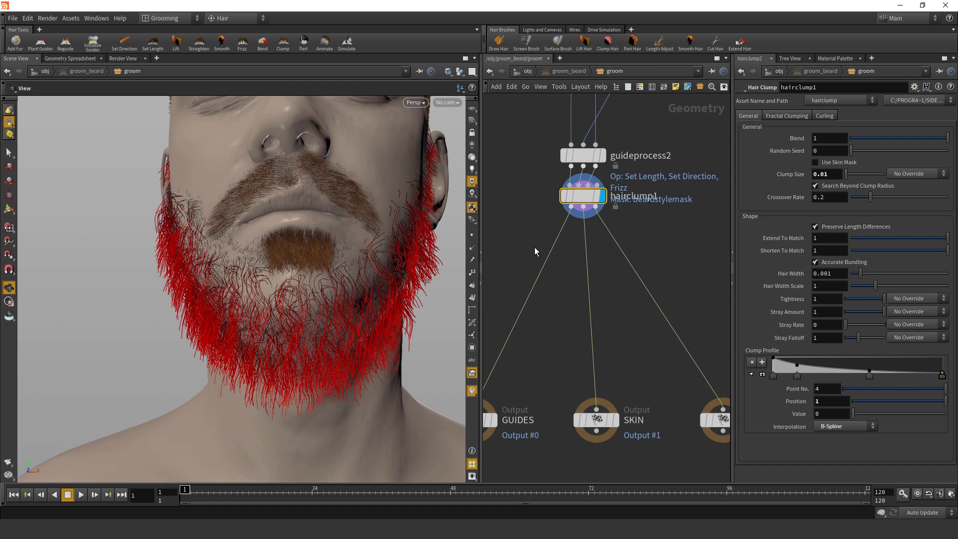
- Set the amplitude of guideprocess2's Frizz operation to 0.005
middle_drag(535, 251, 536, 342)
click(581, 246)
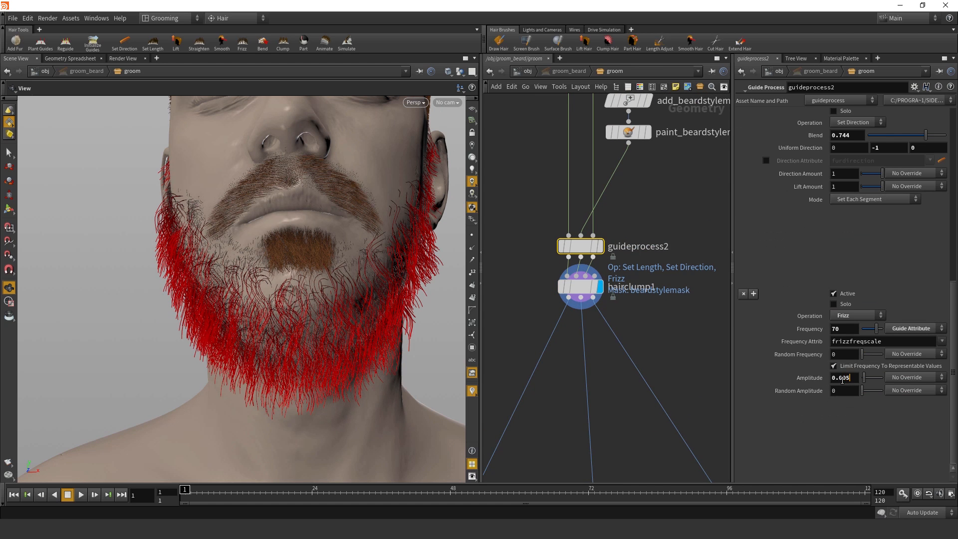
key(Return)
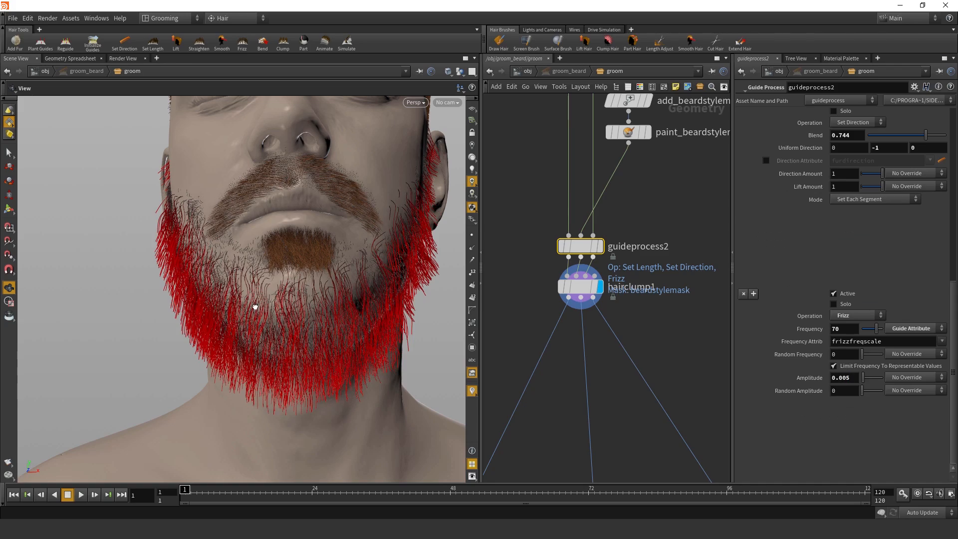
drag(255, 307, 260, 309)
- Set the hair width scale of hairclump1 to 0.1, checking the guideprocess2 geometry info along the way
click(580, 287)
mouse_move(260, 322)
right_down()
mouse_move(286, 319)
mouse_move(271, 323)
right_up()
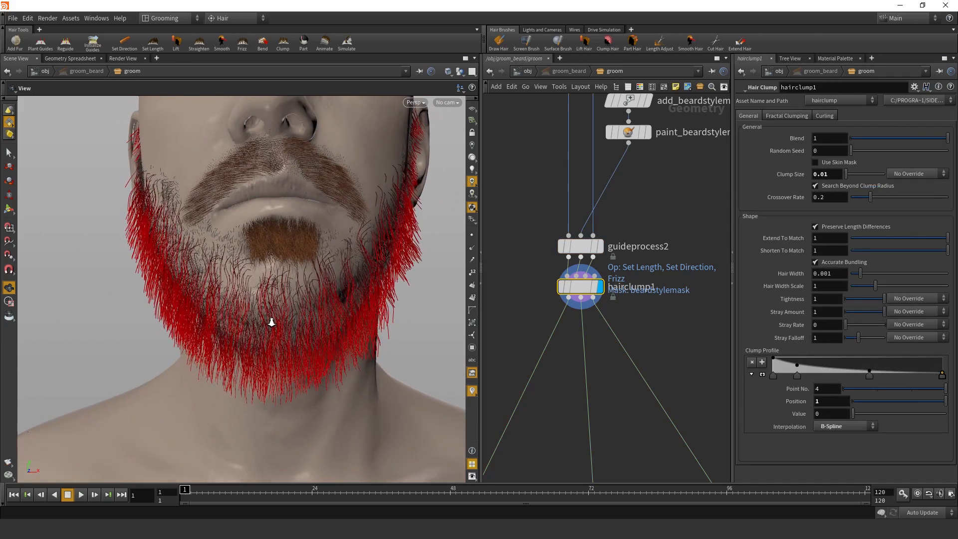
drag(272, 323, 268, 323)
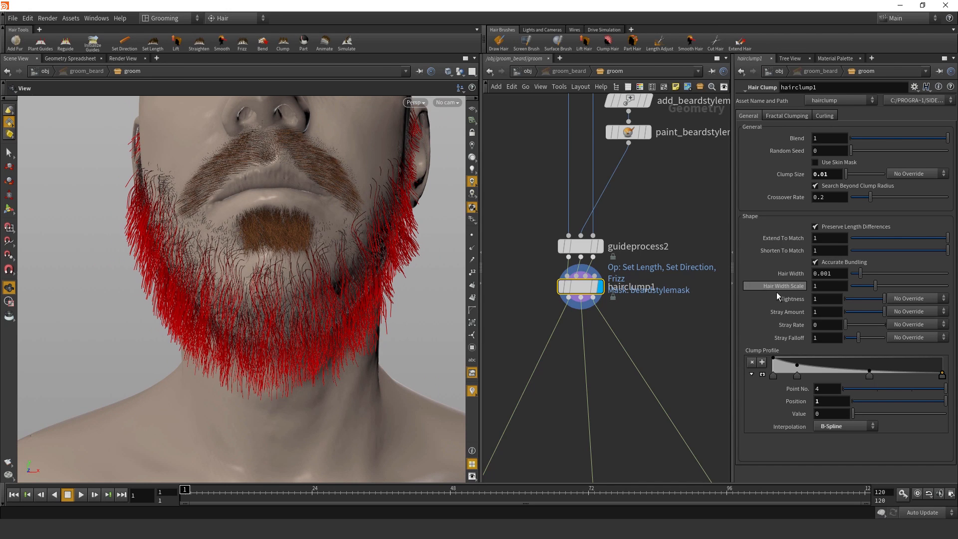
double_click(829, 287)
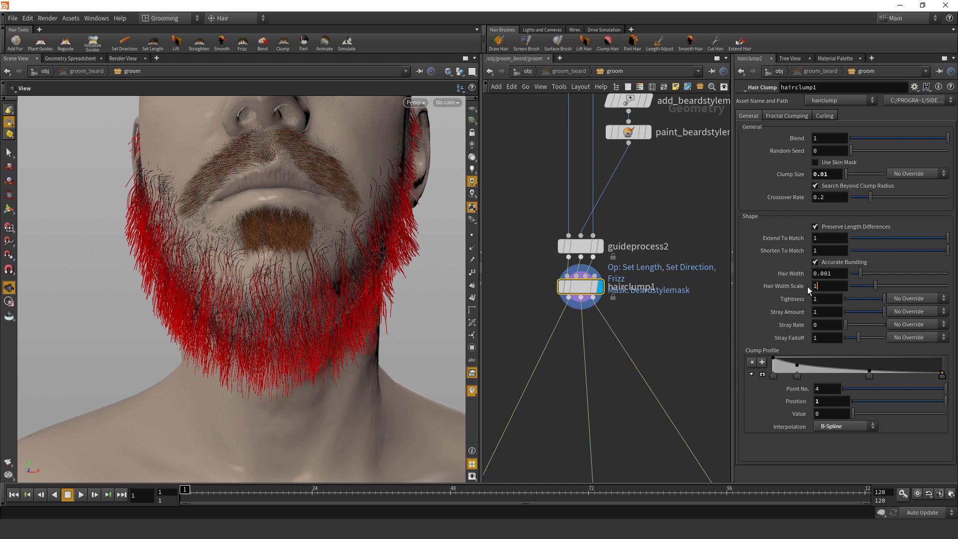
scroll(575, 248, up, 2)
middle_click(574, 249)
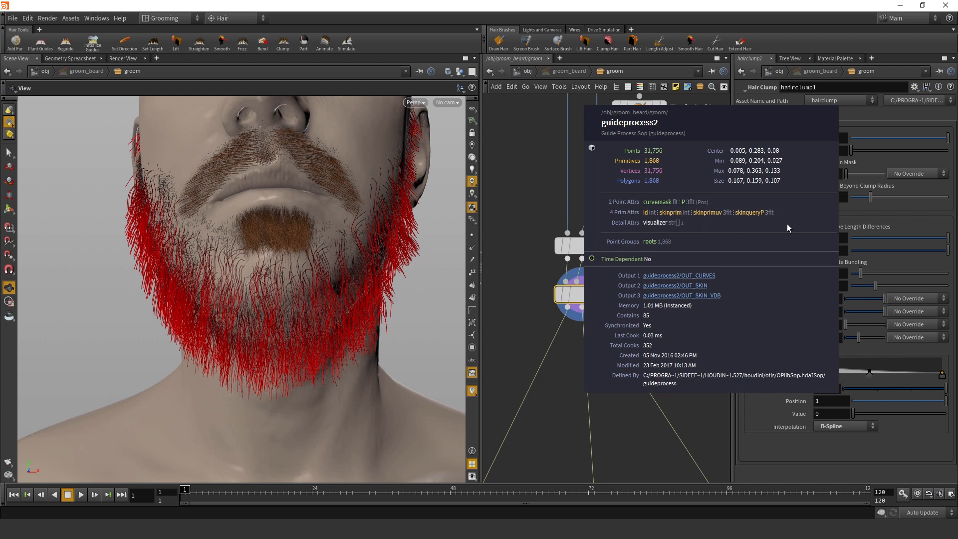
middle_drag(787, 224, 702, 225)
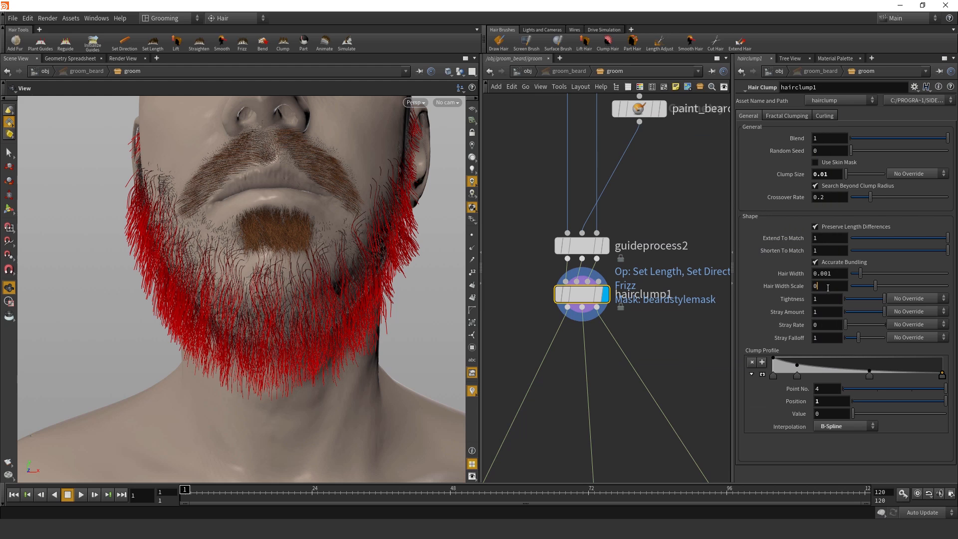
click(828, 287)
text(0.1)
key(Return)
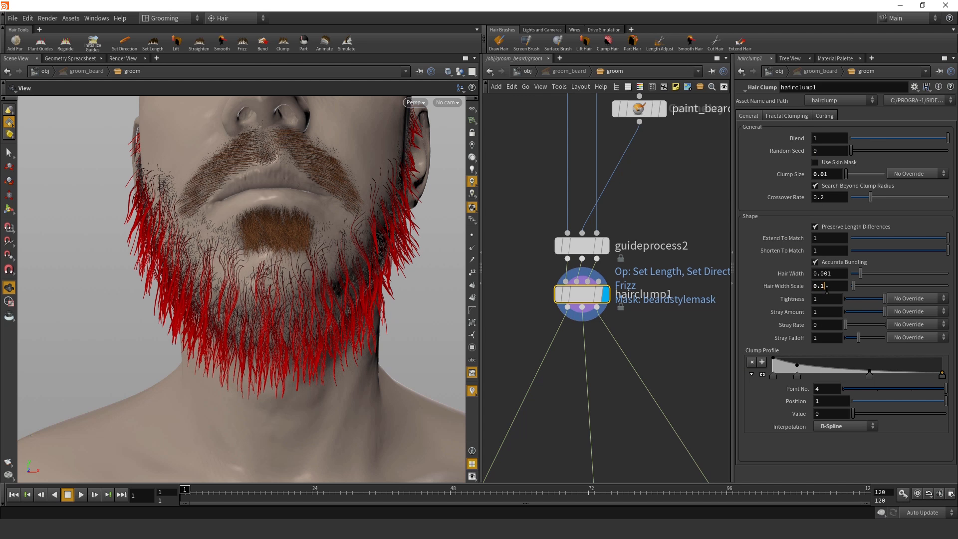
double_click(827, 290)
text(0)
key(Return)
- Move the hairclump1 node further below guideprocess2 and inspect the clumped beard guides up close
drag(582, 295, 582, 374)
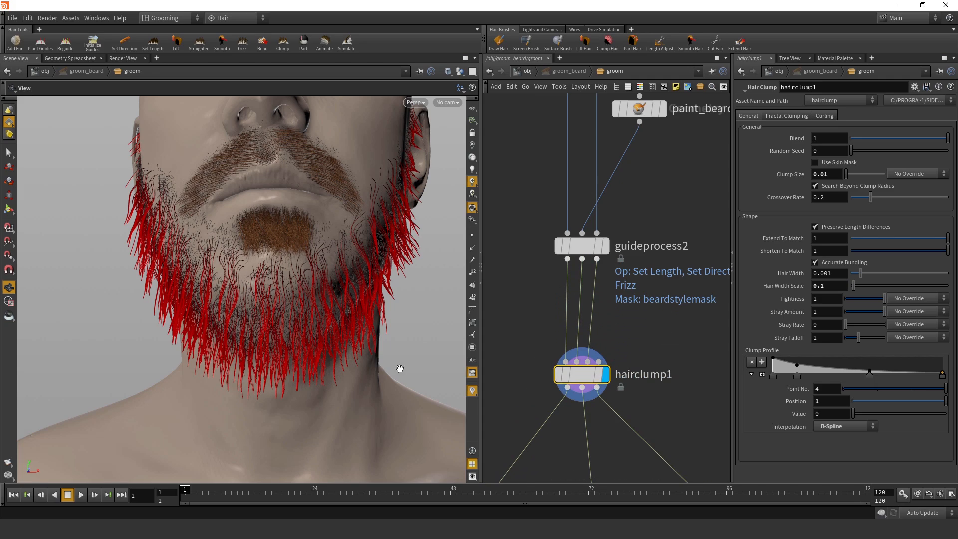
scroll(325, 320, up, 6)
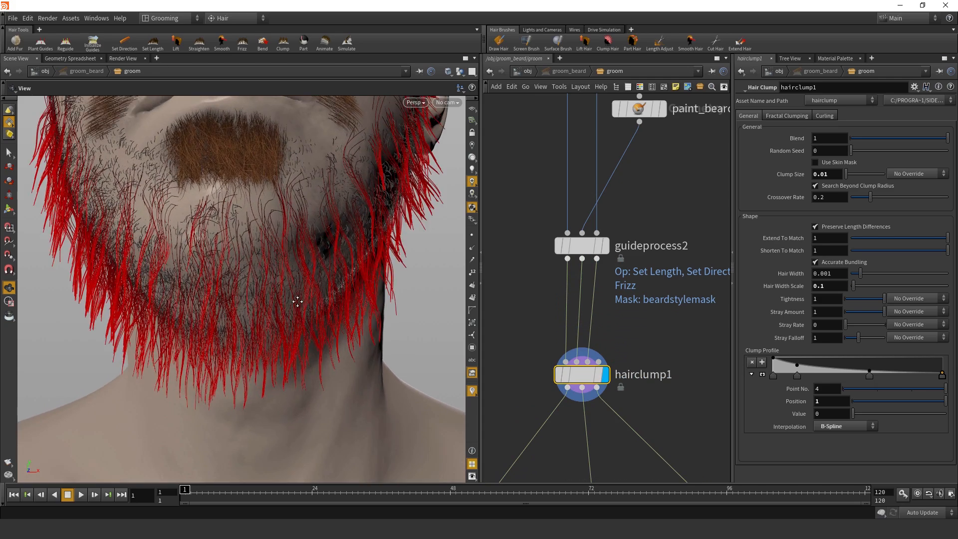
middle_drag(298, 301, 273, 289)
right_drag(273, 289, 297, 299)
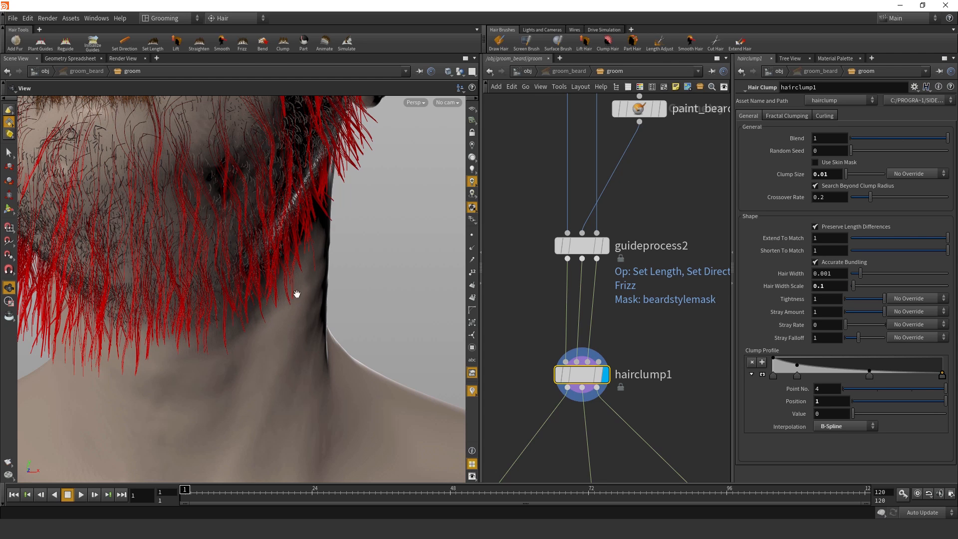
- Randomize guideprocess2's Set Length operation with a minimum scale factor of 2.5 and a maximum of 3
middle_drag(627, 323, 621, 288)
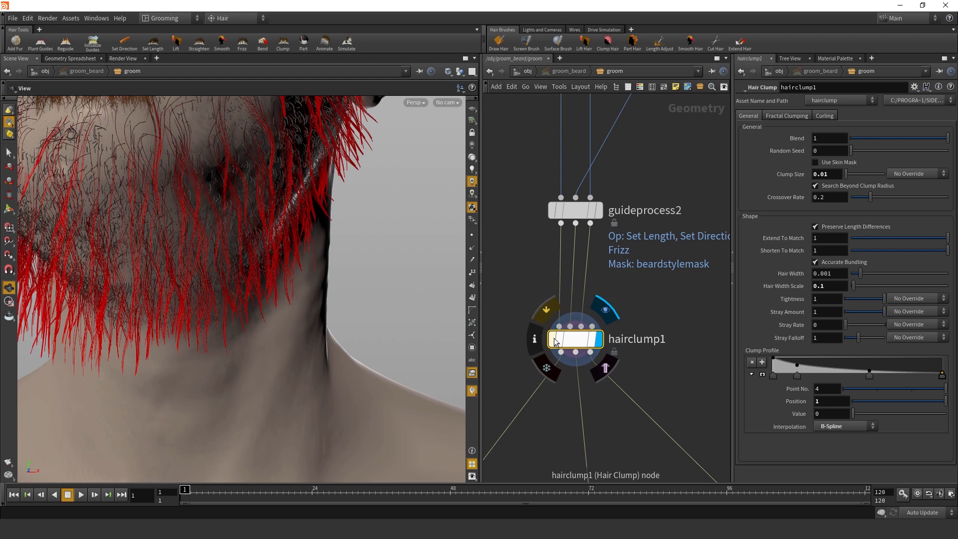
click(582, 218)
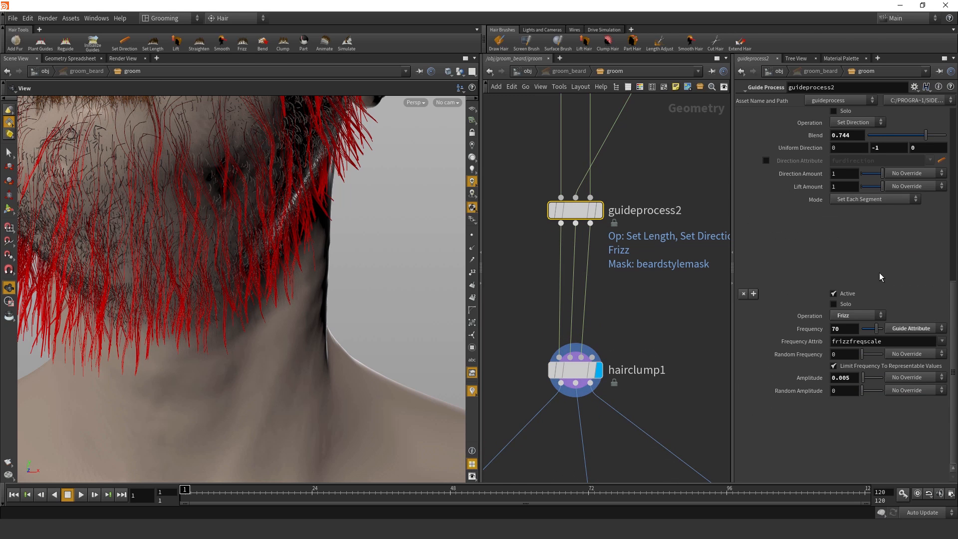
scroll(861, 333, up, 4)
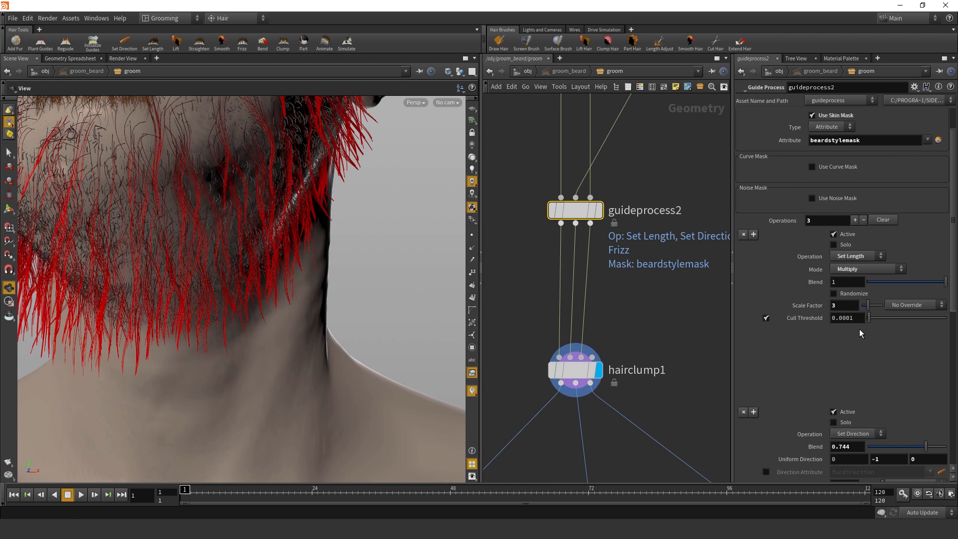
click(846, 293)
click(846, 304)
text(2)
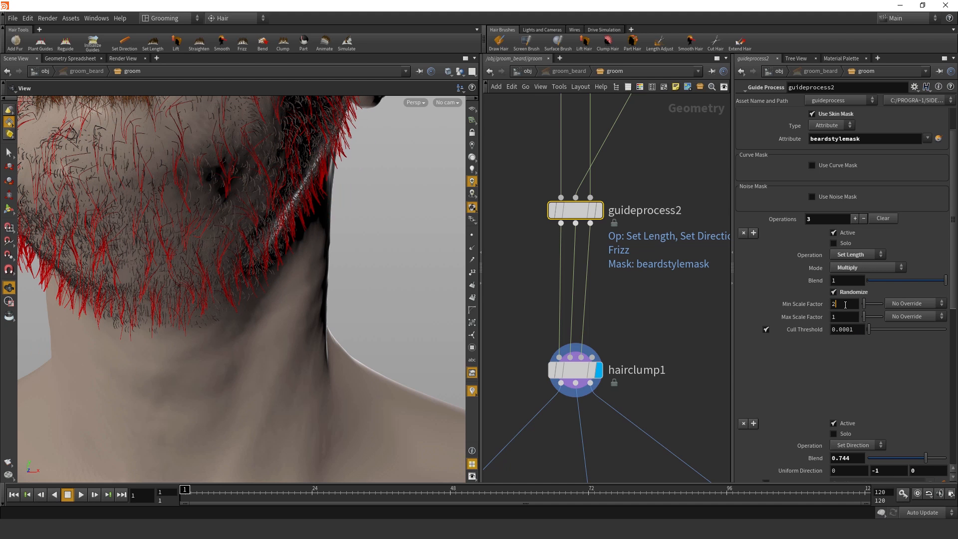
text(.5)
key(Return)
click(847, 317)
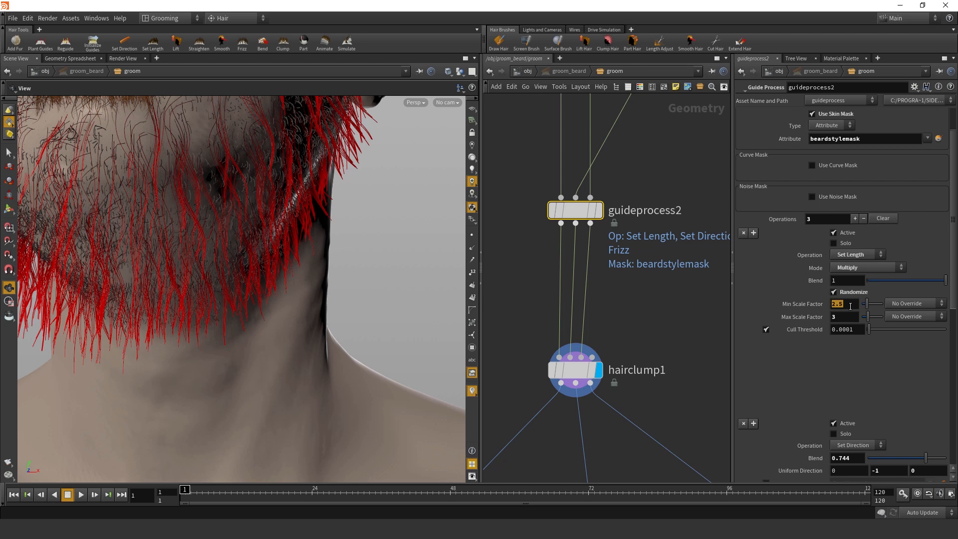
- Set the minimum scale factor of the randomized Set Length operation to 2
text(2)
key(Return)
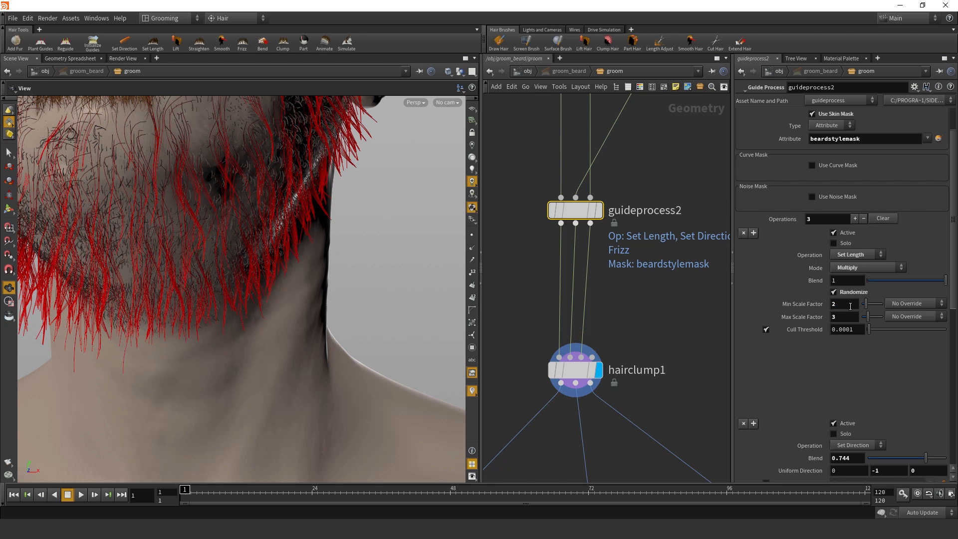
drag(334, 281, 372, 302)
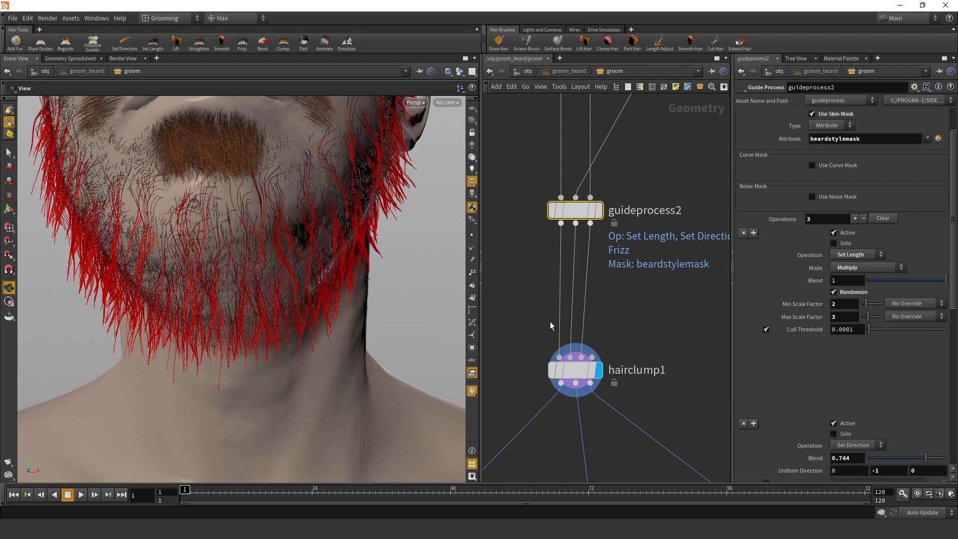
- Enable the skin mask on hairclump1 and create the paint nodes for its clumpmask attribute
scroll(599, 324, down, 3)
click(599, 343)
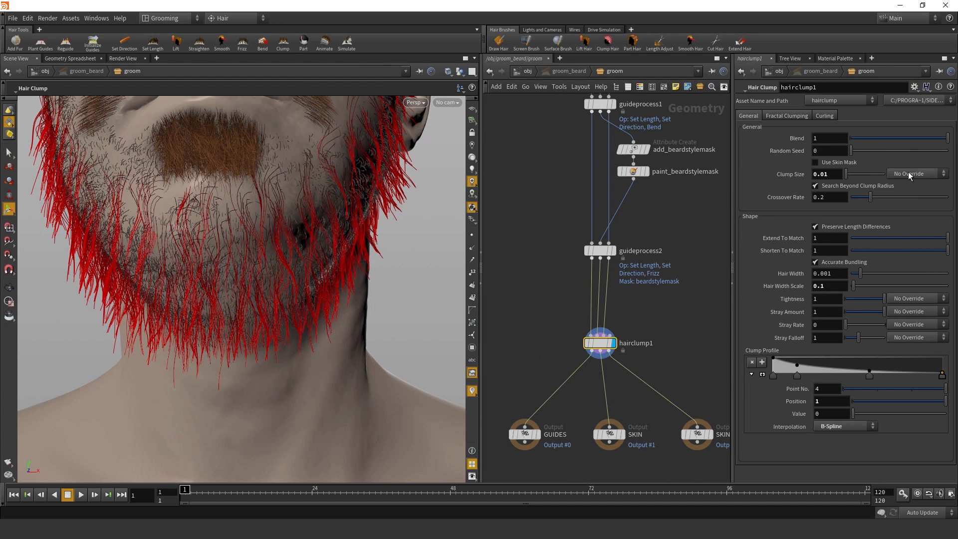
click(815, 162)
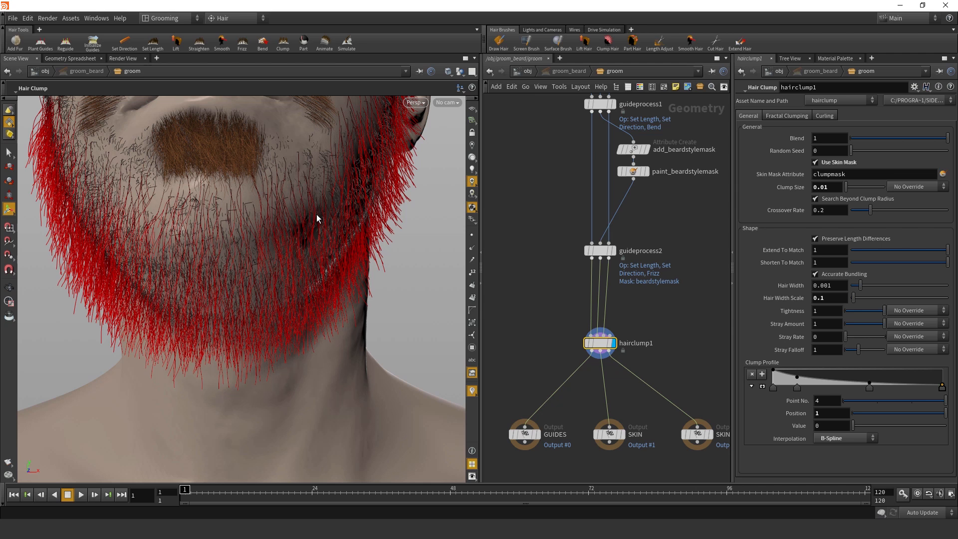
key(Escape)
drag(314, 217, 286, 252)
click(944, 176)
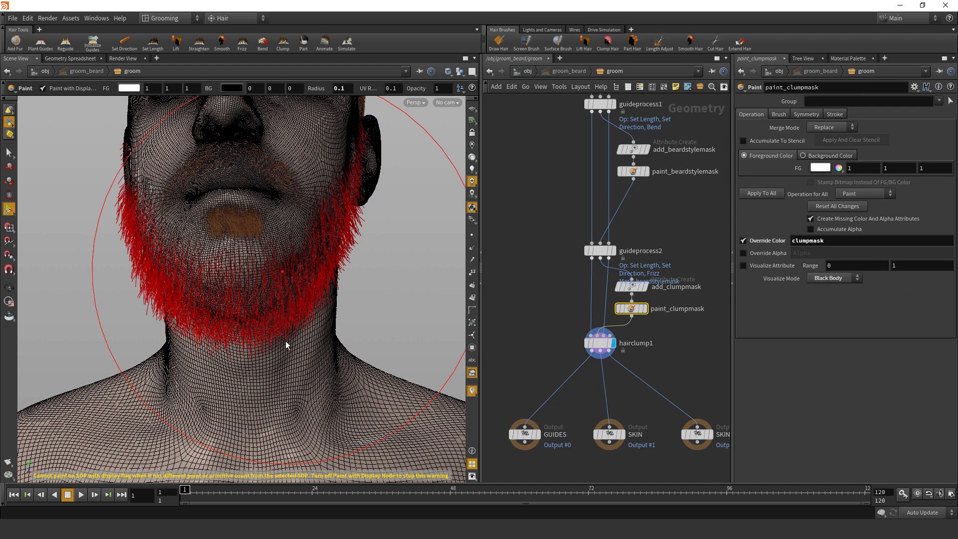
- Shrink the paint brush and paint the clumpmask over the chin and along the jaw
scroll(285, 340, down, 3)
click(807, 115)
click(811, 129)
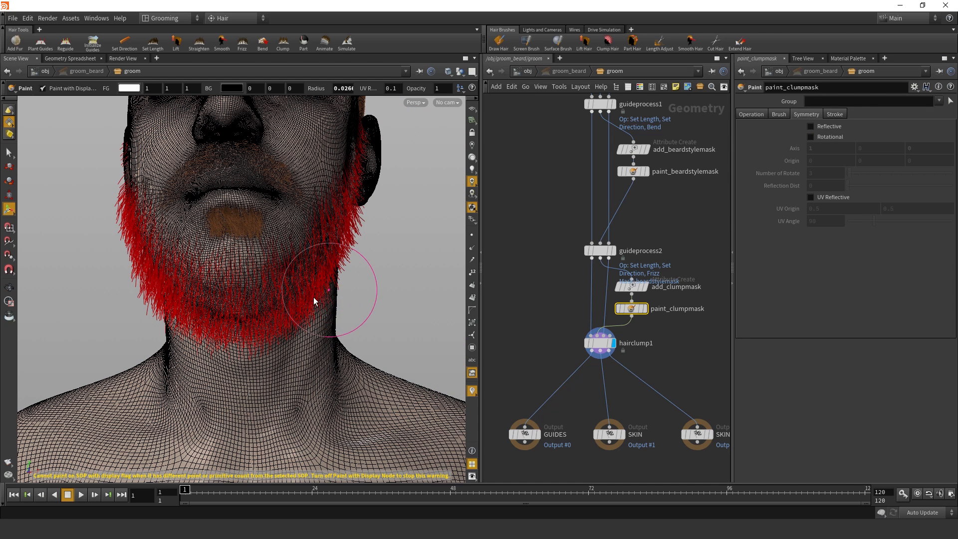
scroll(255, 289, up, 1)
mouse_move(256, 289)
mouse_down()
mouse_move(213, 267)
mouse_move(210, 277)
mouse_up()
alt+right_click(310, 280)
alt+right_drag(300, 280, 201, 298)
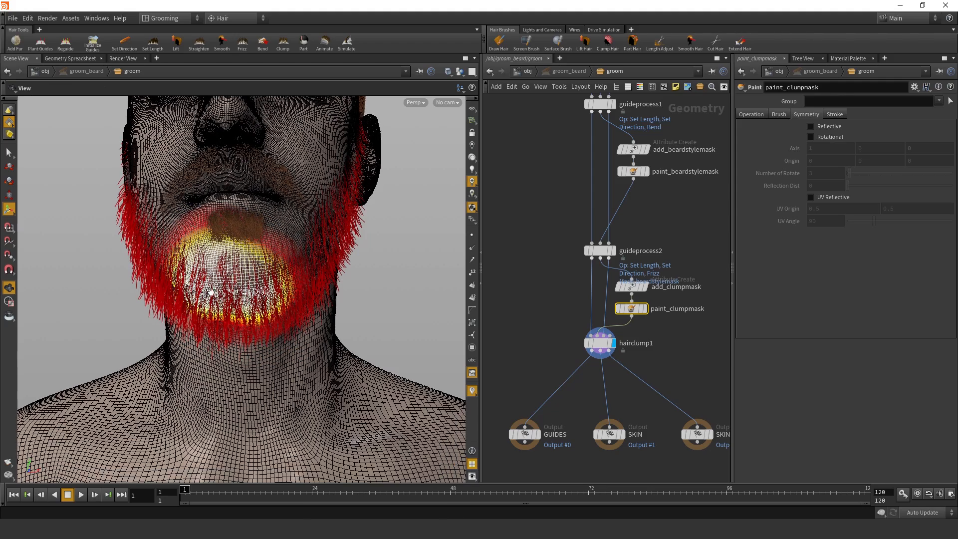
alt+drag(220, 288, 112, 305)
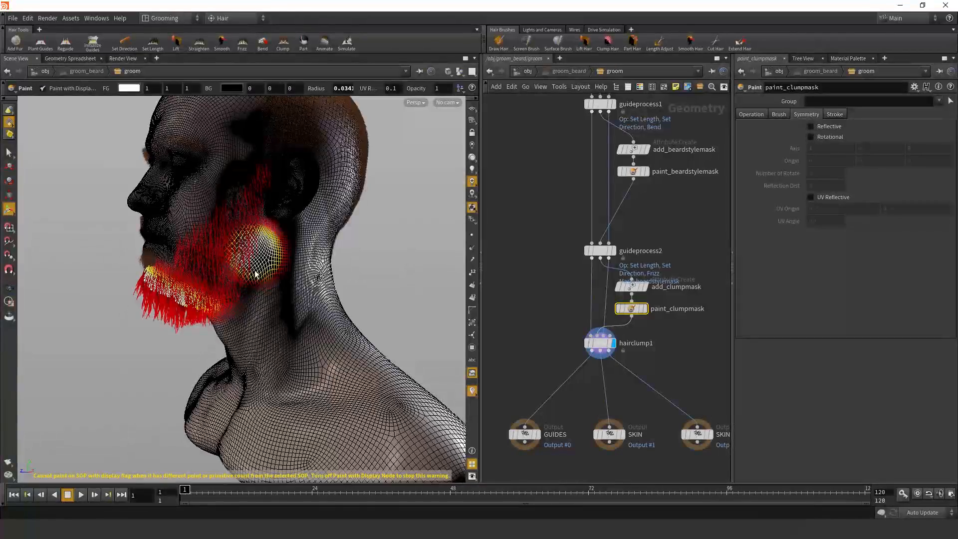
mouse_move(242, 273)
alt+mouse_down()
mouse_move(382, 290)
mouse_move(235, 270)
alt+mouse_up()
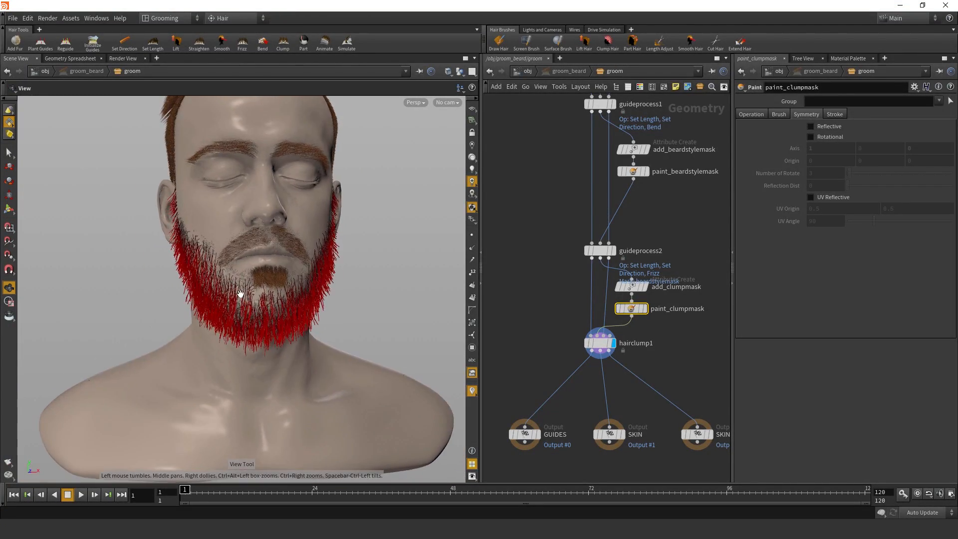
- Examine the masked clumping on the generated beard hair from the front and side, and select hairclump1
alt+right_drag(240, 300, 299, 291)
alt+drag(300, 291, 289, 287)
alt+right_drag(285, 322, 257, 320)
key(c)
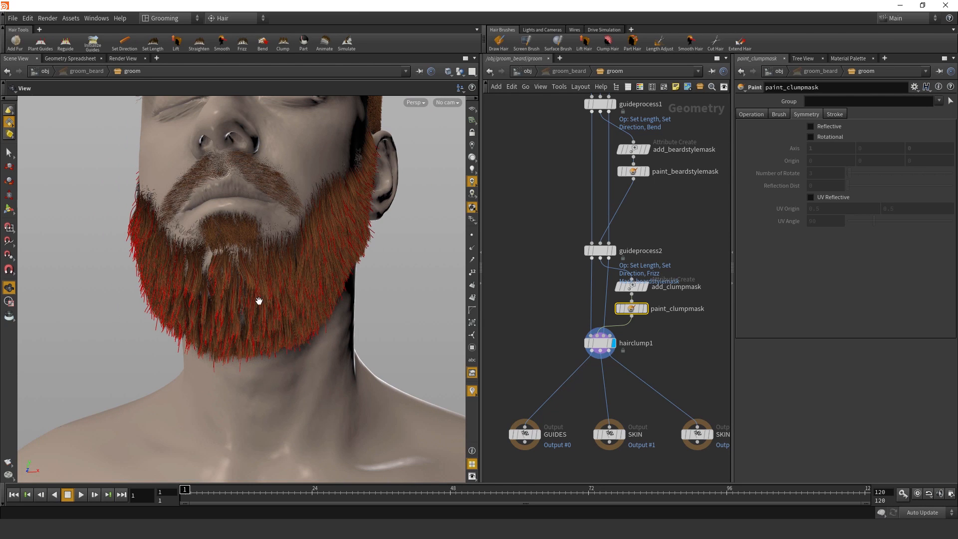
alt+drag(259, 301, 299, 282)
click(598, 344)
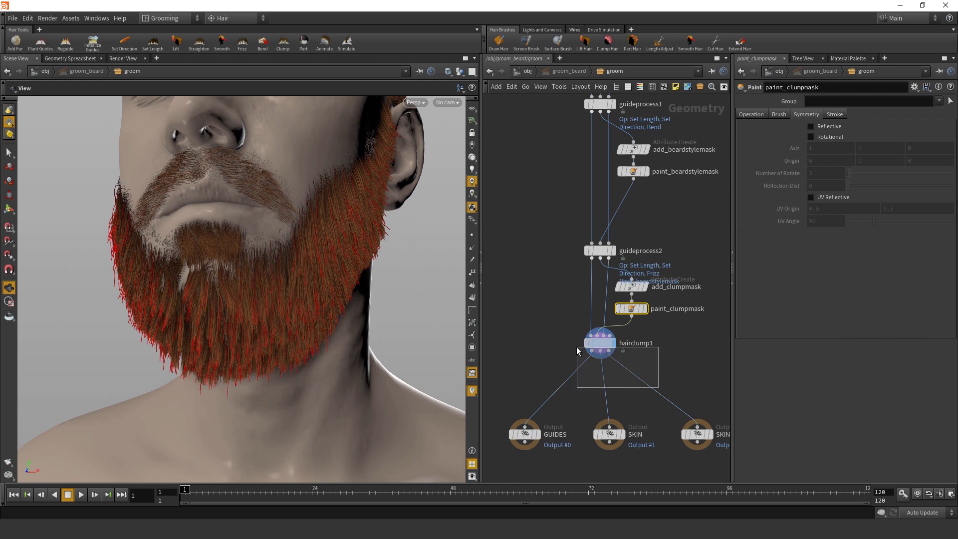
alt+drag(231, 321, 384, 303)
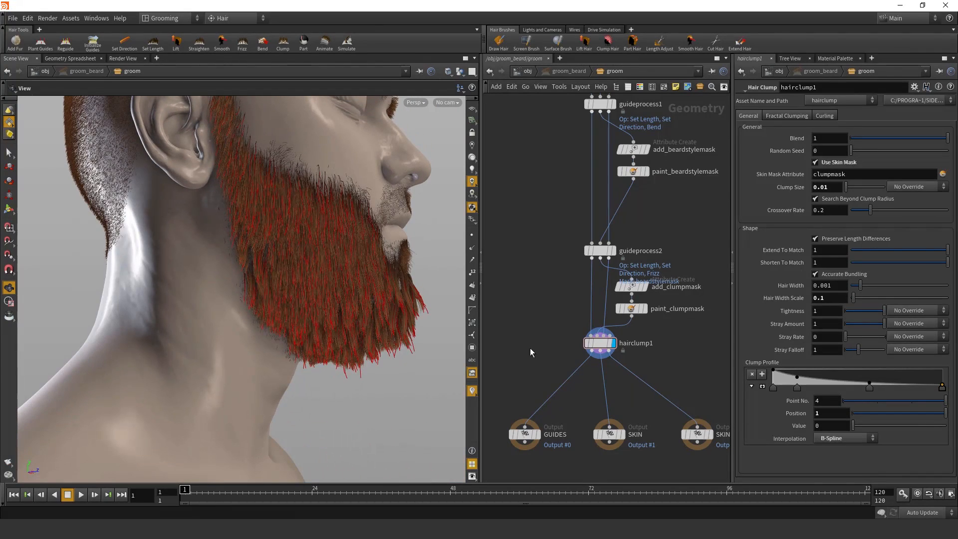
- Return to the object level and set the clump crossover of hairgen_beard to 0
key(u)
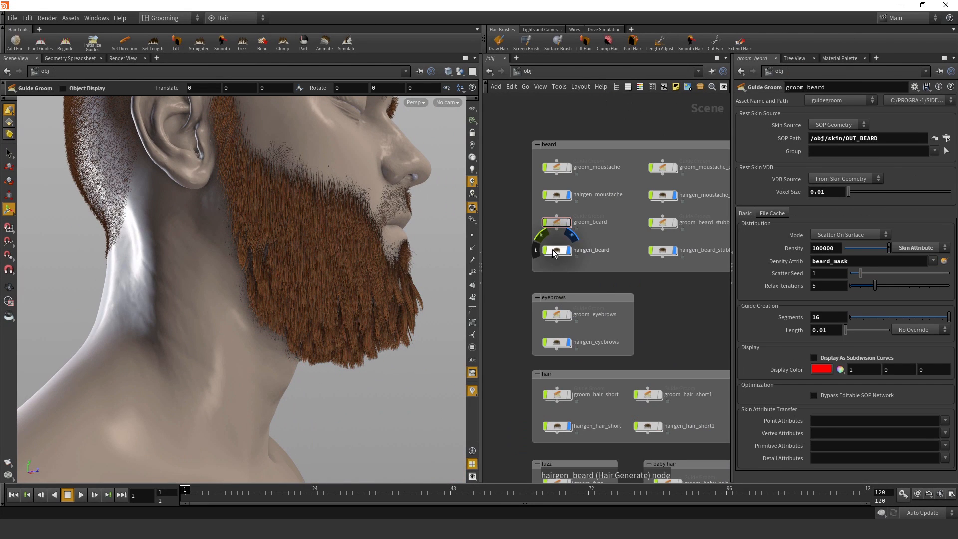
click(558, 250)
click(627, 279)
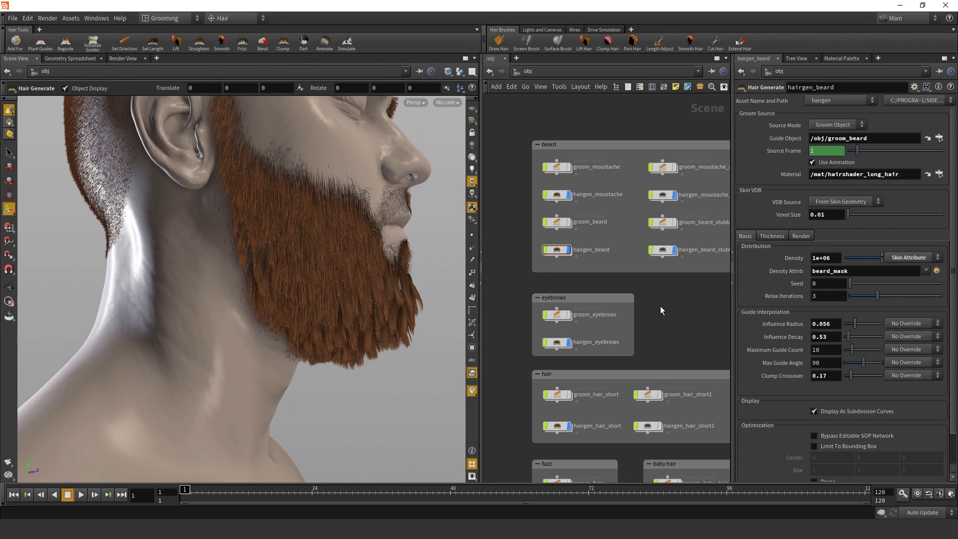
scroll(784, 345, down, 3)
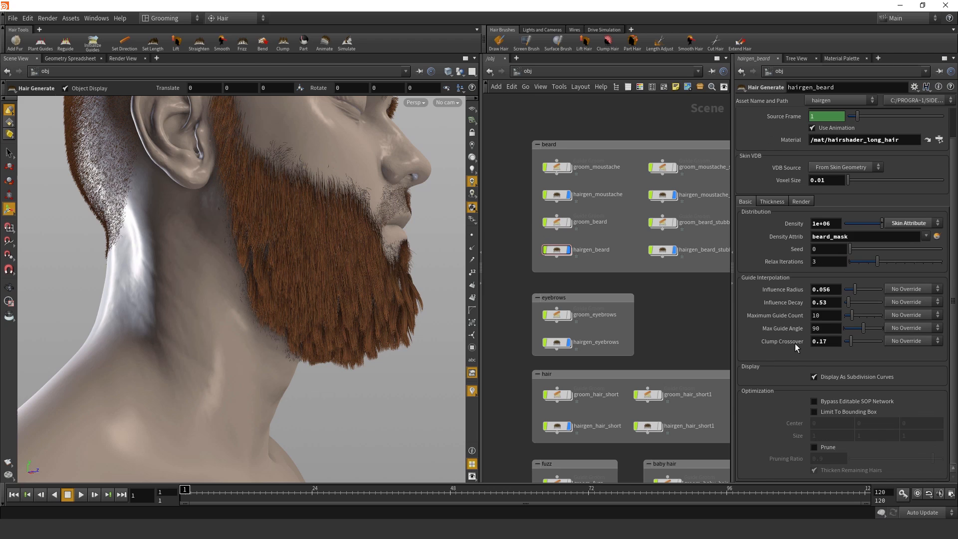
click(831, 343)
text(0)
key(Return)
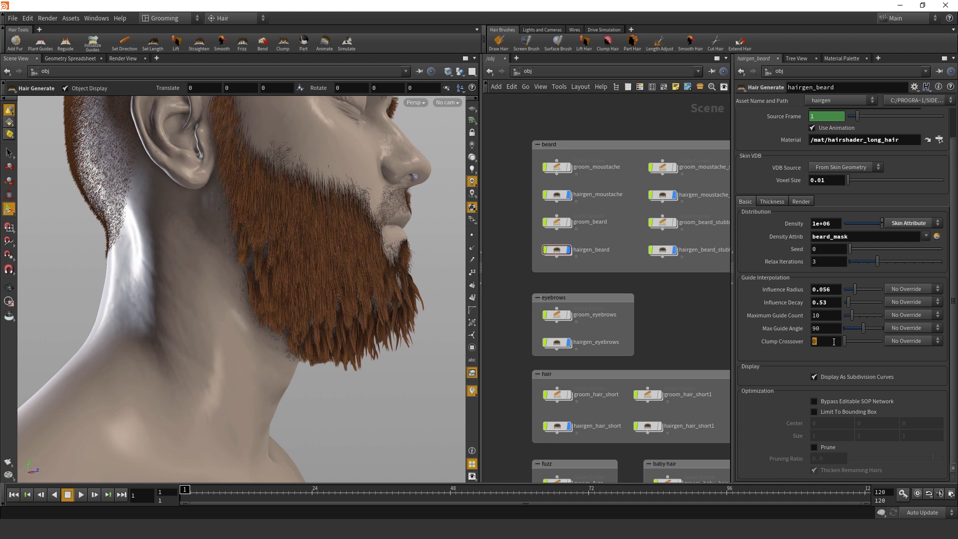
- Set the clump crossover of hairgen_beard to 1
text(1)
key(Return)
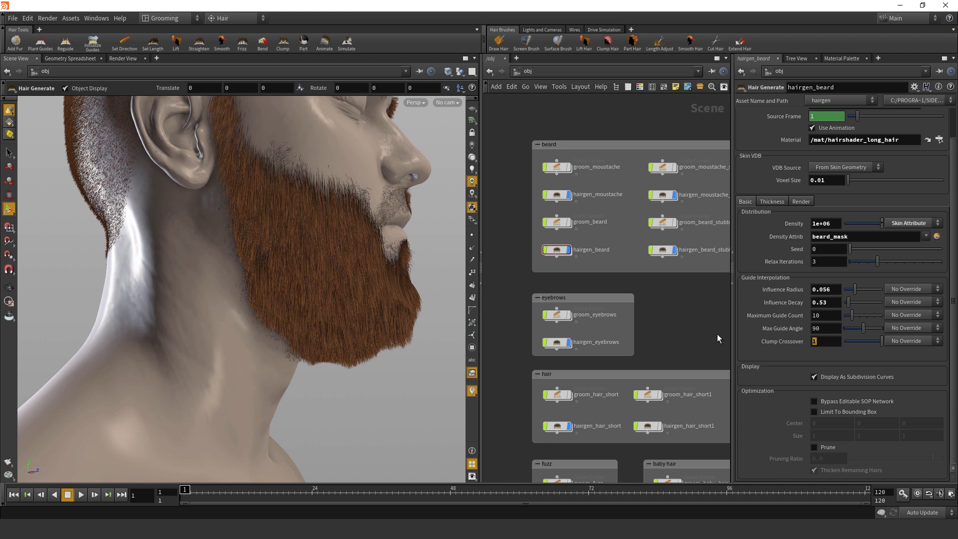
- Clear the multiple selection, turn to the front of the beard, and display the groom_eyebrows guides
key(s)
drag(364, 286, 437, 359)
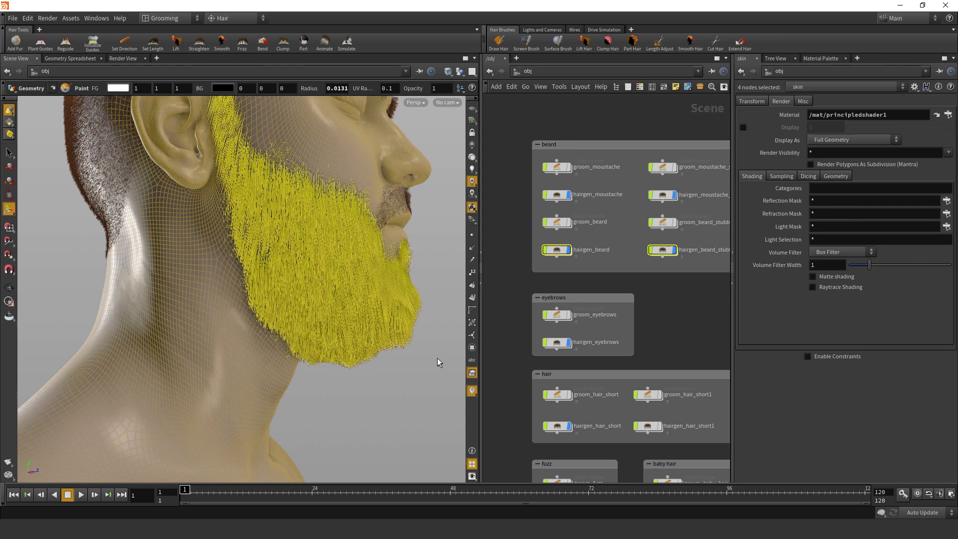
click(675, 338)
key(Escape)
drag(389, 321, 295, 325)
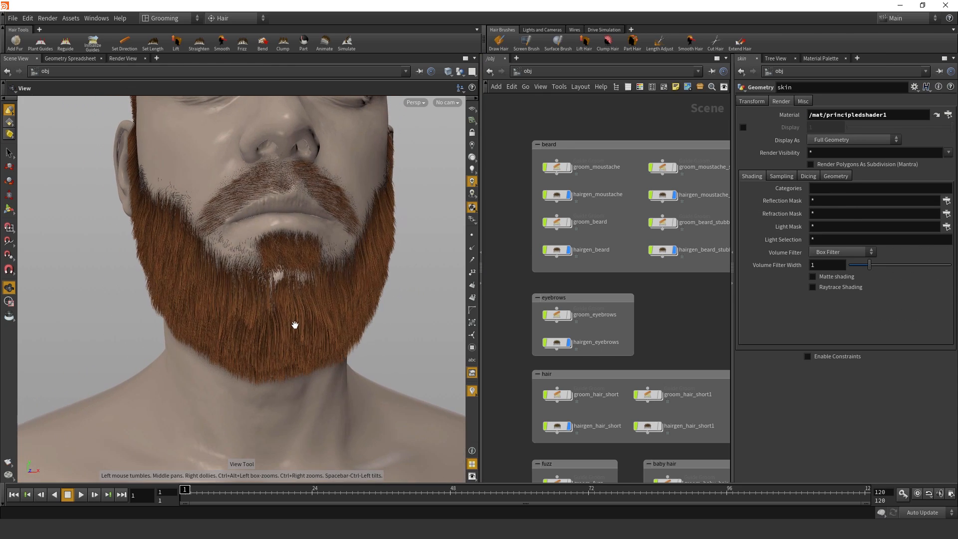
click(571, 319)
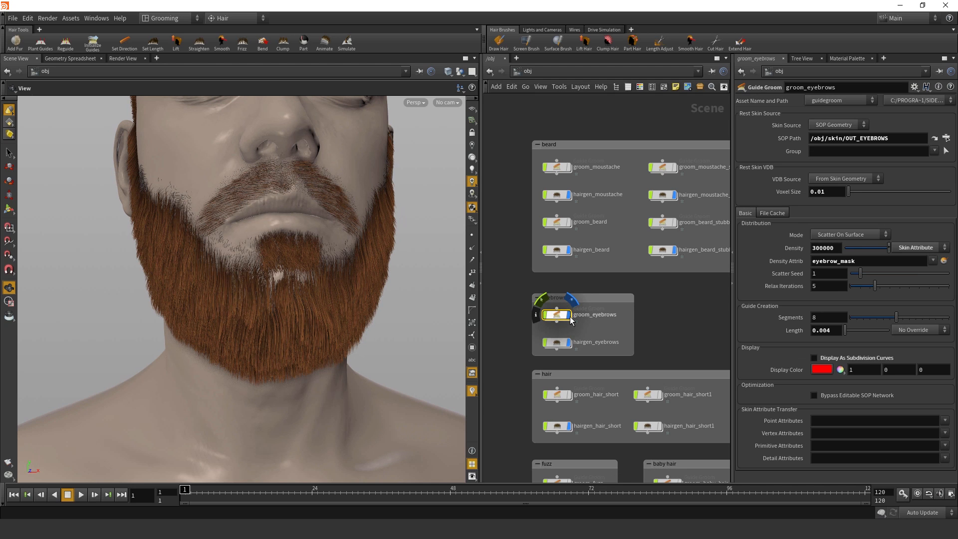
click(564, 342)
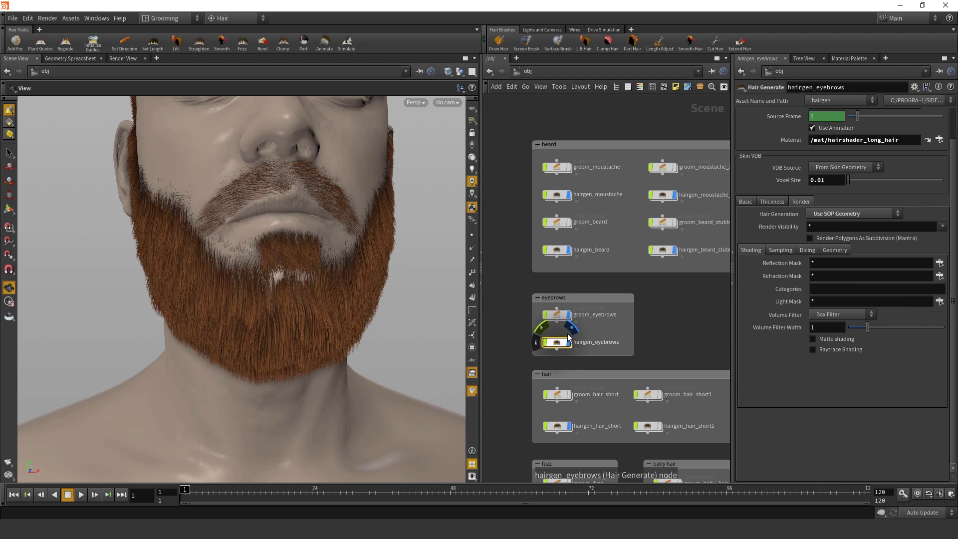
- Locate hairgen_beard from its hair in the scene and display the groom_beard guides over the generated beard
scroll(569, 338, down, 2)
key(s)
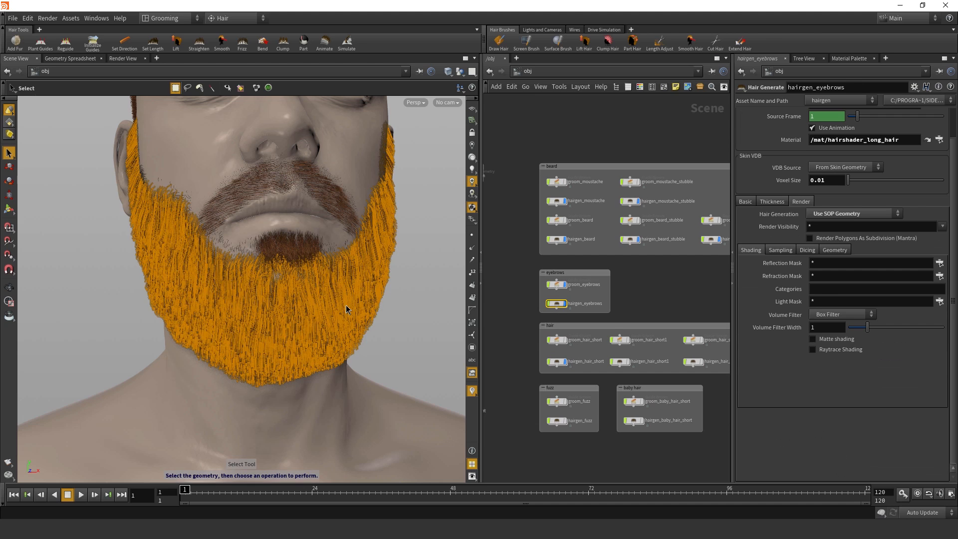
click(348, 308)
middle_drag(597, 243, 632, 310)
scroll(633, 310, up, 5)
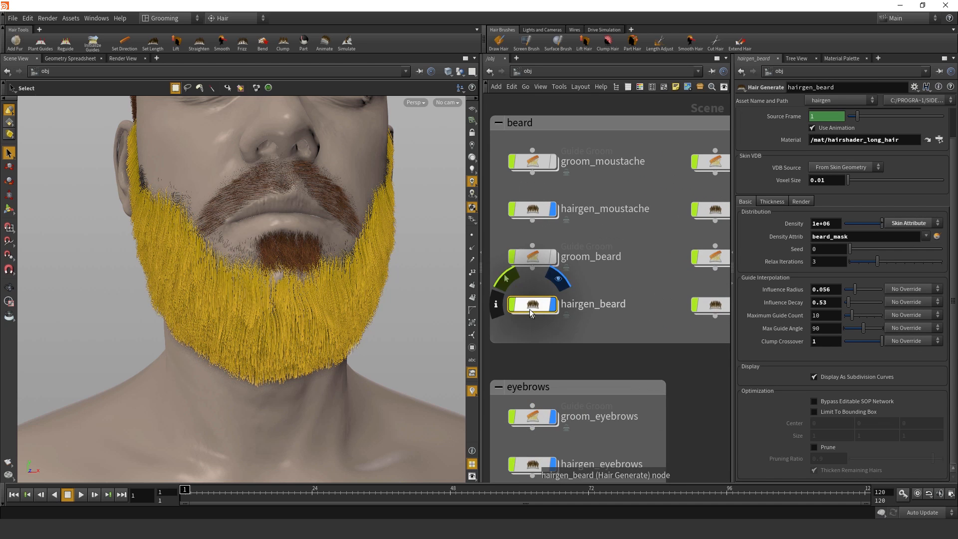
click(648, 286)
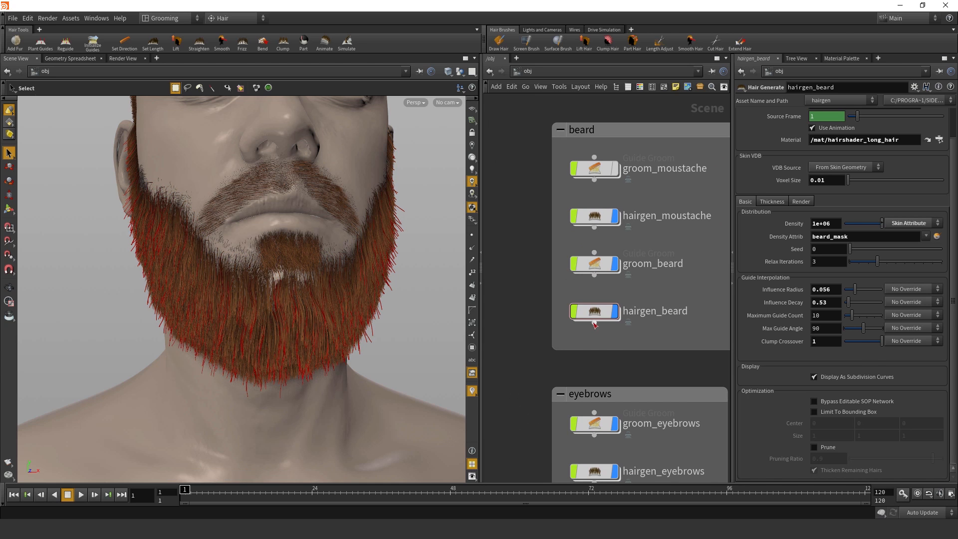
- Try a clump crossover of 0.5 on hairgen_beard, and settle on a clump crossover of 0.1
click(595, 320)
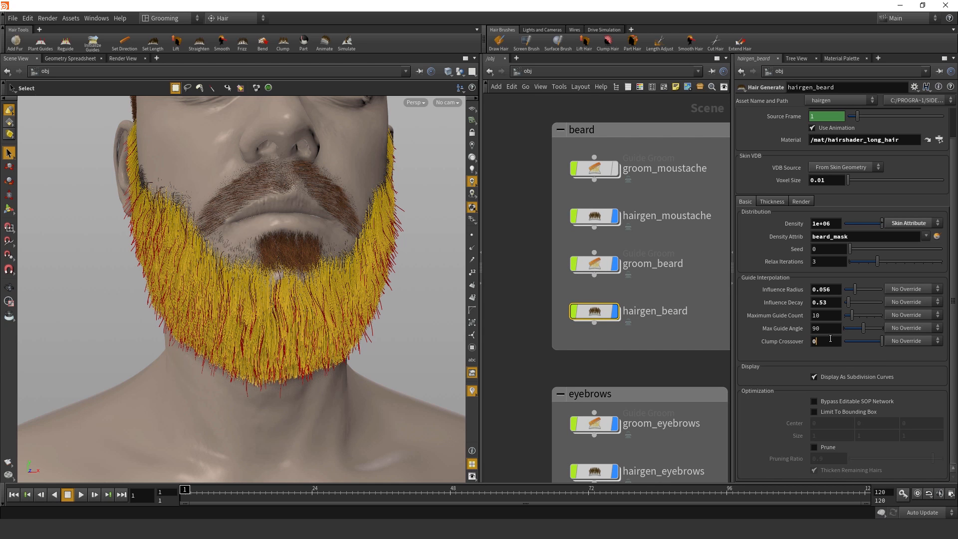
click(624, 368)
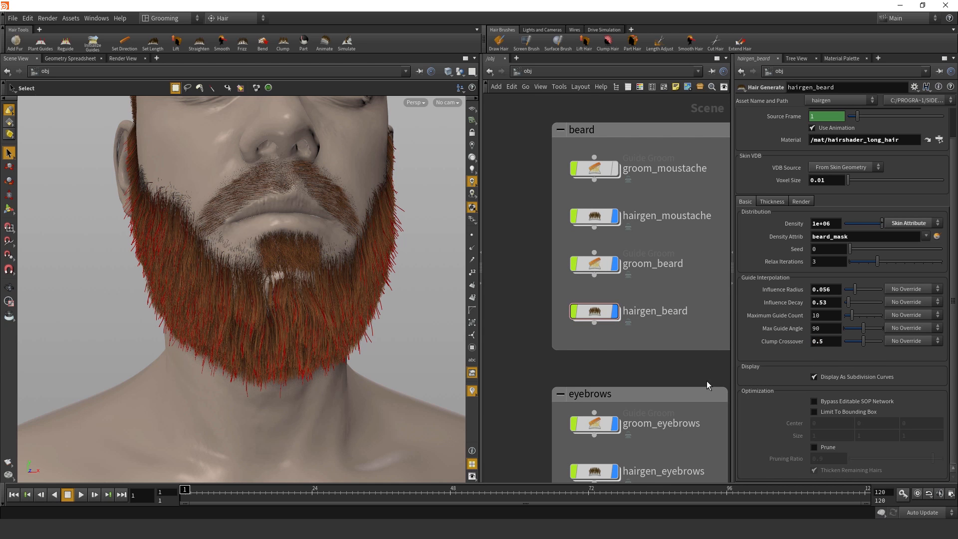
click(835, 340)
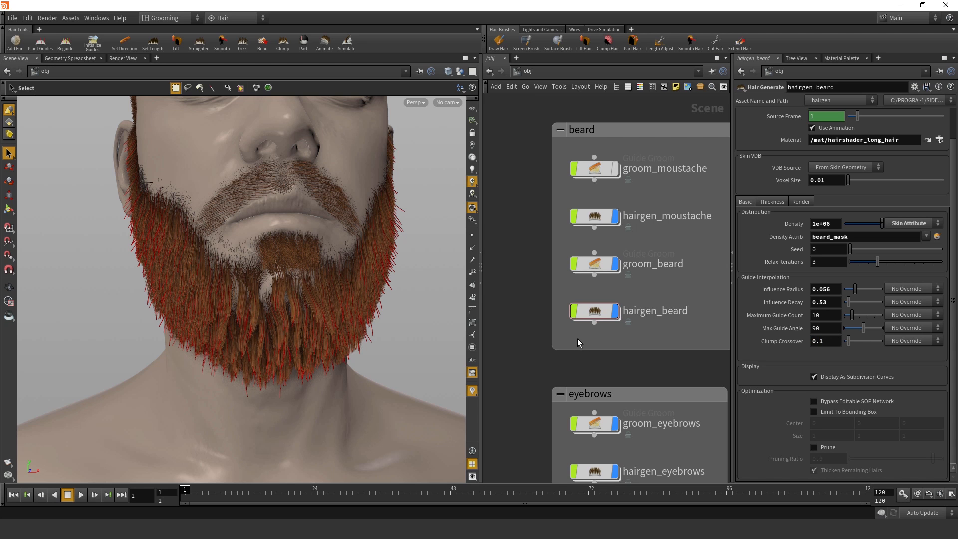
- Go inside the modify network of hairgen_beard
click(595, 320)
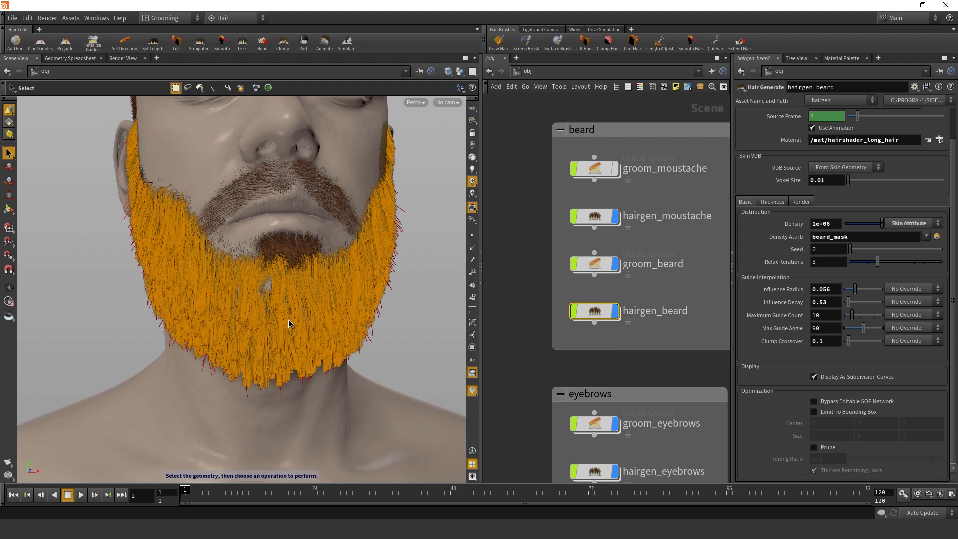
key(c)
click(354, 283)
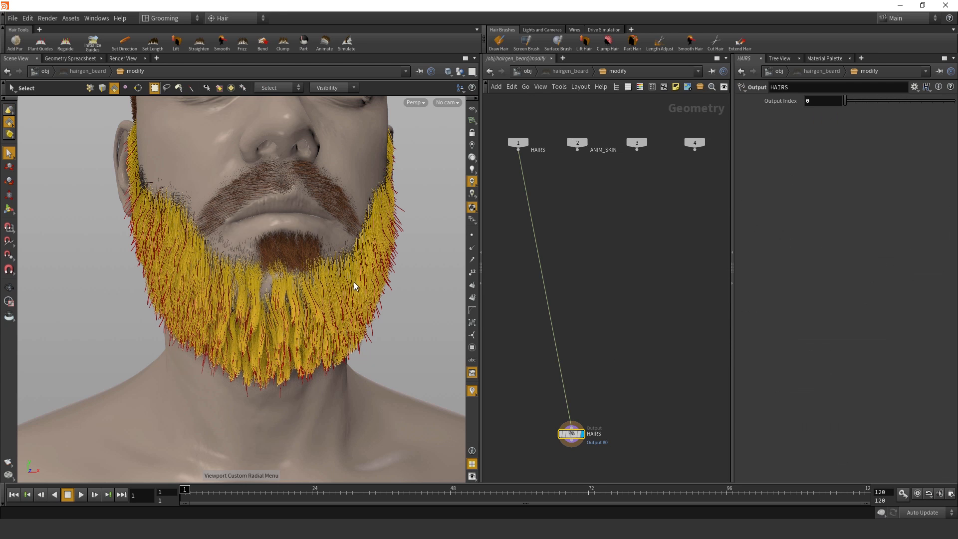
middle_drag(595, 293, 624, 282)
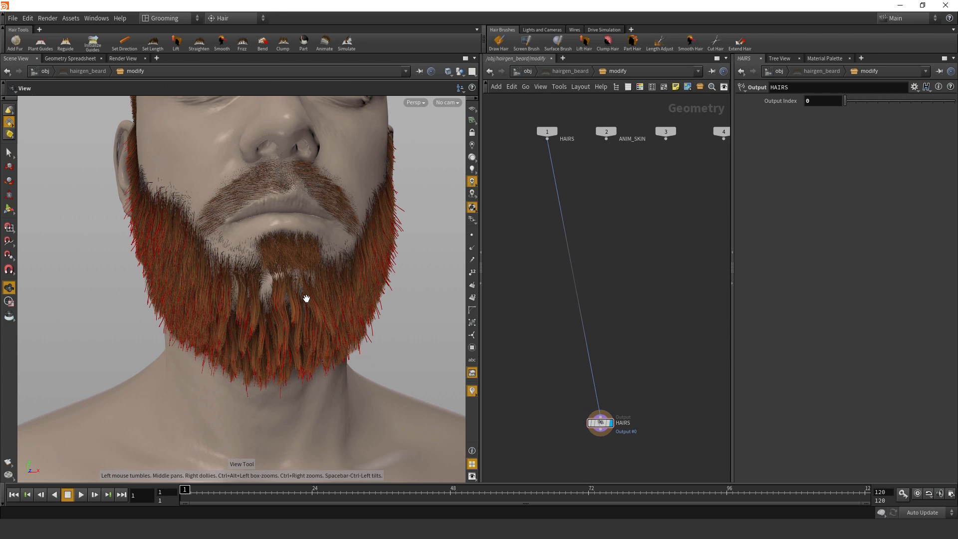
- Add a Clump process to the generated beard hair with 3 fractal clumping iterations and goal feedback 0.5
alt+drag(306, 298, 285, 257)
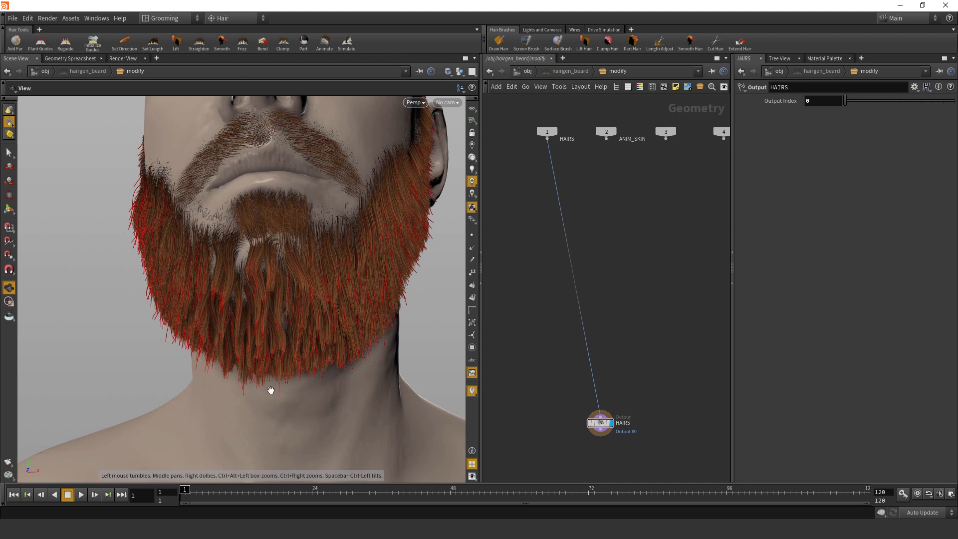
mouse_move(325, 285)
mouse_down()
mouse_move(349, 289)
mouse_move(321, 280)
mouse_move(325, 300)
mouse_up()
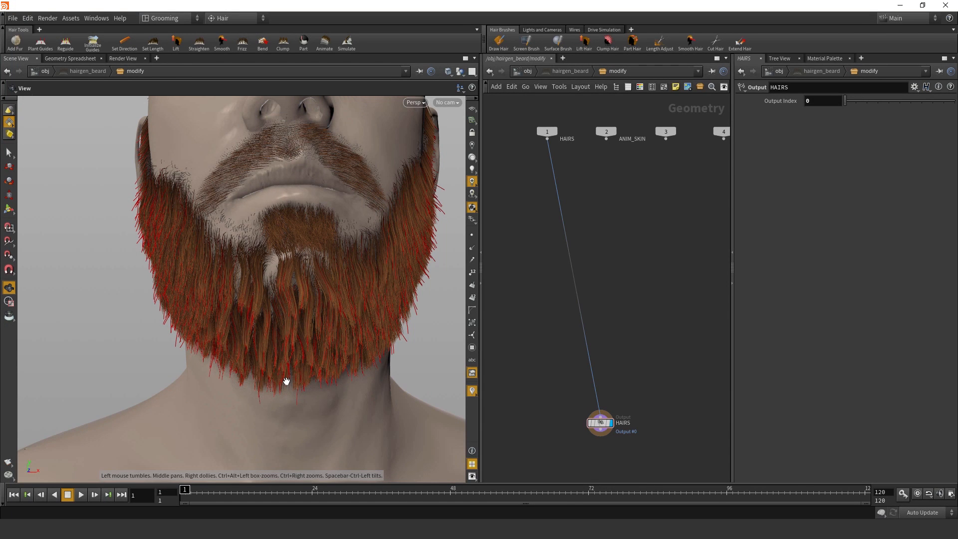
key(c)
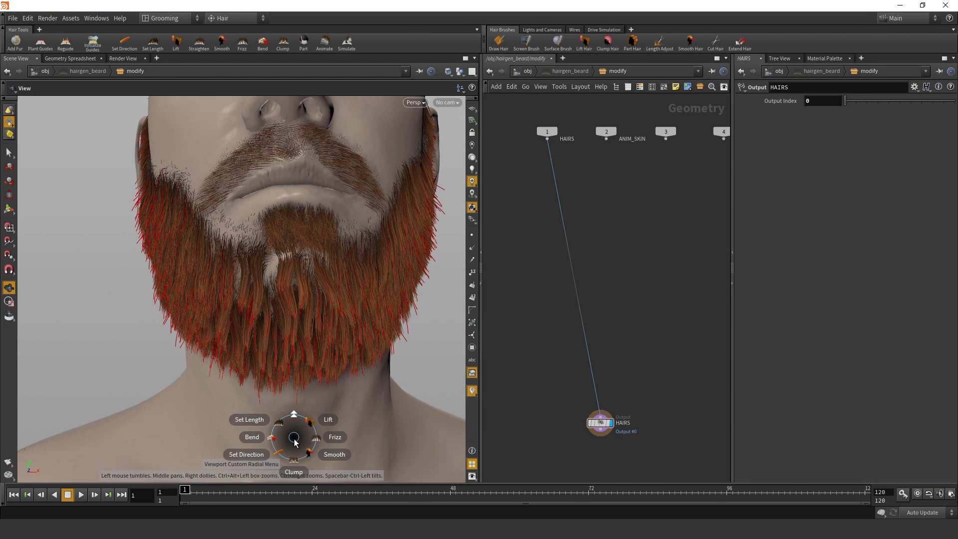
click(294, 471)
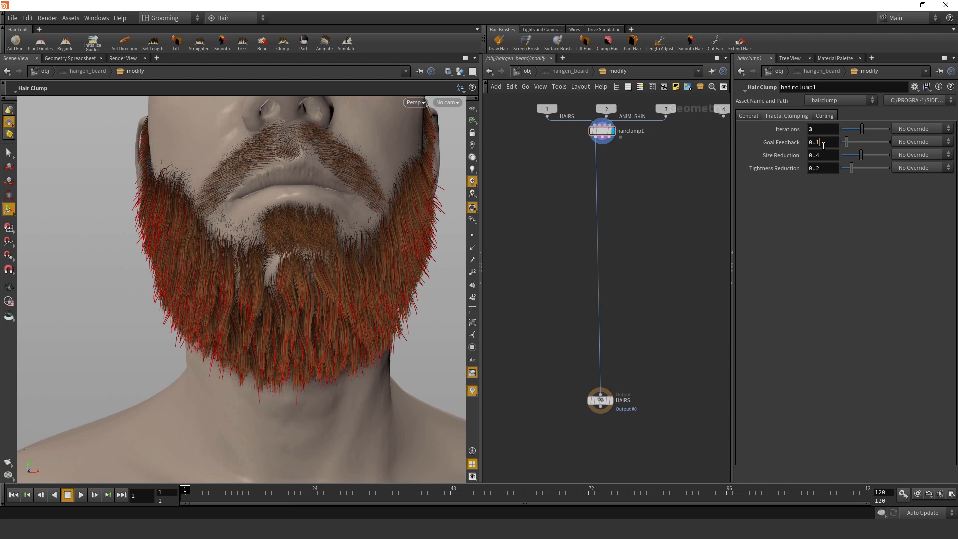
click(821, 143)
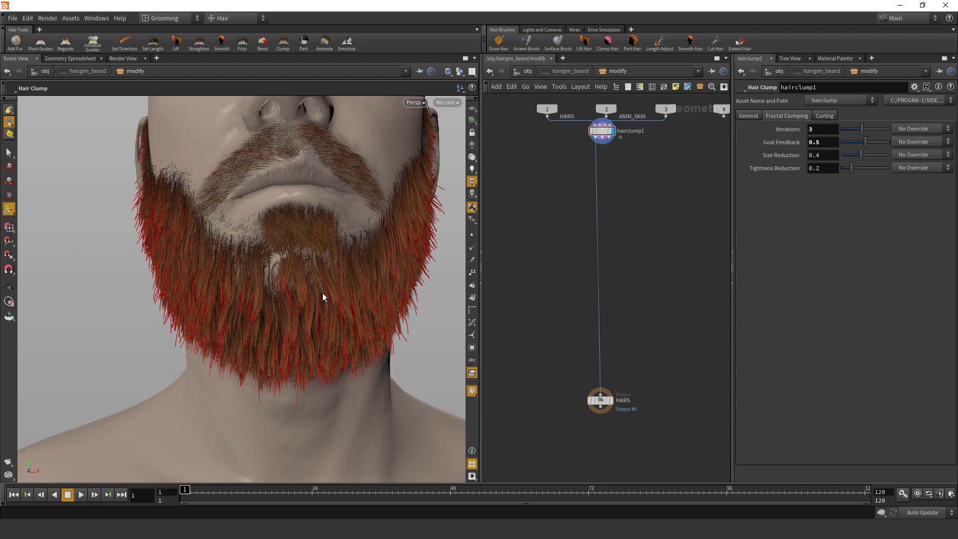
key(Escape)
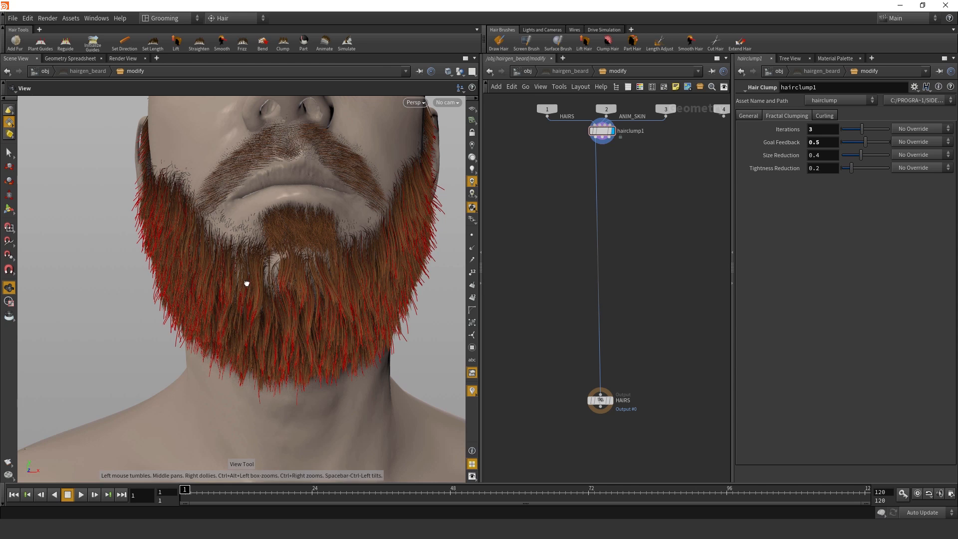
- Move hairclump1 lower in the network and add a Frizz process after it with amplitude 0.005
drag(247, 284, 596, 306)
drag(605, 129, 617, 187)
key(c)
click(351, 396)
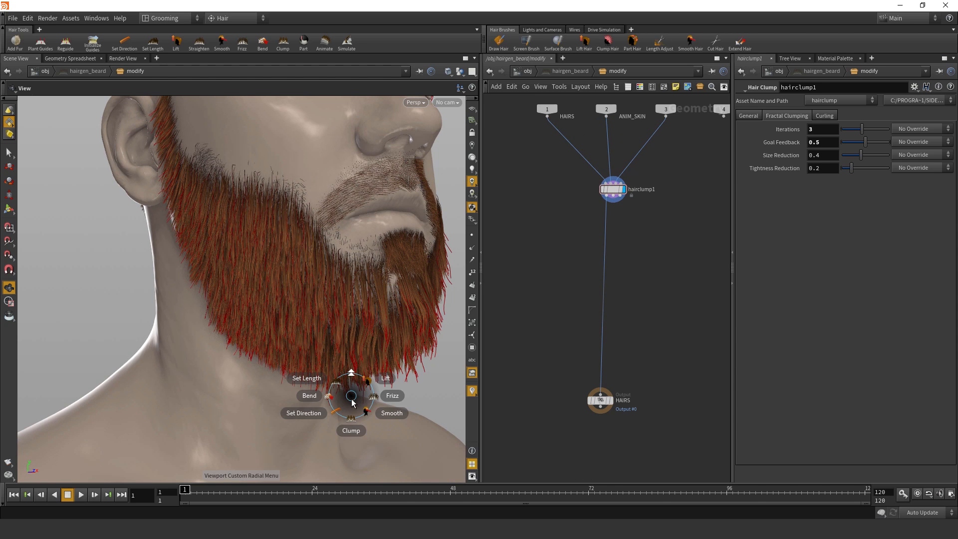
click(406, 398)
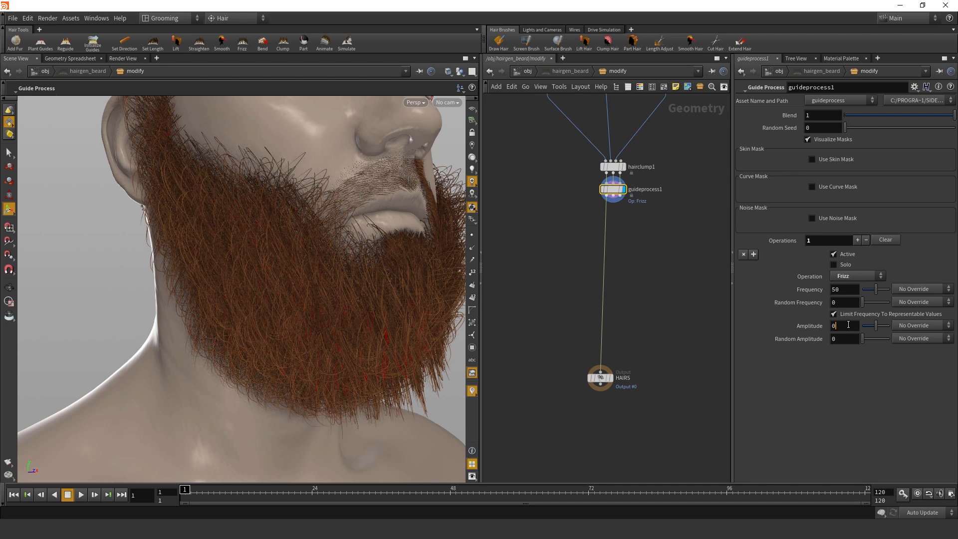
key(Return)
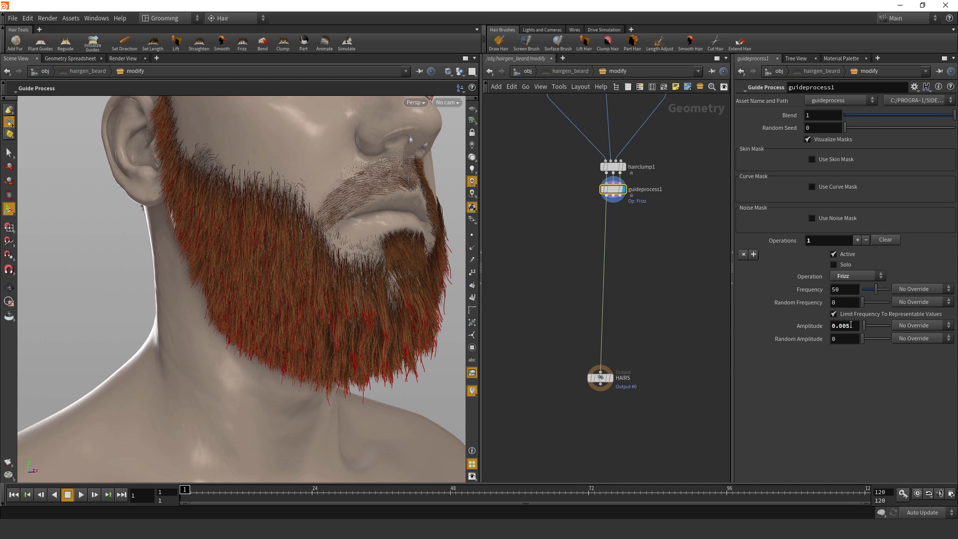
click(652, 222)
key(Escape)
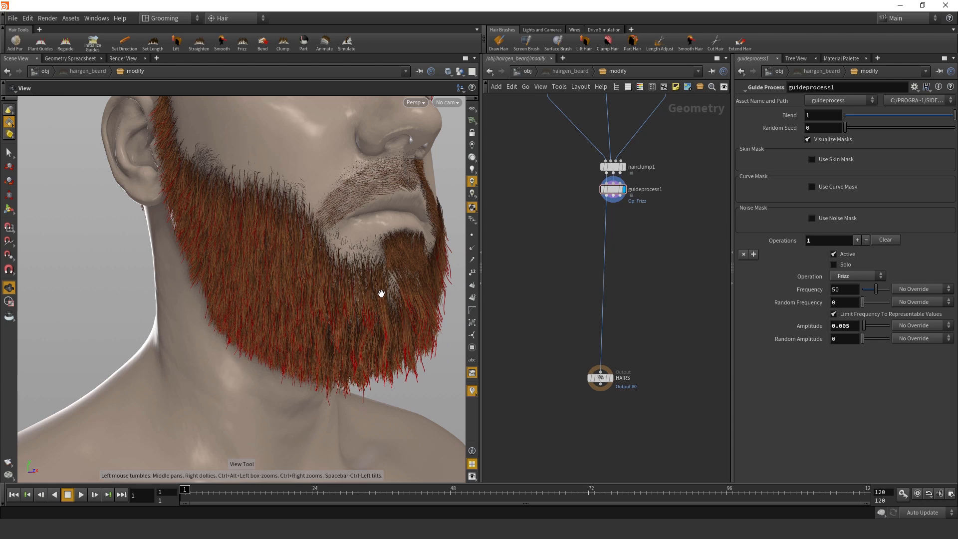
- Examine the frizzed beard from the front, return to the object level, and open the groom network of groom_long_hair
drag(381, 289, 334, 291)
right_drag(334, 291, 306, 304)
drag(306, 304, 324, 323)
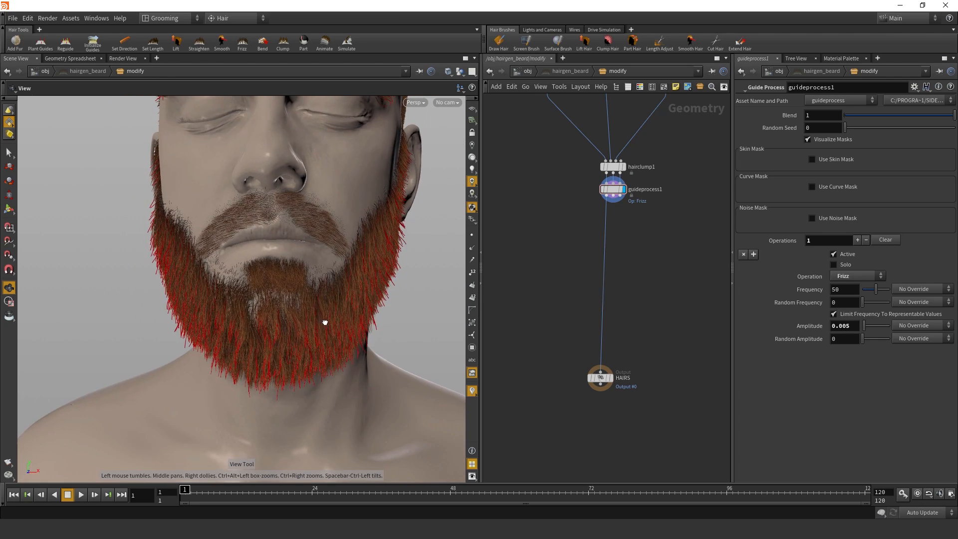
right_drag(327, 323, 373, 317)
key(u)
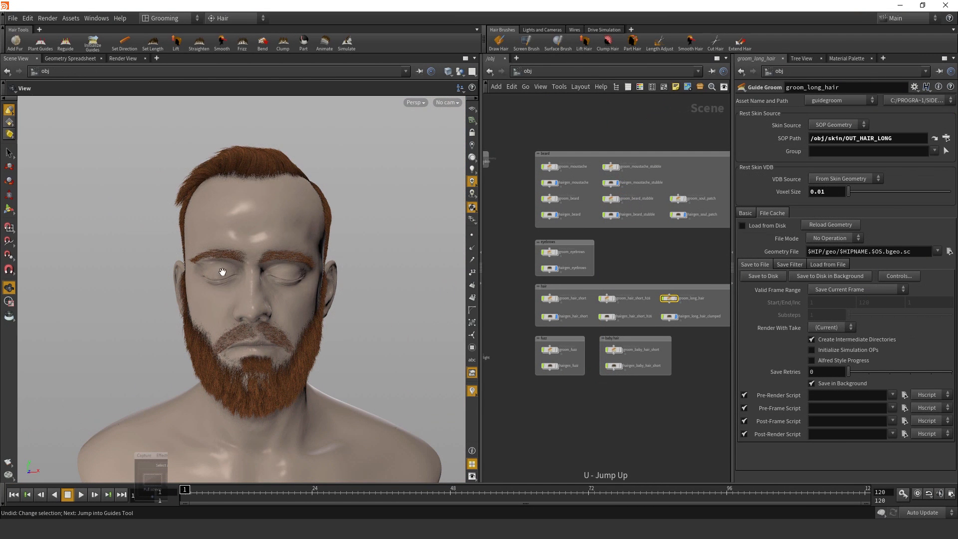
key(s)
click(262, 157)
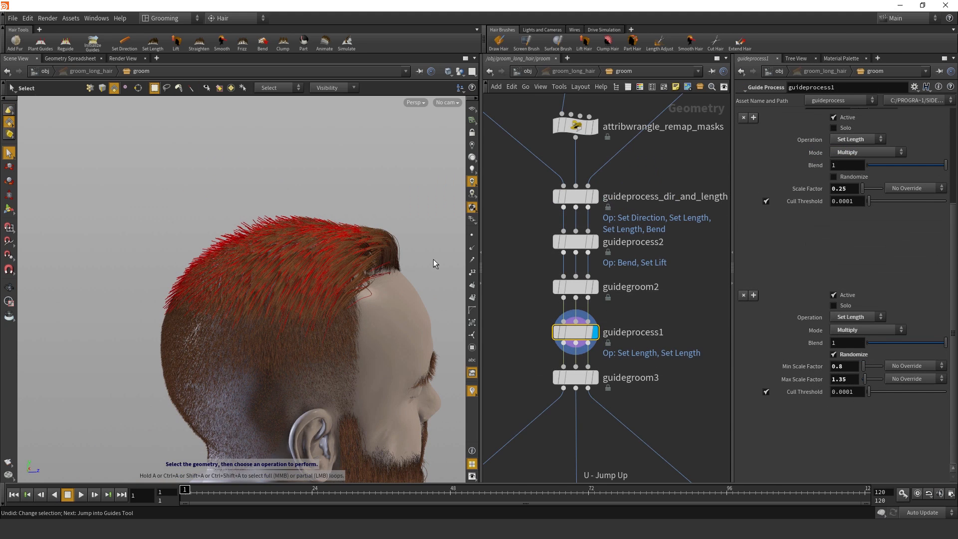
middle_drag(673, 285, 615, 321)
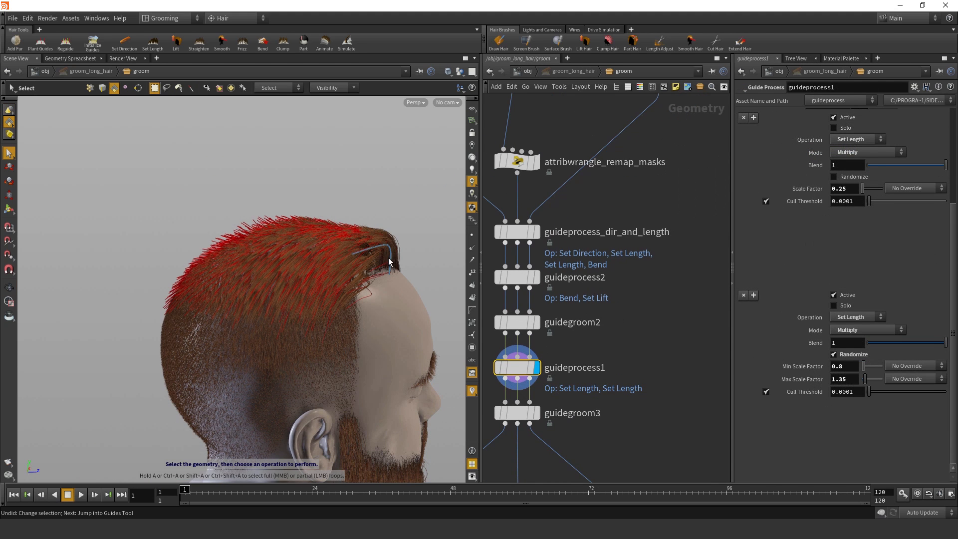
- Compare the groom at successive stages by displaying guideprocess_dir_and_length, guideprocess2, guidegroom2 and guideprocess1 in turn
key(Escape)
drag(385, 256, 295, 299)
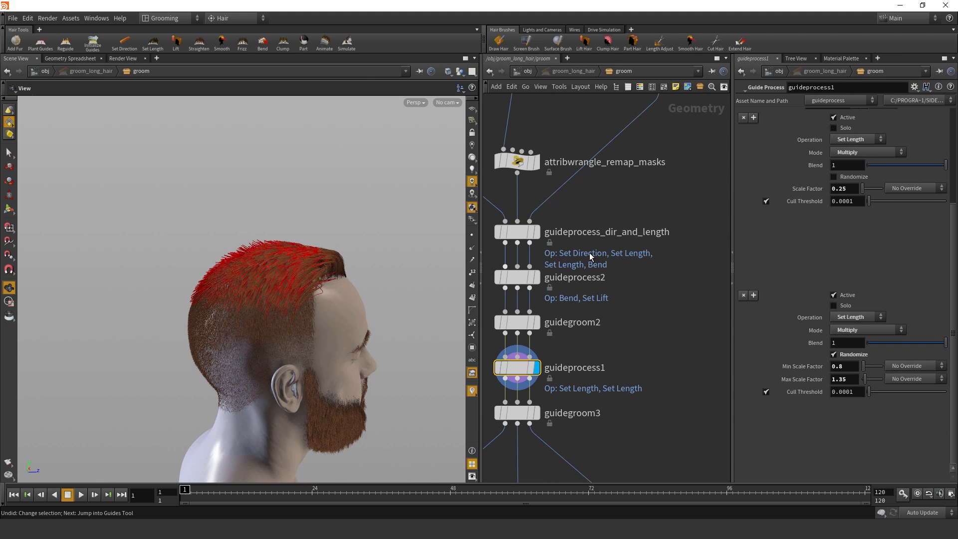
click(537, 232)
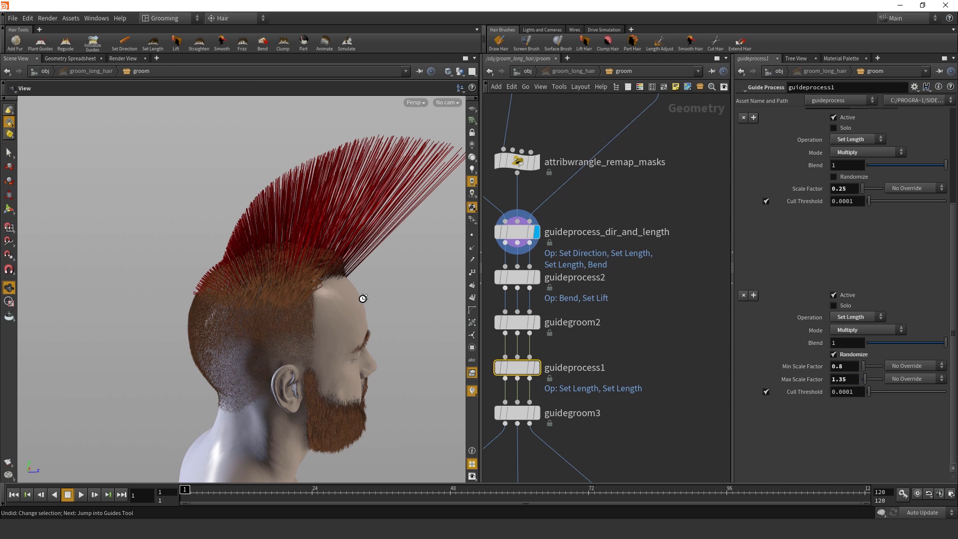
scroll(364, 299, up, 4)
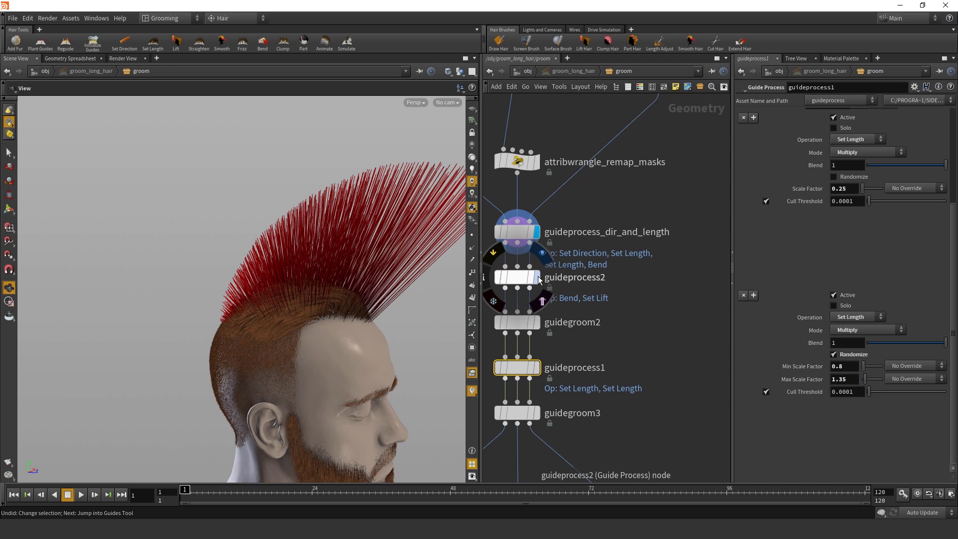
click(534, 279)
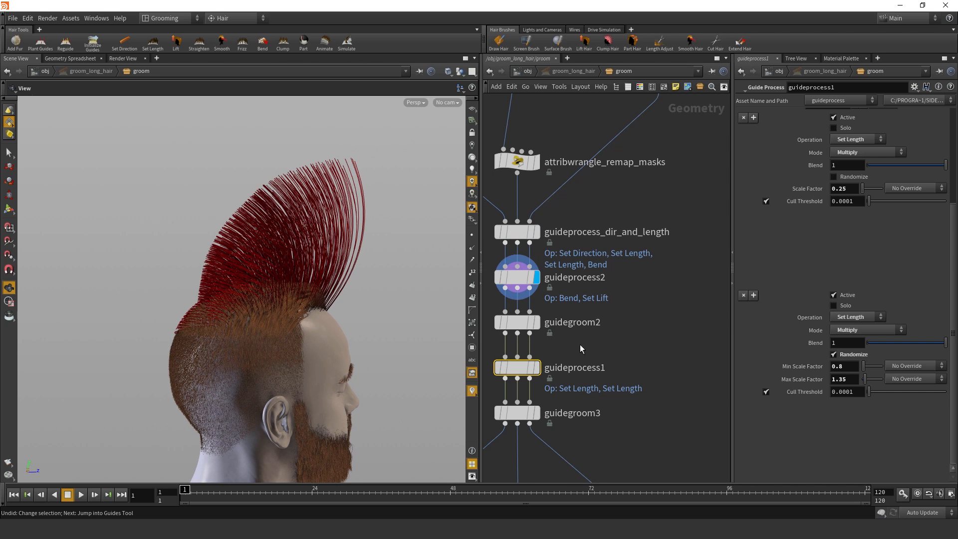
click(537, 322)
drag(265, 334, 175, 349)
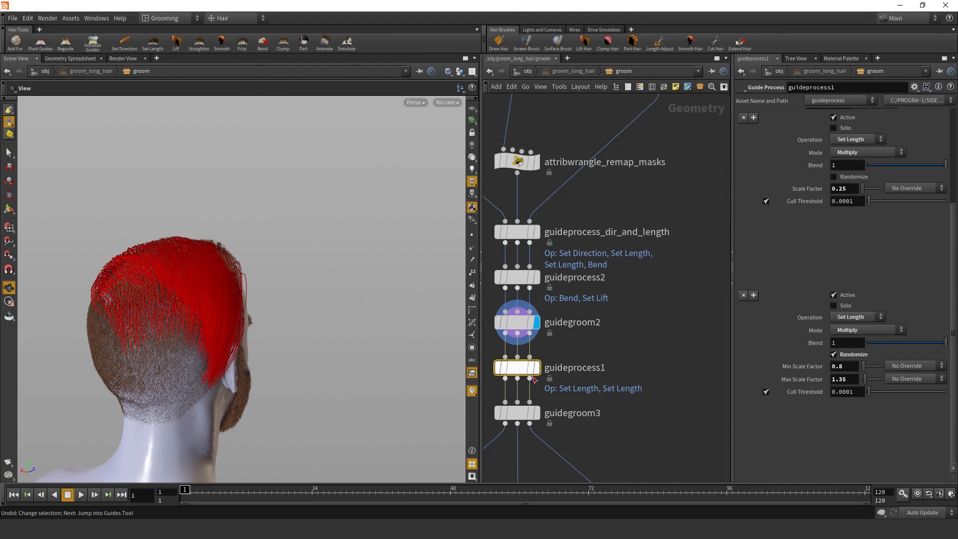
click(536, 367)
drag(256, 293, 165, 346)
right_drag(164, 346, 303, 364)
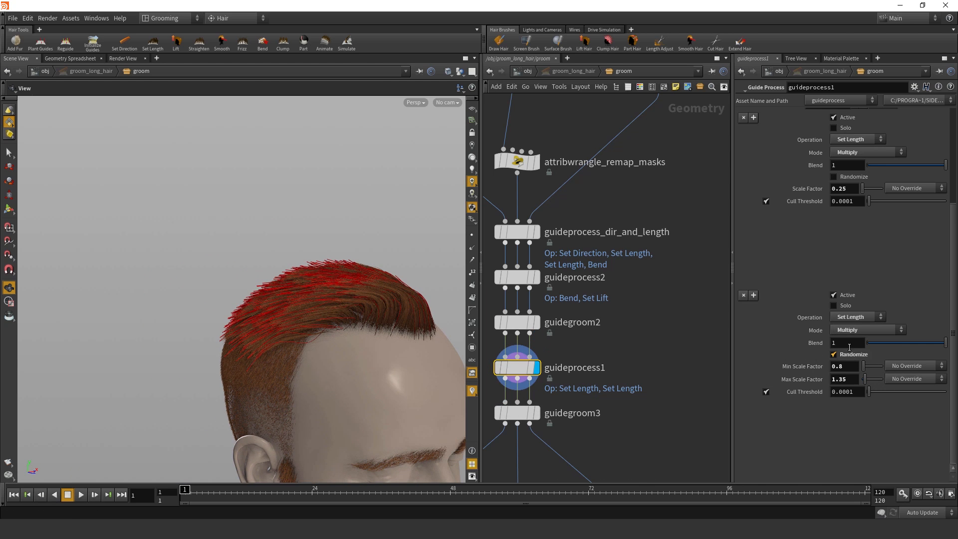
- Try a blend of 0.692 on guideprocess1's randomized Set Length operation and hide the generated hair to leave only the guides
drag(893, 342, 922, 340)
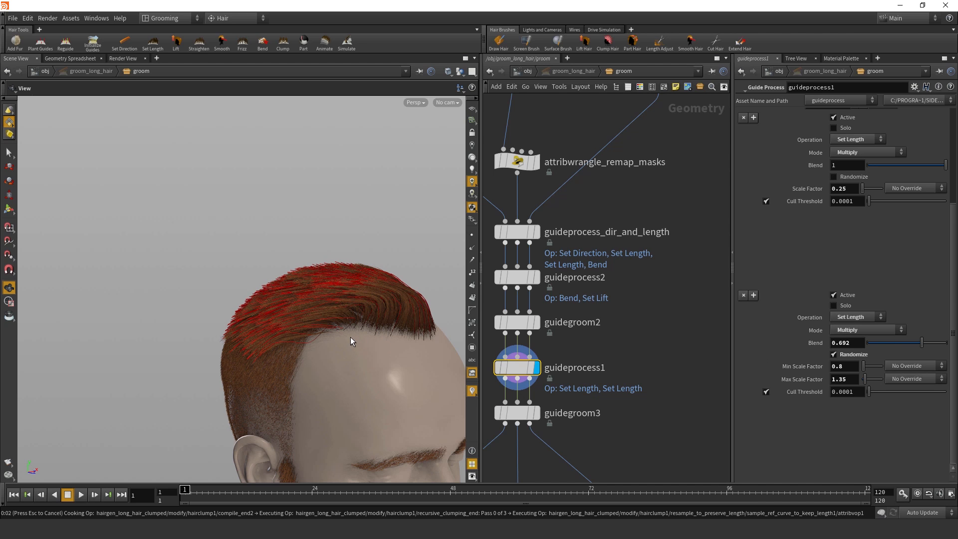
key(c)
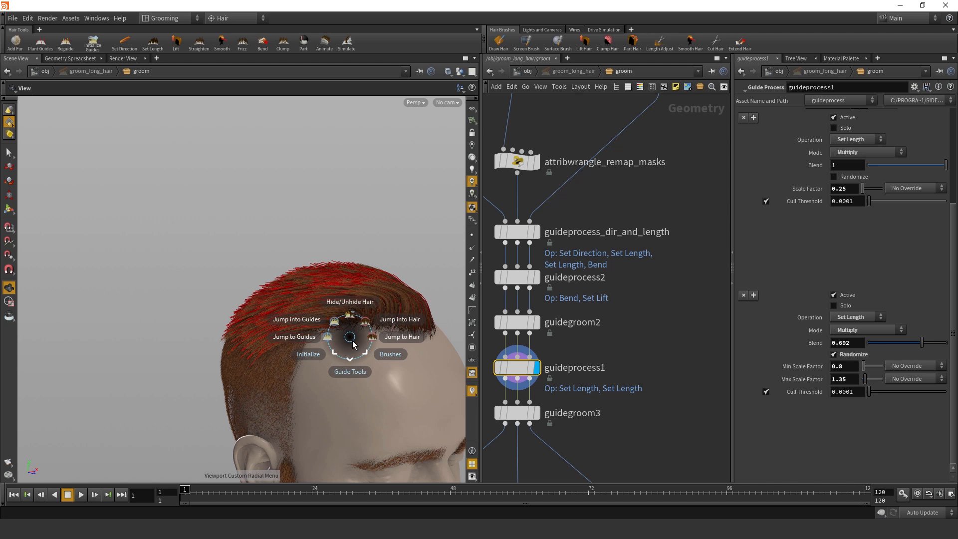
click(350, 302)
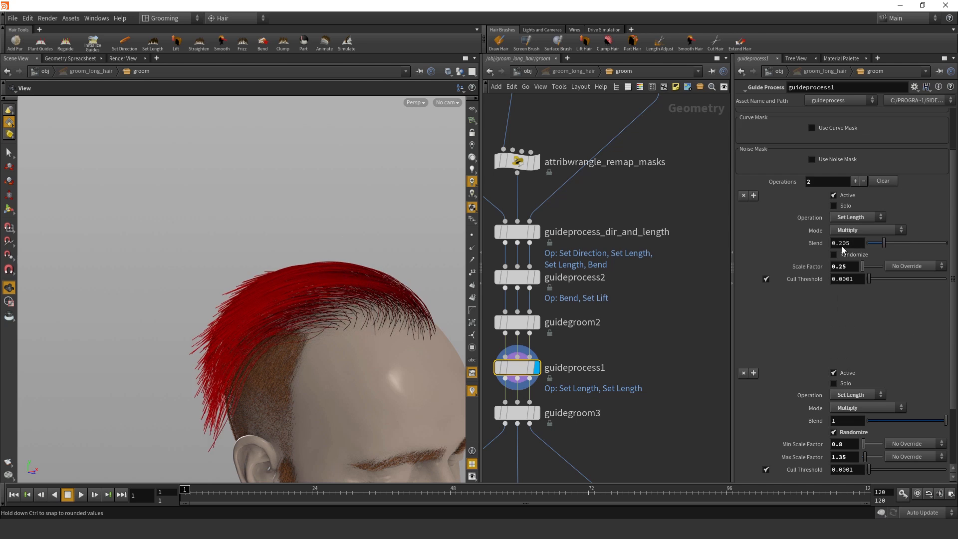
- Test guideprocess1's length operations by varying the first one's blend and toggling the randomized one off and on
drag(843, 247, 957, 248)
scroll(912, 312, down, 3)
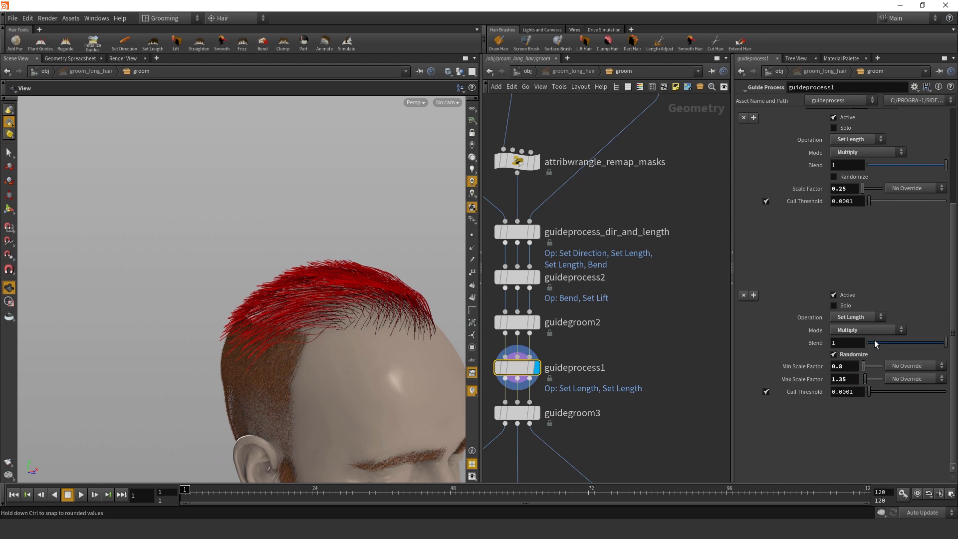
click(843, 298)
click(843, 297)
drag(227, 304, 332, 362)
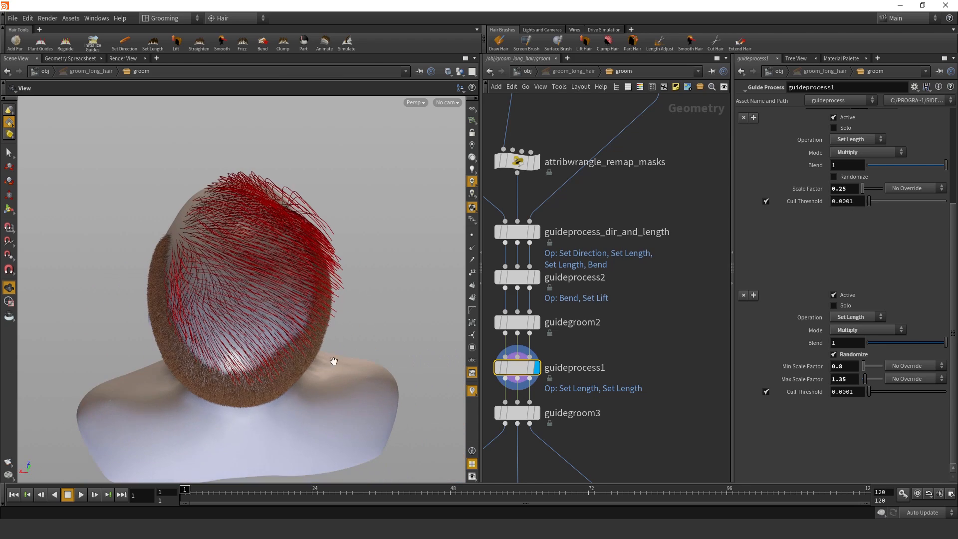
- Display guidegroom3 and show its parameters, checking the guides from behind the head
middle_drag(598, 441, 663, 306)
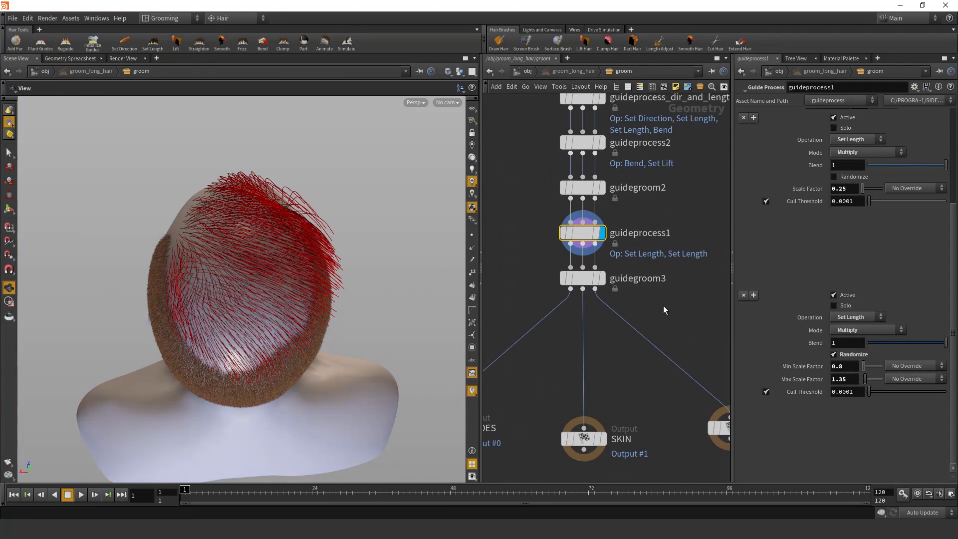
click(602, 278)
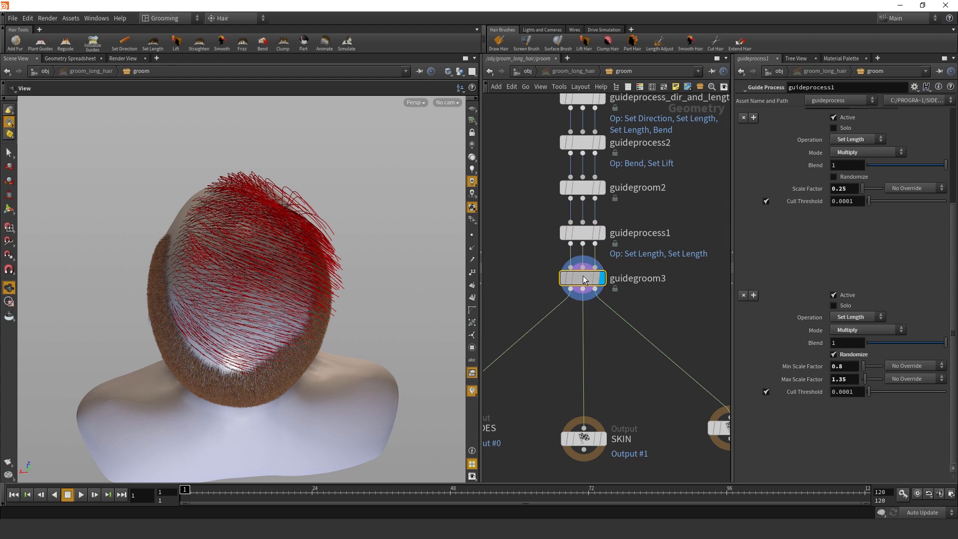
click(589, 278)
drag(283, 345, 244, 350)
middle_drag(250, 355, 305, 330)
drag(304, 330, 369, 300)
mouse_move(369, 258)
mouse_down()
mouse_move(337, 302)
mouse_move(354, 276)
mouse_move(393, 259)
mouse_move(381, 254)
mouse_up()
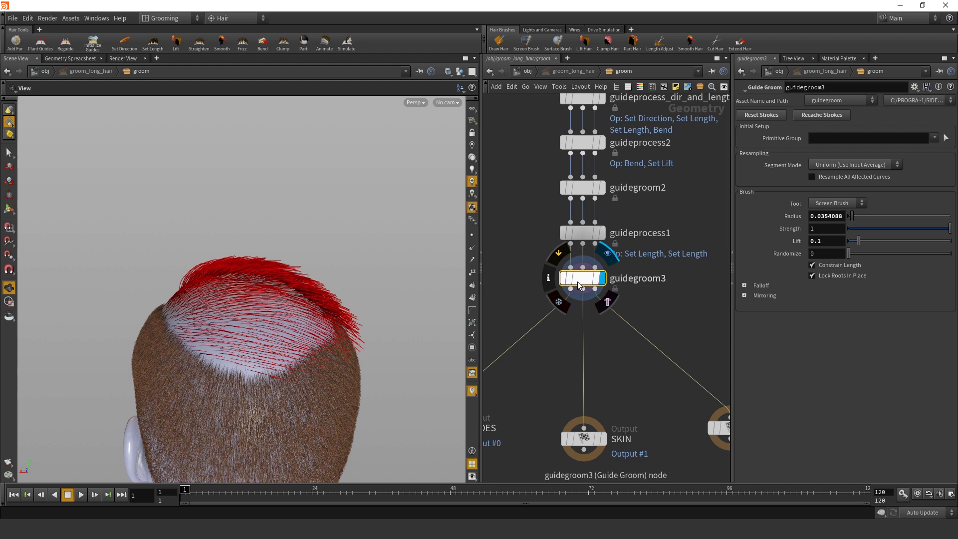
- Move guidegroom3 lower and insert a new Guide Process node between guideprocess1 and guidegroom3
drag(585, 284, 585, 341)
mouse_move(585, 238)
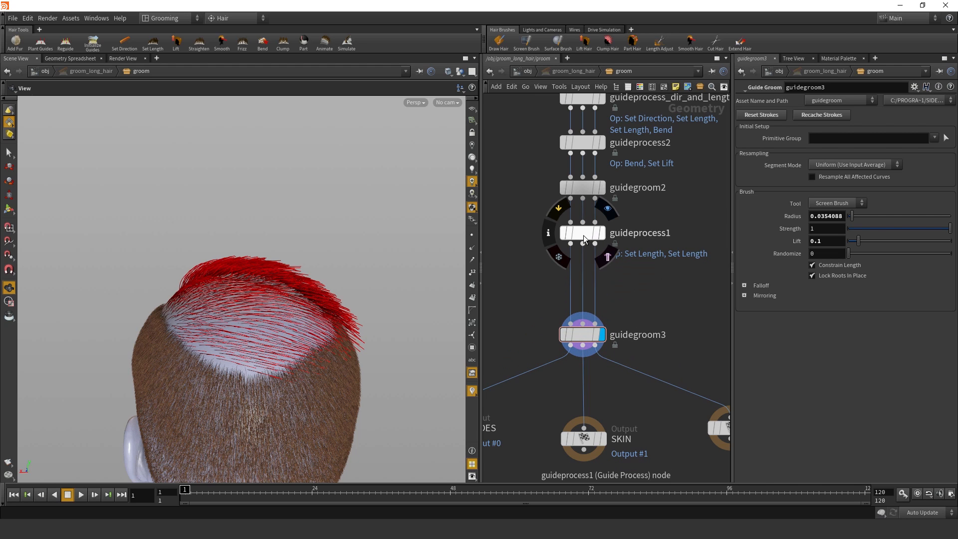
click(567, 331)
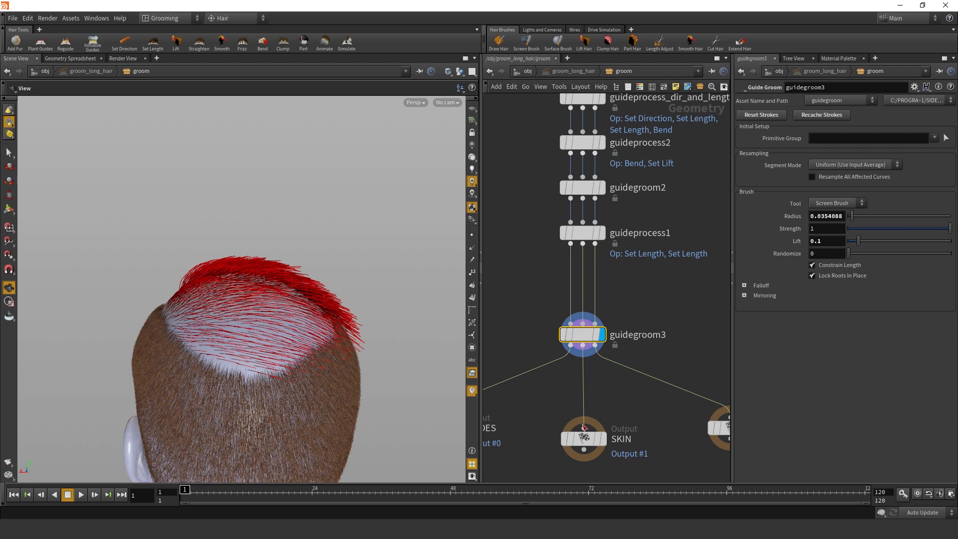
key(Tab)
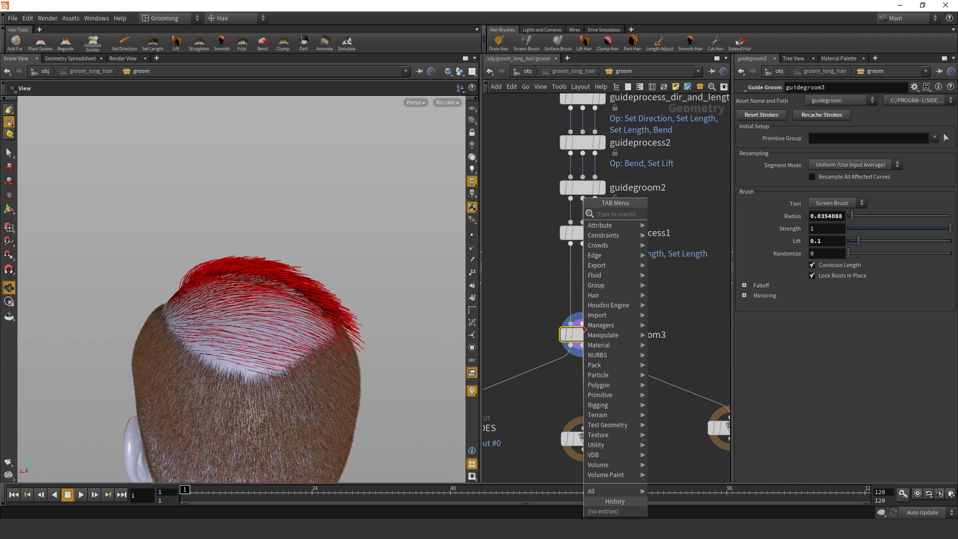
text(gup)
click(696, 216)
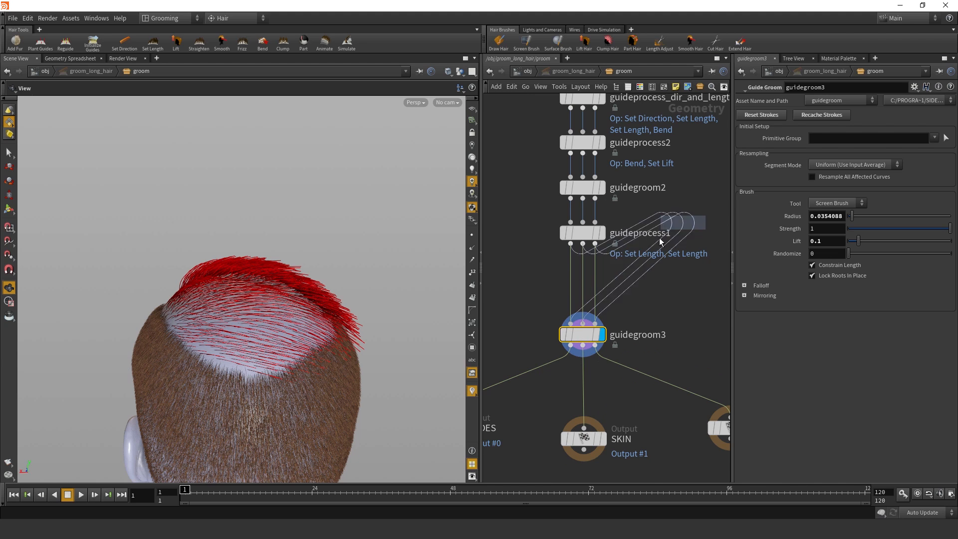
click(582, 285)
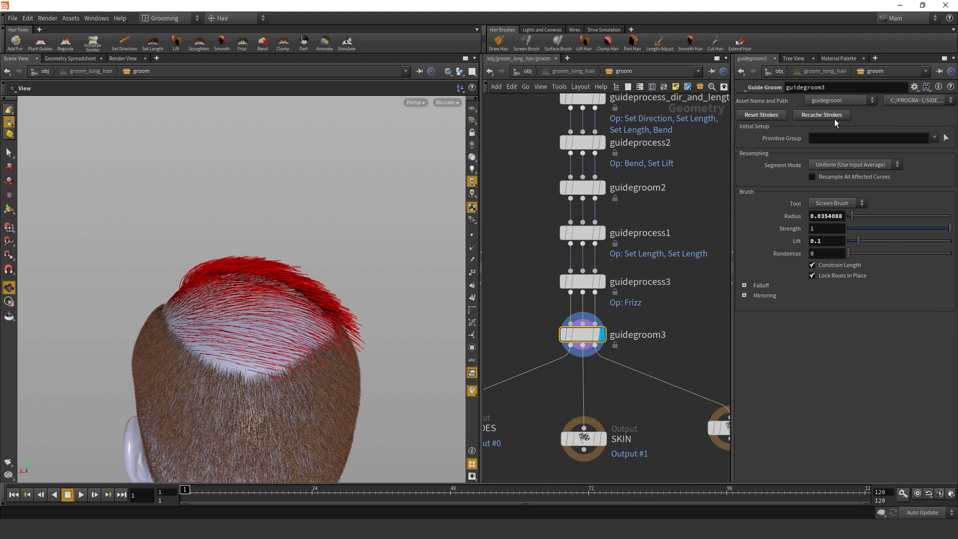
- Display guideprocess3 and set the amplitude of its Frizz operation to 0.005
click(591, 286)
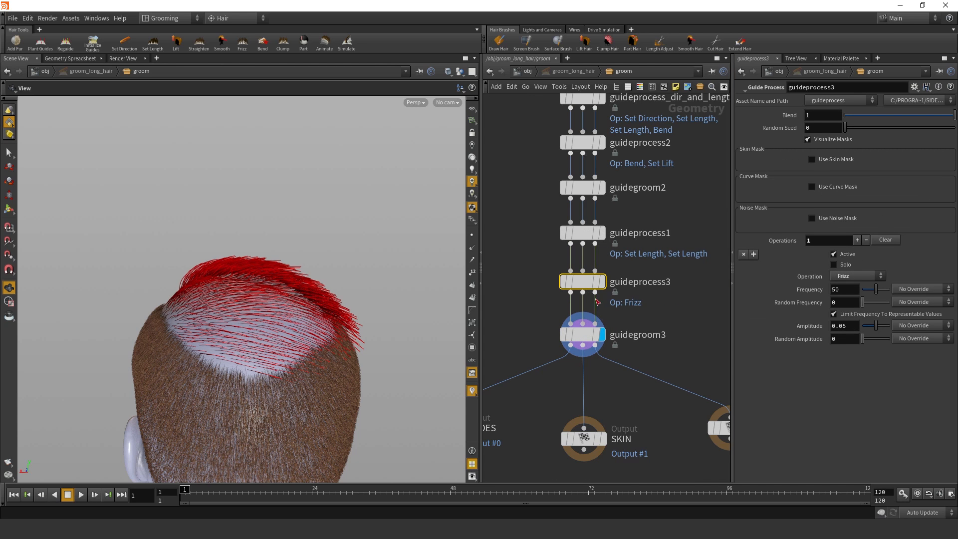
click(601, 282)
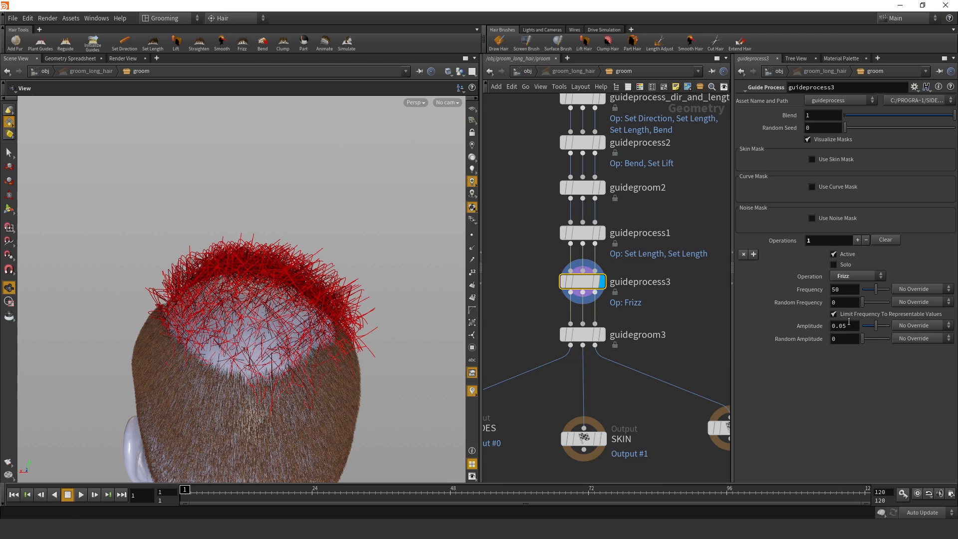
key(Return)
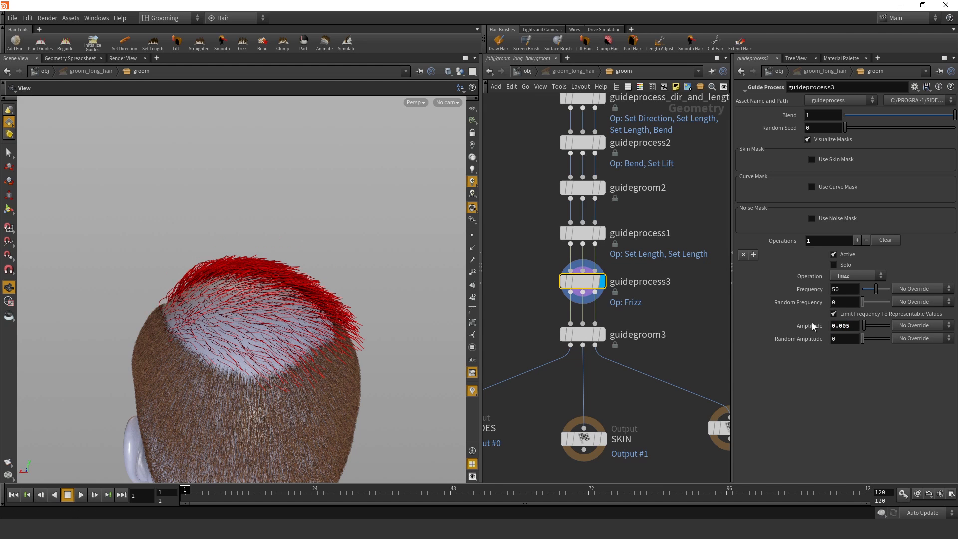
drag(284, 290, 293, 332)
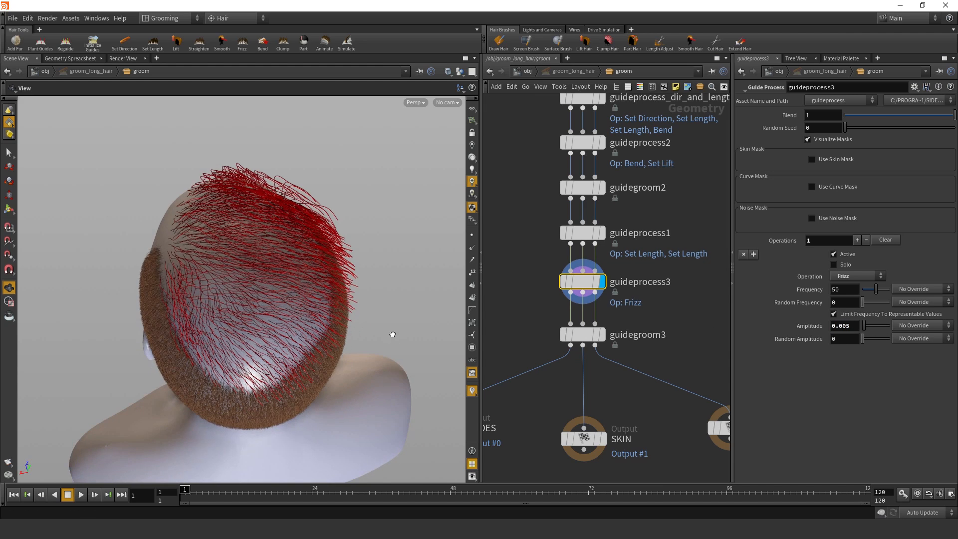
drag(392, 335, 397, 295)
- Display guidegroom3 again and recache its strokes so the frizz carries through to the groomed guides
click(604, 335)
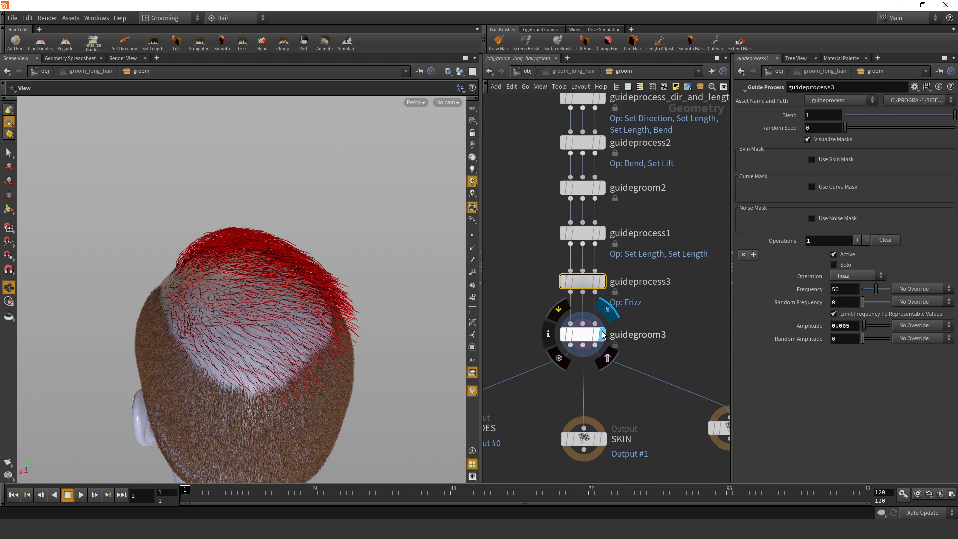
click(590, 337)
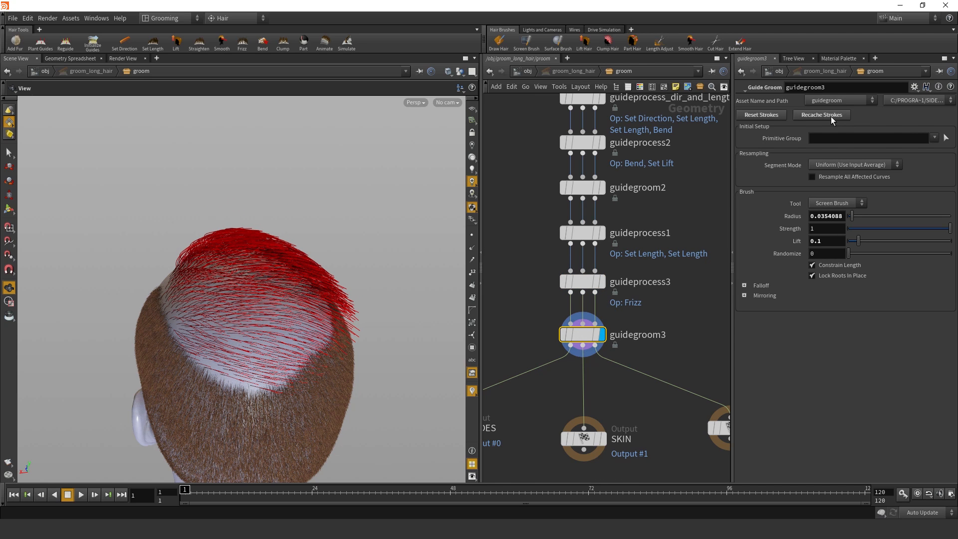
click(831, 116)
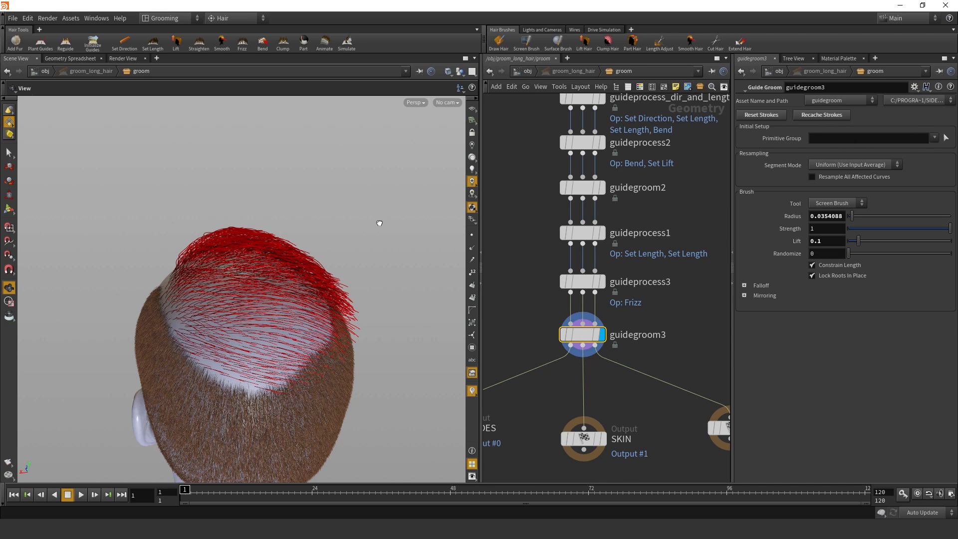
mouse_move(379, 224)
mouse_down()
mouse_move(374, 240)
mouse_move(388, 207)
mouse_move(365, 241)
mouse_move(367, 233)
mouse_up()
click(563, 341)
click(563, 340)
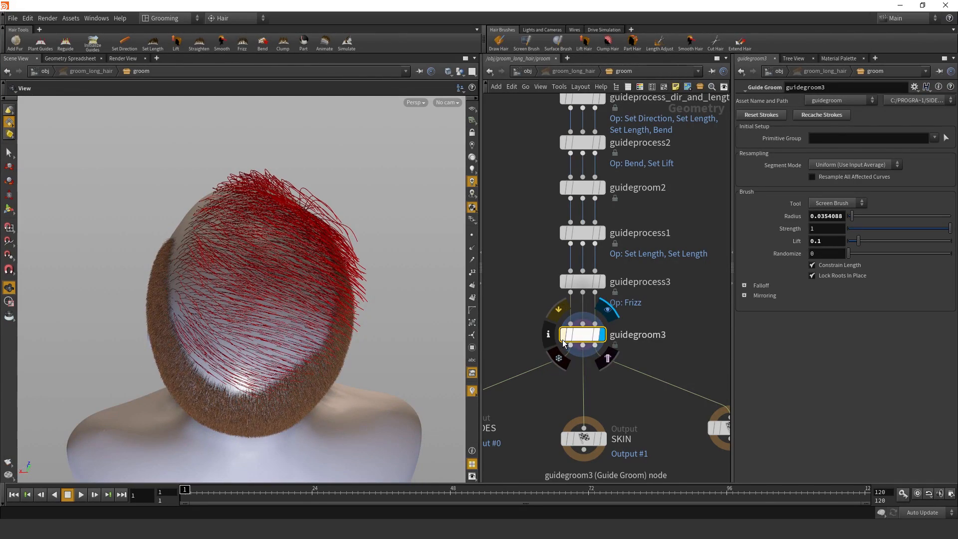
drag(390, 252, 379, 295)
middle_drag(345, 314, 263, 292)
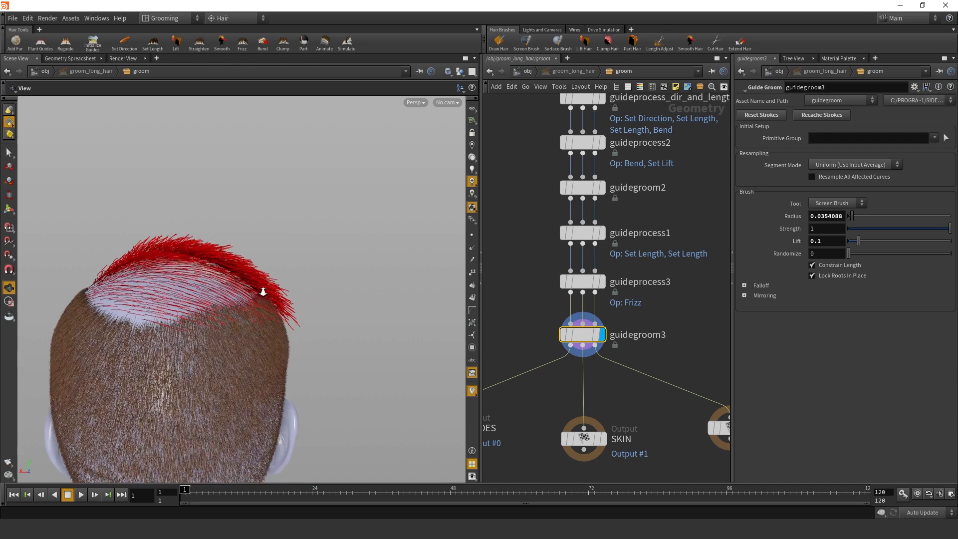
right_drag(263, 292, 284, 303)
key(c)
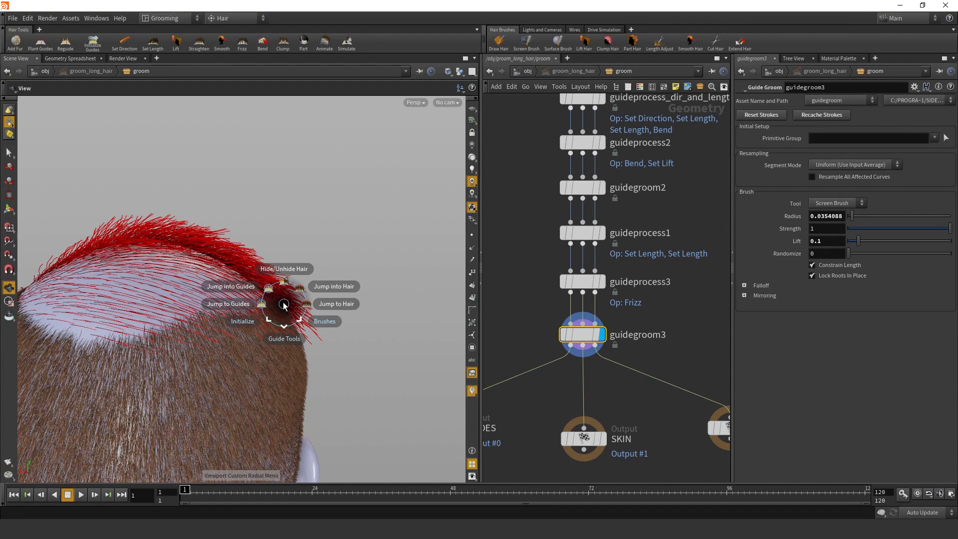
click(342, 361)
key(c)
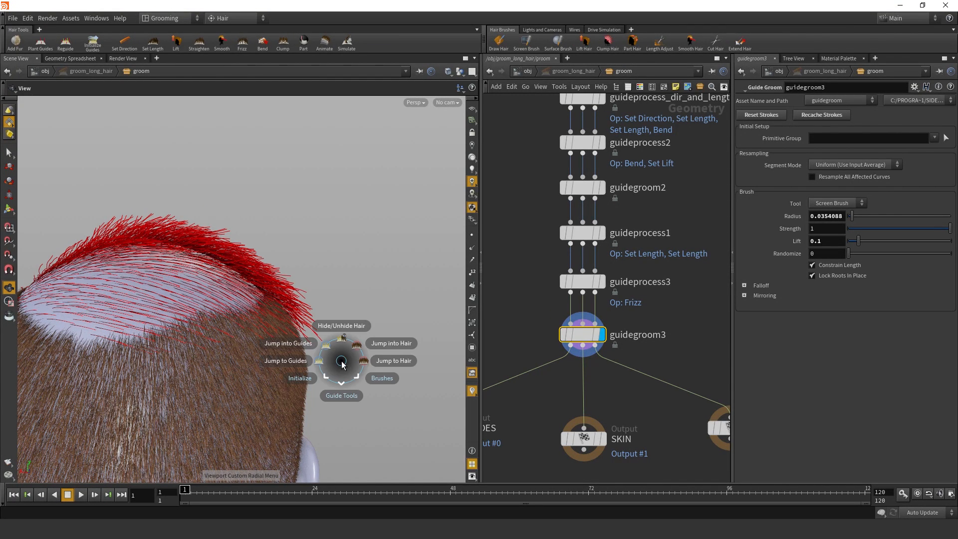
click(341, 362)
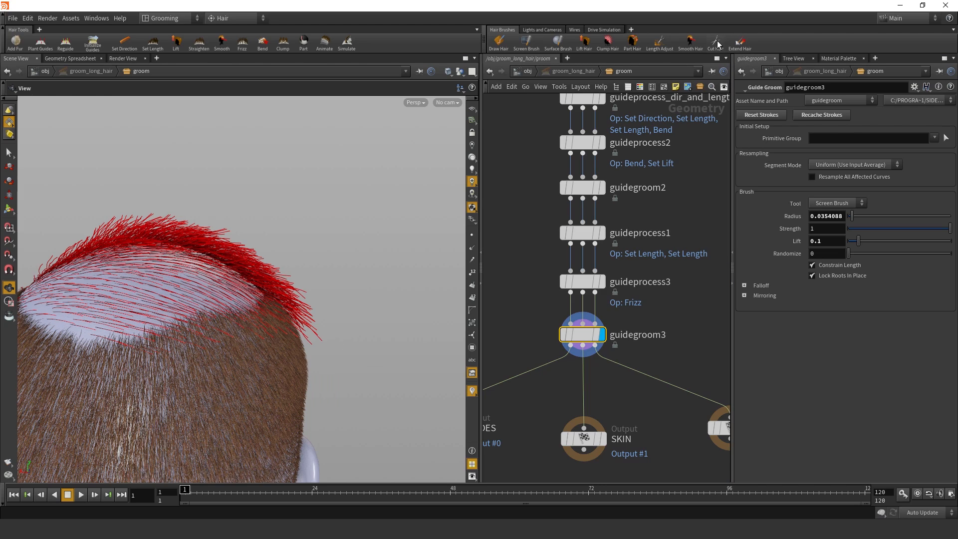
- Trim the protruding guide tips along the side and top of the hair in guidegroom3 with the Cut brush
click(717, 43)
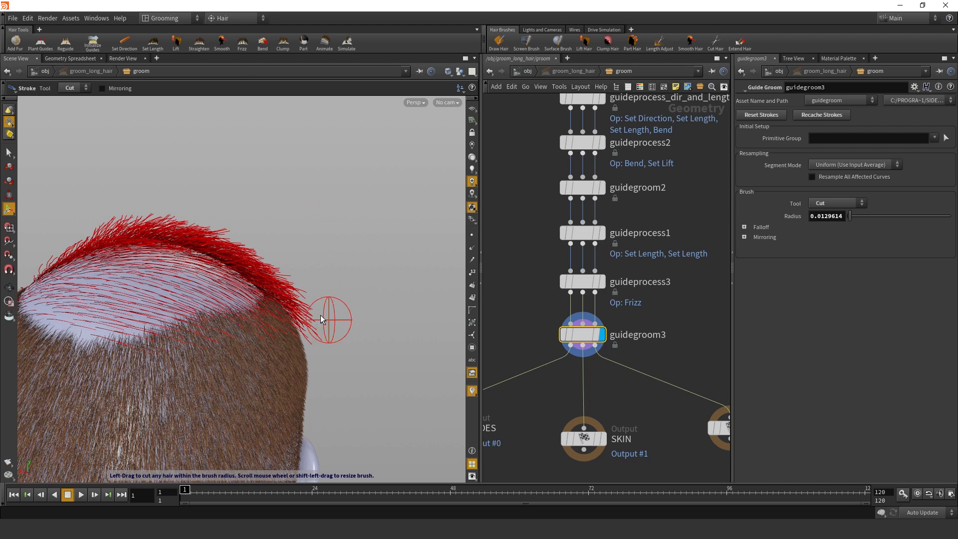
alt+drag(321, 316, 310, 284)
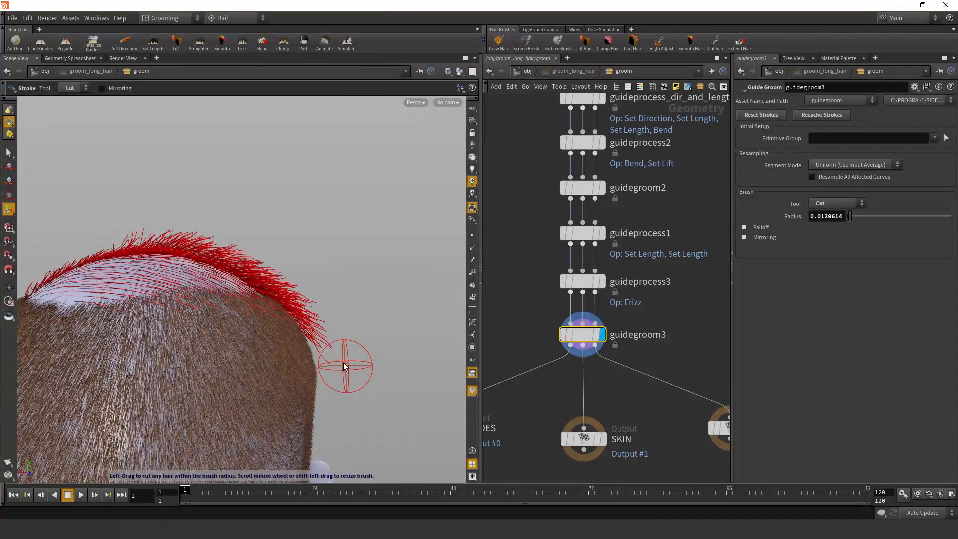
mouse_move(344, 366)
mouse_down()
mouse_move(339, 301)
mouse_move(324, 272)
mouse_move(336, 353)
mouse_up()
drag(327, 285, 233, 216)
- Check the frizz from the front and back, review guideprocess3, and recache the strokes of guidegroom3
alt+drag(282, 288, 57, 311)
mouse_move(139, 332)
alt+mouse_down()
mouse_move(96, 353)
mouse_move(92, 338)
alt+mouse_up()
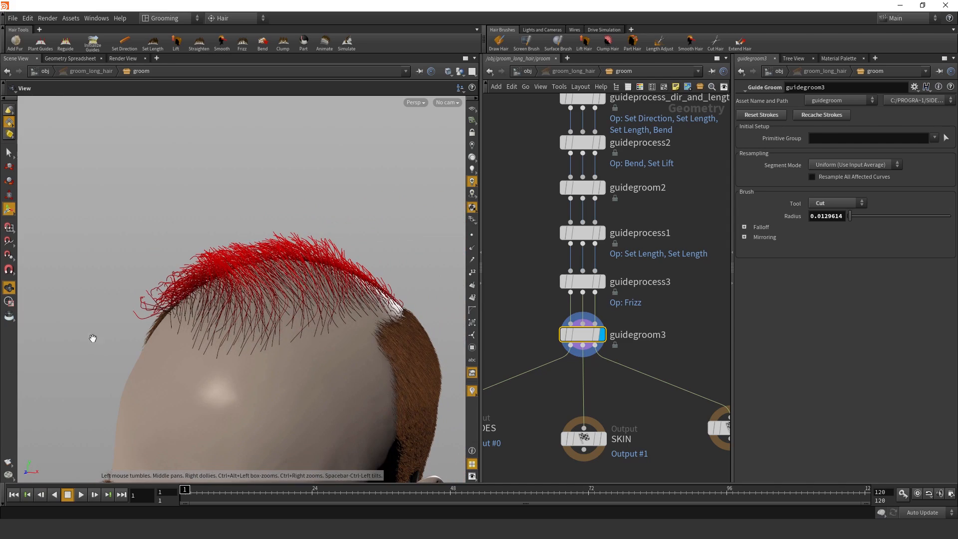
mouse_move(155, 251)
mouse_down()
mouse_move(122, 342)
mouse_move(176, 325)
mouse_move(310, 317)
mouse_move(242, 304)
mouse_move(214, 325)
mouse_move(246, 295)
mouse_move(250, 336)
mouse_up()
click(587, 282)
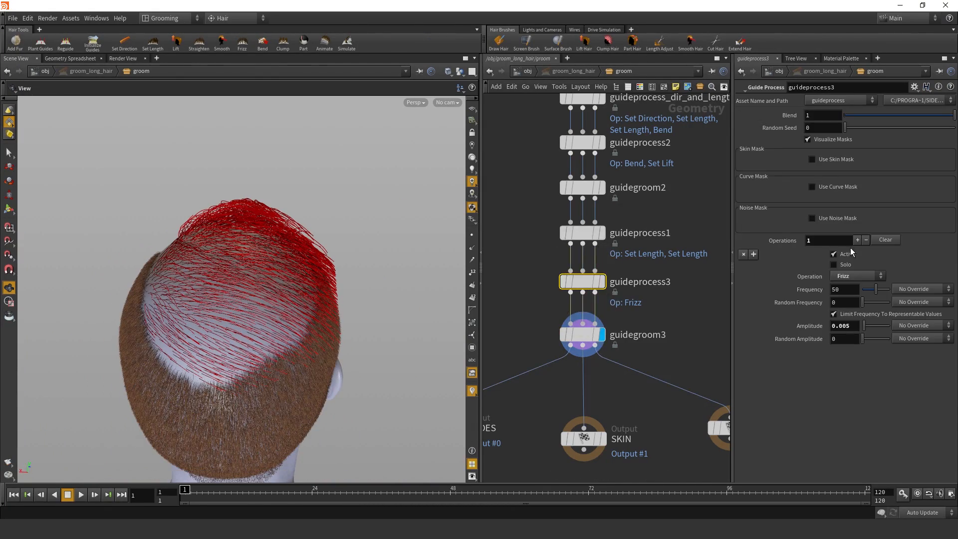
click(583, 335)
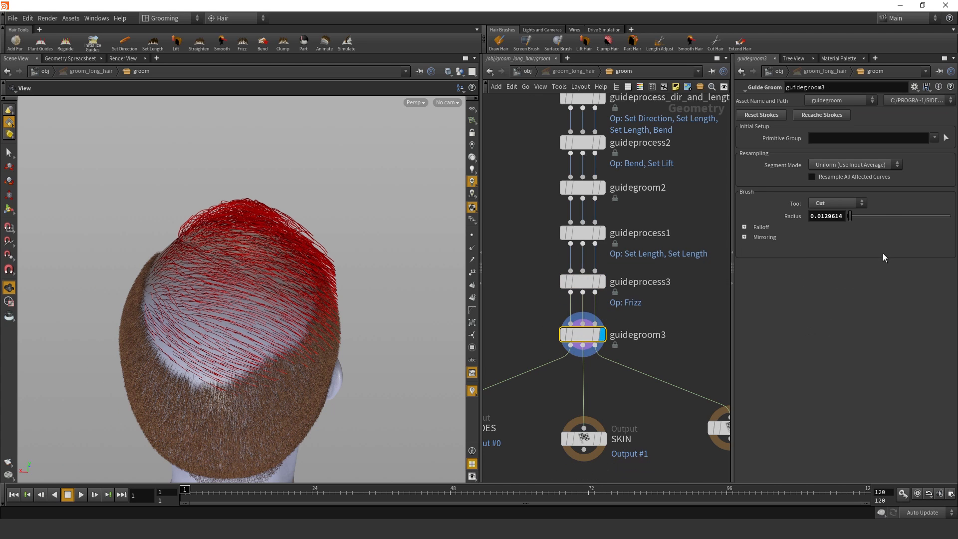
click(818, 117)
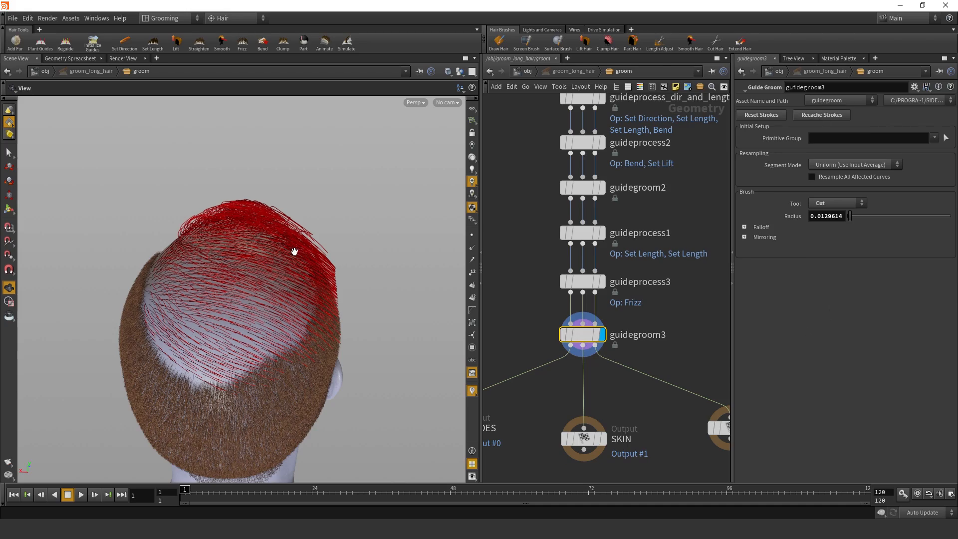
- Examine the recached guides of guidegroom3 from several angles around the back of the head
drag(295, 251, 147, 336)
drag(136, 338, 290, 325)
right_drag(282, 304, 348, 277)
drag(348, 278, 331, 340)
middle_drag(332, 339, 276, 321)
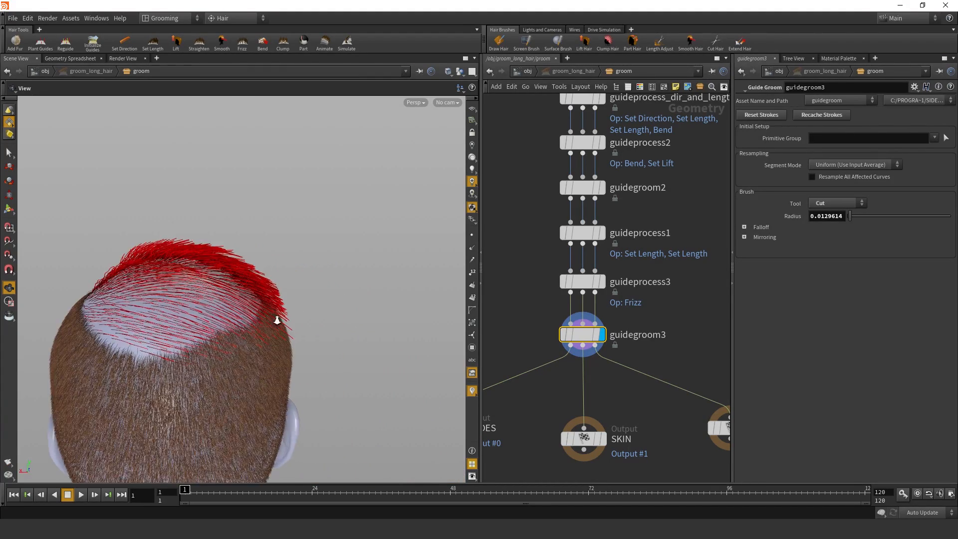
right_drag(276, 321, 330, 308)
mouse_move(592, 282)
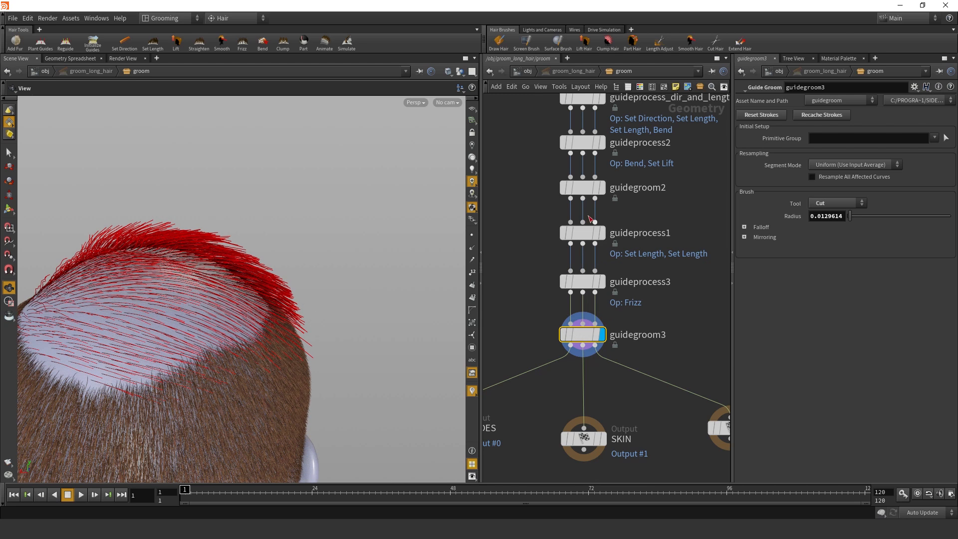
- Display guideprocess1 and set the scale factor of its first Set Length operation to 0.1
click(587, 234)
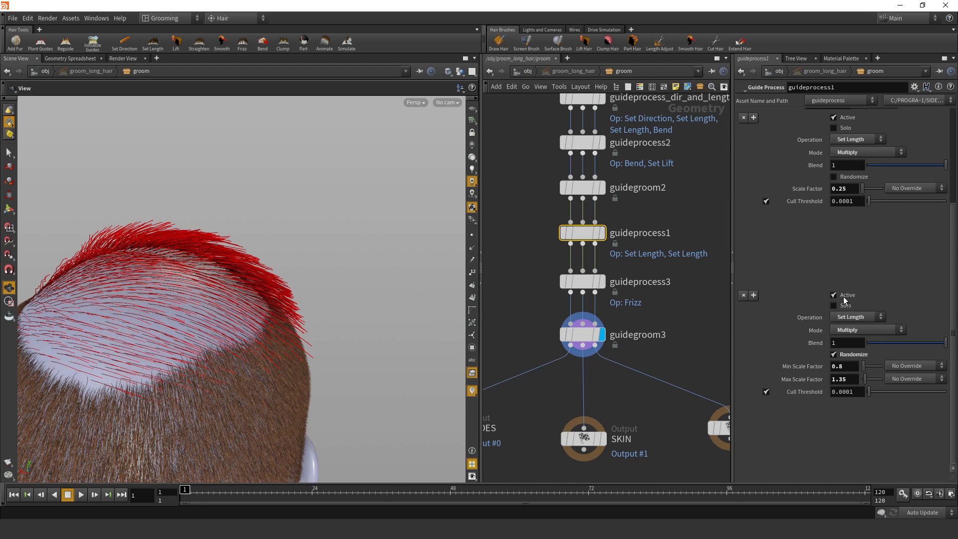
scroll(847, 217, up, 3)
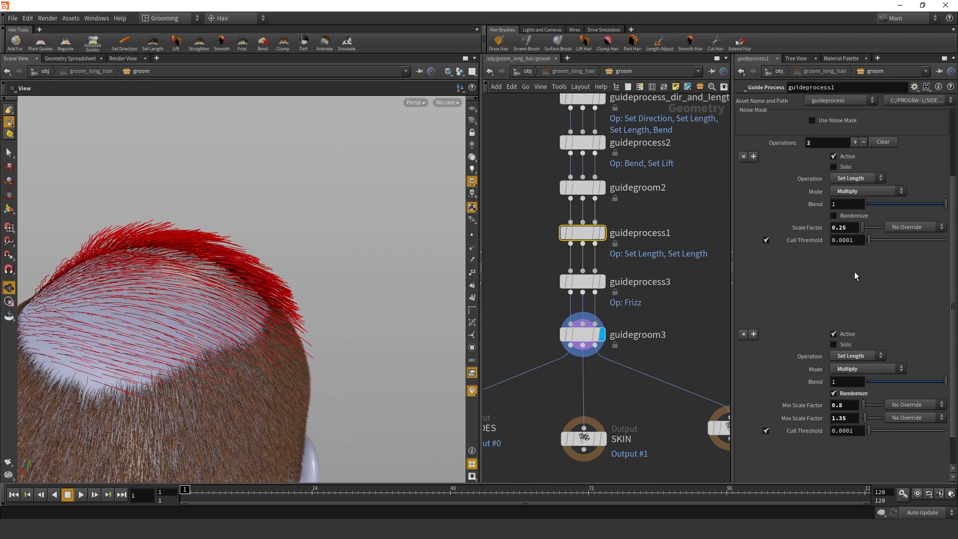
click(603, 235)
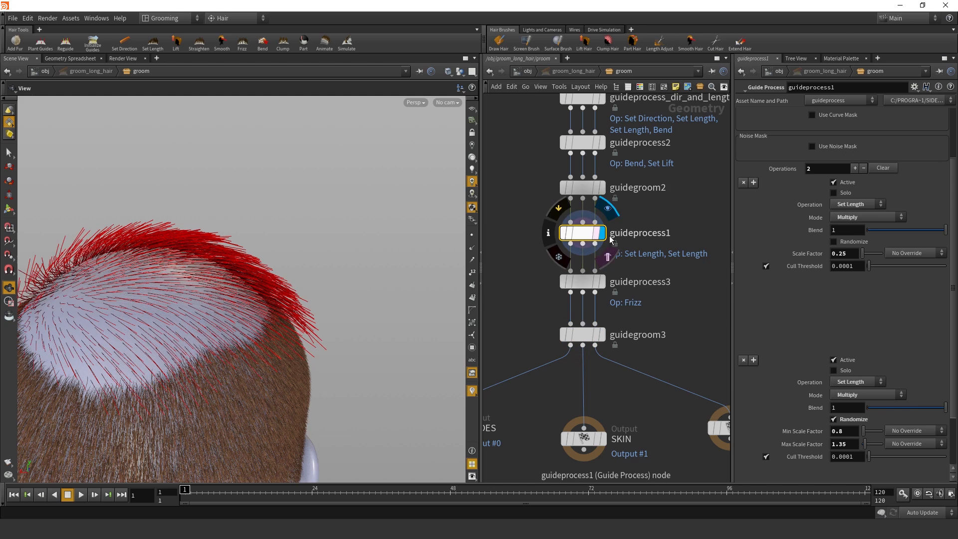
double_click(851, 255)
text(0.)
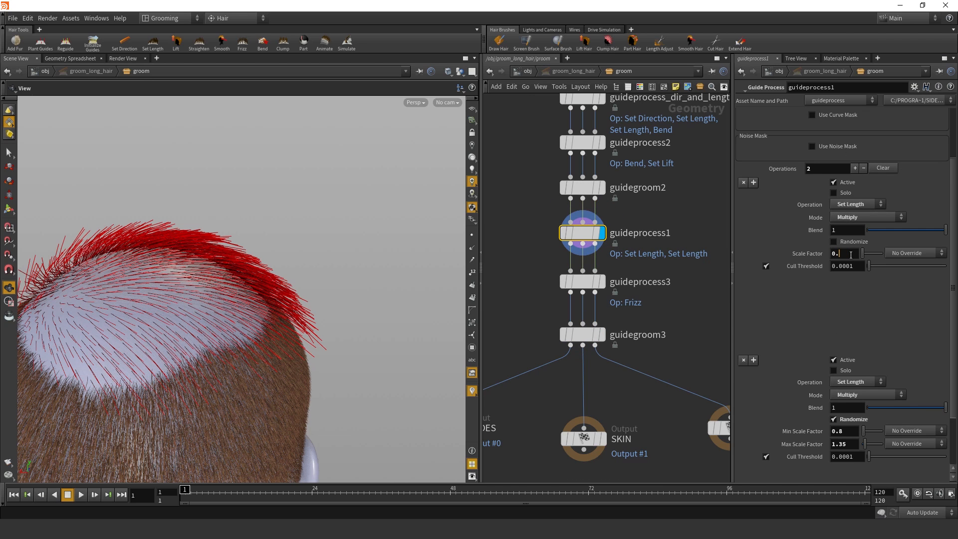
text(1)
key(Return)
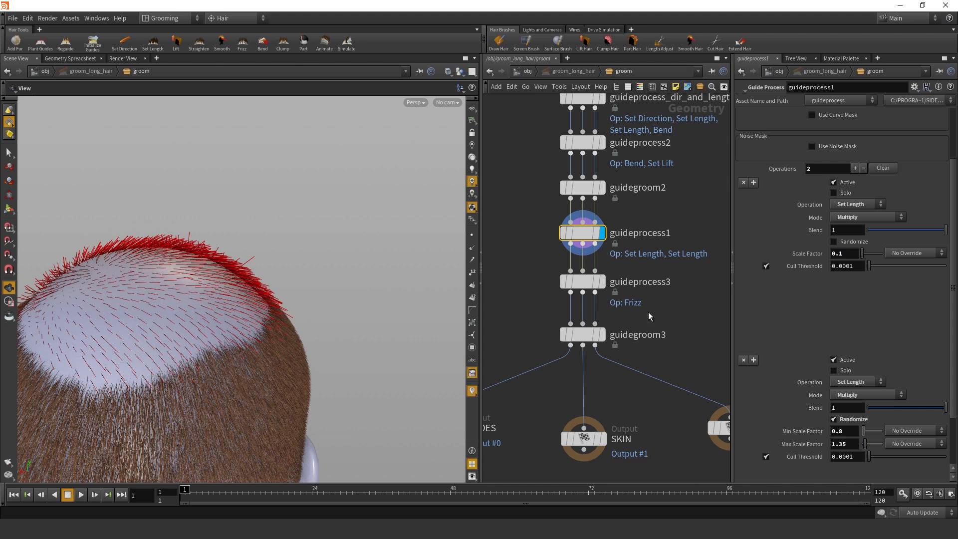
- Display guidegroom3 with the shortened guides and restore the scale factor in guideprocess1 to 0.25
click(607, 358)
click(607, 358)
click(607, 309)
click(588, 335)
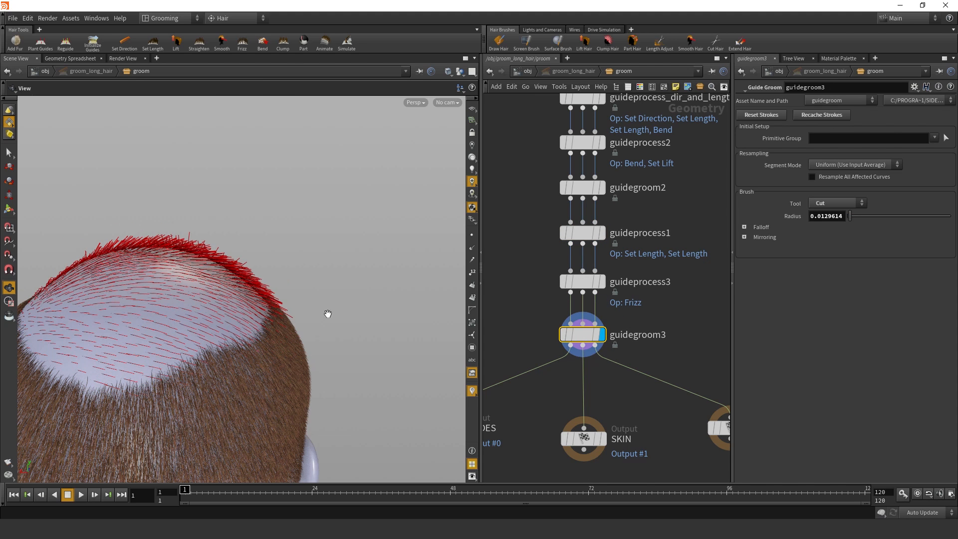
mouse_move(561, 337)
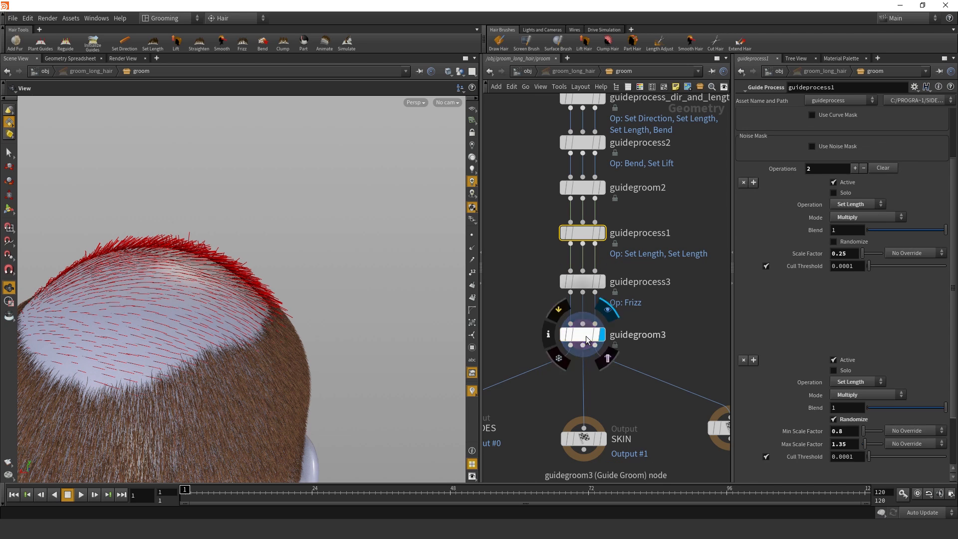
- Jump from guidegroom3 into the modify network of hairgen_long_hair_clumped and view the generated hair close up
drag(339, 320, 311, 334)
key(c)
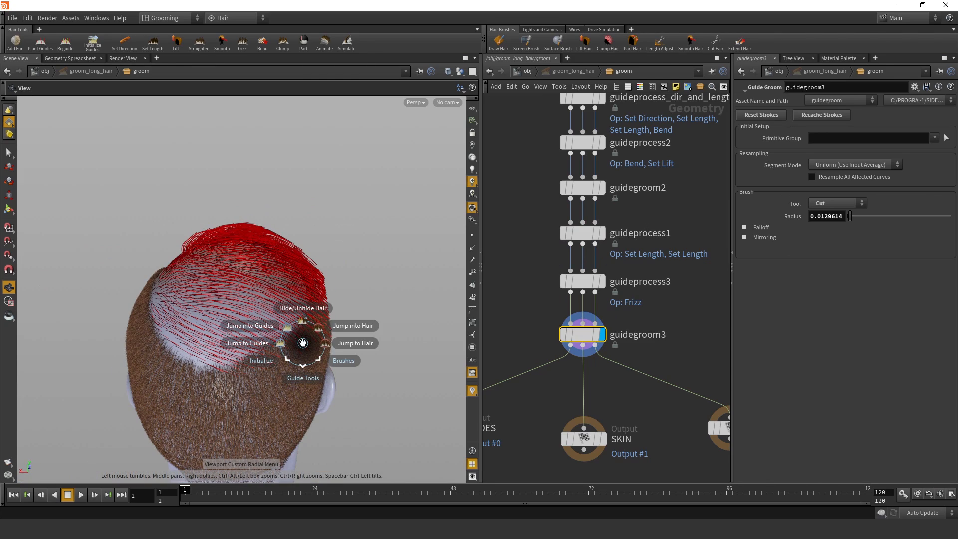
click(373, 302)
drag(349, 307, 201, 340)
right_drag(339, 355, 363, 321)
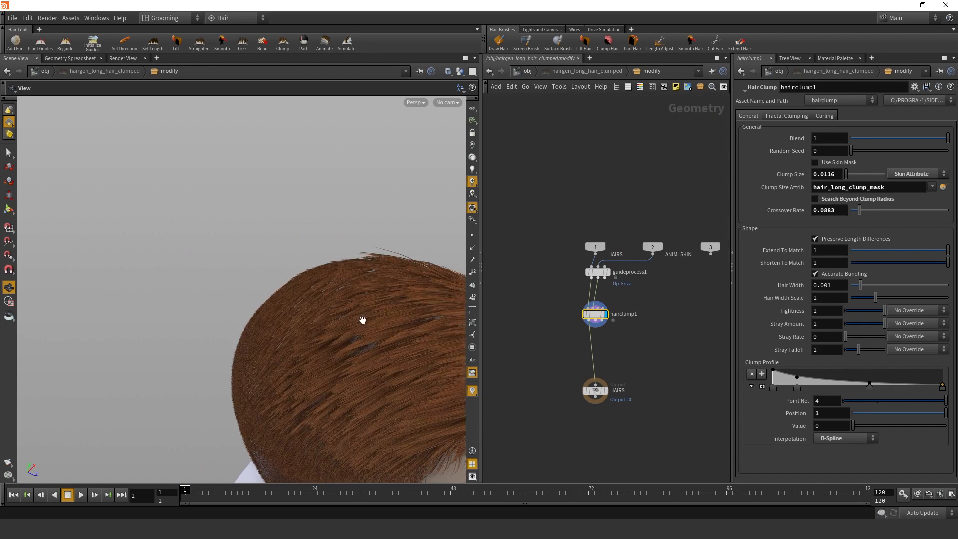
drag(363, 321, 343, 286)
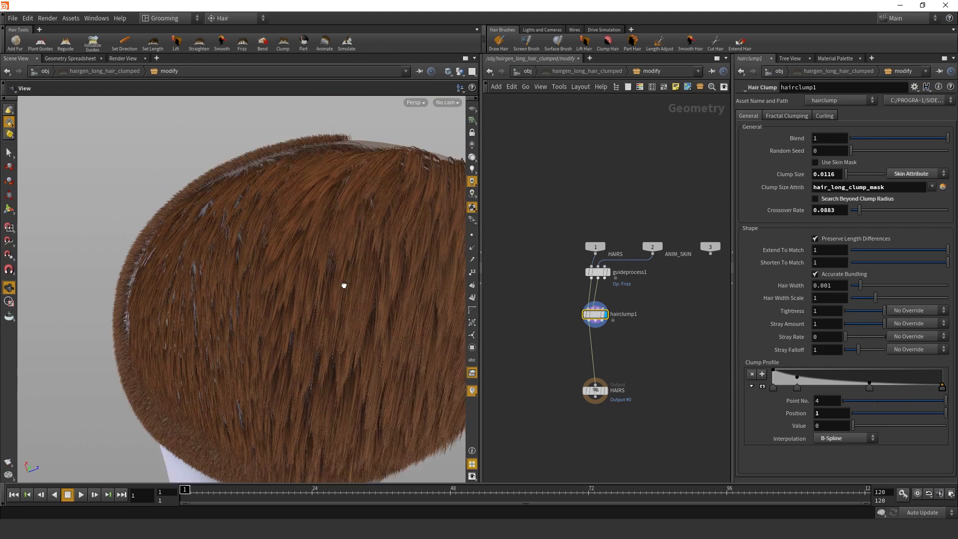
scroll(622, 262, up, 5)
middle_drag(649, 332, 636, 279)
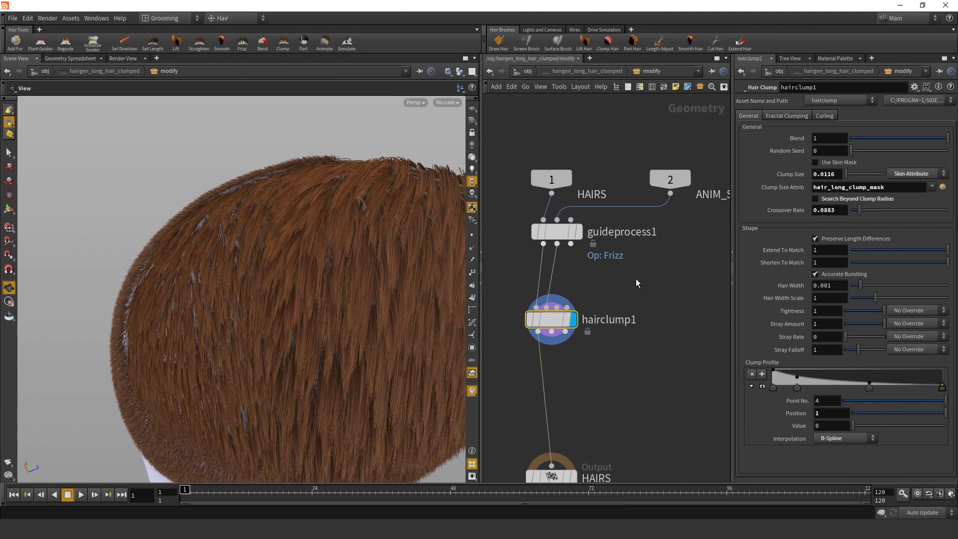
- Display guideprocess1 to inspect the frizzed hair before clumping
click(581, 231)
click(555, 232)
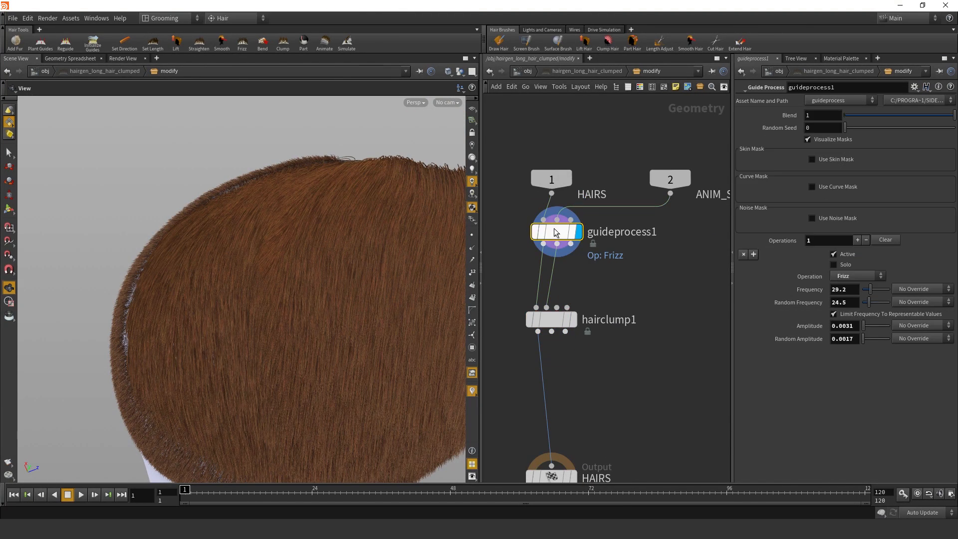
click(536, 237)
click(536, 236)
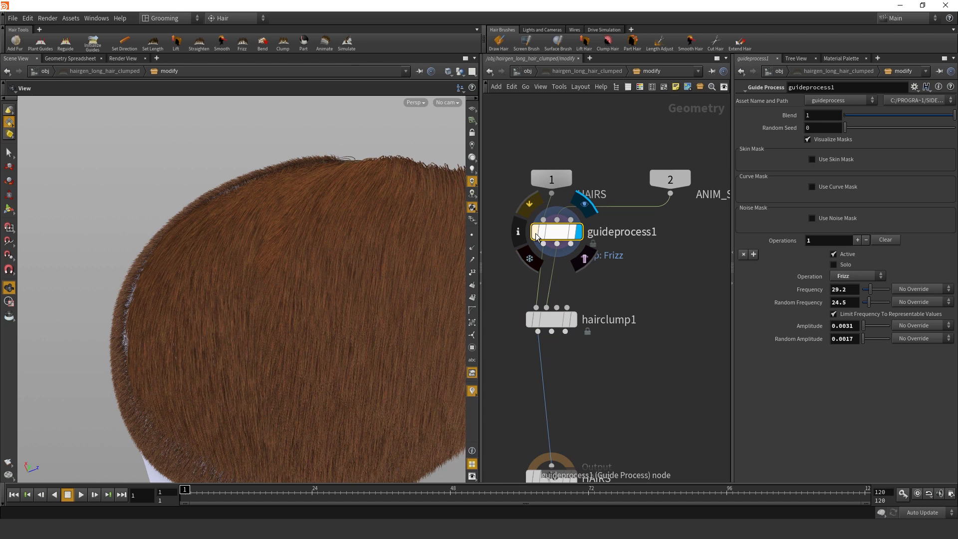
- Display hairclump1 again and set its fractal clumping iterations to 3
click(576, 321)
click(566, 322)
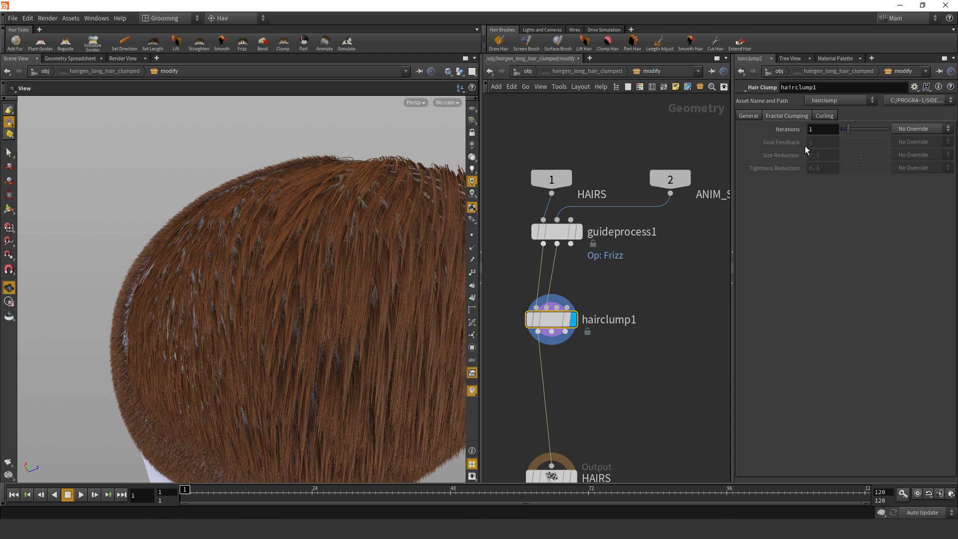
text(3)
key(Tab)
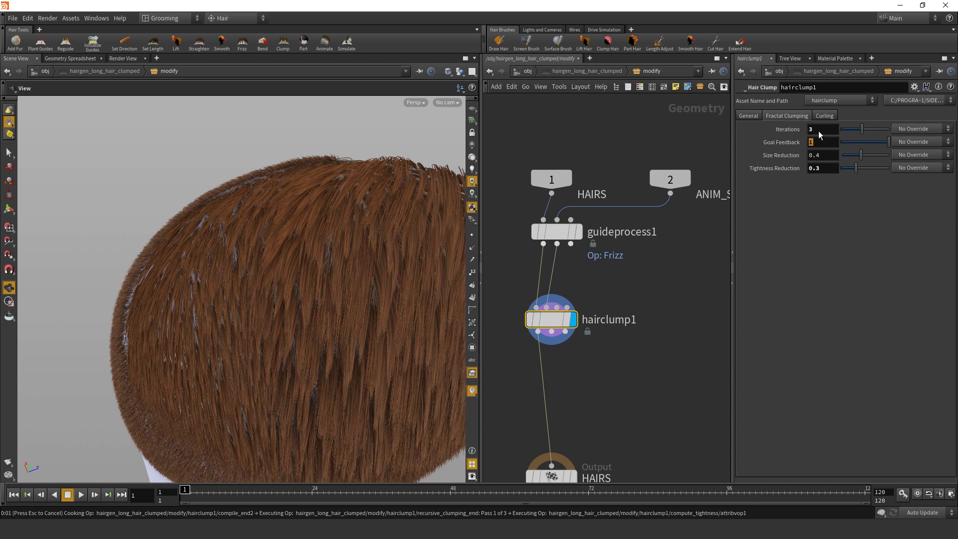
- Switch the Clump Size override of hairclump1 to No Override for comparison and return it to Skin Attribute
click(749, 114)
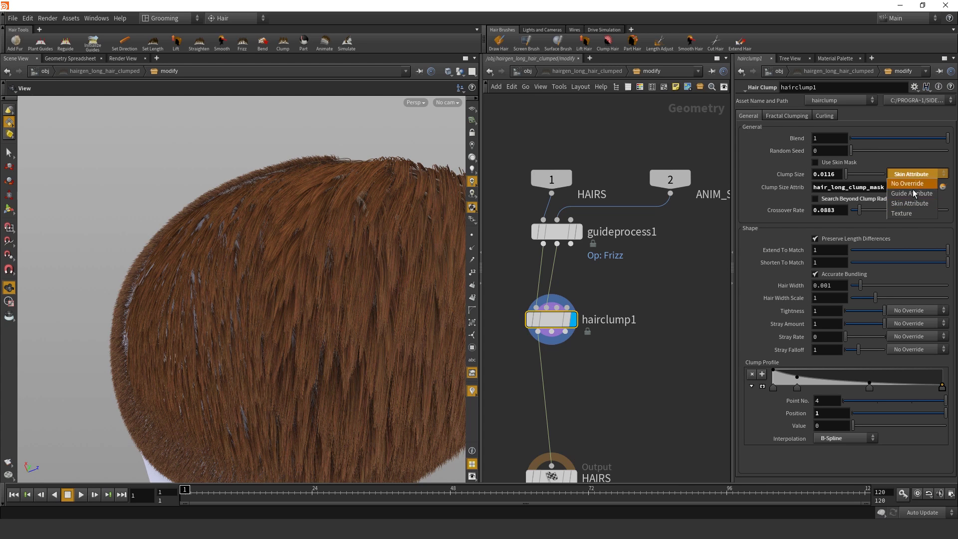
click(912, 182)
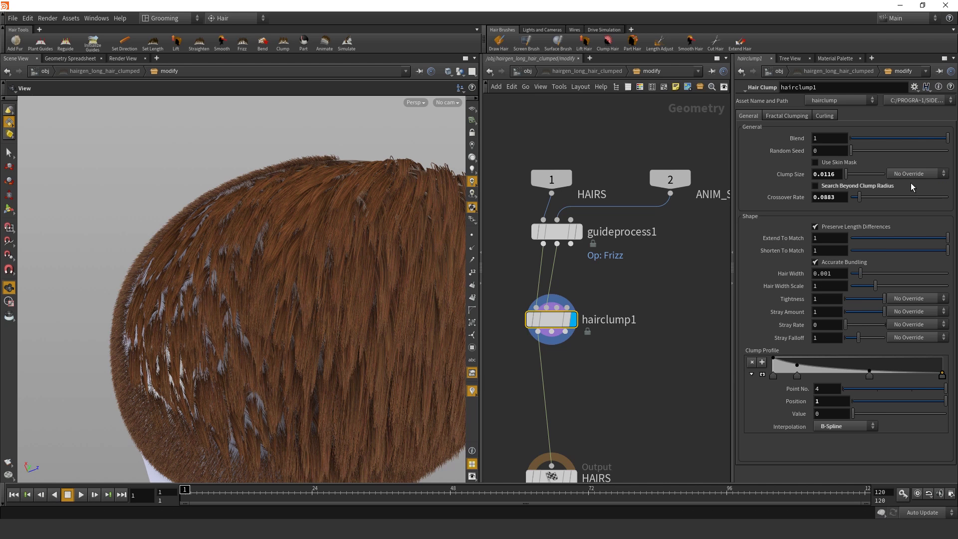
click(911, 173)
click(910, 203)
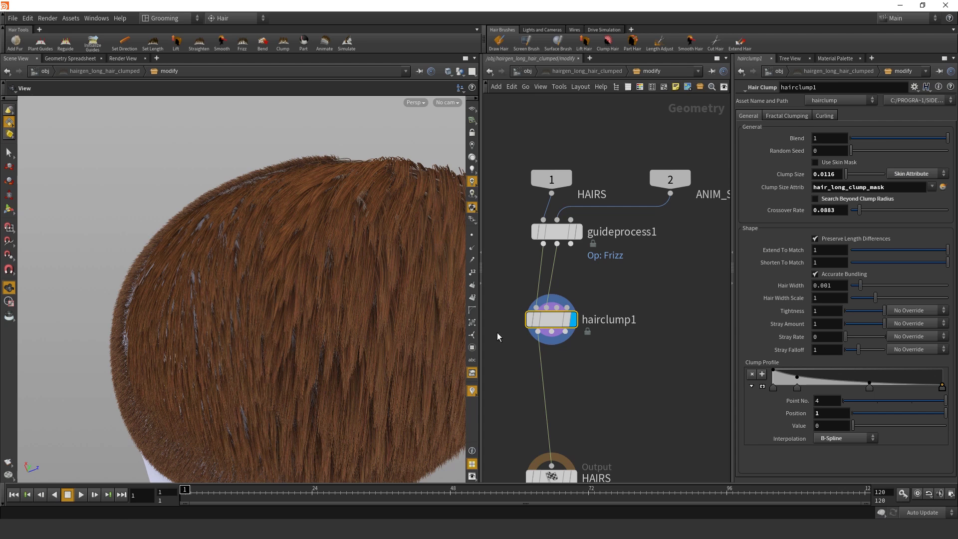
- Jump to the source of the hair_long_clump_mask attribute and inspect the Clump Mask ramp in attribwrangle_clump_masks1
click(941, 187)
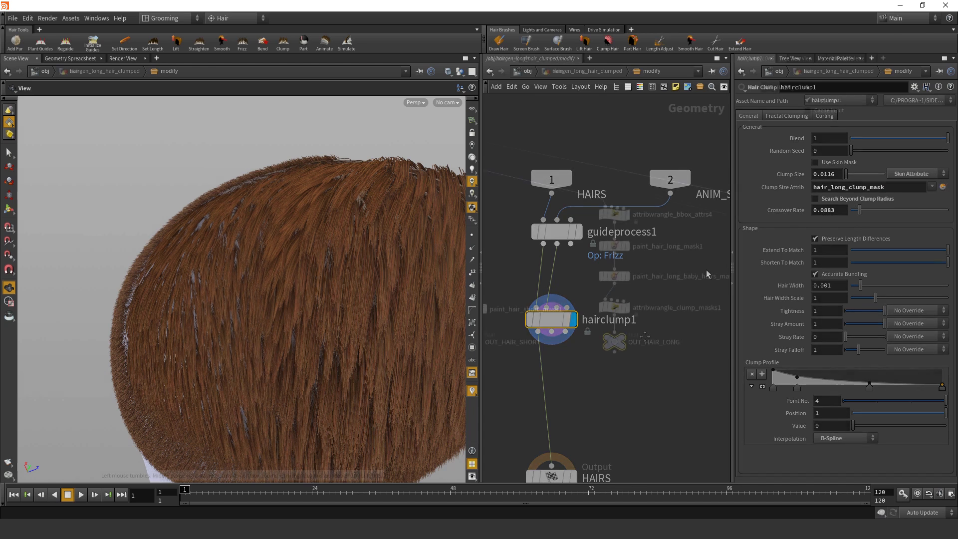
drag(630, 375, 518, 334)
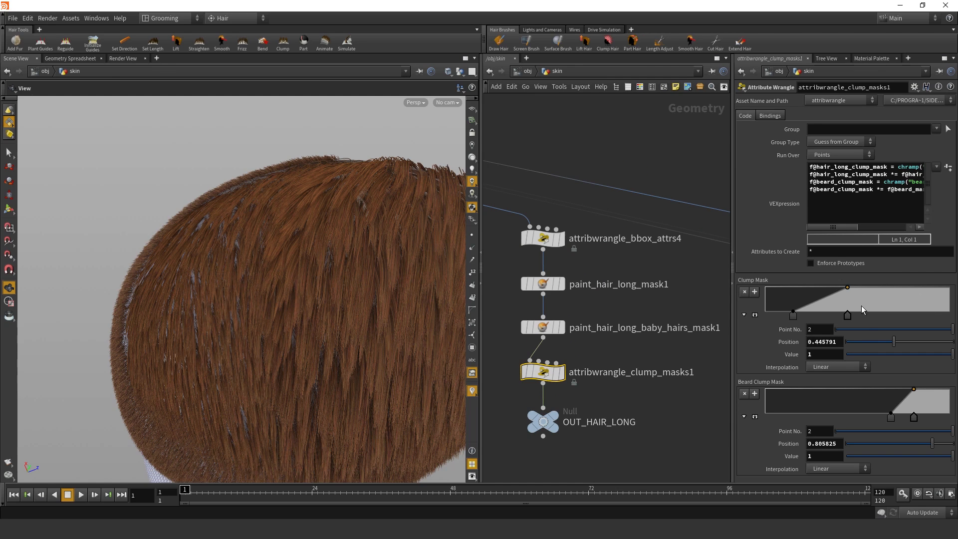
drag(386, 285, 280, 291)
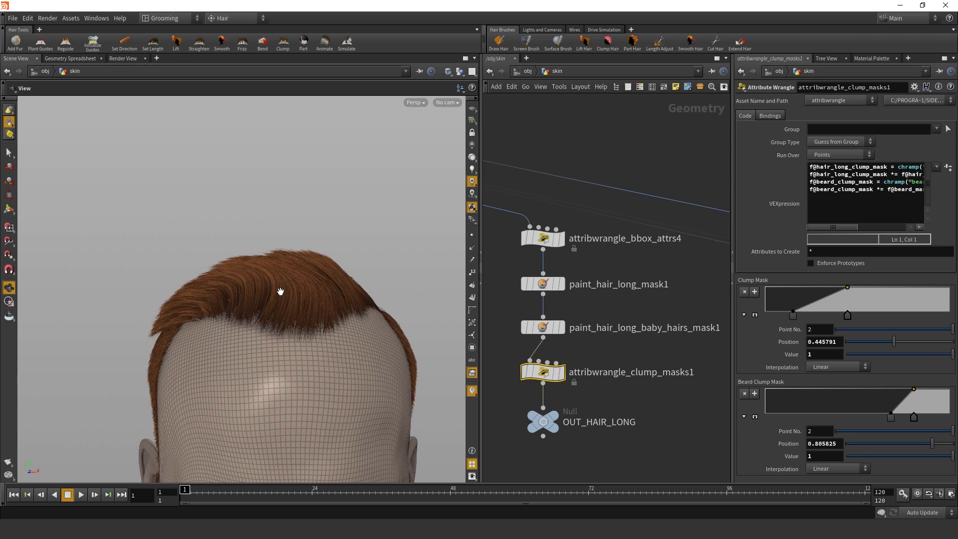
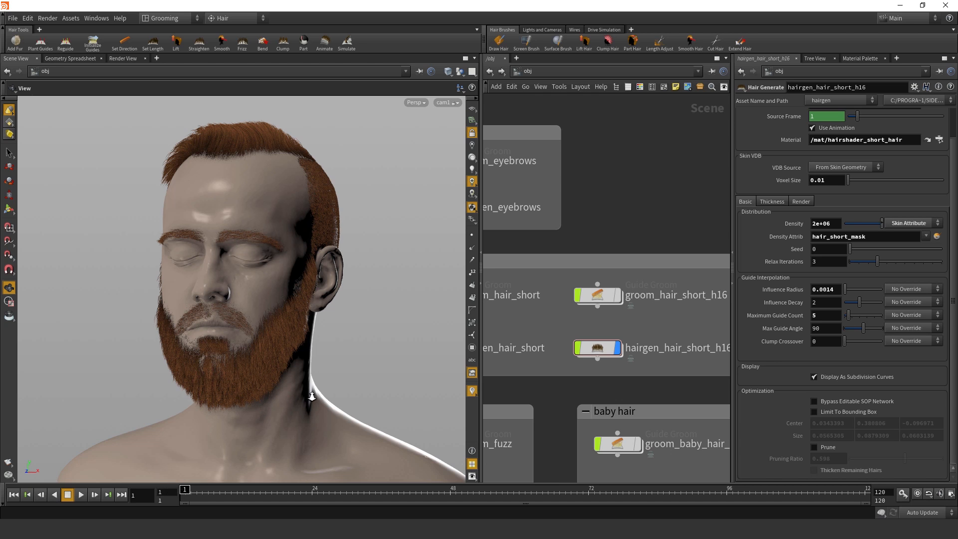
- Examine the complete groom from the front and the H16 pattern in the short hair at the back of the head
right_drag(293, 400, 320, 388)
middle_drag(328, 378, 325, 398)
right_drag(315, 395, 299, 398)
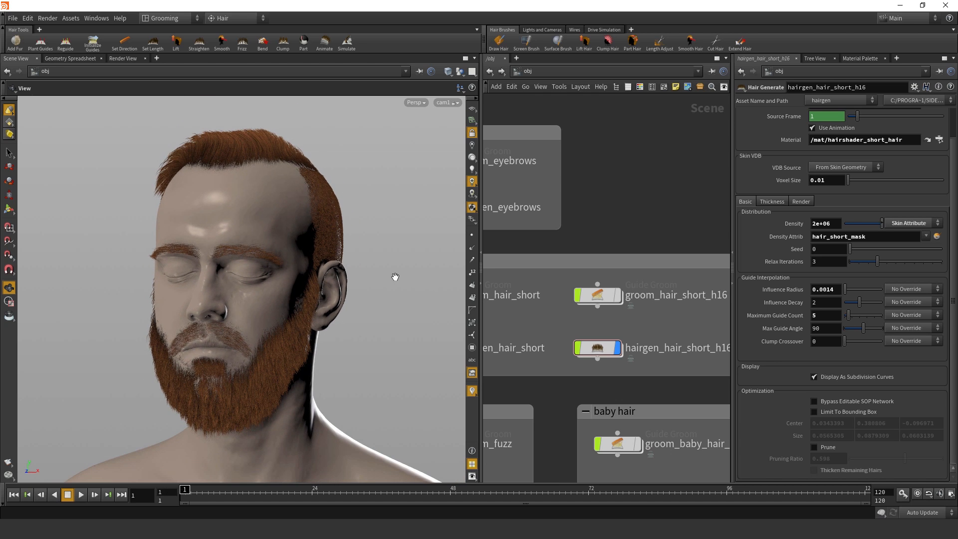
drag(395, 277, 157, 300)
drag(291, 299, 188, 311)
right_drag(224, 283, 275, 259)
middle_drag(275, 259, 322, 317)
right_drag(322, 317, 323, 293)
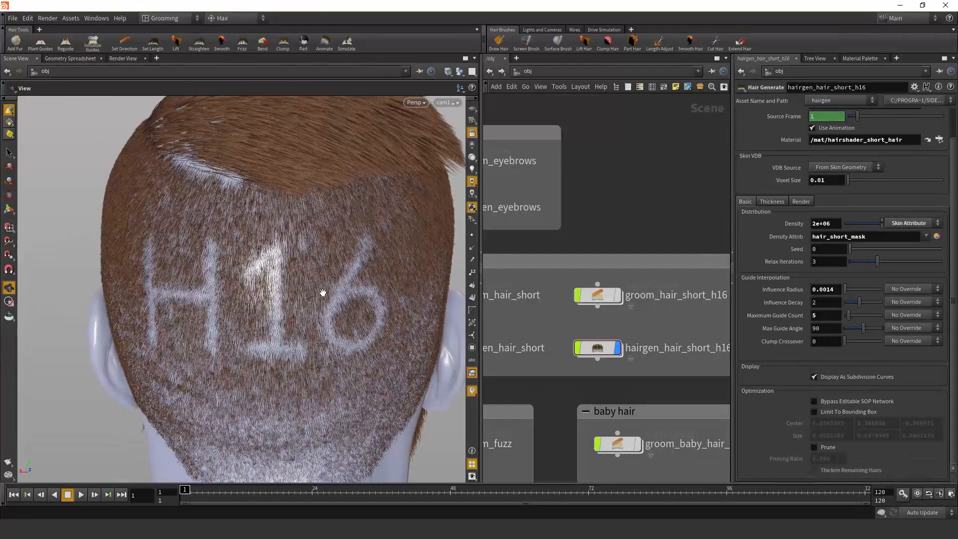
drag(323, 293, 330, 280)
- Open the modify network of hairgen_hair_short_h16 and display FONT_GEO to inspect the text geometry on the scalp
double_click(604, 347)
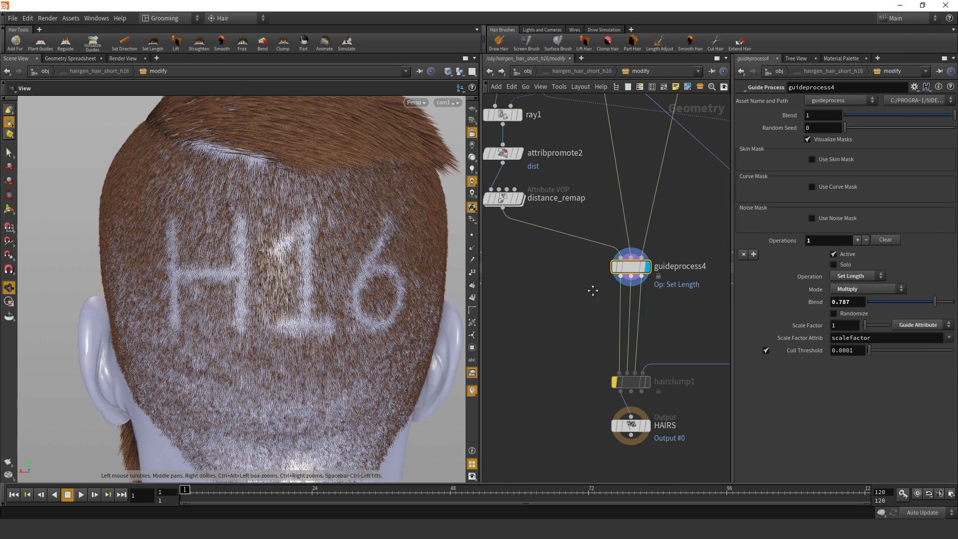
click(562, 289)
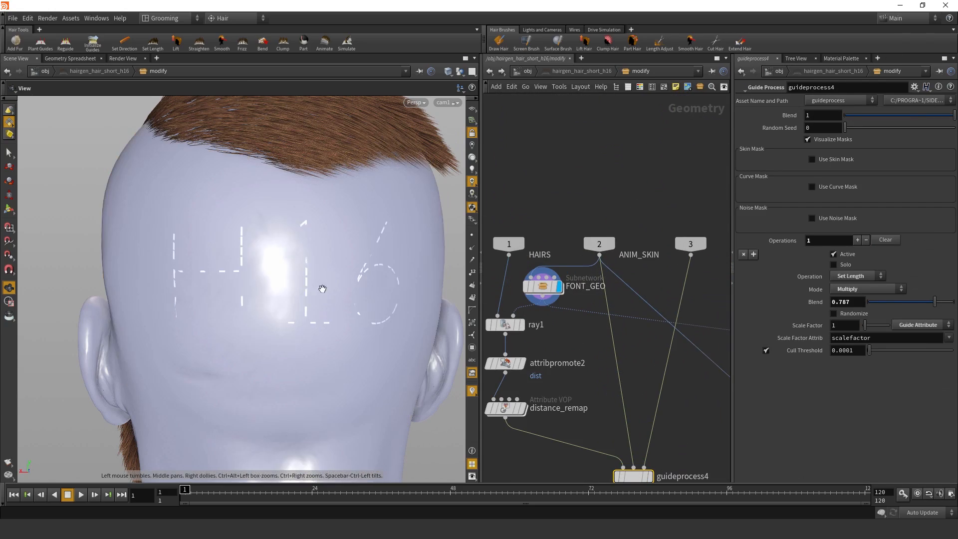
key(w)
key(w)
drag(306, 288, 311, 271)
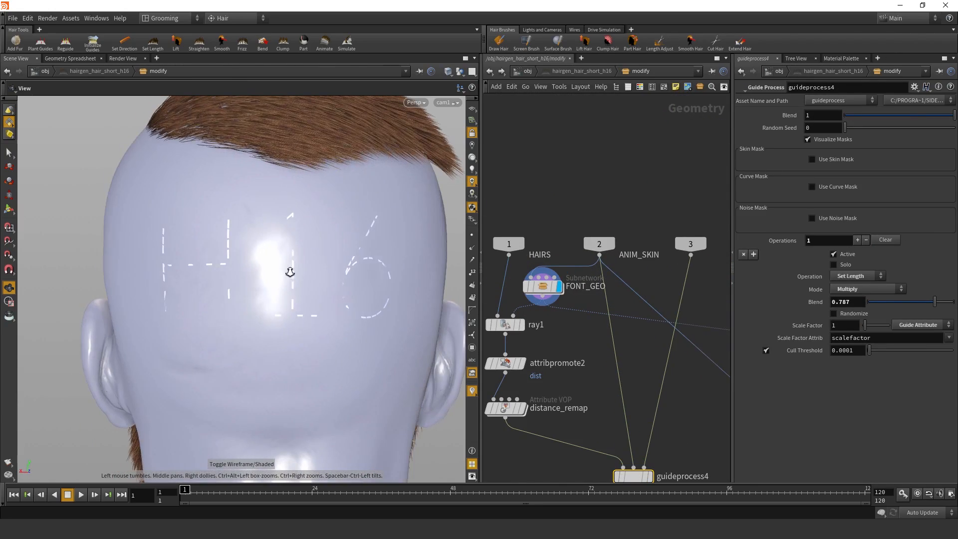
right_drag(289, 273, 290, 298)
- Display guideprocess4 again and inspect the H16 pattern in the short hair up close
middle_drag(587, 321, 601, 227)
click(664, 384)
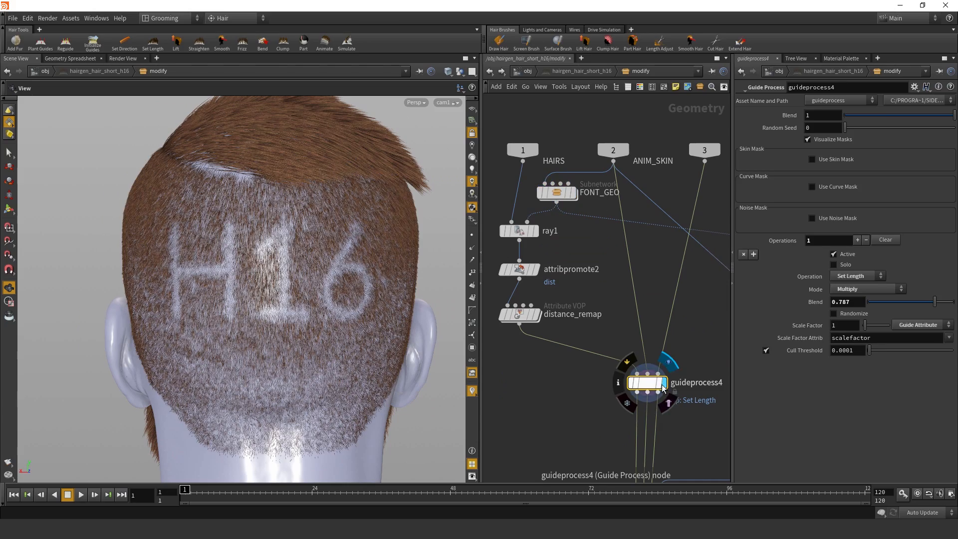
drag(363, 321, 329, 294)
right_drag(328, 293, 346, 231)
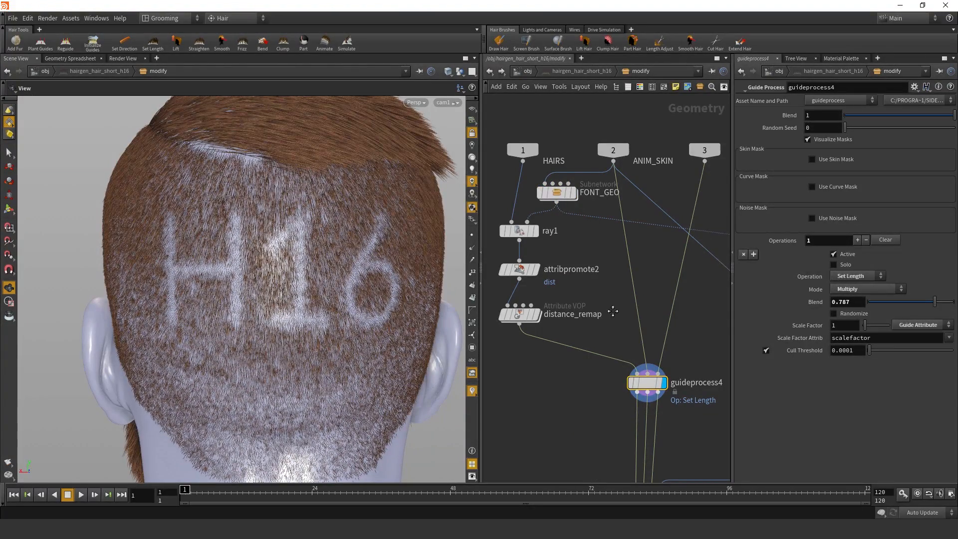
- Review the ray1, attribpromote2 and distance_remap chain feeding guideprocess4 and its scalefactor guide attribute
middle_drag(612, 311, 612, 248)
middle_drag(584, 294, 597, 316)
scroll(605, 293, down, 1)
drag(606, 293, 525, 202)
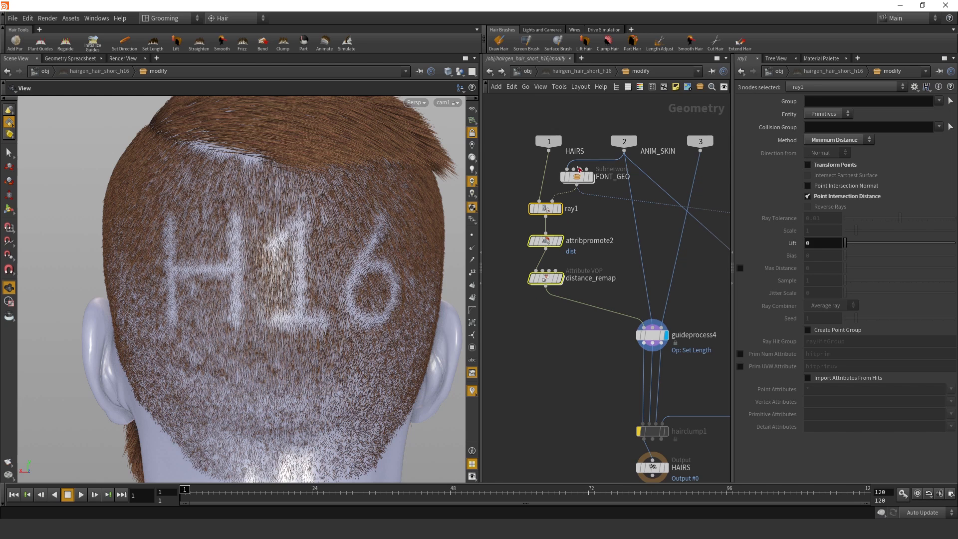
click(606, 229)
click(650, 339)
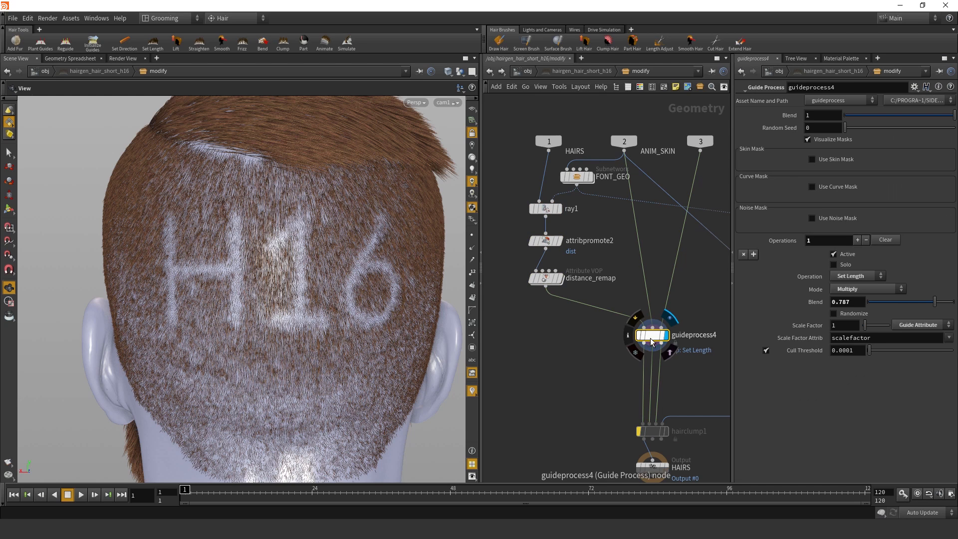
drag(889, 339, 831, 339)
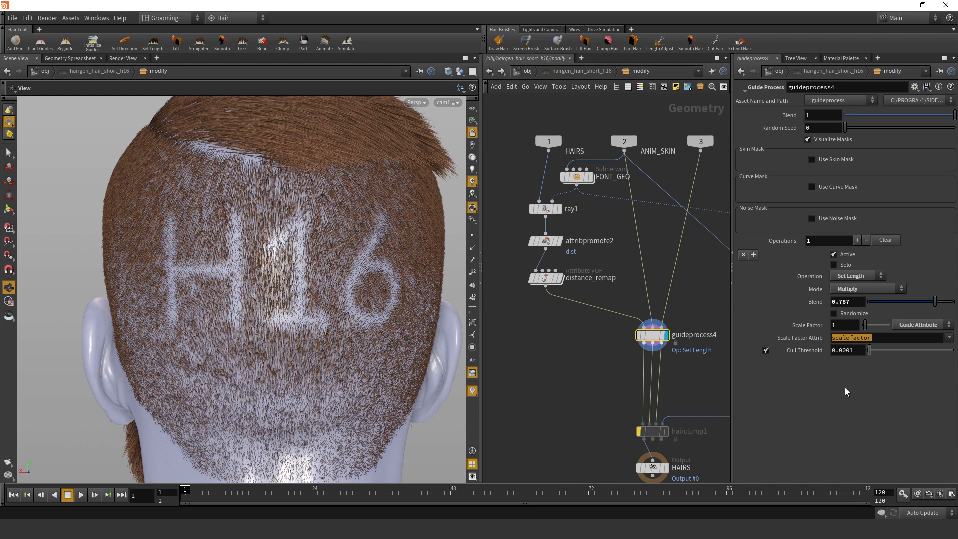
click(849, 390)
- Display FONT_GEO to view the H16 text curves on the bare scalp
middle_drag(552, 323, 578, 358)
scroll(577, 351, up, 1)
scroll(612, 237, up, 2)
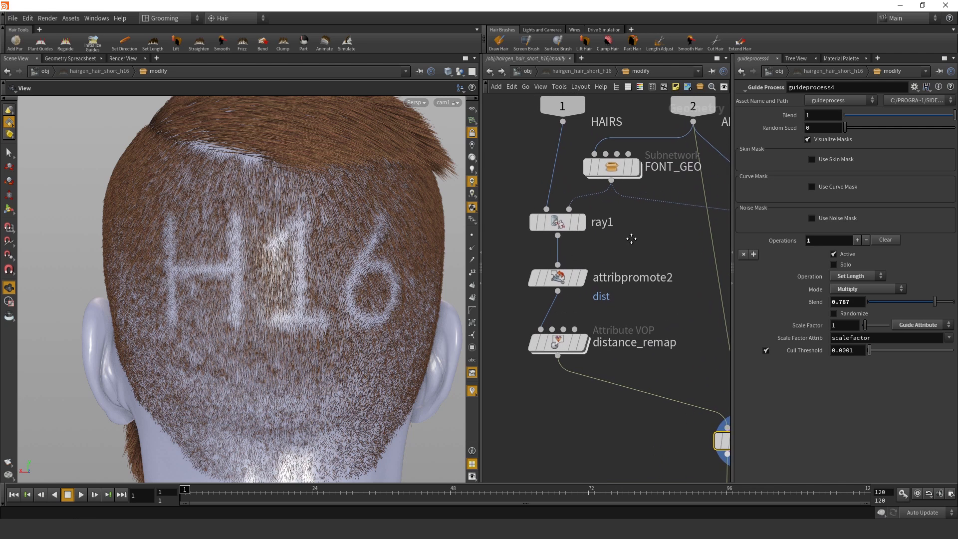
click(628, 175)
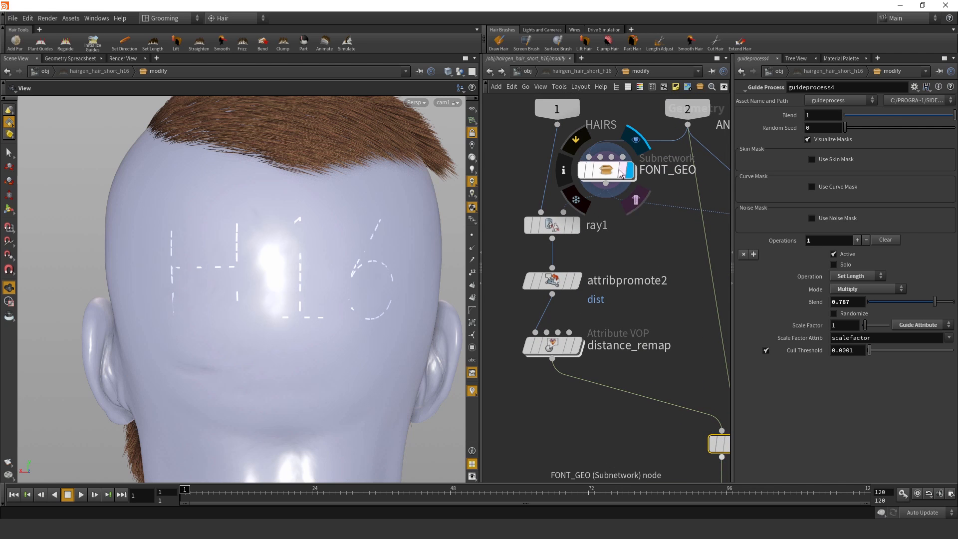
middle_click(611, 172)
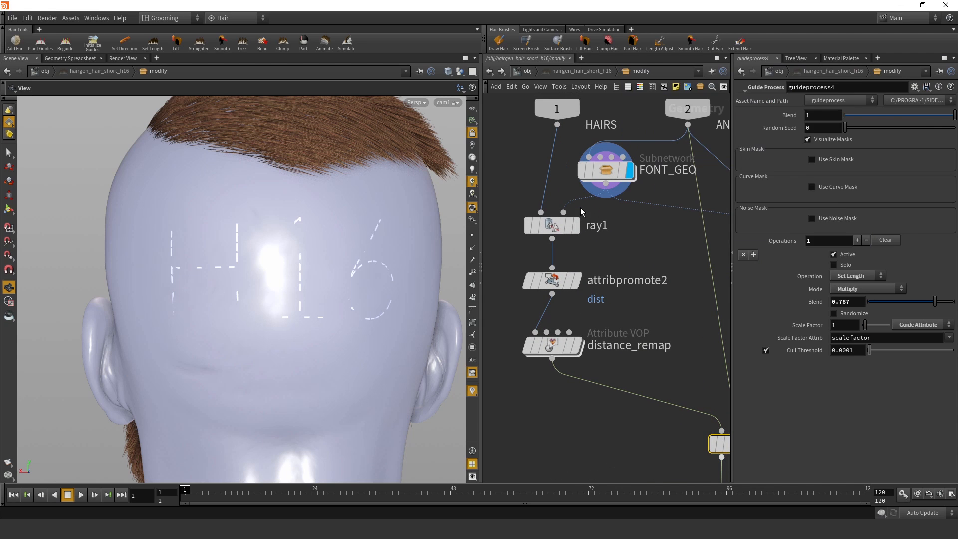
- Display ray1 and toggle Transform Points on and off to see how the hairs project onto the text curves
click(552, 226)
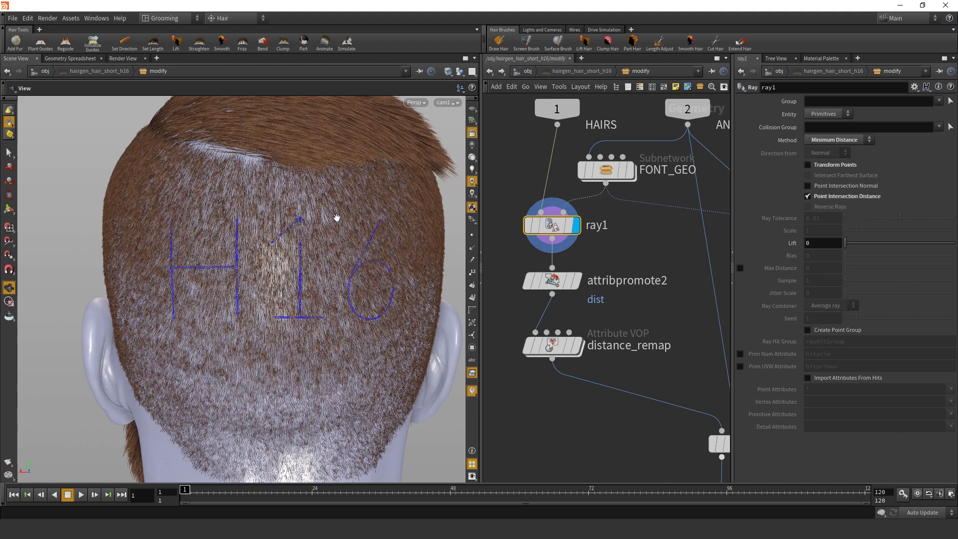
drag(323, 227, 410, 260)
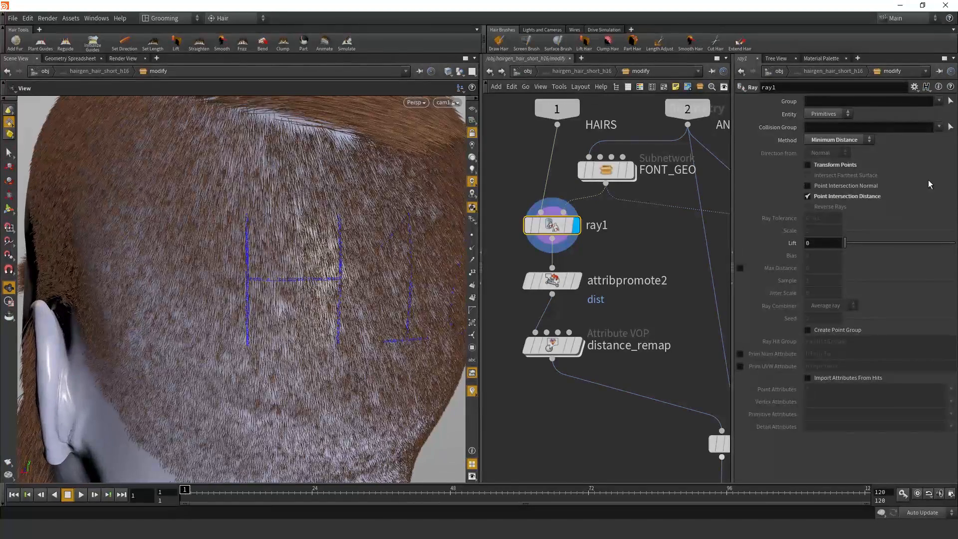
click(846, 168)
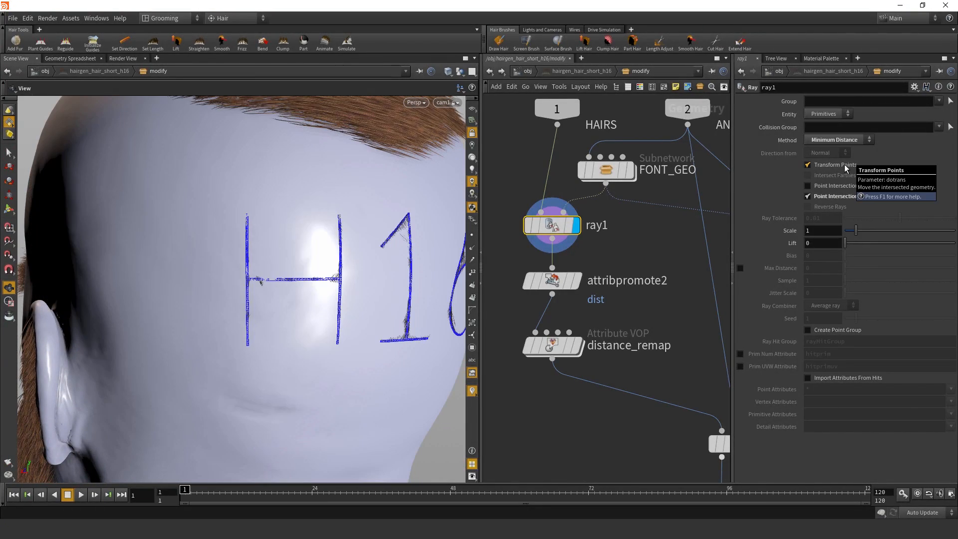
click(845, 164)
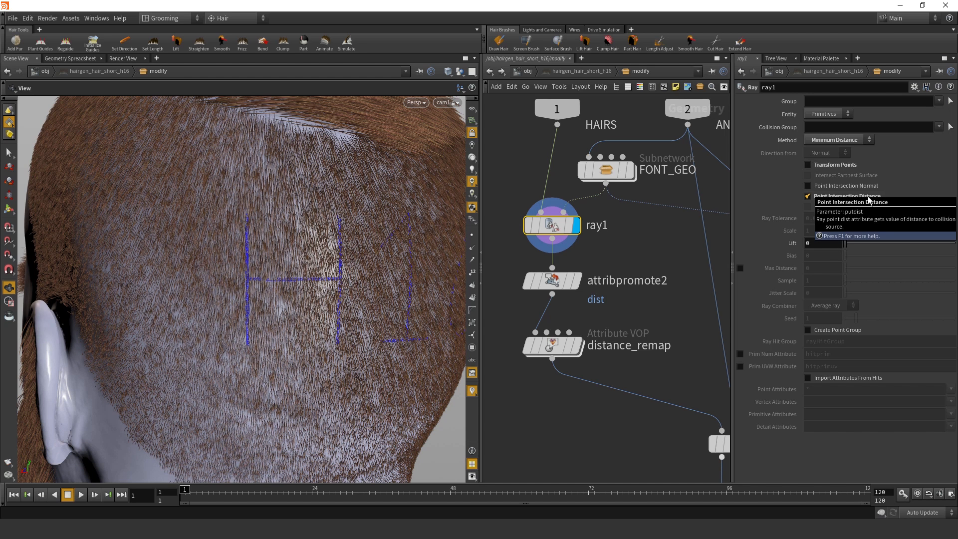
- Check ray1's dist attribute in the geometry spreadsheet, sorting it ascending and descending, and return to the 3D view
right_click(558, 223)
click(158, 92)
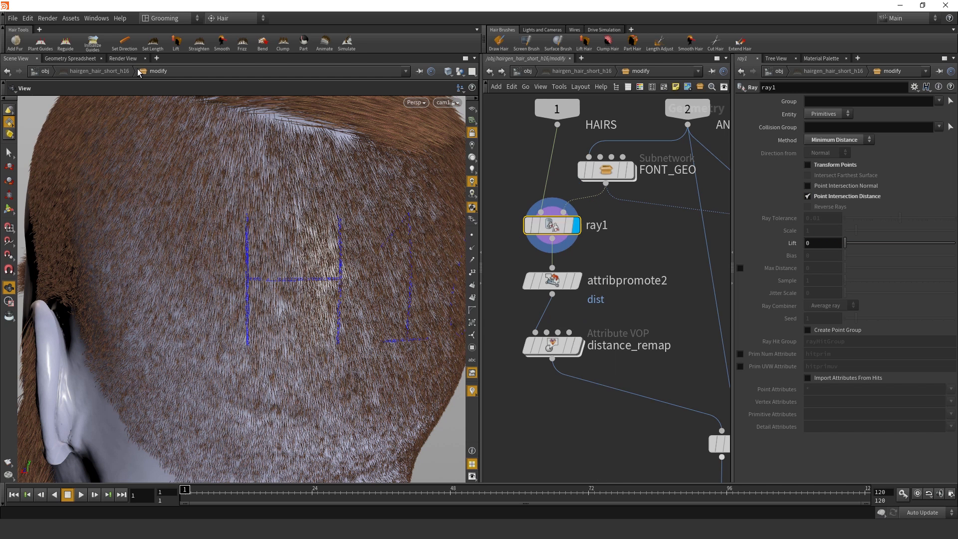
click(69, 58)
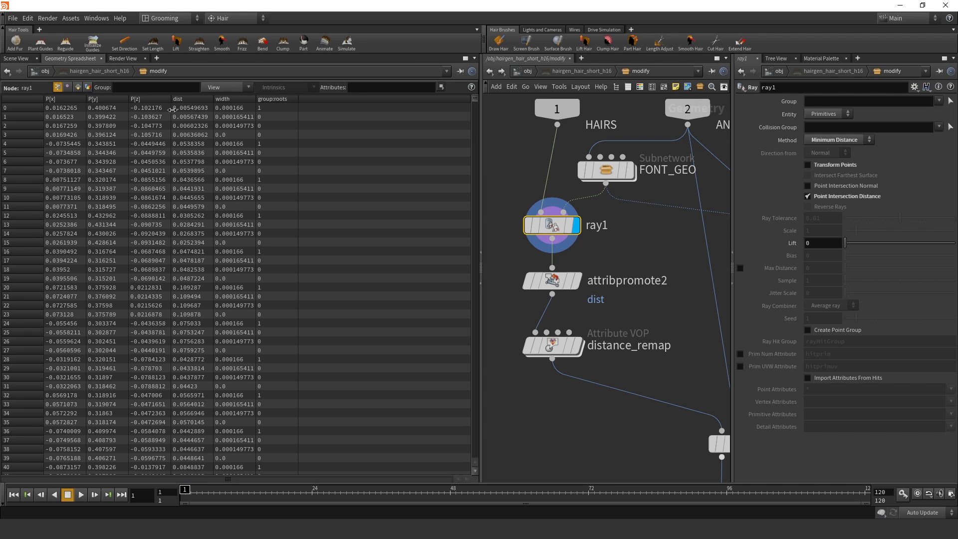
click(198, 100)
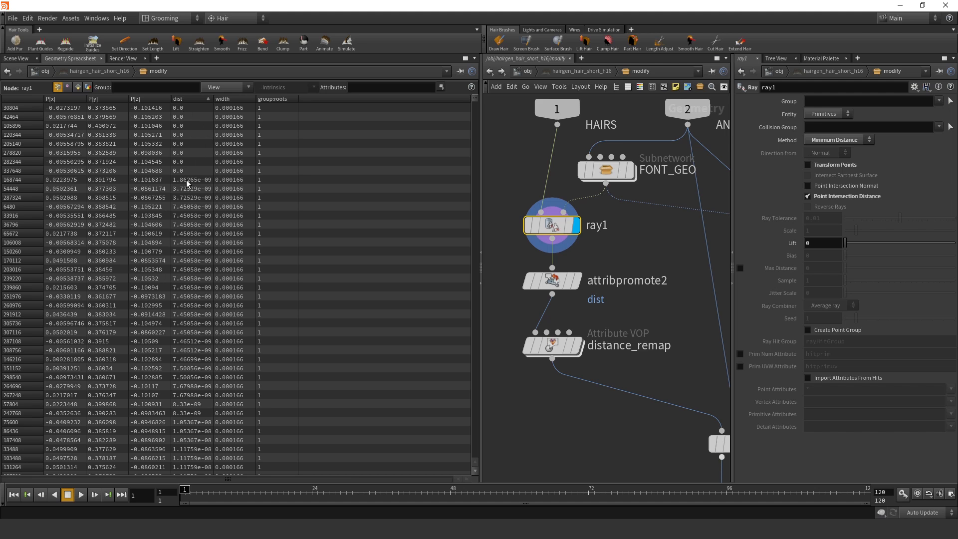
click(192, 100)
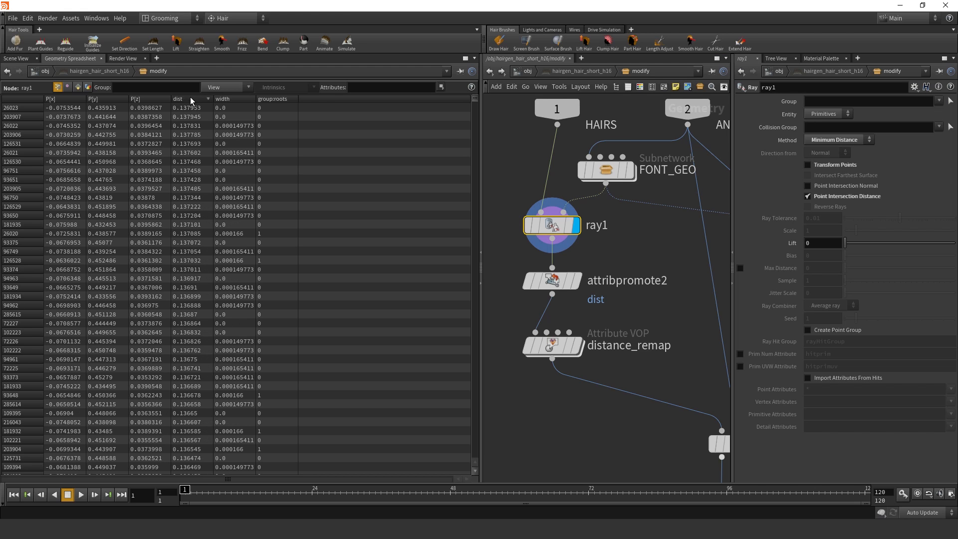
click(15, 58)
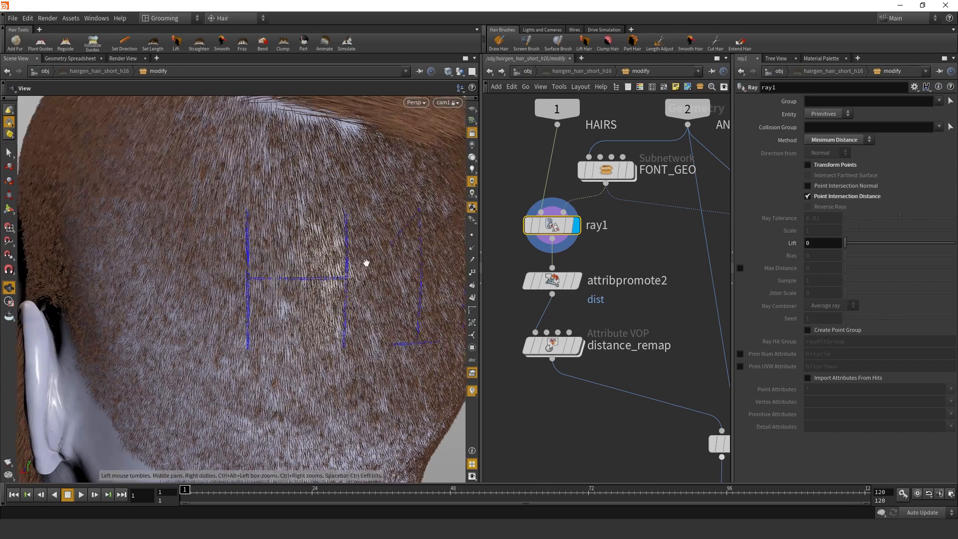
- Display attribpromote2 and examine how it promotes dist from point to primitive while viewing the short hair
click(629, 320)
middle_drag(629, 320, 605, 285)
click(552, 245)
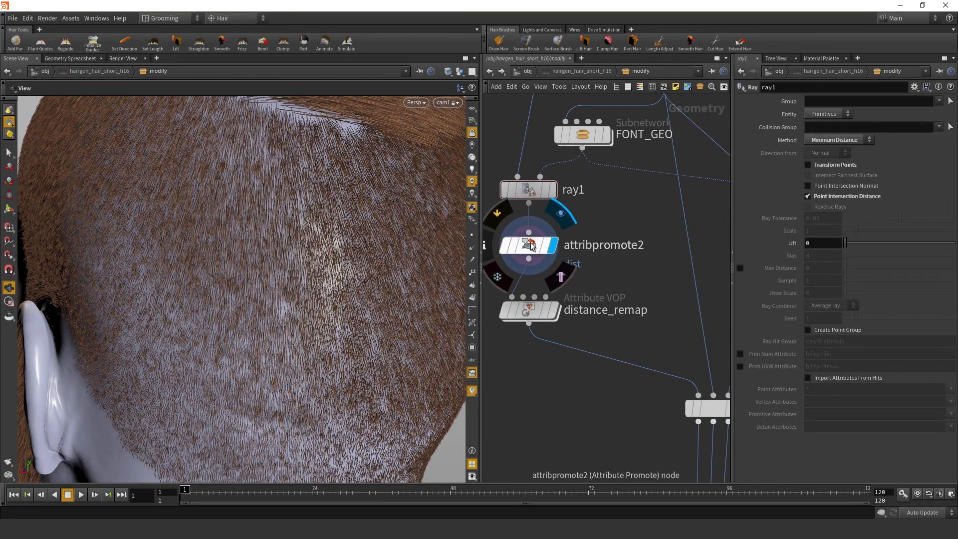
click(532, 246)
middle_drag(335, 274, 284, 259)
mouse_move(336, 273)
right_down()
mouse_move(310, 274)
mouse_move(344, 269)
right_up()
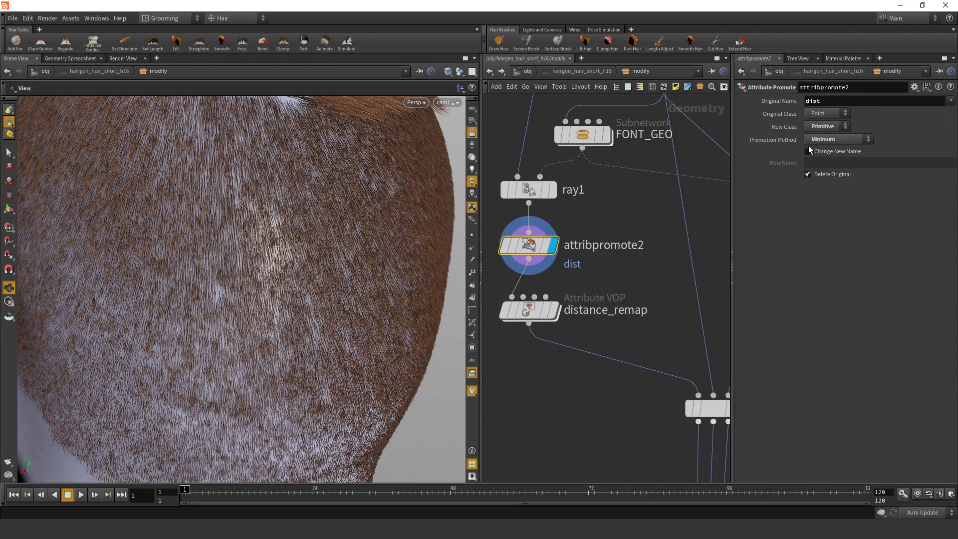
scroll(629, 264, up, 1)
mouse_move(613, 267)
middle_down()
mouse_move(693, 216)
mouse_move(608, 262)
middle_up()
scroll(661, 233, down, 1)
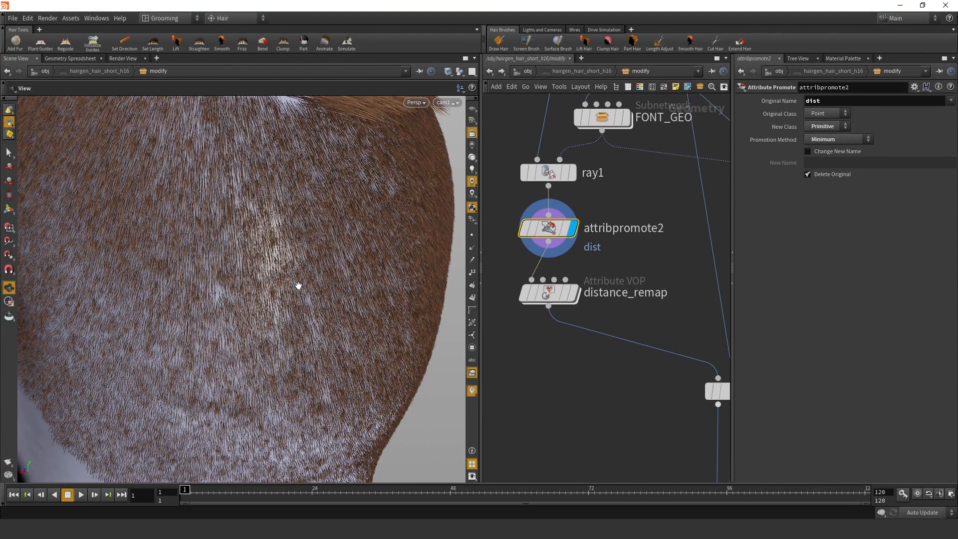
drag(282, 269, 262, 273)
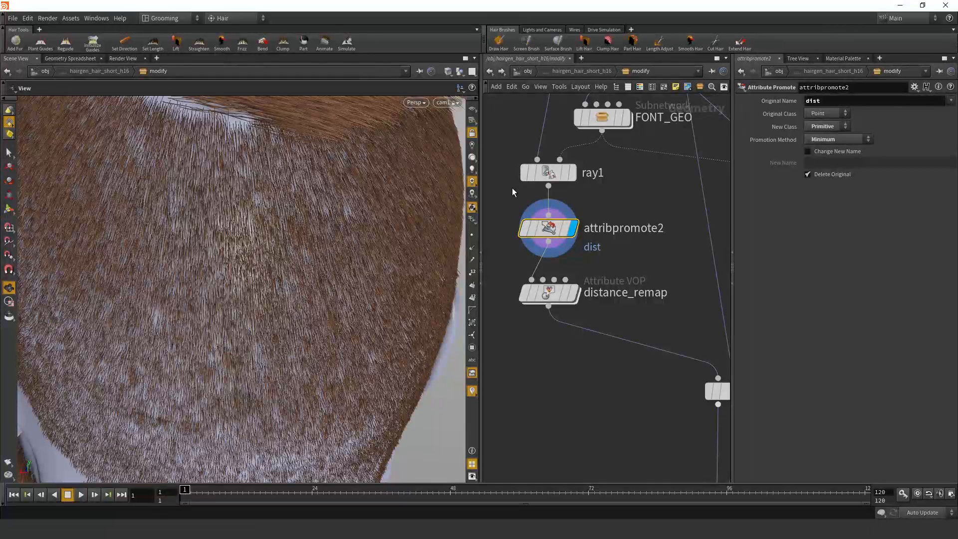
- Display distance_remap and inspect its distance range, random offset and ramp parameters
middle_drag(608, 200, 591, 241)
middle_drag(591, 298, 593, 203)
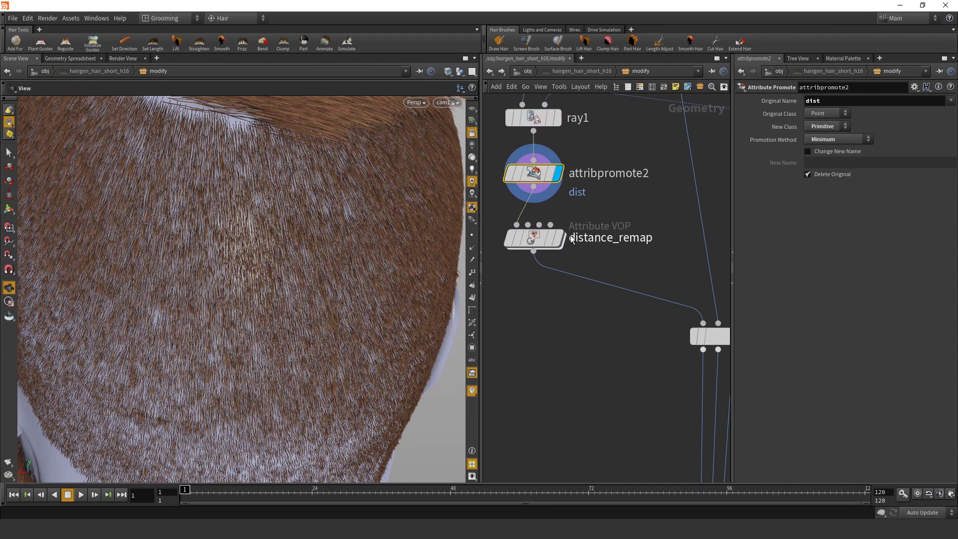
click(557, 238)
click(543, 241)
scroll(511, 295, down, 2)
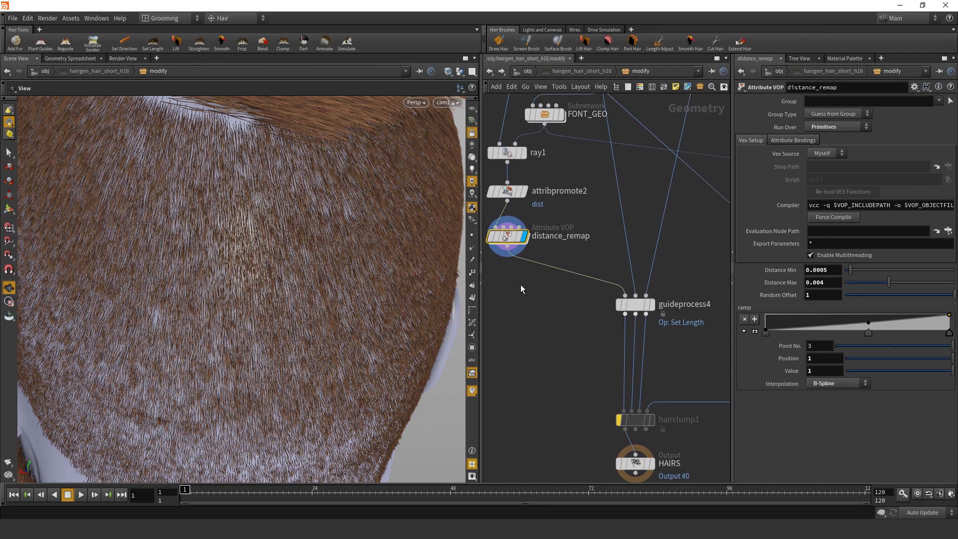
- Display and select guideprocess4 to check its Set Length operation and the H16 pattern in the hair
mouse_move(595, 316)
middle_down()
mouse_move(579, 311)
mouse_move(590, 301)
middle_up()
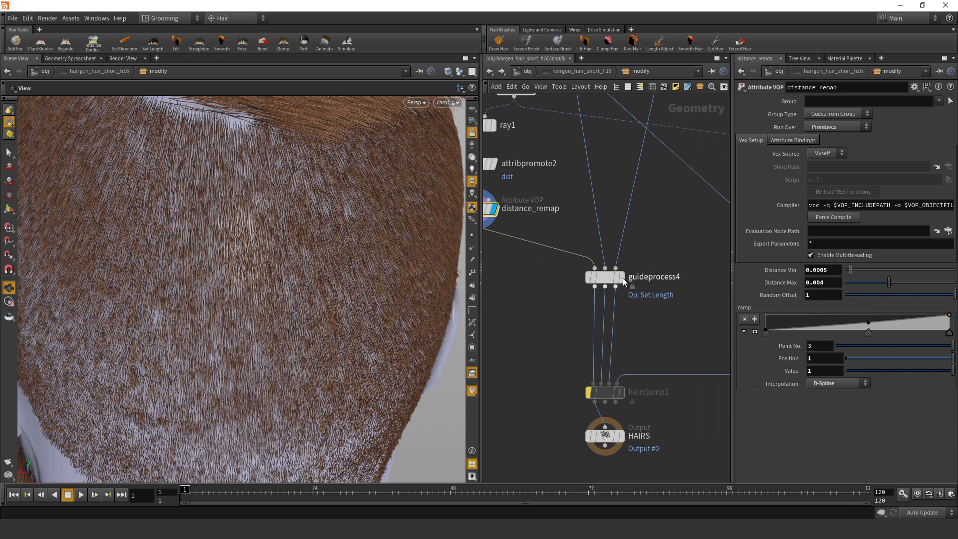
click(646, 288)
middle_drag(680, 353, 701, 362)
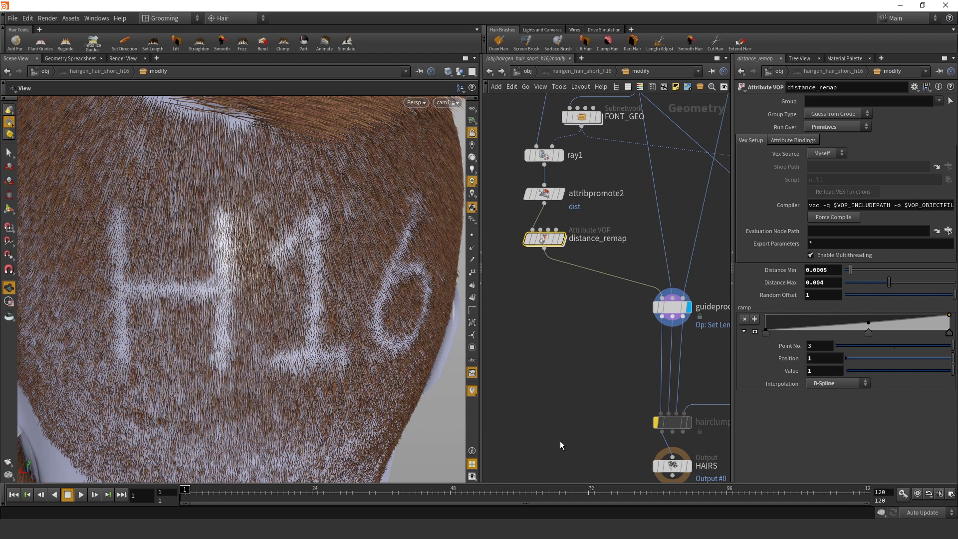
click(670, 302)
click(671, 306)
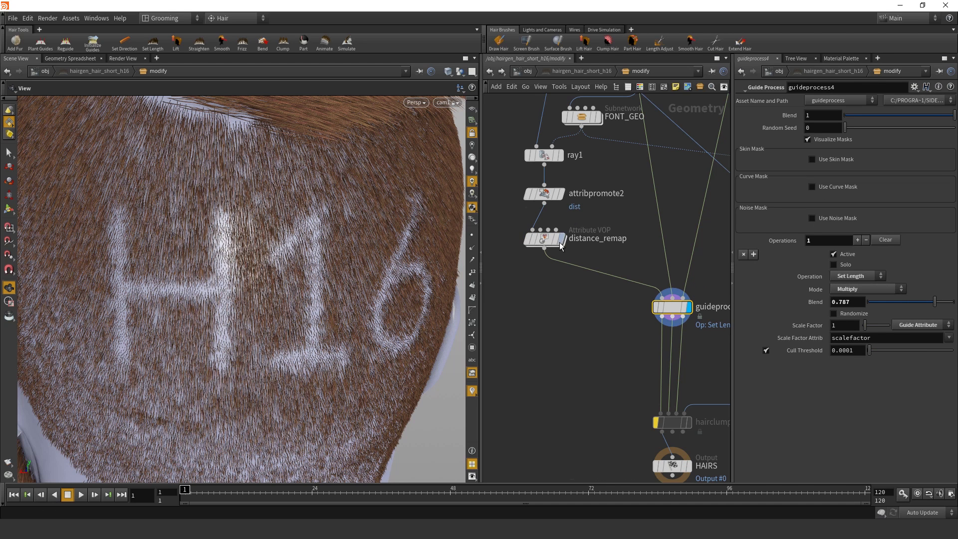
- Set distance_remap's Distance Min to 0.00086 and Distance Max to 0.00527
click(544, 239)
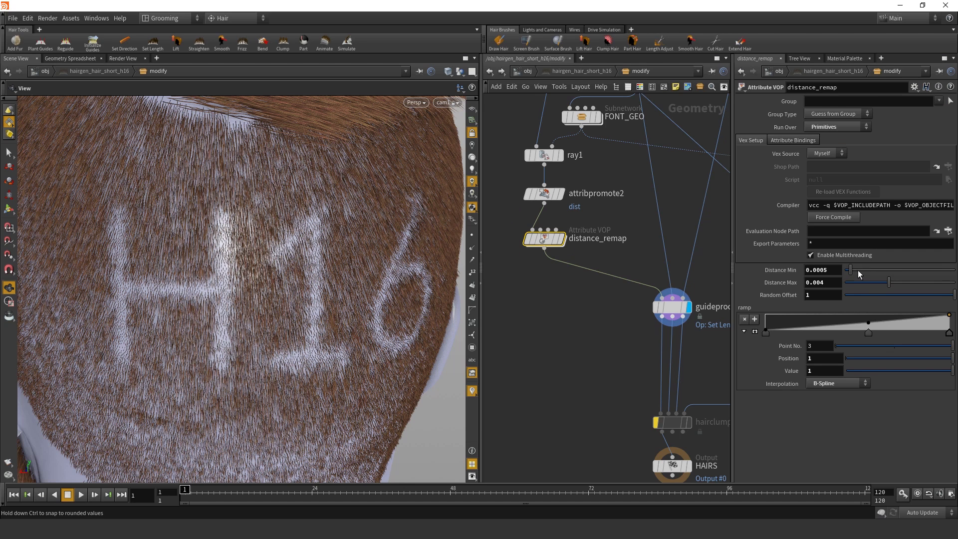
drag(859, 274, 849, 270)
click(811, 270)
text(0.0)
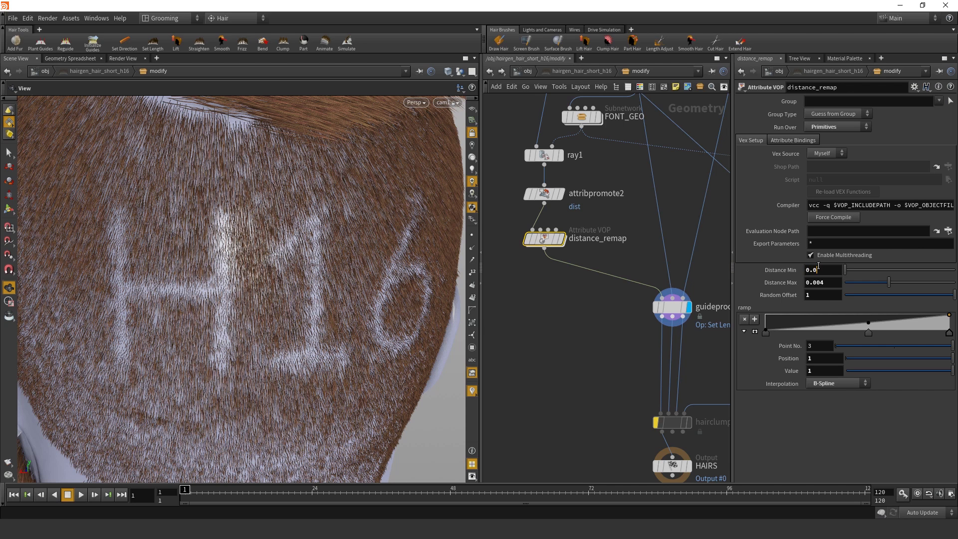
text(02)
key(Return)
drag(867, 269, 856, 270)
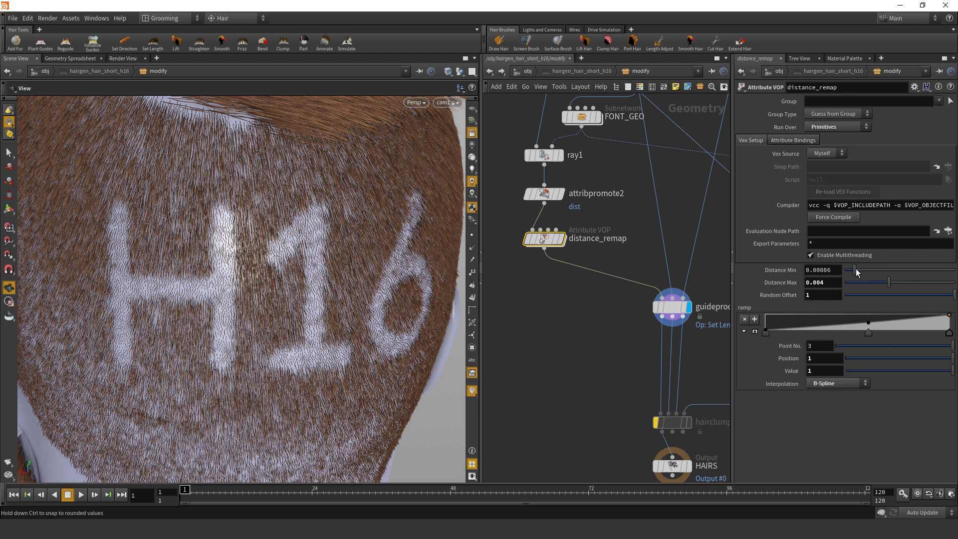
drag(927, 278, 903, 280)
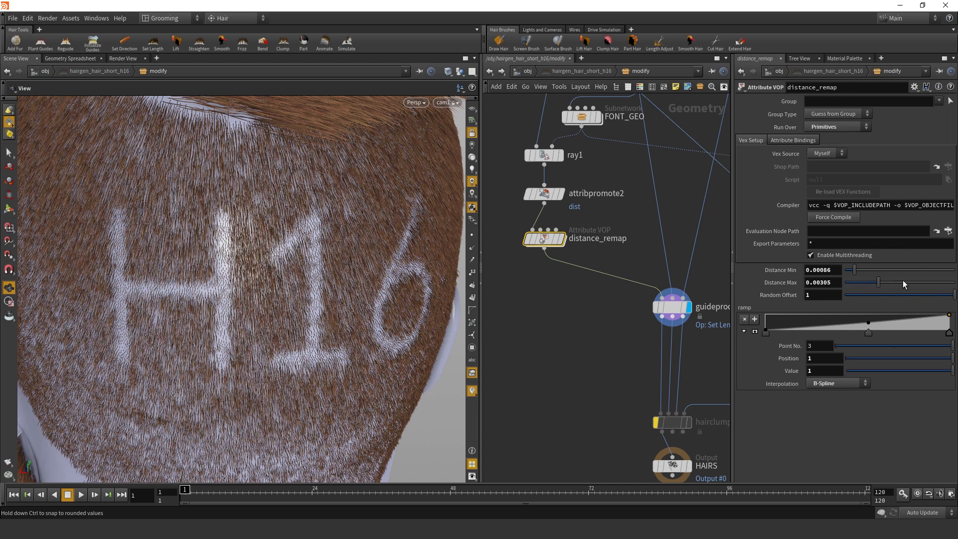
- Expand the distance_remap ramp, move its middle point to position 0.138587 and value 0.9375, and inspect the hair up close
click(755, 330)
drag(869, 366, 831, 347)
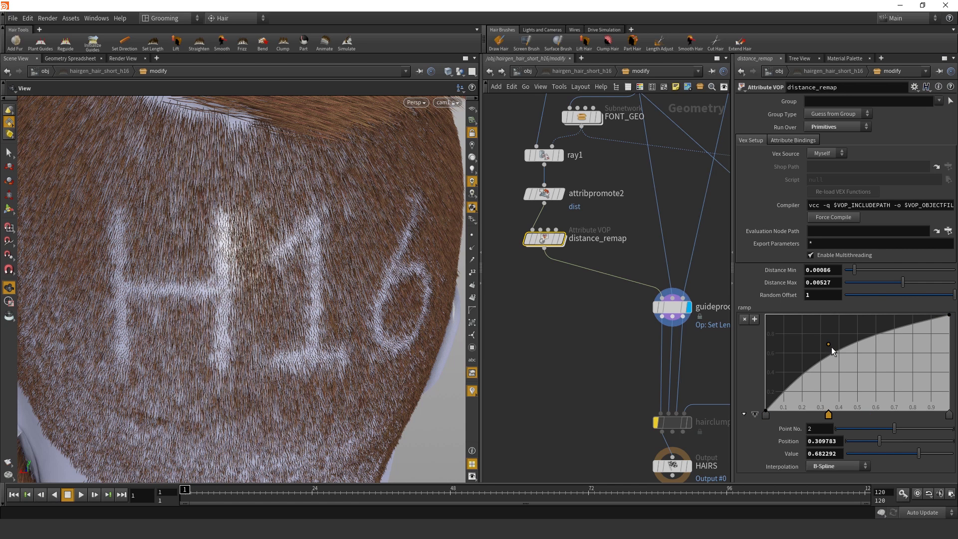
drag(787, 322, 792, 321)
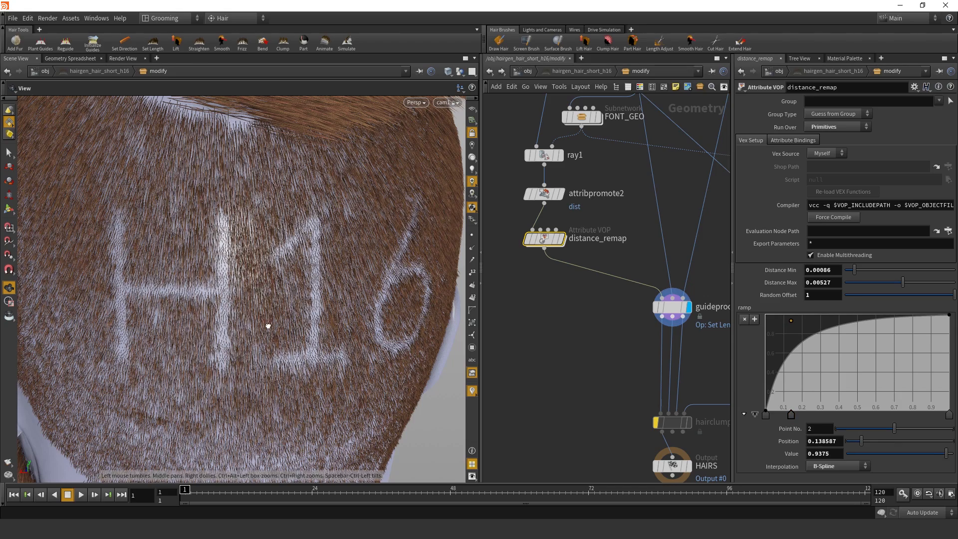
drag(267, 321, 306, 292)
scroll(306, 292, up, 5)
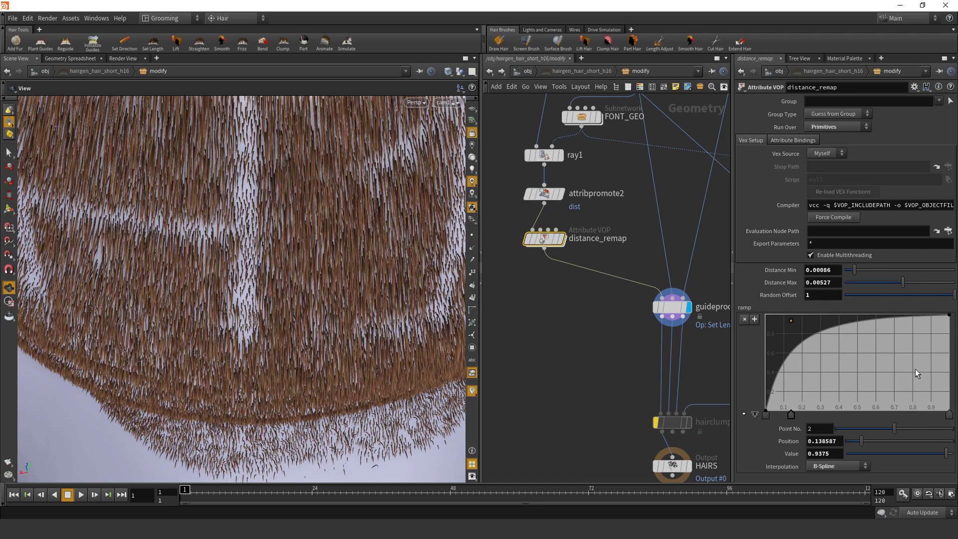
- Straighten the ramp by moving its middle point to position 0.470109 and value 0.5, and set Random Offset to 0
click(867, 359)
drag(863, 362, 880, 375)
click(852, 363)
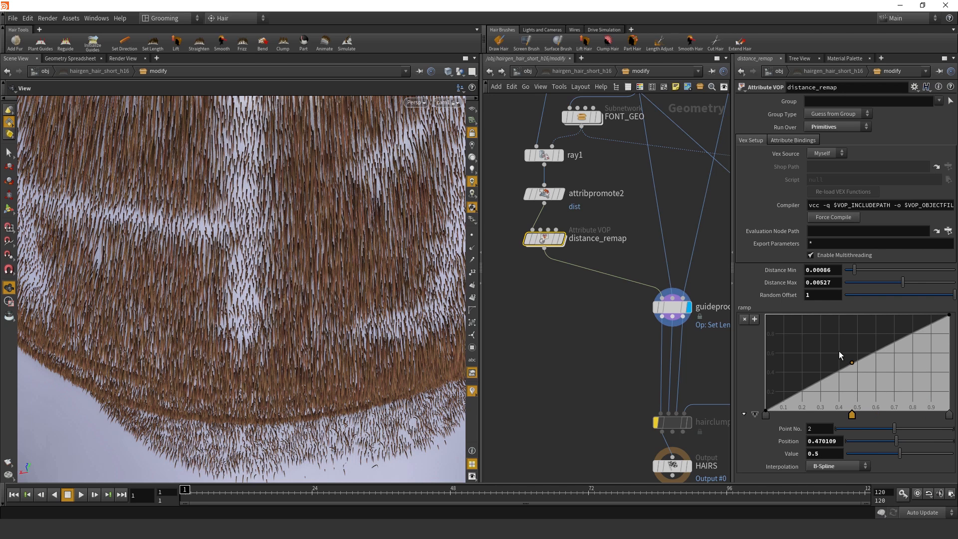
click(603, 318)
key(Return)
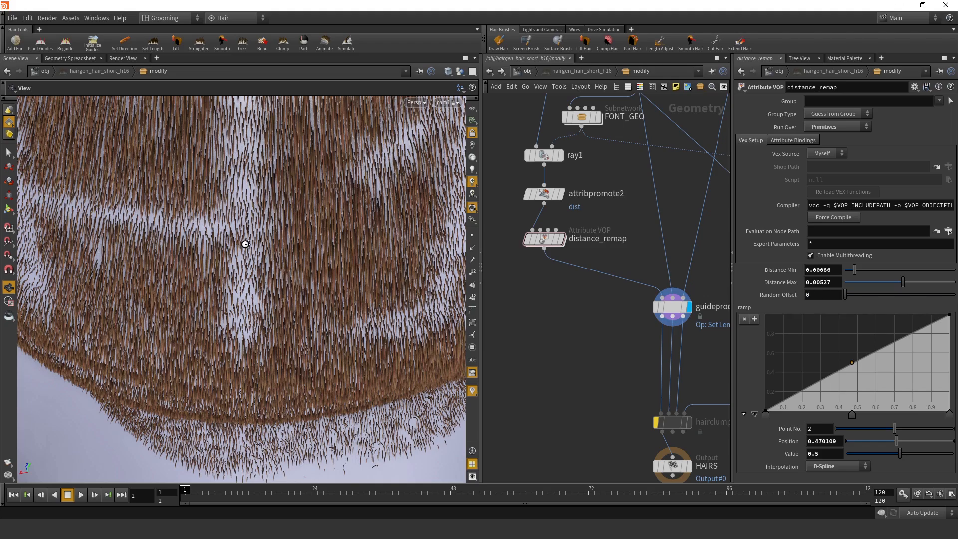
- Set distance_remap's Distance Max to 0.01 and view the letter edges in the hair up close
drag(246, 235, 214, 257)
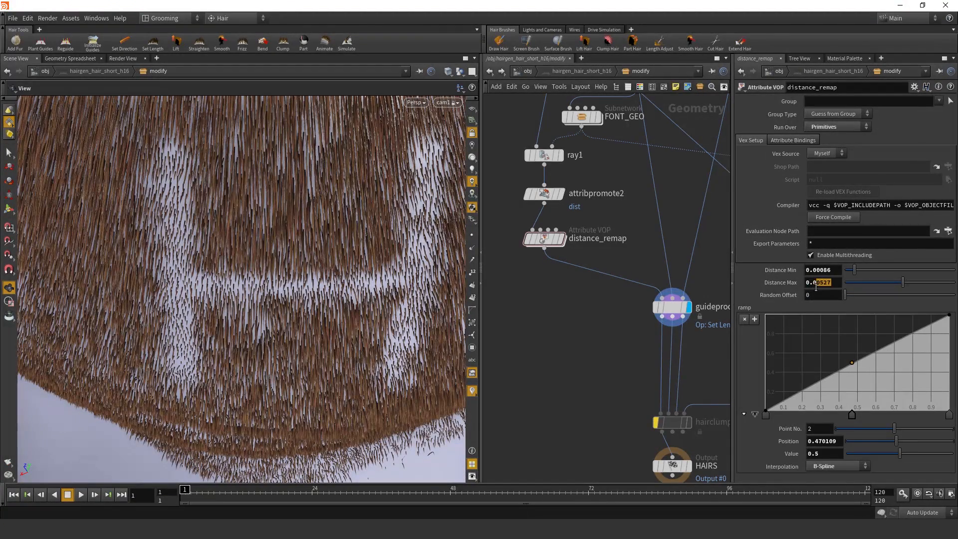
text(1)
key(Return)
mouse_move(239, 290)
right_down()
mouse_move(236, 254)
mouse_move(239, 290)
right_up()
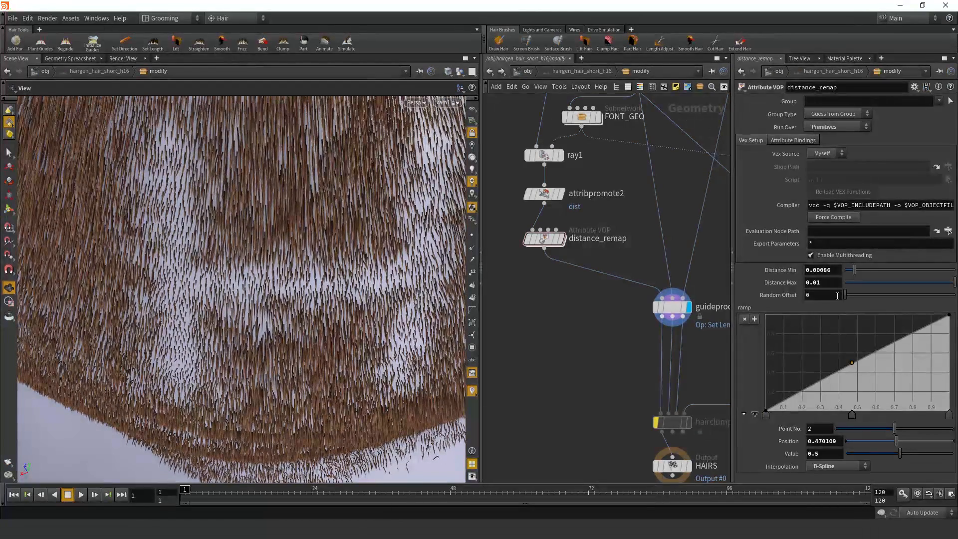
- Try distance_remap's Random Offset at 0.5, and raise it to 1
text(0.5)
key(Return)
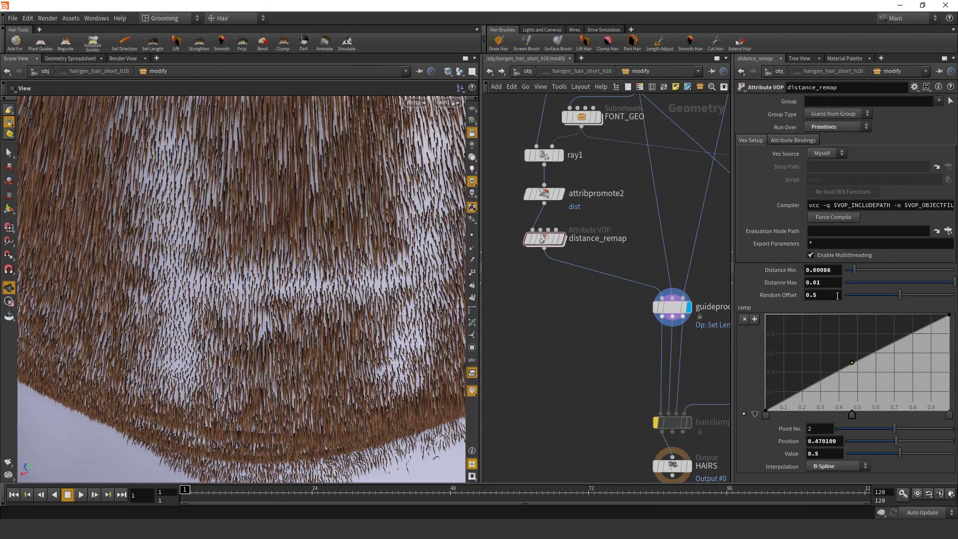
key(BackSpace)
key(BackSpace)
key(BackSpace)
text(1)
key(Return)
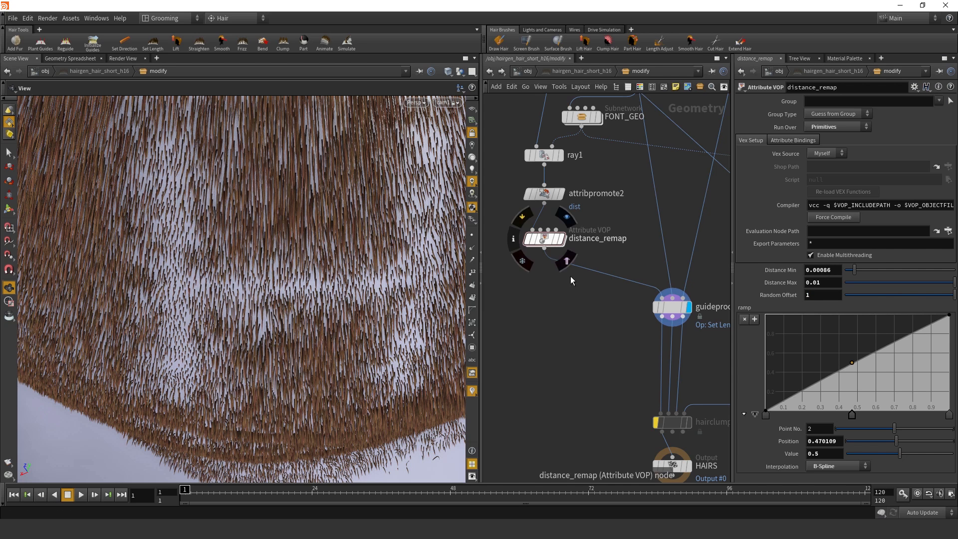
- Open the distance_remap VEX network and view the dist, distmin and distmax inputs feeding fit1
middle_drag(551, 267, 505, 236)
double_click(495, 208)
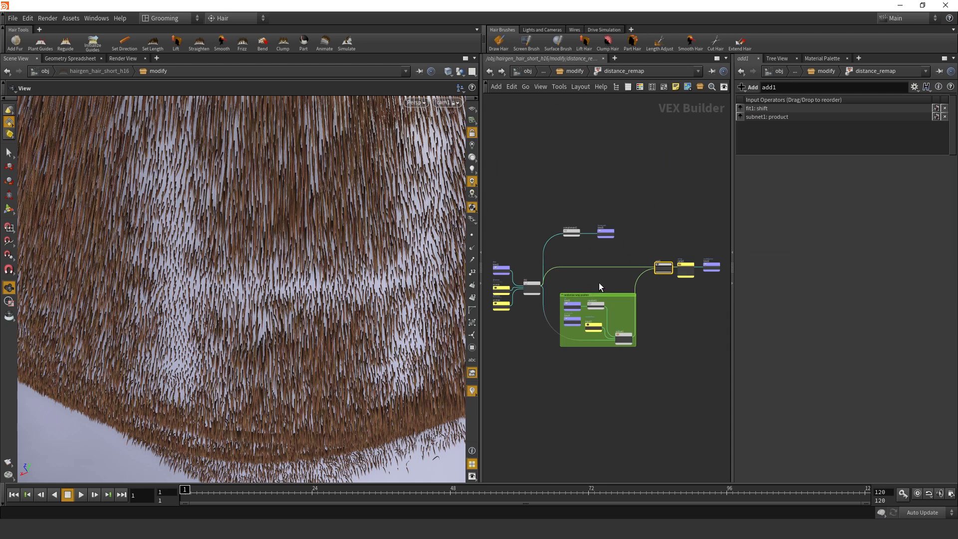
scroll(541, 313, up, 2)
drag(652, 387, 552, 193)
middle_drag(526, 306, 632, 324)
scroll(629, 305, up, 6)
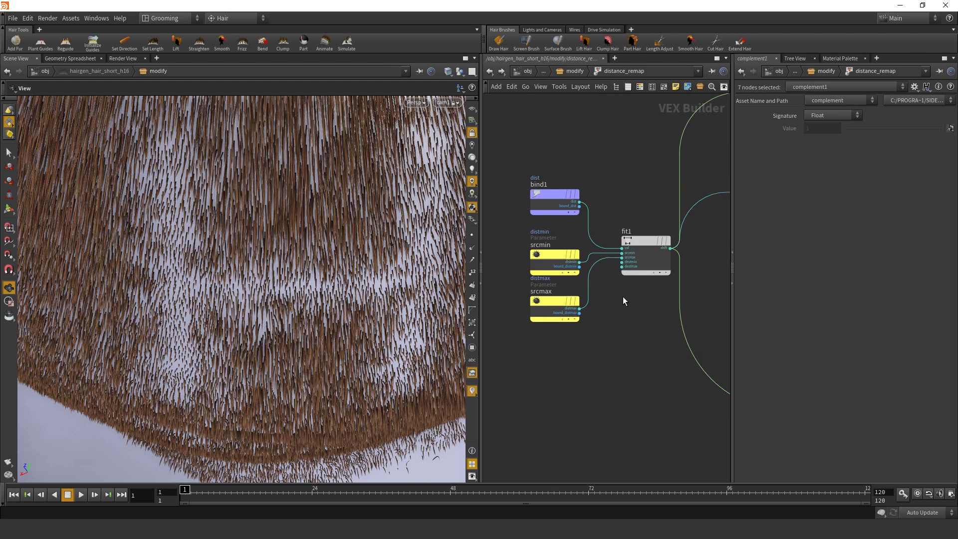
- Inspect the settings of the dist bind node and of the fit1 Fit Range node with its destination range
drag(572, 168, 517, 93)
middle_drag(551, 112, 587, 129)
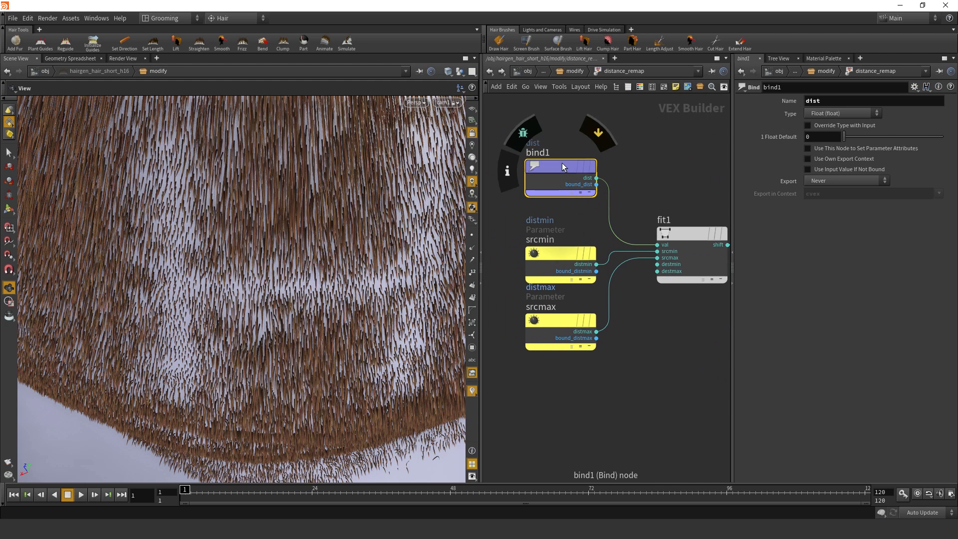
middle_drag(649, 227, 627, 228)
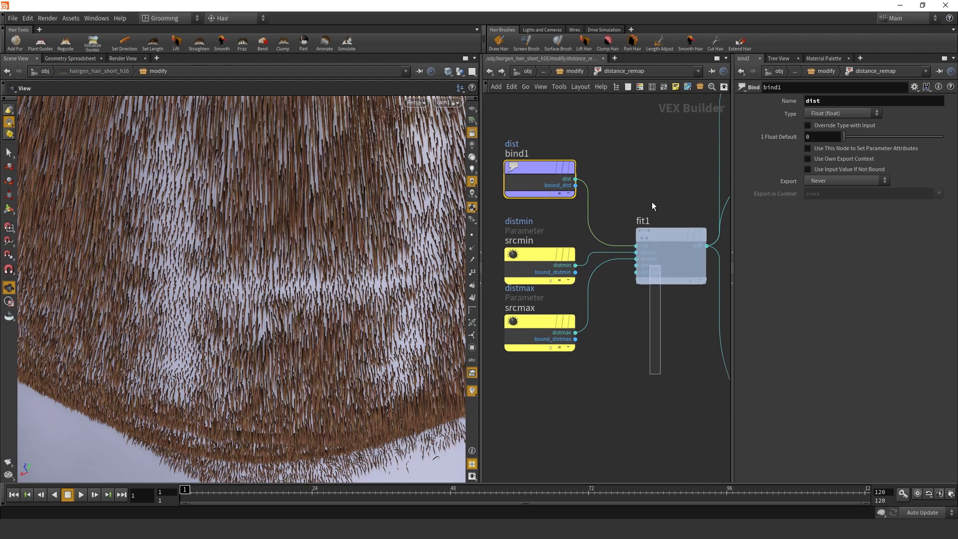
click(659, 233)
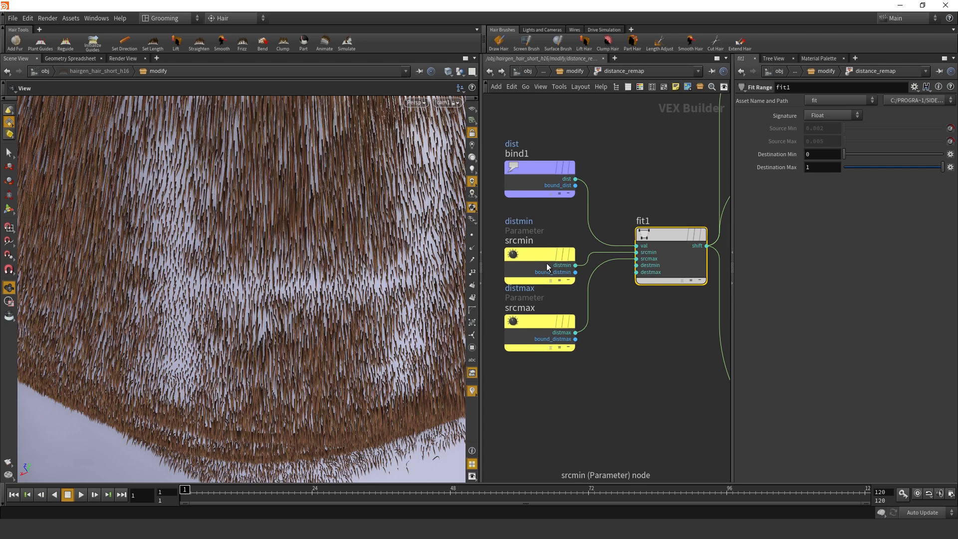
middle_drag(651, 308, 603, 300)
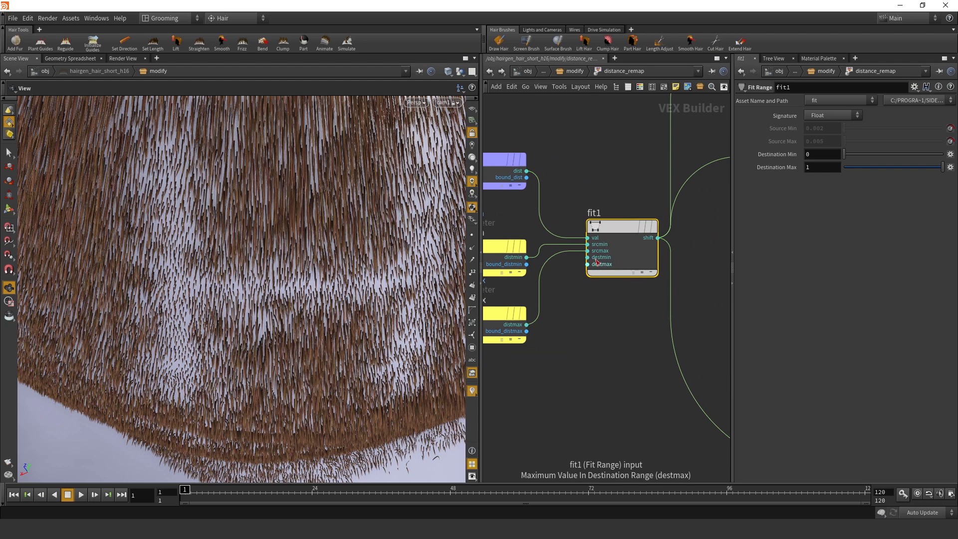
middle_drag(632, 306, 552, 311)
- Follow the fit1 output through add1 to the scalefactor export, and inspect the ramp1 parameter's settings
scroll(564, 312, down, 5)
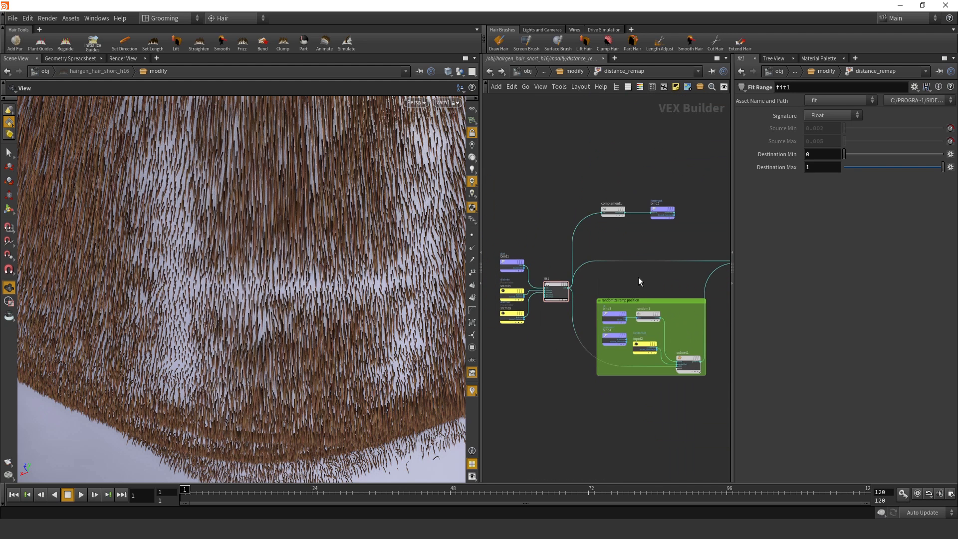
middle_drag(596, 262, 449, 264)
scroll(649, 285, up, 6)
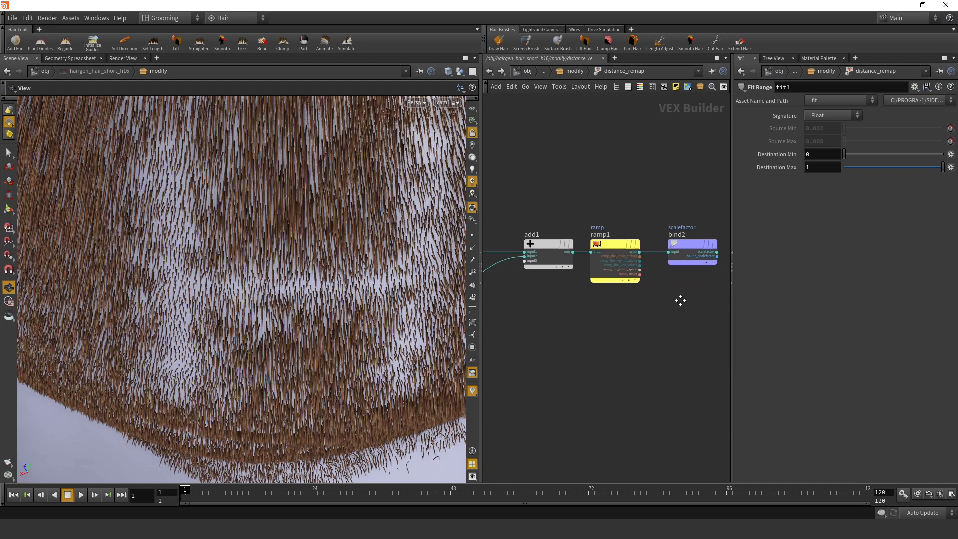
drag(586, 314, 557, 192)
middle_drag(568, 281, 482, 287)
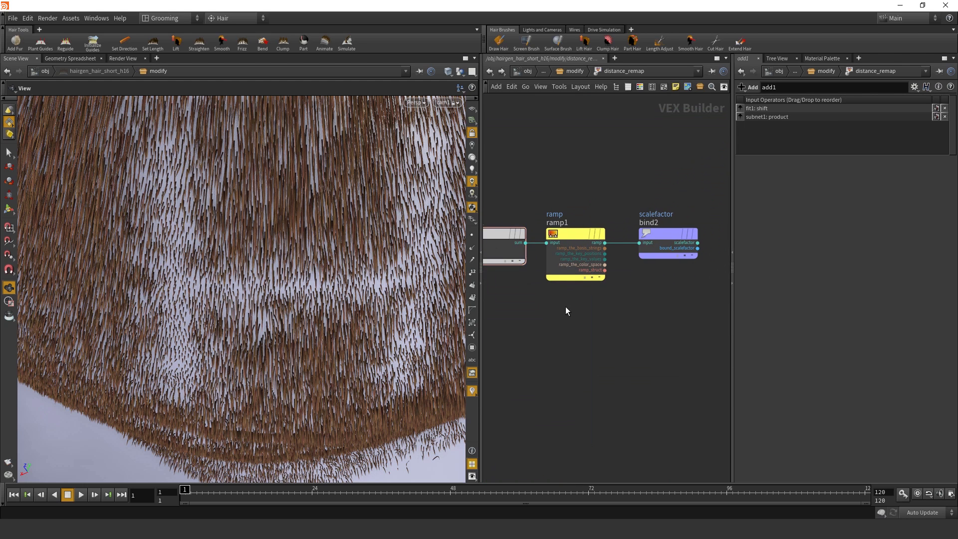
middle_drag(565, 306, 590, 325)
click(602, 249)
mouse_move(636, 247)
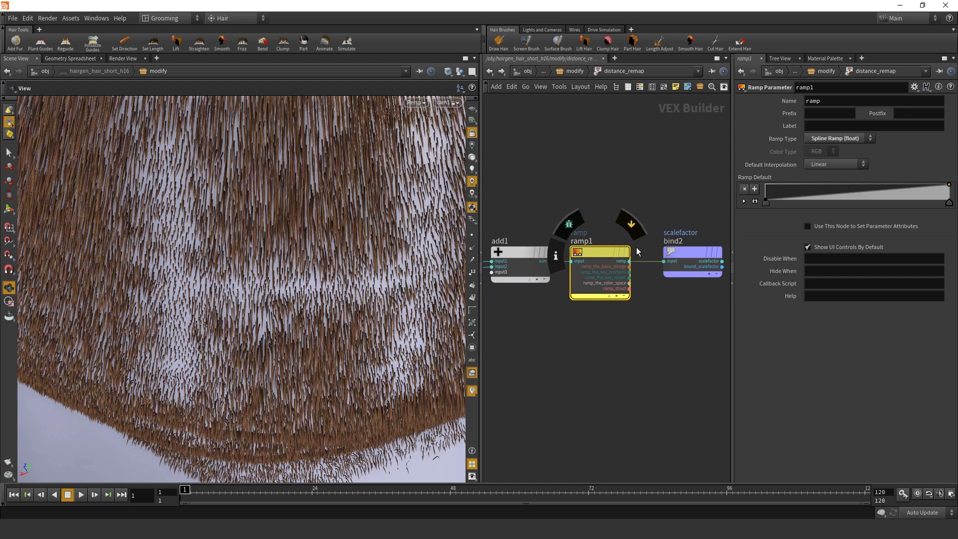
- Inspect the branch from complement1 to bind5 and the settings of the fontmask export
scroll(687, 248, down, 5)
middle_drag(550, 241, 748, 247)
middle_drag(661, 238, 604, 242)
scroll(616, 228, up, 4)
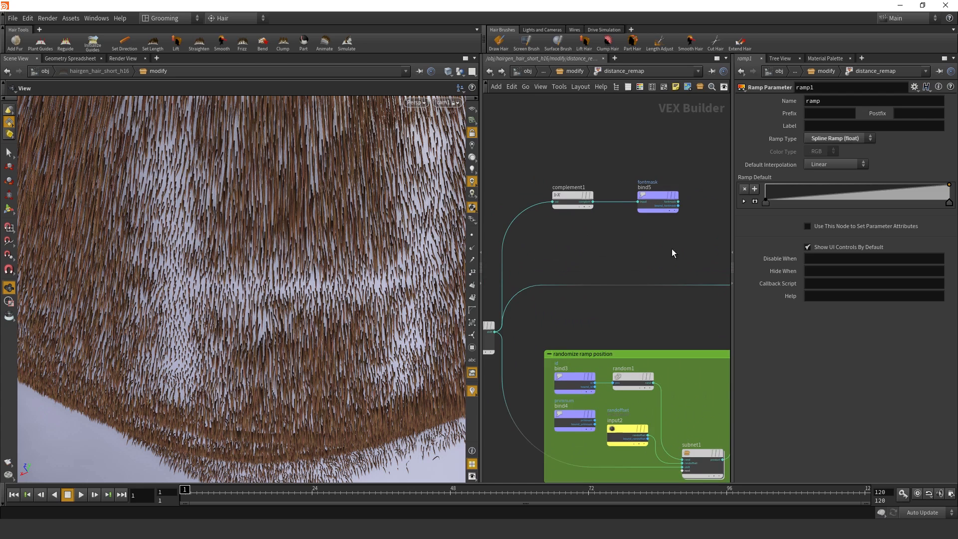
click(662, 197)
scroll(689, 184, up, 4)
scroll(689, 188, up, 2)
scroll(631, 214, down, 3)
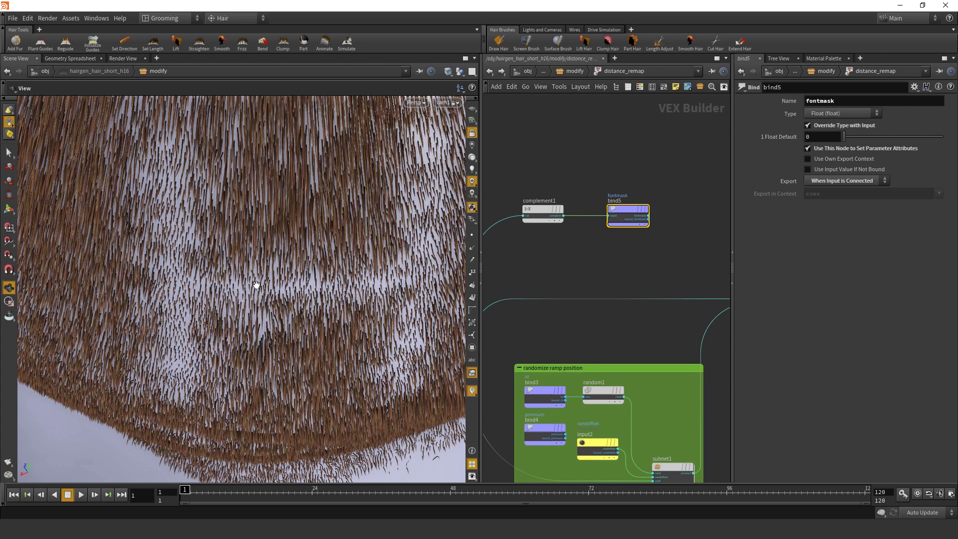
- Examine the randomize ramp position group and inspect the id bind that feeds random1
scroll(627, 262, down, 2)
middle_drag(631, 307, 637, 232)
scroll(654, 357, up, 3)
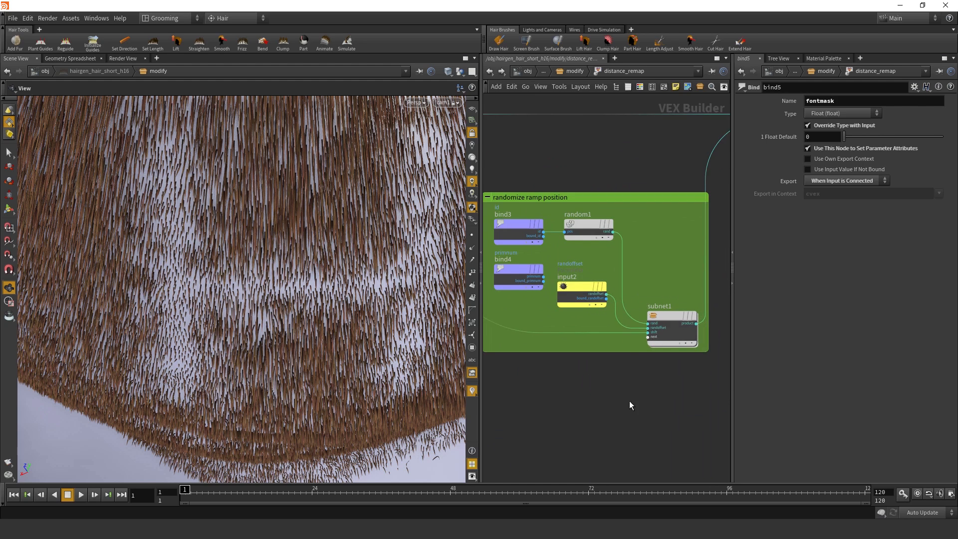
middle_drag(625, 396, 630, 356)
scroll(631, 357, down, 1)
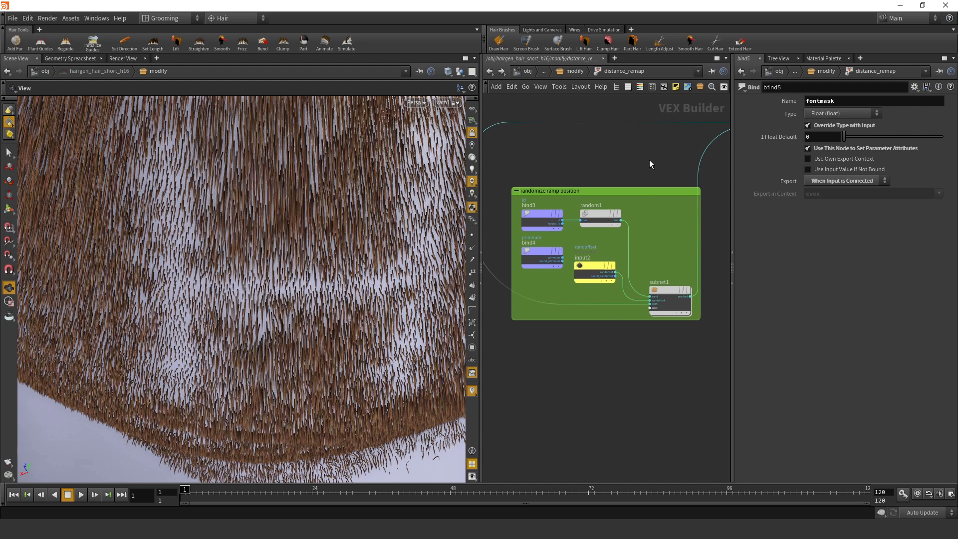
scroll(650, 237, down, 3)
middle_drag(651, 237, 652, 213)
scroll(636, 246, up, 2)
scroll(652, 214, up, 2)
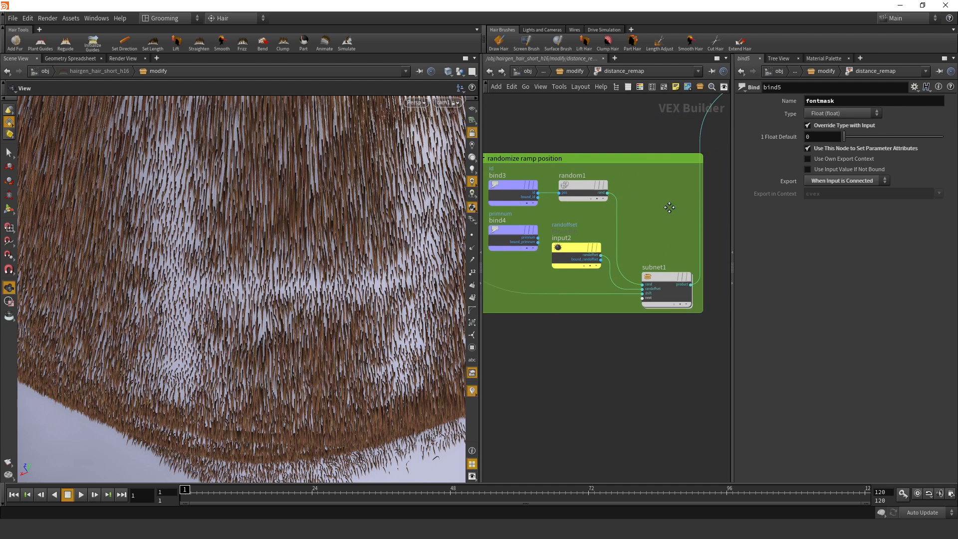
middle_drag(586, 215, 654, 214)
click(576, 190)
mouse_move(576, 190)
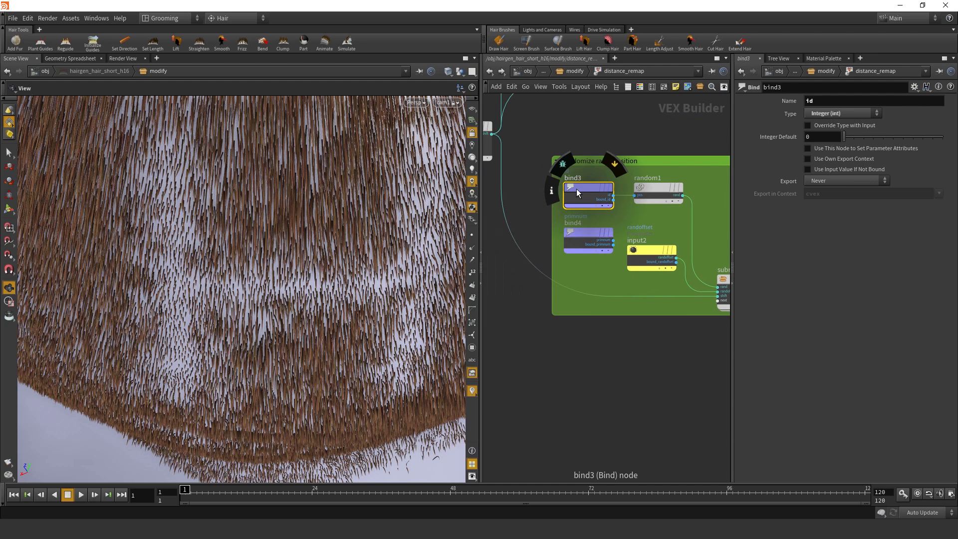
- Return to the modify network and view the node info of the HAIRS input for its primitive attributes
key(u)
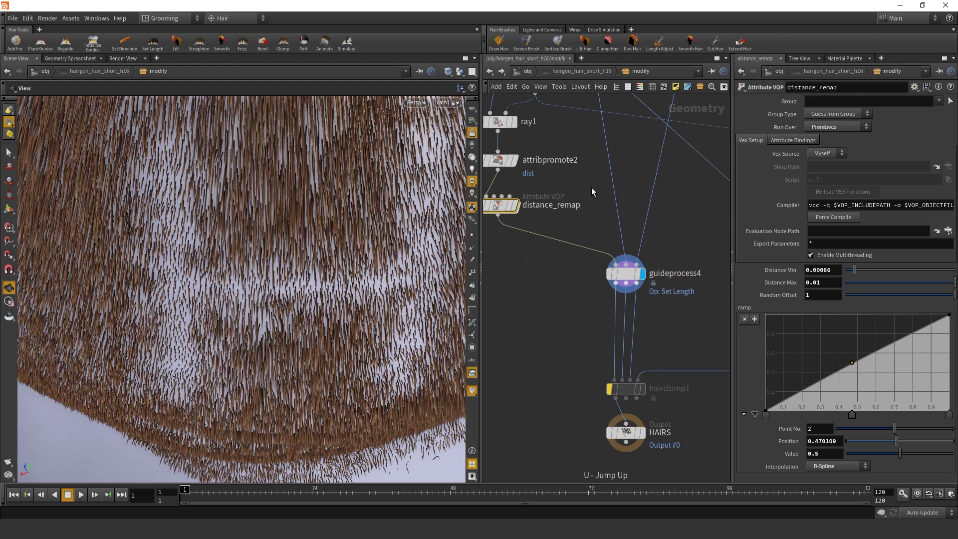
scroll(592, 190, down, 2)
middle_drag(578, 280, 579, 378)
scroll(573, 314, down, 1)
scroll(554, 274, up, 1)
middle_click(540, 208)
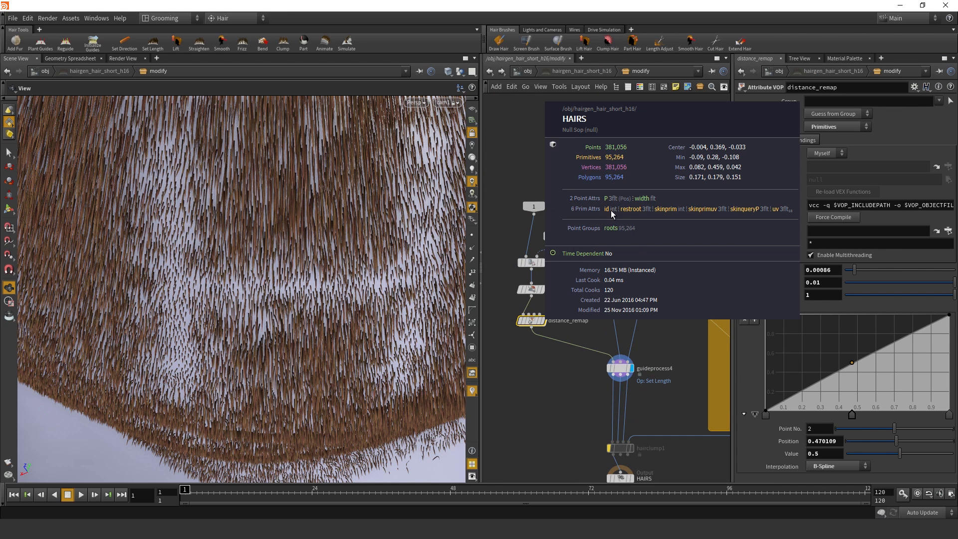
- Revisit the randomize ramp position nodes in distance_remap, and return to the modify network to toggle guideprocess4's bypass on and off
key(i)
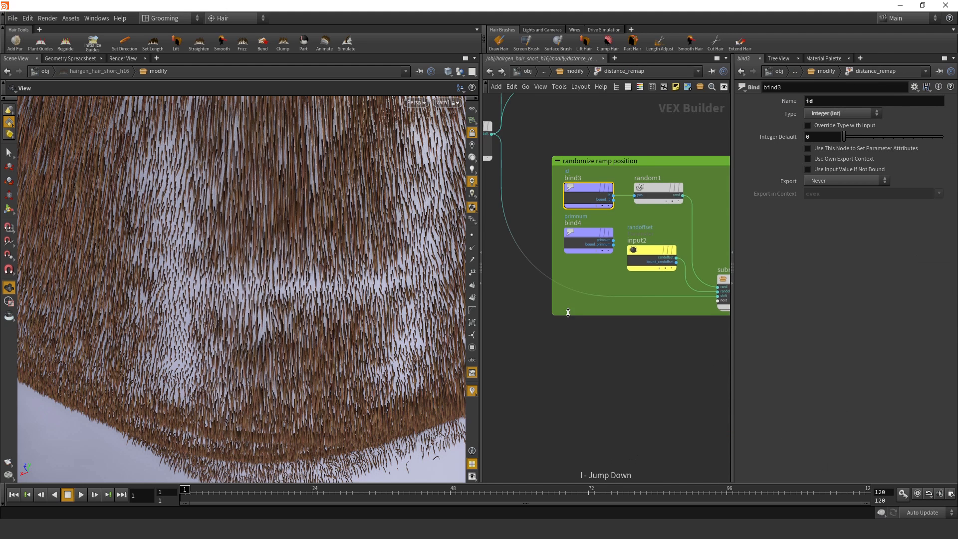
click(612, 248)
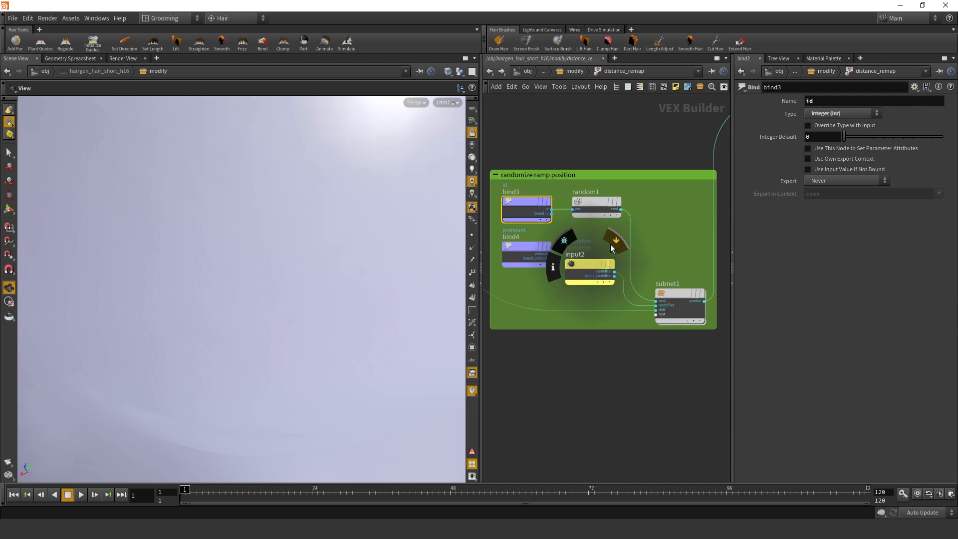
key(u)
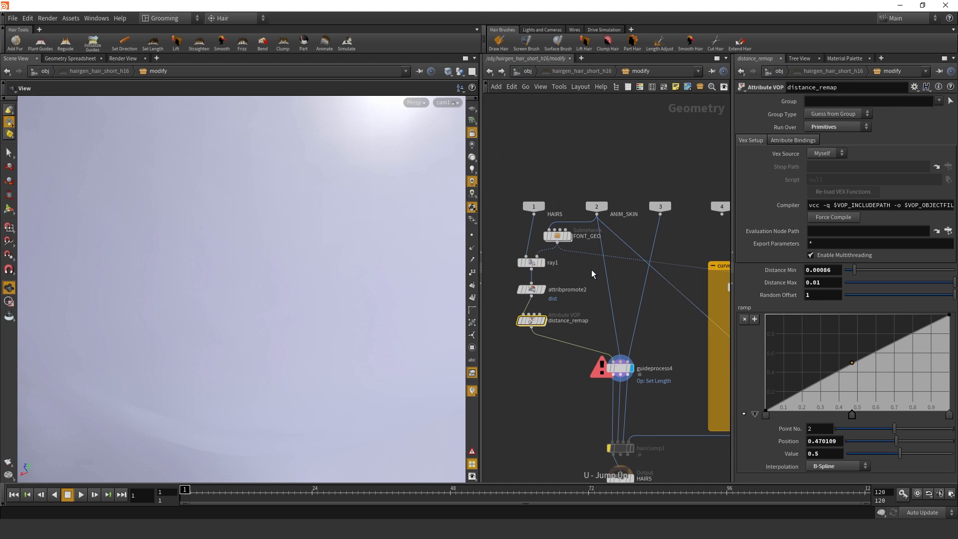
click(610, 369)
click(609, 368)
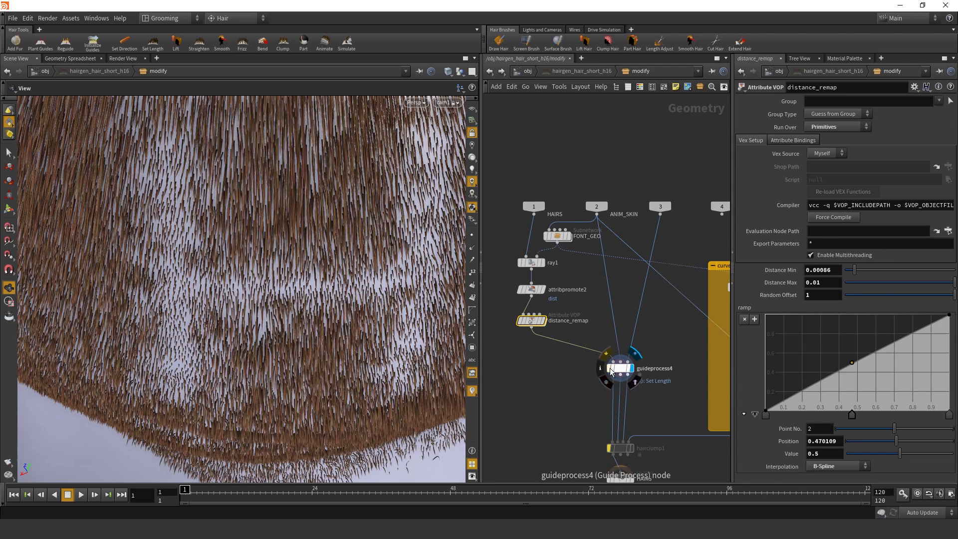
- Go up to the object level, enable Limit To Bounding Box on hairgen_hair_short_h16, and view the restricted hair patch
key(u)
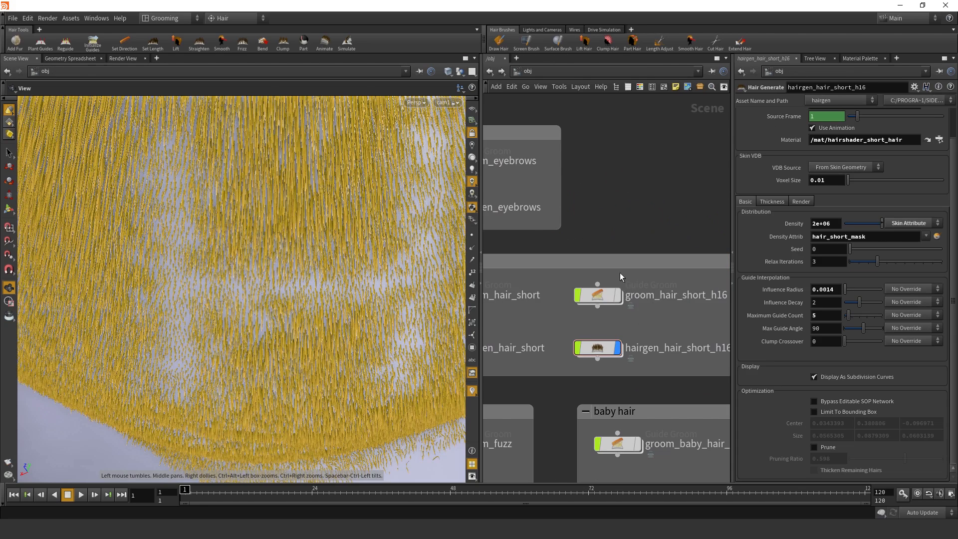
scroll(626, 217, down, 3)
right_drag(300, 283, 280, 289)
drag(280, 288, 275, 221)
right_drag(275, 210, 345, 227)
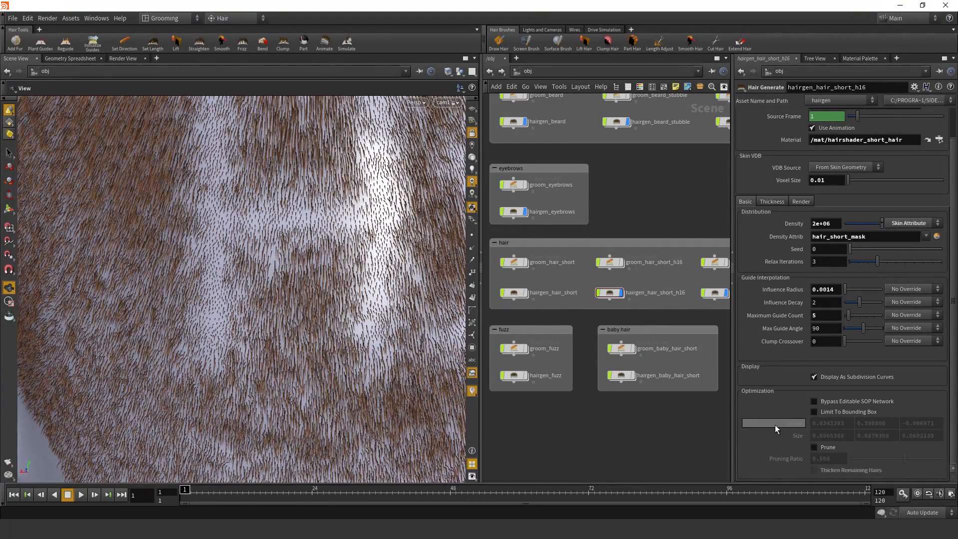
click(815, 412)
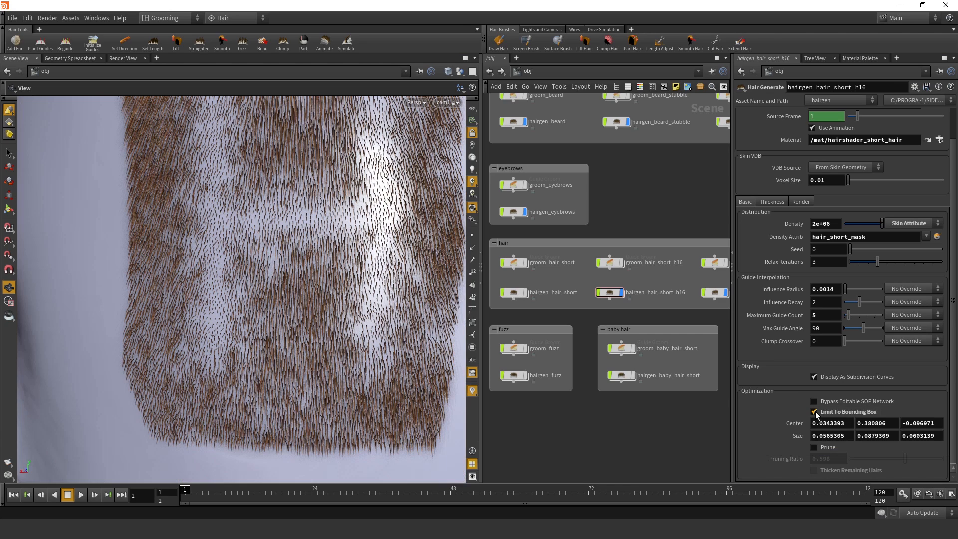
right_drag(132, 296, 204, 286)
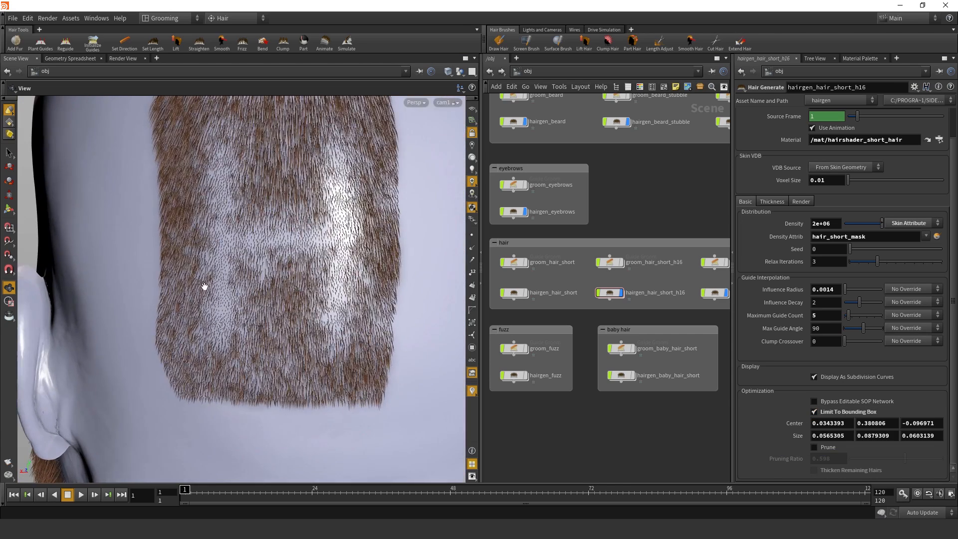
drag(300, 240, 320, 241)
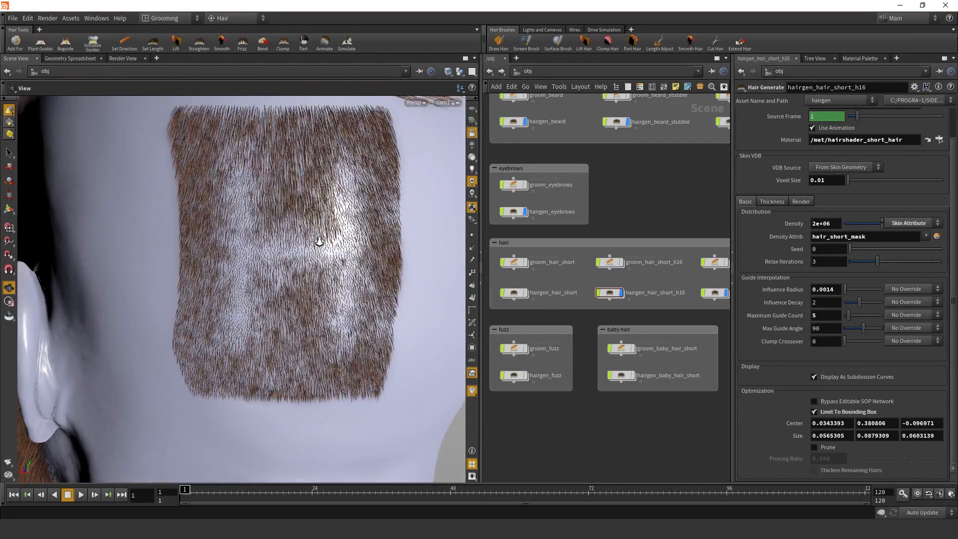
right_drag(319, 241, 360, 217)
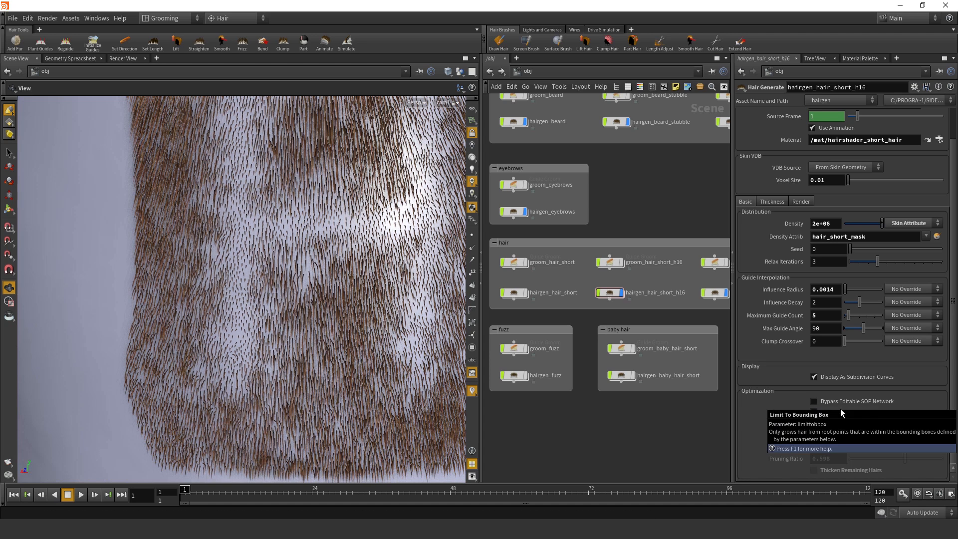
- Try Prune on hairgen_hair_short_h16, view the hair up close, and toggle the option back off
click(842, 413)
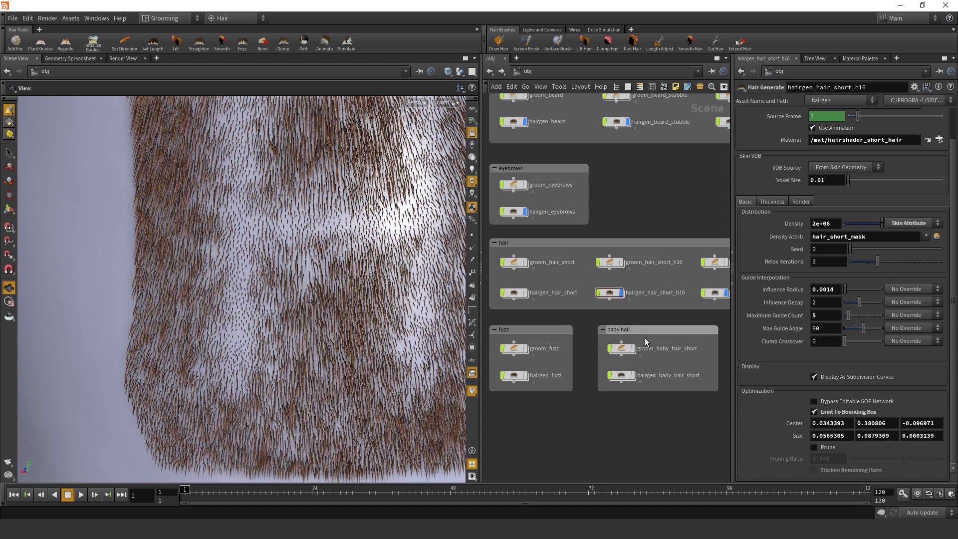
click(609, 292)
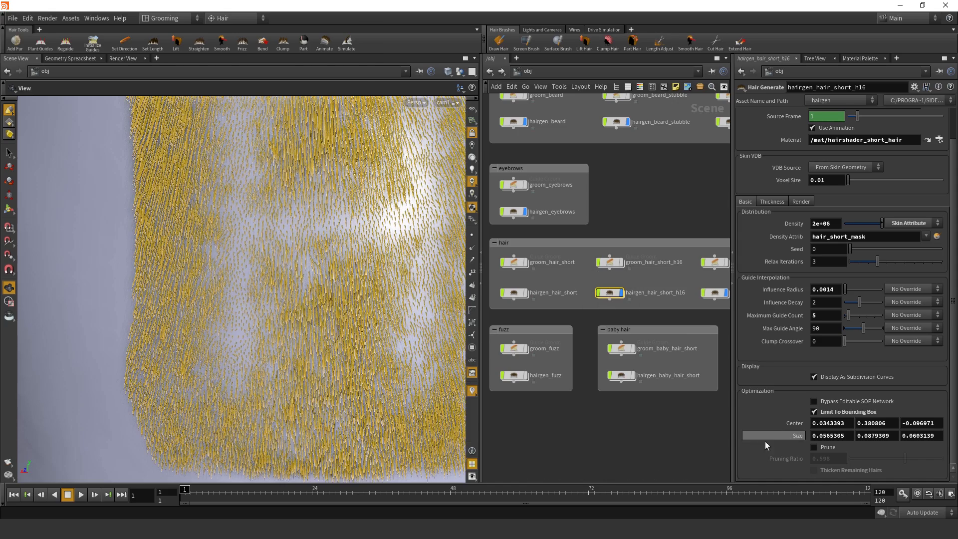
click(828, 449)
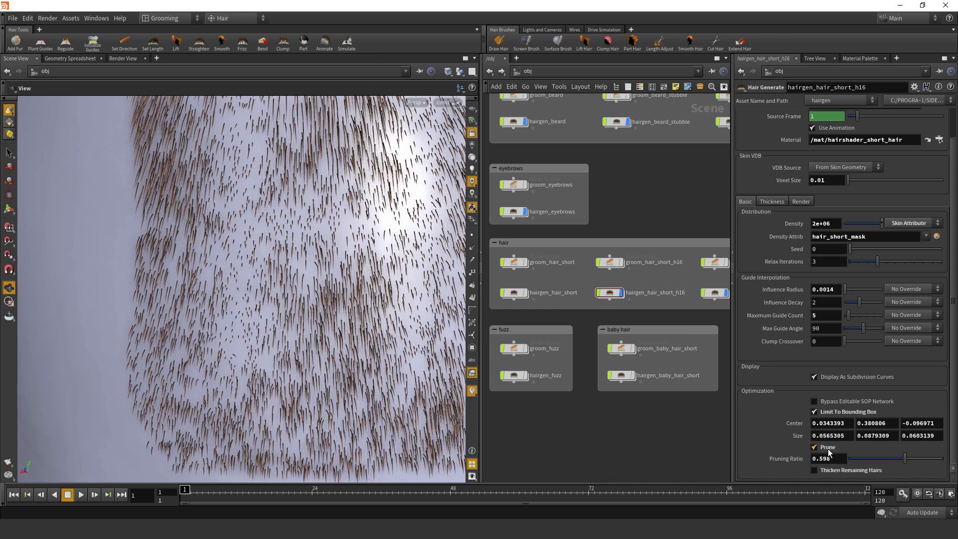
scroll(267, 307, up, 5)
right_drag(389, 286, 361, 298)
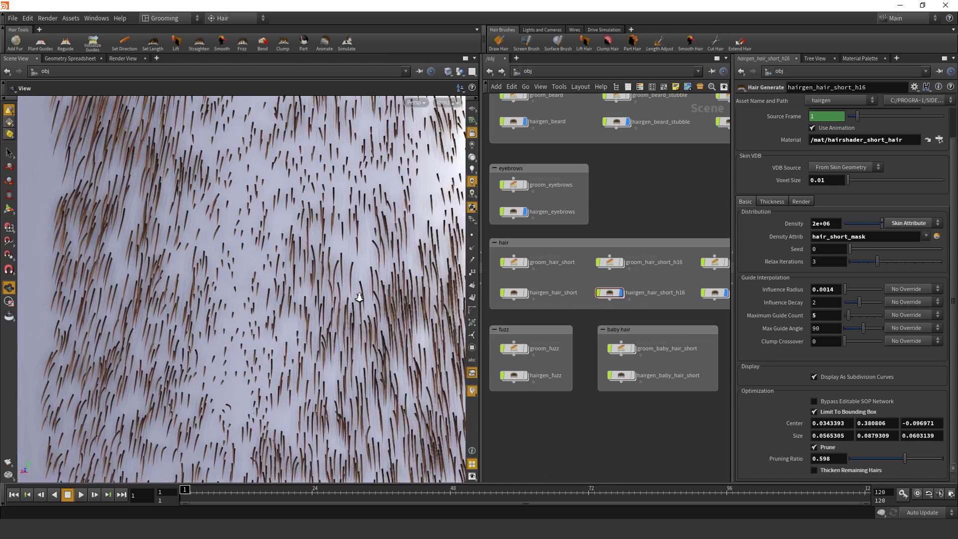
click(828, 449)
click(828, 449)
click(829, 448)
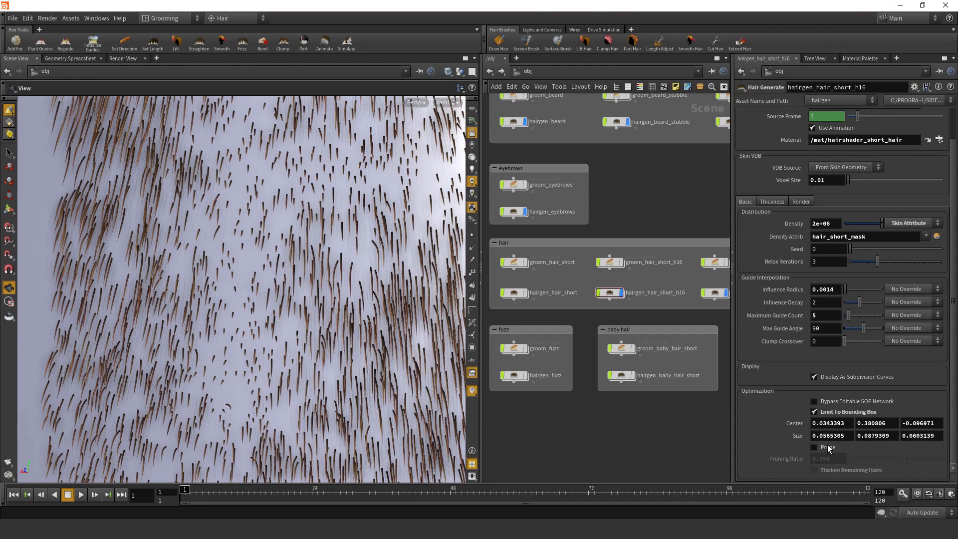
- Toggle Prune on and off on hairgen_hair_short_h16, and disable Limit To Bounding Box
click(828, 448)
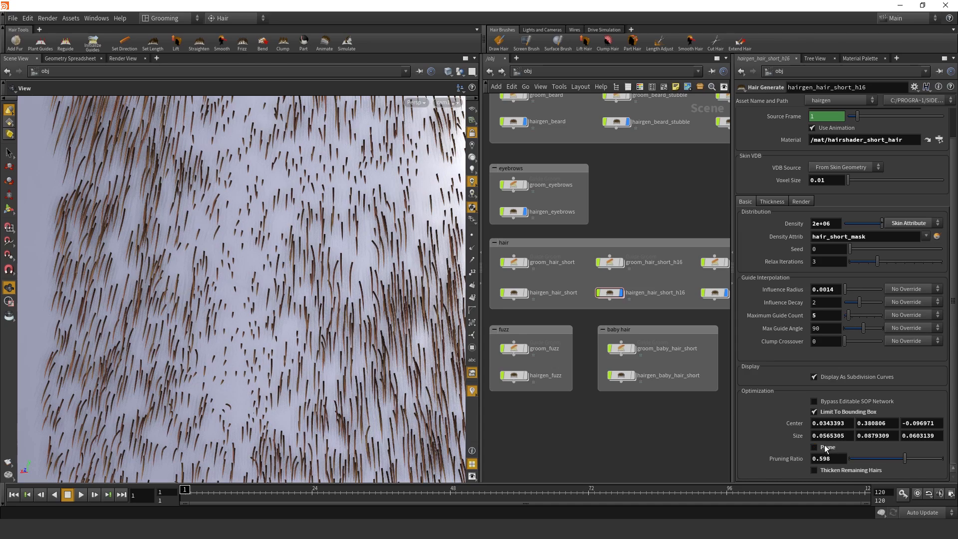
click(827, 448)
click(834, 413)
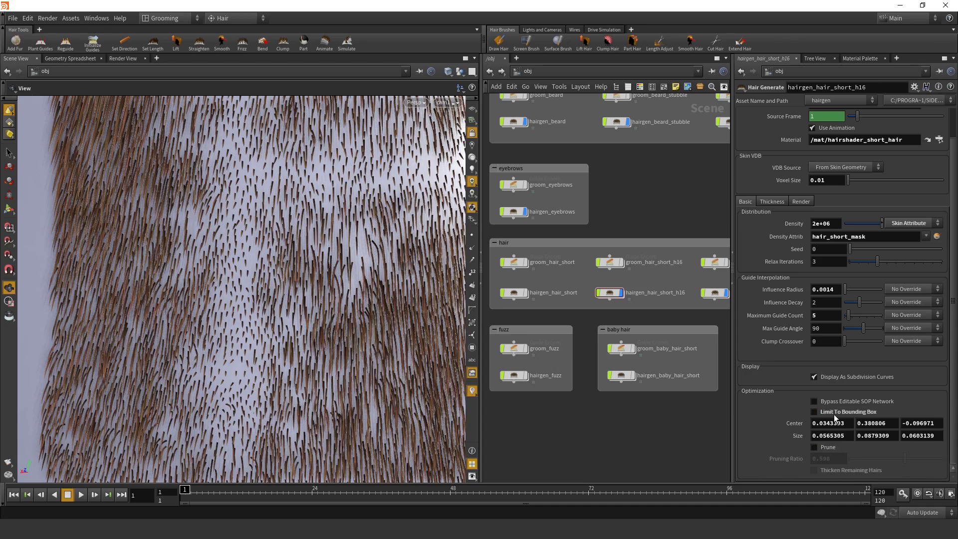
- Set quickmark 3 at distance_remap's randomize ramp position nodes and quickmark 1 at the object level, and jump back to quickmark 3
click(614, 297)
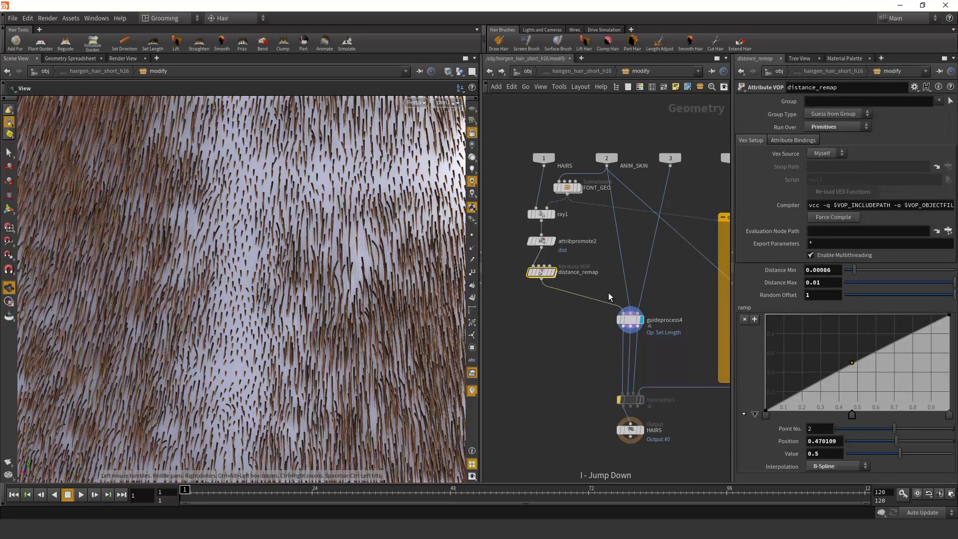
key(i)
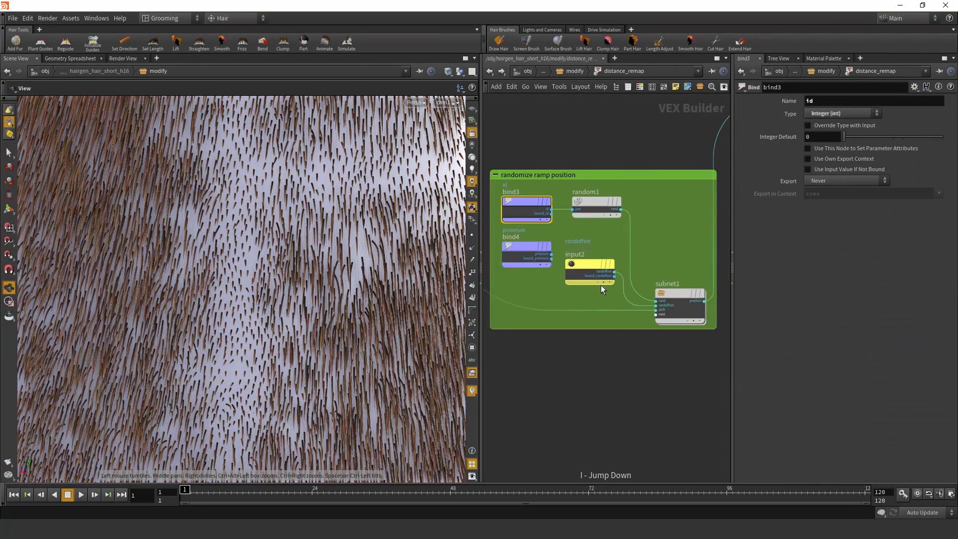
key(ctrl+3)
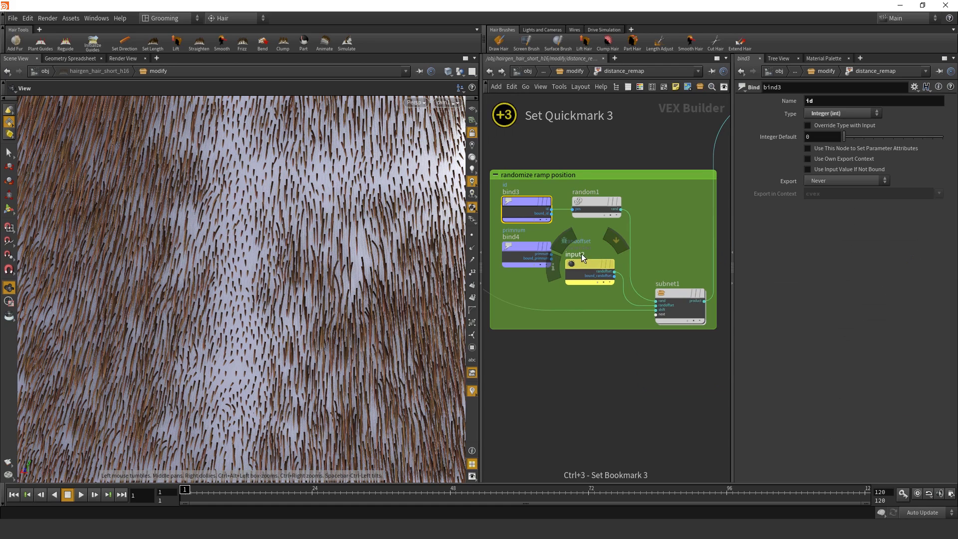
middle_drag(532, 301, 548, 316)
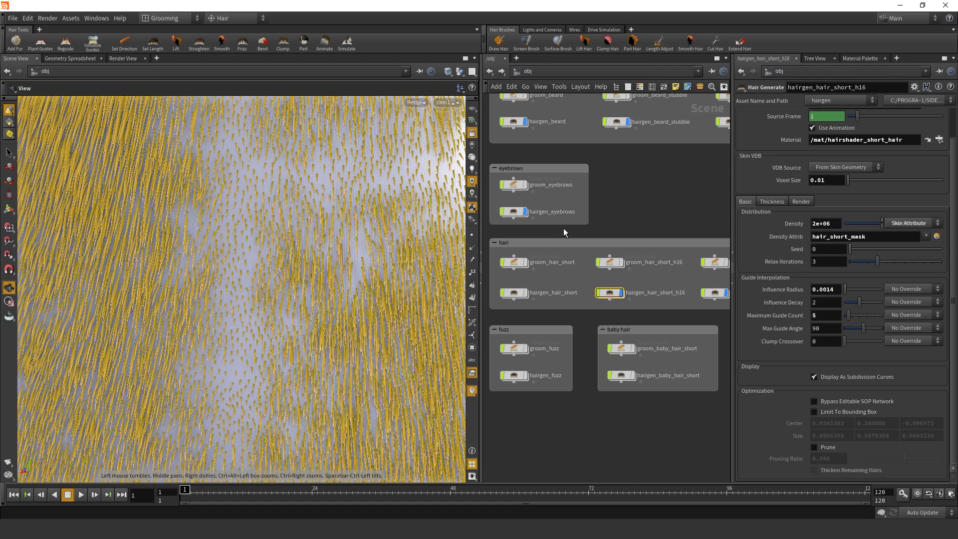
key(ctrl+1)
key(3)
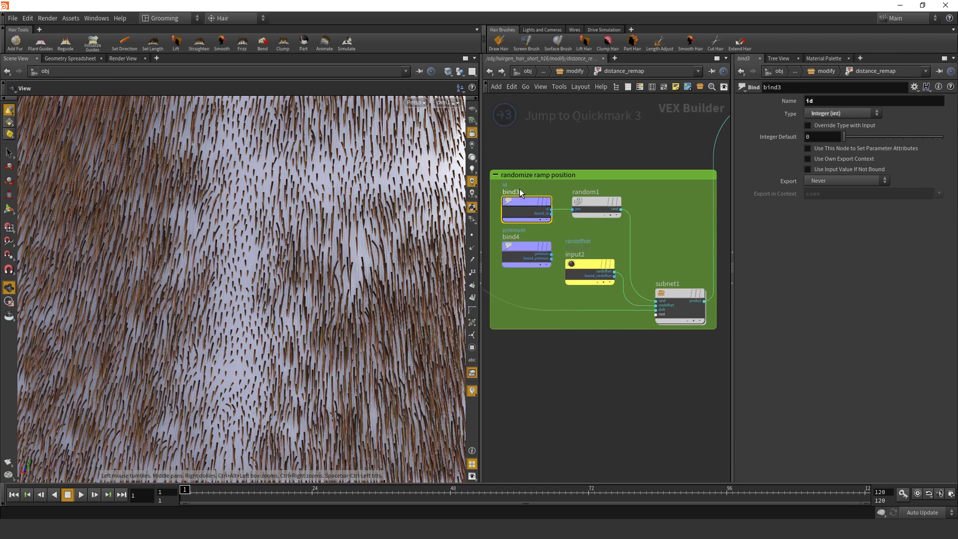
- Try feeding random1 with bind4's primnum output instead of bind3's id, and return to the object level
click(552, 209)
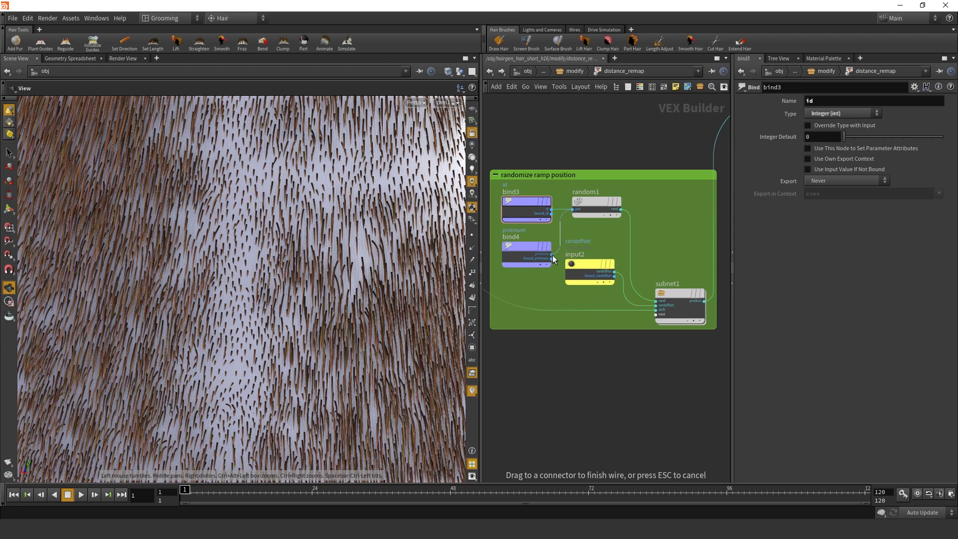
click(553, 255)
key(1)
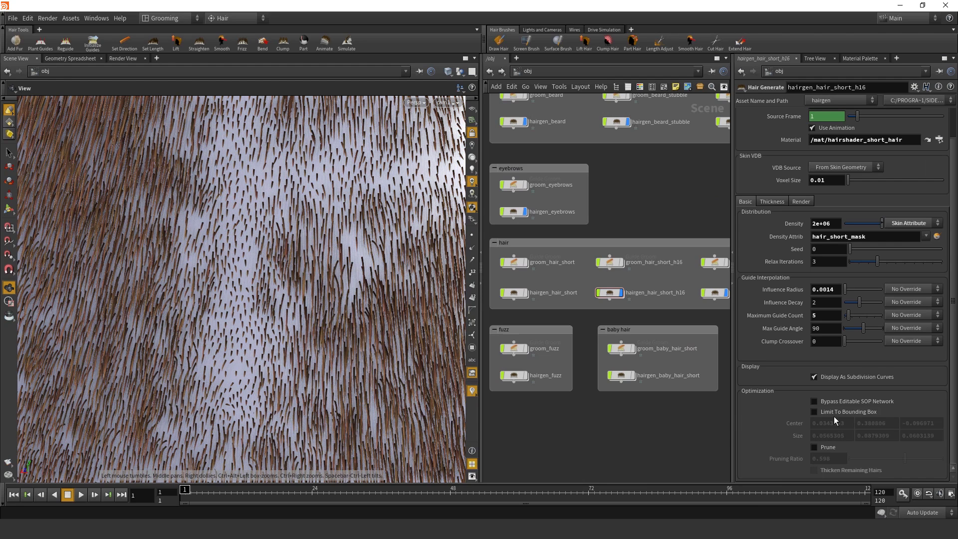
- Enable Limit To Bounding Box on hairgen_hair_short_h16, and toggle Prune several times to compare hair lengths, leaving it on
click(834, 412)
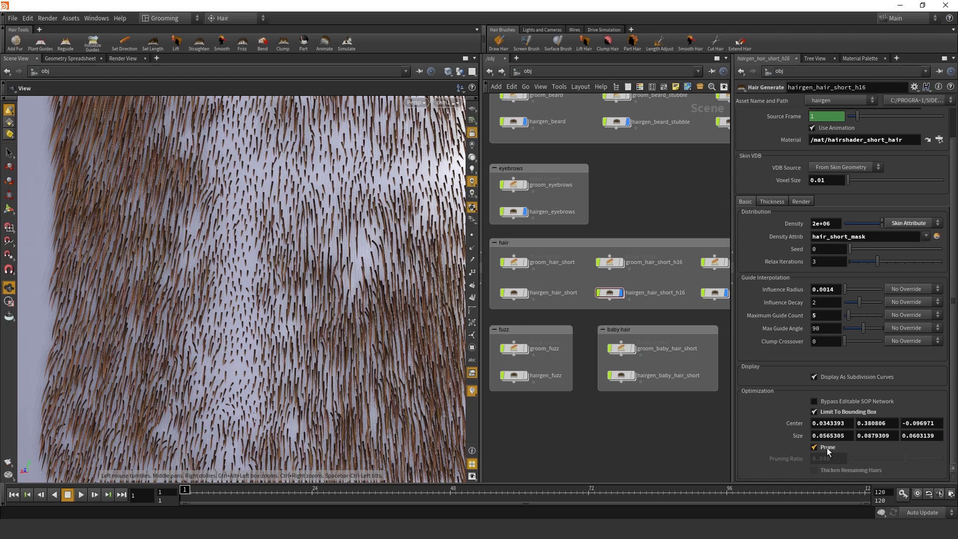
click(827, 451)
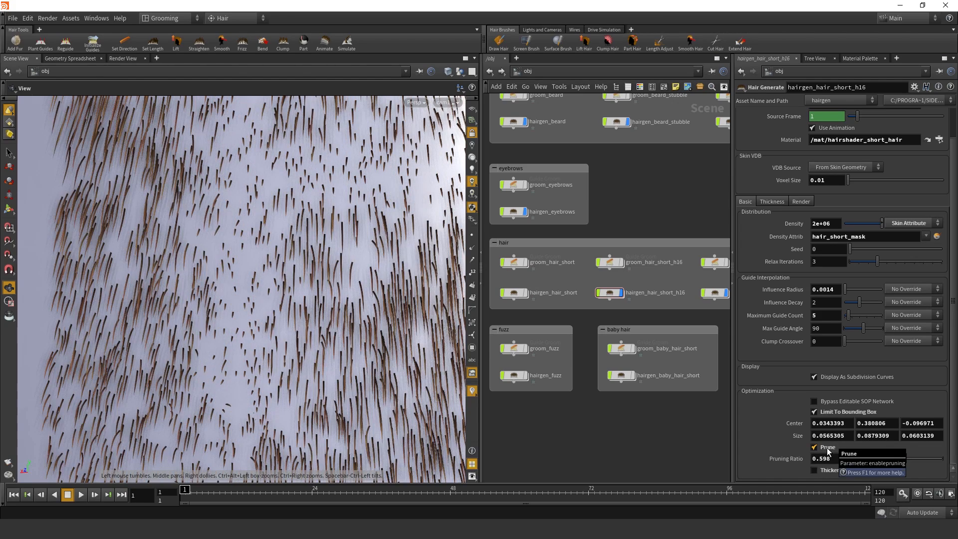
click(827, 451)
click(826, 451)
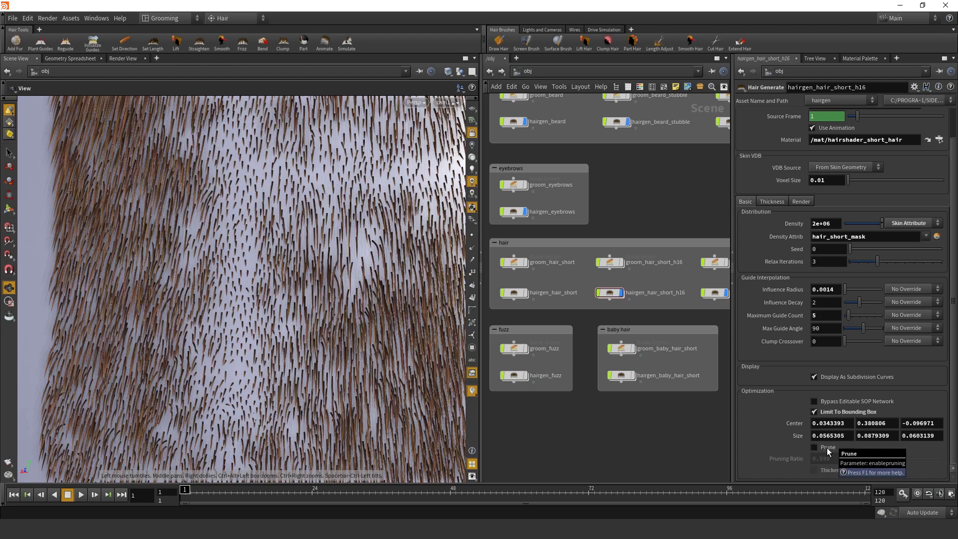
click(827, 450)
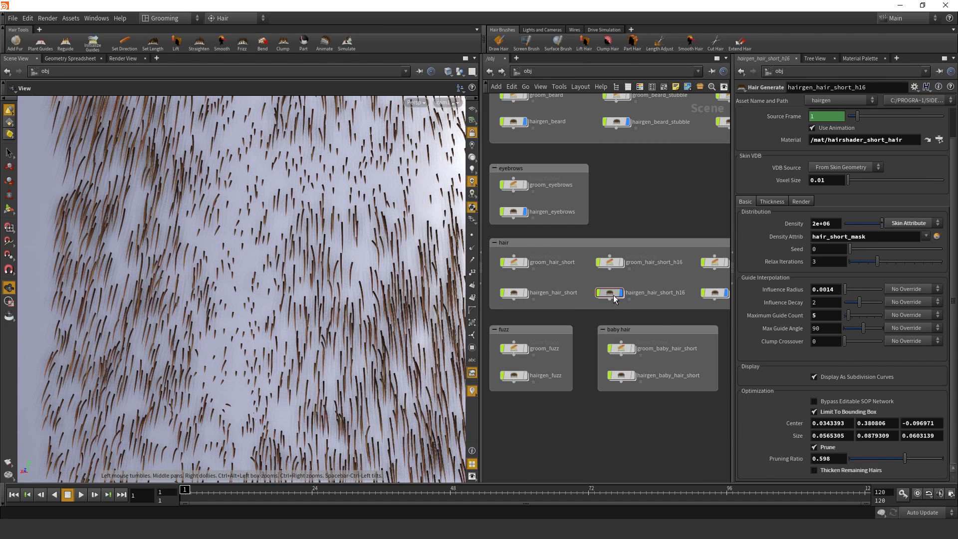
- Jump back to the randomize ramp position nodes in distance_remap and reconnect bind3's id output to random1
key(3)
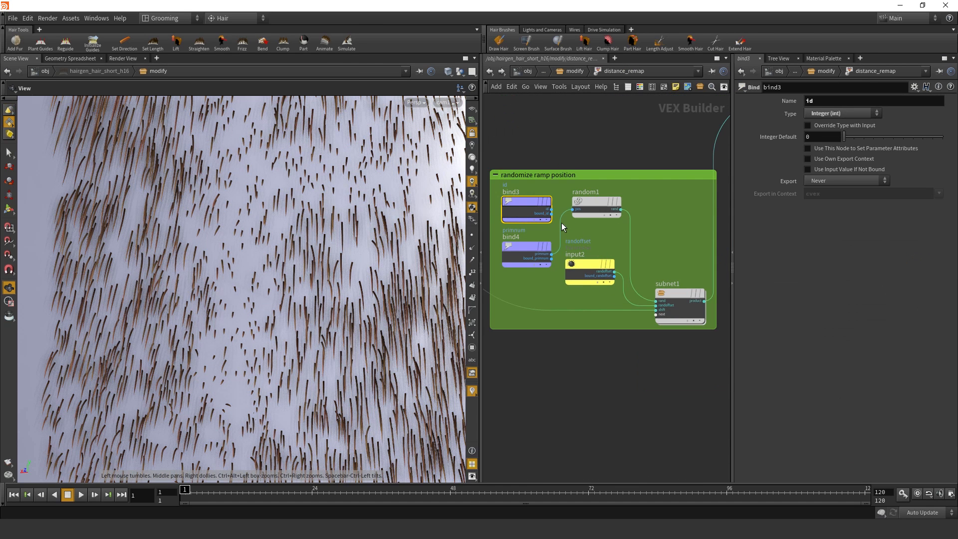
drag(551, 209, 573, 209)
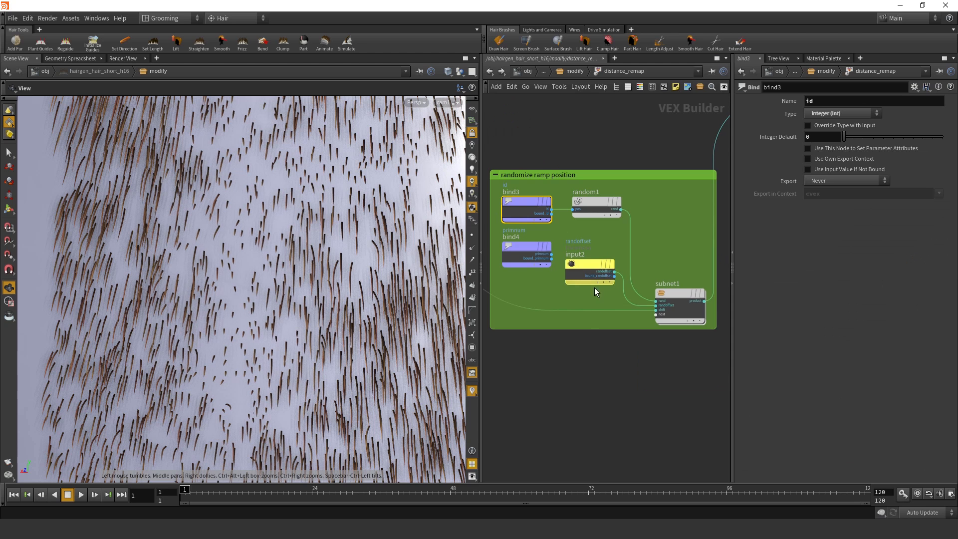
scroll(589, 283, down, 3)
middle_drag(618, 253, 579, 250)
scroll(579, 265, down, 4)
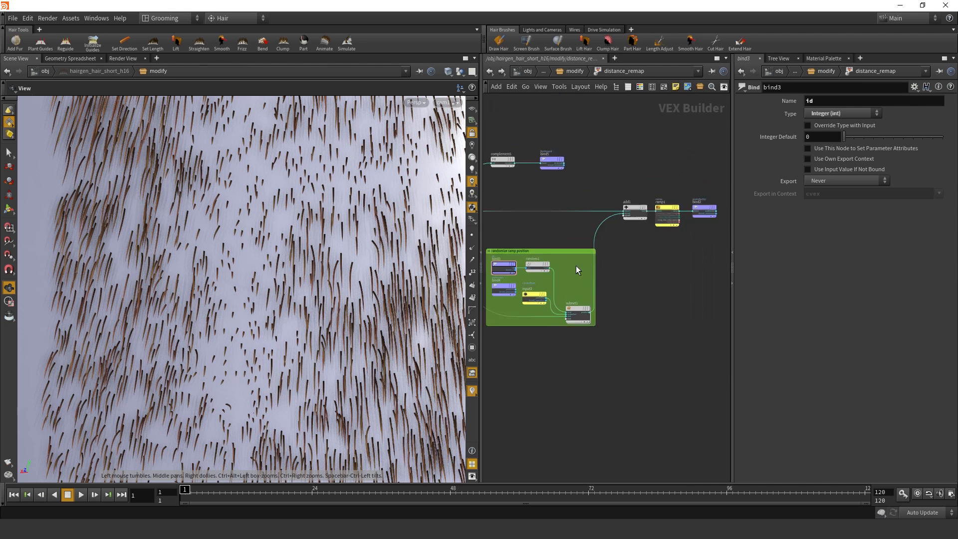
- Go up to the modify network, select guideprocess4, and view the whole hair patch on the back of the head
key(u)
scroll(571, 289, down, 2)
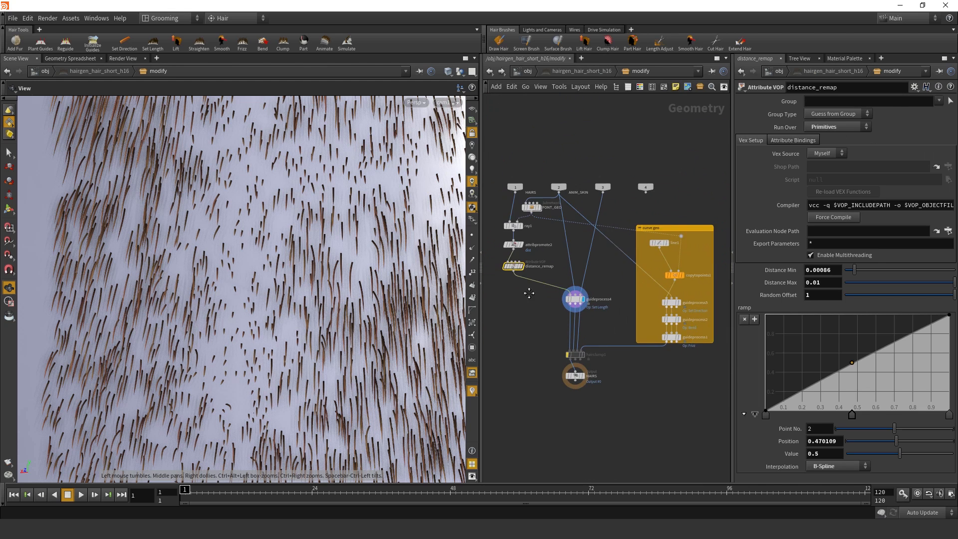
scroll(555, 286, up, 5)
click(582, 289)
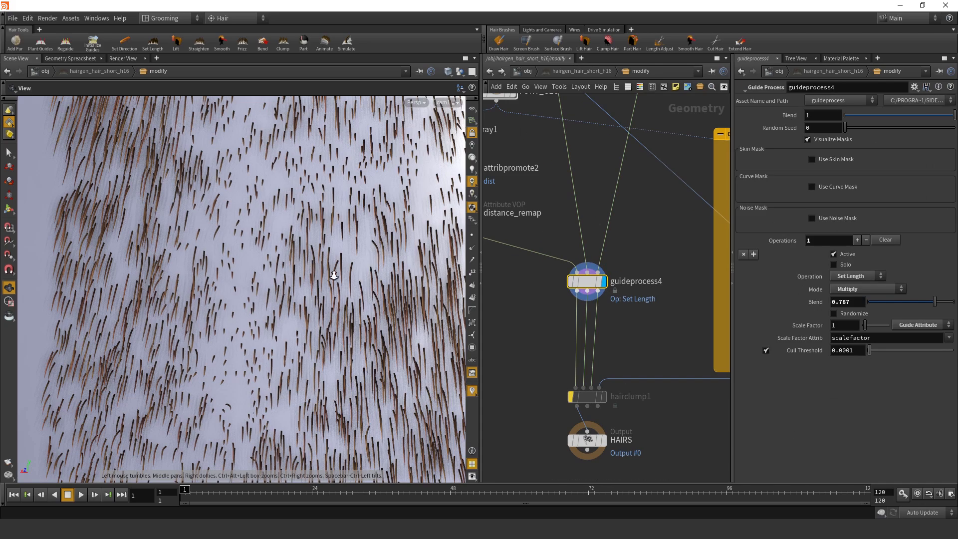
right_drag(333, 272, 192, 294)
drag(193, 295, 311, 282)
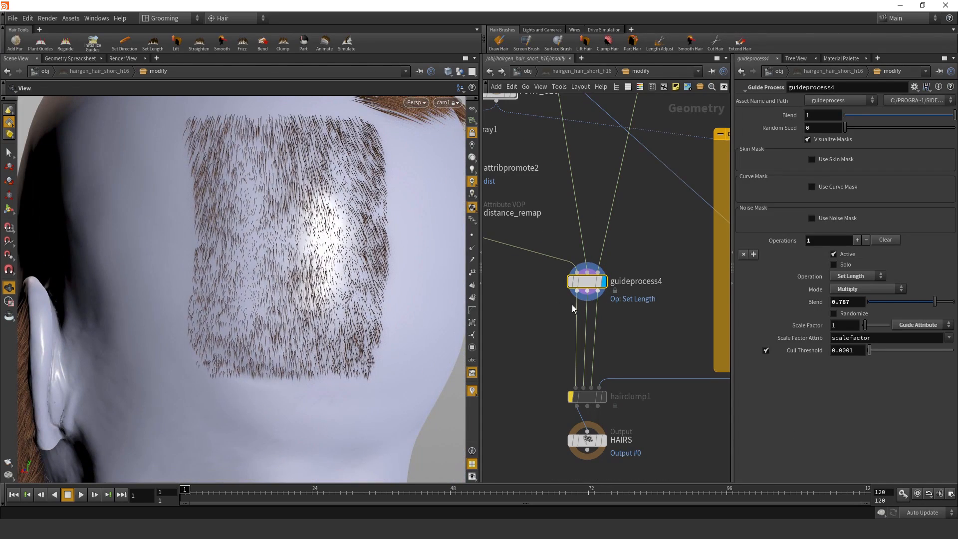
- Go up to the object level, turn off Prune on hairgen_hair_short_h16, and re-enable Limit To Bounding Box
key(u)
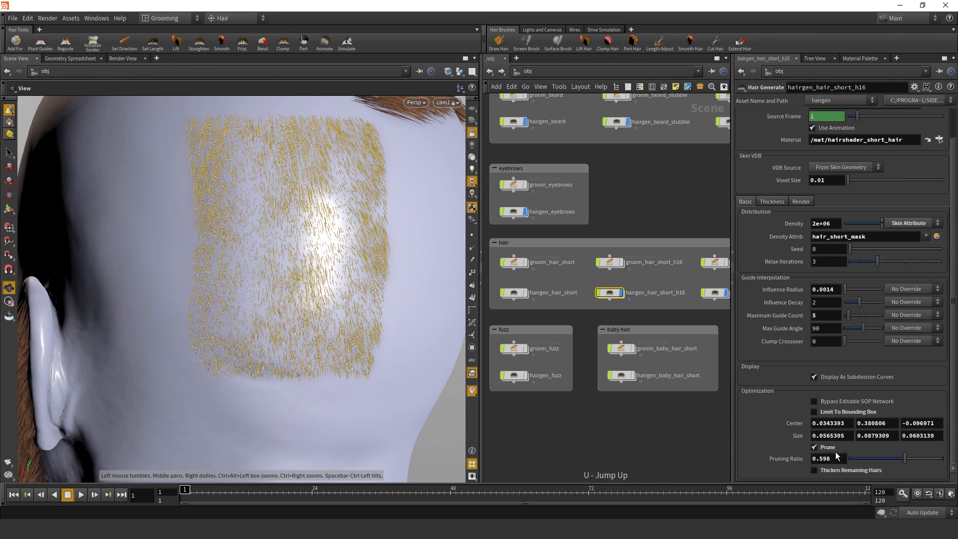
click(815, 448)
click(815, 411)
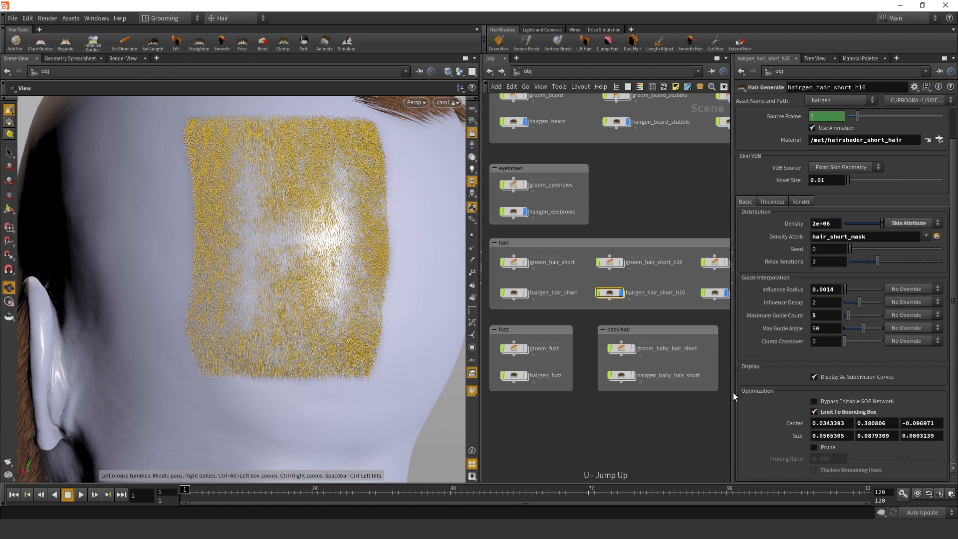
- Dive back into the modify network and set the Set Length operation's Blend on guideprocess4 to 0.8
key(i)
scroll(603, 268, up, 2)
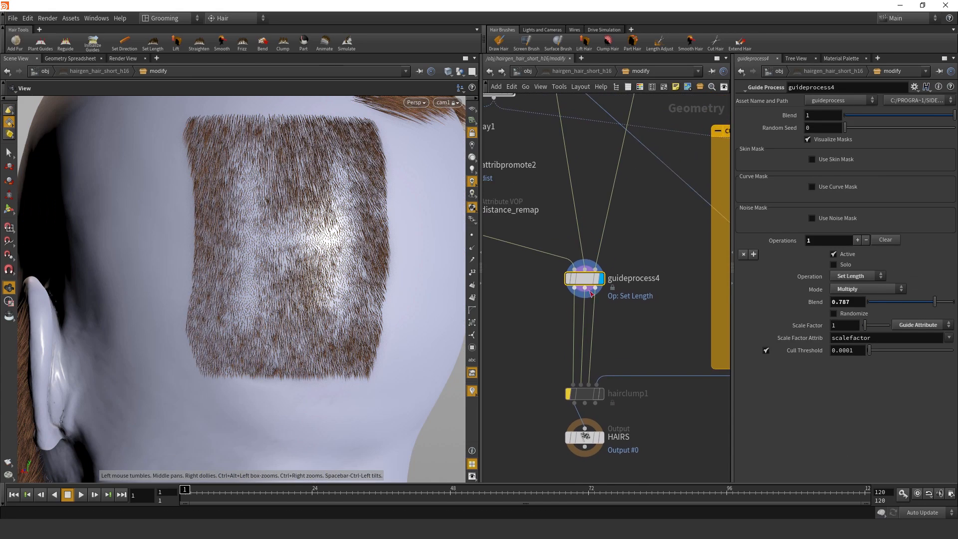
scroll(331, 239, up, 3)
scroll(330, 239, down, 4)
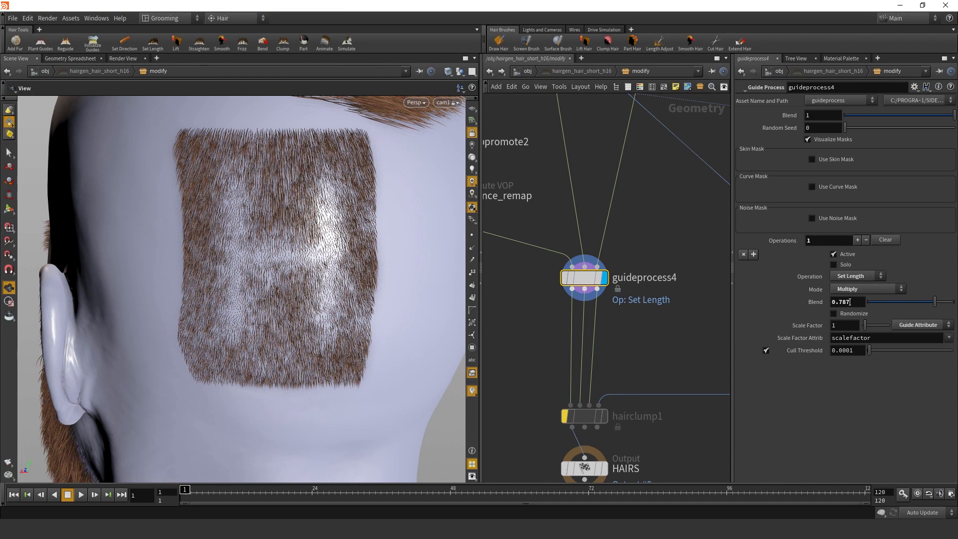
scroll(278, 223, up, 3)
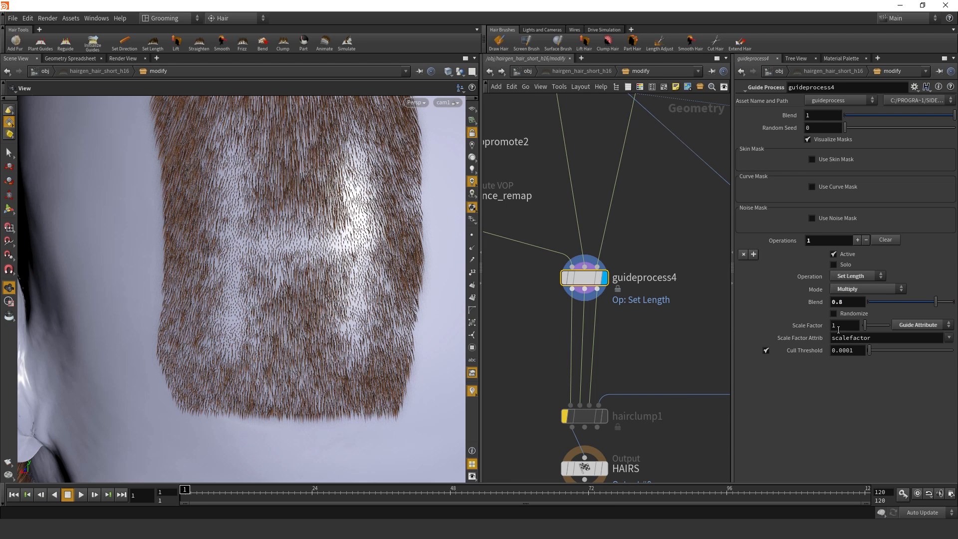
scroll(572, 271, down, 4)
- Bypass guideprocess4 to view the hair patch without its Set Length operation
click(571, 268)
click(571, 269)
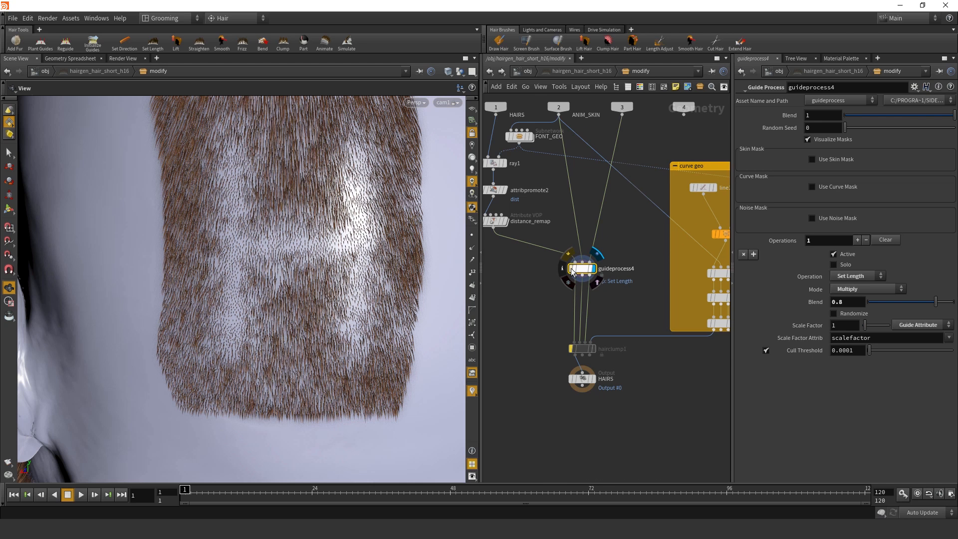
click(571, 269)
scroll(574, 371, up, 2)
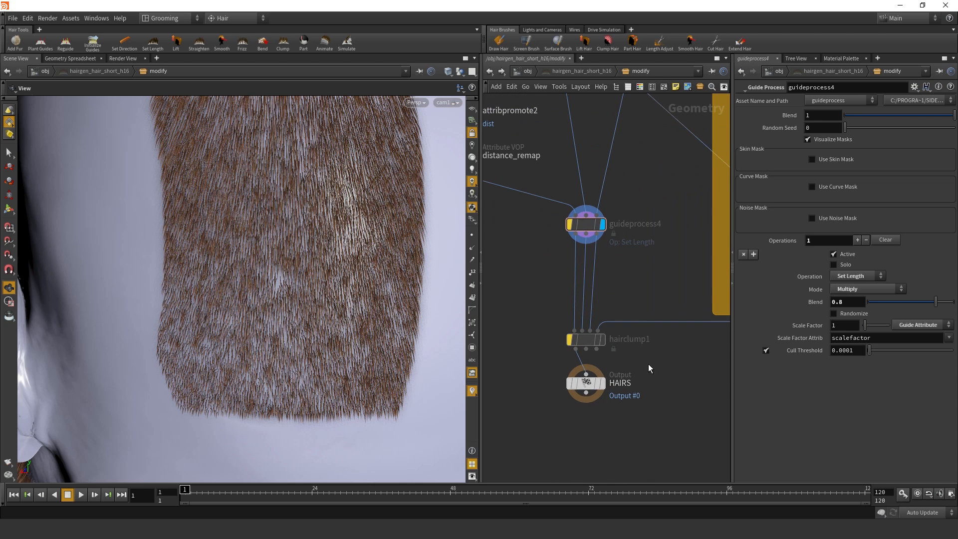
- Activate hairclump1, display the HAIRS output, and view the clumped hair patch from several angles
scroll(560, 385, down, 3)
middle_drag(650, 368, 565, 328)
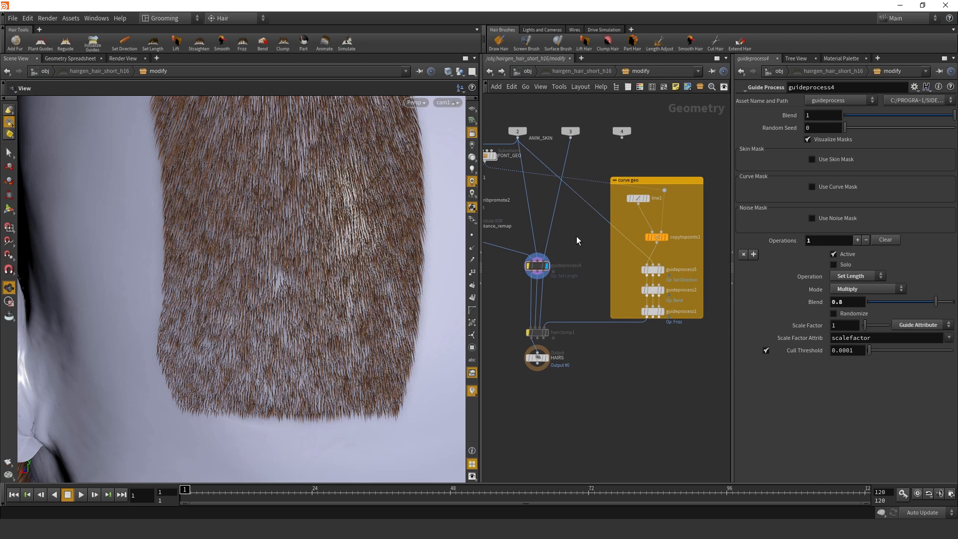
scroll(568, 339, up, 2)
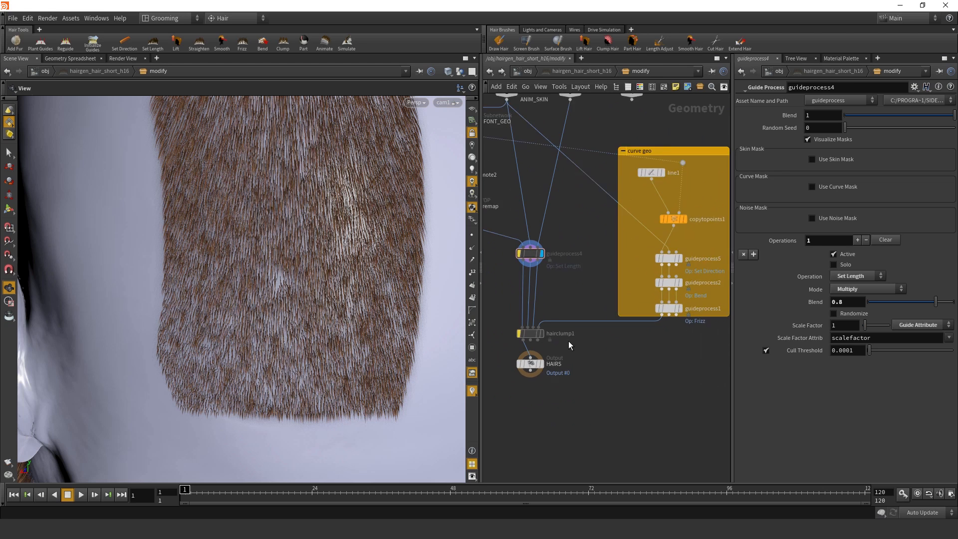
click(535, 369)
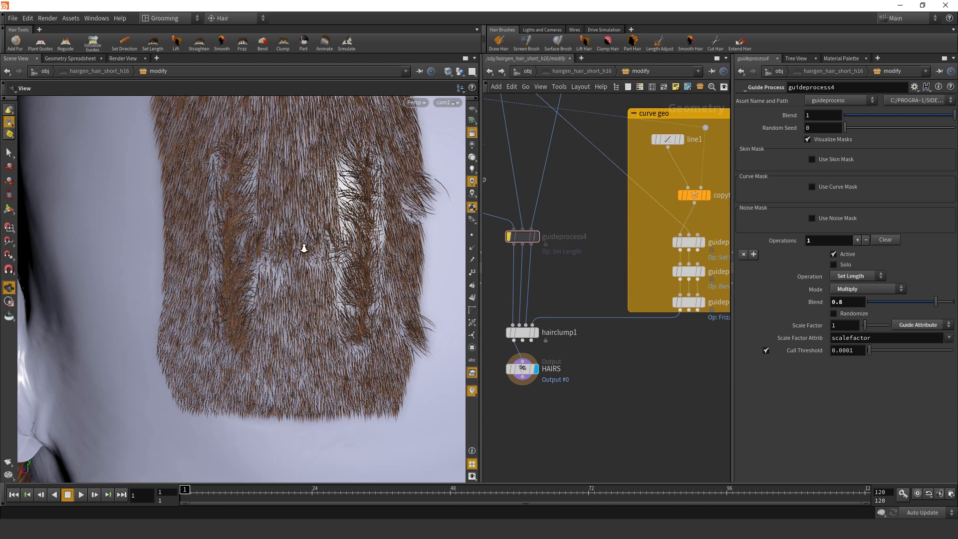
right_drag(304, 249, 285, 269)
drag(285, 270, 308, 265)
middle_drag(321, 252, 295, 239)
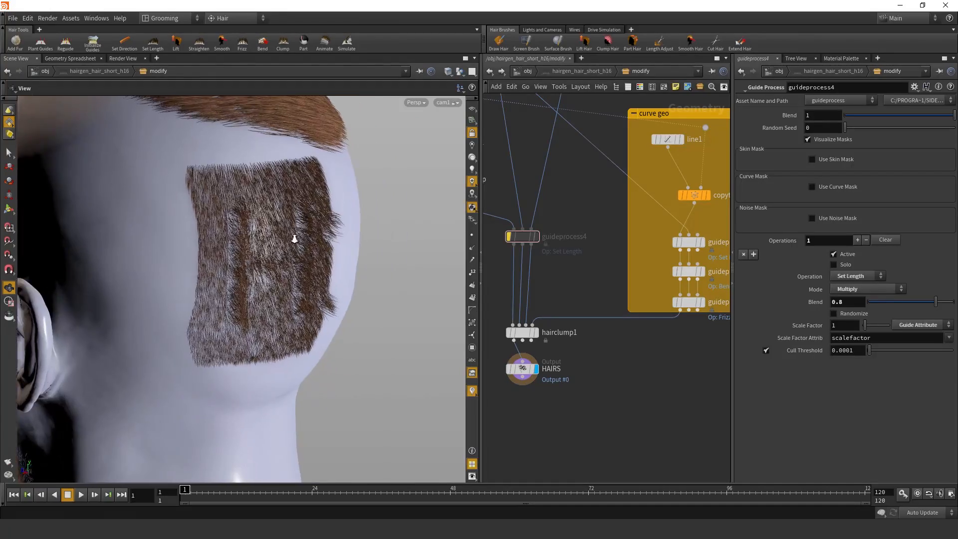
right_drag(294, 239, 297, 222)
drag(298, 221, 249, 216)
right_drag(260, 219, 252, 234)
- Go up to the object level and enable Bypass Editable SOP Network on hairgen_hair_short_h16
key(u)
key(u)
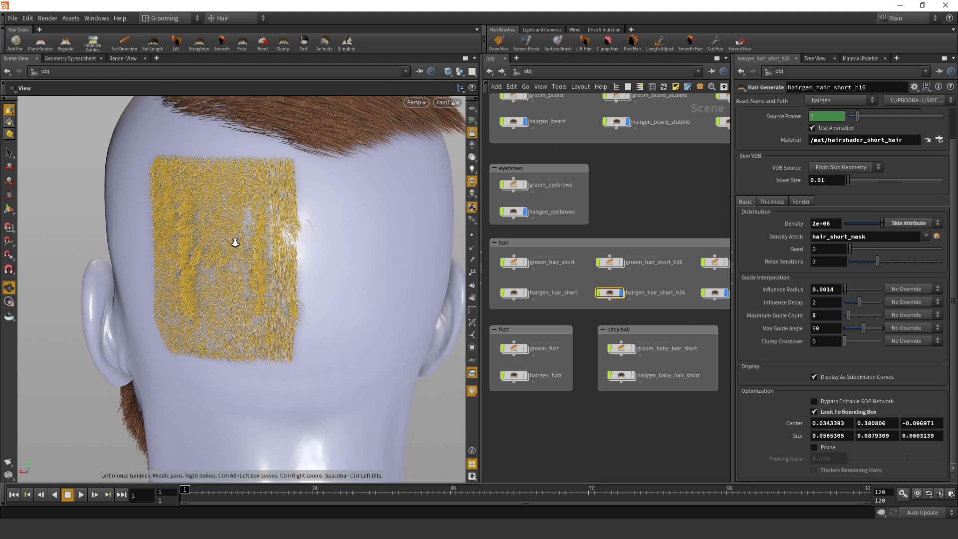
right_drag(233, 239, 261, 244)
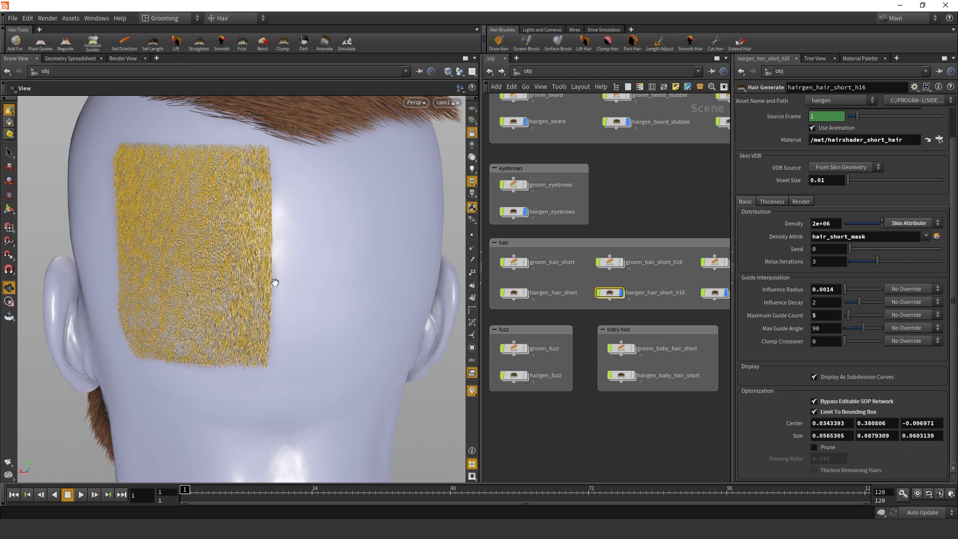
- Widen the hair generator's bounding box across the back of the head to an X size of 0.126389, with Bypass Editable SOP Network off
key(Return)
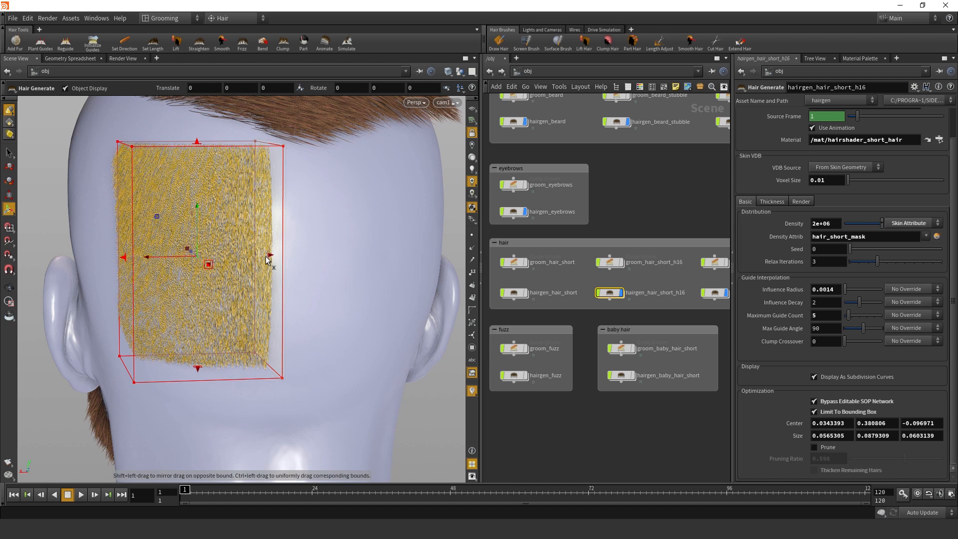
drag(271, 254, 447, 259)
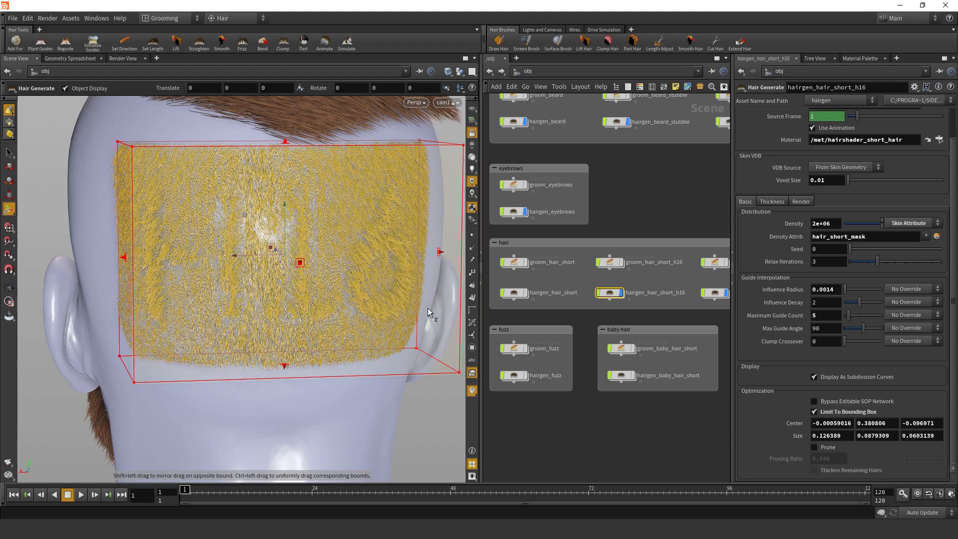
key(Escape)
scroll(287, 259, down, 2)
click(596, 437)
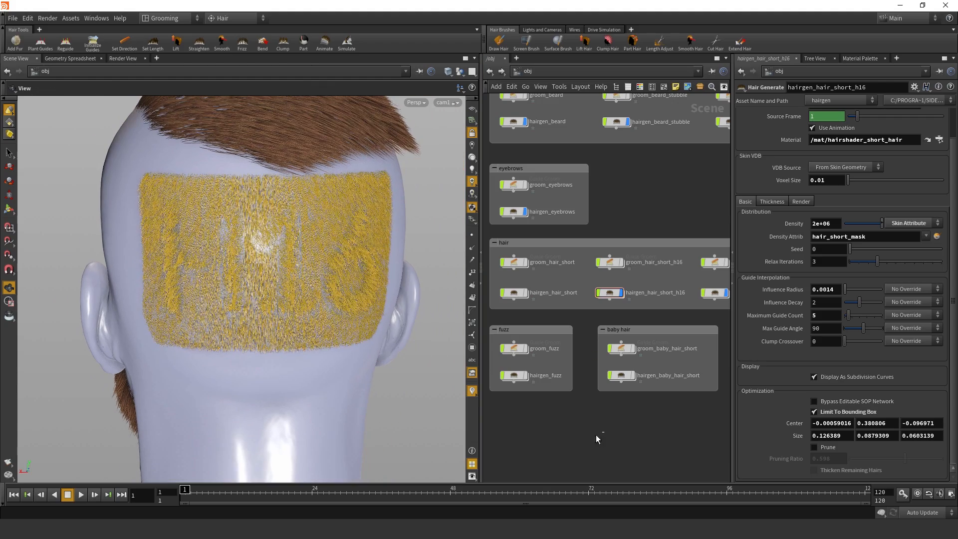
- Open the editable network inside hairgen_hair_short_h16 and display the FONT_GEO lettering on the head
mouse_move(332, 326)
mouse_down()
mouse_move(307, 315)
mouse_move(325, 317)
mouse_up()
double_click(609, 293)
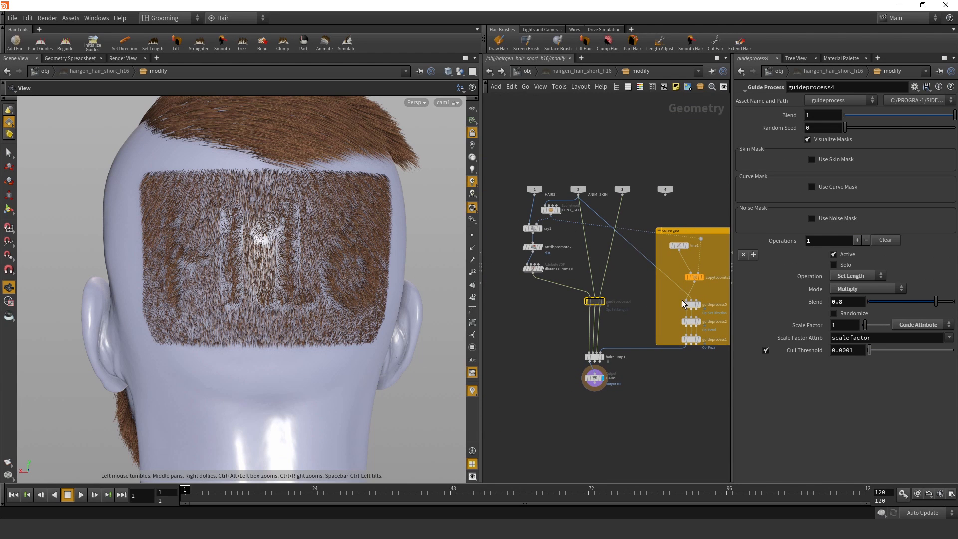
scroll(641, 298, up, 2)
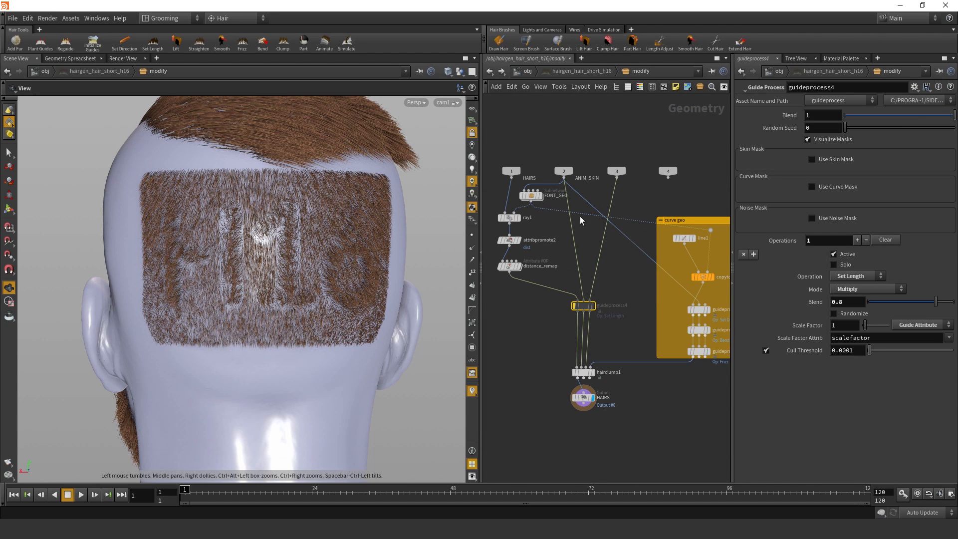
click(540, 195)
right_drag(324, 245, 309, 242)
middle_drag(309, 241, 253, 247)
- Switch the viewport shading to Smooth Wire Shaded and examine the mesh of the FONT_GEO lettering up close
scroll(684, 265, up, 3)
middle_drag(687, 261, 648, 277)
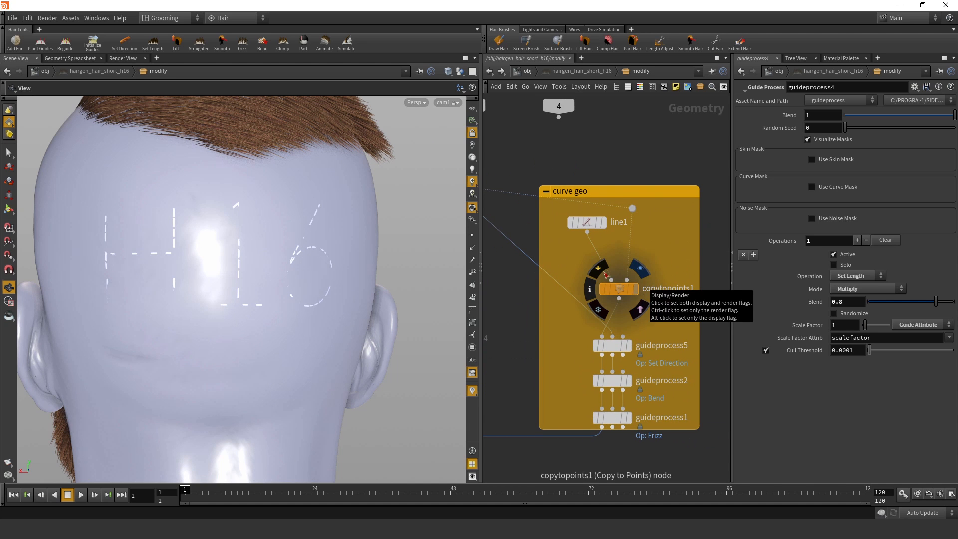
mouse_move(590, 227)
middle_drag(552, 243, 764, 305)
right_drag(327, 246, 414, 211)
key(w)
right_drag(261, 269, 376, 238)
drag(304, 290, 309, 269)
key(w)
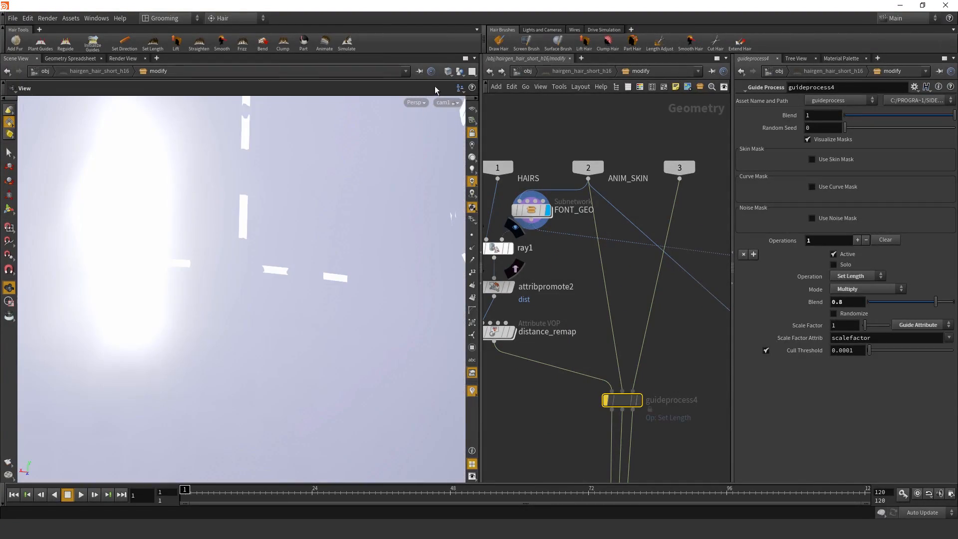
click(449, 73)
click(482, 172)
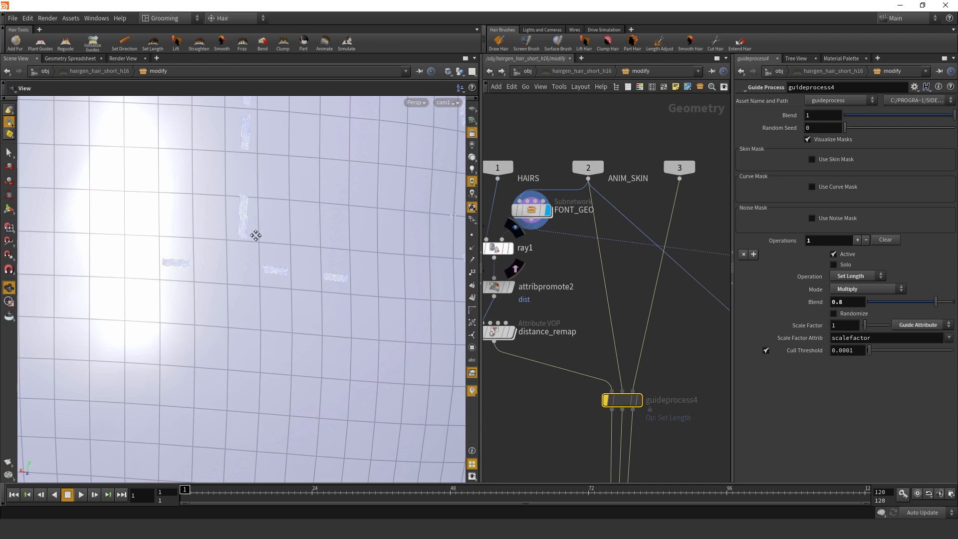
middle_drag(255, 235, 255, 248)
right_drag(255, 248, 269, 246)
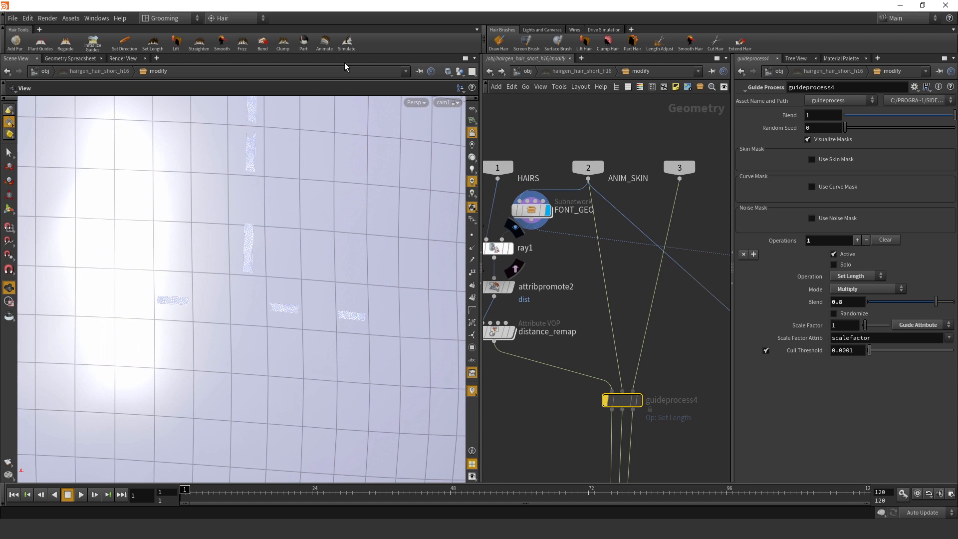
- Inspect the remesh1 settings inside the FONT_GEO subnetwork and return to the modify network
click(448, 71)
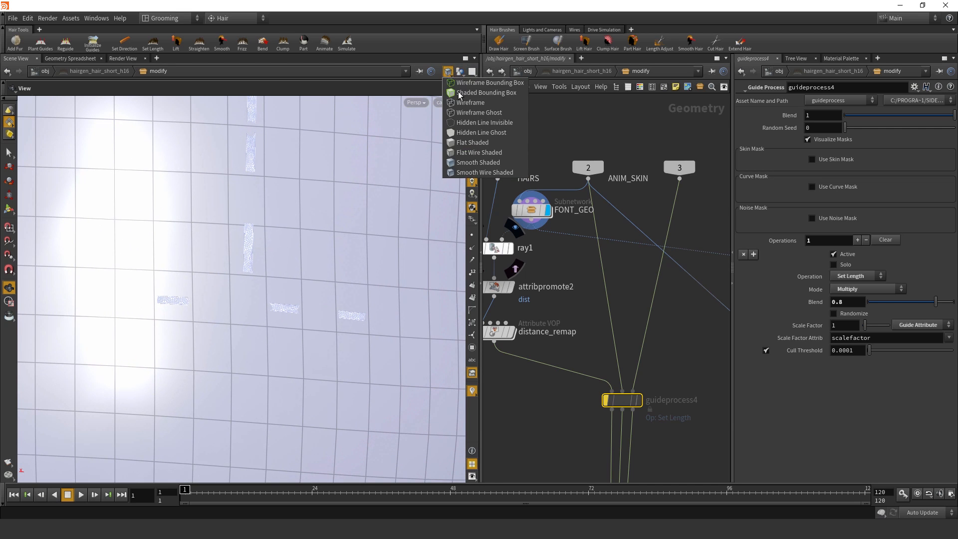
double_click(532, 210)
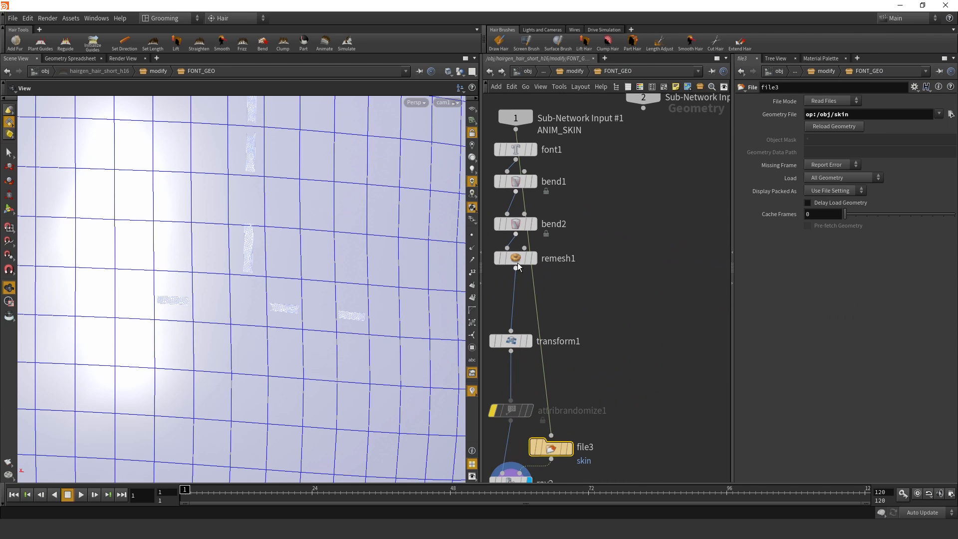
click(514, 259)
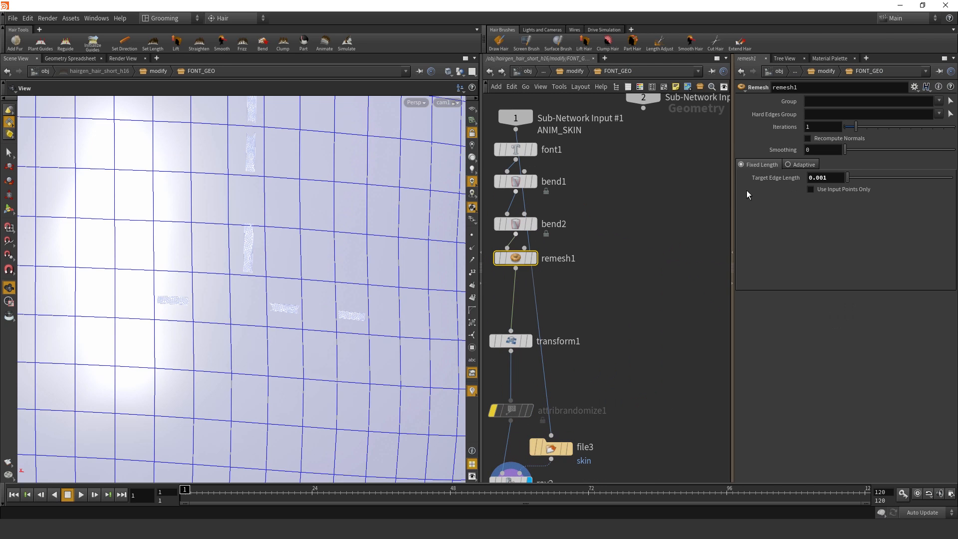
click(489, 71)
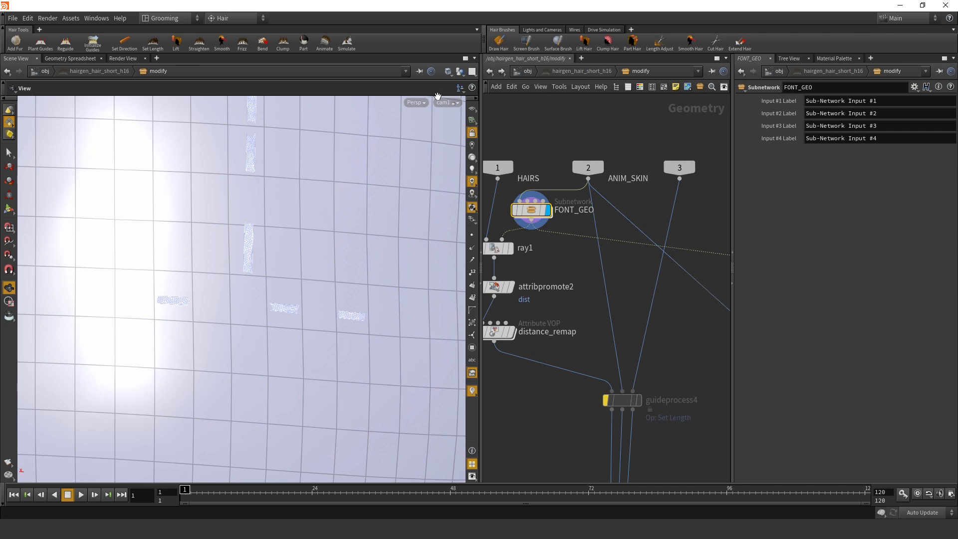
- Set the viewport shading to Smooth Shaded with all of the lettering in view
right_drag(287, 205, 204, 237)
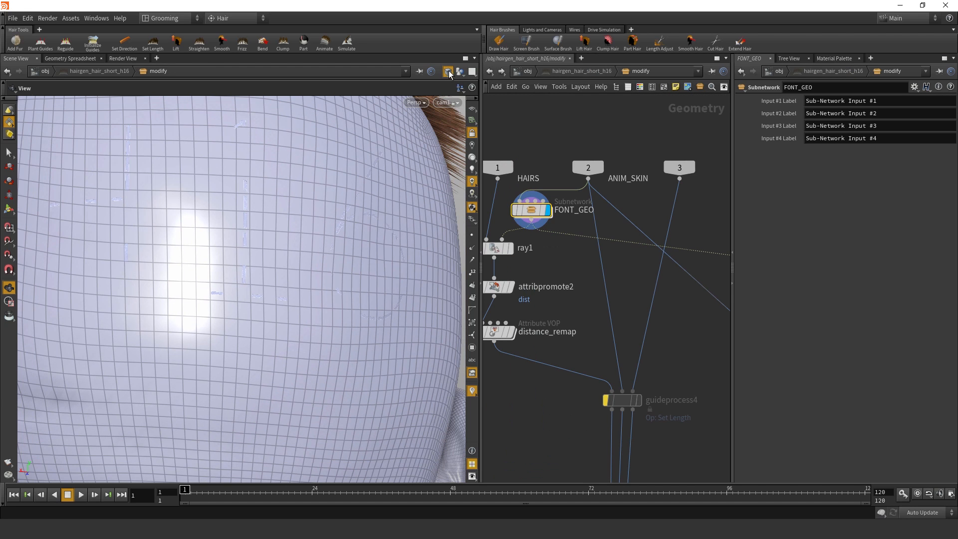
click(449, 75)
click(466, 163)
- Display copytopoints1 in the curve geo group to view the lines copied along the H16 lettering
scroll(548, 227, down, 3)
middle_drag(617, 276, 529, 244)
scroll(658, 284, up, 1)
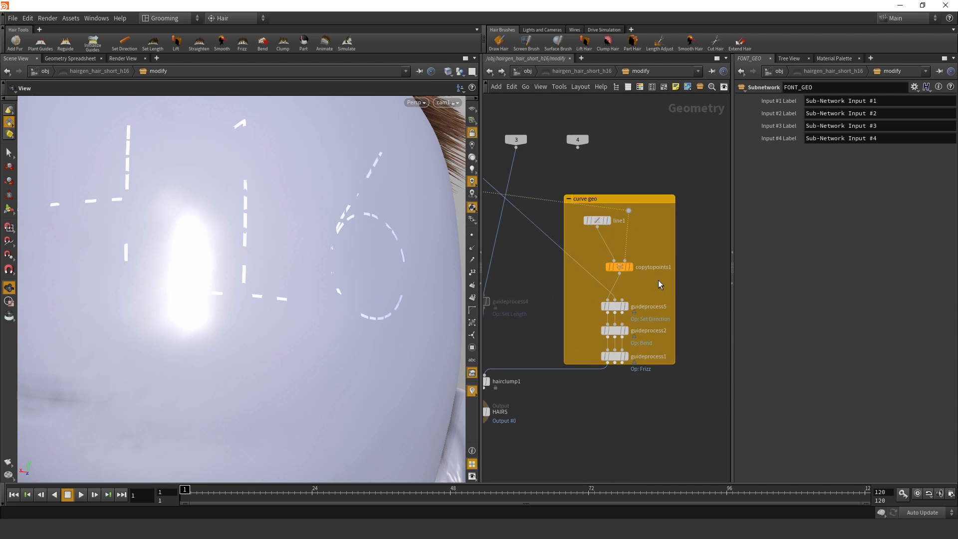
scroll(658, 283, up, 1)
click(614, 230)
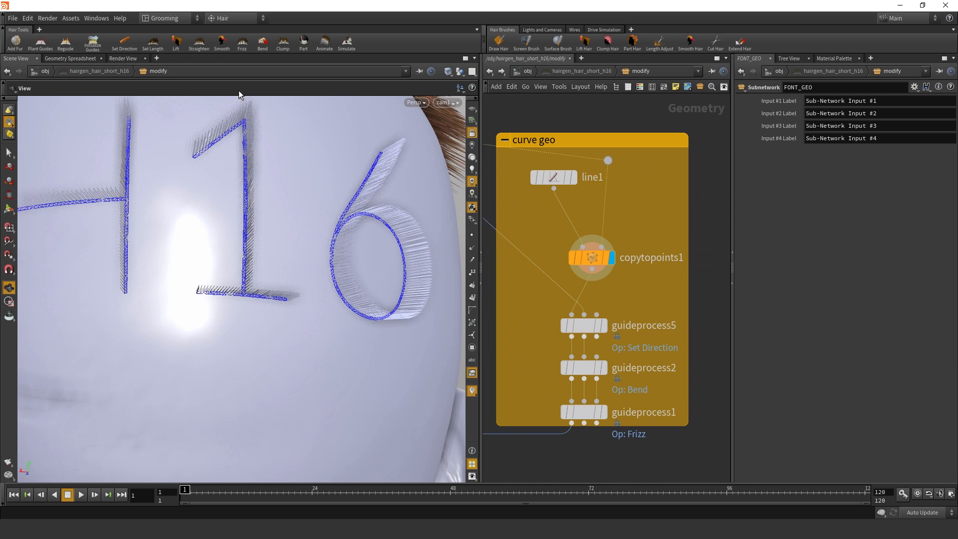
- Extend the lower edge of the curve geo network box below guideprocess1 and display guideprocess5
scroll(650, 297, down, 4)
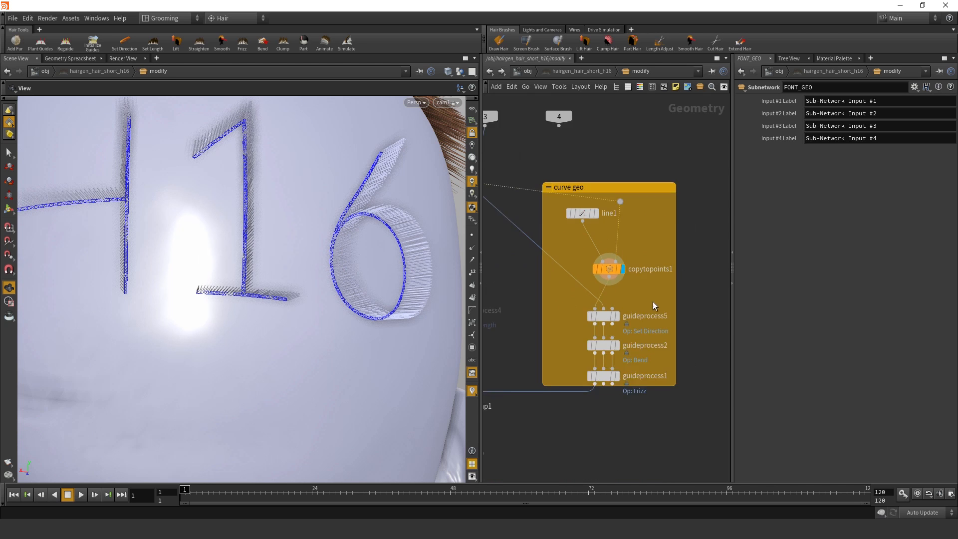
middle_drag(637, 302, 682, 267)
scroll(682, 267, up, 3)
mouse_move(636, 282)
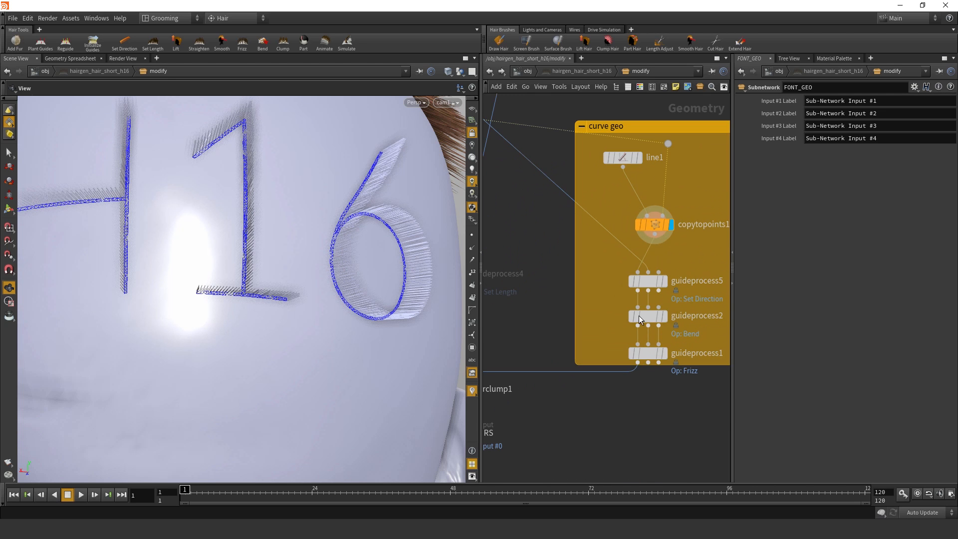
drag(685, 365, 685, 393)
click(664, 281)
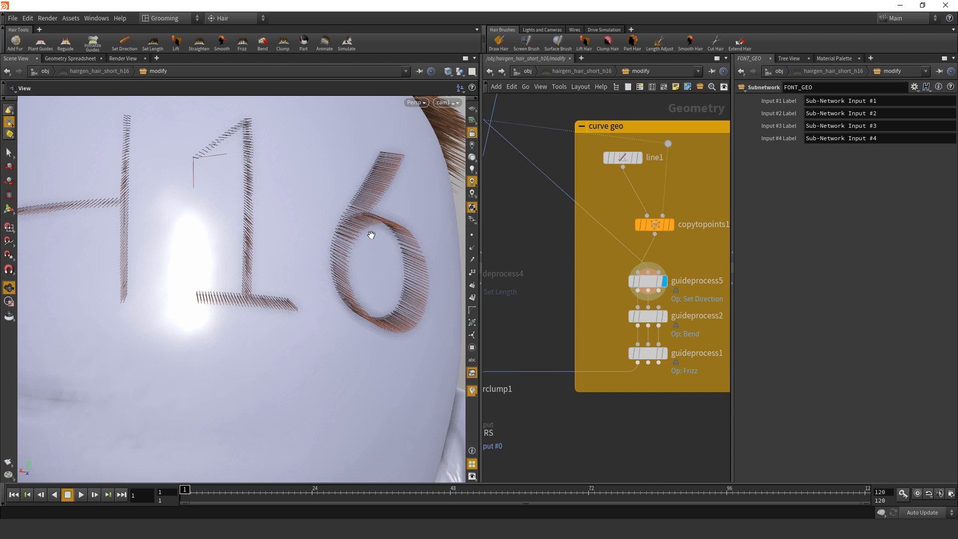
- Set the Blend of guideprocess5's Set Direction operation to 0.426
drag(375, 235, 399, 262)
click(636, 281)
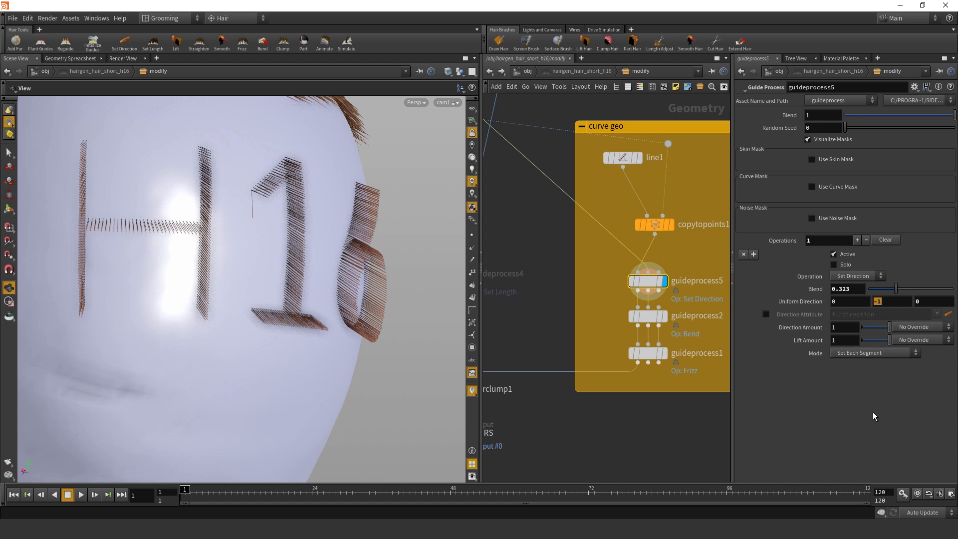
drag(889, 291, 914, 289)
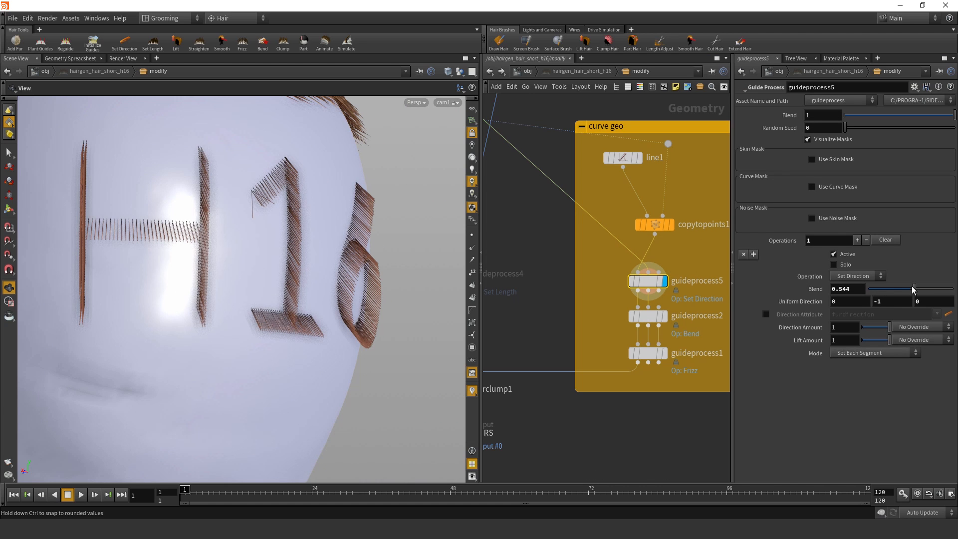
- Display guideprocess2 and set its Bend operation to an Angle of -7 and a Random Angle of 31
click(663, 317)
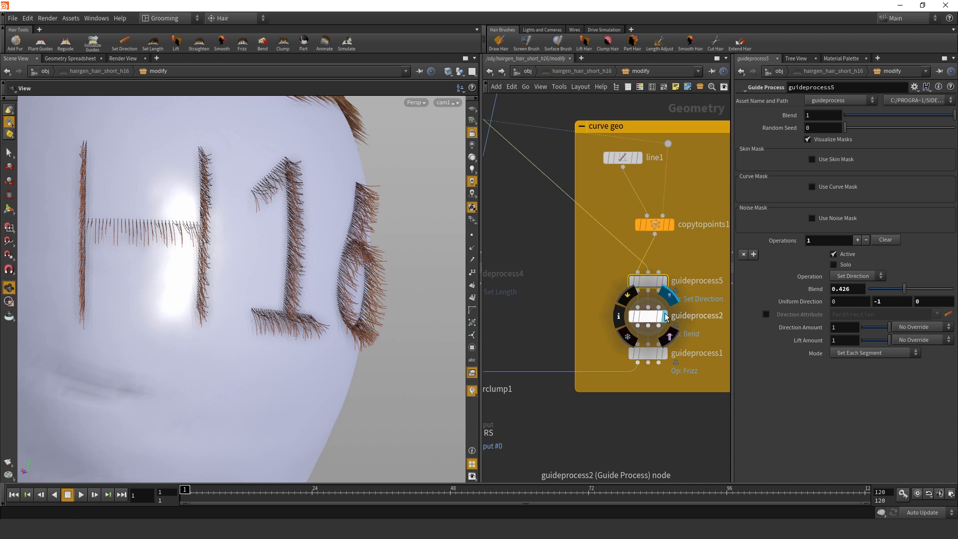
click(649, 320)
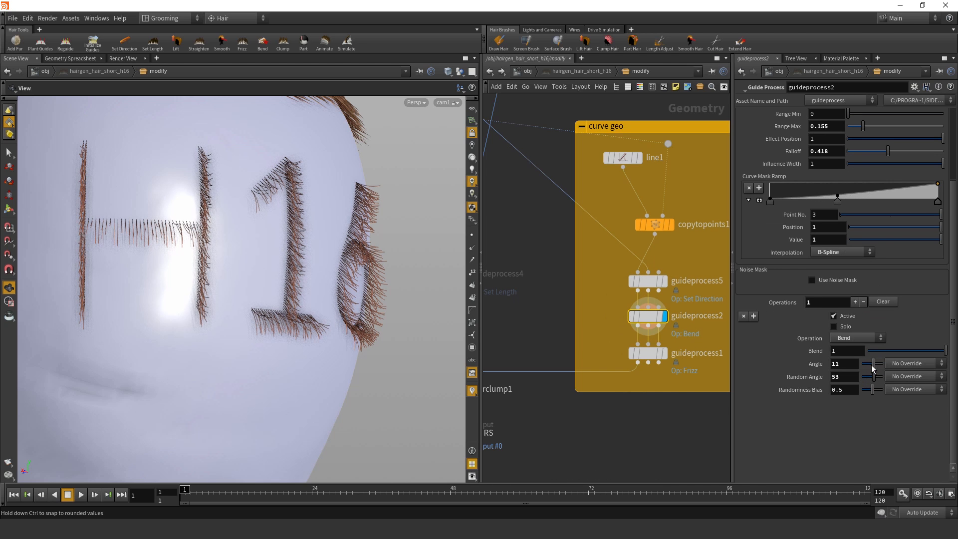
mouse_move(871, 364)
mouse_down()
mouse_move(878, 368)
mouse_move(848, 376)
mouse_move(869, 379)
mouse_up()
- Display guideprocess1's frizzed guide curves, and display hairclump1 to view the hair patch clumped to them
mouse_move(667, 358)
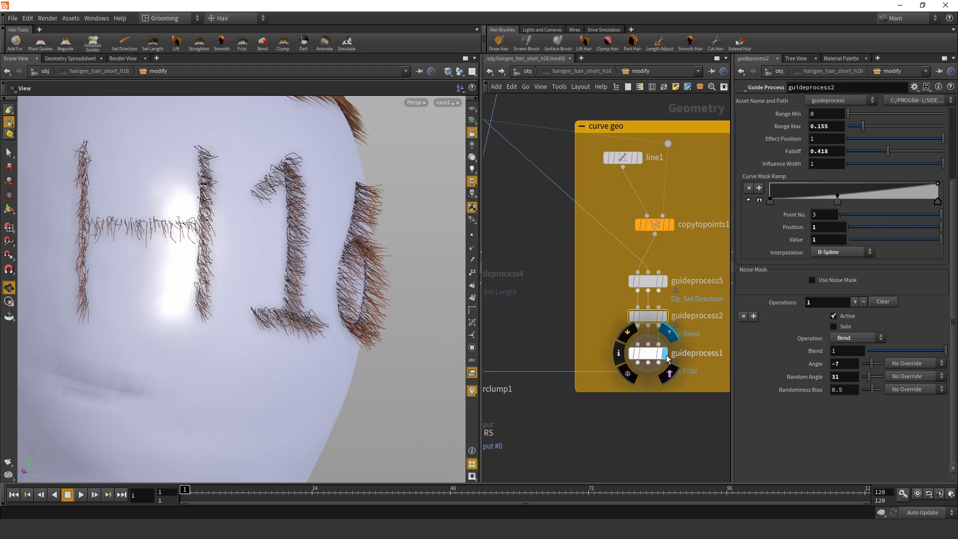
drag(350, 282, 415, 332)
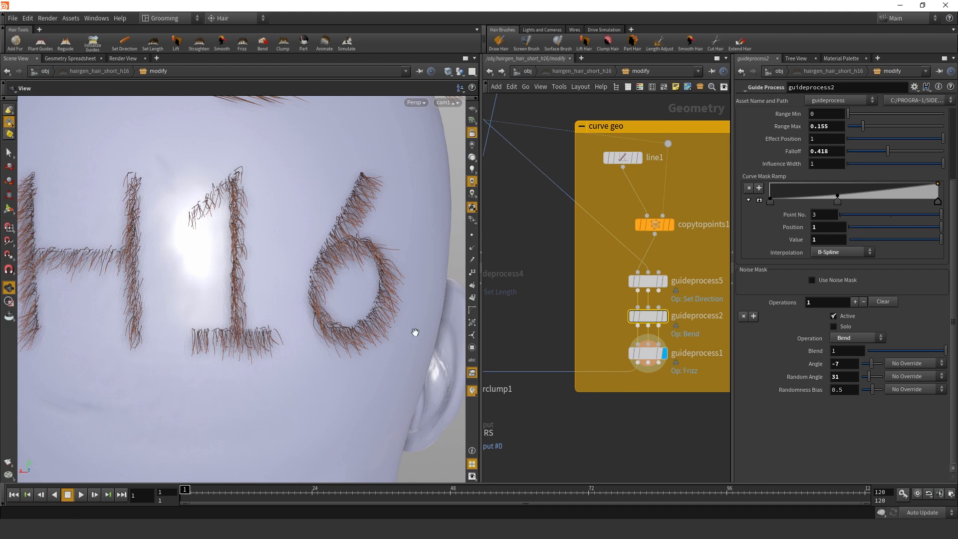
scroll(595, 376, down, 3)
scroll(593, 344, up, 3)
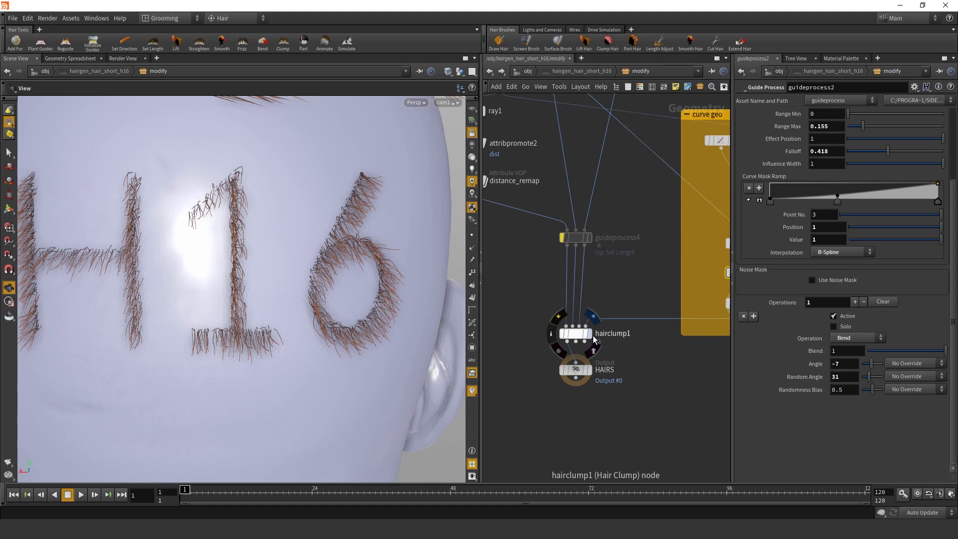
click(592, 334)
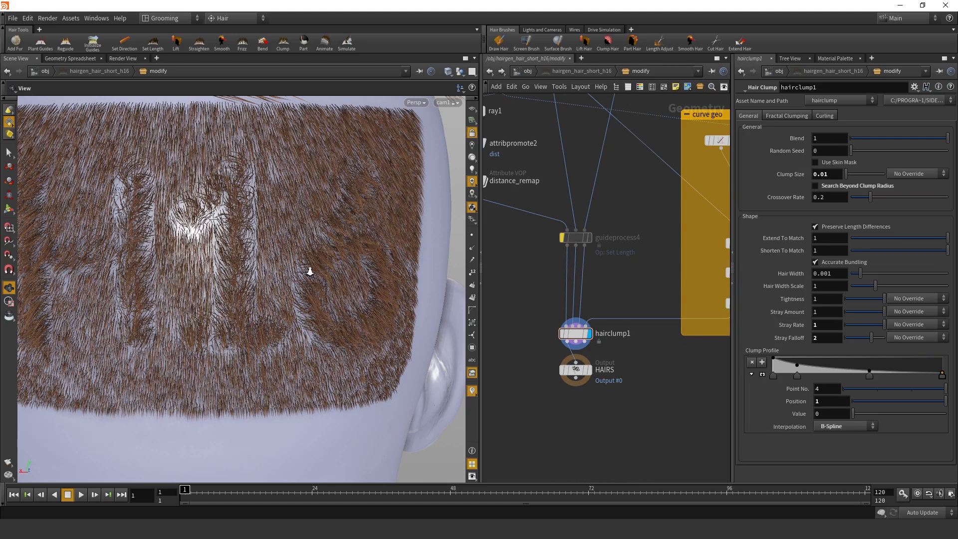
right_drag(309, 271, 197, 293)
drag(197, 293, 235, 289)
right_drag(235, 289, 278, 235)
drag(278, 235, 227, 237)
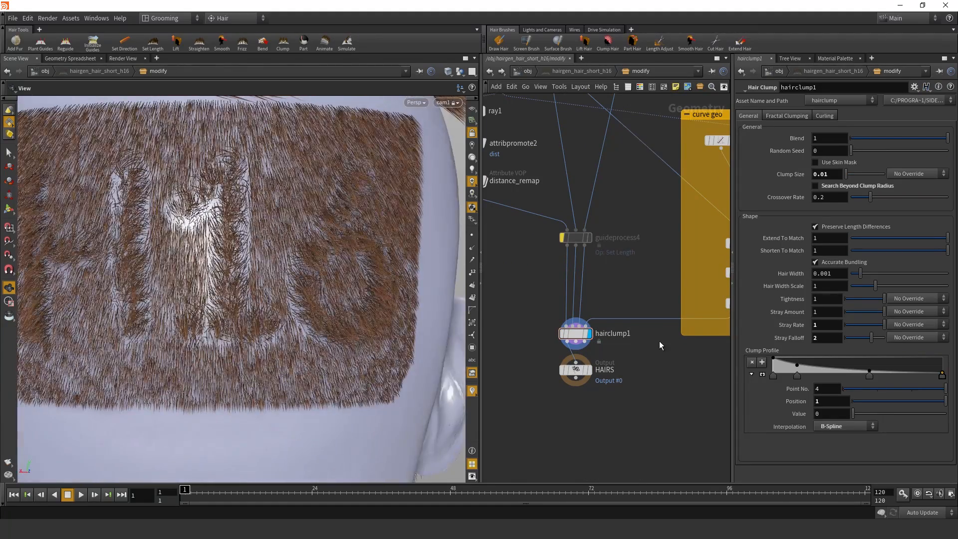
- Unplug the guide curves from hairclump1's fourth input, view the hair patch without them, and rewire guideprocess1 into that input
click(588, 324)
click(616, 282)
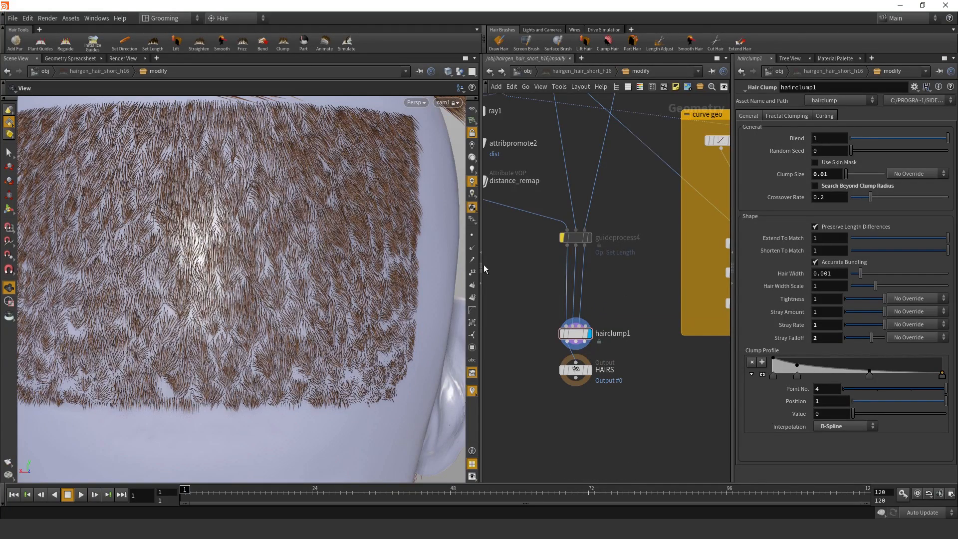
right_drag(316, 237, 315, 265)
drag(331, 242, 348, 257)
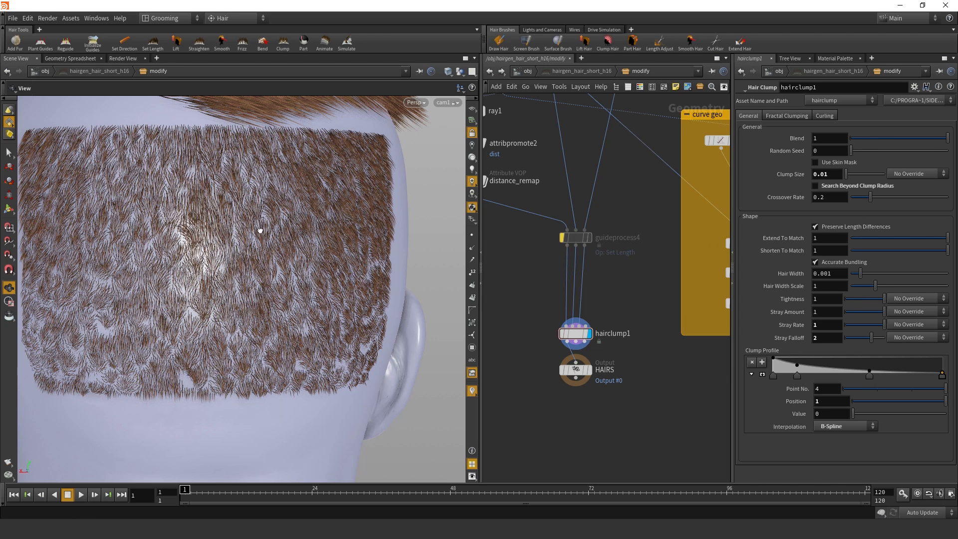
drag(260, 230, 282, 223)
click(583, 325)
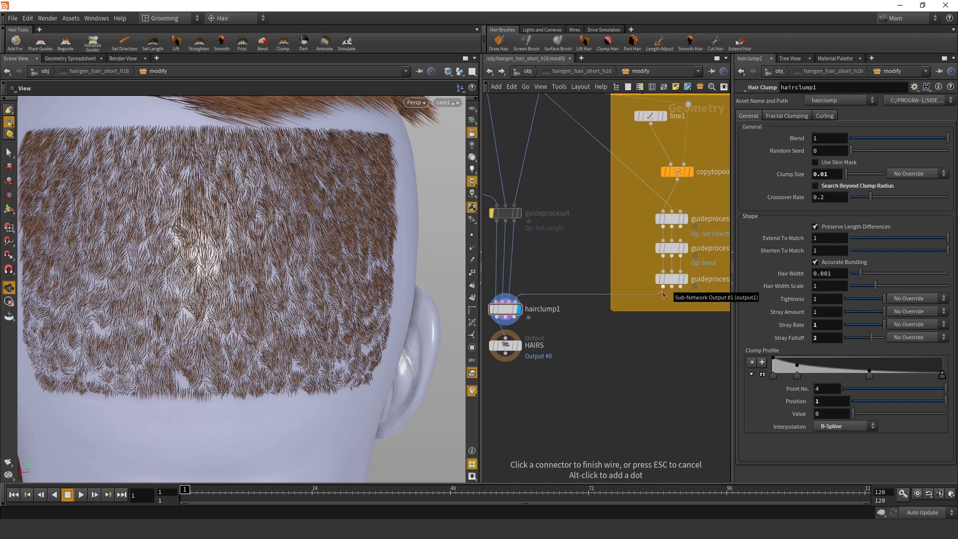
click(663, 289)
- Display guideprocess1 and inspect its node information for the primitive attributes skinprim, skinprimuv and skinqueryP
middle_drag(534, 288, 512, 318)
click(663, 308)
middle_click(646, 312)
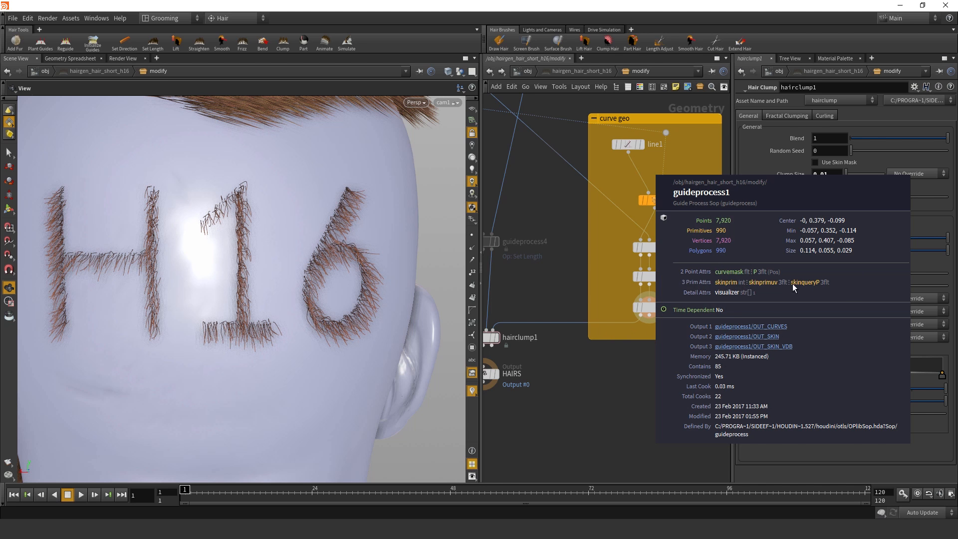
- Display the HAIRS output and review the complete modify network and the H16 hair patch on the back of the head
middle_drag(550, 354, 608, 322)
click(558, 325)
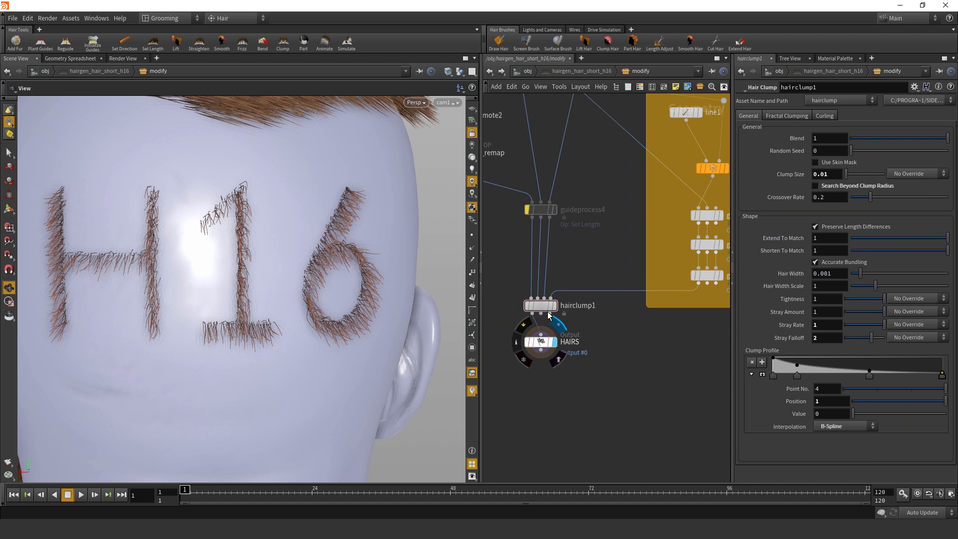
drag(245, 259, 293, 265)
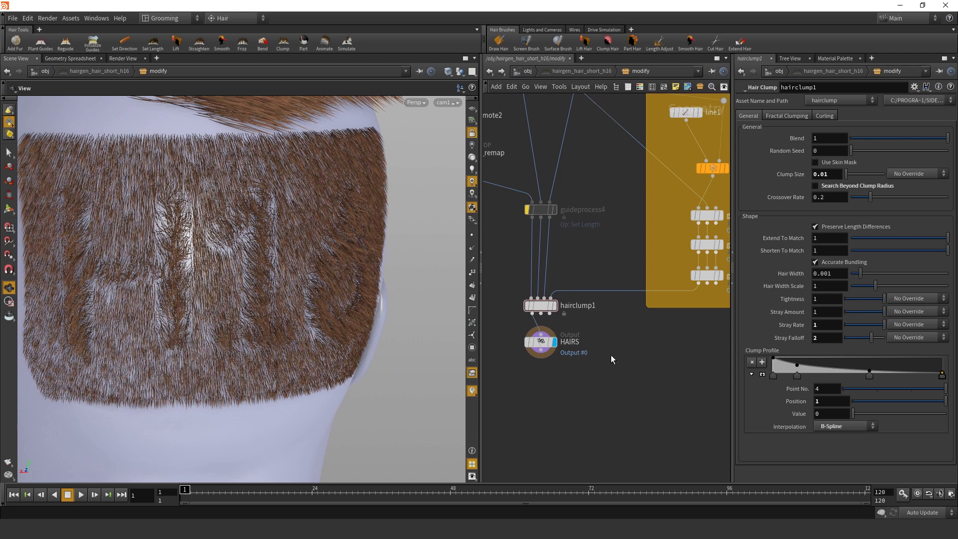
scroll(611, 355, down, 4)
scroll(589, 382, up, 2)
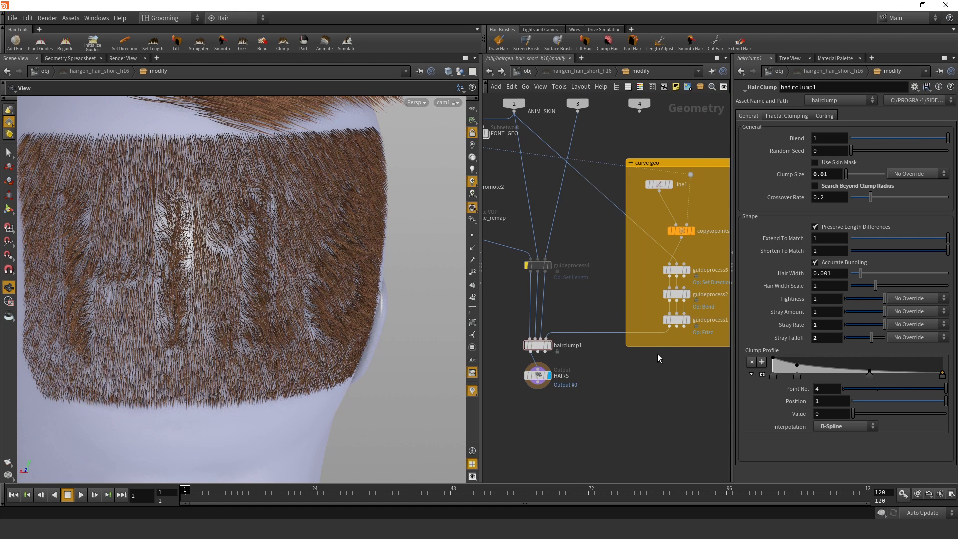
scroll(657, 354, down, 4)
scroll(641, 361, up, 2)
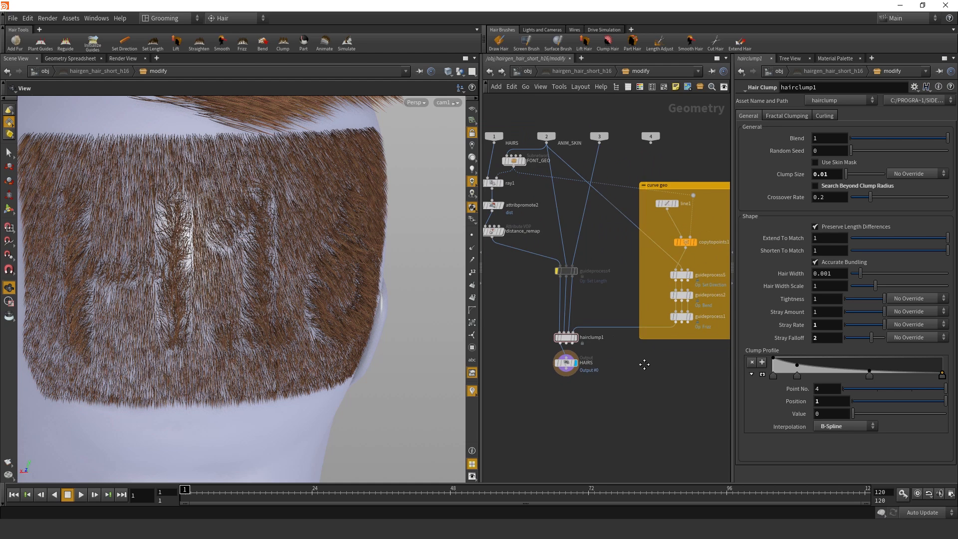
middle_drag(641, 364, 652, 365)
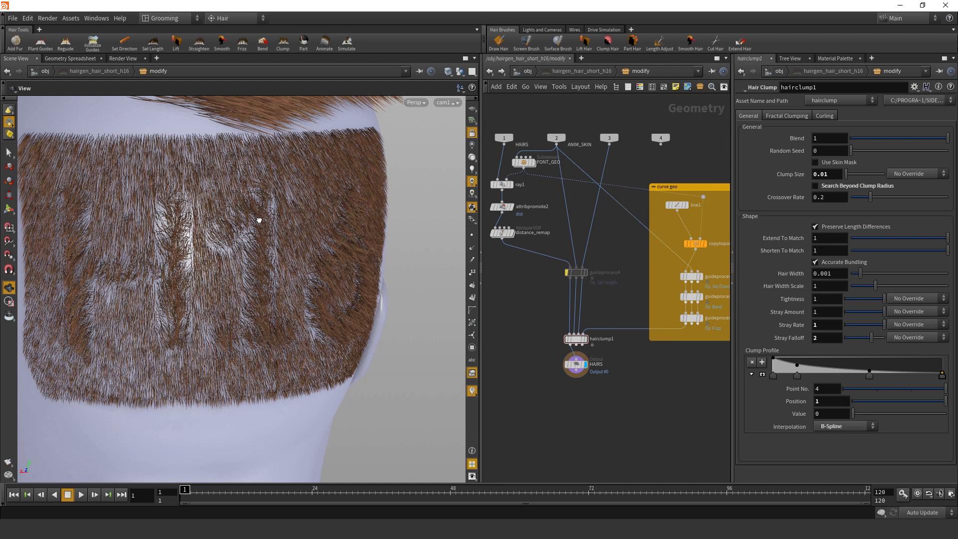
drag(253, 219, 260, 269)
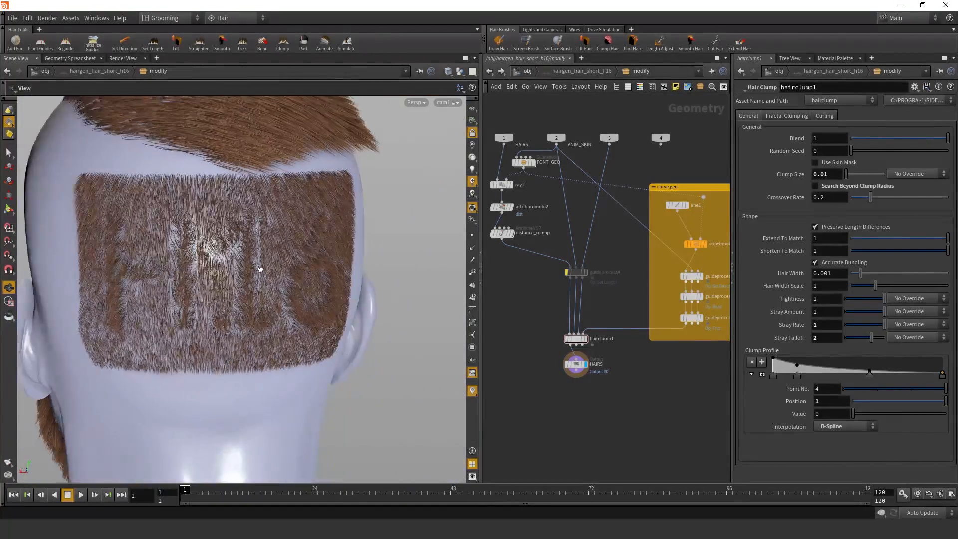
- Examine the H16 hair pattern on the back of the head alongside the complete modify network
right_drag(260, 270, 319, 232)
scroll(561, 390, up, 1)
middle_drag(561, 391, 559, 424)
scroll(559, 420, down, 1)
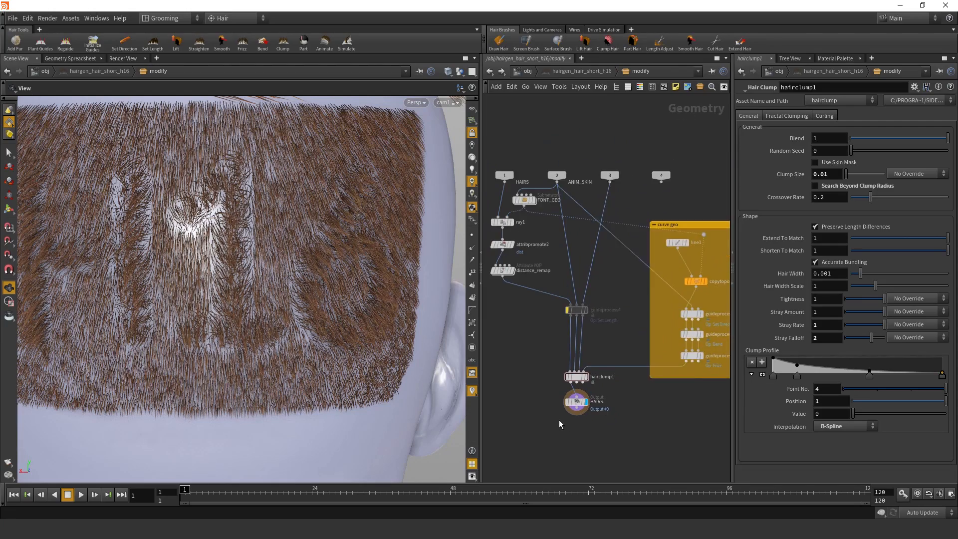
scroll(563, 420, down, 1)
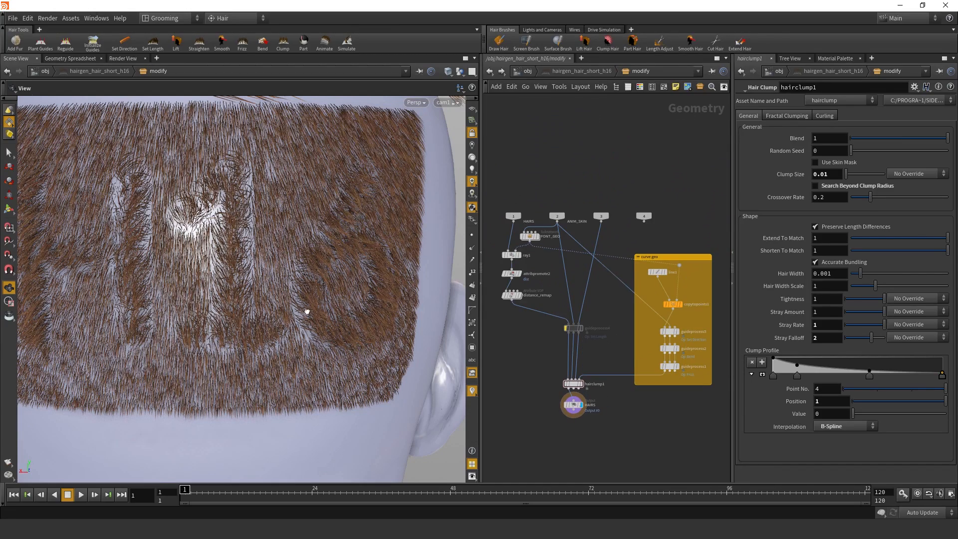
mouse_move(307, 311)
mouse_down()
mouse_move(358, 325)
mouse_move(299, 306)
mouse_up()
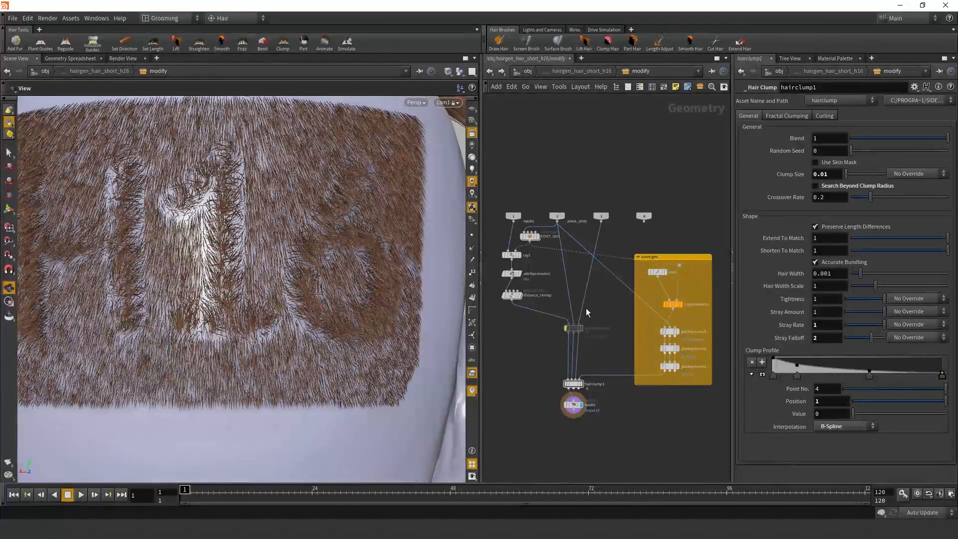
scroll(586, 309, down, 1)
middle_drag(586, 309, 611, 295)
scroll(597, 308, up, 1)
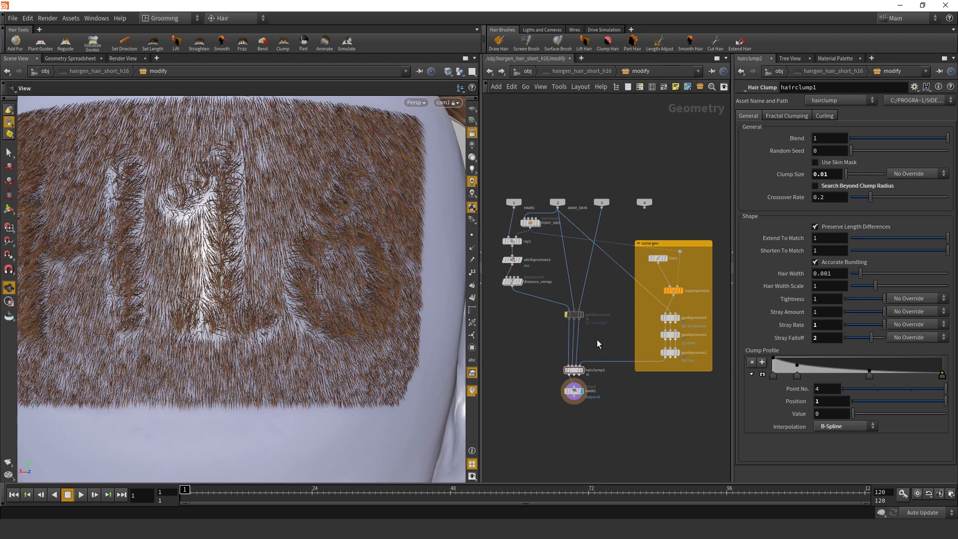
- Return to the object level and add a Geometry object between groom_hair_short_h16 and hairgen_hair_short_h16
key(u)
key(u)
key(Tab)
text(ge)
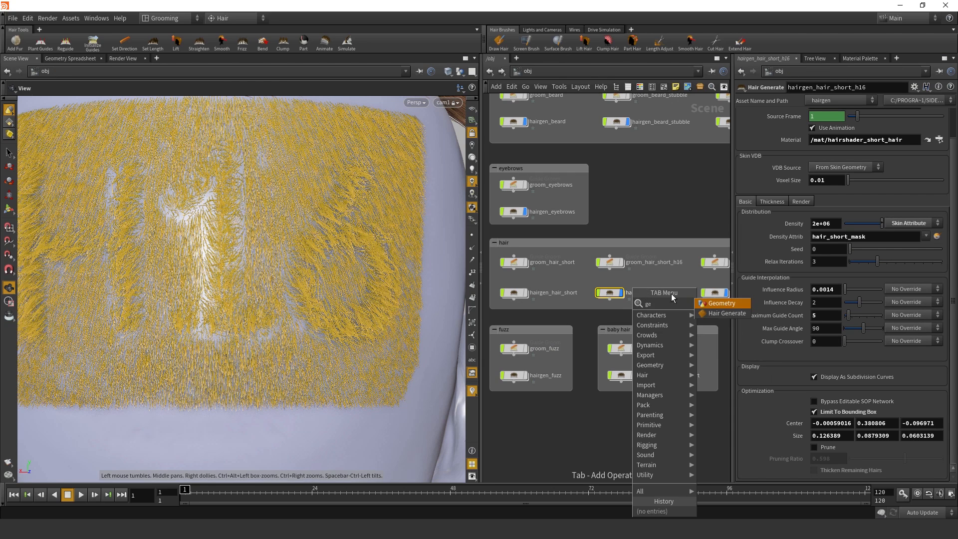
click(711, 303)
click(643, 278)
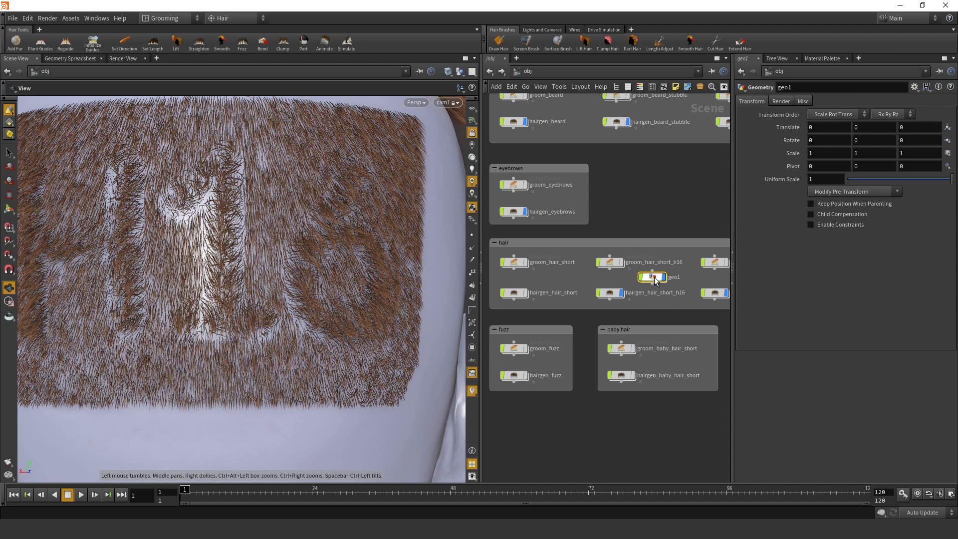
drag(655, 281, 651, 282)
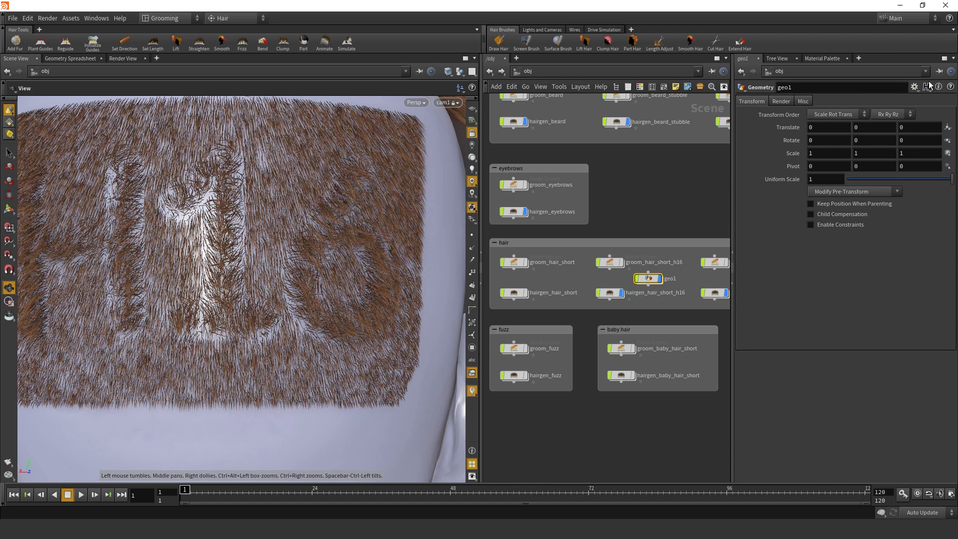
- Add the Mantra render property Renderable (vm_renderable) to the new Geometry object's parameter interface
click(914, 86)
click(848, 105)
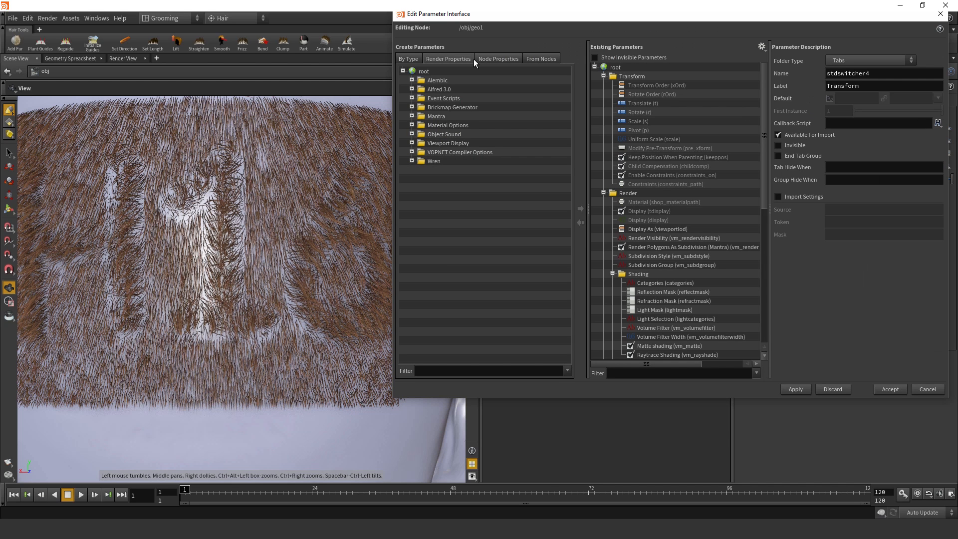
click(477, 371)
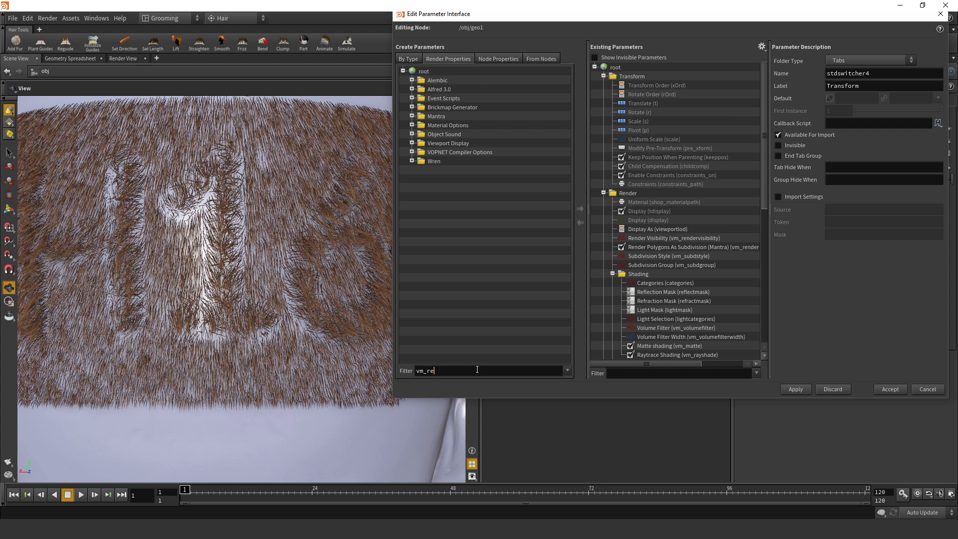
key(Return)
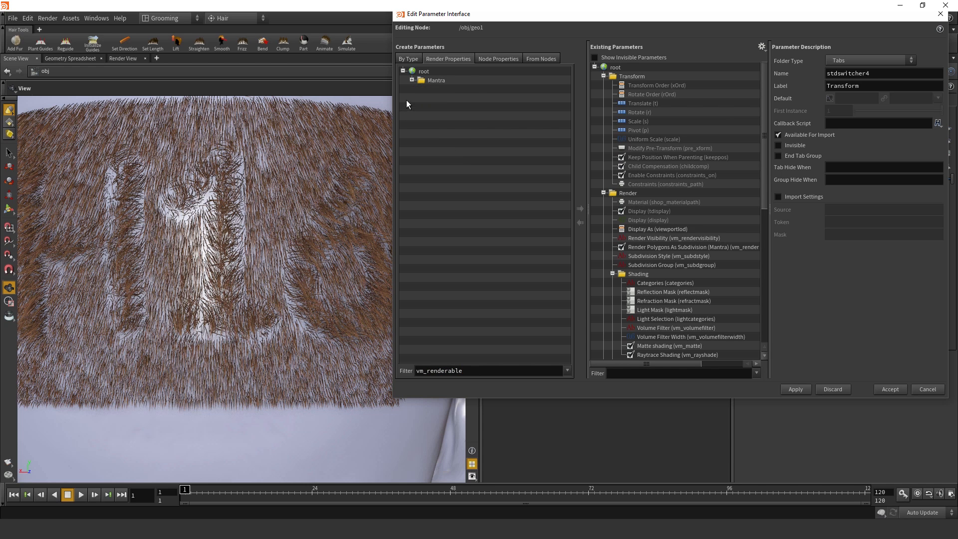
click(414, 80)
click(420, 89)
click(471, 99)
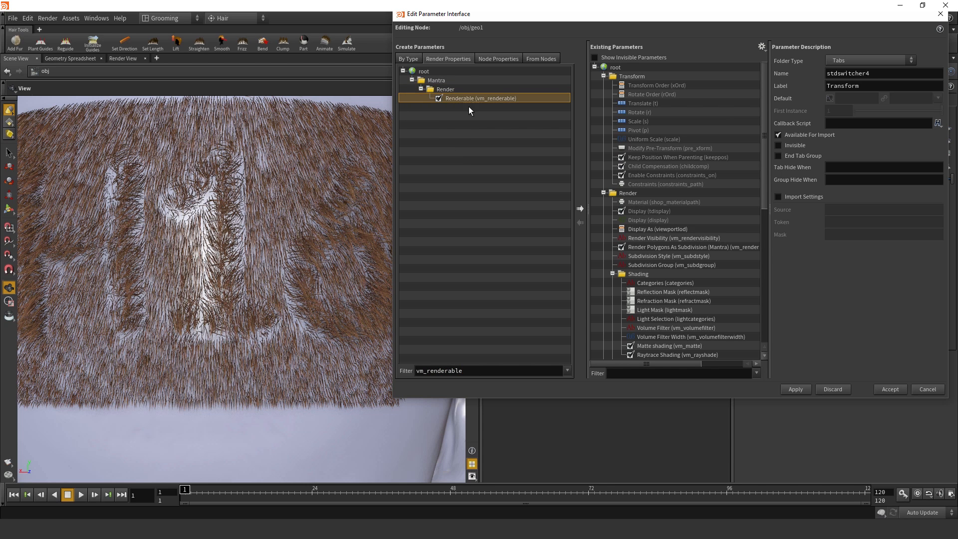
click(581, 209)
click(893, 389)
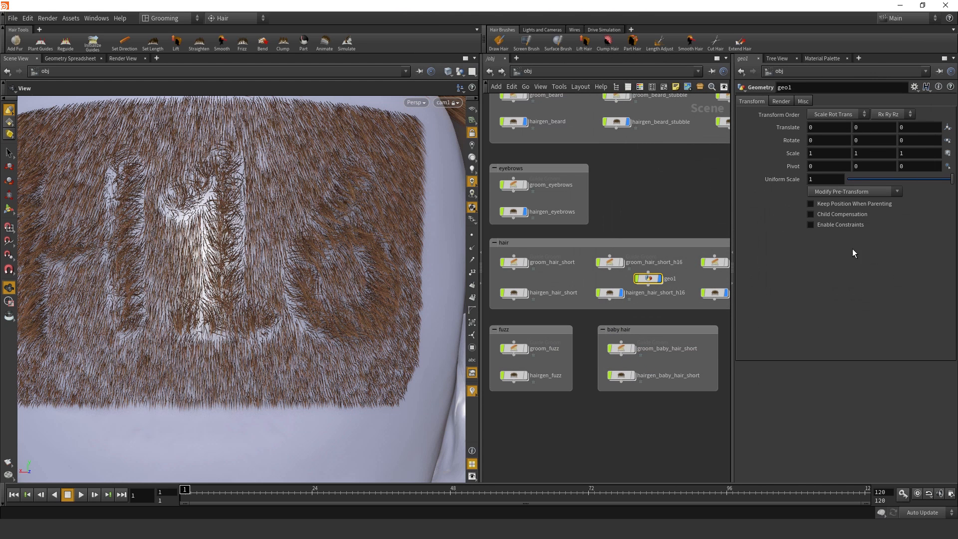
- Turn off Renderable in the new Geometry object's render parameters and delete the object
click(782, 101)
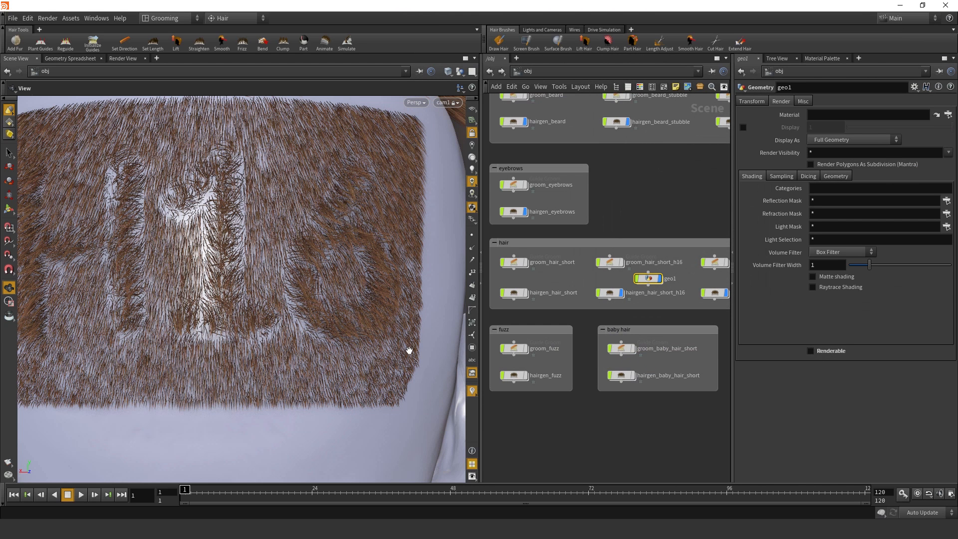
scroll(245, 307, down, 5)
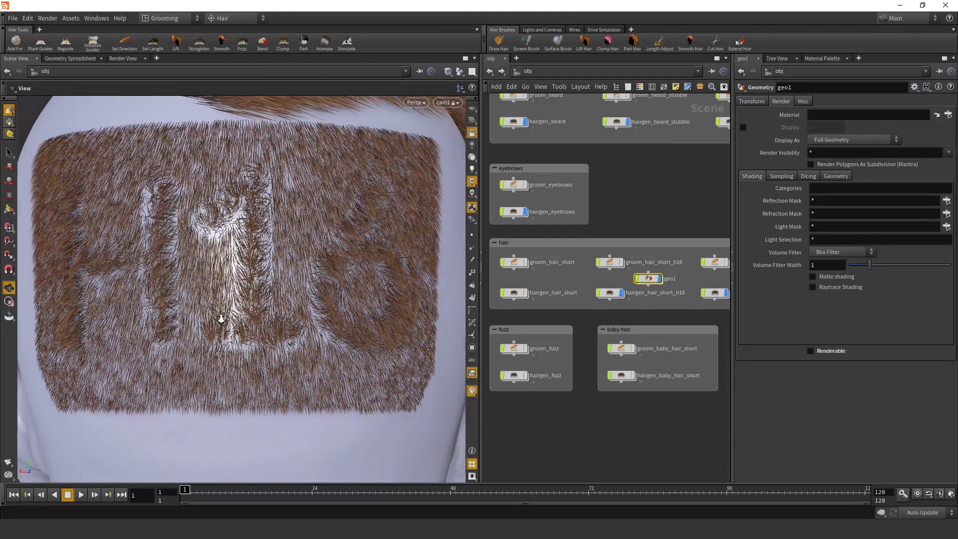
scroll(220, 321, up, 4)
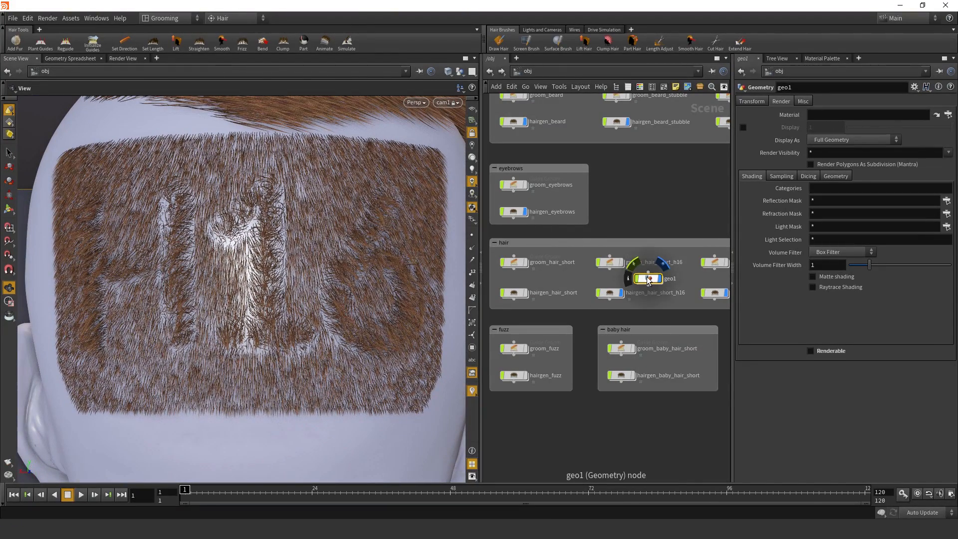
mouse_move(650, 266)
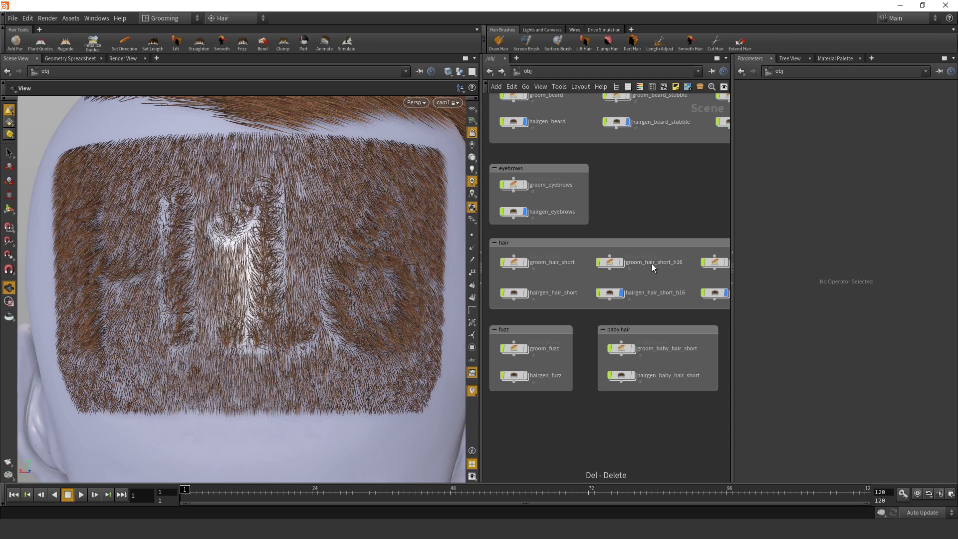
- Select hairgen_hair_short_h16 and review its groom source, distribution and guide interpolation parameters
click(609, 297)
scroll(609, 299, up, 3)
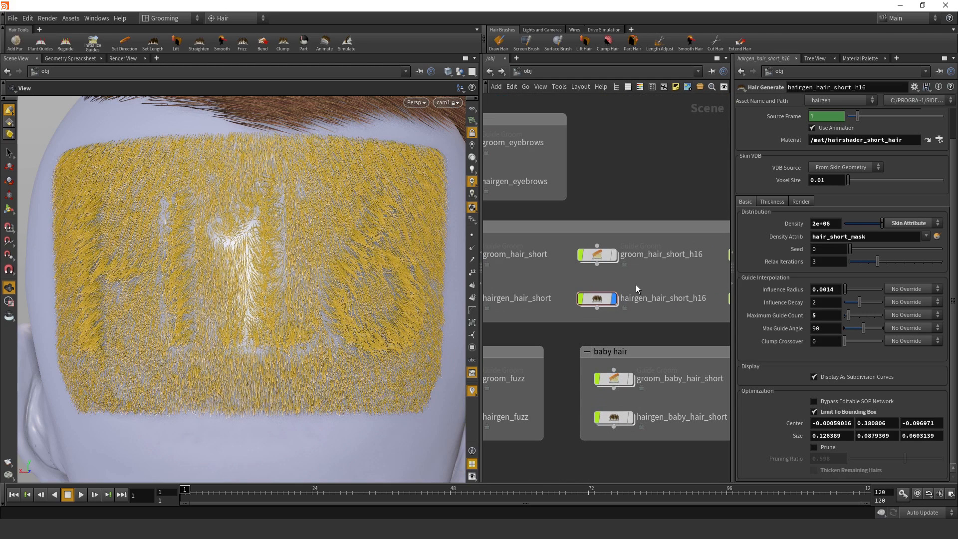
click(602, 301)
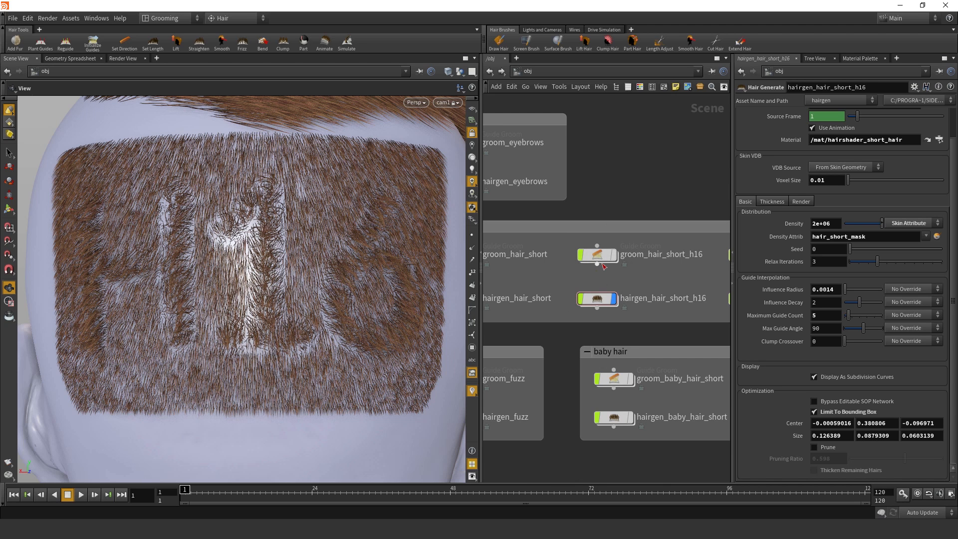
scroll(610, 258, down, 2)
scroll(594, 268, up, 2)
scroll(587, 276, down, 3)
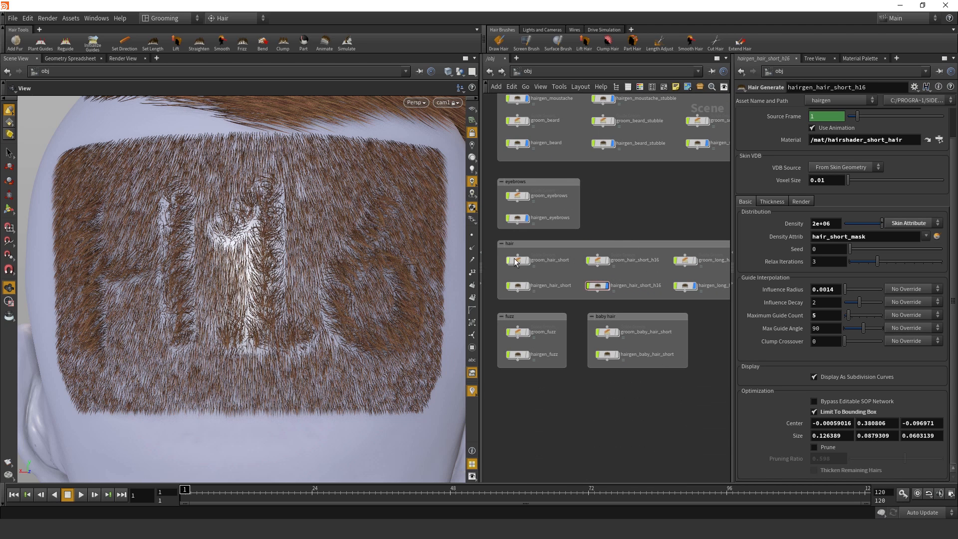
scroll(633, 278, up, 3)
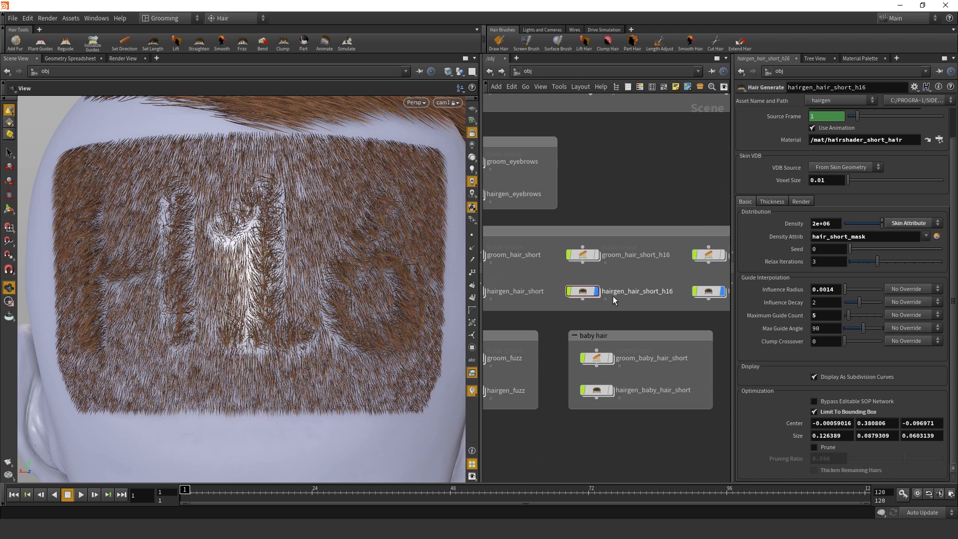
scroll(861, 227, up, 2)
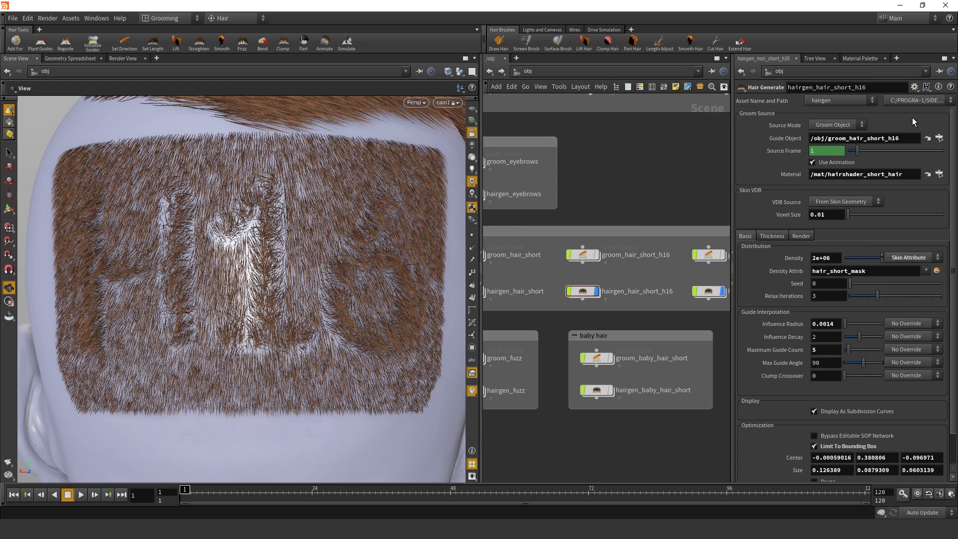
- Inspect the Force Objects pattern groom_* on mantra1 in the out network and return to the object level
click(533, 76)
click(547, 128)
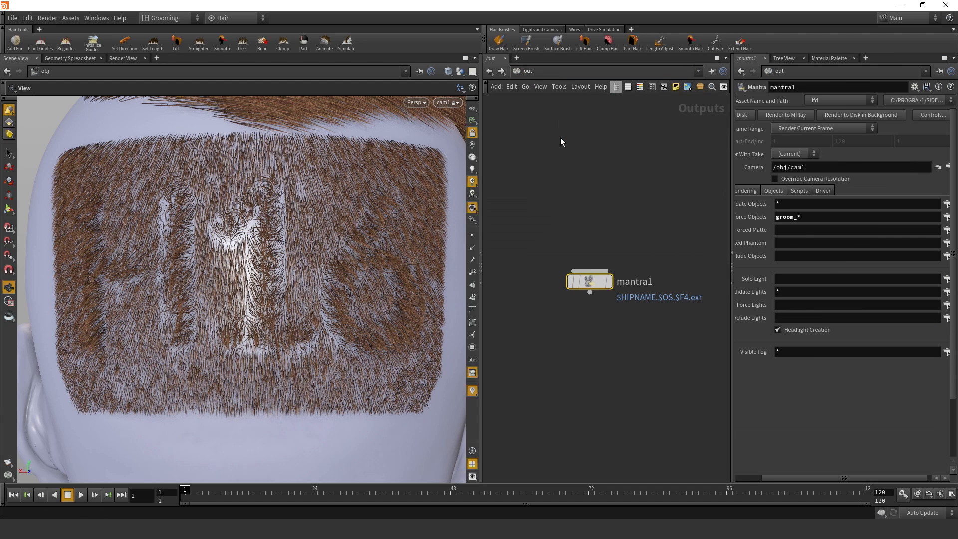
scroll(596, 310, up, 2)
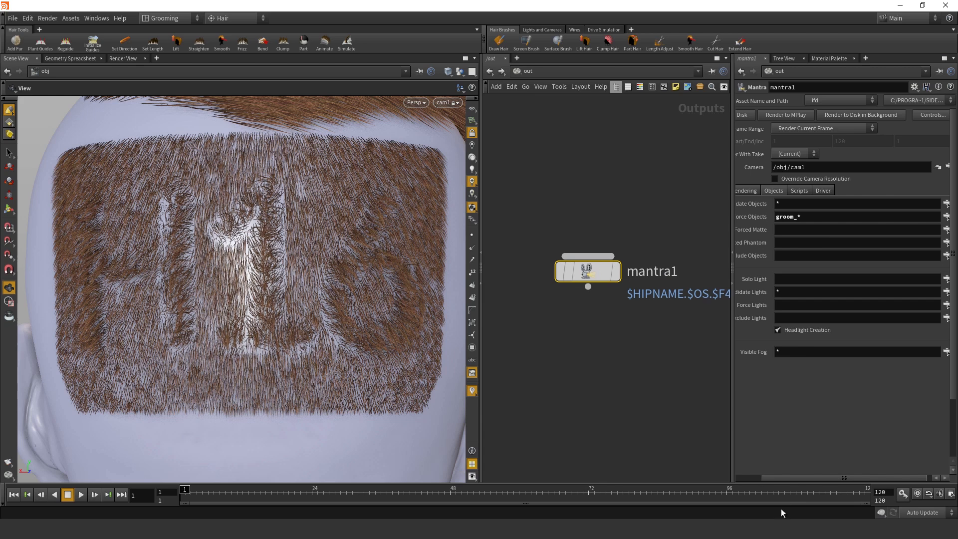
drag(790, 480, 701, 463)
click(856, 217)
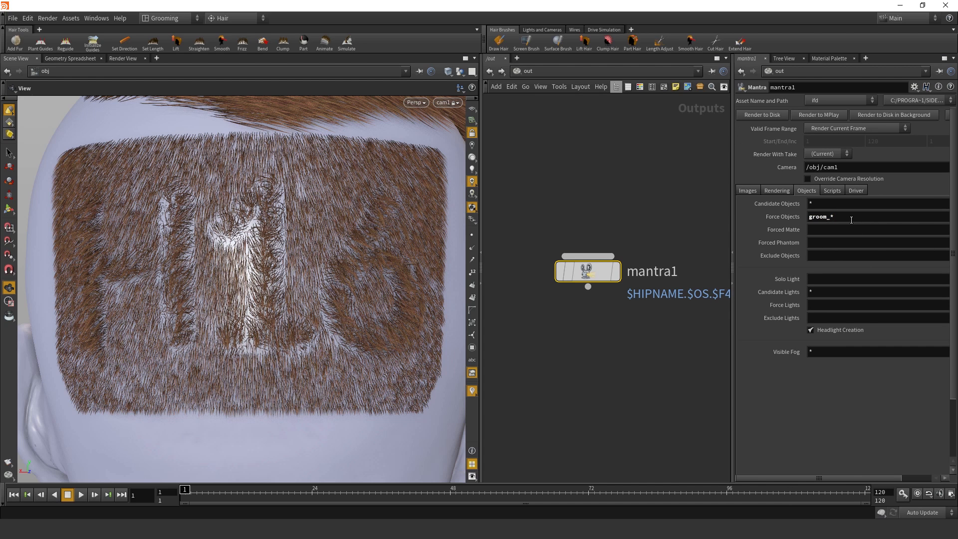
click(516, 168)
click(489, 73)
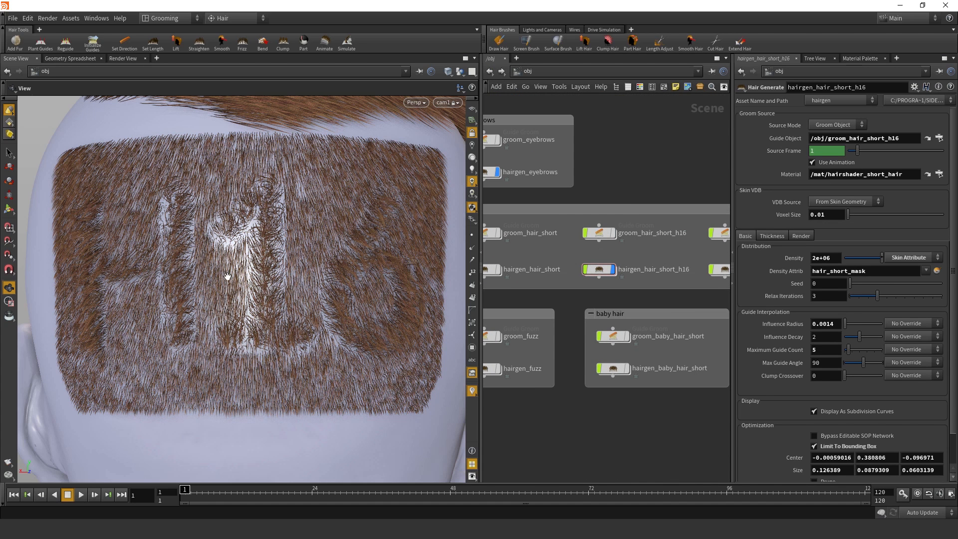
- Inspect the H16 hair patch on the back of the head from several distances and angles
right_drag(228, 276, 164, 299)
drag(164, 300, 245, 256)
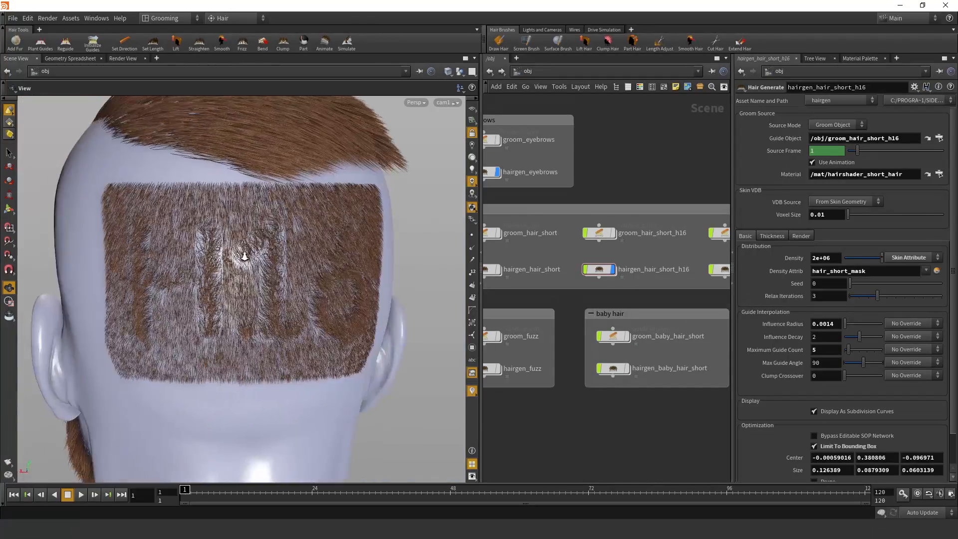
right_drag(245, 256, 293, 235)
drag(293, 235, 283, 257)
right_drag(283, 257, 245, 269)
drag(244, 269, 234, 283)
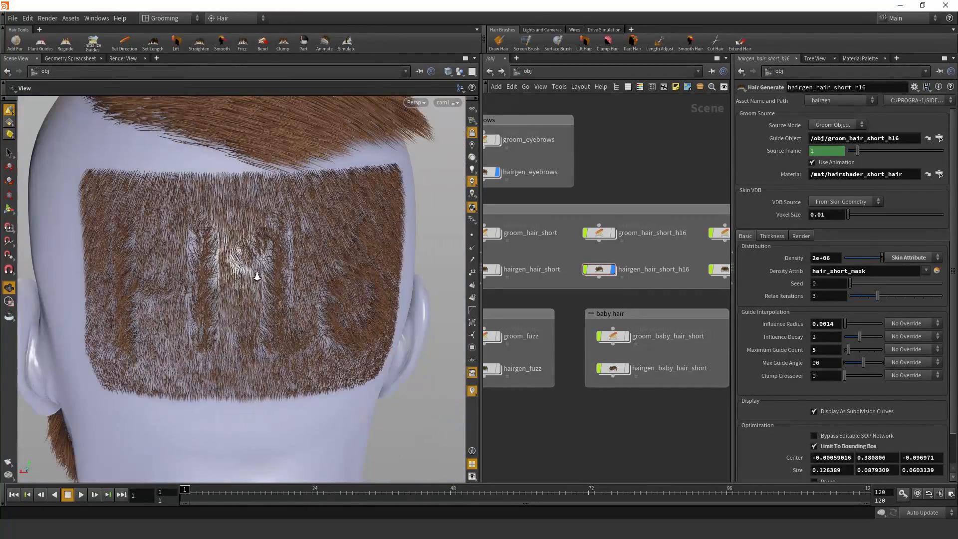
right_drag(257, 276, 280, 260)
drag(281, 261, 267, 265)
right_drag(267, 265, 212, 293)
drag(212, 293, 211, 289)
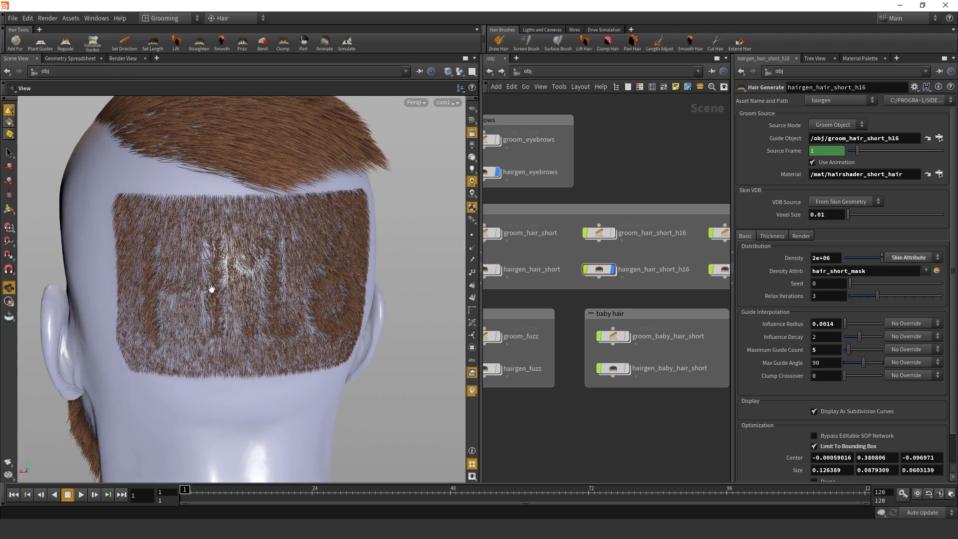
- Render the head through mantra1 with preview turned off, focusing the rendering on the H16 pattern
click(123, 58)
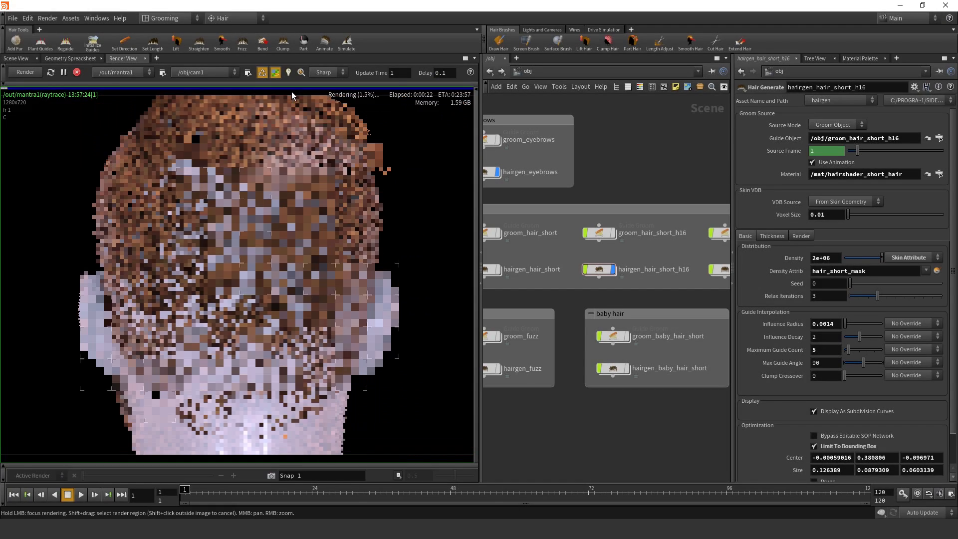
click(276, 72)
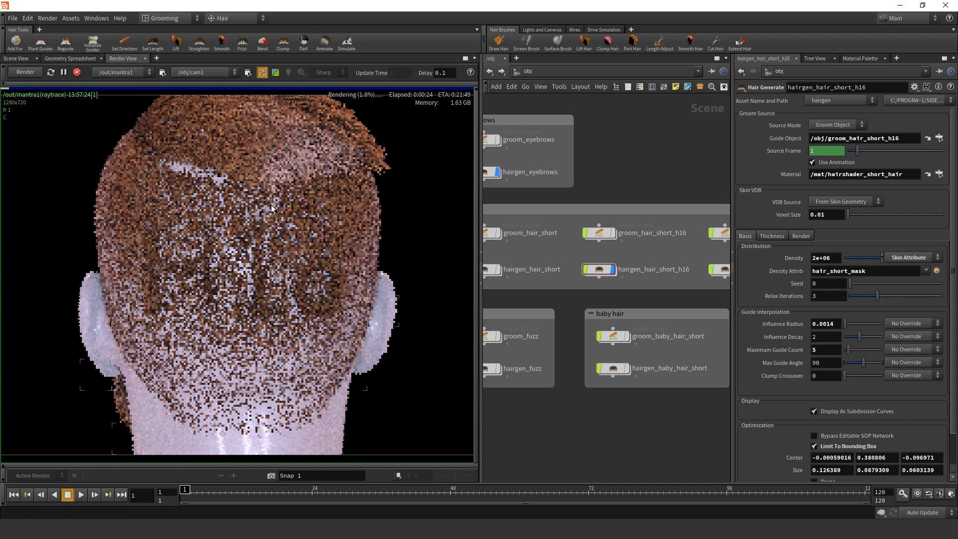
mouse_move(253, 273)
mouse_down()
mouse_move(190, 288)
mouse_move(238, 270)
mouse_move(323, 284)
mouse_move(160, 282)
mouse_up()
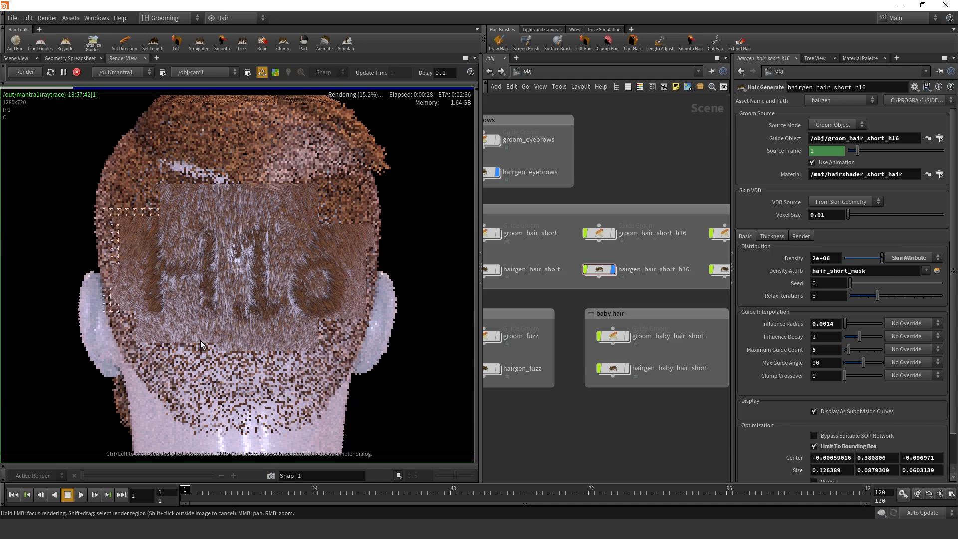
mouse_move(200, 342)
mouse_down()
mouse_move(195, 325)
mouse_move(254, 272)
mouse_up()
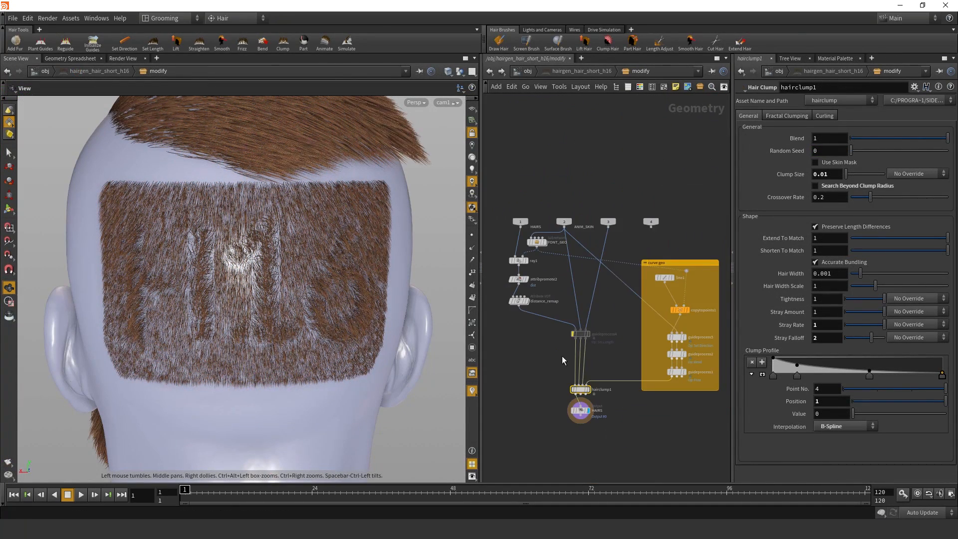
- Review hairclump1 and the HAIRS output in the modify network together with the H16 hair patch
scroll(579, 405, up, 8)
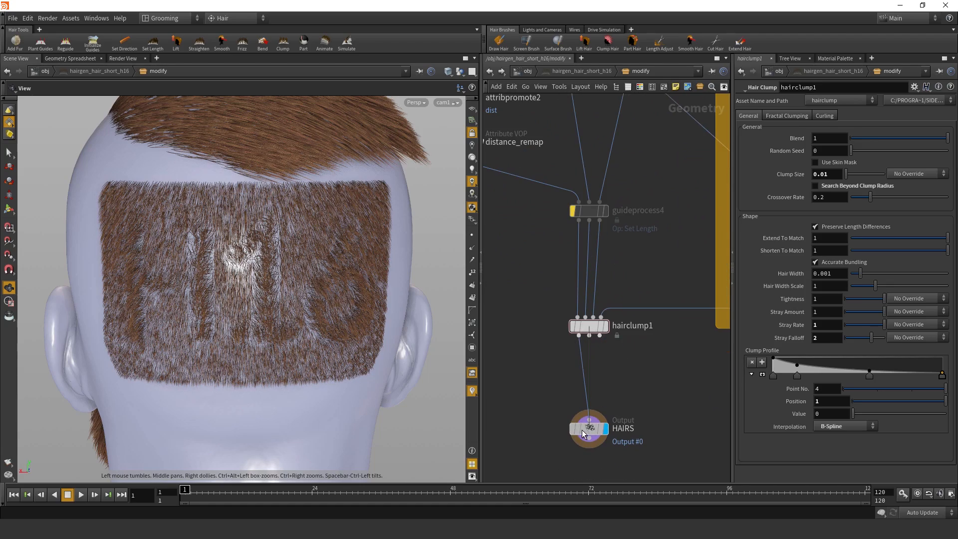
right_drag(271, 290, 315, 274)
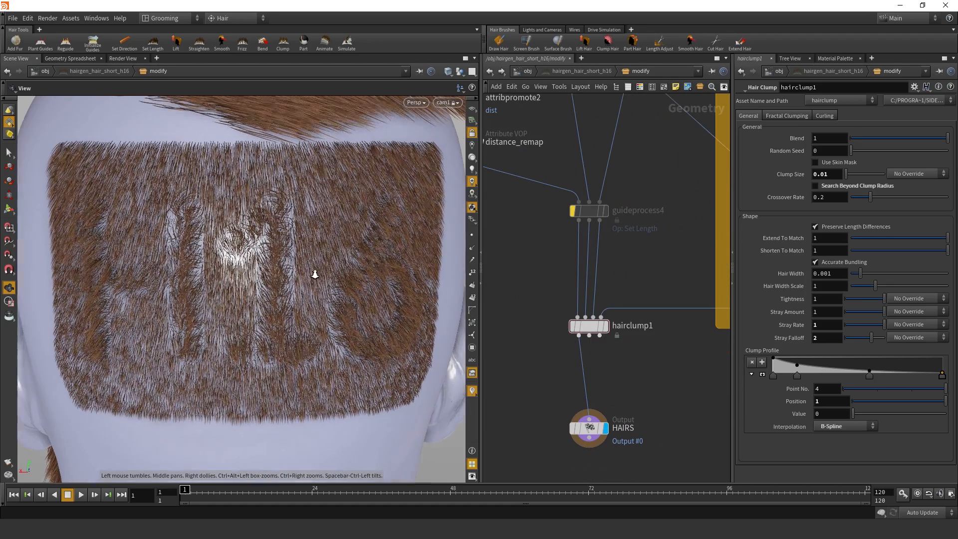
scroll(623, 381, down, 4)
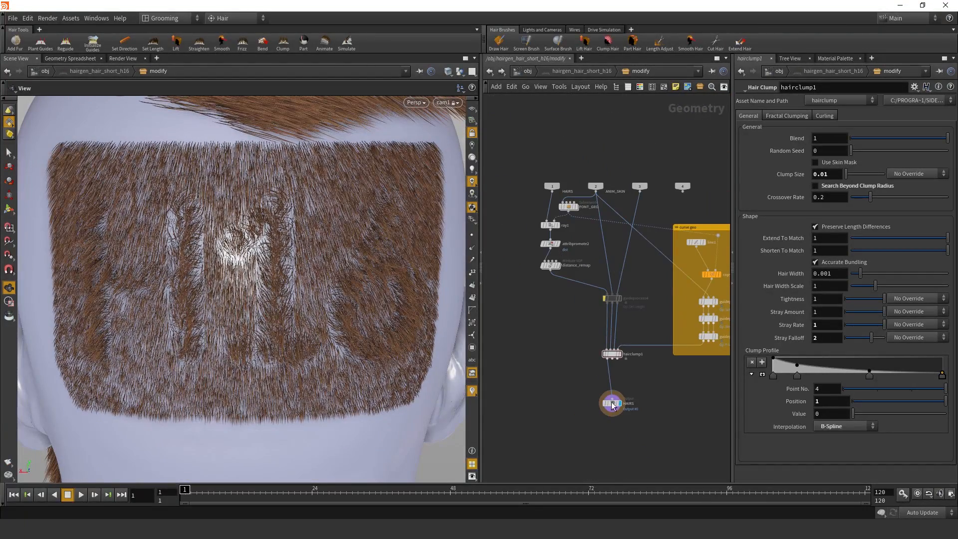
- Insert an Attribute VOP node between hairclump1 and the HAIRS output in the modify network
scroll(613, 388, up, 4)
middle_drag(621, 369, 601, 336)
scroll(601, 333, up, 3)
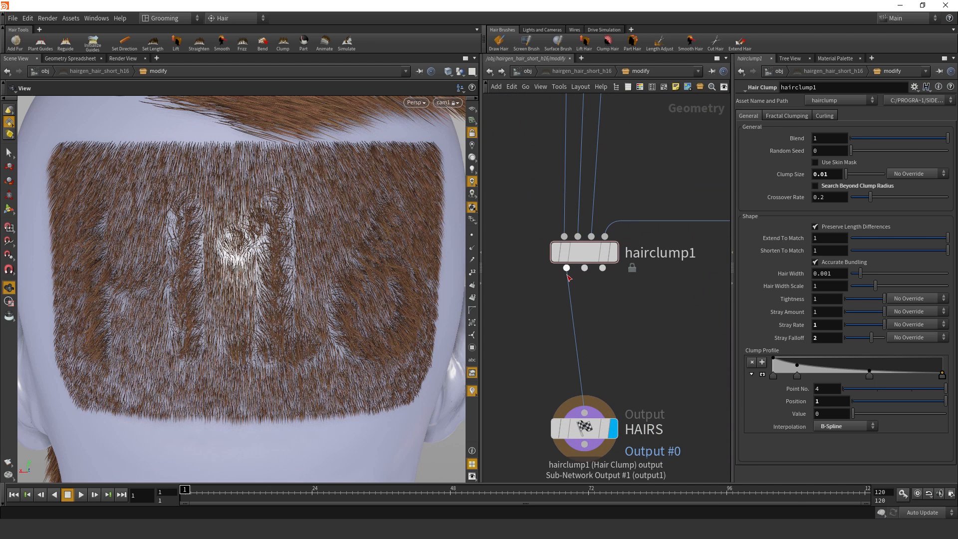
key(Tab)
text(attrib)
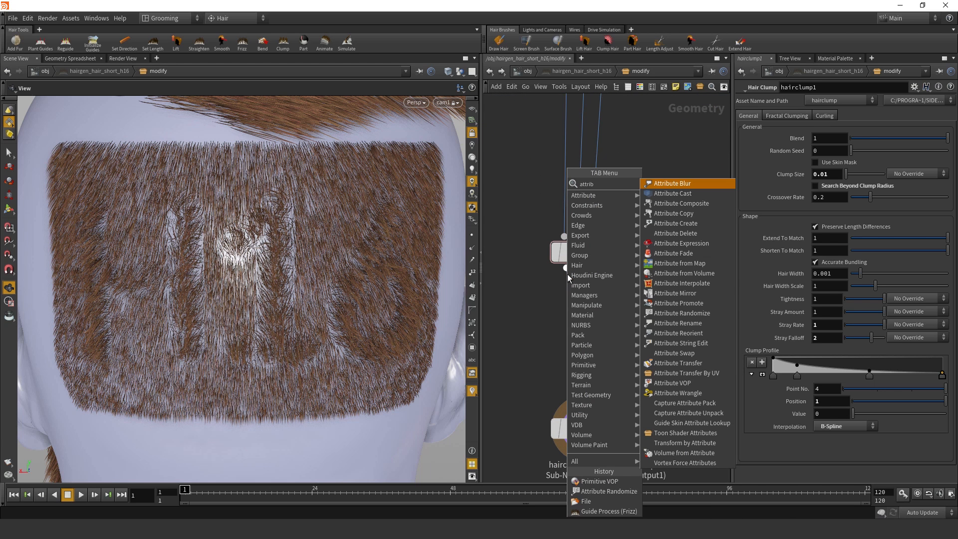
click(672, 382)
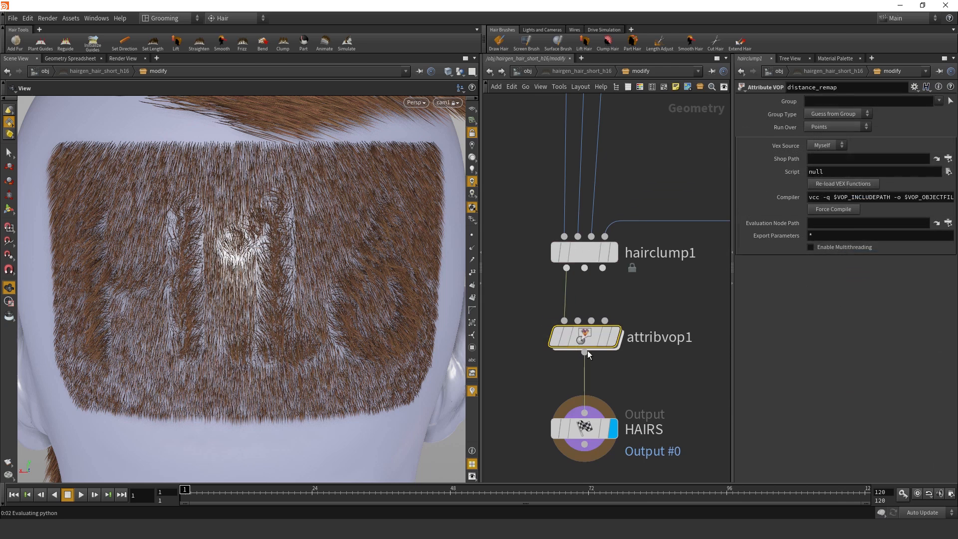
- Go inside attribvop1 and delete the default global parameters and output nodes
double_click(591, 338)
scroll(603, 355, down, 2)
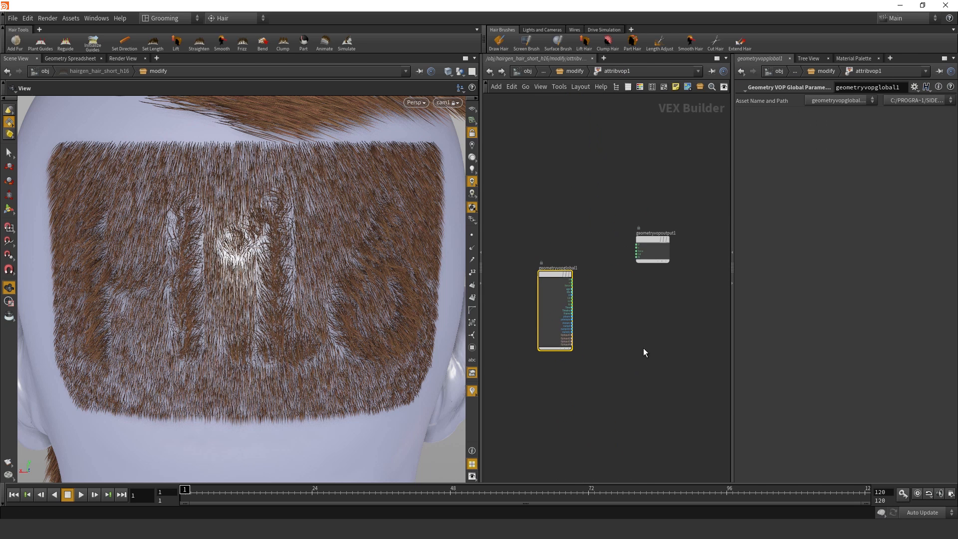
drag(655, 378, 565, 220)
key(Delete)
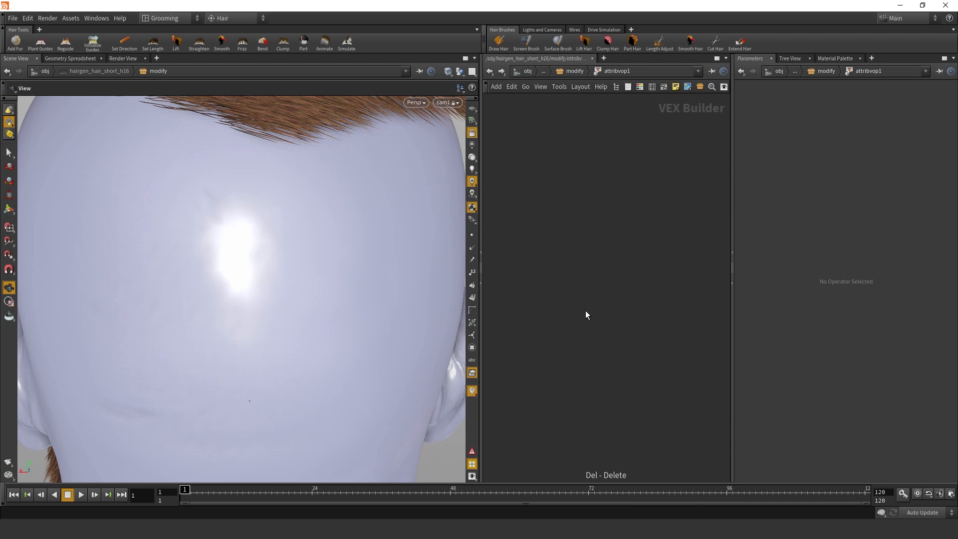
- Add a Bind node of type Float named fontmask inside attribvop1
key(Tab)
key(Escape)
click(519, 308)
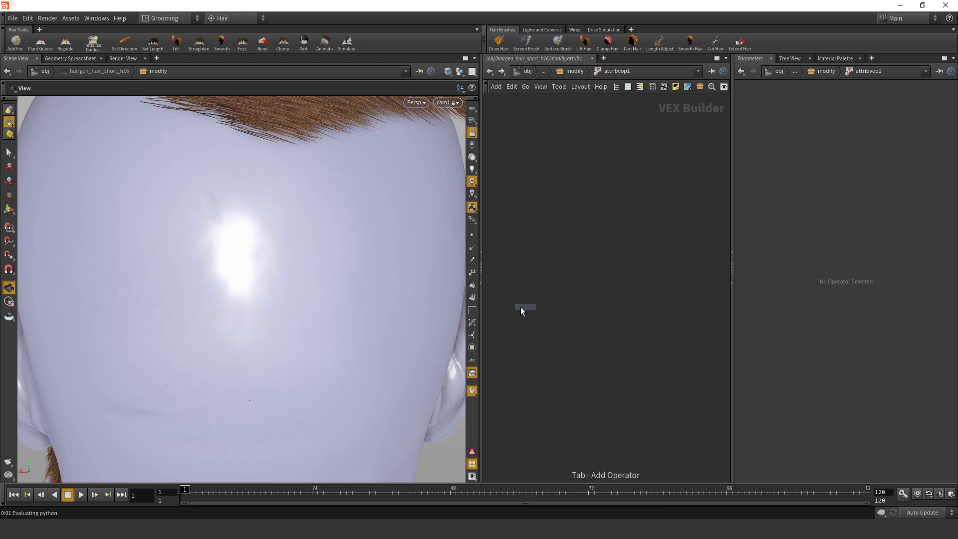
click(846, 112)
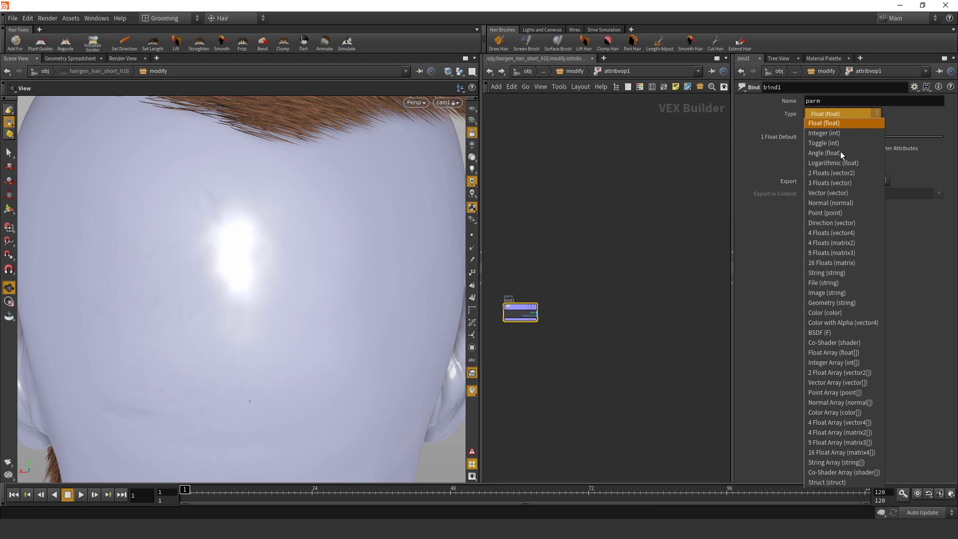
click(824, 124)
click(839, 101)
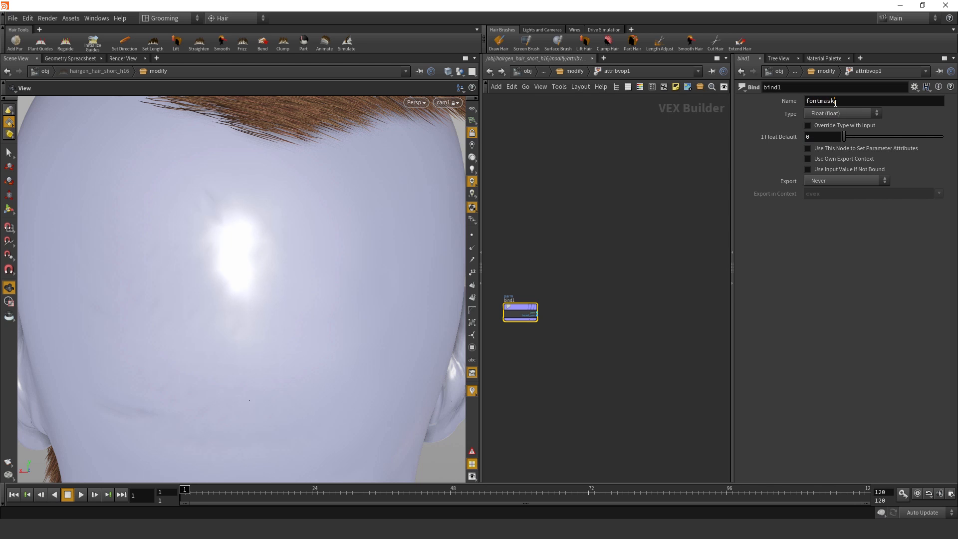
- Go inside distance_remap and examine the complement1 node that feeds the exported mask
key(u)
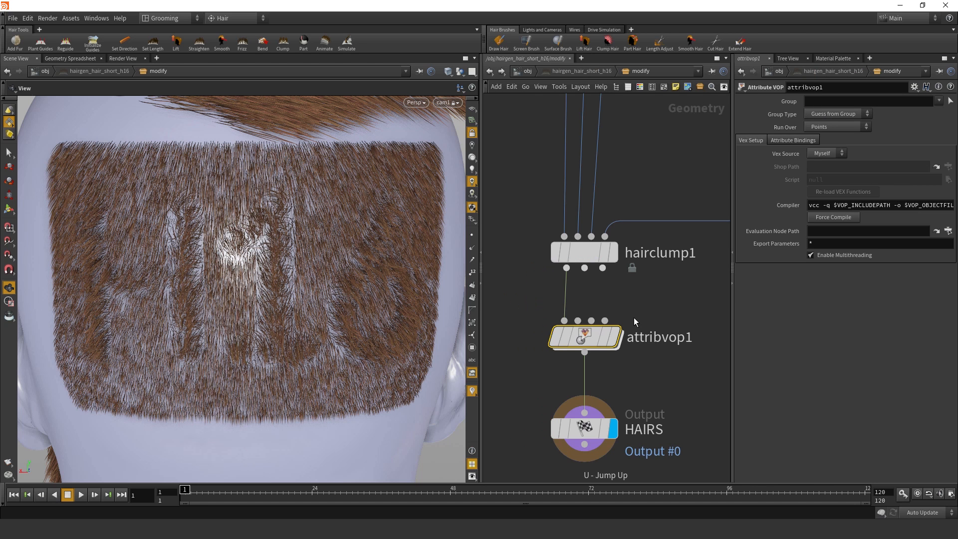
drag(527, 163, 526, 163)
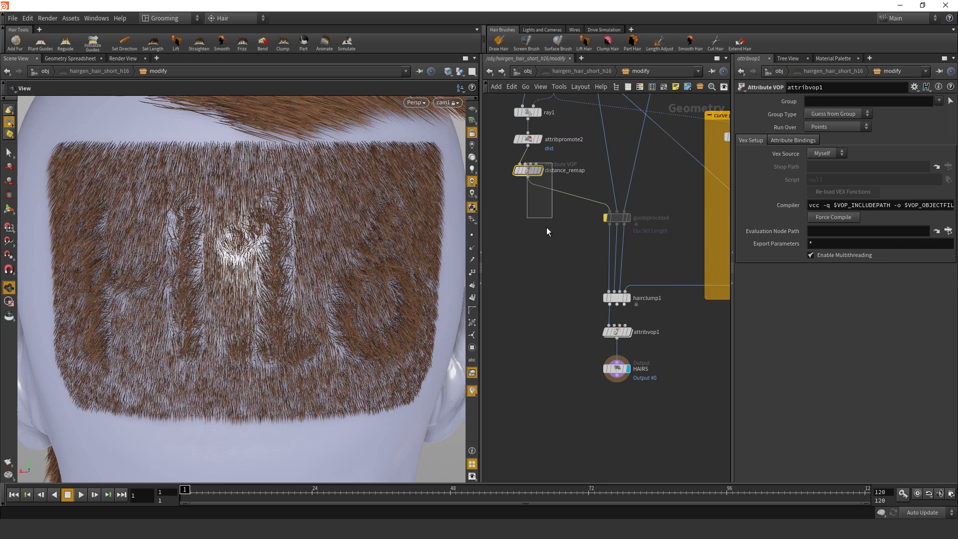
key(i)
scroll(588, 166, up, 2)
scroll(588, 167, up, 1)
middle_drag(588, 166, 643, 220)
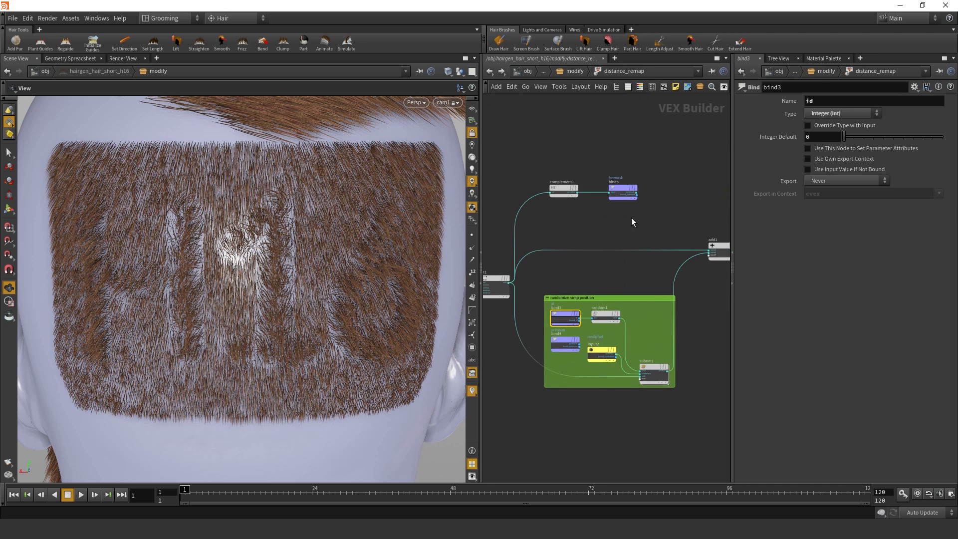
scroll(596, 178, up, 4)
drag(565, 267, 529, 183)
scroll(668, 188, down, 4)
scroll(618, 242, up, 1)
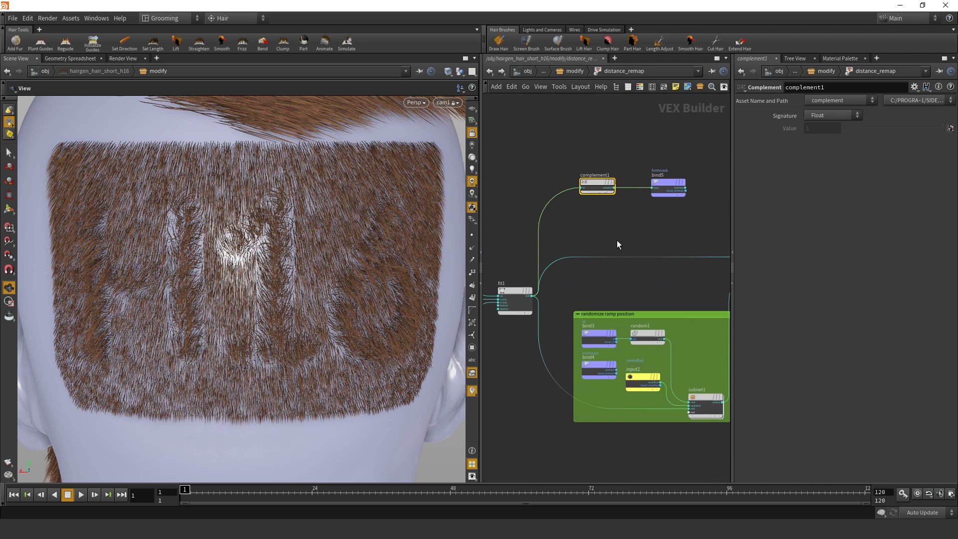
- Check the fontmask export settings on bind5 and the fit1 range node in distance_remap, then return to the modify network
middle_drag(620, 228, 622, 260)
scroll(623, 258, up, 2)
click(679, 194)
scroll(684, 224, down, 3)
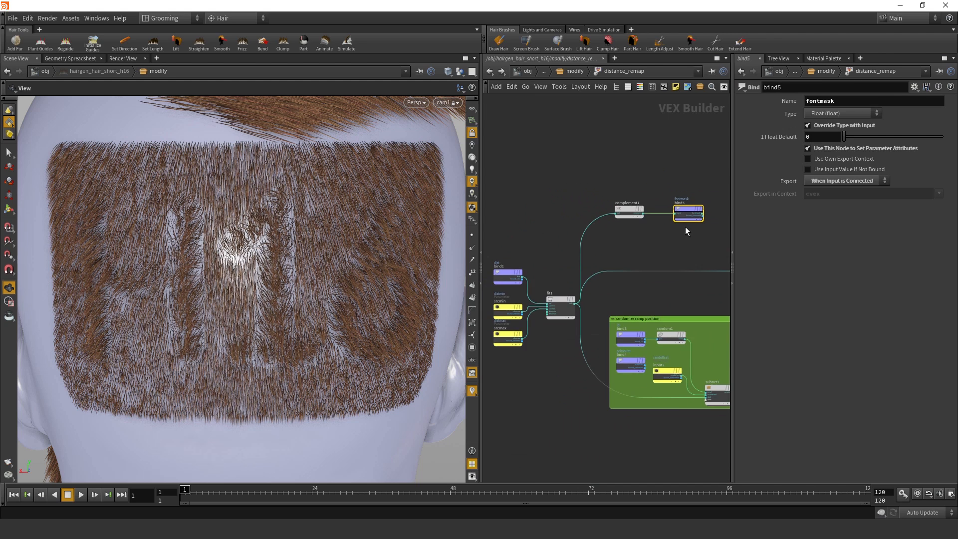
scroll(672, 240, up, 2)
middle_drag(672, 240, 658, 223)
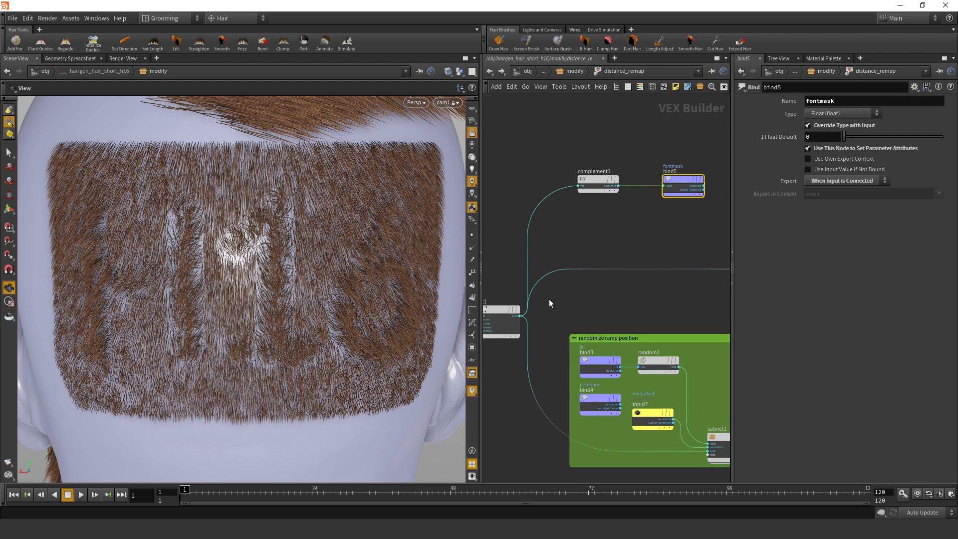
drag(504, 374, 498, 287)
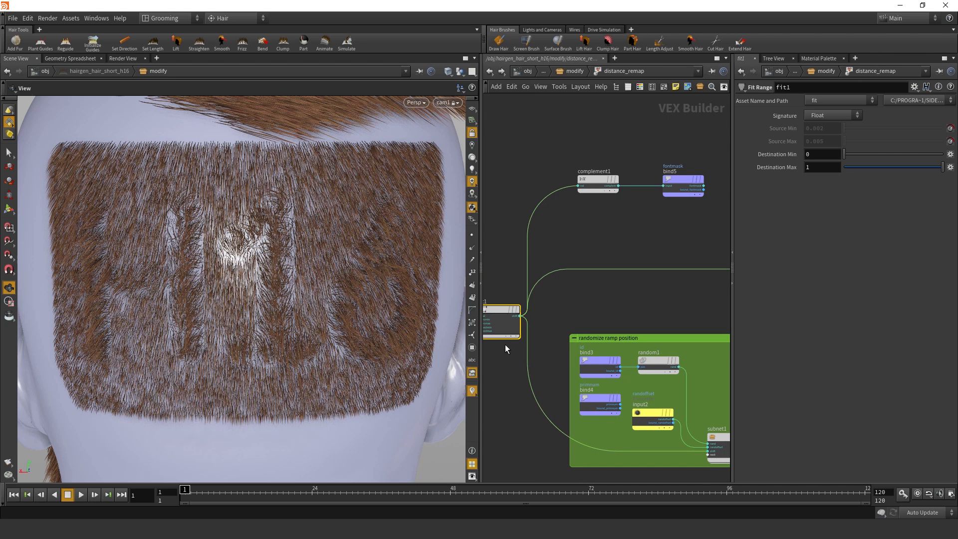
key(u)
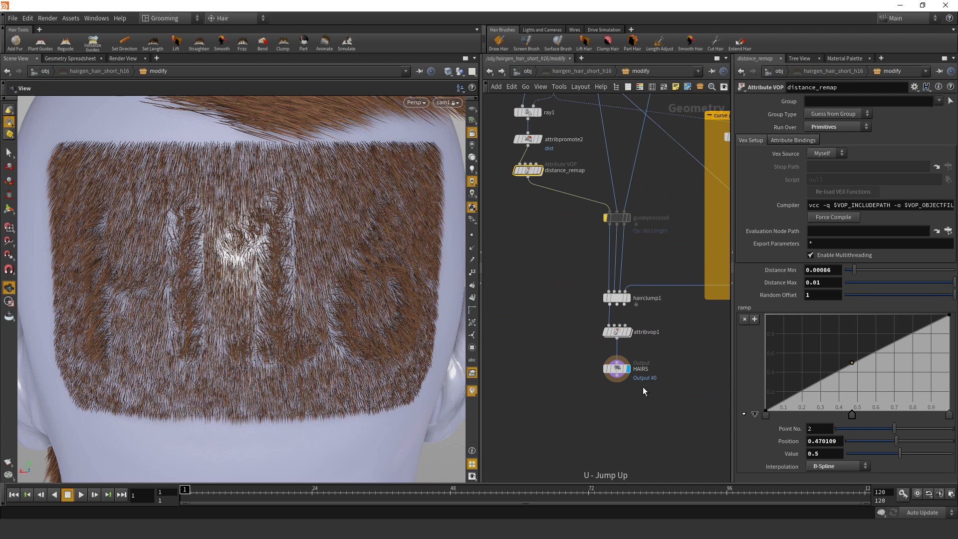
- Add a Color Mix node inside attribvop1 and connect the fontmask output to its bias input
scroll(654, 384, up, 3)
key(i)
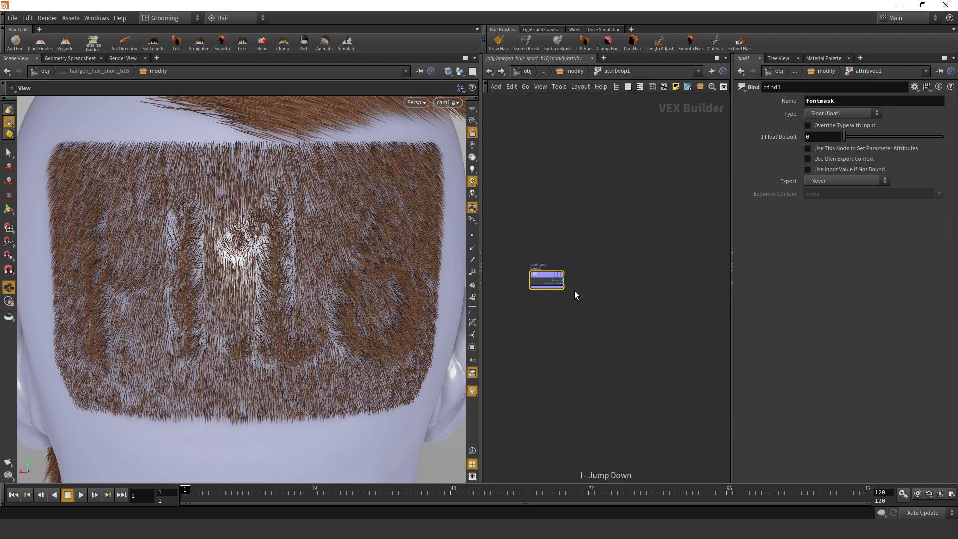
middle_drag(574, 292, 617, 256)
scroll(549, 275, up, 3)
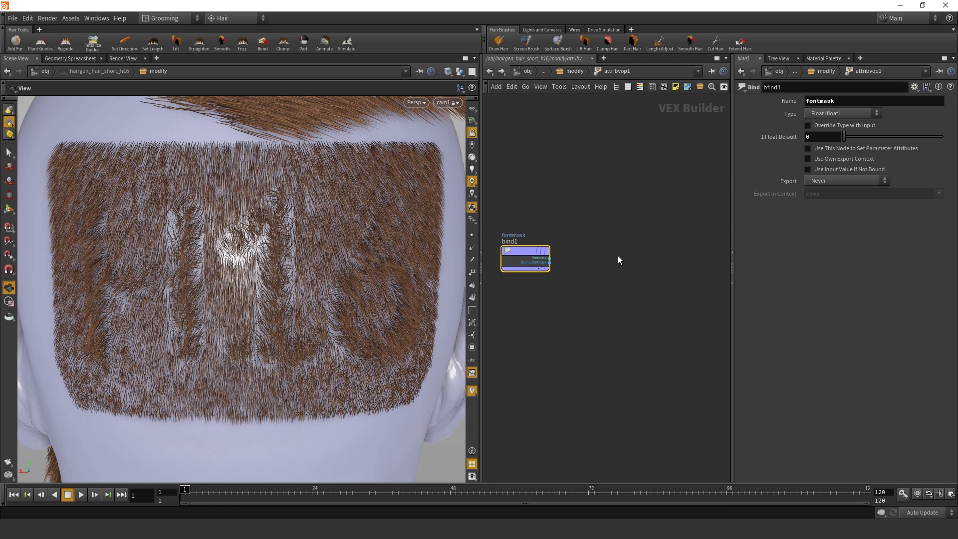
key(Tab)
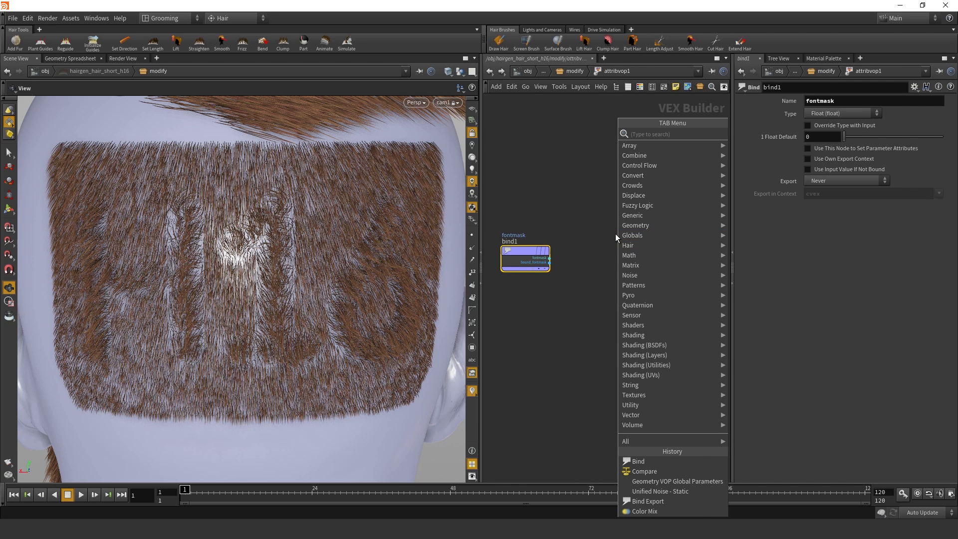
text(colormix)
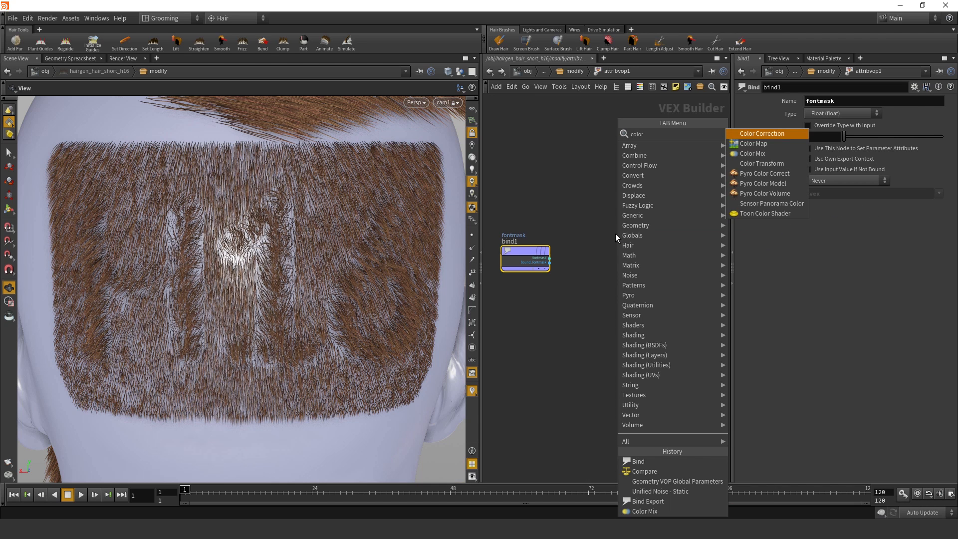
key(Return)
click(609, 257)
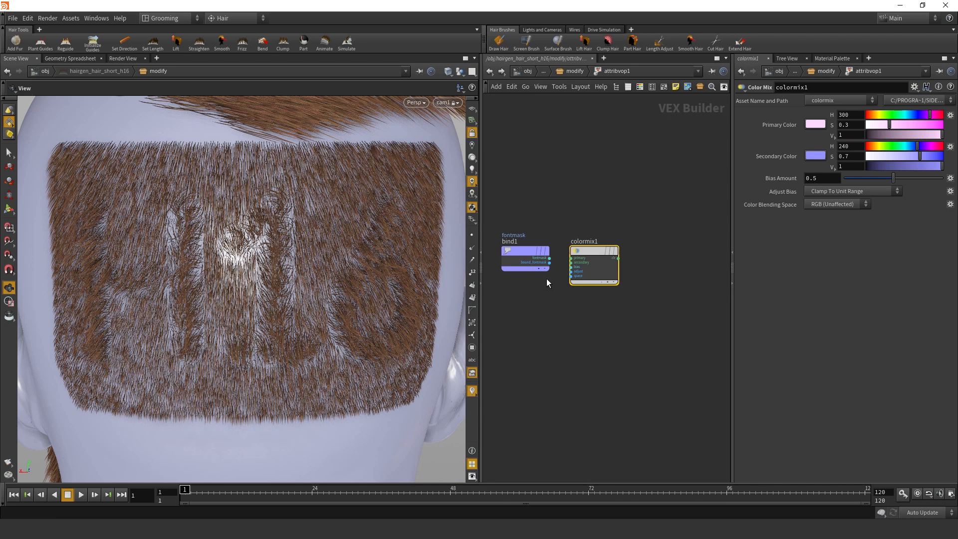
scroll(547, 278, up, 2)
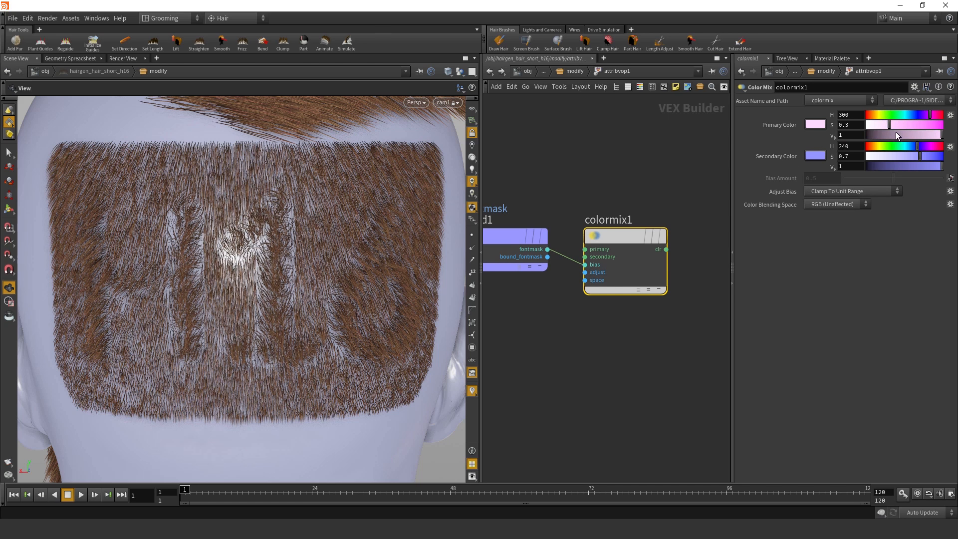
- Set colormix1's primary color to white with saturation 0 and its secondary color to black with value 0
drag(890, 125, 868, 124)
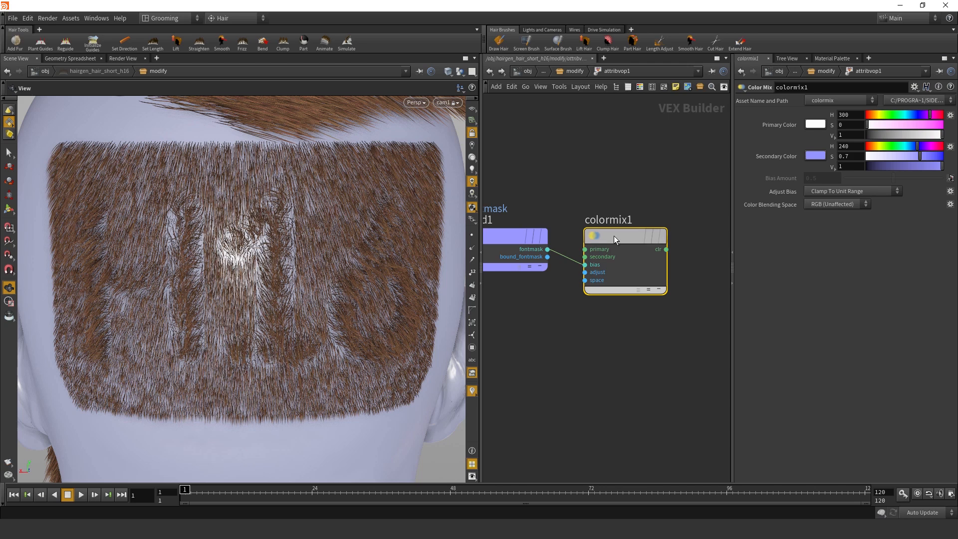
drag(891, 166, 867, 166)
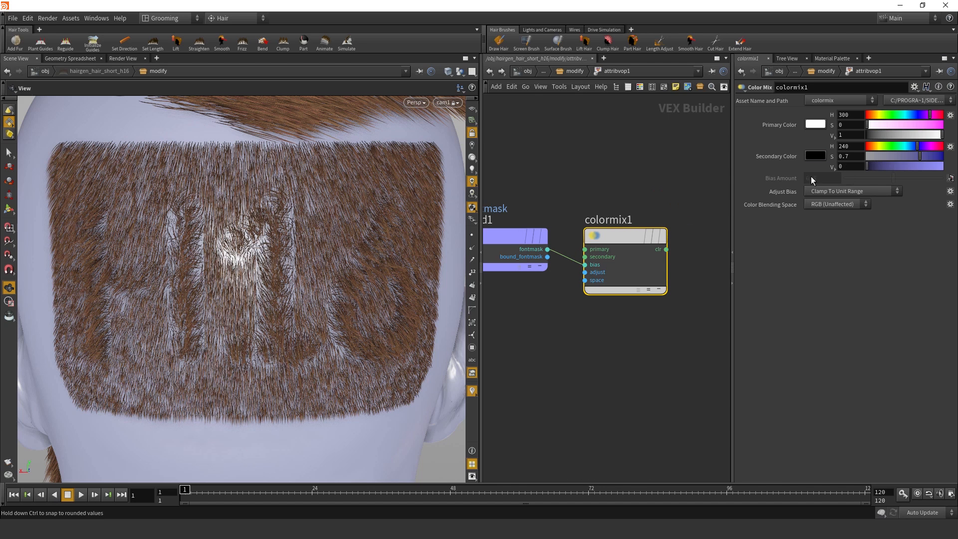
scroll(648, 230, down, 2)
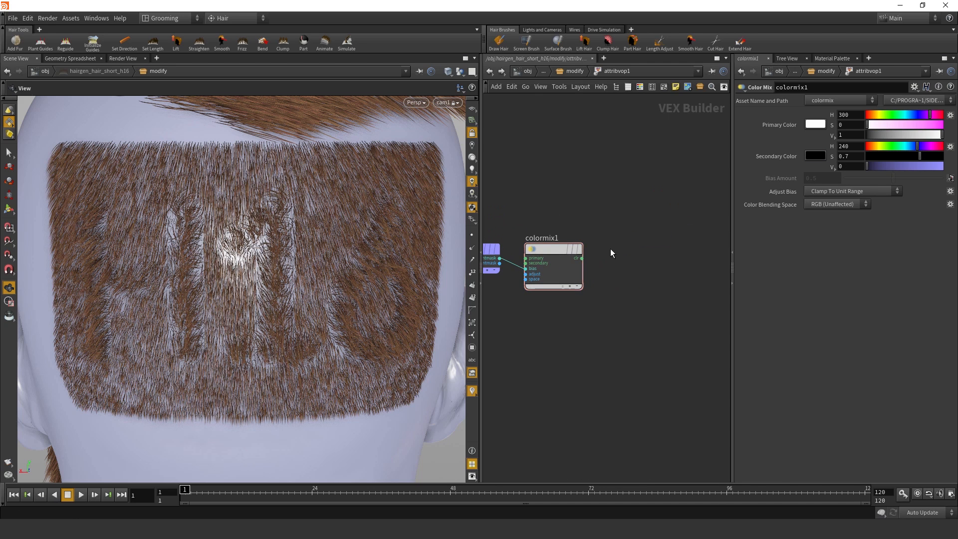
- Add a Bind Export node and feed it from the color output of colormix1
key(Tab)
key(Escape)
key(Tab)
text(ex)
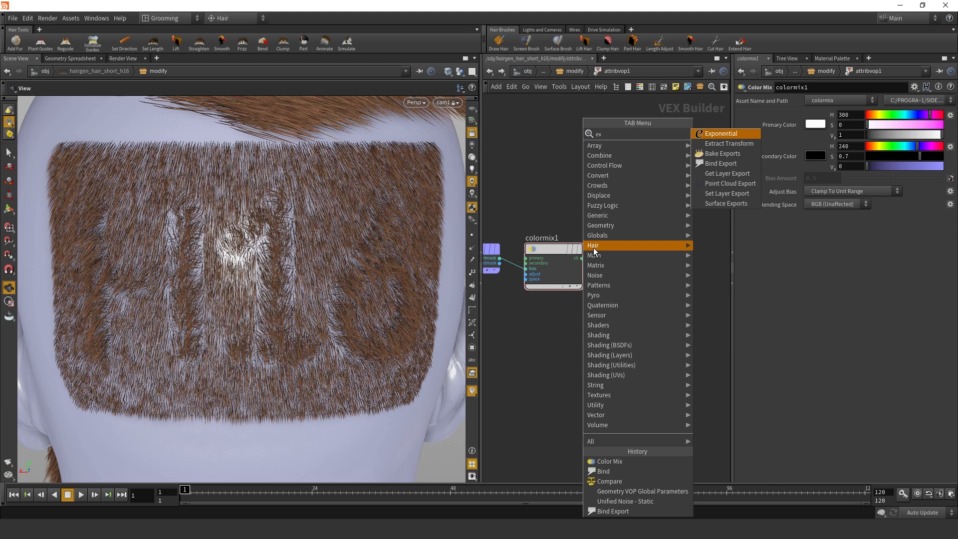
key(Down)
key(Down)
key(Down)
key(Down)
key(Up)
key(Return)
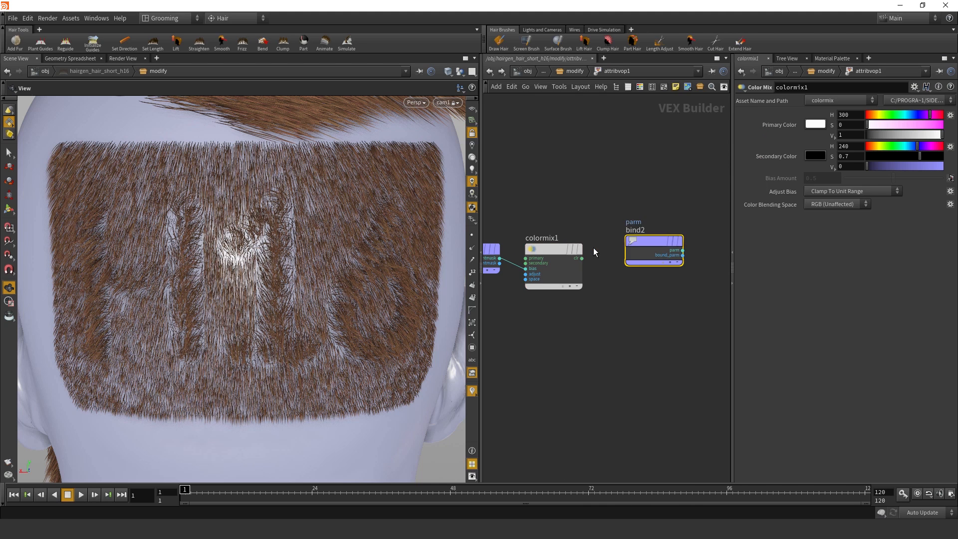
- Set the export node's type to Color and its name to Cd, and line it up beside colormix1
click(838, 109)
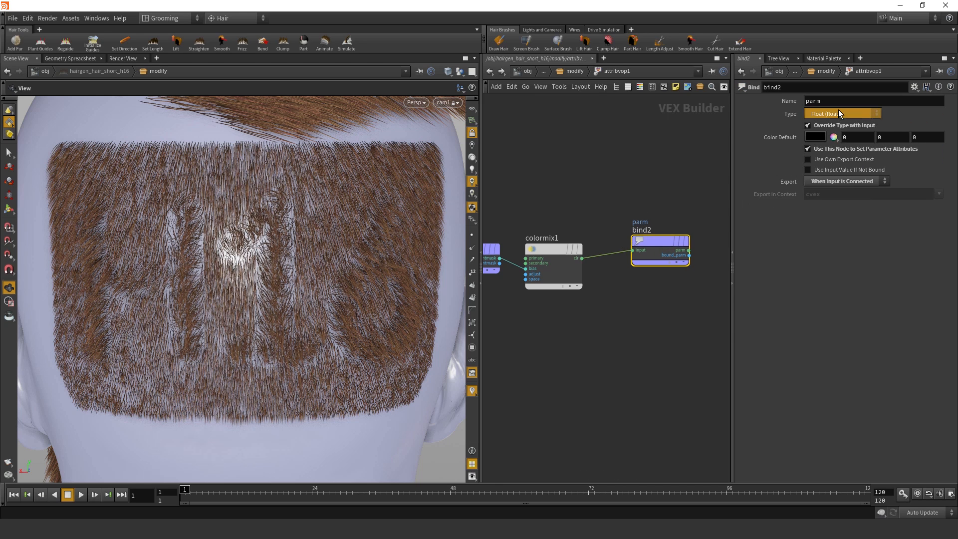
click(843, 310)
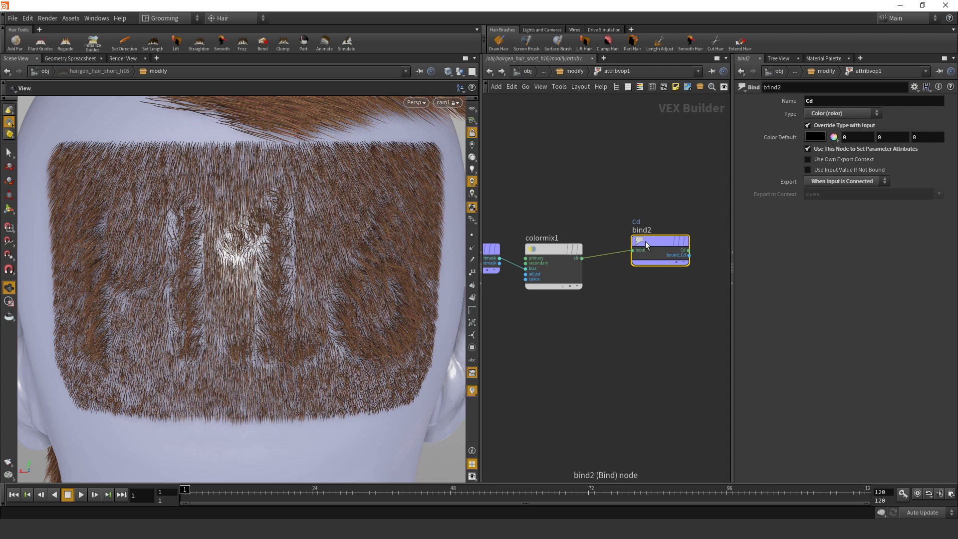
drag(647, 240, 639, 249)
key(h)
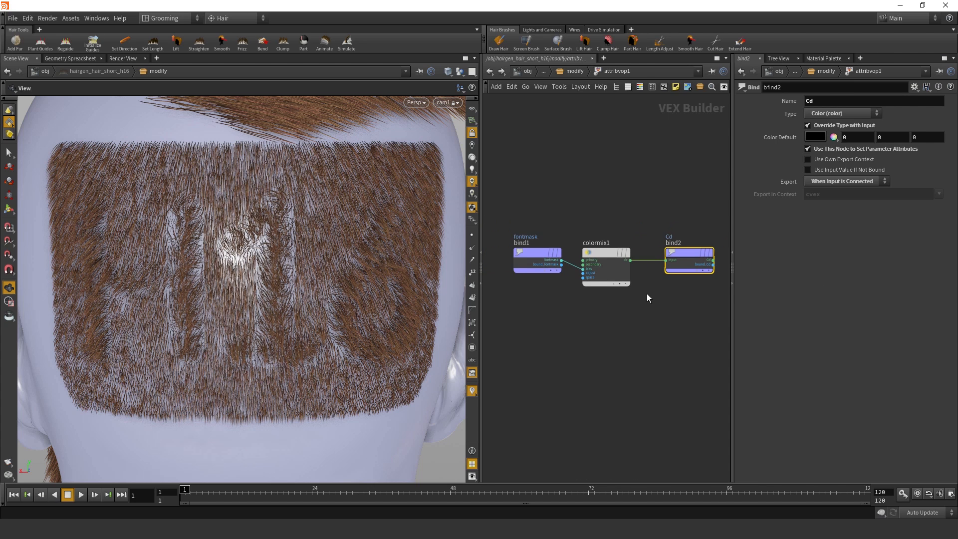
- Return to the modify network and set attribvop1 to run over Primitives
key(u)
middle_drag(637, 301, 617, 278)
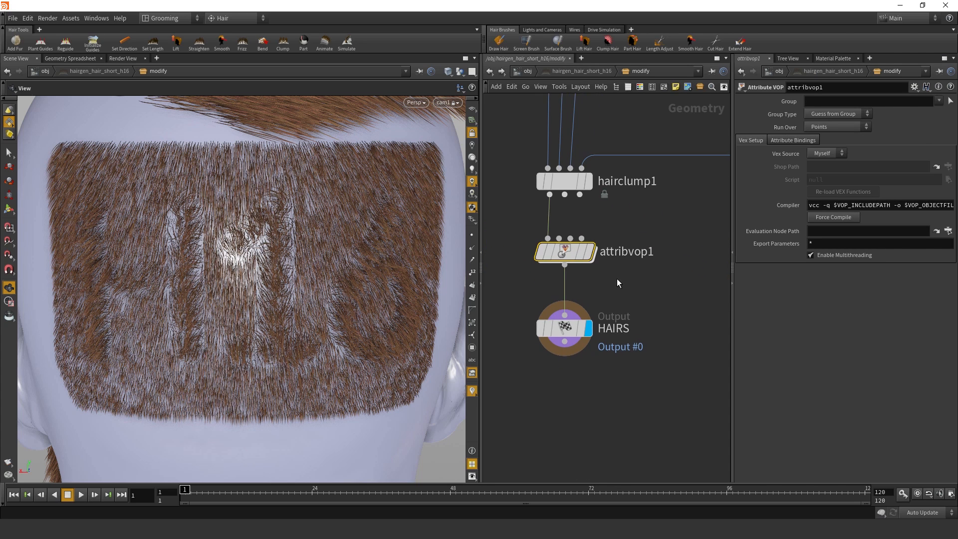
click(819, 127)
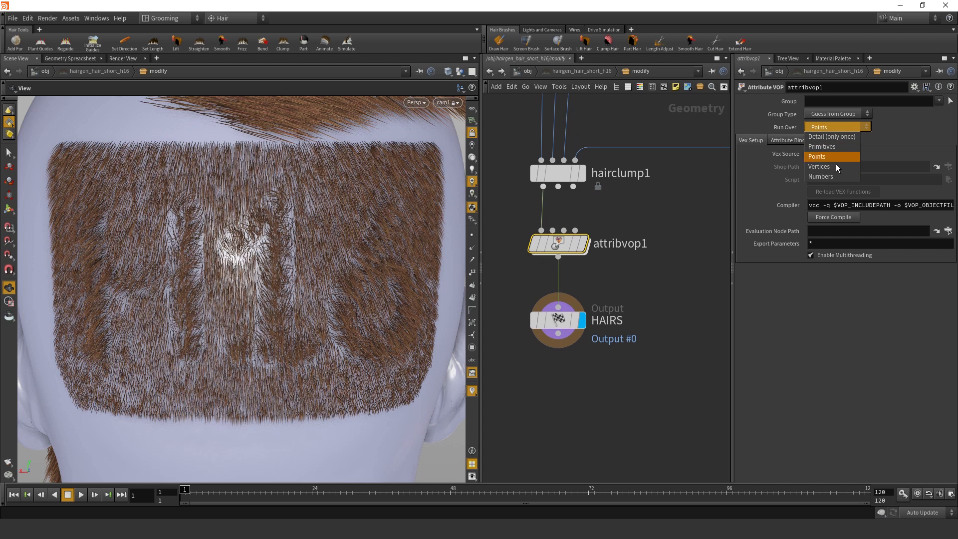
click(833, 145)
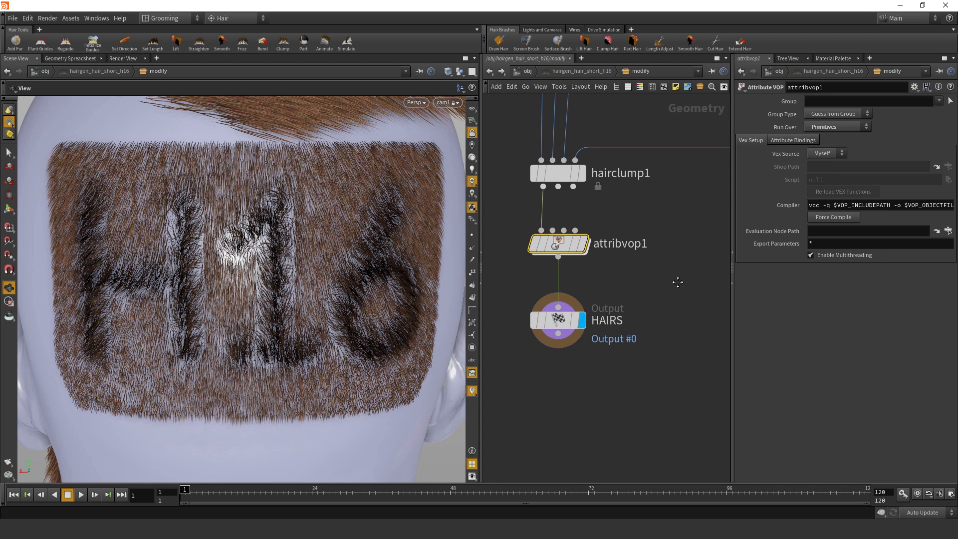
middle_drag(678, 282, 689, 269)
key(Tab)
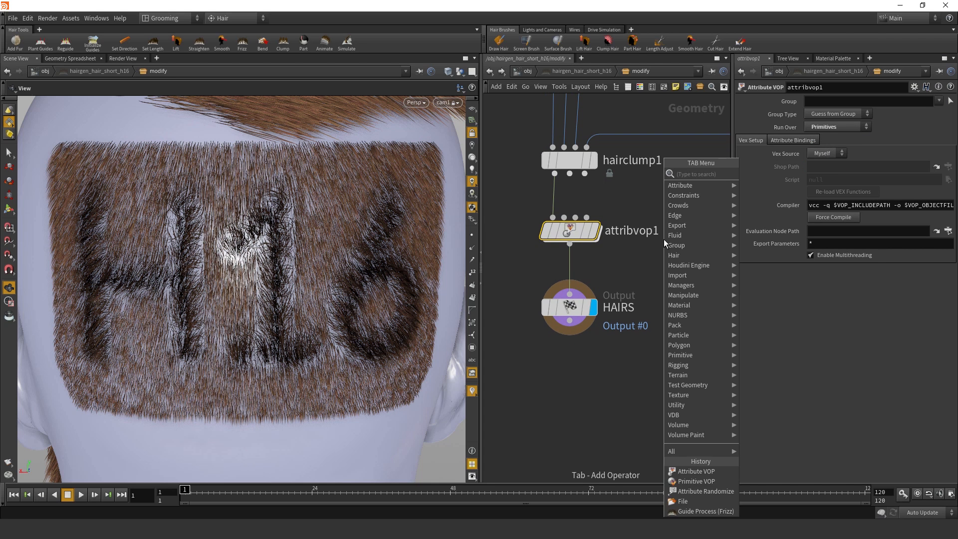
text(prim)
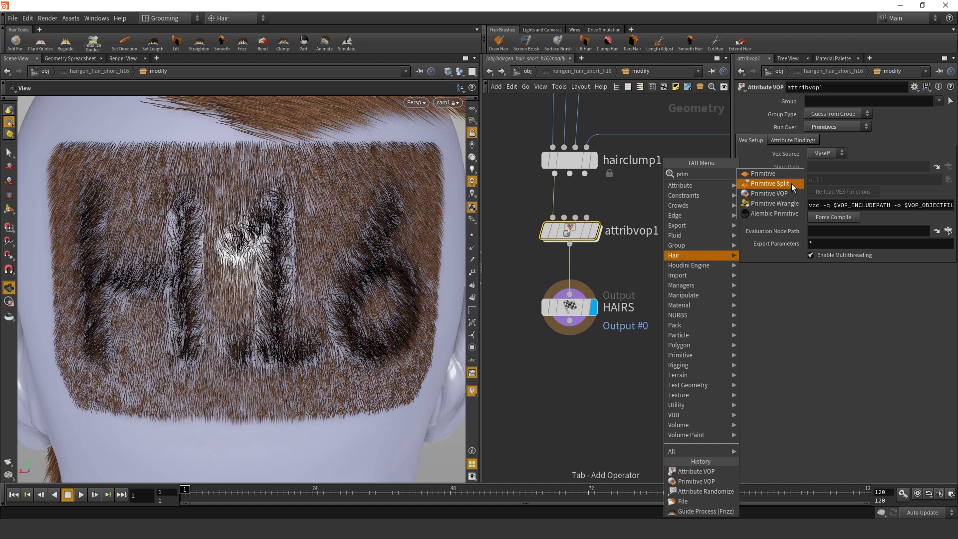
key(Escape)
click(632, 286)
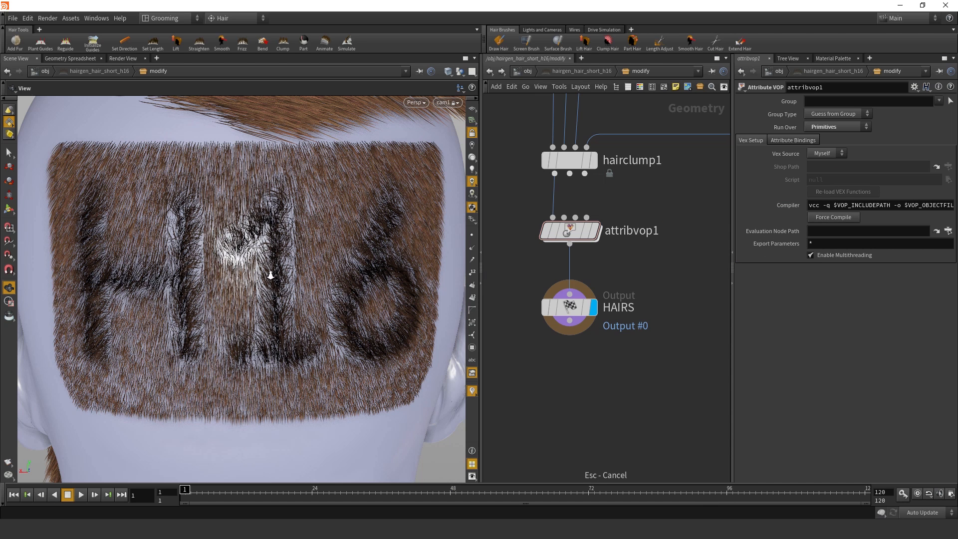
right_drag(270, 276, 319, 248)
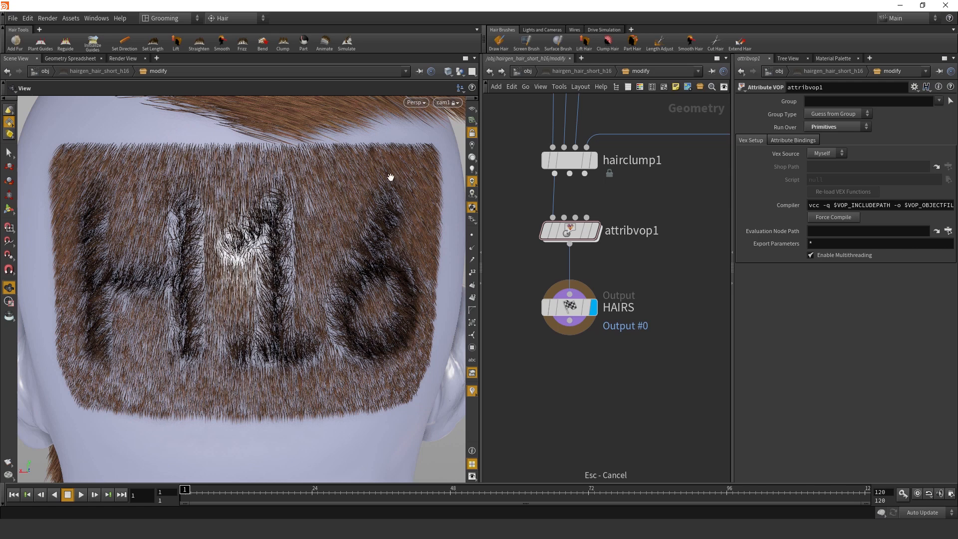
- Go back to the object level and open the hairshader_short_hair material assigned to hairgen_hair_short_h16
click(520, 72)
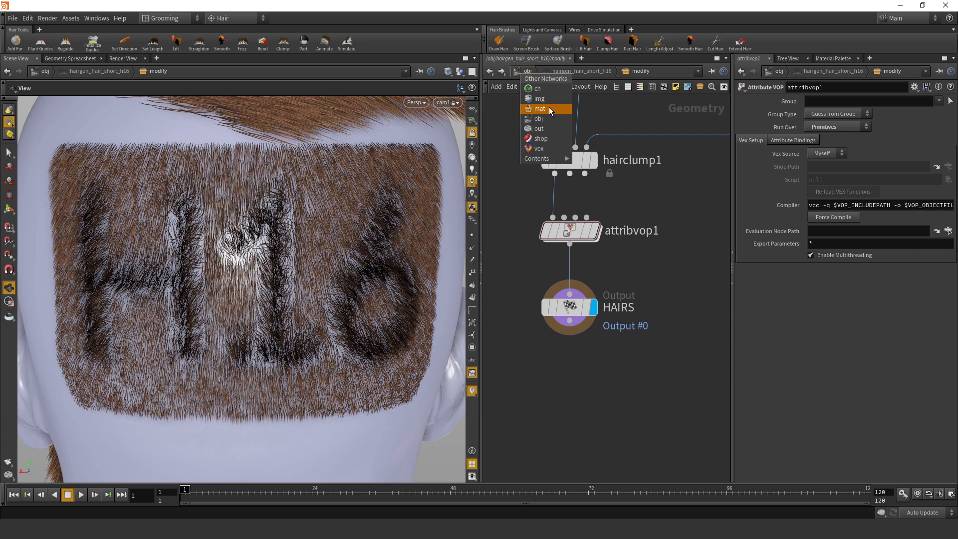
click(633, 114)
click(529, 73)
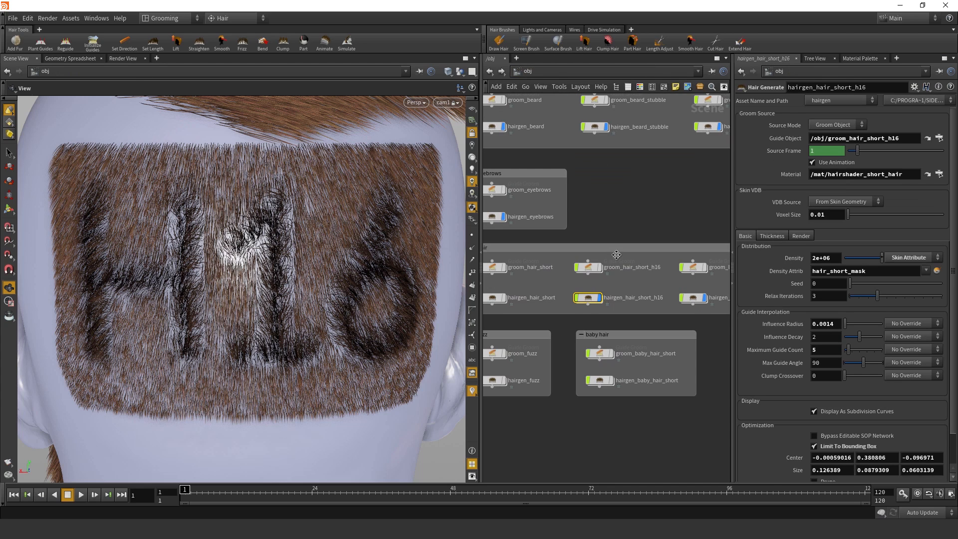
click(586, 302)
click(927, 175)
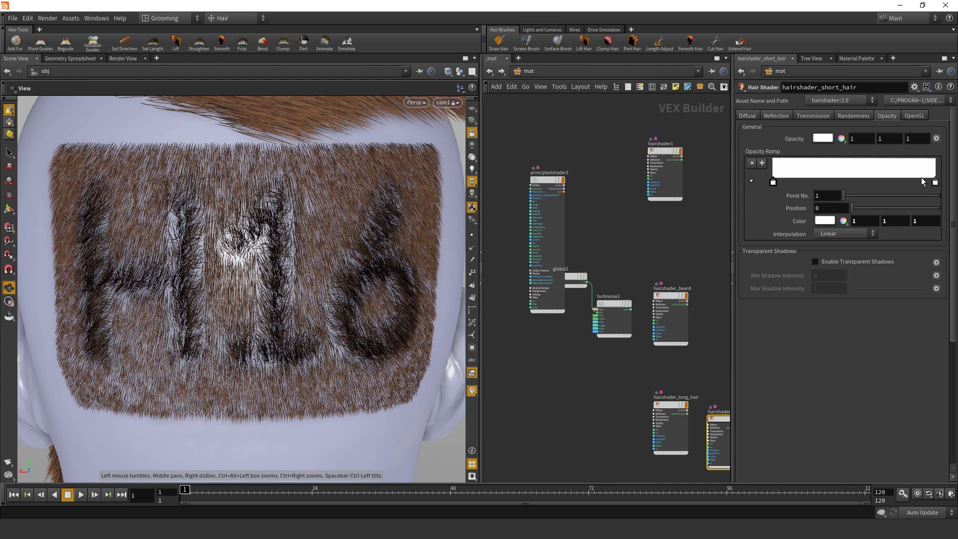
middle_drag(594, 360, 510, 226)
scroll(646, 250, up, 3)
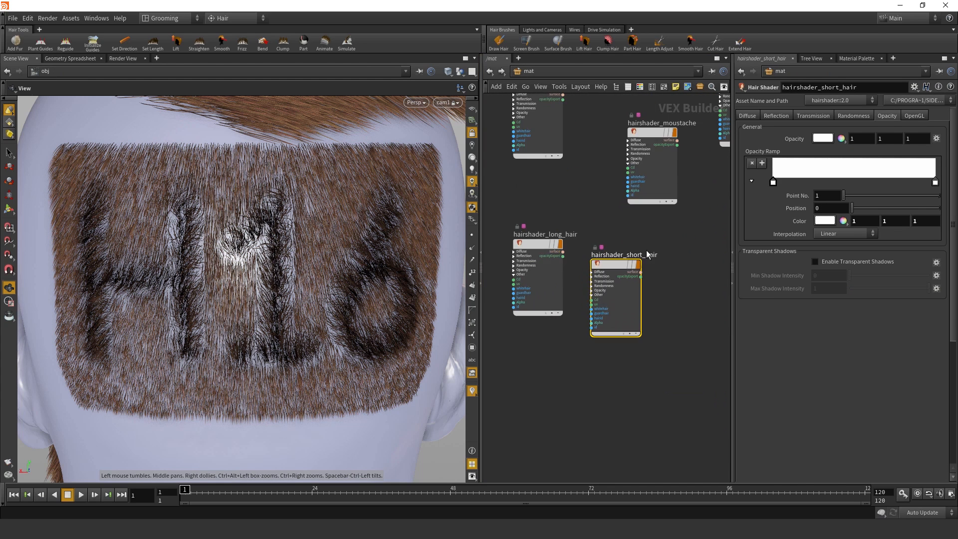
- Set the diffuse root color and tip color of hairshader_short_hair to white with saturation 0 and value 1
click(747, 116)
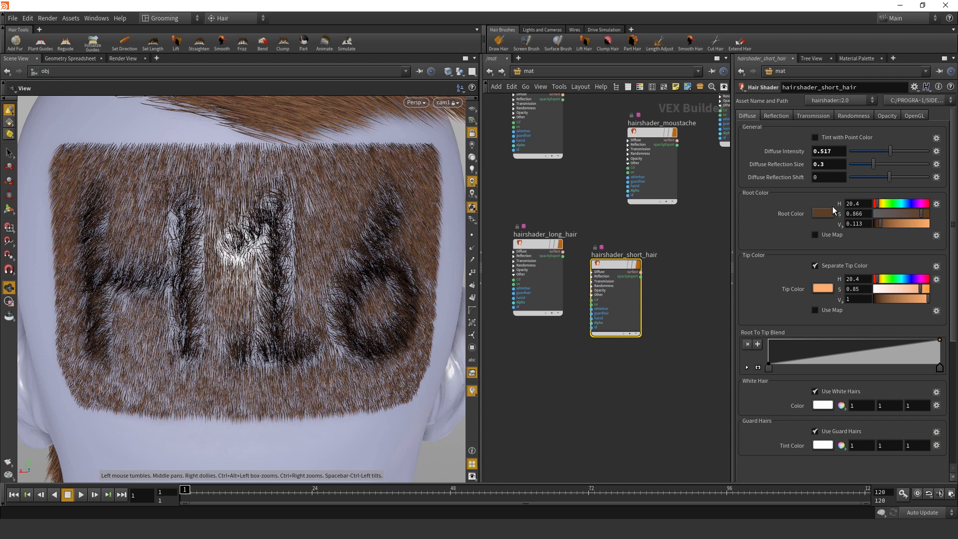
drag(921, 213, 828, 219)
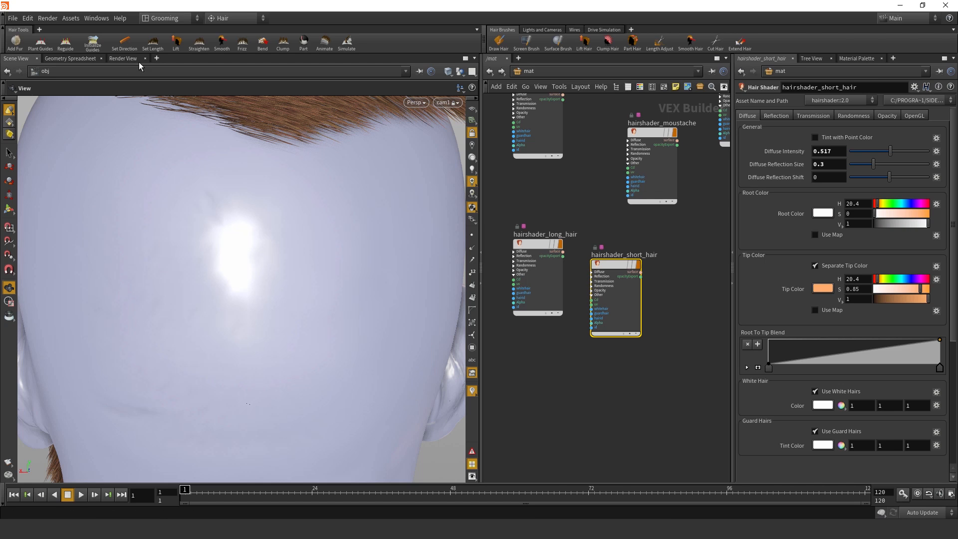
click(123, 58)
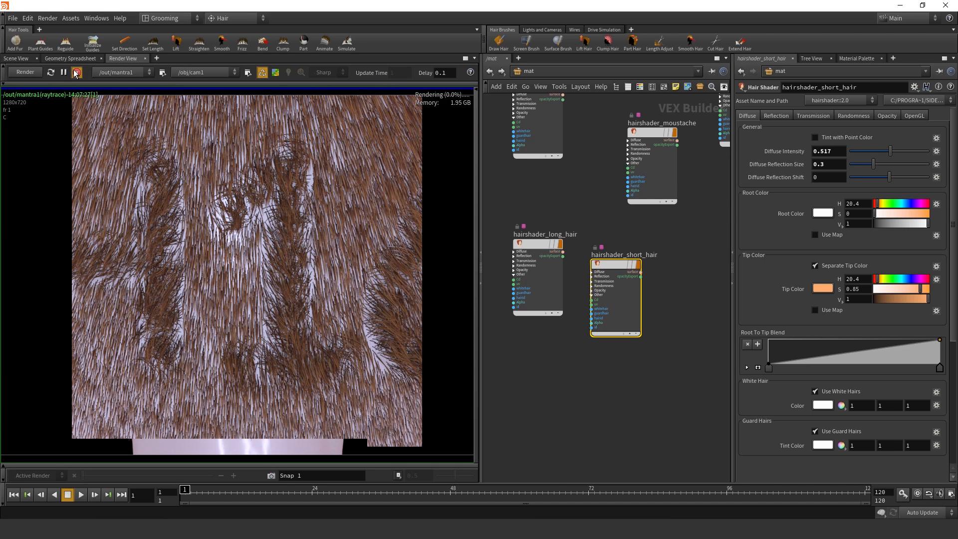
click(18, 59)
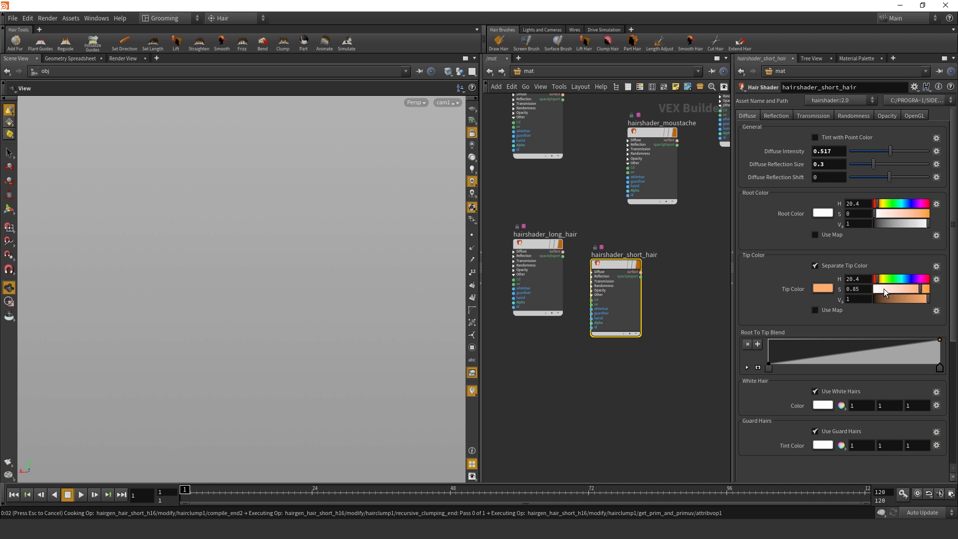
drag(884, 289, 864, 292)
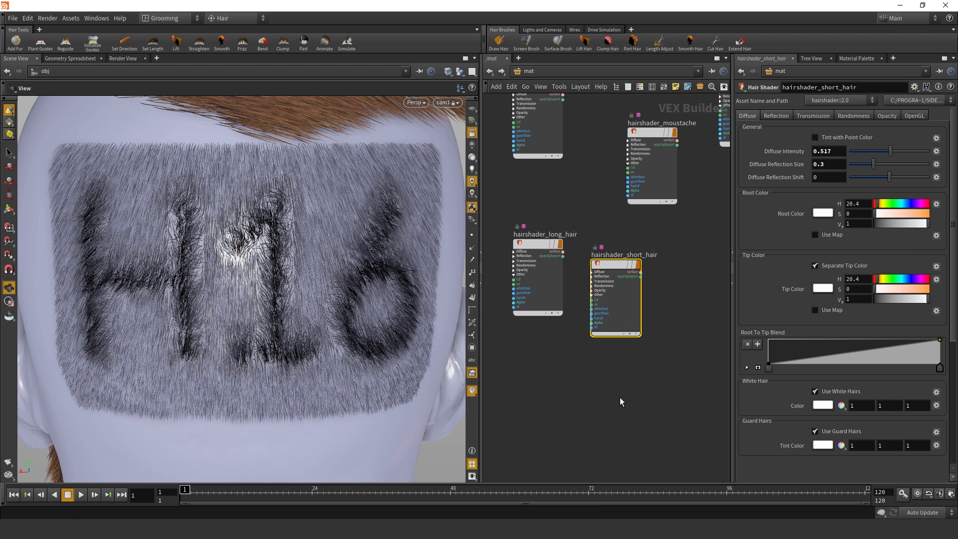
- Return to the modify network of hairgen_hair_short_h16 and go inside attribvop1
middle_drag(619, 397, 613, 362)
click(489, 72)
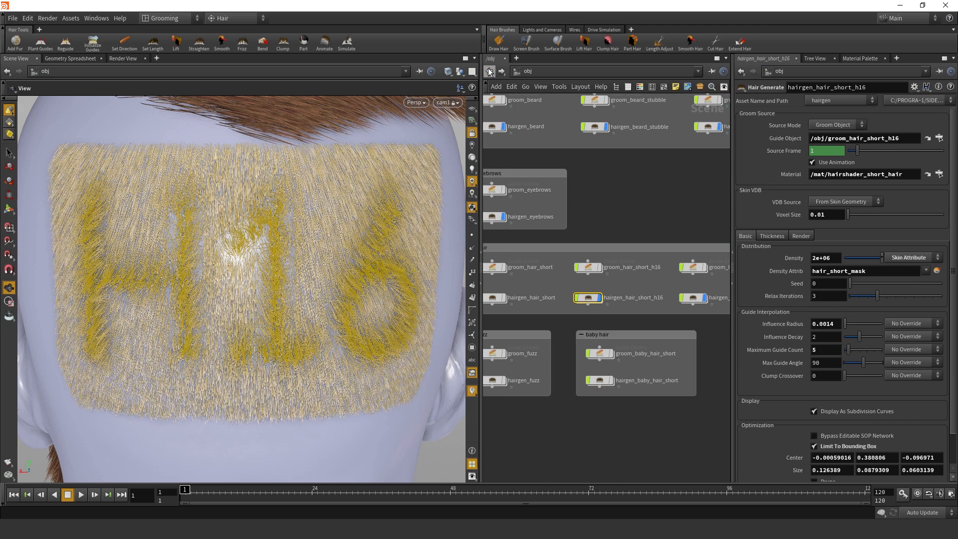
right_drag(582, 313, 584, 344)
double_click(597, 294)
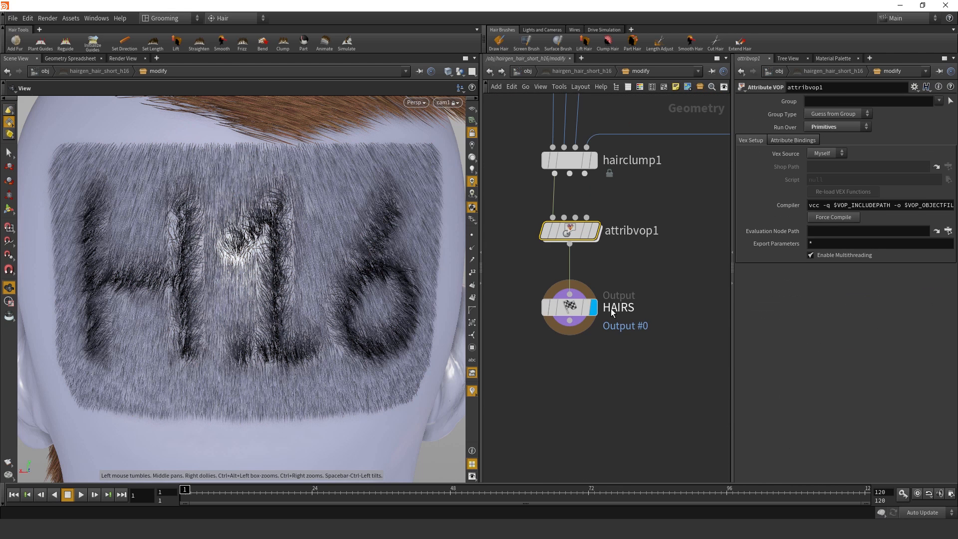
middle_drag(644, 262, 663, 312)
key(i)
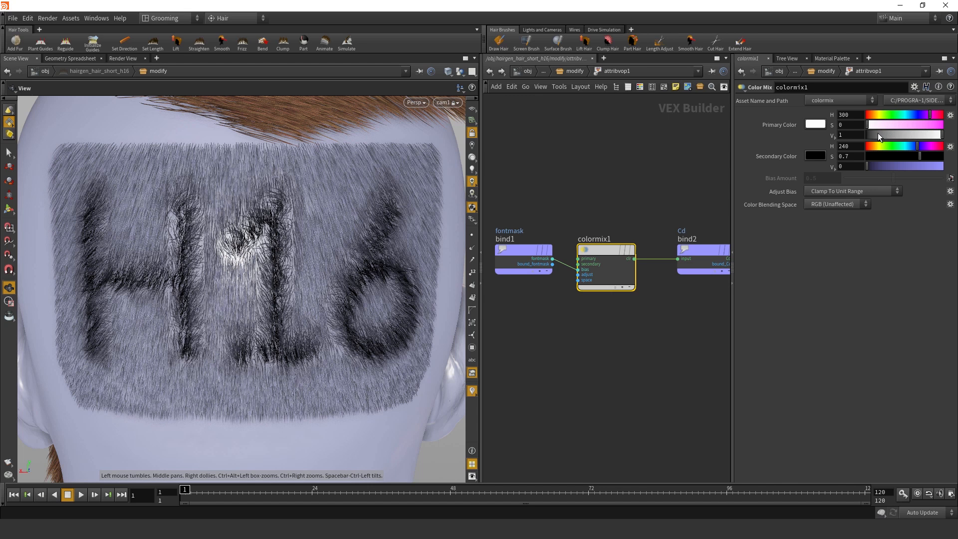
- Set colormix1's primary color to hue 19, saturation 0.894, value 0.563 and its secondary color to hue 12, saturation 1, value 1
drag(878, 116, 935, 124)
drag(911, 133, 944, 168)
scroll(190, 246, down, 5)
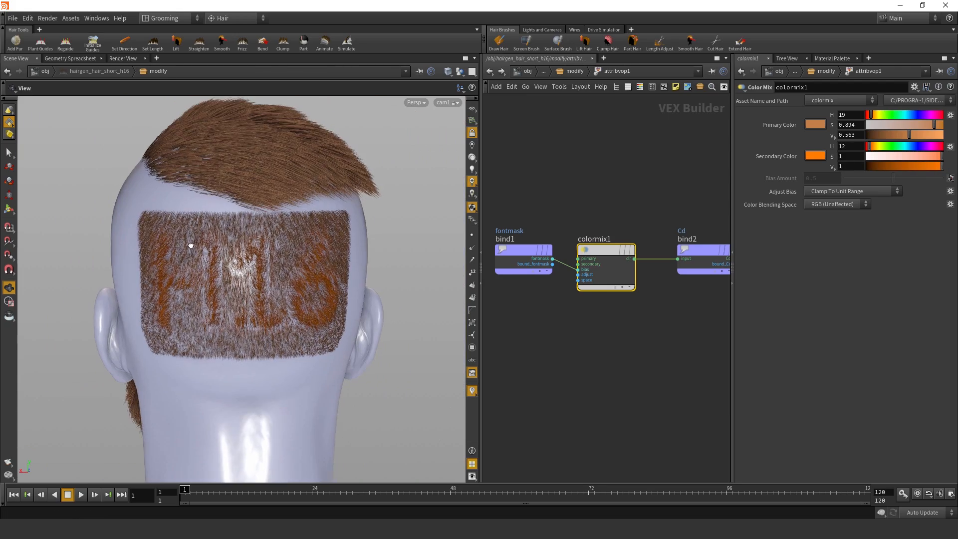
scroll(191, 246, up, 5)
mouse_move(930, 167)
mouse_down()
mouse_move(919, 166)
mouse_move(943, 166)
mouse_up()
scroll(305, 218, down, 5)
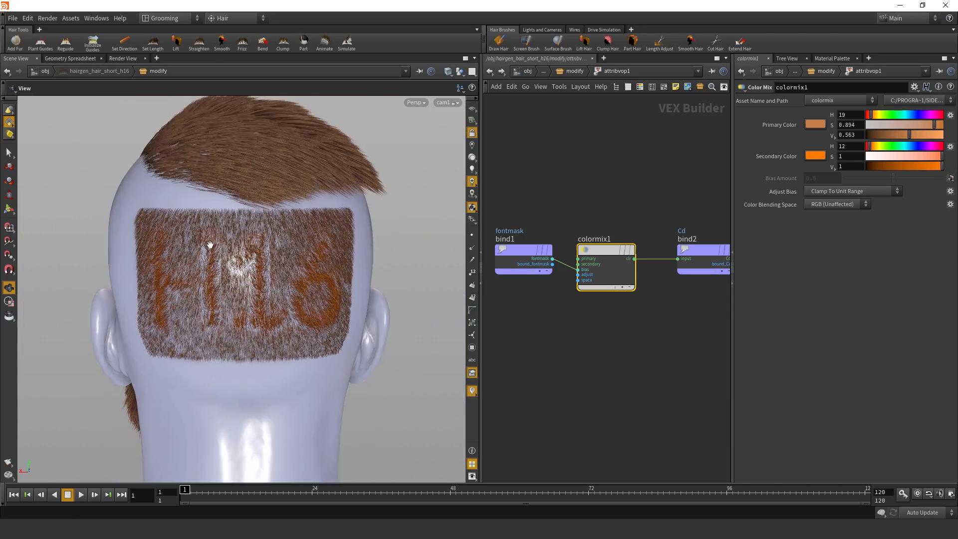
drag(305, 219, 154, 256)
scroll(244, 230, up, 5)
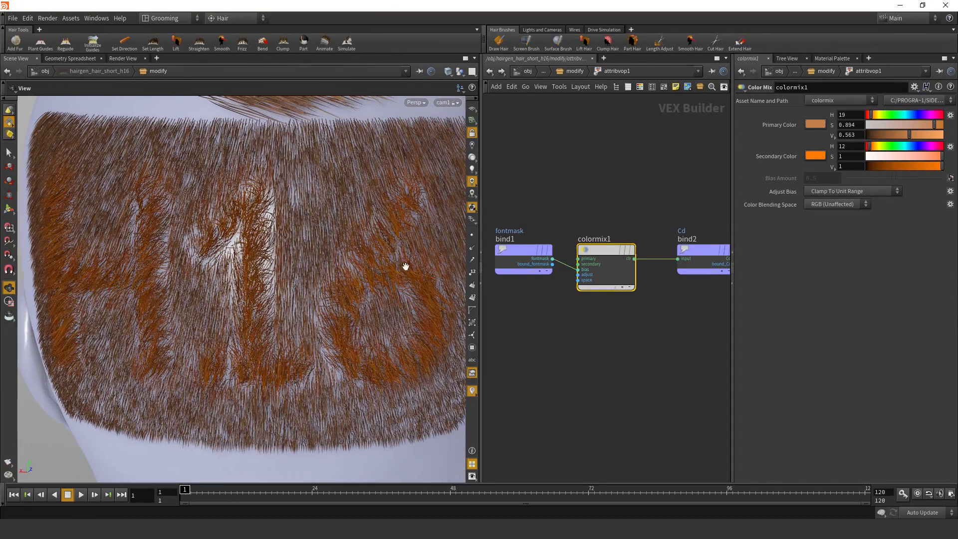
- Go back up to the modify network and inspect the geometry attributes listed for attribvop1
mouse_move(601, 250)
scroll(600, 251, down, 1)
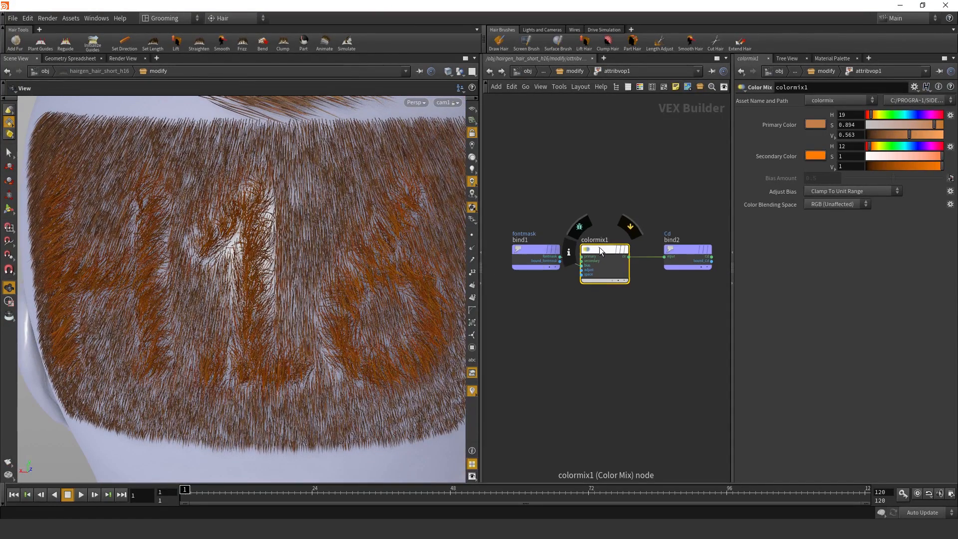
key(u)
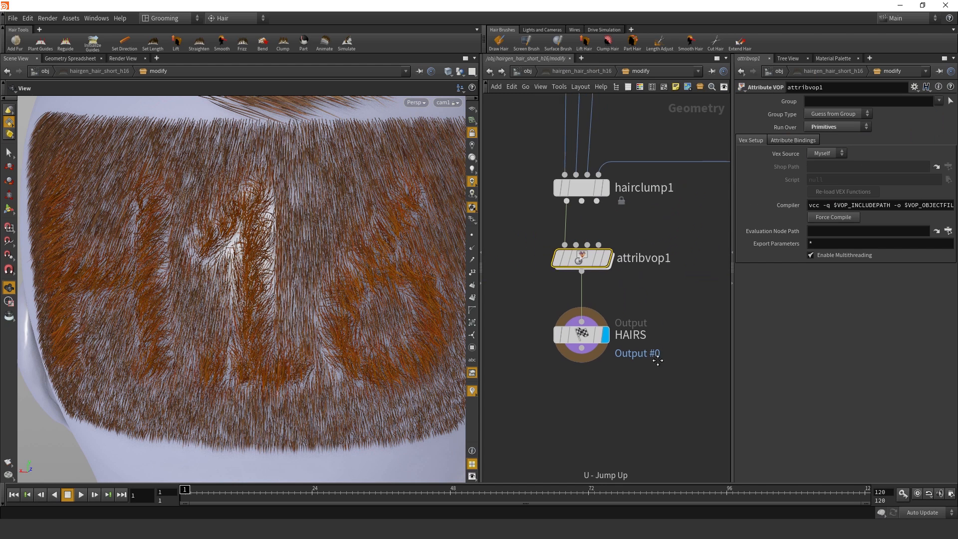
scroll(602, 244, up, 1)
middle_click(587, 215)
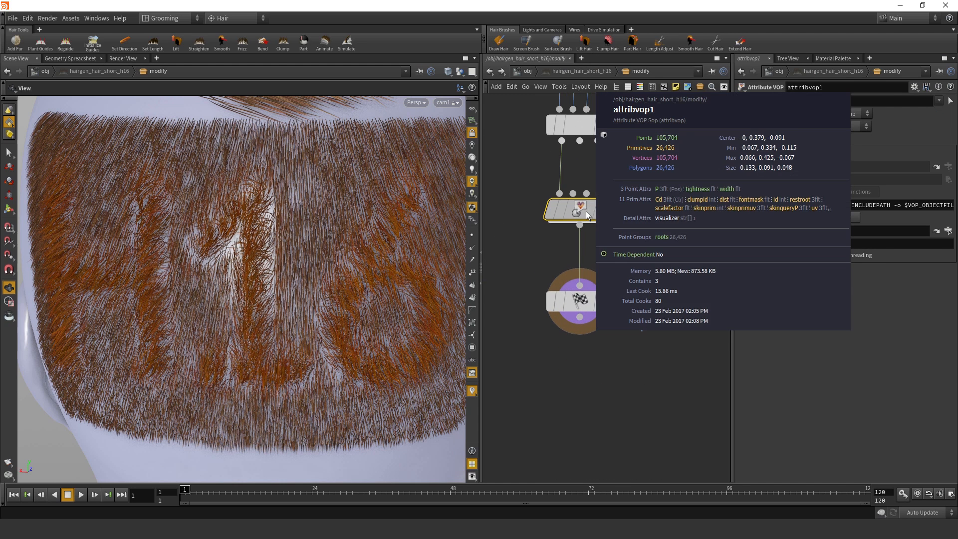
scroll(630, 264, down, 3)
middle_drag(630, 266, 627, 330)
scroll(620, 323, up, 2)
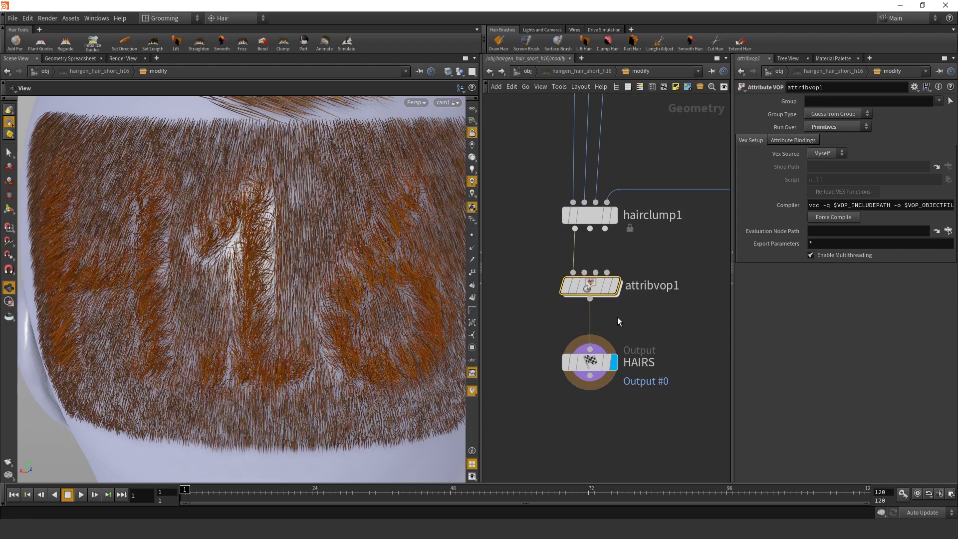
- Examine the colored H16 hair pattern on the back of the head from near and far
scroll(265, 321, down, 4)
drag(265, 321, 264, 259)
scroll(329, 261, up, 4)
scroll(258, 281, down, 4)
scroll(274, 251, up, 3)
scroll(197, 277, down, 3)
scroll(197, 277, down, 2)
scroll(276, 272, up, 2)
scroll(203, 274, down, 4)
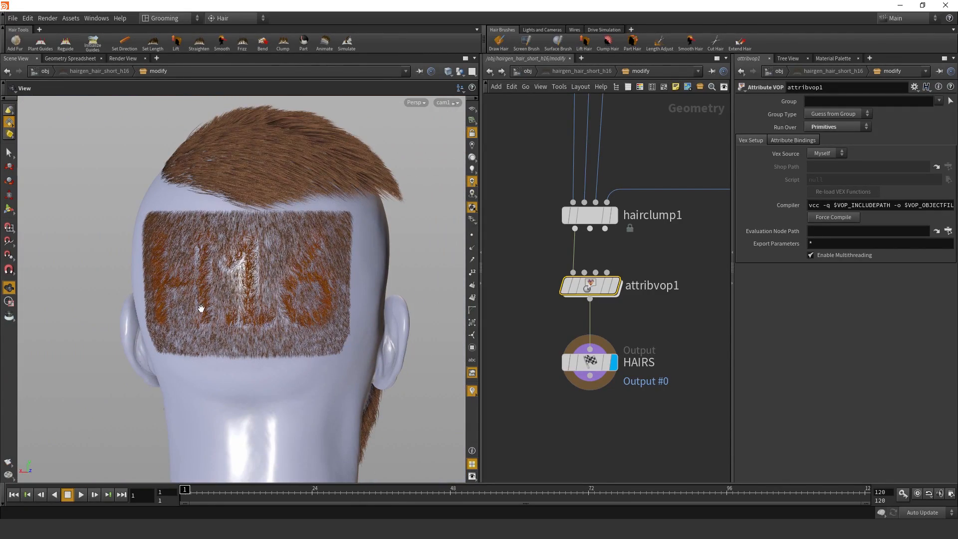
scroll(202, 309, up, 4)
drag(201, 308, 288, 280)
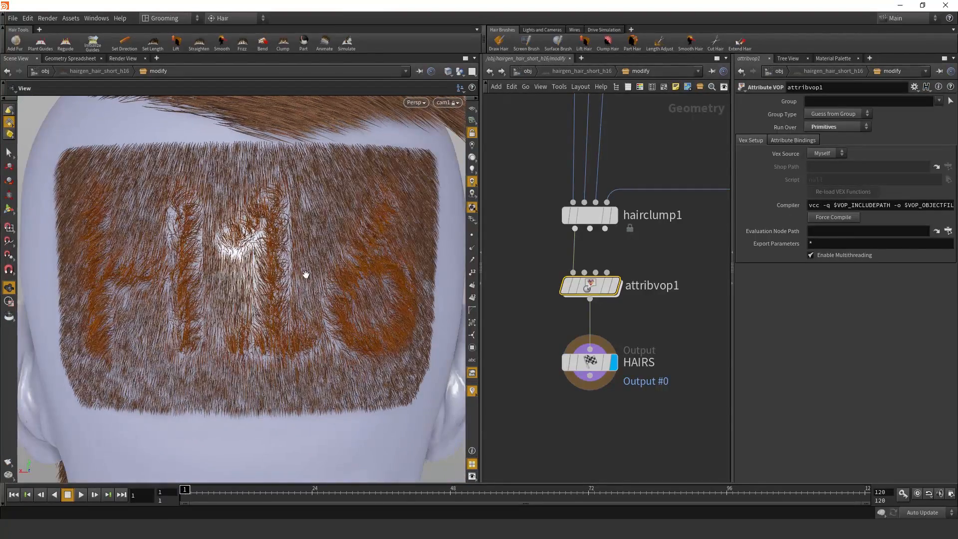
scroll(306, 274, up, 1)
- Move the HAIRS output node down and insert an Attribute Cast node between attribvop1 and HAIRS
drag(590, 361, 590, 413)
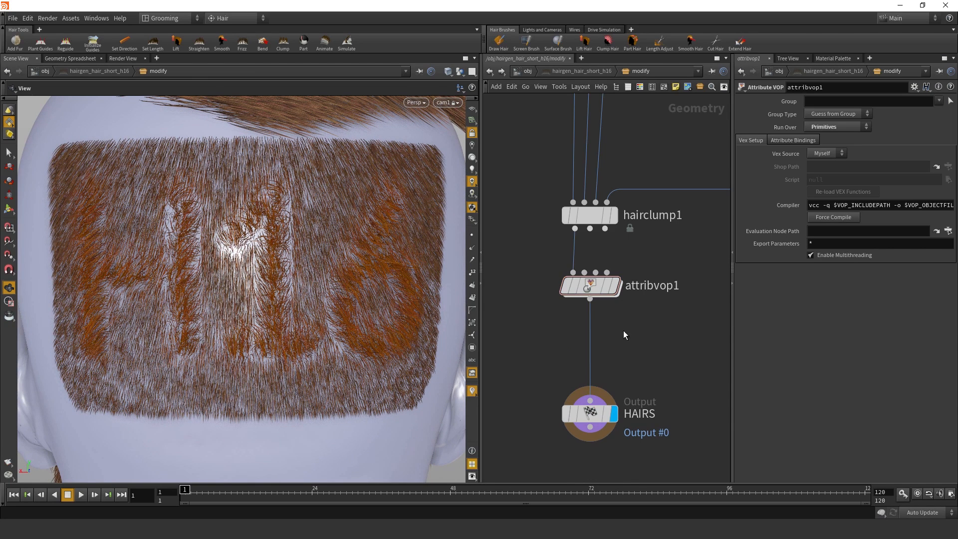
right_click(590, 298)
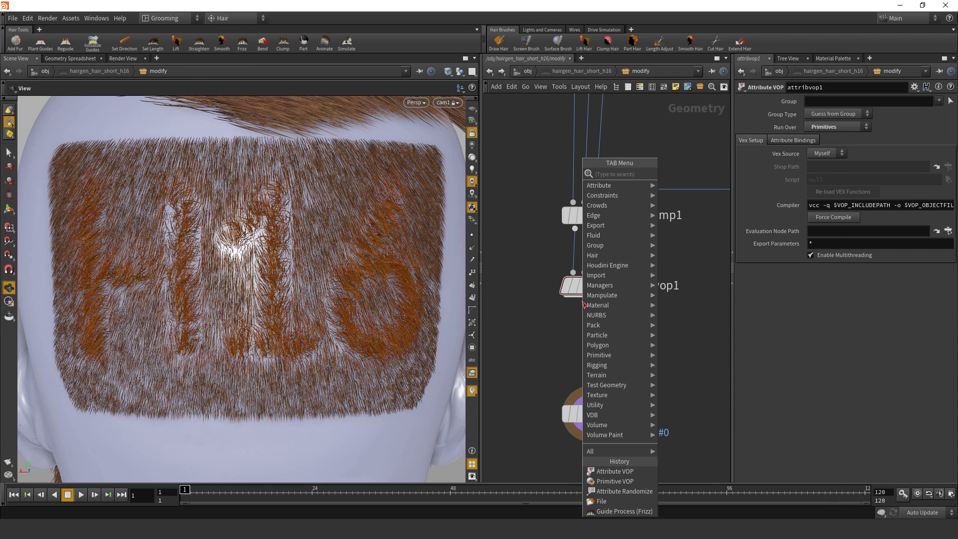
key(Escape)
right_click(591, 299)
mouse_move(649, 174)
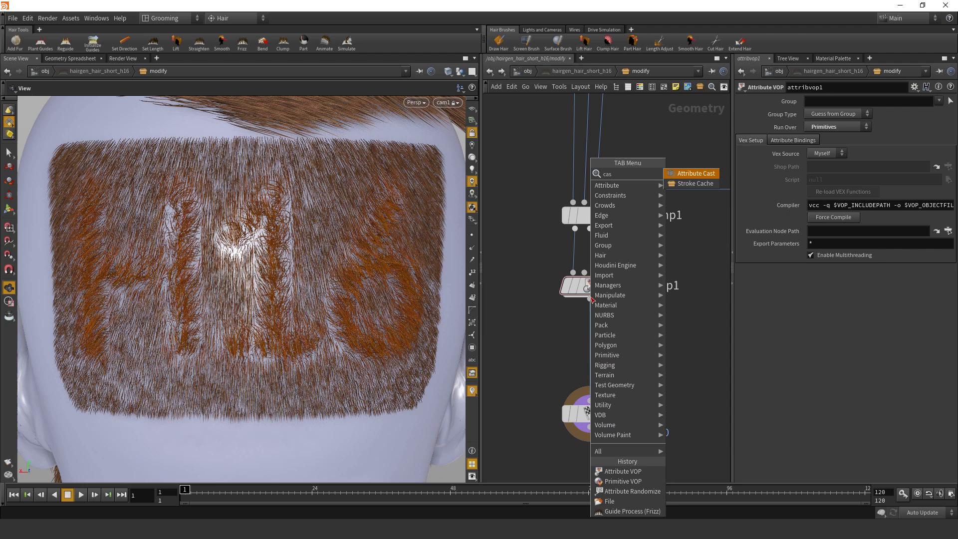
click(702, 172)
click(593, 344)
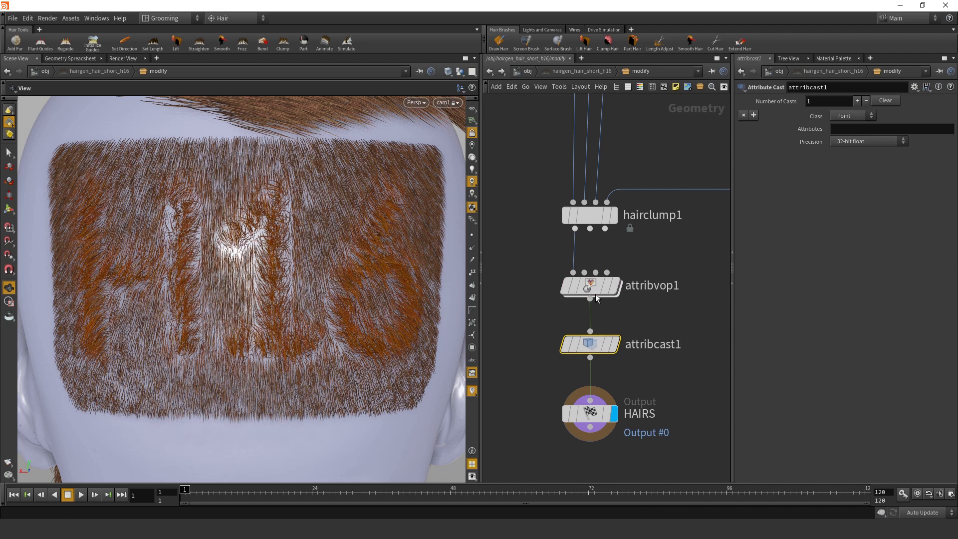
- Set attribcast1's class to Primitive and its attributes to Cd, and open the precision choices
middle_drag(635, 377, 668, 313)
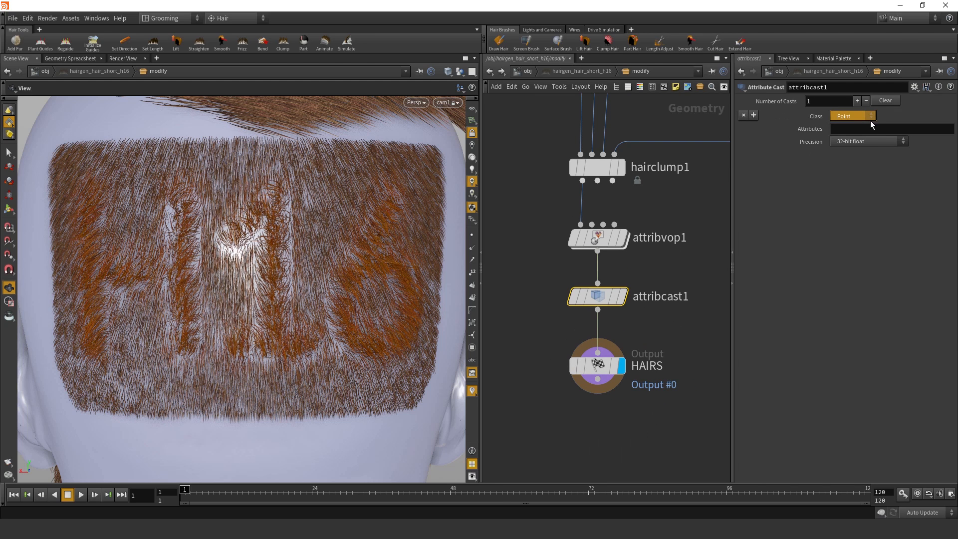
click(871, 120)
click(851, 125)
click(859, 129)
text(Cd)
click(868, 143)
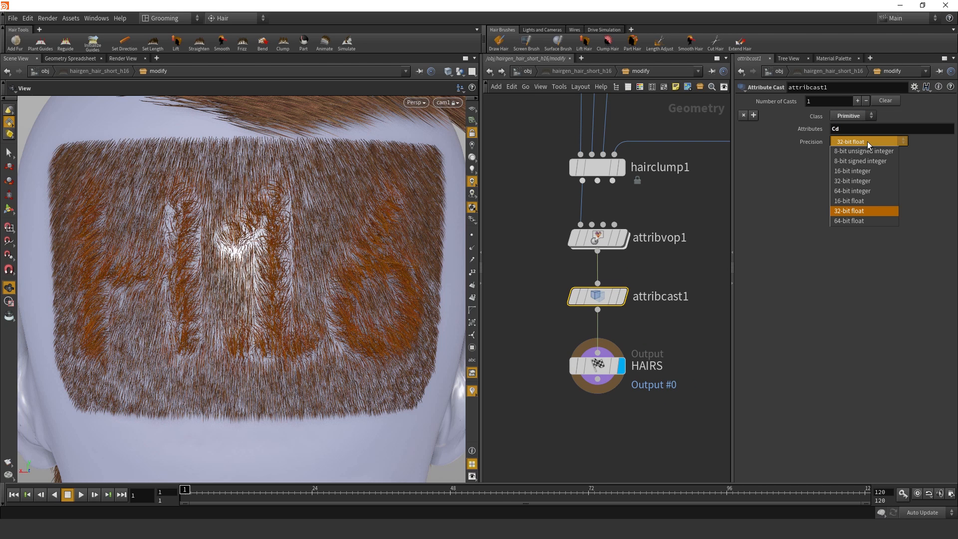
- Set attribcast1 to cast the primitive Cd attribute to 16-bit float, and inspect the node's attribute information
click(865, 201)
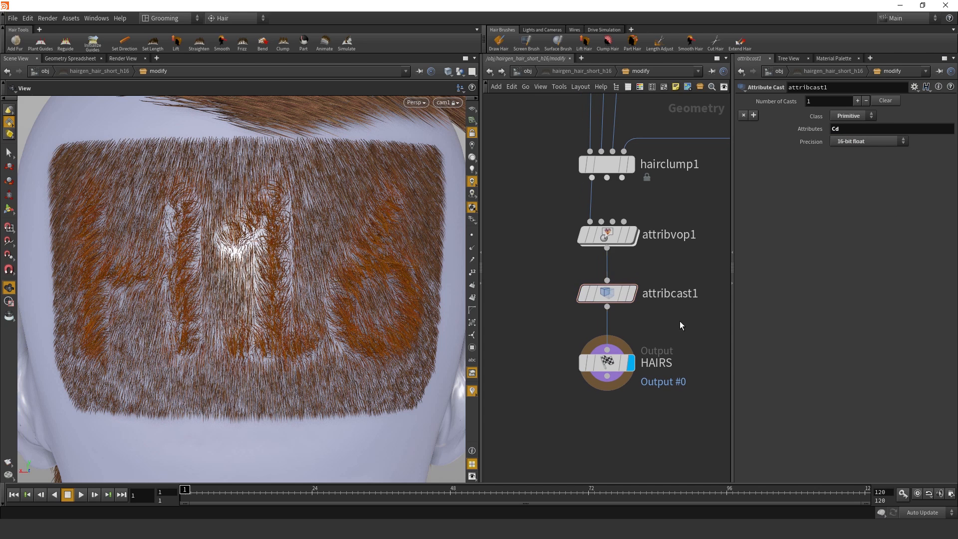
middle_click(603, 297)
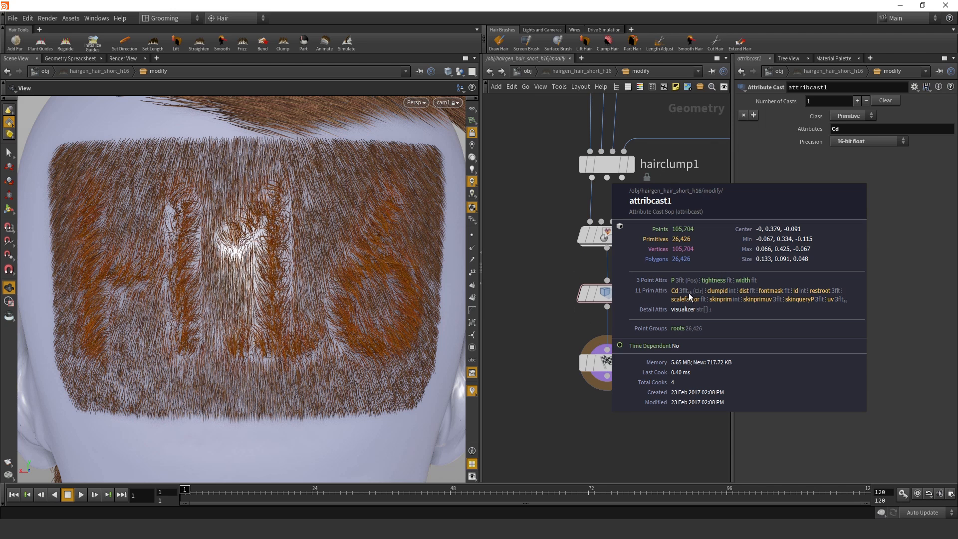
middle_drag(681, 322, 648, 321)
drag(651, 317, 538, 274)
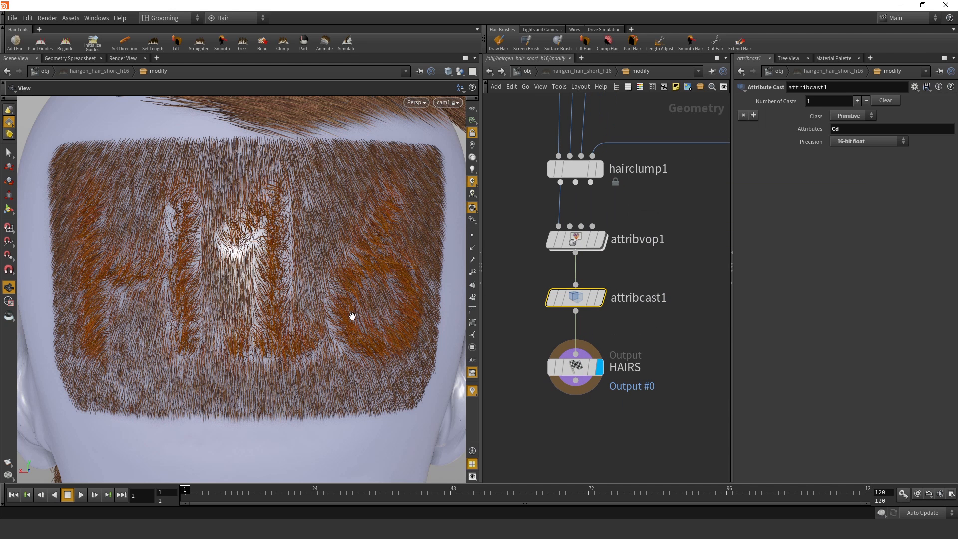
drag(352, 317, 355, 291)
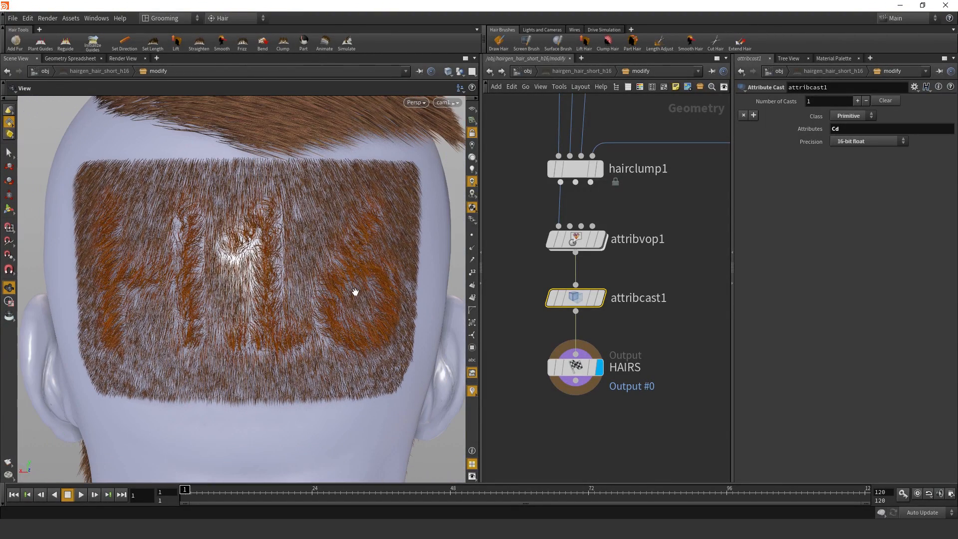
- Inside the curves object, add a Hair Generate node and place it below object_merge1
click(530, 75)
click(558, 112)
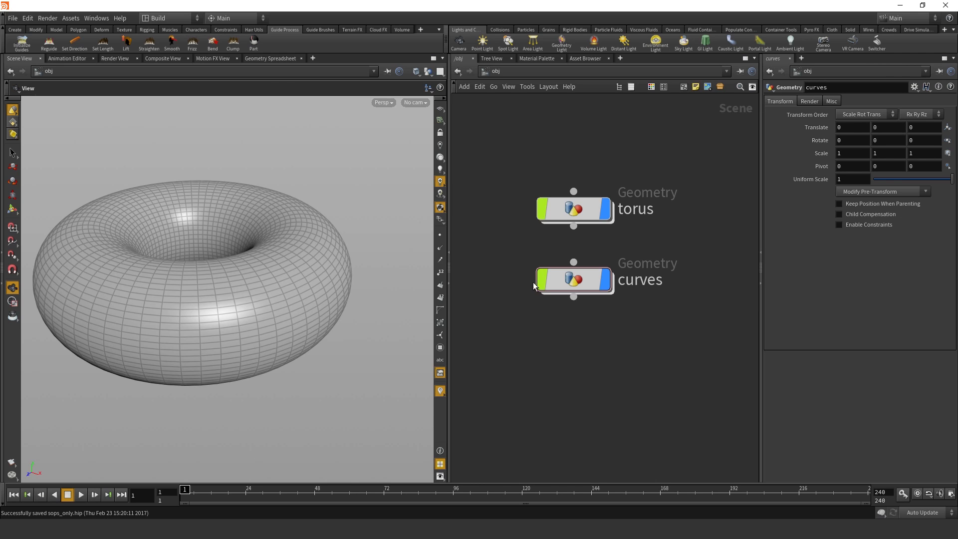
double_click(577, 282)
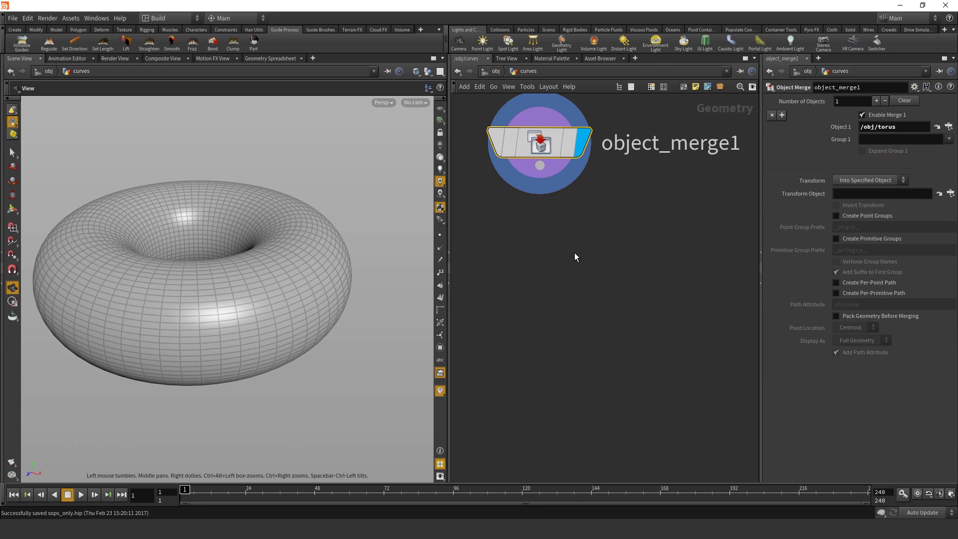
key(Tab)
mouse_move(589, 246)
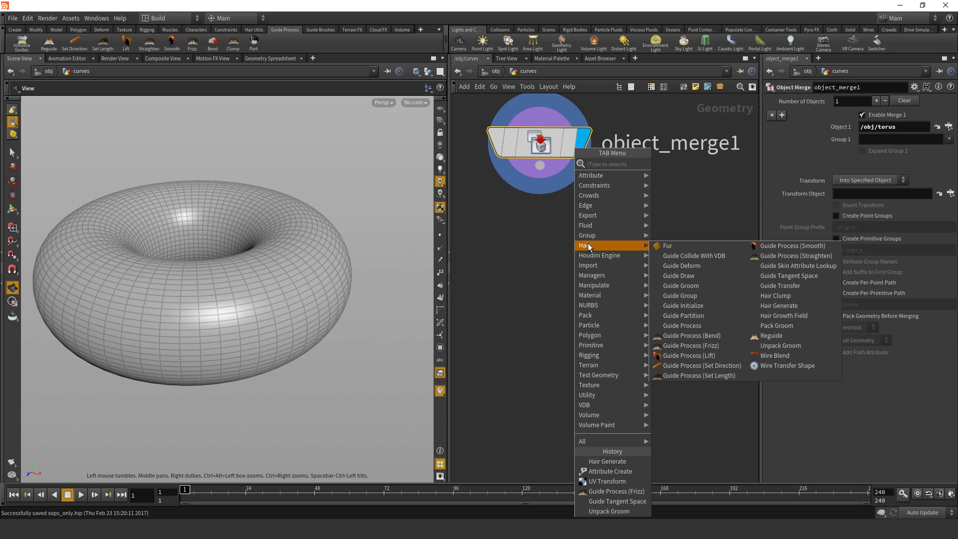
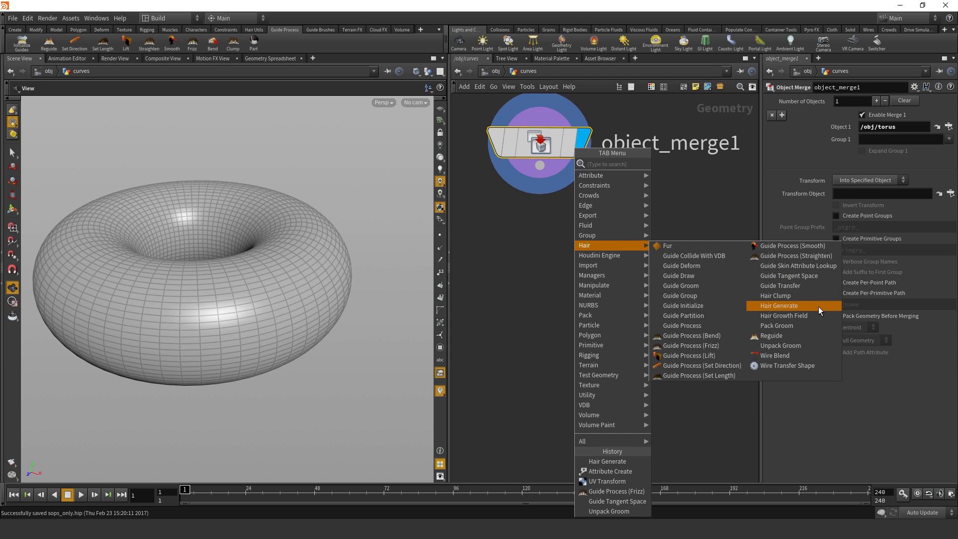
click(818, 308)
click(602, 294)
mouse_move(603, 295)
mouse_down()
mouse_move(594, 313)
mouse_move(604, 280)
mouse_move(588, 292)
mouse_up()
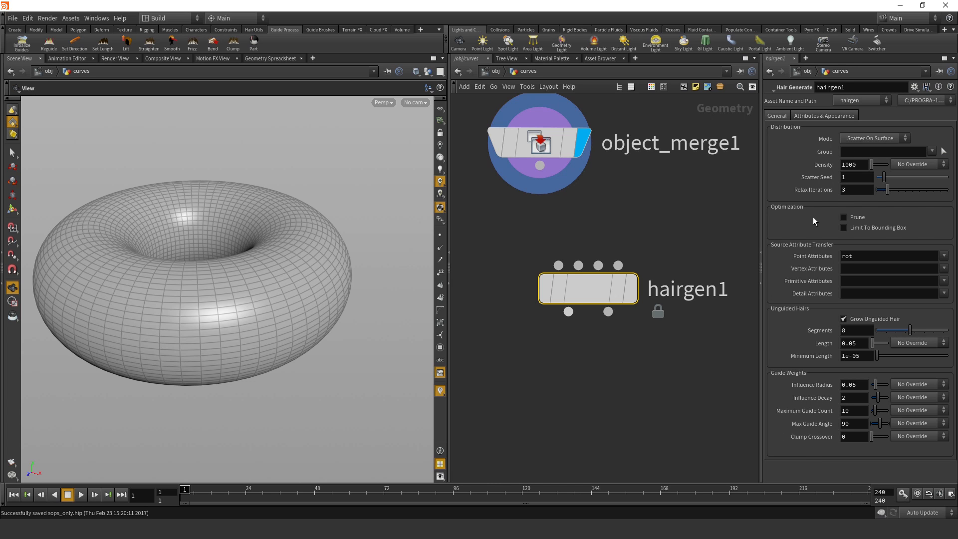
mouse_move(587, 282)
mouse_down()
mouse_move(606, 294)
mouse_move(580, 277)
mouse_up()
middle_drag(589, 331, 590, 369)
drag(590, 321, 618, 333)
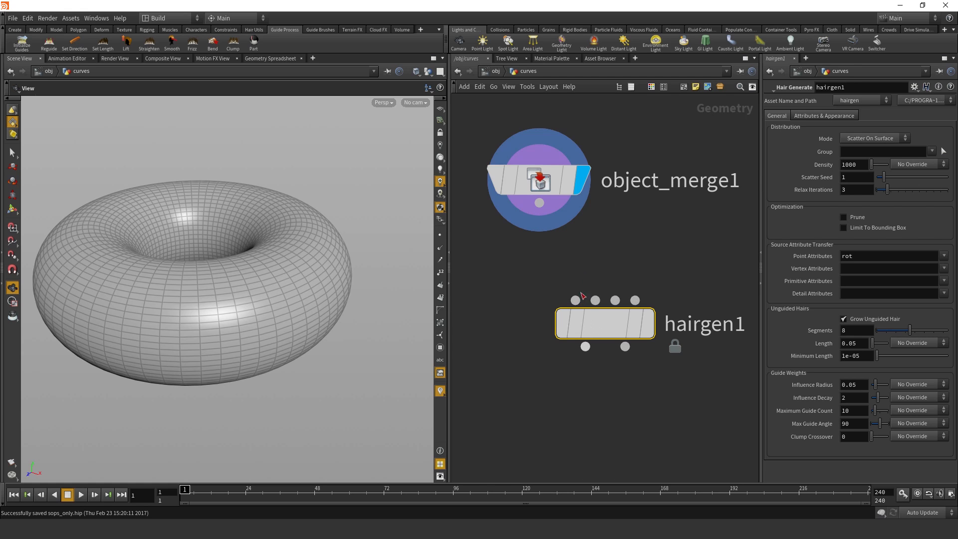
- Connect object_merge1 to the first input of hairgen1 and make hairgen1 the displayed node
drag(580, 305, 553, 200)
mouse_move(616, 330)
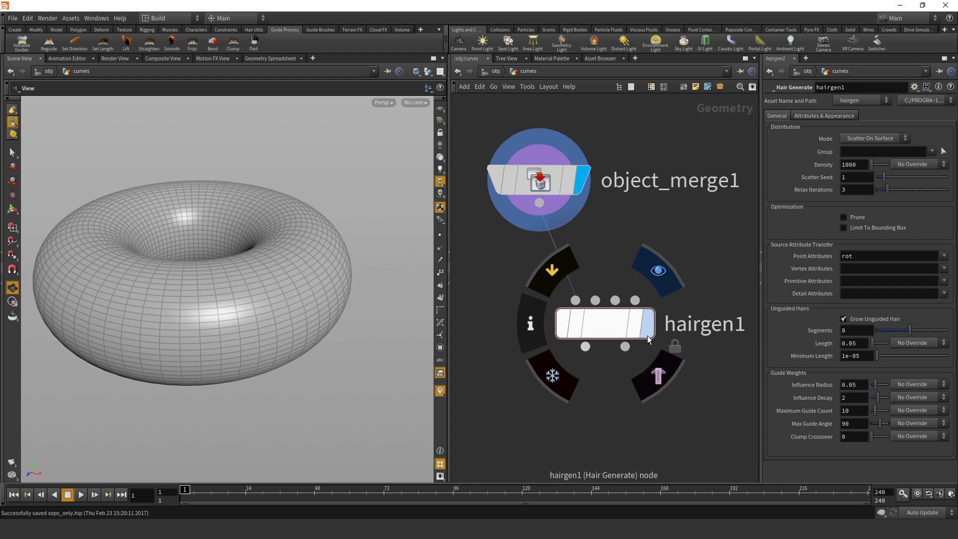
key(r)
click(615, 327)
middle_drag(541, 405, 552, 408)
click(618, 331)
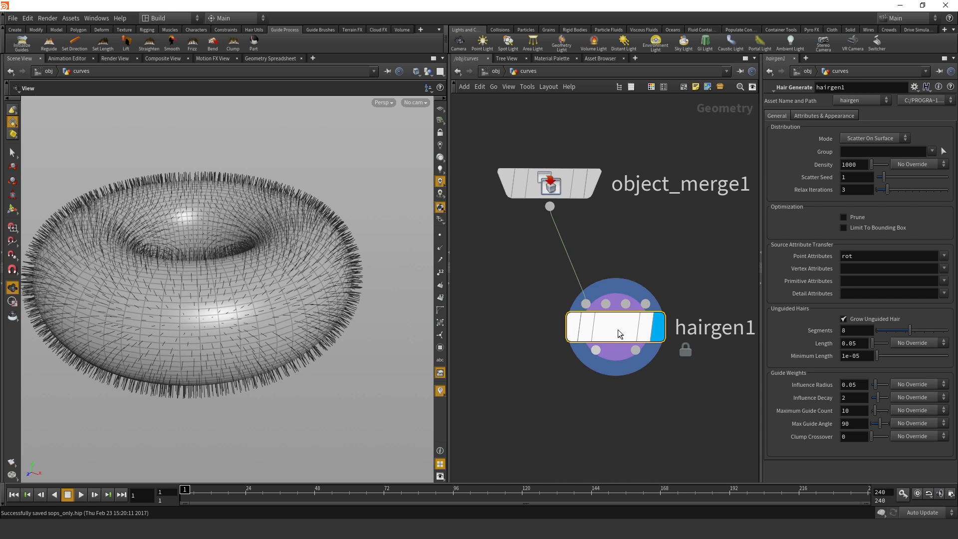
- Set the unguided hair length on hairgen1 to 0.2 and examine the hairs on the torus
double_click(848, 343)
text(0.2)
key(Return)
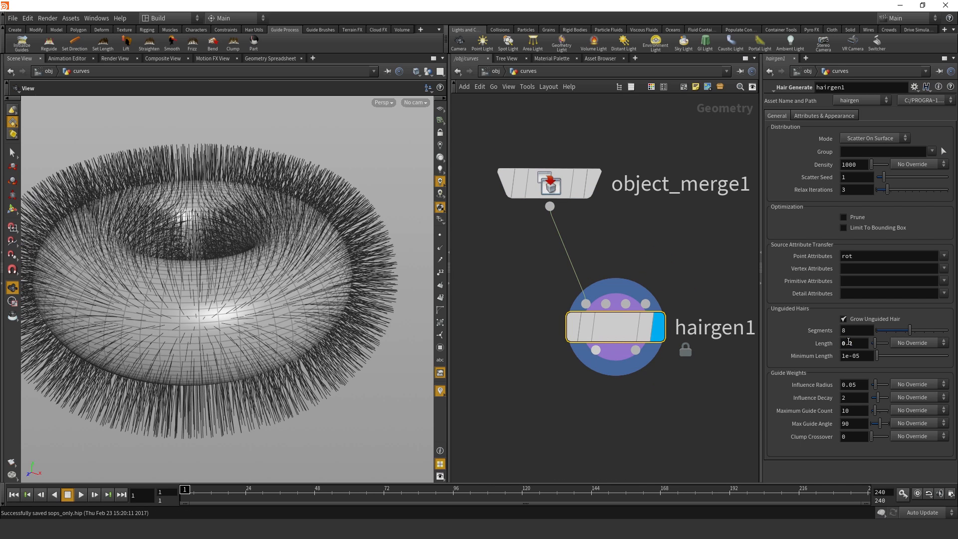
scroll(256, 265, up, 3)
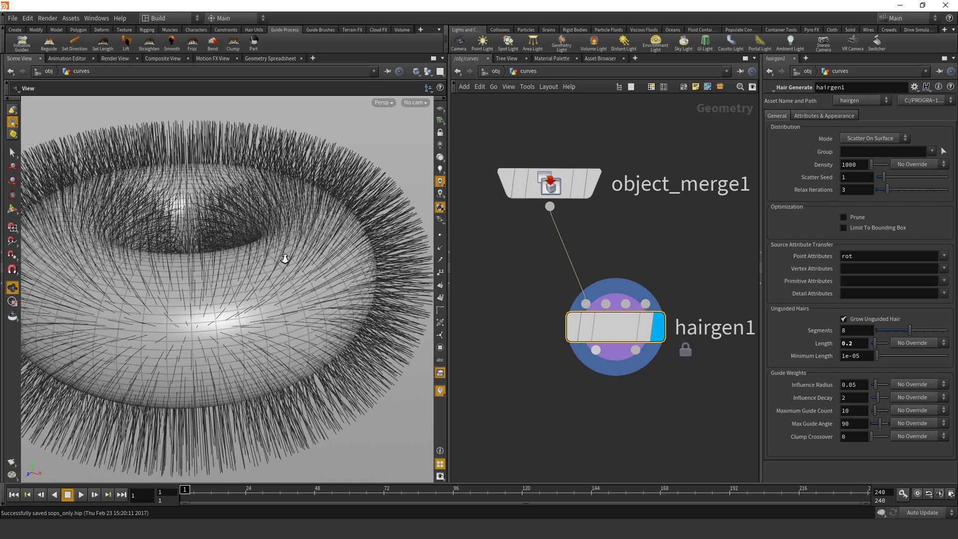
middle_drag(257, 252, 214, 239)
mouse_move(283, 270)
mouse_down()
mouse_move(271, 265)
mouse_move(301, 271)
mouse_up()
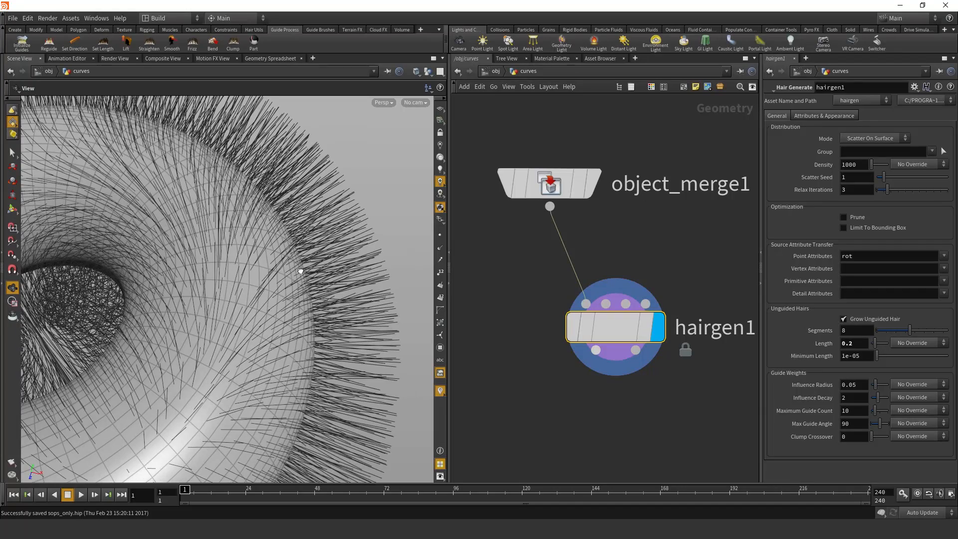
right_drag(300, 269, 256, 273)
drag(255, 272, 271, 247)
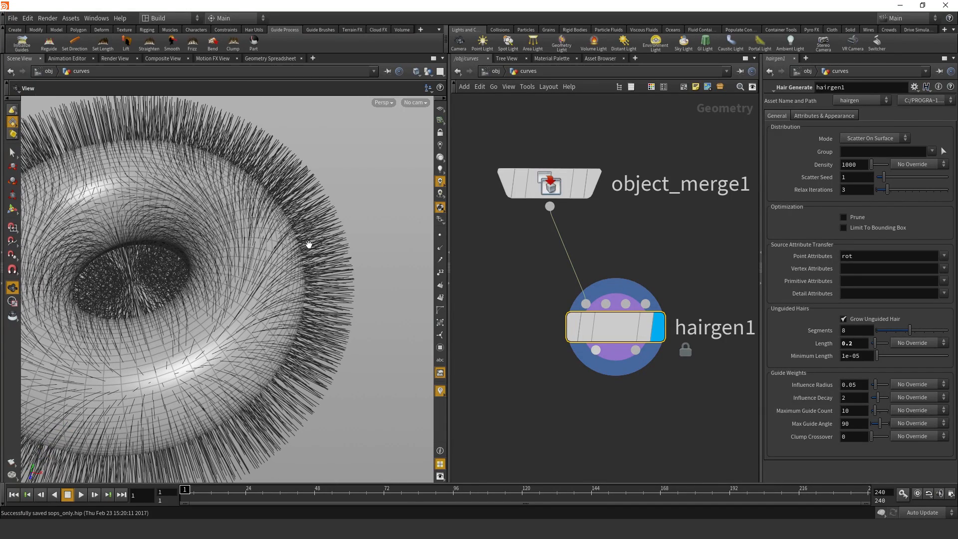
- Enable Shade Open Curves In Viewport on the curves object and inspect the shaded hairs up close
key(u)
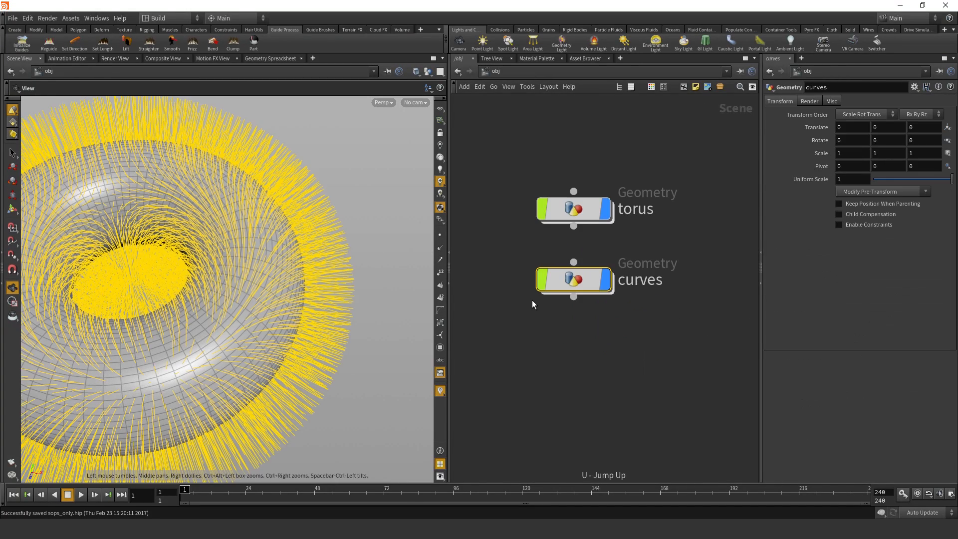
click(831, 102)
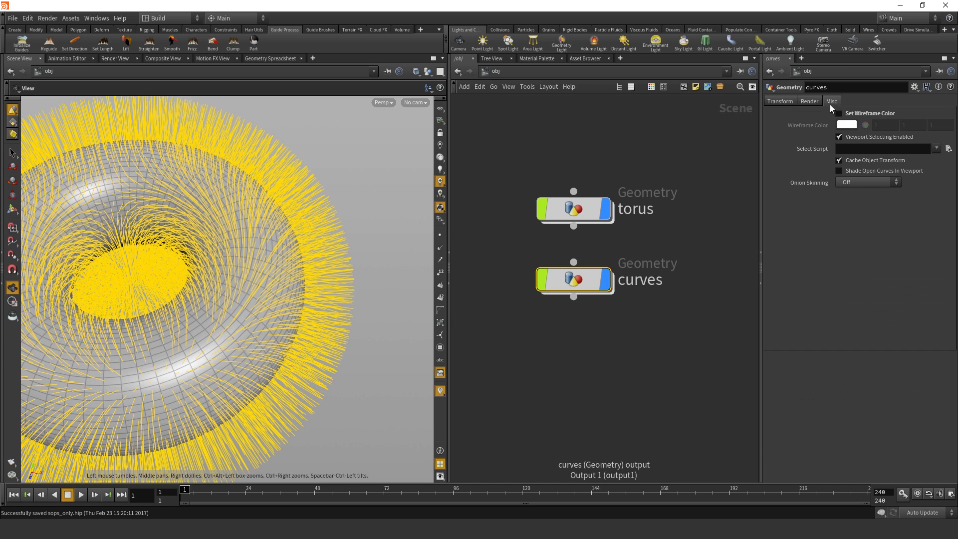
click(857, 173)
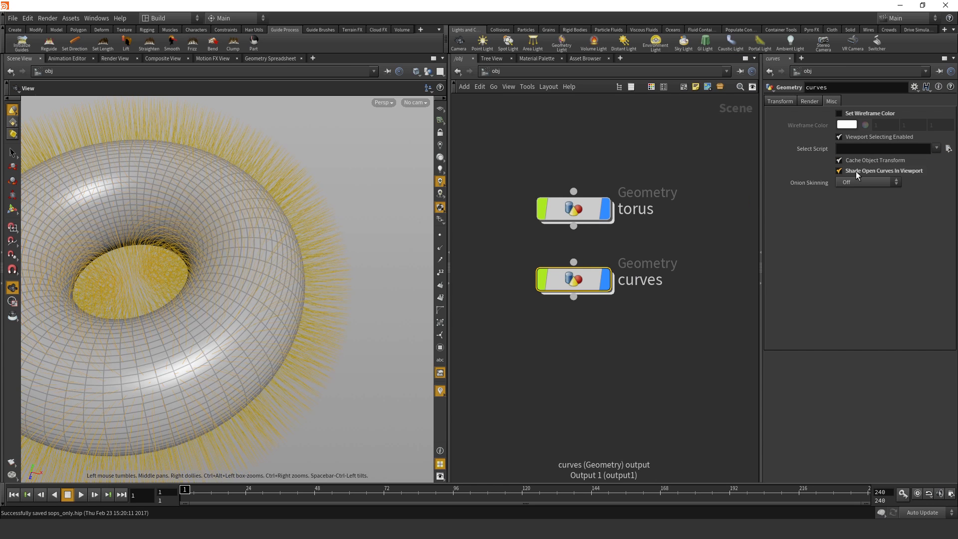
click(609, 345)
right_drag(285, 273, 359, 244)
middle_drag(359, 244, 289, 210)
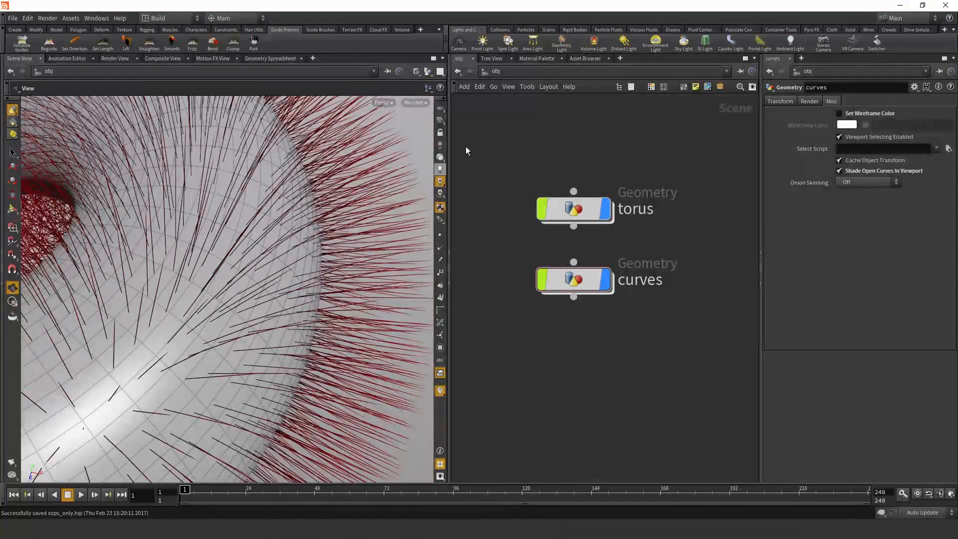
- Return to hairgen1 inside the curves object and increase the hair thickness to 0.0059
click(458, 71)
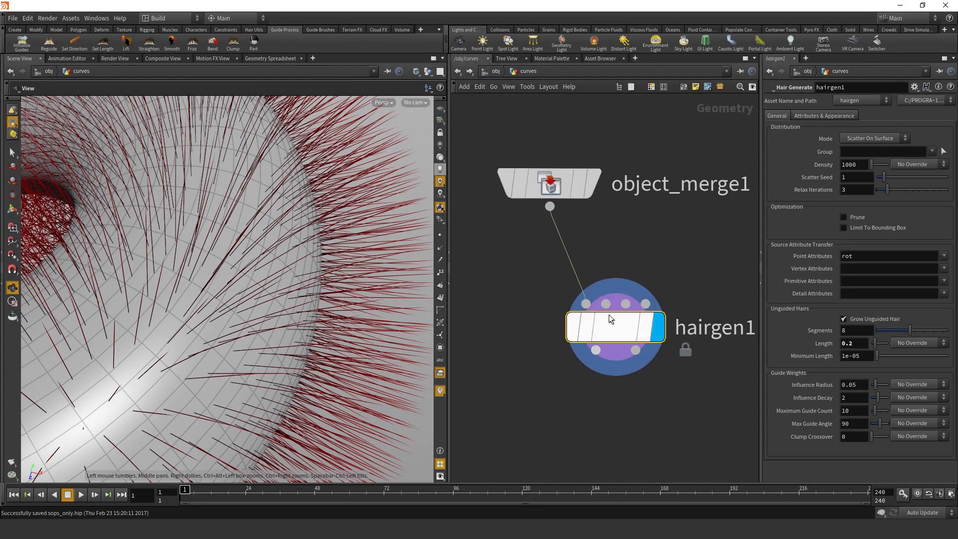
double_click(609, 316)
key(u)
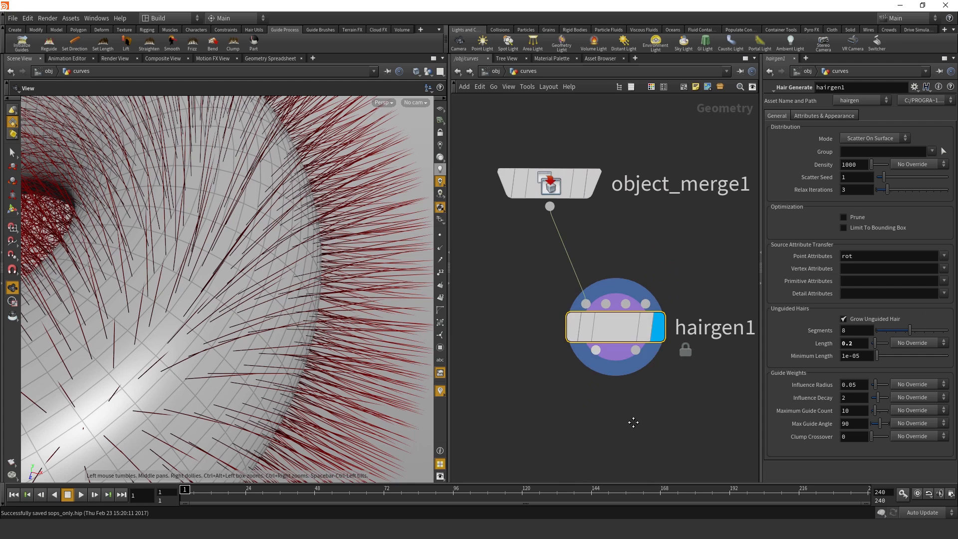
click(823, 116)
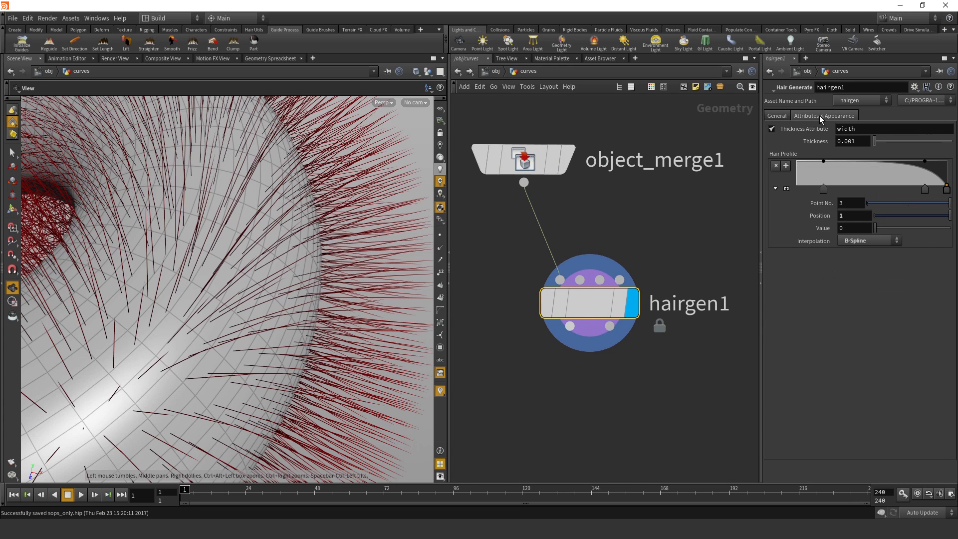
middle_drag(858, 141, 372, 242)
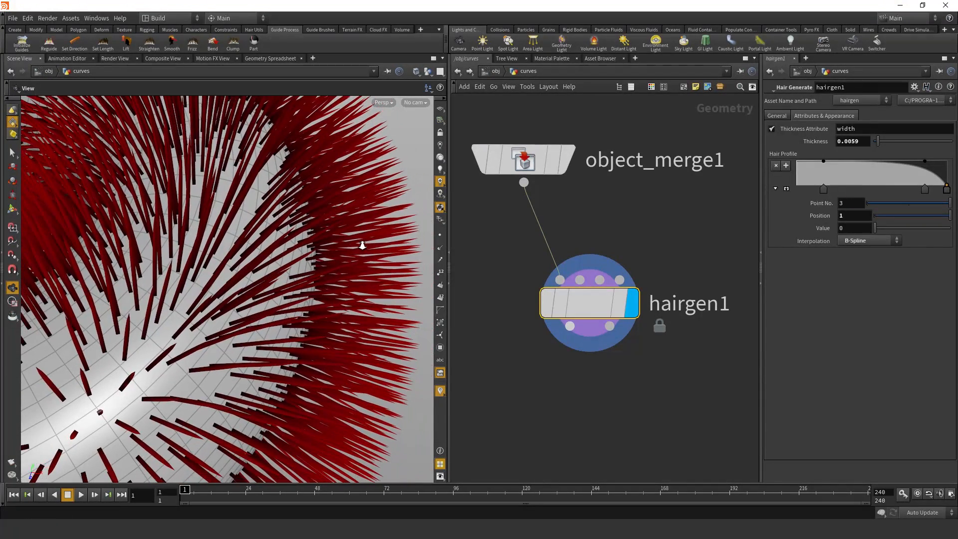
drag(364, 245, 382, 255)
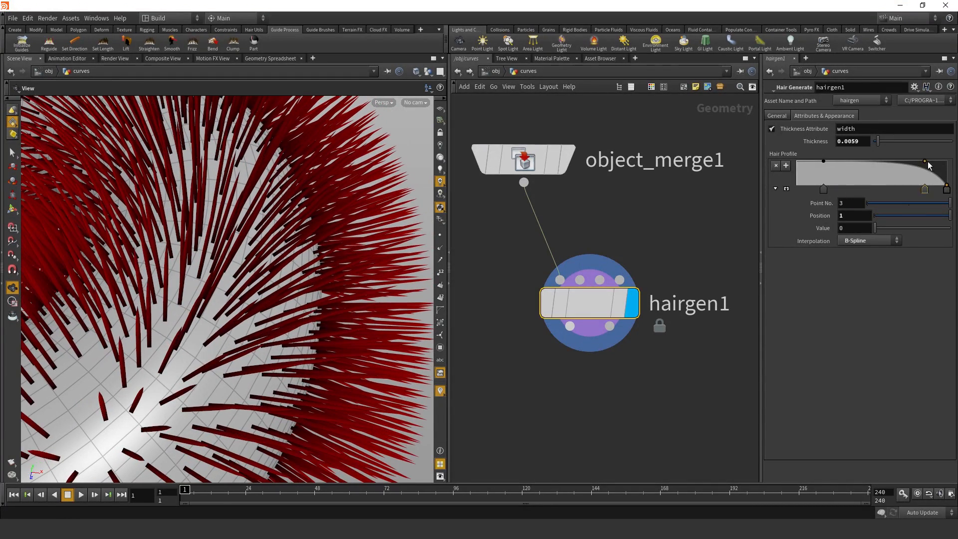
- Try reshaping hairgen1's Hair Profile ramp by moving the point near the tip, and undo the ramp changes
click(927, 162)
key(ctrl+z)
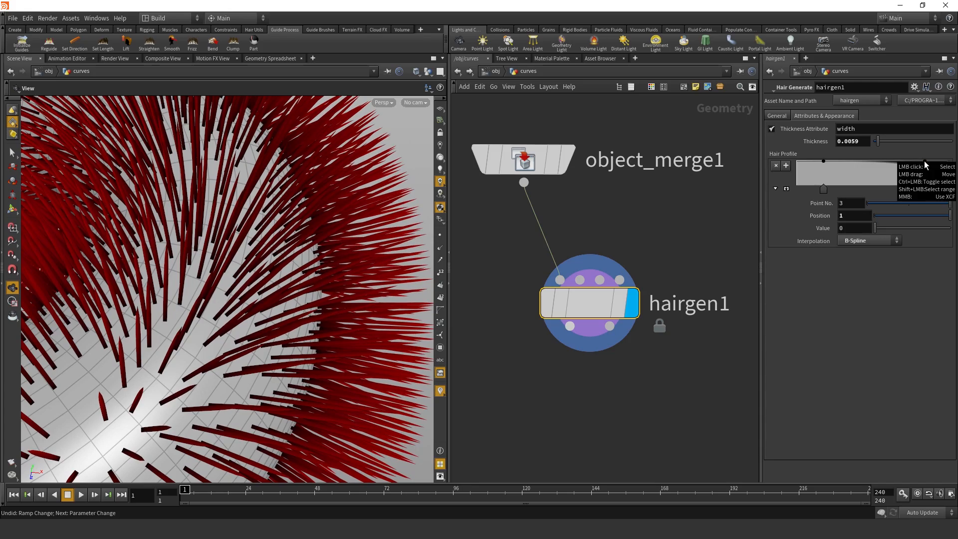
drag(924, 163, 899, 168)
key(ctrl+z)
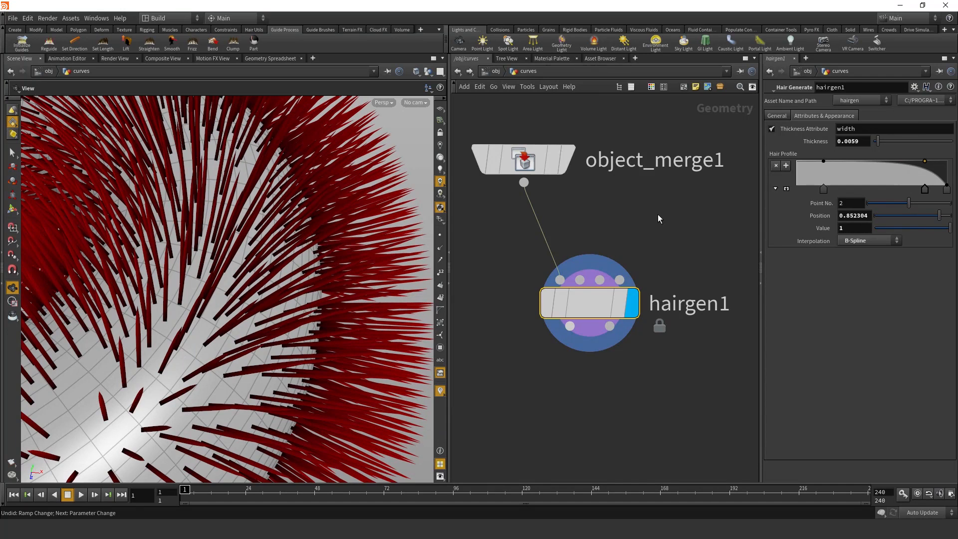
- Assign the Hair material from the Character gallery to the hairs on the torus
key(h)
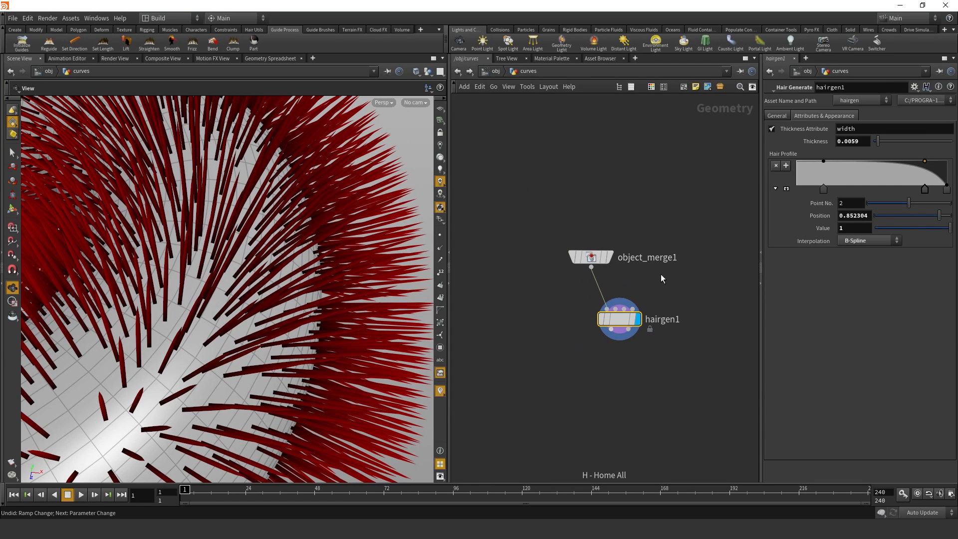
click(552, 58)
drag(381, 188, 341, 204)
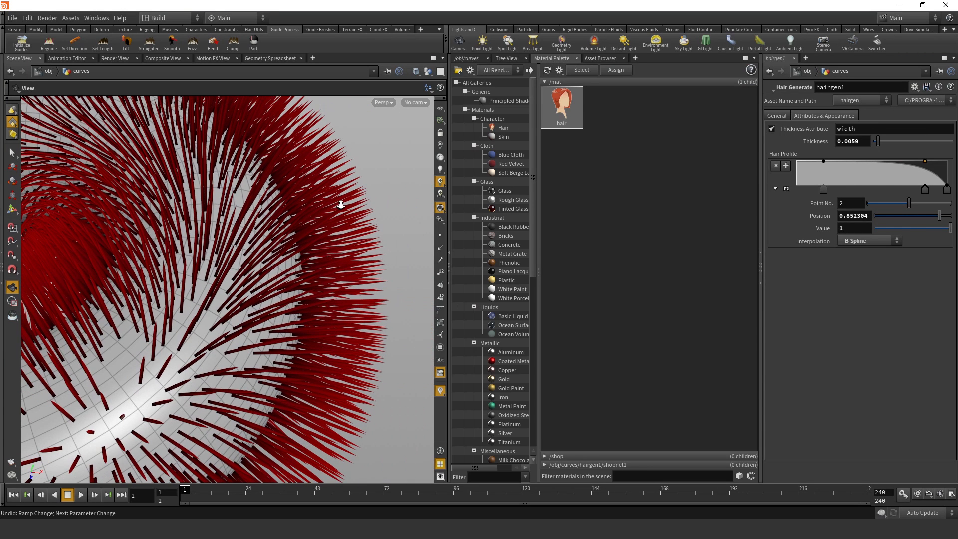
drag(503, 130, 349, 224)
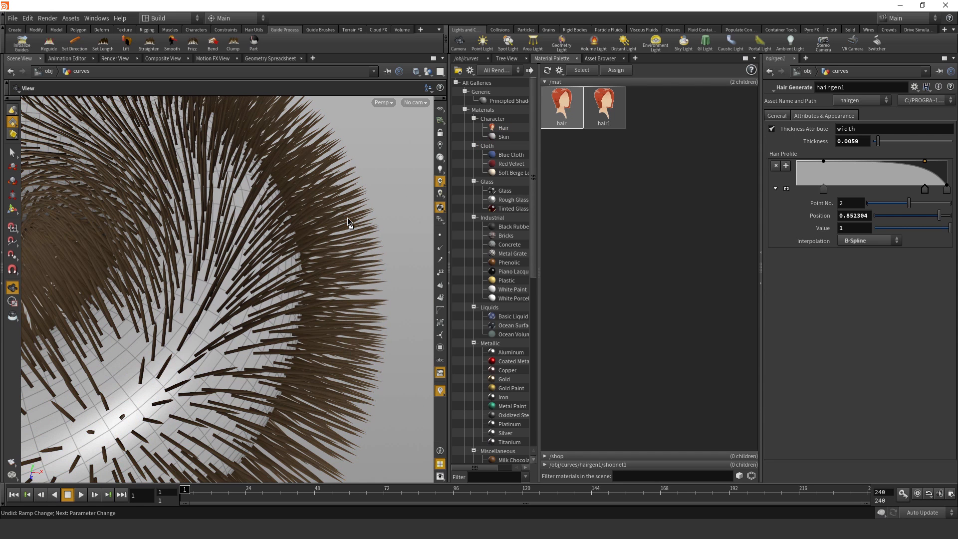
- Set hair1's root color to black and its tip color to red (1, 0, 0), and show its material network
click(572, 107)
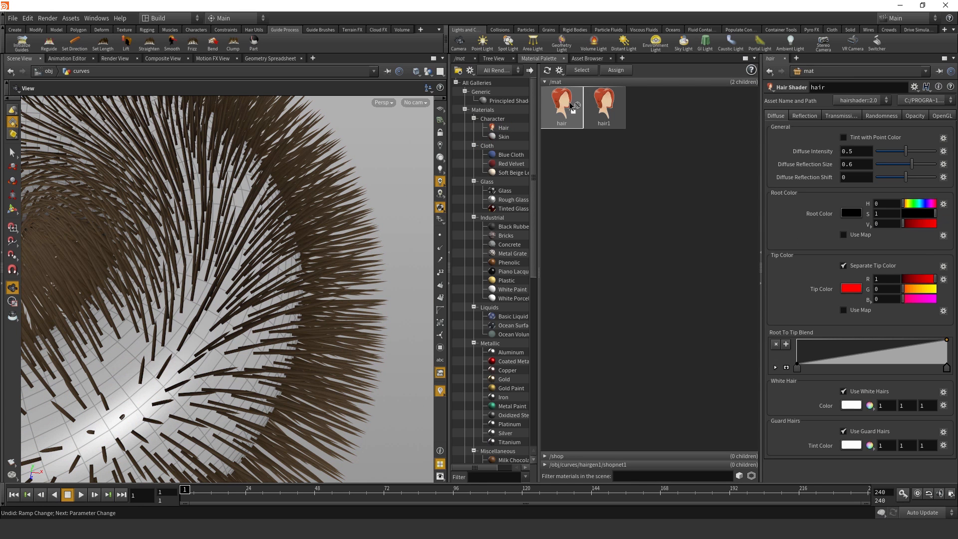
click(608, 111)
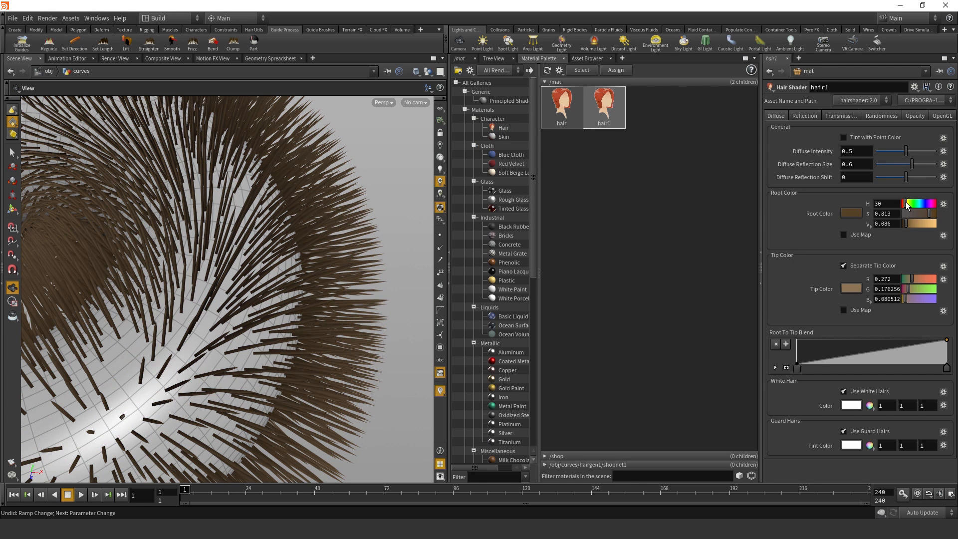
drag(922, 214, 874, 229)
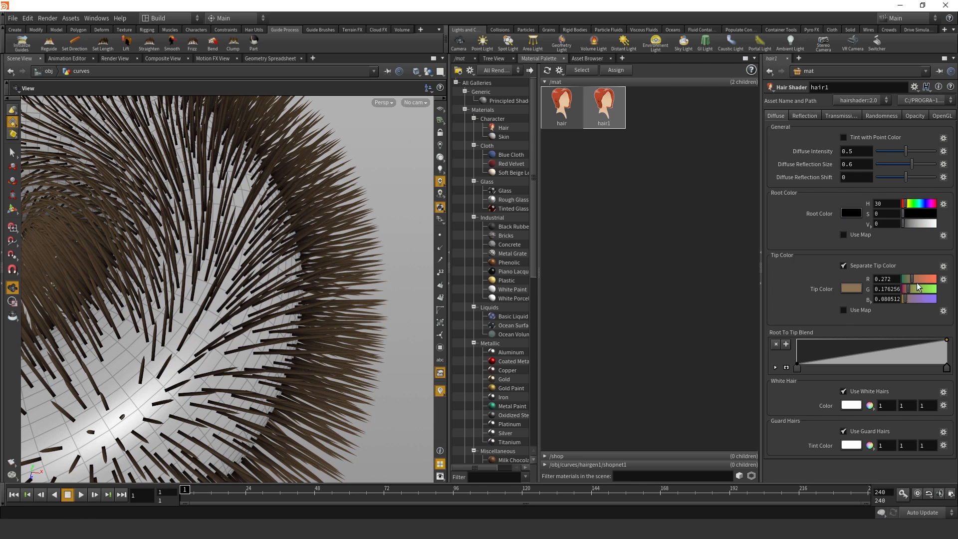
drag(932, 279, 901, 299)
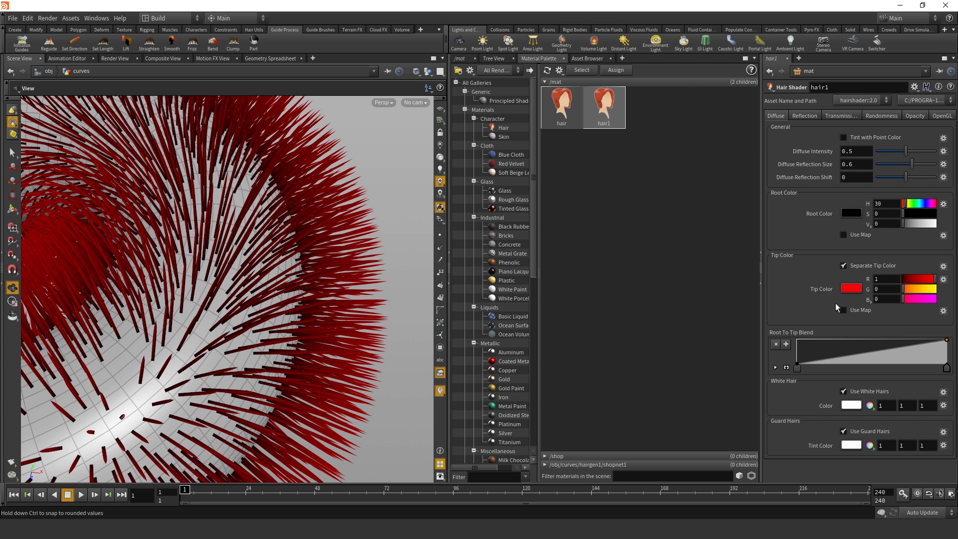
click(462, 59)
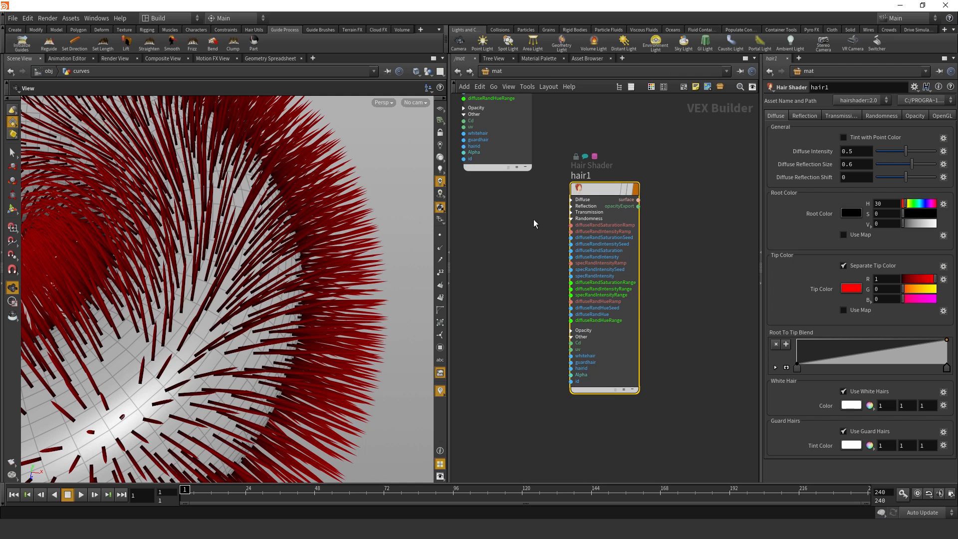
- Return to the geometry network inside the curves object and move hairgen1 slightly away from object_merge1
scroll(543, 227, down, 3)
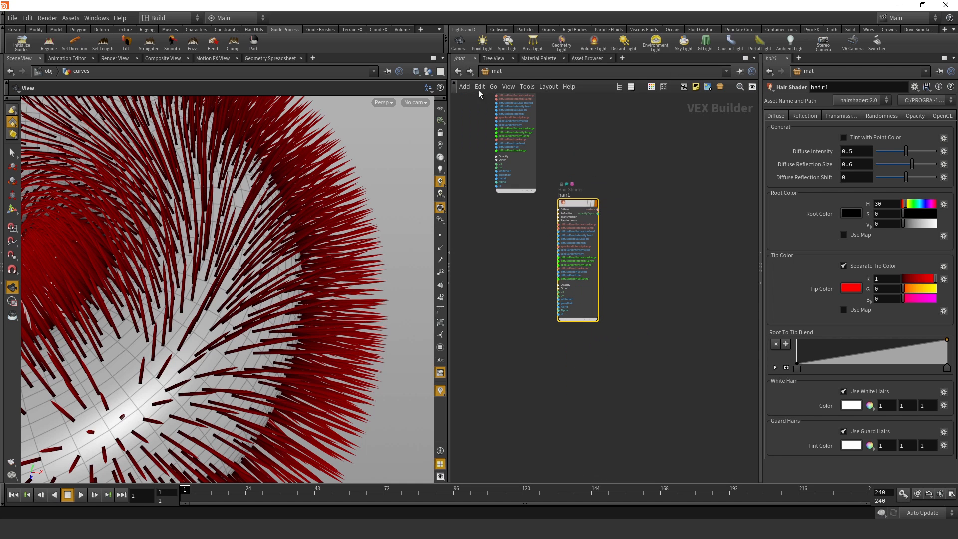
click(512, 71)
click(526, 111)
double_click(578, 279)
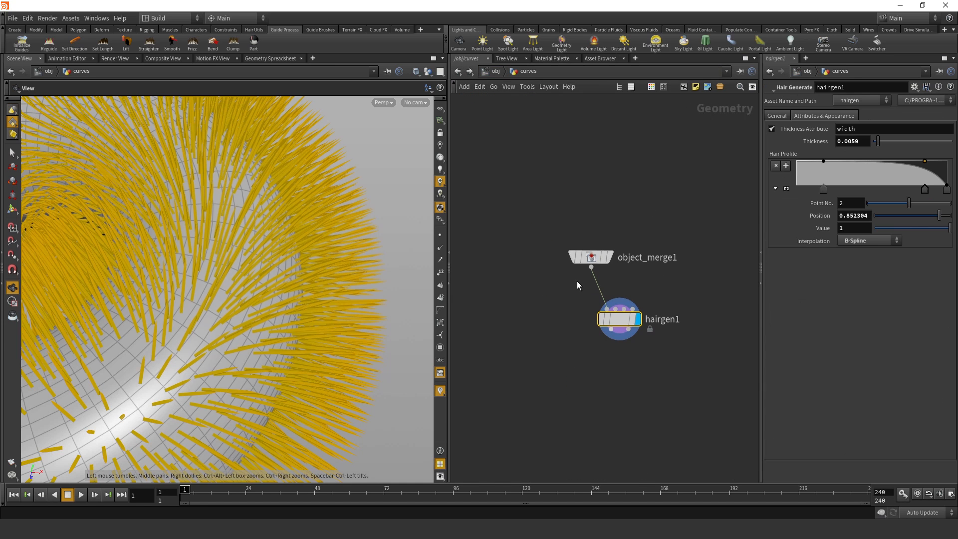
drag(624, 324, 638, 318)
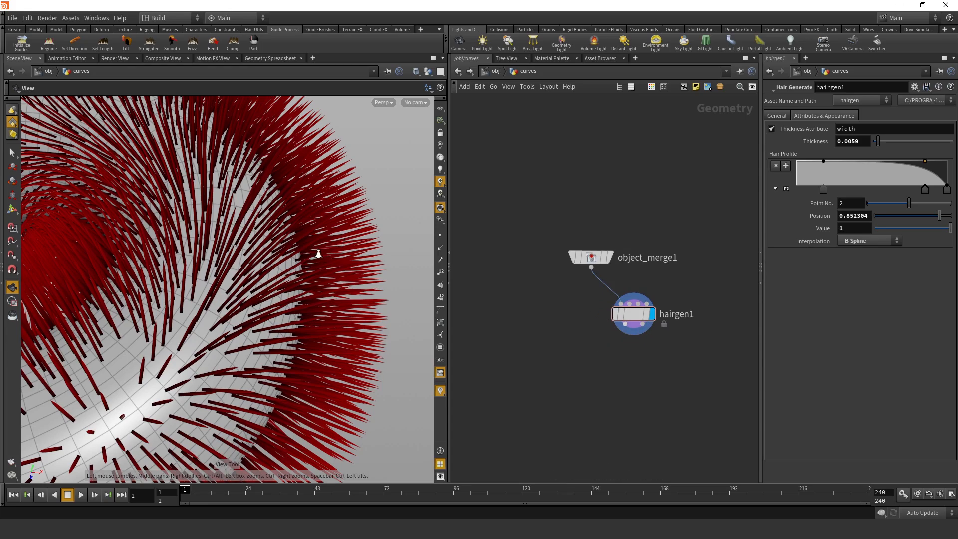
- Examine the black-to-red hairs on the torus up close from several angles, along with the hairgen1 node
scroll(317, 253, down, 5)
drag(316, 253, 305, 260)
middle_drag(304, 261, 335, 251)
scroll(336, 252, up, 5)
drag(336, 252, 327, 200)
scroll(274, 289, up, 5)
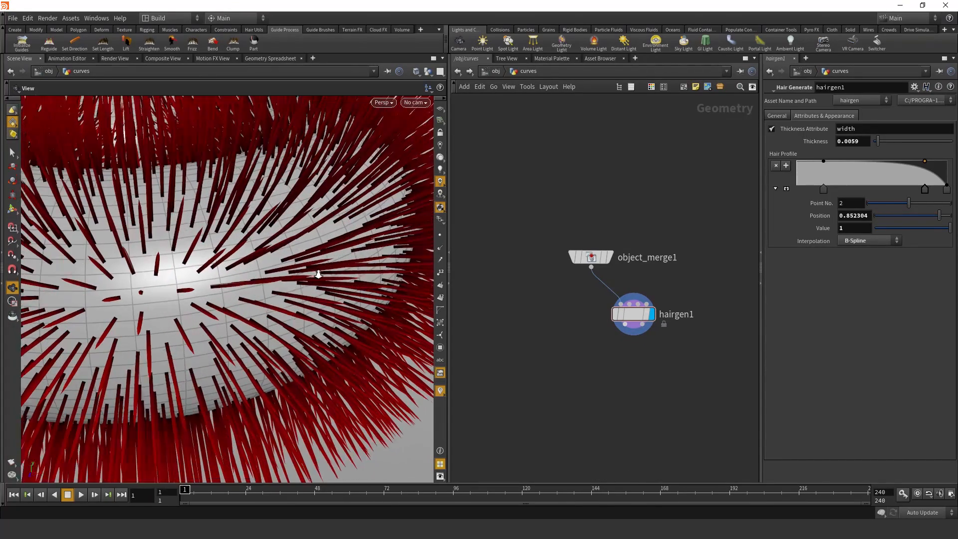
drag(317, 273, 299, 277)
drag(644, 348, 612, 278)
scroll(571, 333, up, 1)
middle_drag(582, 320, 541, 278)
scroll(581, 279, up, 1)
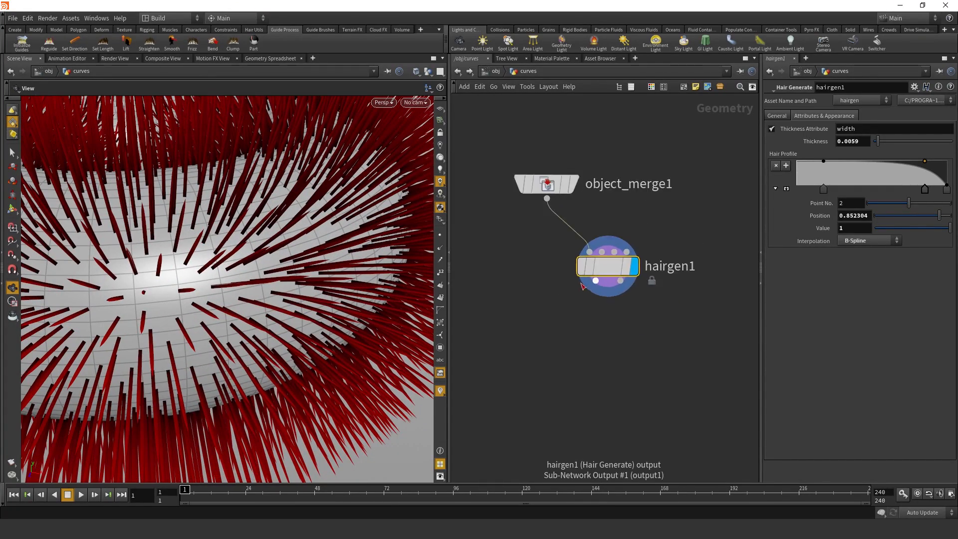
- Set hairgen1's distribution density to 400
click(778, 116)
mouse_move(599, 256)
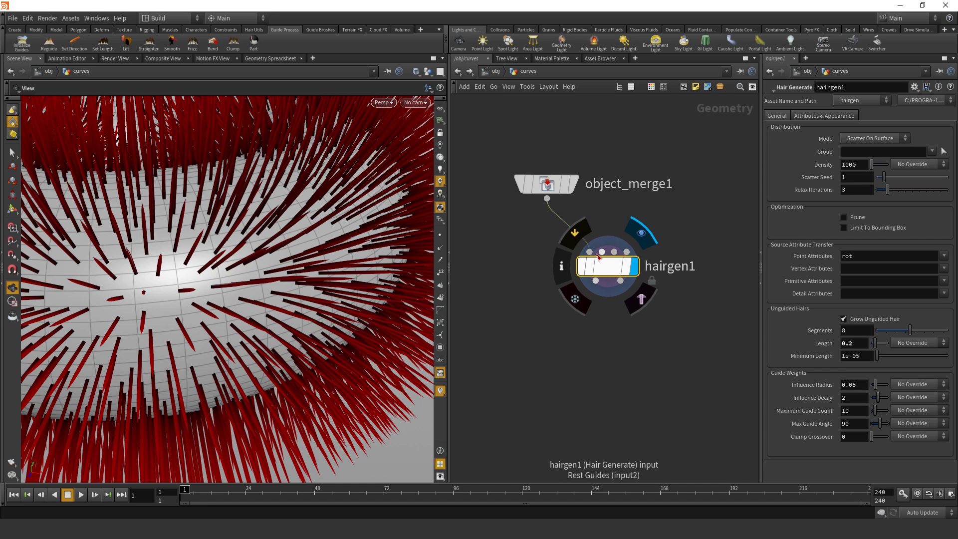
drag(600, 256, 596, 268)
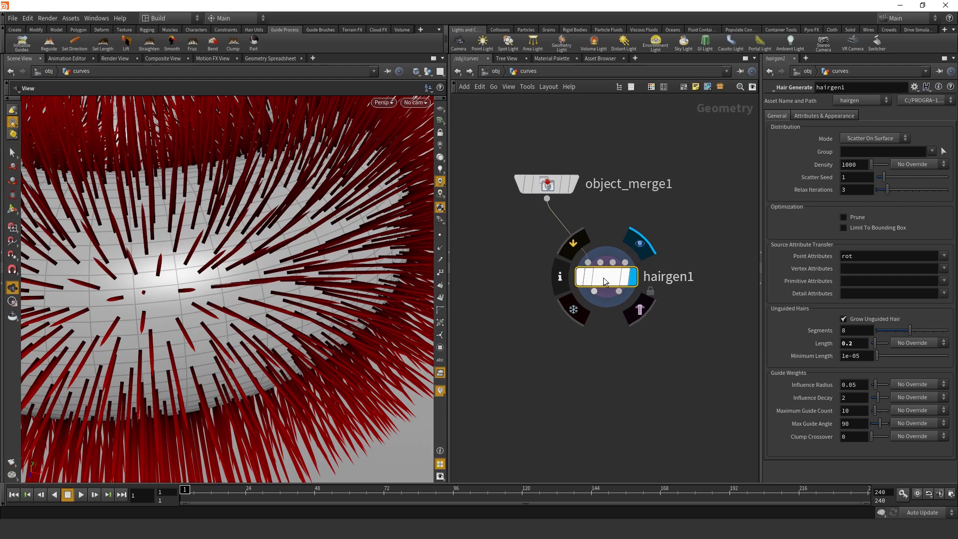
drag(604, 281, 607, 291)
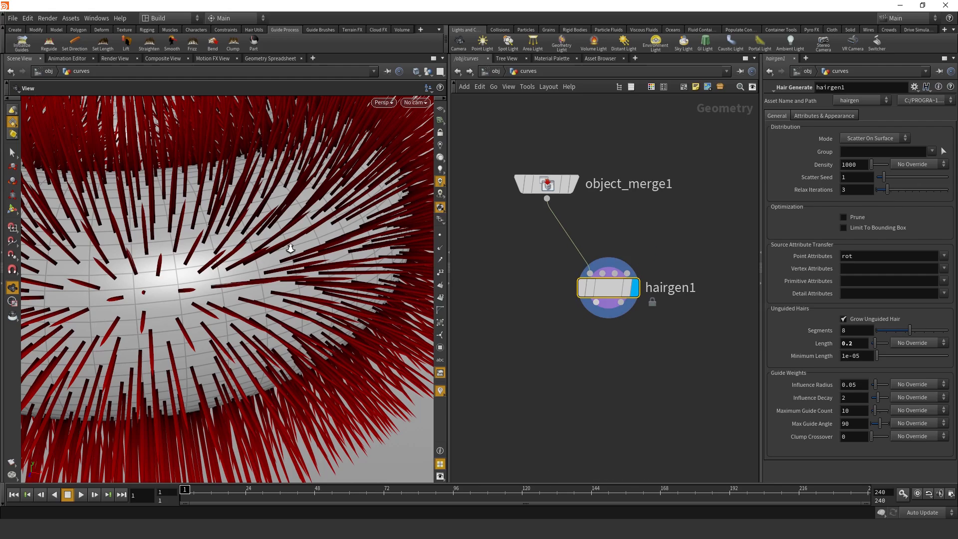
scroll(292, 248, down, 5)
drag(292, 249, 312, 257)
scroll(312, 257, up, 4)
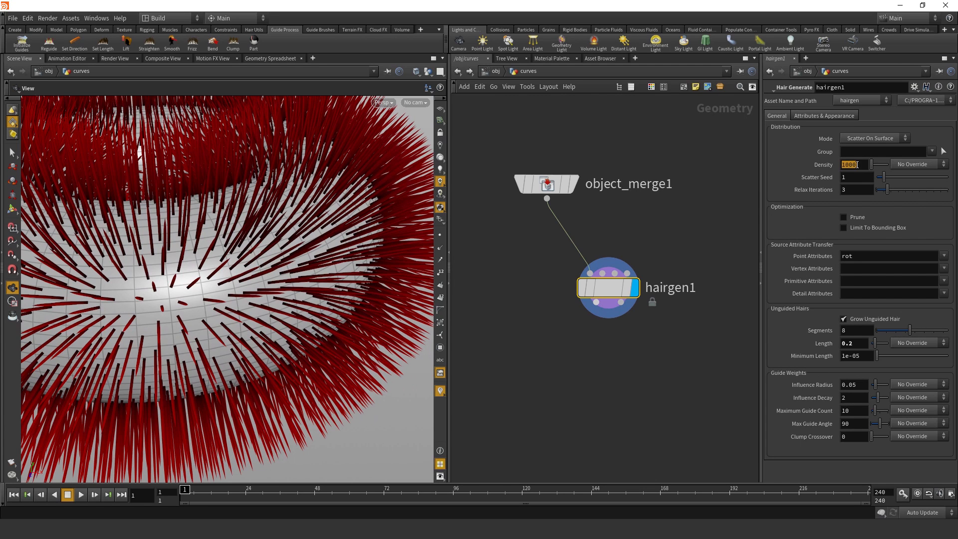
text(10)
key(Return)
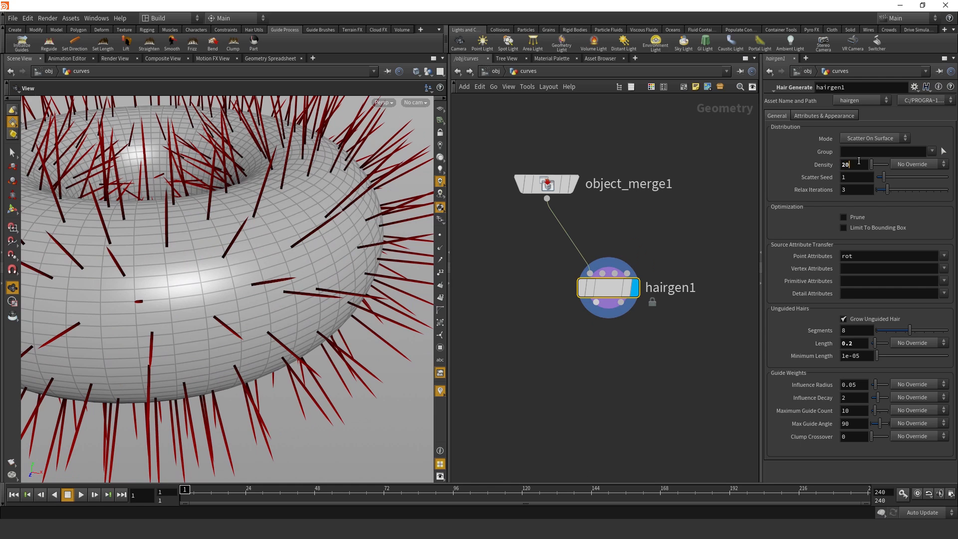
text(0)
key(Return)
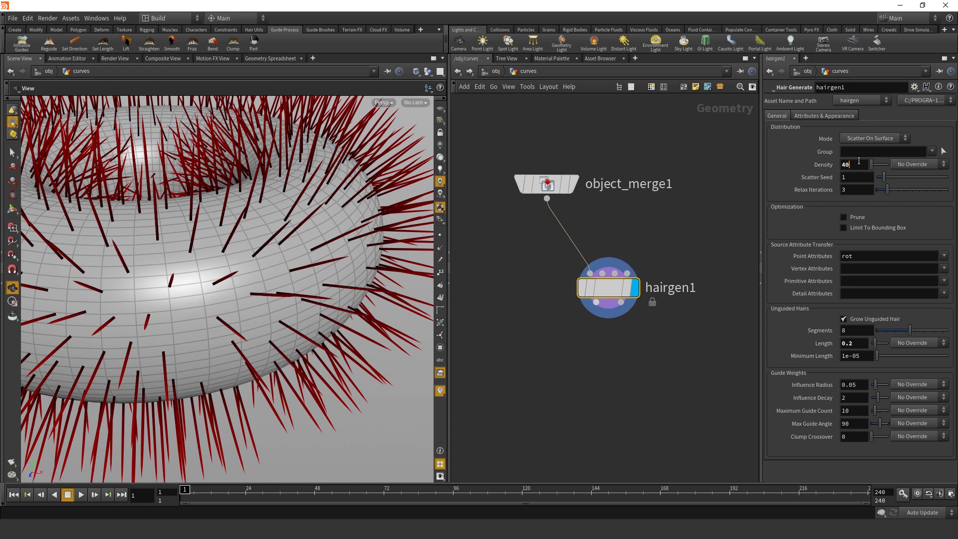
text(0)
key(Return)
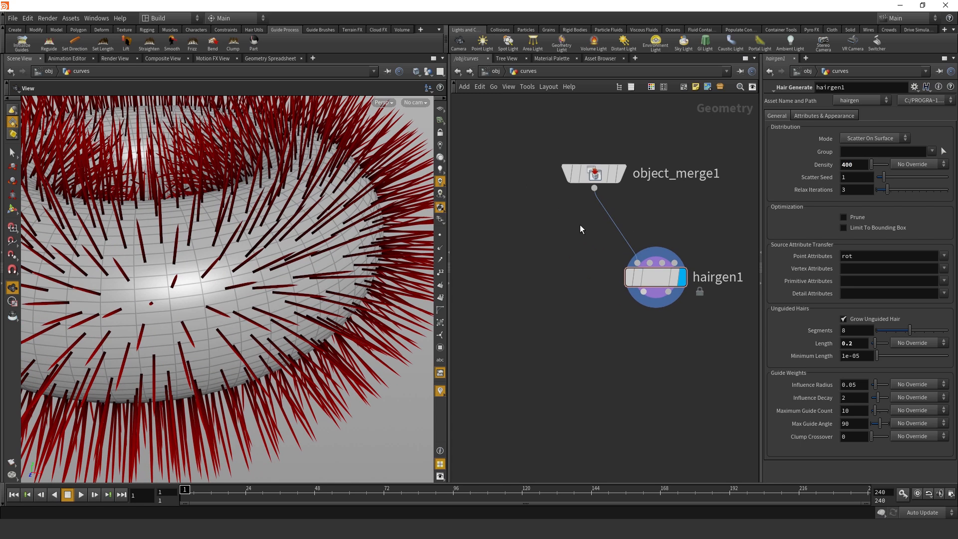
- Add a second Hair Generate node fed by object_merge1, and connect hairgen1's first output to its Rest Guides input
key(Tab)
text(hg)
click(687, 164)
click(578, 351)
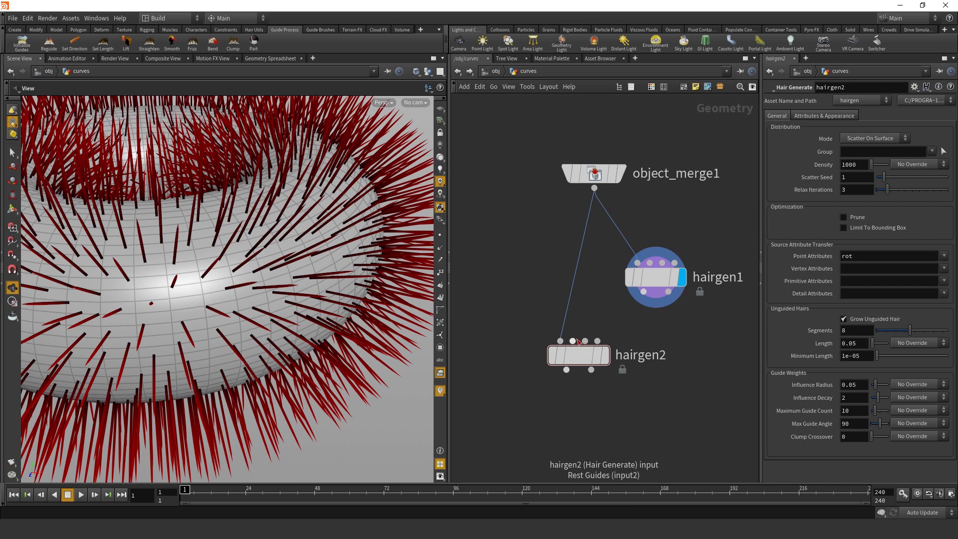
click(572, 341)
click(643, 292)
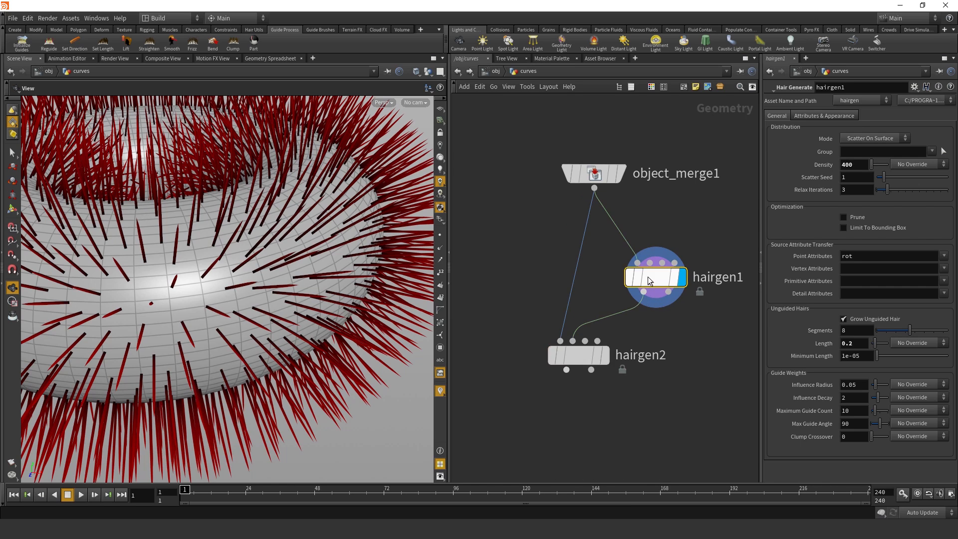
- Display hairgen2's result and set its hair thickness to 0.003
click(648, 277)
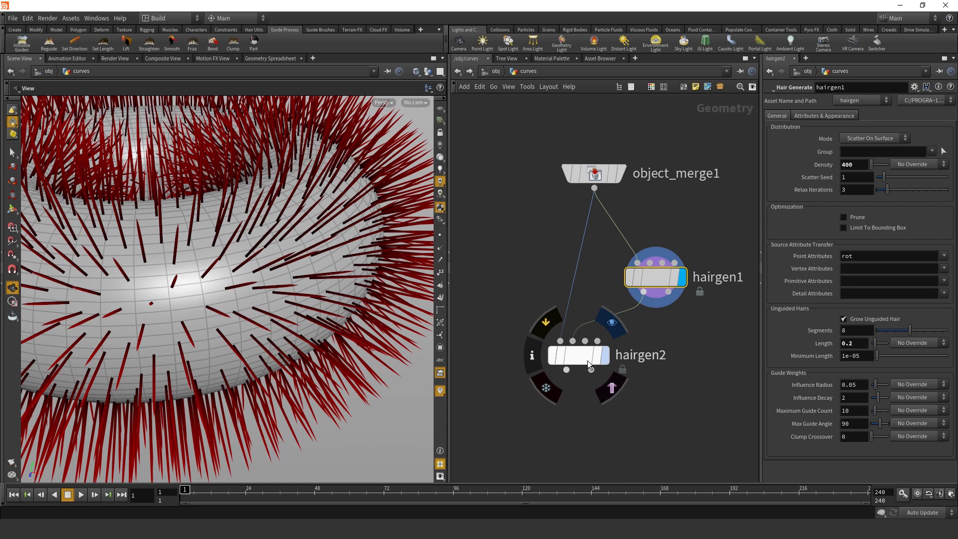
key(r)
drag(580, 354, 577, 371)
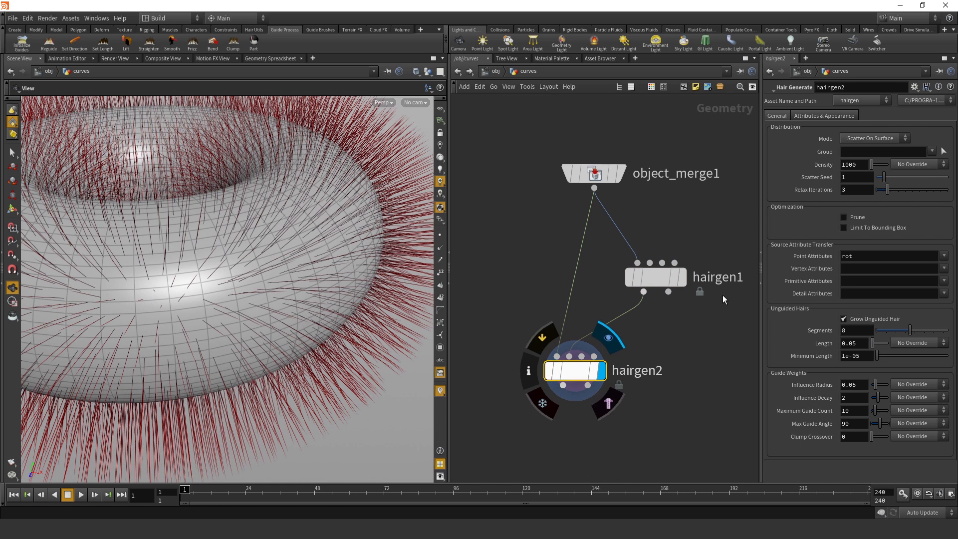
click(828, 115)
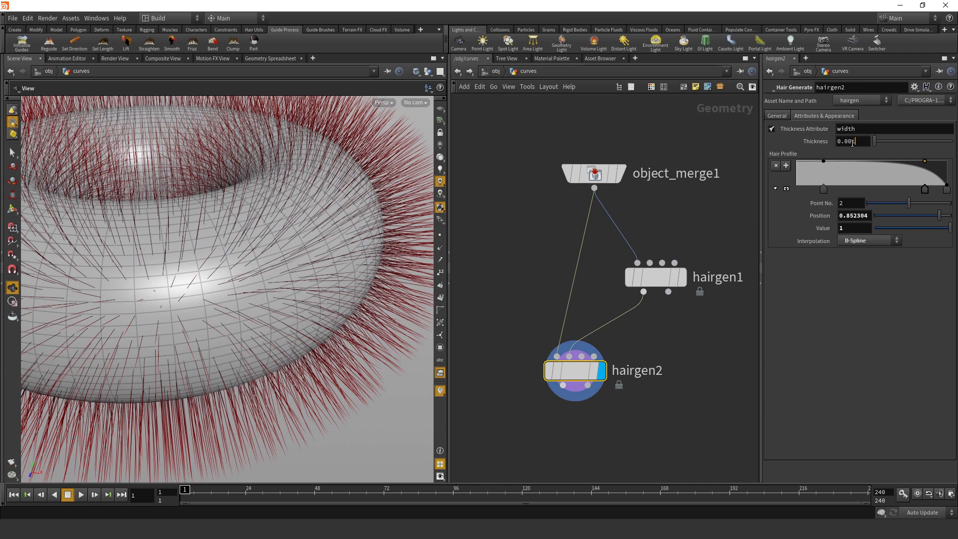
click(852, 142)
text(0.003)
key(Return)
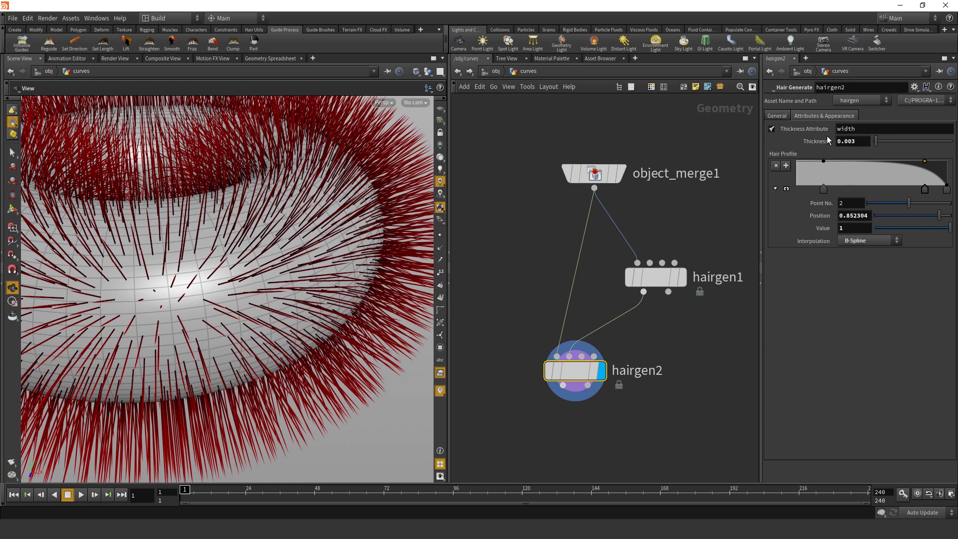
- Set hairgen2's distribution density to 4000, after trying 5000
click(777, 115)
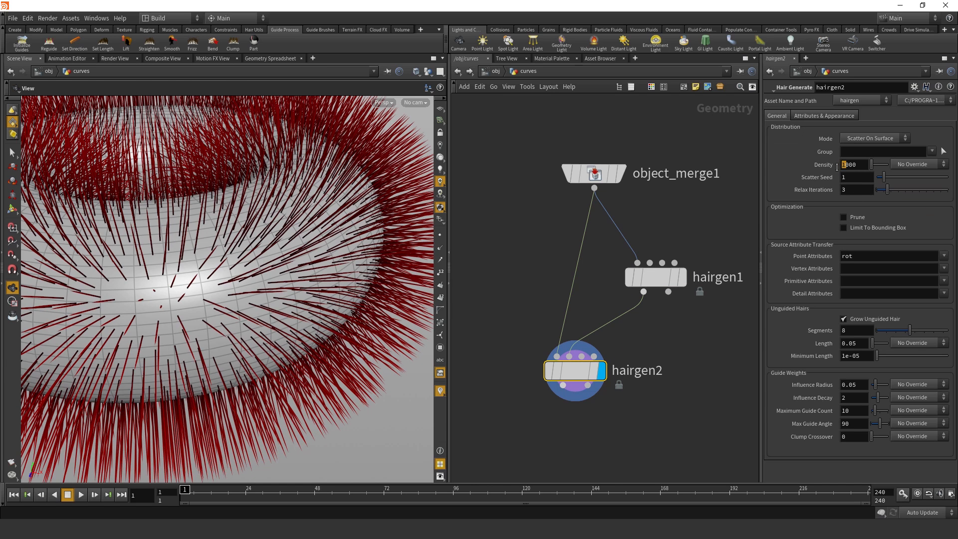
text(5)
key(Return)
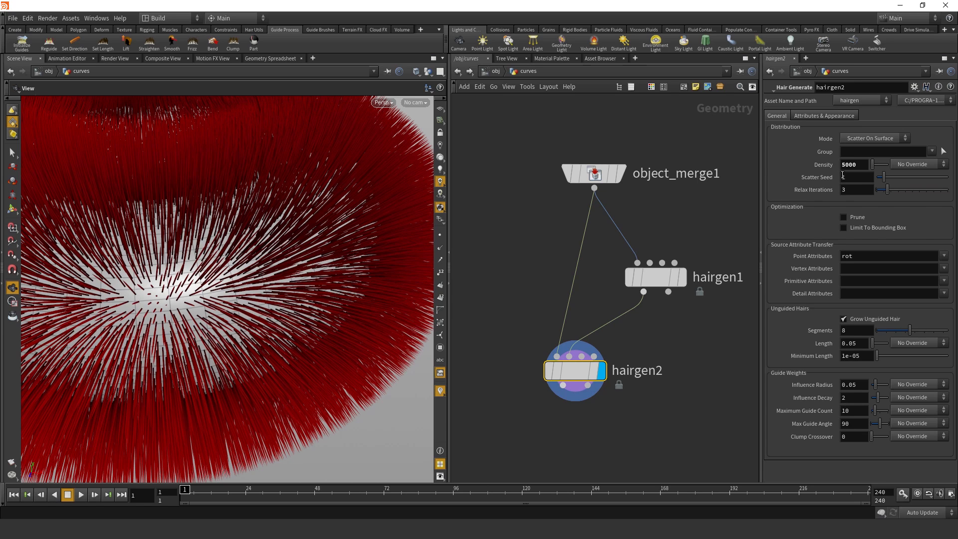
key(BackSpace)
text(4)
key(Return)
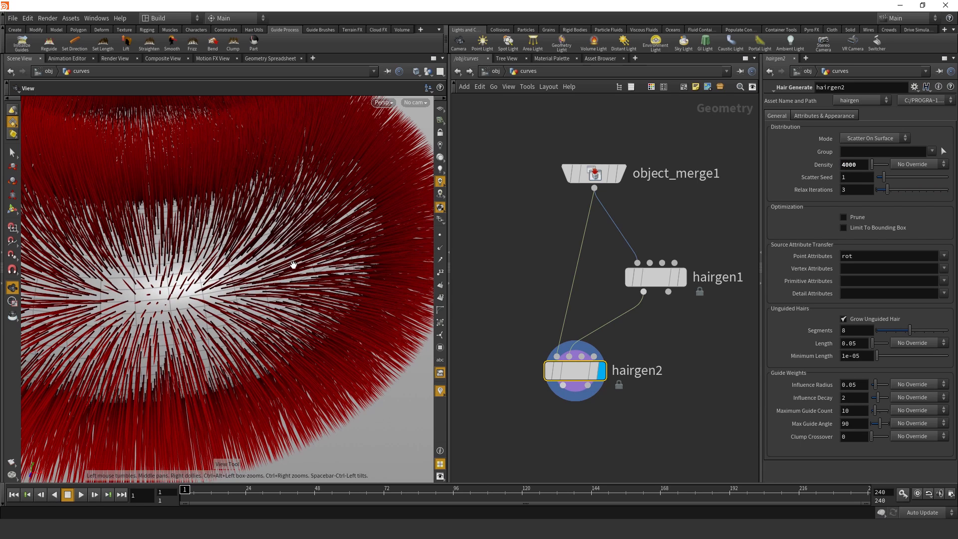
- Compare the sparse hairs of hairgen1 with the dense hairs of hairgen2 by displaying each in turn
scroll(219, 293, down, 5)
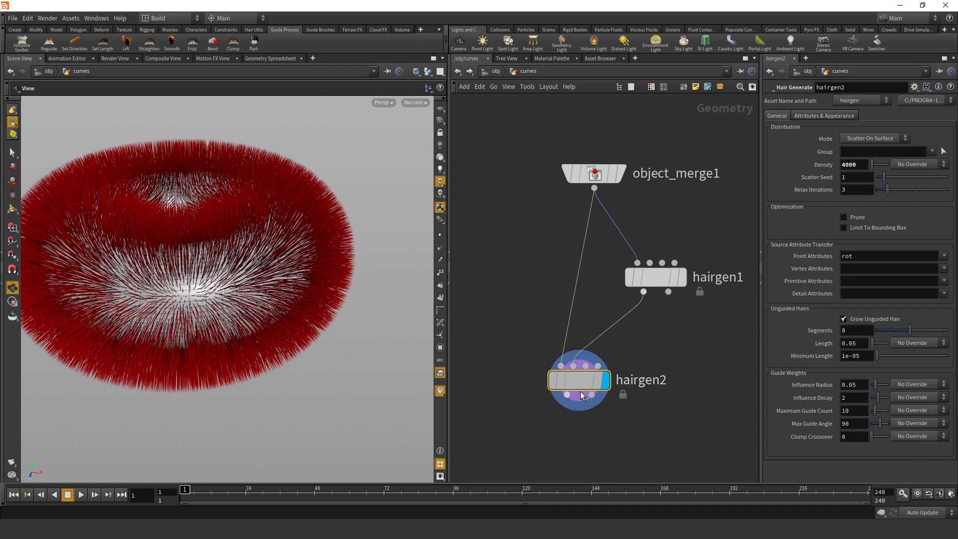
drag(580, 391, 587, 415)
click(661, 277)
click(682, 278)
click(648, 407)
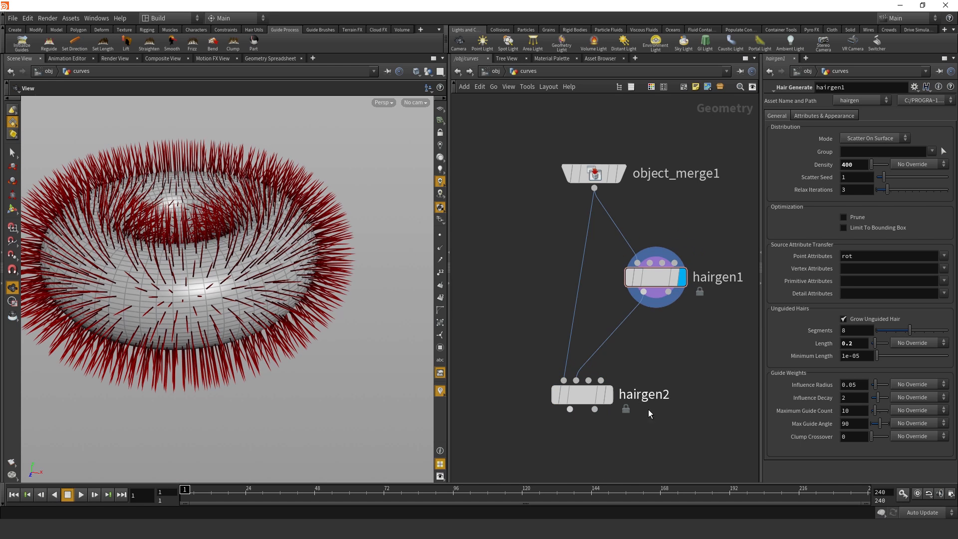
click(611, 404)
drag(585, 406, 575, 428)
key(h)
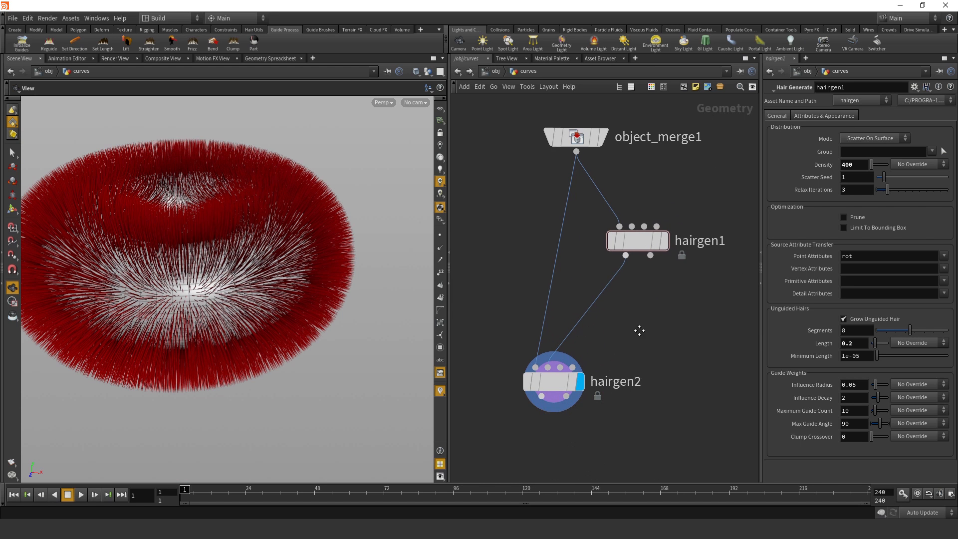
- Insert a Guide Initialize node between hairgen1 and hairgen2 and display its result
click(663, 240)
middle_drag(630, 283, 677, 270)
scroll(269, 247, down, 2)
drag(264, 239, 237, 232)
scroll(233, 280, up, 3)
key(Tab)
text(gi)
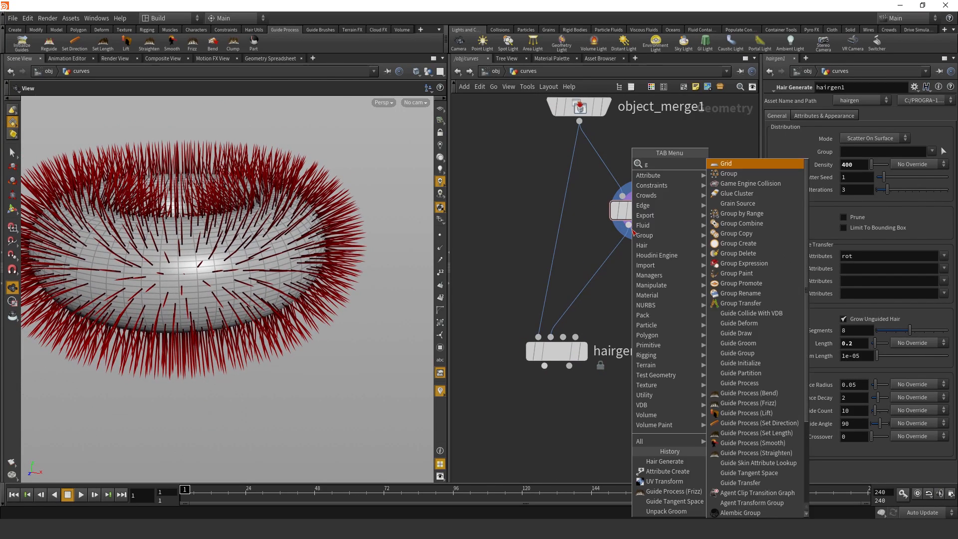
click(741, 163)
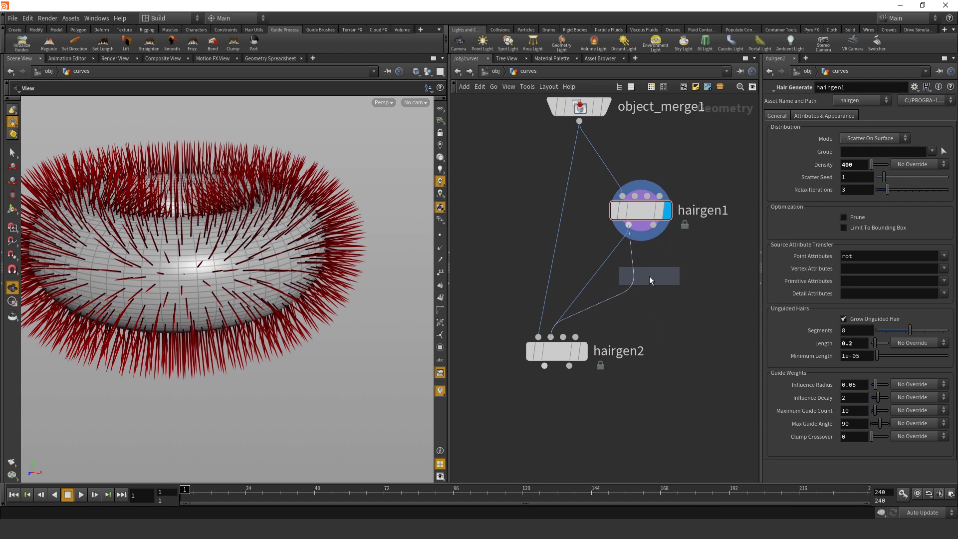
click(648, 277)
click(667, 277)
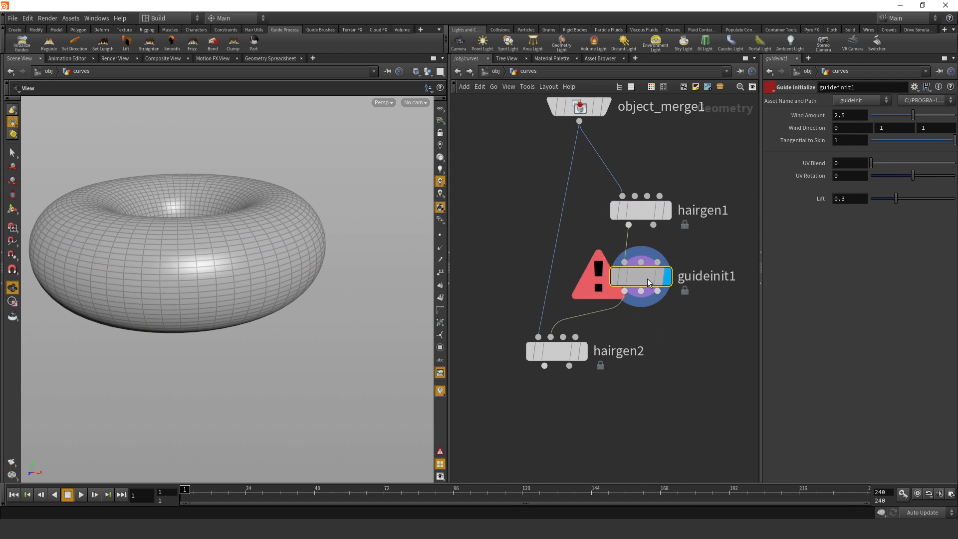
- Connect hairgen1's second output to guideinit1's second input, and space hairgen1 apart from the nodes below it
click(642, 263)
click(653, 225)
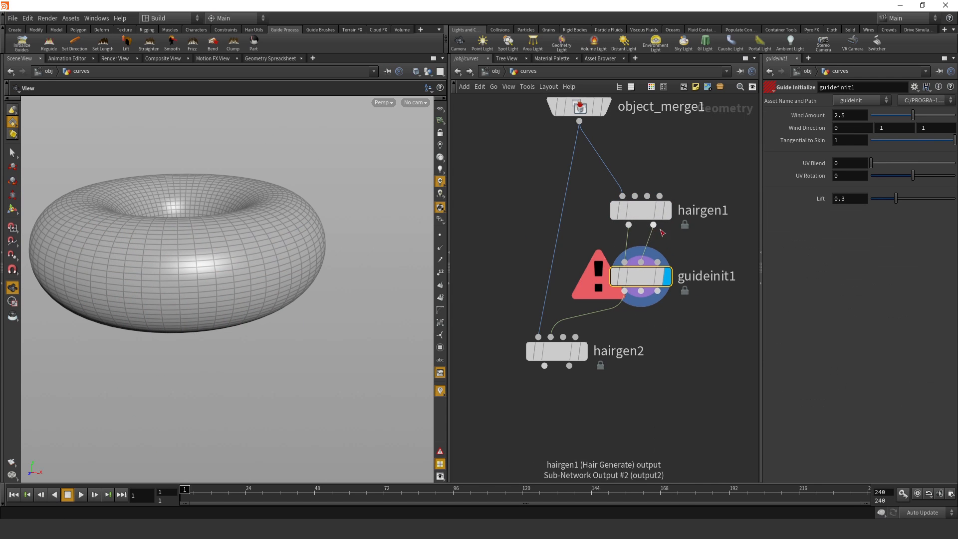
middle_drag(692, 246, 704, 195)
drag(654, 370, 544, 220)
drag(649, 245, 650, 322)
click(692, 229)
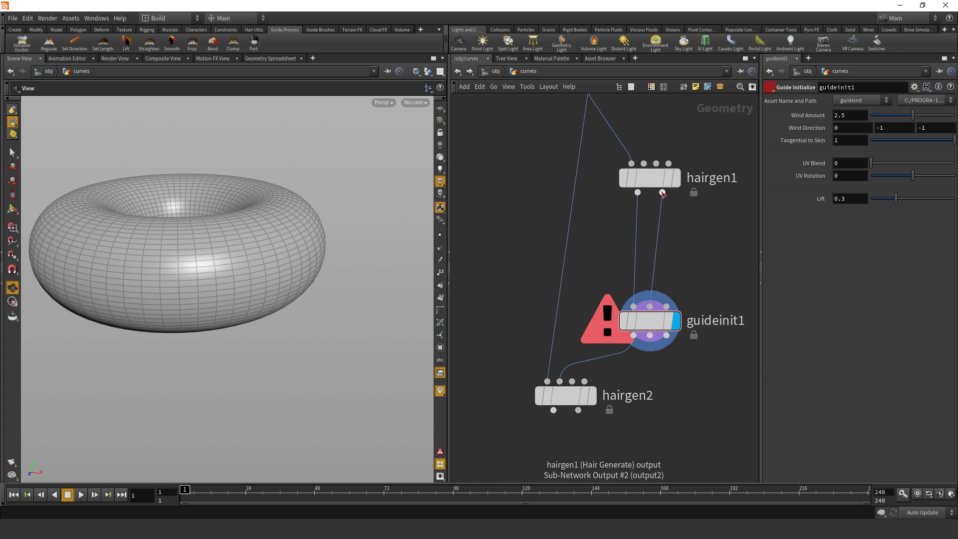
- Add a VDB from Polygons node fed by hairgen1's second output
scroll(701, 227, up, 1)
middle_drag(701, 234, 615, 230)
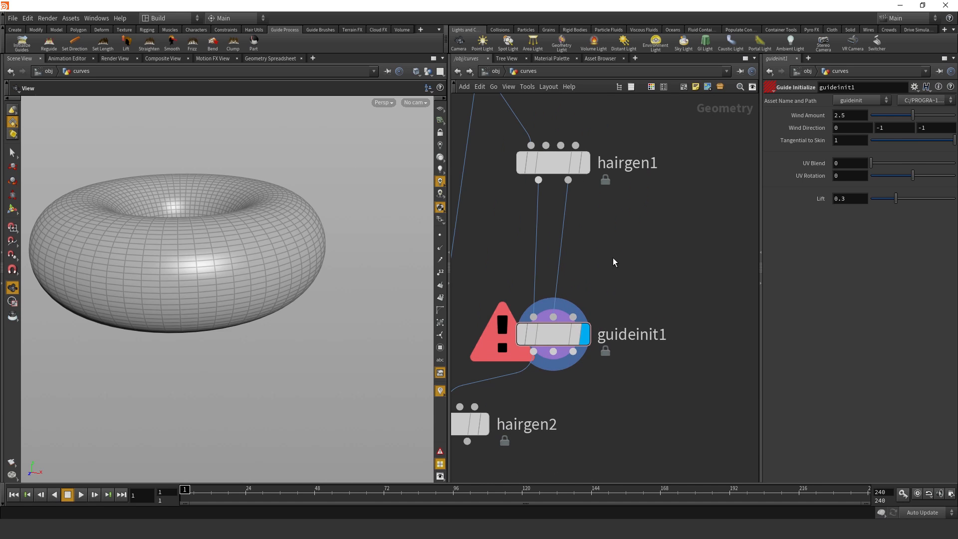
key(Tab)
key(Escape)
key(Tab)
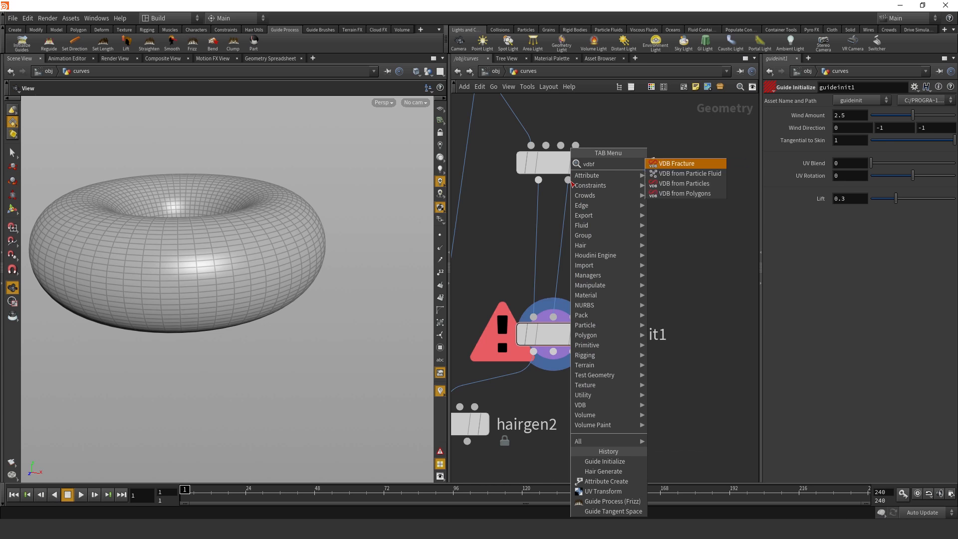
key(Escape)
click(624, 249)
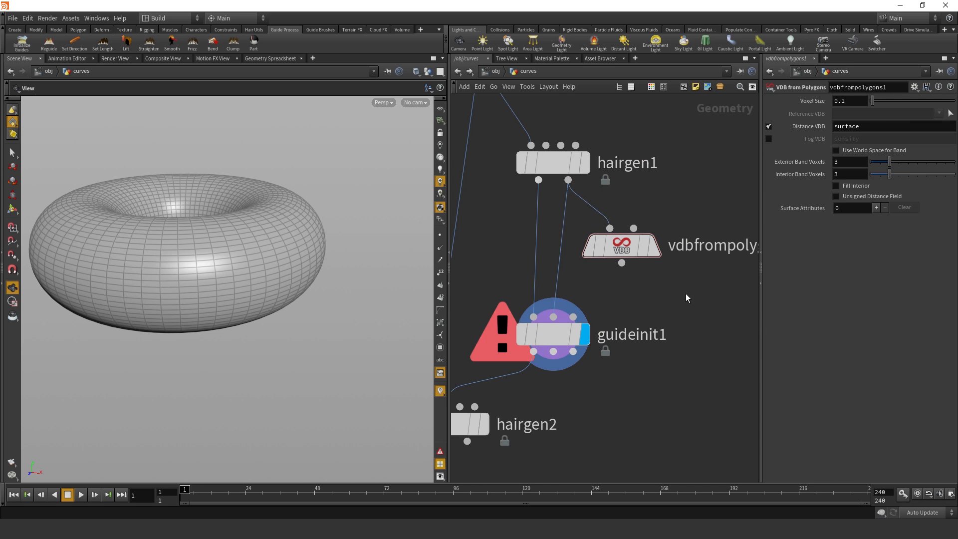
- Connect the VDB from Polygons node to guideinit1's third input and set its voxel size to 0.01
click(622, 265)
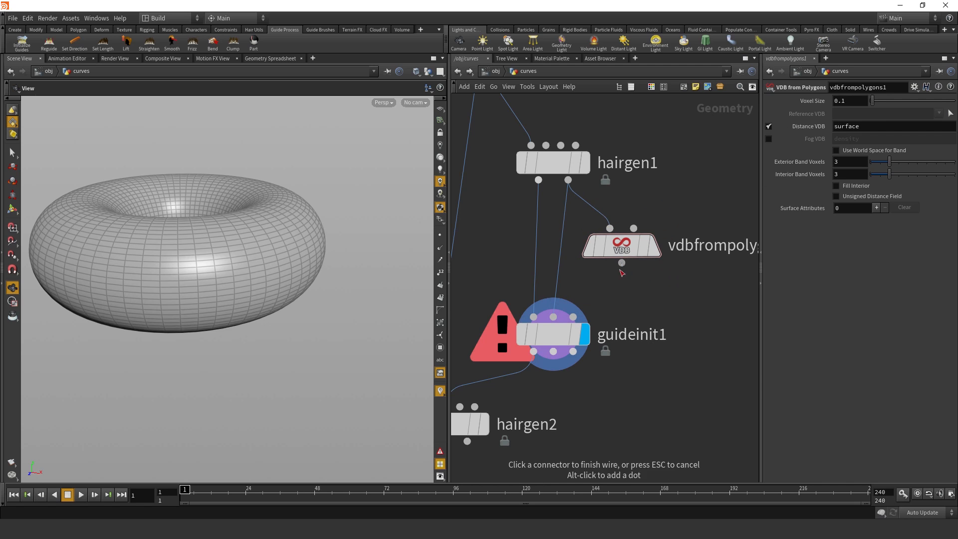
click(574, 318)
click(630, 267)
click(626, 243)
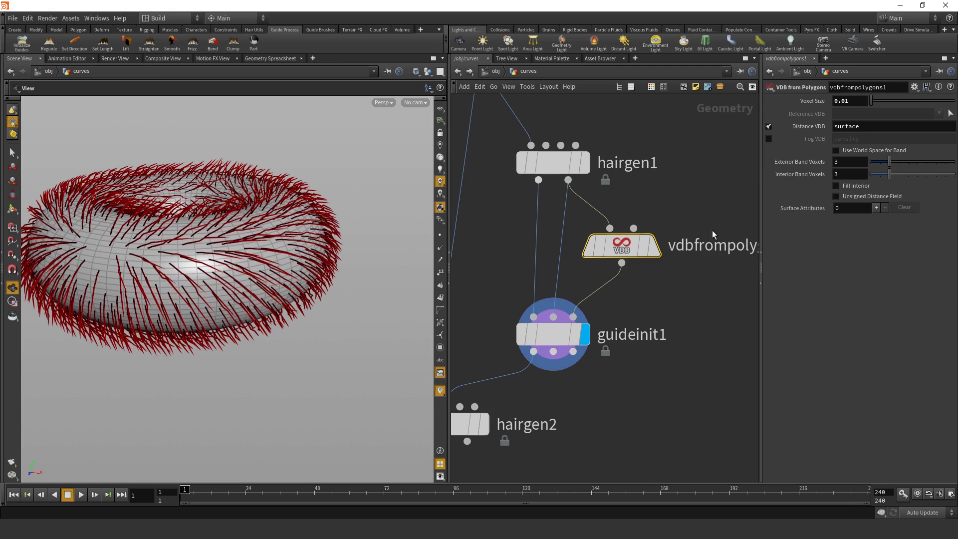
middle_drag(727, 313, 764, 322)
drag(299, 217, 291, 256)
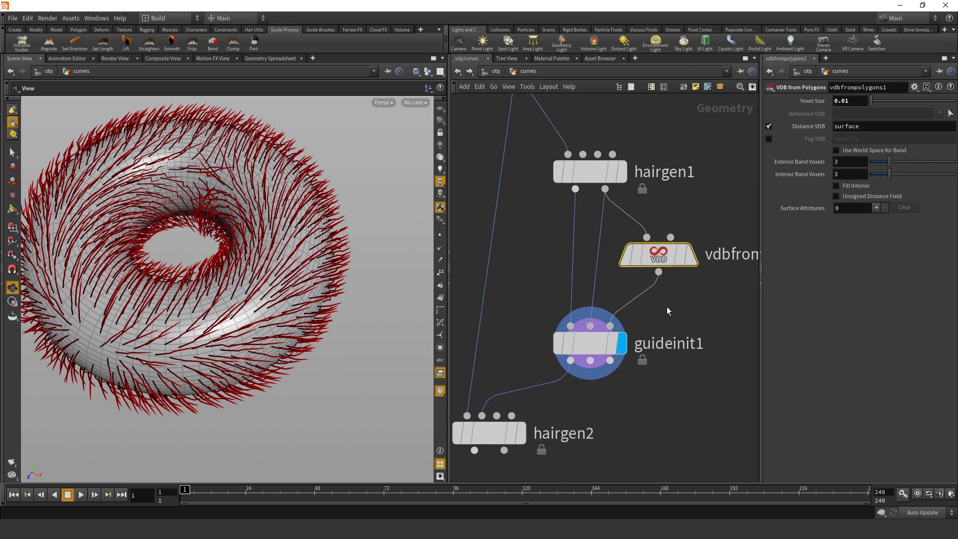
- Set guideinit1's wind direction to 0, -1, 0 so the guides point straight down around the torus
scroll(651, 294, down, 2)
drag(219, 255, 186, 235)
right_drag(186, 234, 384, 281)
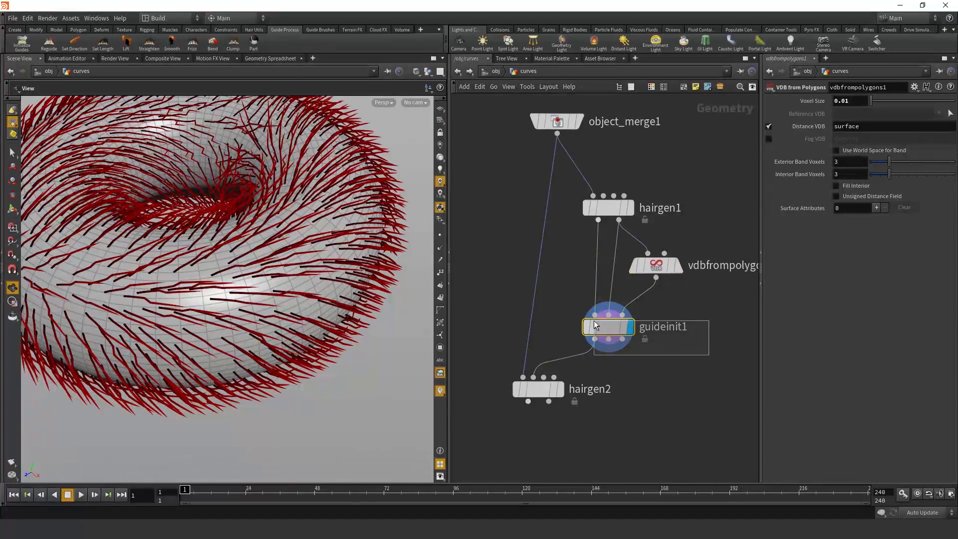
click(607, 327)
click(901, 128)
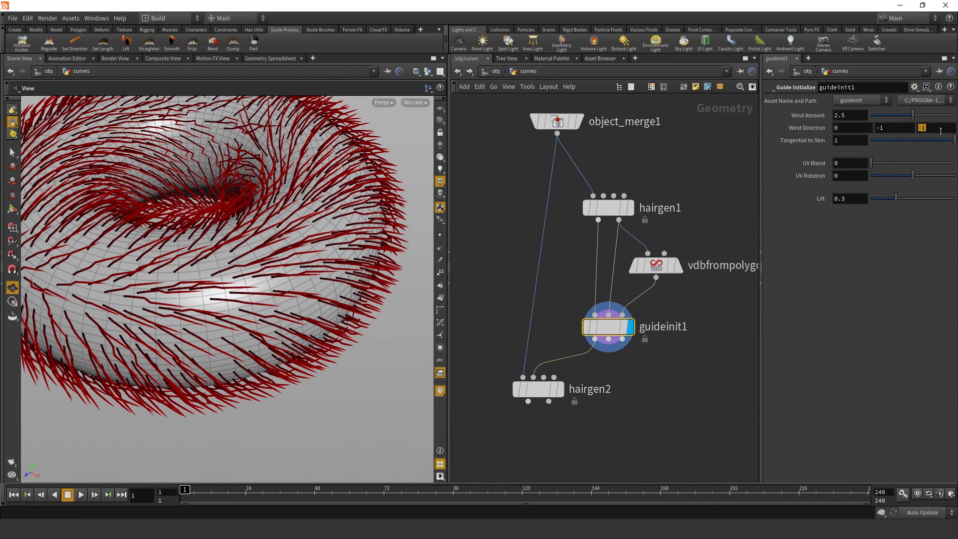
key(Return)
right_drag(304, 229, 244, 204)
drag(245, 204, 324, 235)
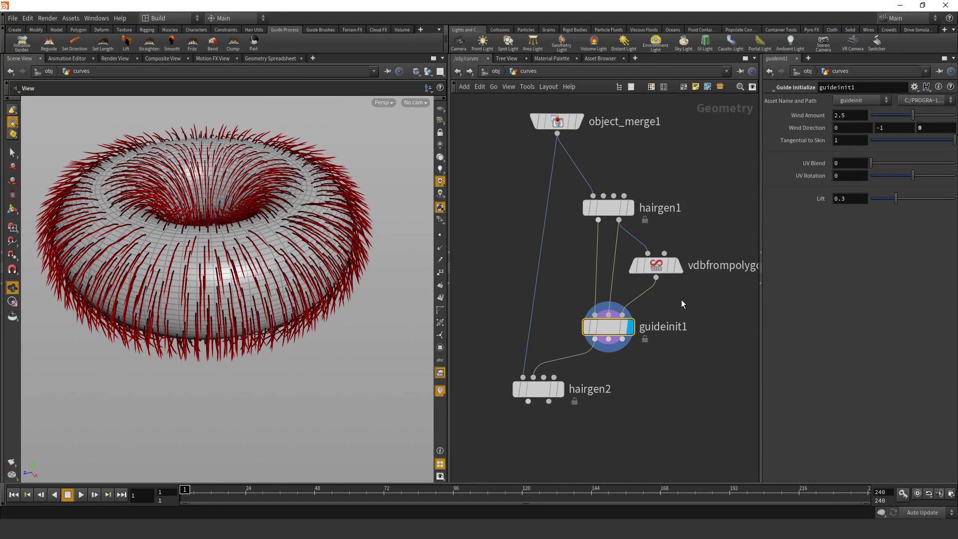
- On vdbfrompolygons1, use world space for the band, set the exterior band to 0.1, and fill the interior
drag(660, 266, 670, 272)
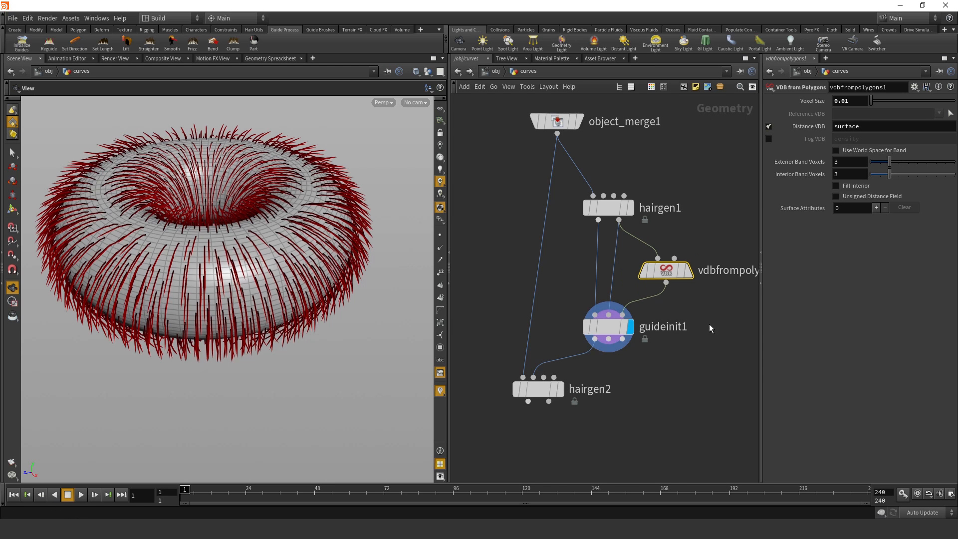
click(856, 150)
text(0.1)
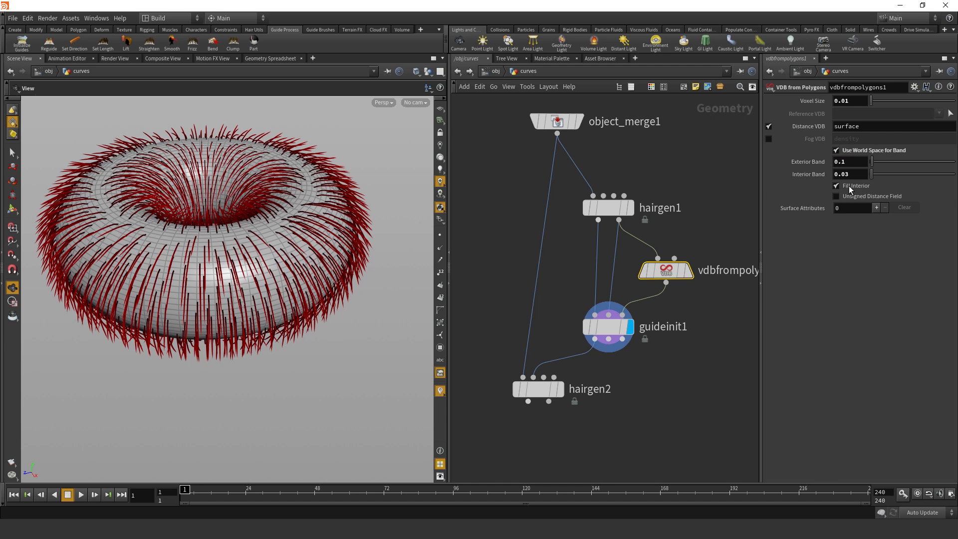
click(849, 185)
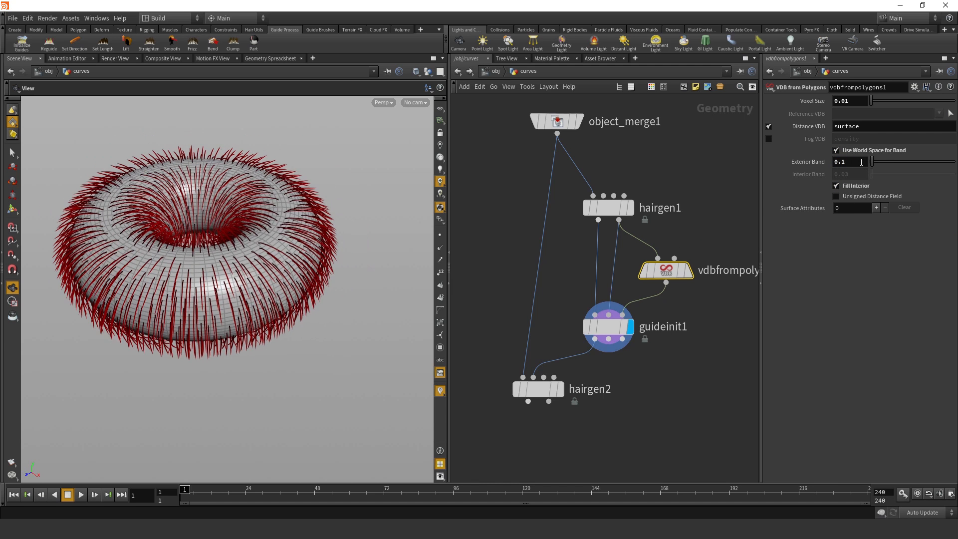
- Display hairgen2's dense hair, and return the display to guideinit1 to inspect the guides from the side of the torus
click(541, 389)
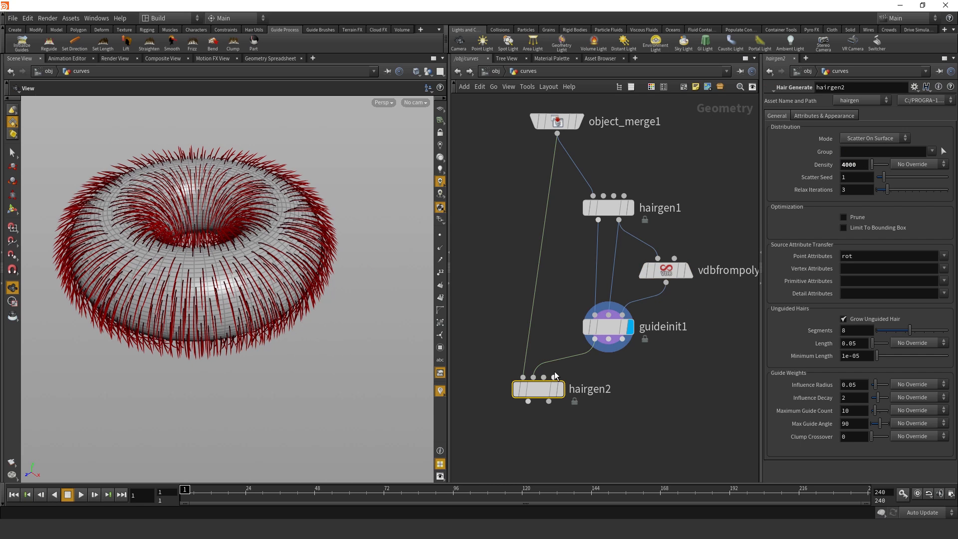
click(563, 391)
click(606, 327)
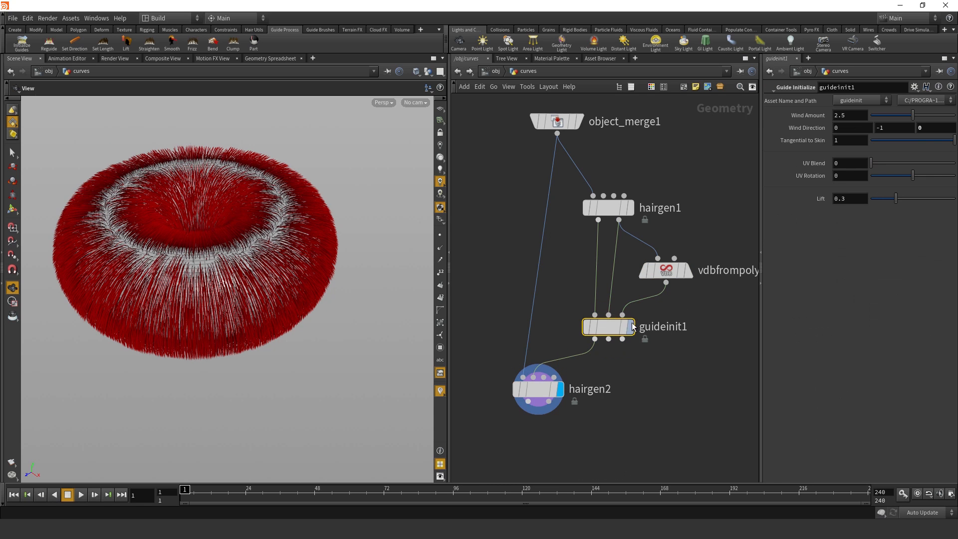
click(631, 327)
drag(333, 320, 339, 287)
right_drag(340, 286, 370, 245)
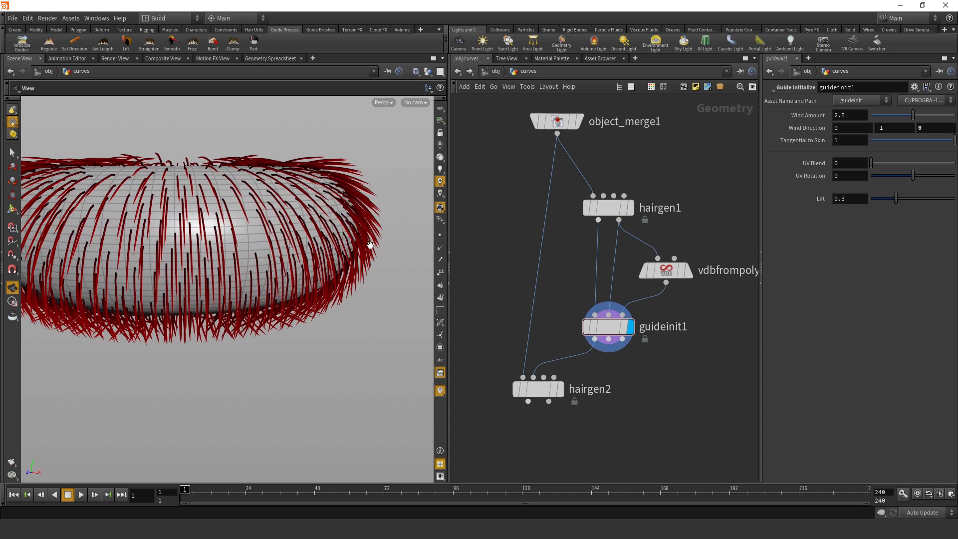
middle_drag(370, 244, 295, 274)
drag(295, 273, 304, 251)
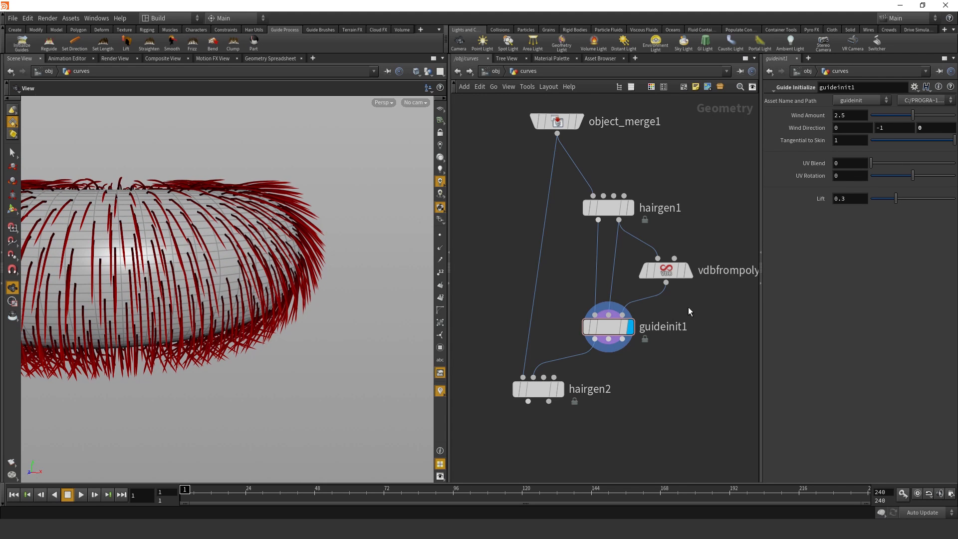
- Set vdbfrompolygons1's exterior band to 0.2
click(668, 271)
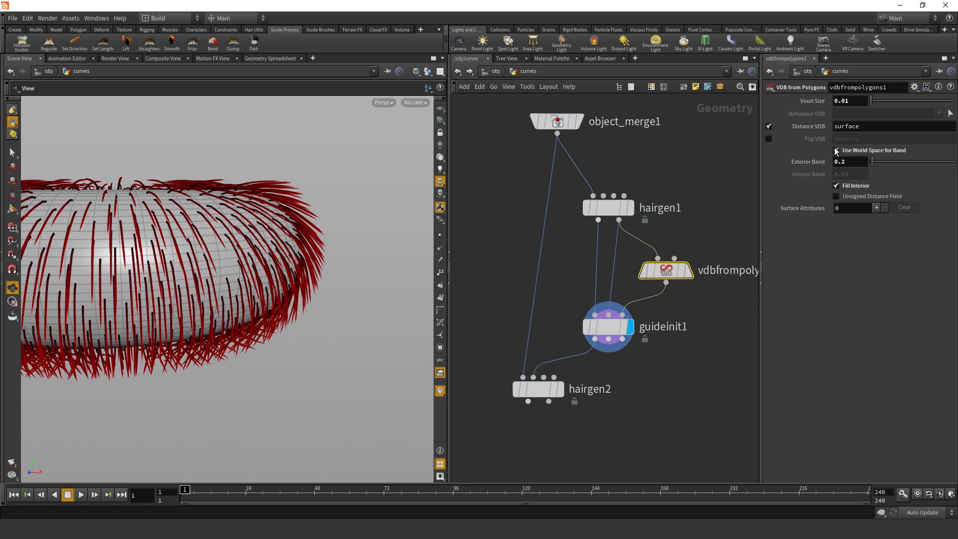
right_drag(414, 199, 322, 181)
middle_drag(230, 185, 279, 183)
drag(280, 183, 244, 246)
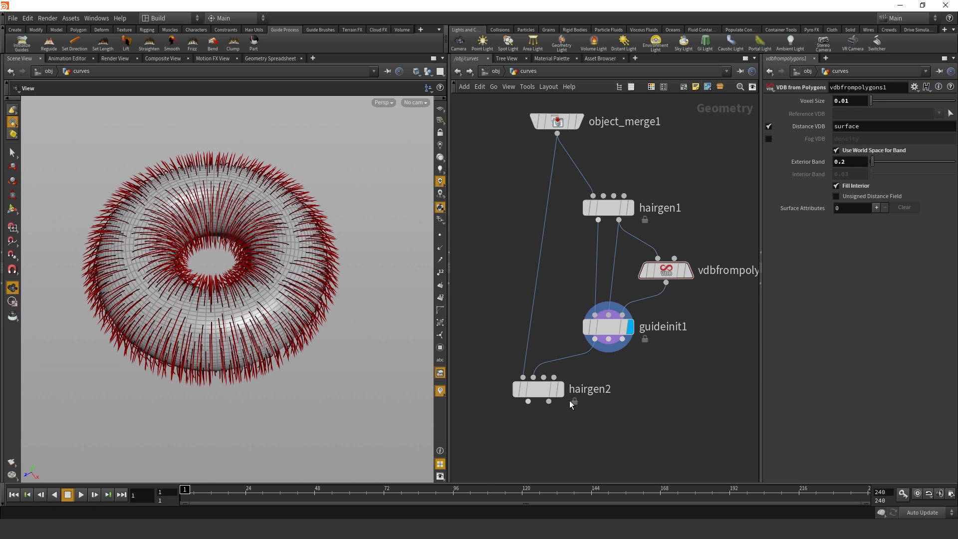
- Display hairgen2, move it down, and insert a Guide Process (Lift) node between guideinit1 and hairgen2
click(560, 391)
drag(541, 396, 538, 430)
middle_drag(648, 404, 643, 298)
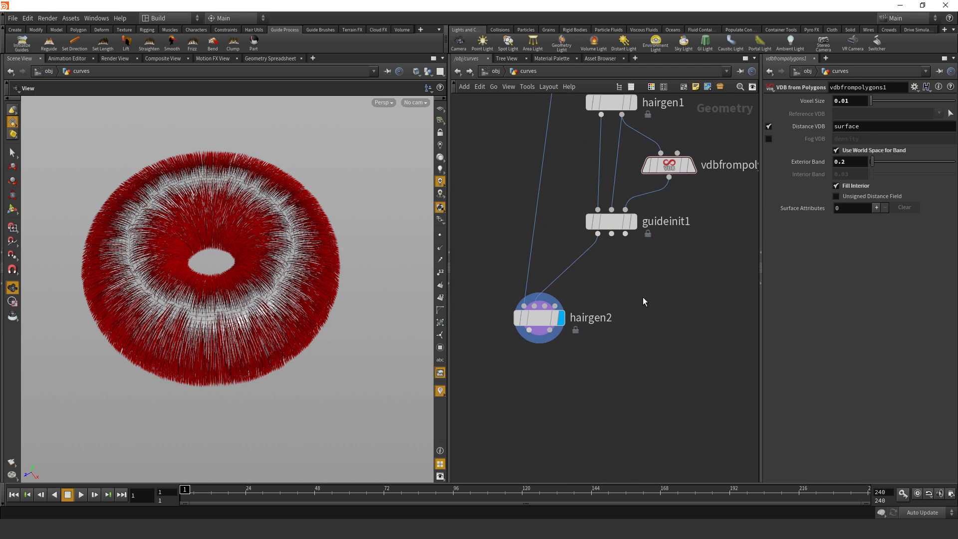
scroll(600, 266, up, 2)
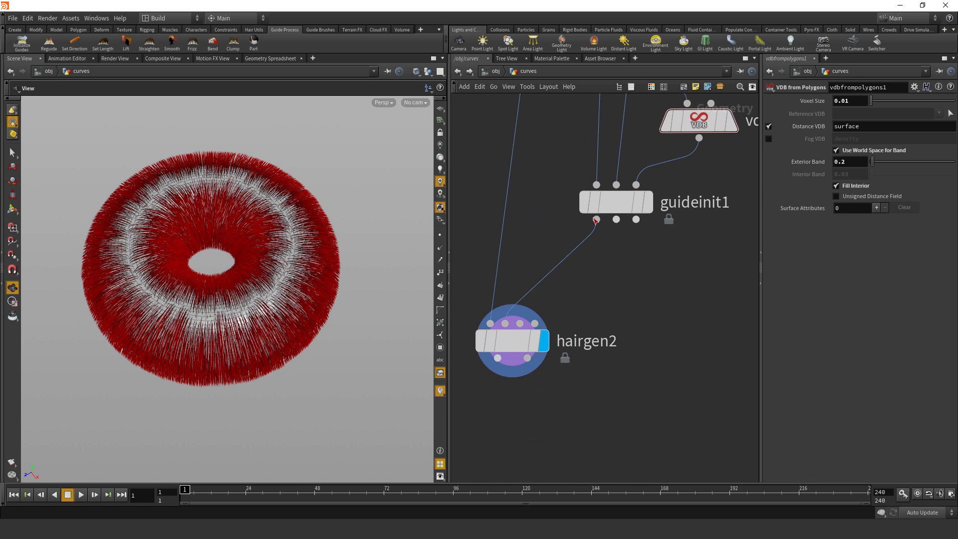
key(Tab)
text(lift)
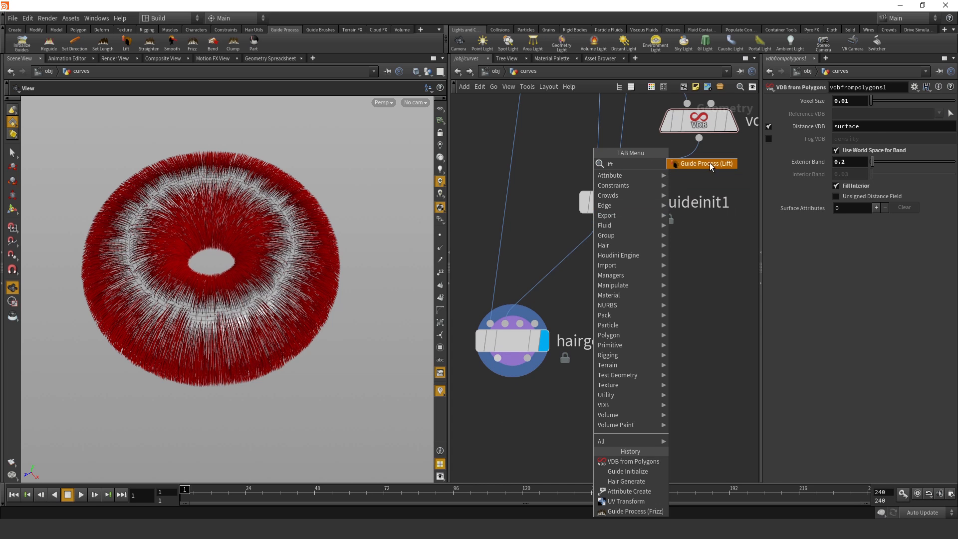
click(710, 163)
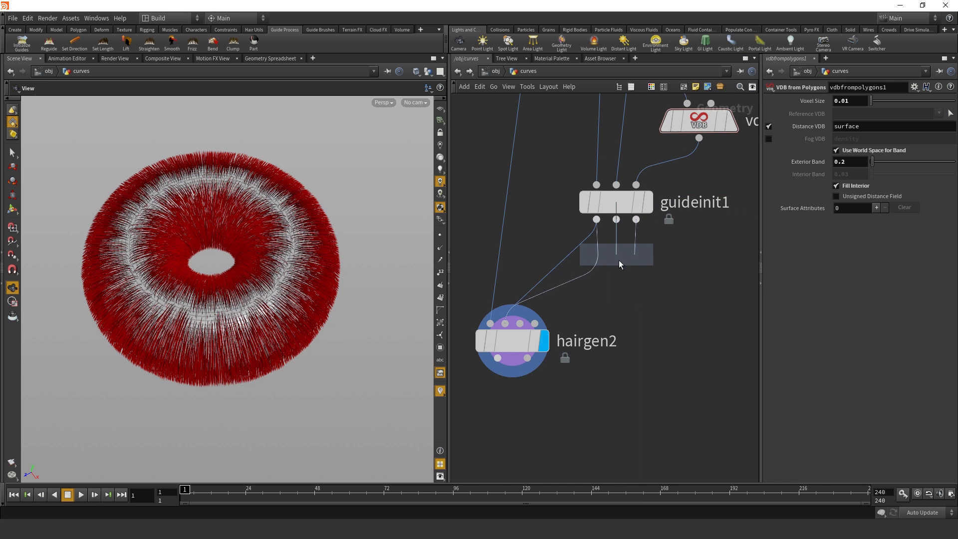
click(628, 272)
- Set guideprocess1's lift to 0.26, and move hairgen2 further down the network to make room
drag(371, 286, 372, 234)
drag(893, 310, 895, 315)
drag(287, 274, 306, 280)
mouse_move(533, 349)
drag(533, 350, 517, 385)
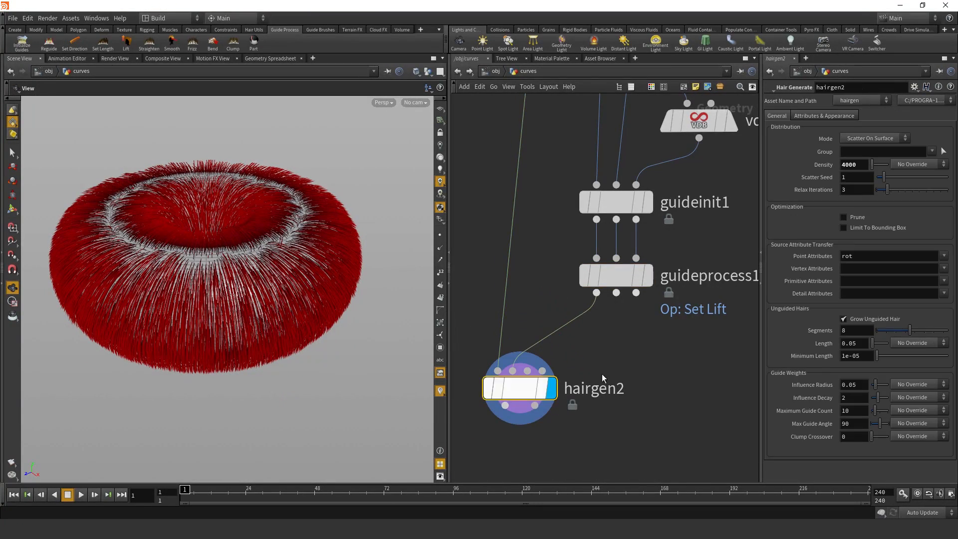
scroll(642, 321, down, 5)
drag(573, 374, 572, 408)
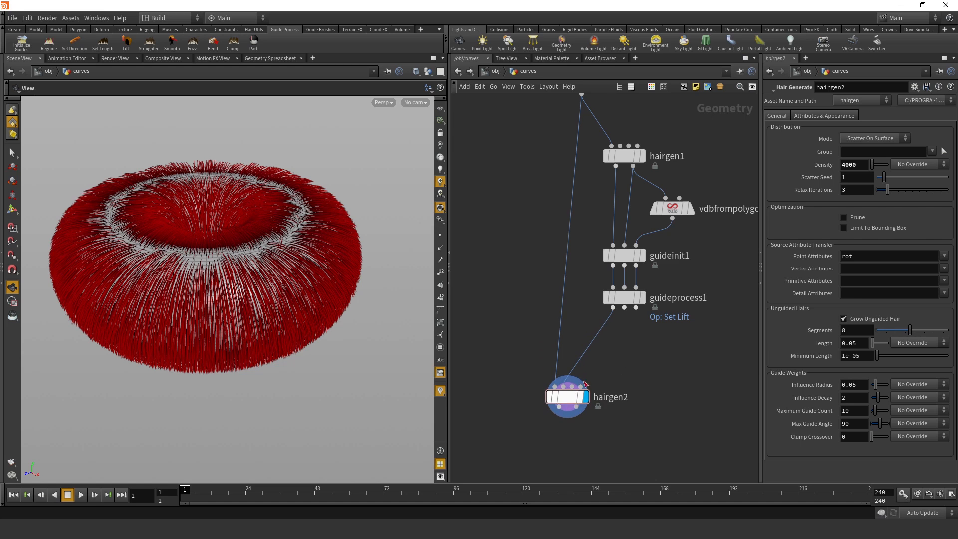
scroll(624, 365, up, 2)
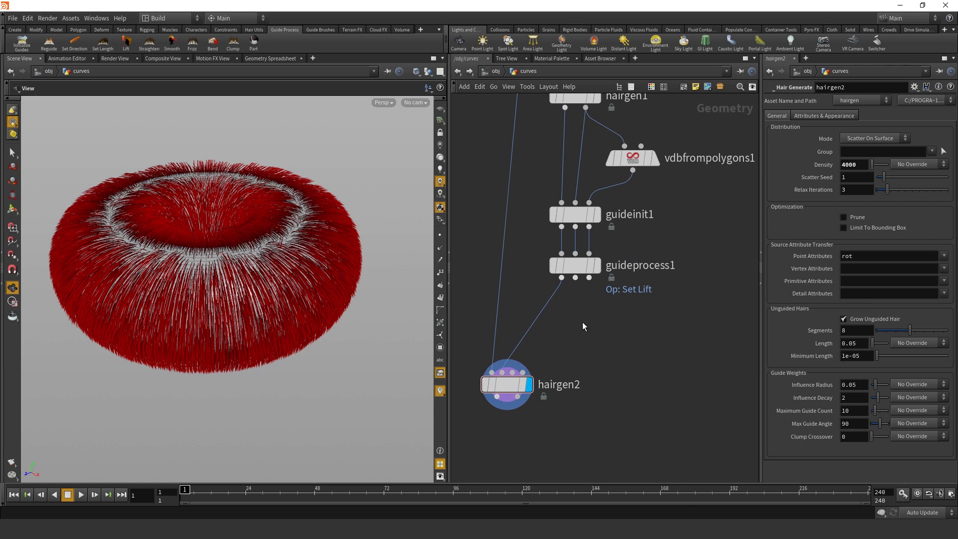
key(Tab)
text(gc)
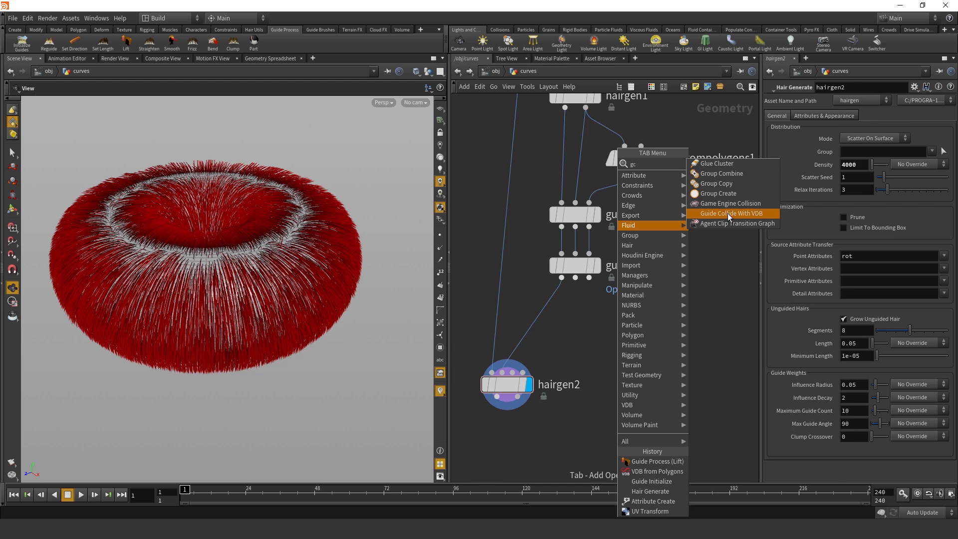
click(729, 217)
click(592, 325)
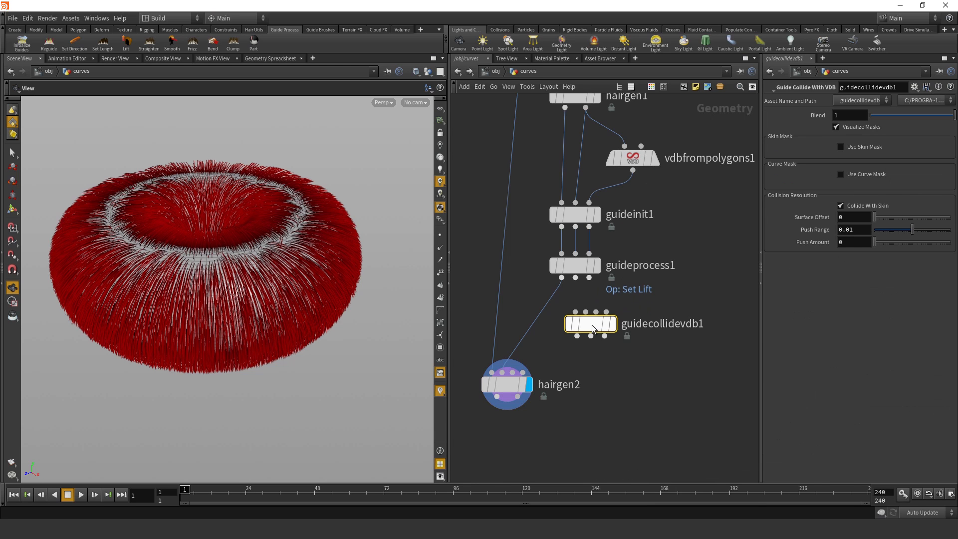
key(Delete)
- Insert a Guide Collide With VDB node between guideprocess1 and hairgen2, aligned under guideprocess1
key(Tab)
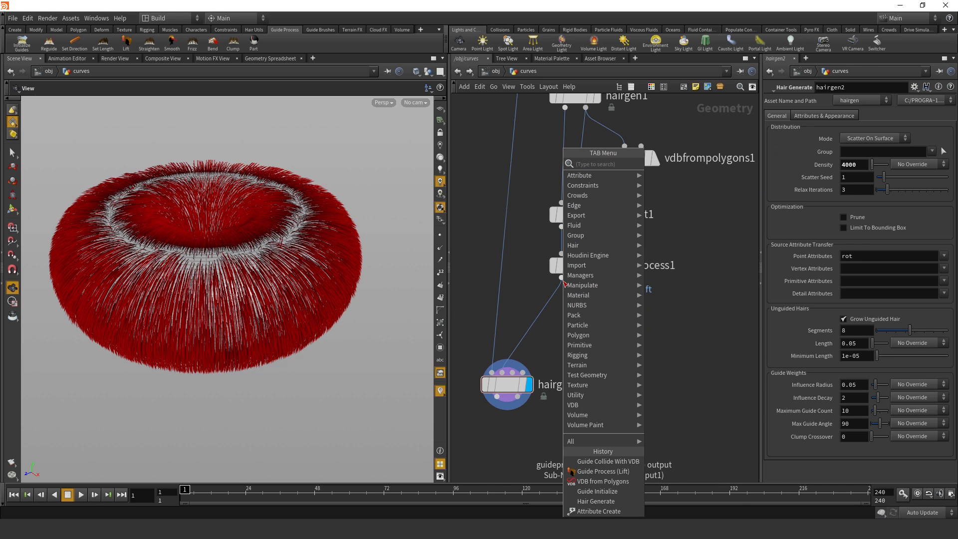
text(gc)
click(687, 213)
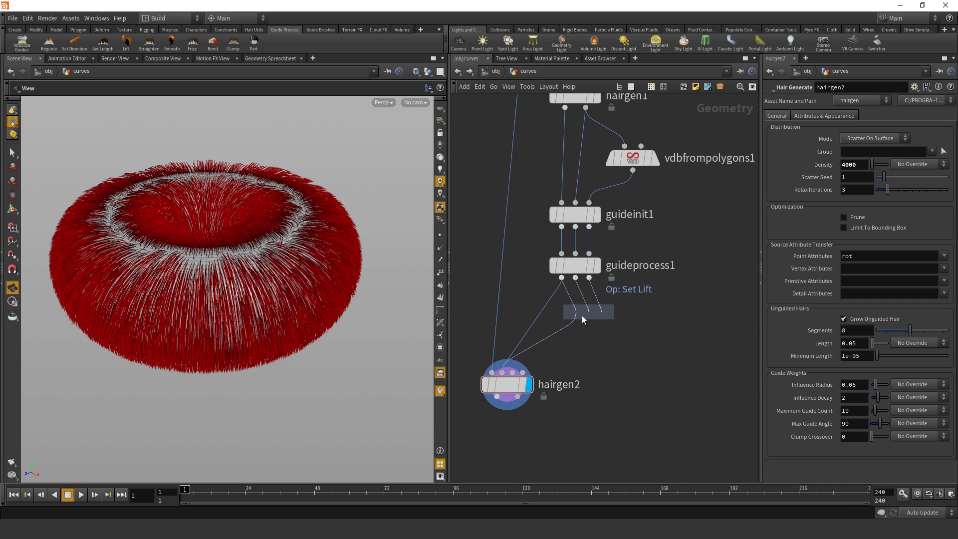
click(570, 323)
drag(573, 328, 579, 323)
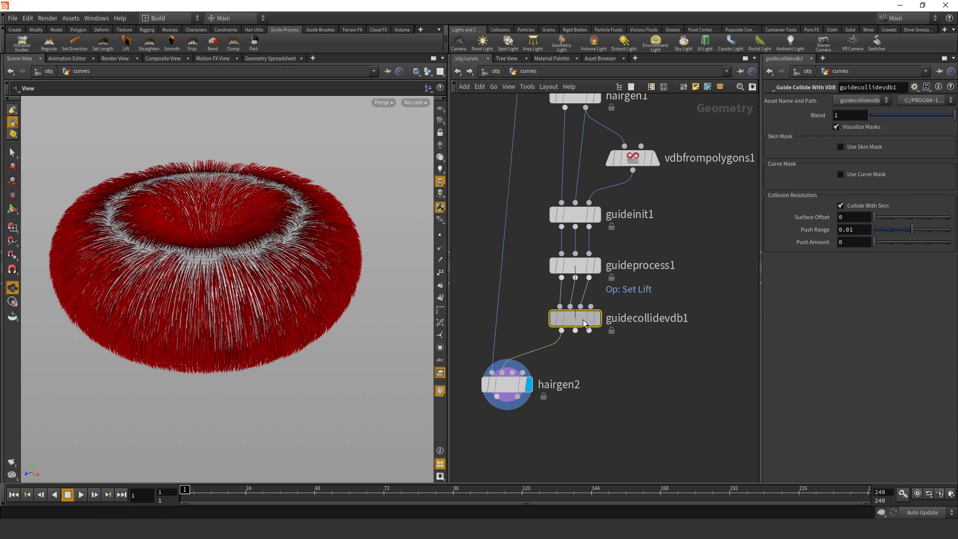
- Bypass guideprocess1 to compare the hair without the lift, and re-enable it
click(553, 268)
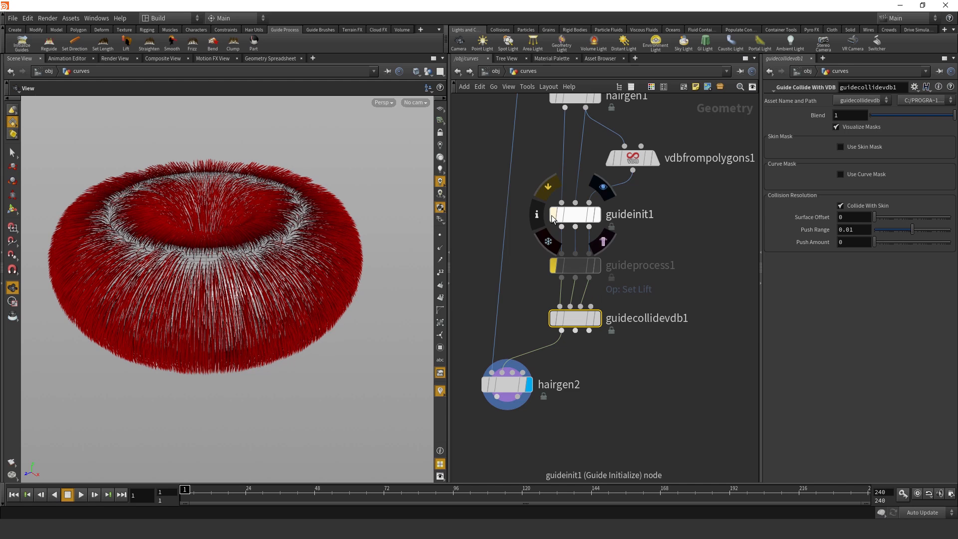
click(571, 214)
click(554, 265)
- Try a lift of 0.001 on guideprocess1, and set the lift to 0.1
click(571, 266)
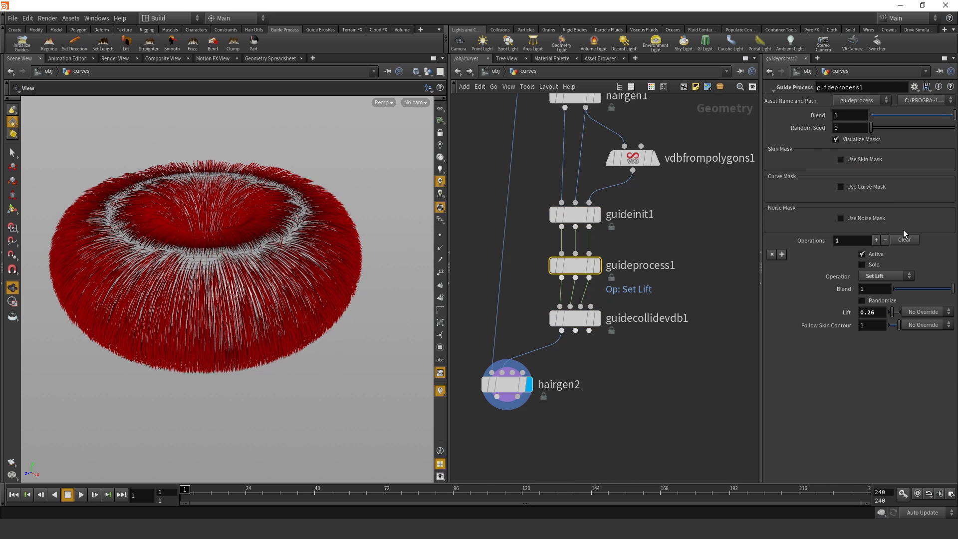
click(879, 312)
text(0.001)
key(Return)
double_click(879, 311)
text(0.1)
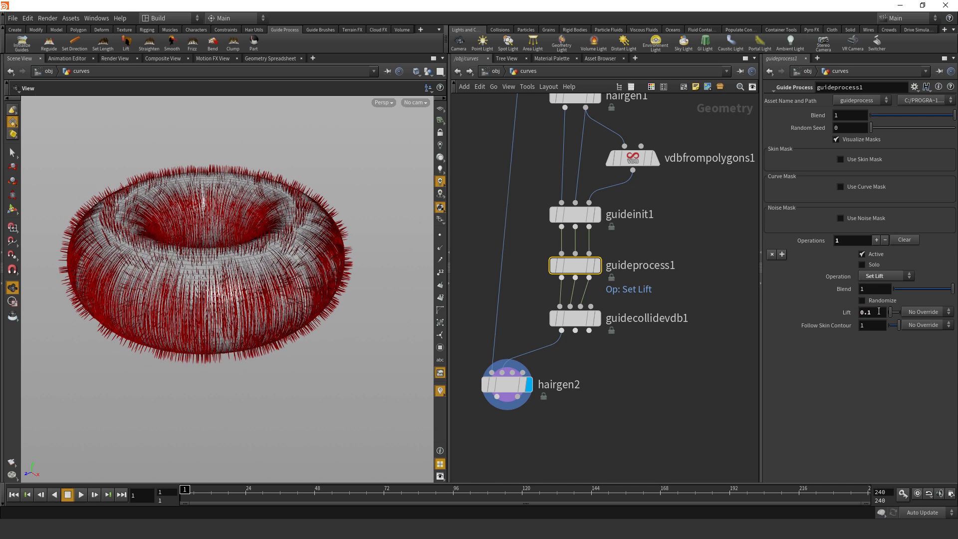
key(Return)
- Set hairgen2's guide influence radius to 0.1
click(575, 317)
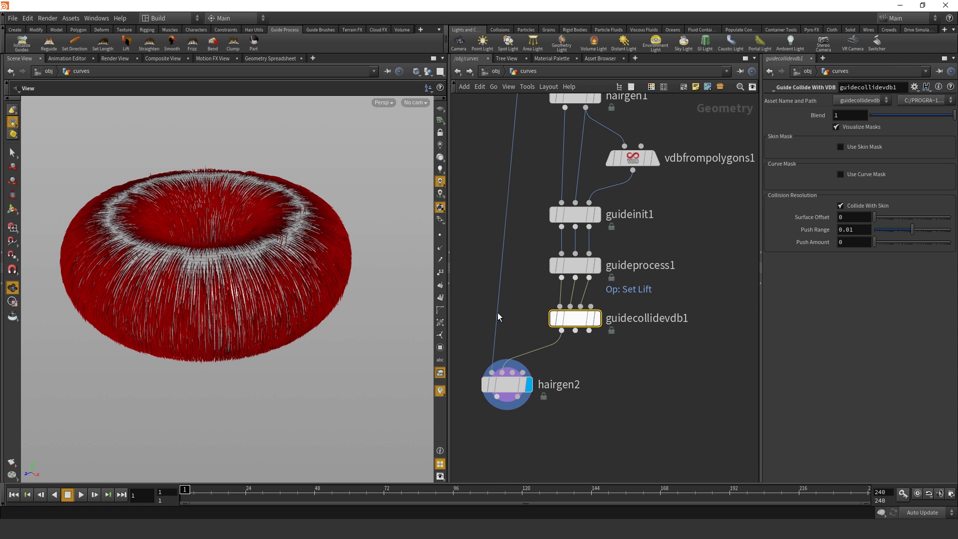
click(500, 376)
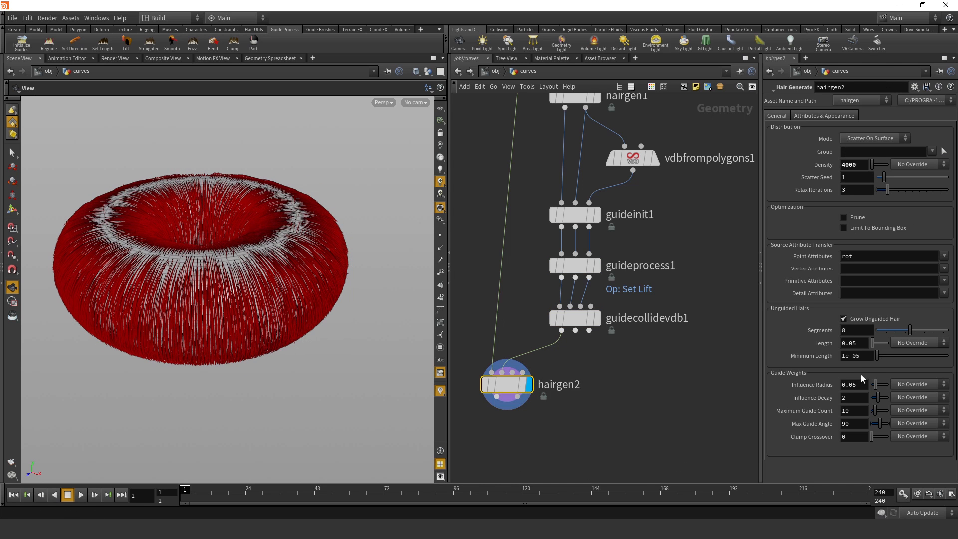
key(Return)
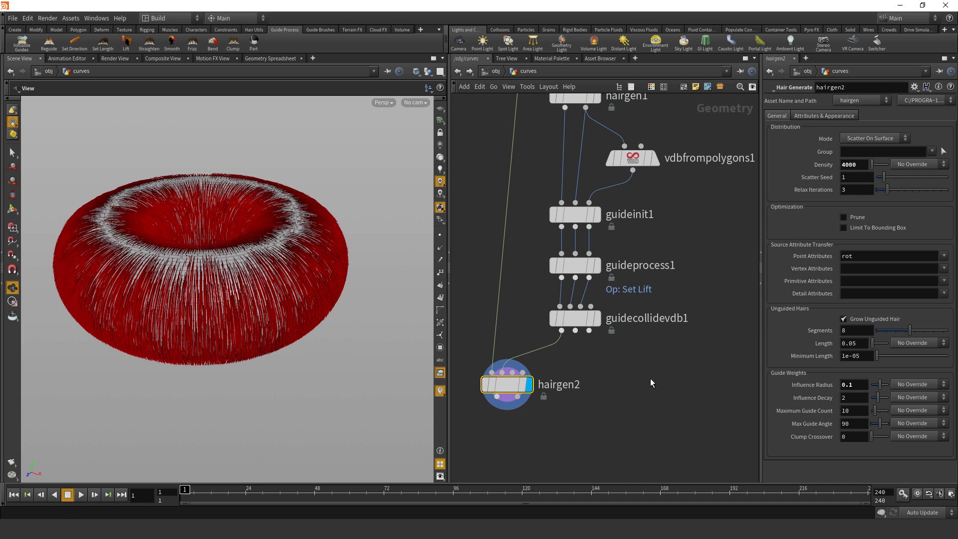
key(Up)
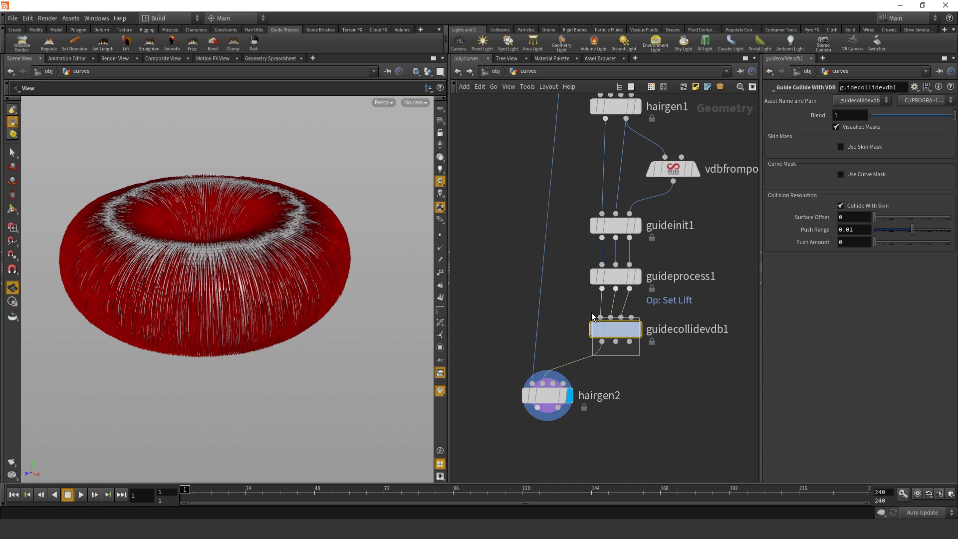
- Set guidecollidevdb1's push range to about 0.038 and its push amount to about 0.017
drag(591, 313, 592, 314)
drag(195, 265, 293, 229)
scroll(248, 279, up, 2)
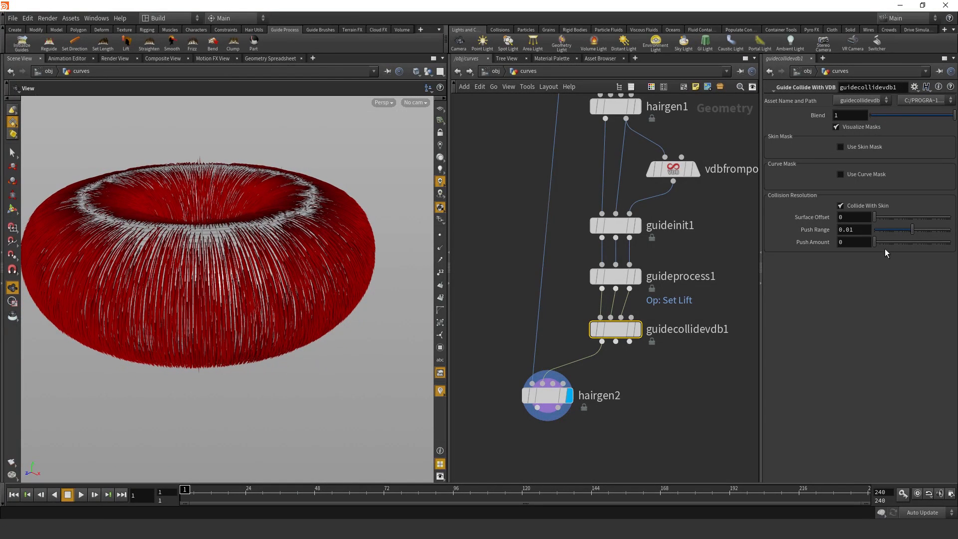
click(924, 228)
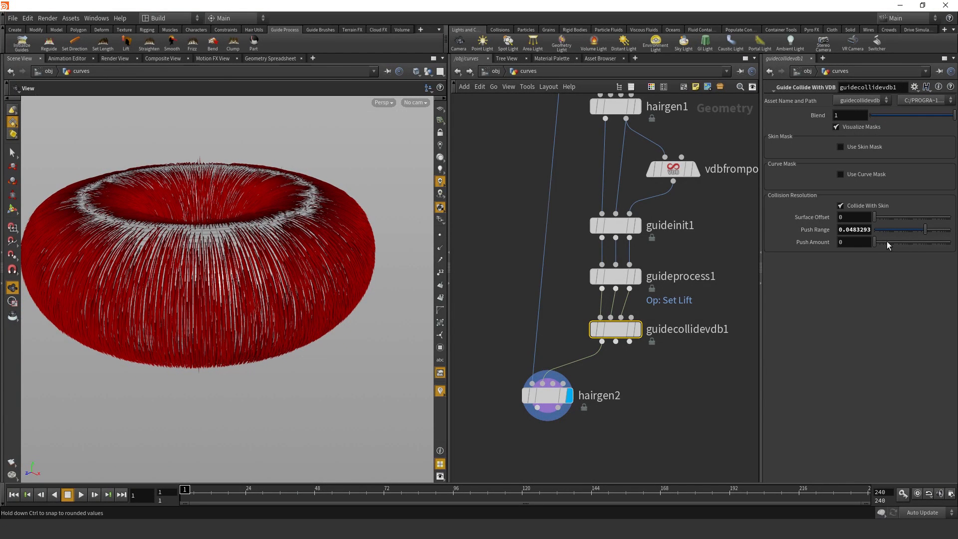
drag(887, 241, 923, 235)
- Switch the viewport to wireframe shading to inspect the stray hairs on the torus
drag(314, 188, 307, 182)
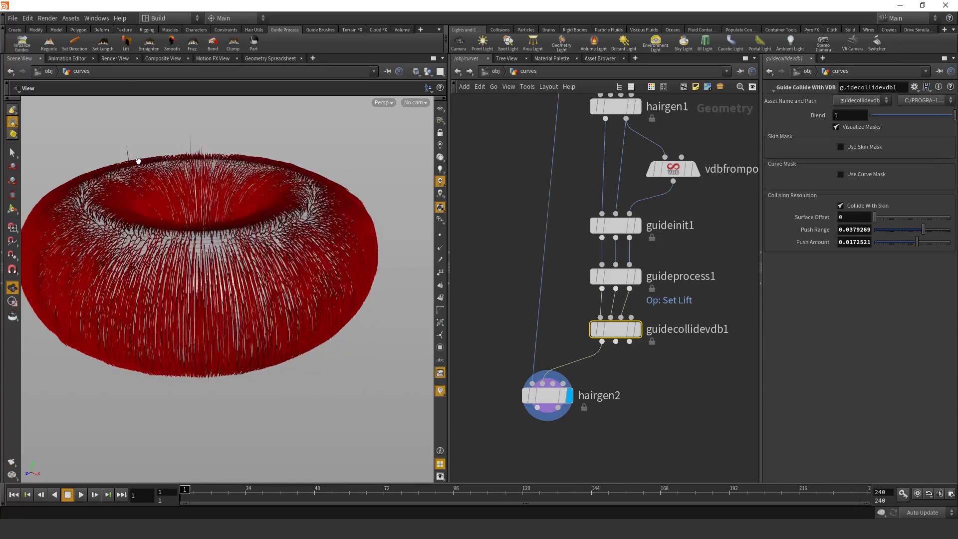
key(w)
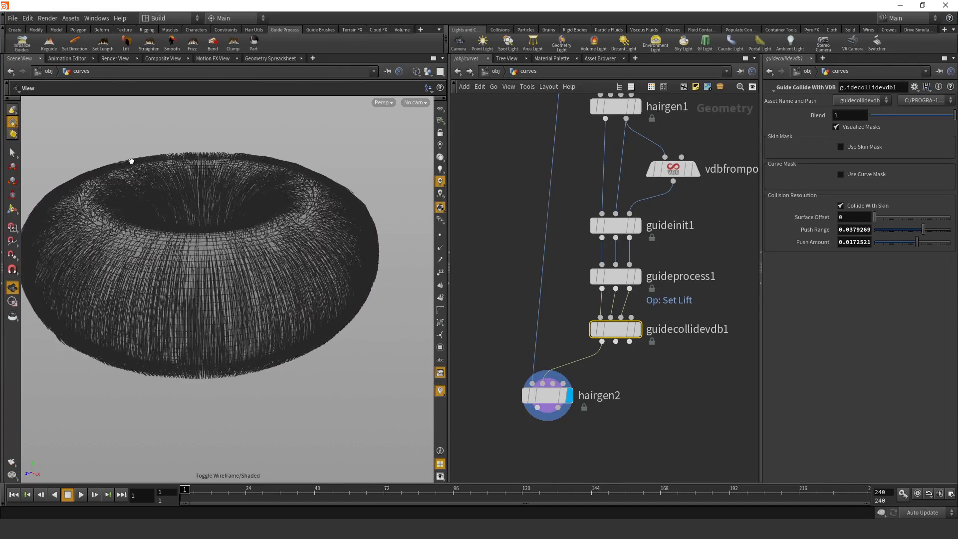
- Return the viewport to shaded display and examine the hairs along the torus
key(w)
drag(182, 164, 242, 201)
right_drag(241, 201, 344, 221)
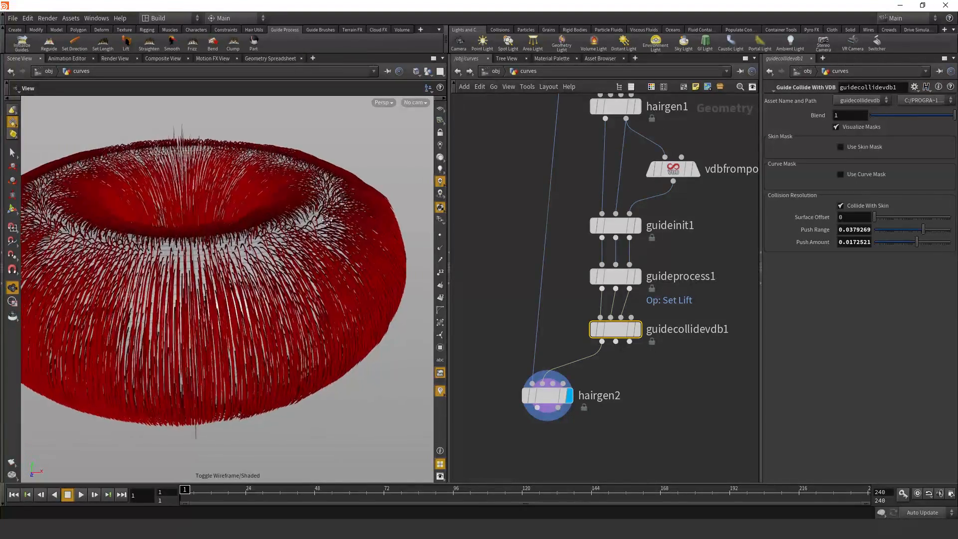
middle_drag(344, 221, 299, 208)
scroll(529, 286, down, 5)
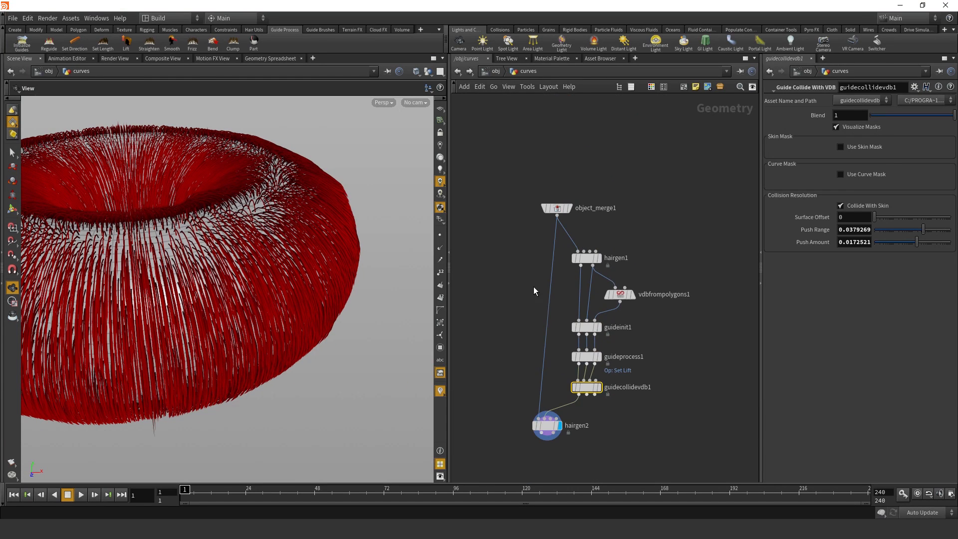
- Set the unguided hair segments to 16 on both hairgen1 and hairgen2
click(581, 197)
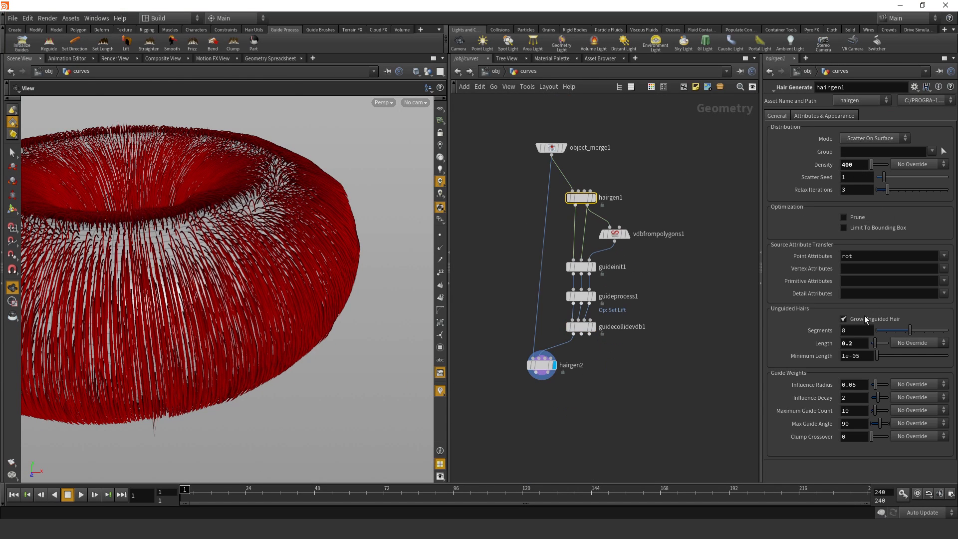
text(16)
key(Return)
click(541, 364)
click(847, 333)
text(16)
key(Return)
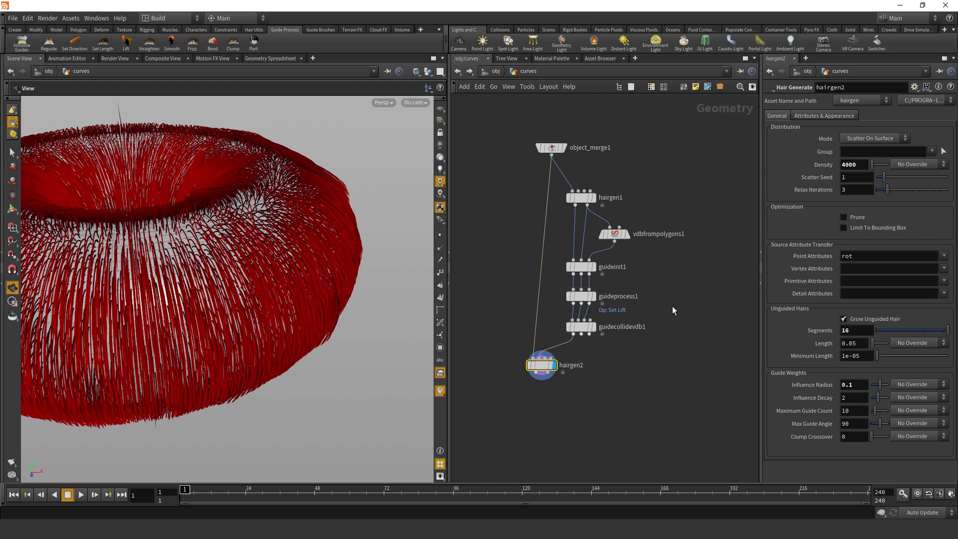
- Move guidecollidevdb1 and hairgen2 further below guideprocess1 to make room in the network
click(672, 407)
drag(316, 239, 337, 272)
click(575, 328)
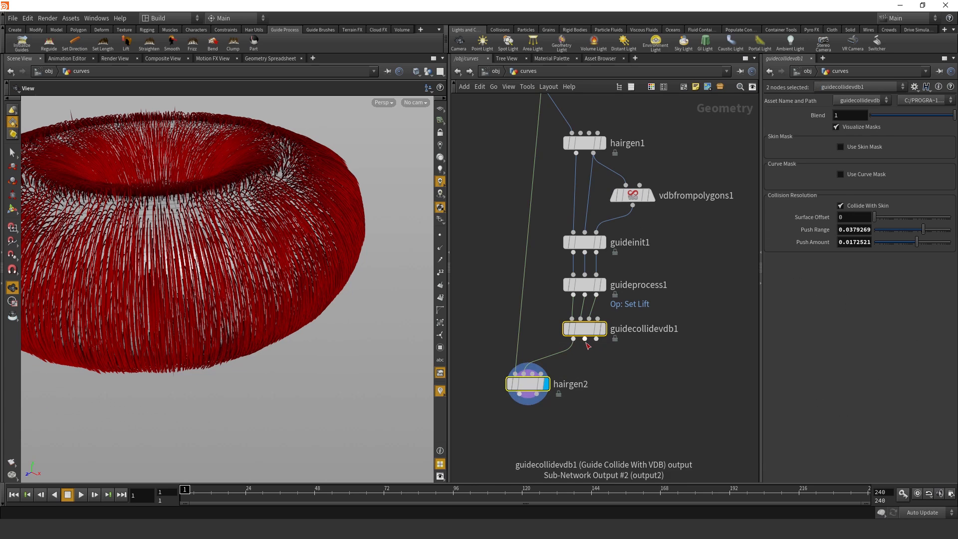
scroll(587, 344, up, 3)
drag(591, 380, 603, 388)
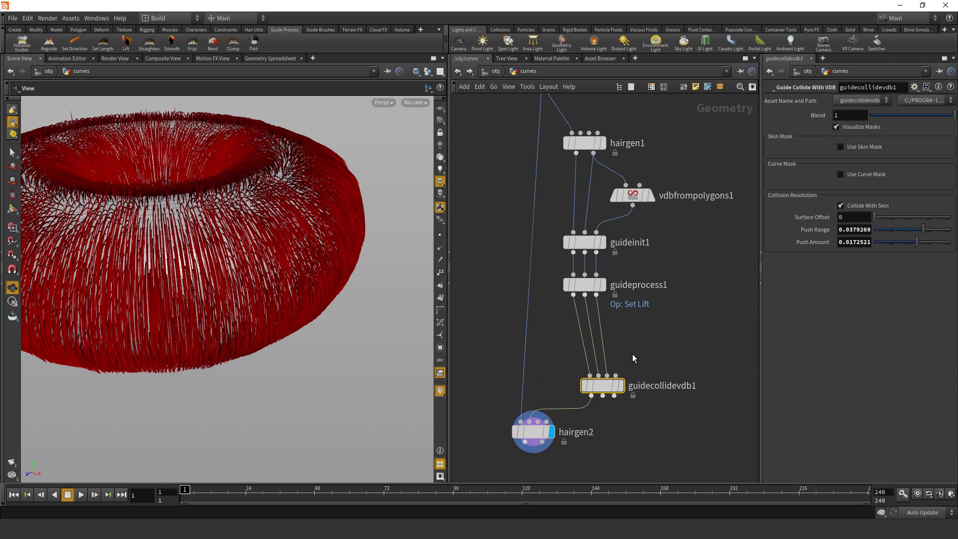
middle_drag(632, 355, 659, 301)
scroll(595, 256, up, 2)
middle_drag(594, 256, 630, 278)
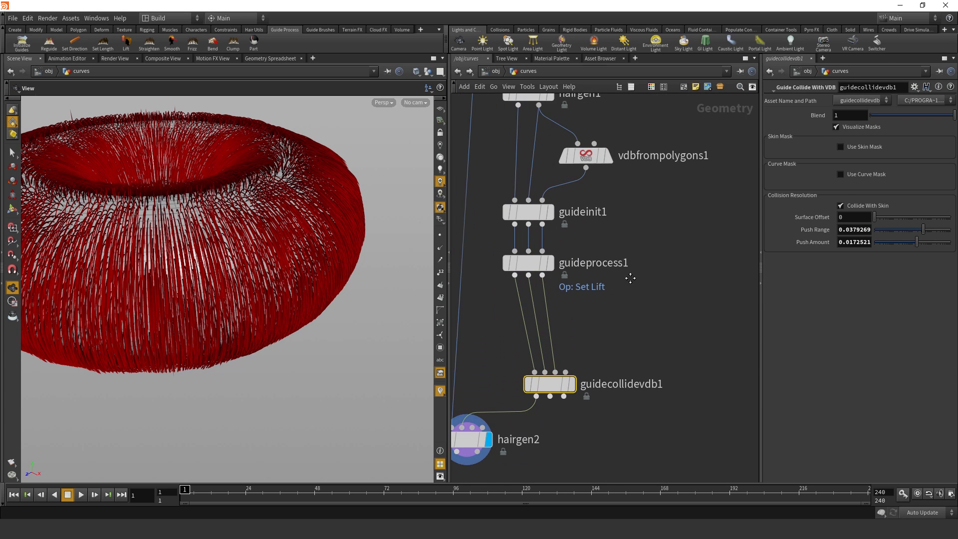
scroll(619, 250, down, 2)
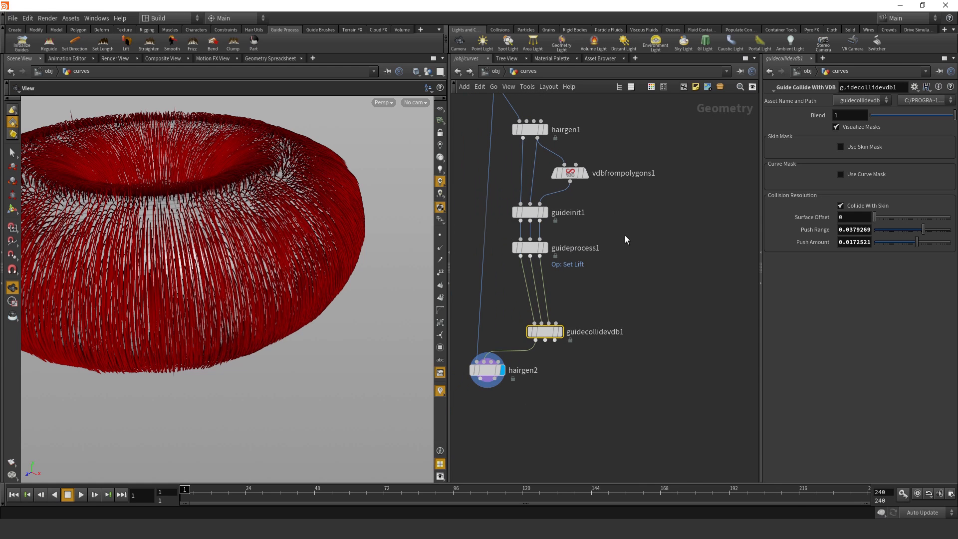
- Add a Test Geometry: Rubber Toy node beside the guide chain
key(Tab)
text(r)
key(Escape)
click(649, 222)
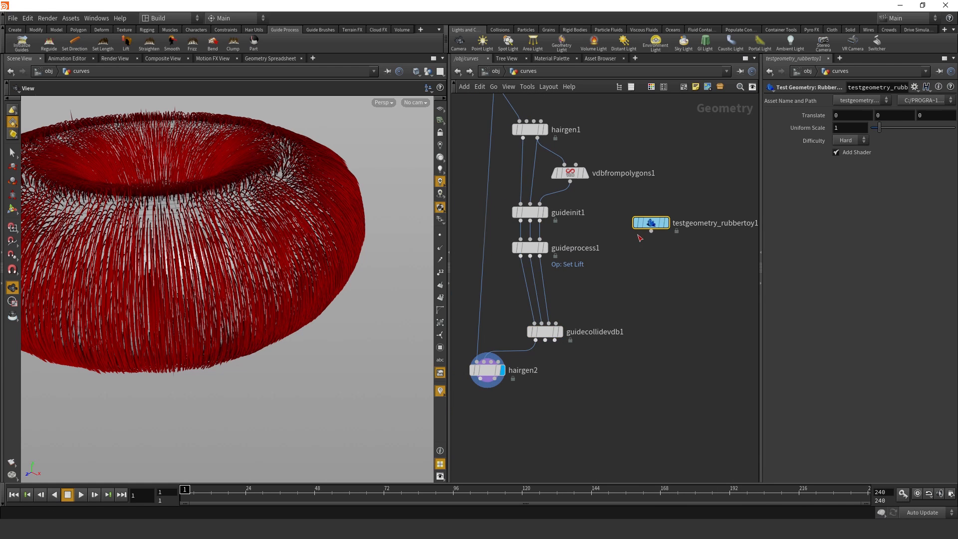
- Add a Boolean node wired below the rubber toy node and display its output
key(Tab)
mouse_move(644, 234)
text(reme)
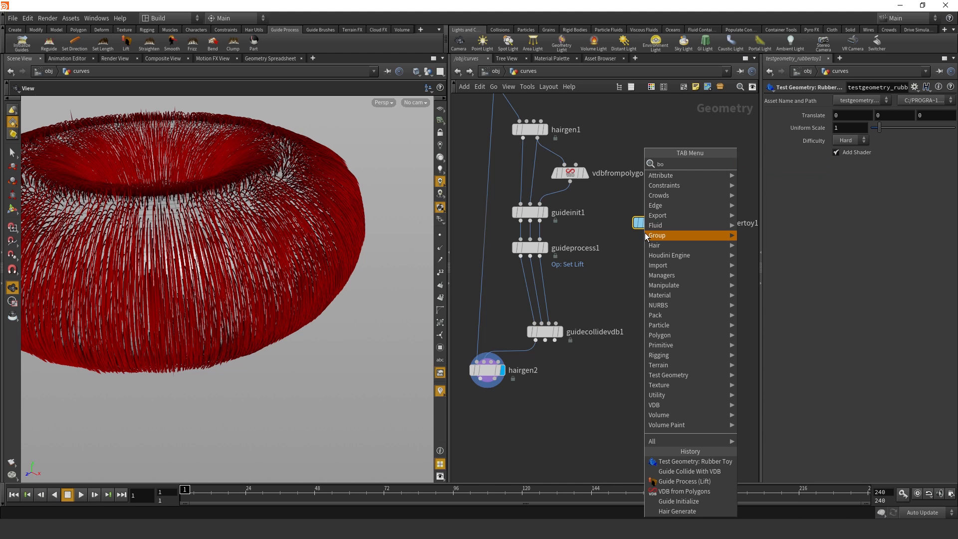
key(Return)
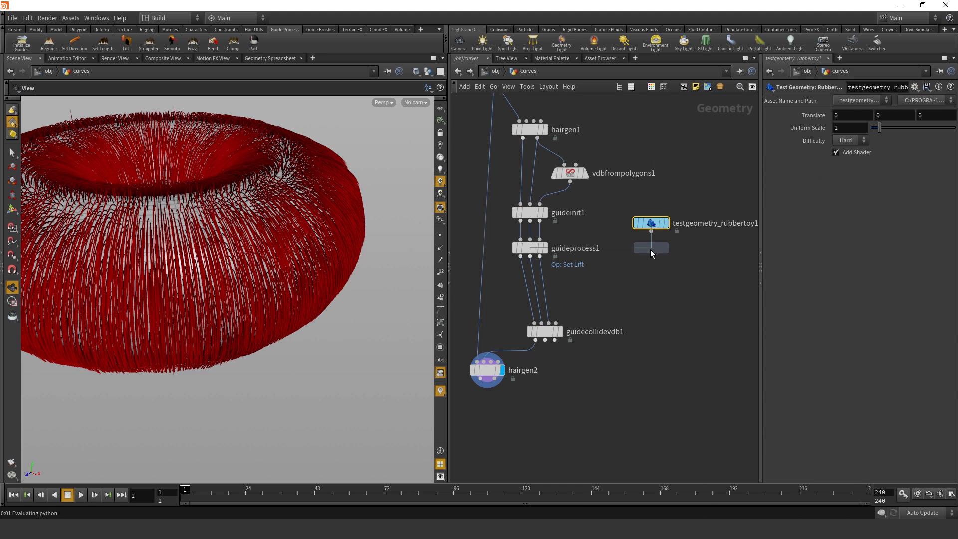
click(651, 250)
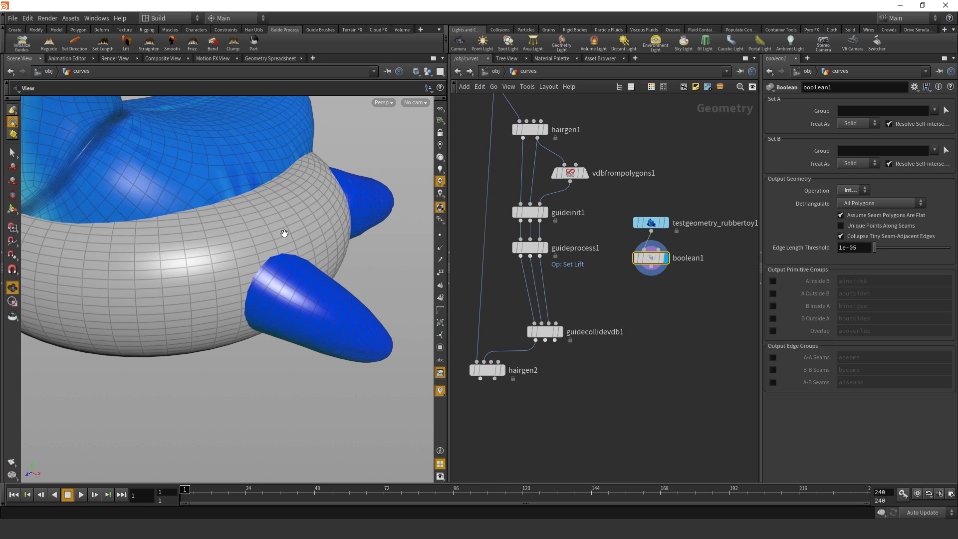
- Hide all other objects in the viewport so only the current geometry network is shown
drag(284, 233, 341, 202)
click(429, 75)
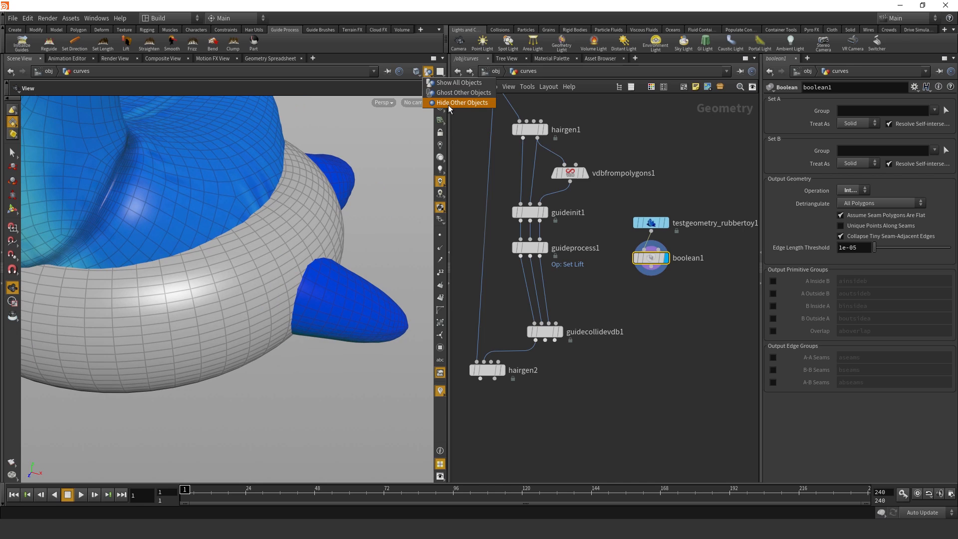
click(448, 104)
- Toggle the bypass of boolean1 and examine the rubber toy's self-intersections from inside and its overall shape from outside
mouse_move(244, 182)
mouse_down()
mouse_move(276, 213)
mouse_move(325, 229)
mouse_move(210, 262)
mouse_up()
scroll(276, 213, up, 5)
scroll(276, 214, up, 3)
key(shift+w)
key(shift+w)
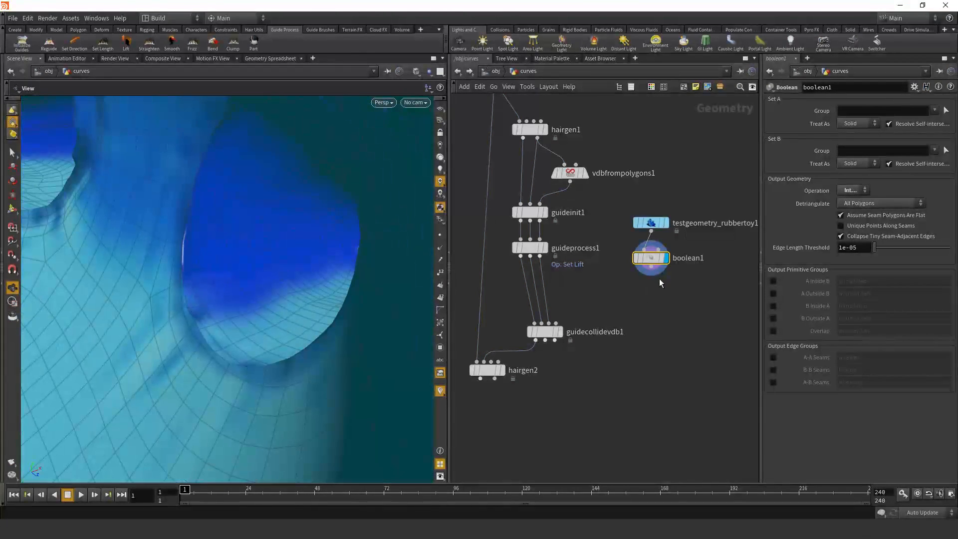
mouse_move(637, 255)
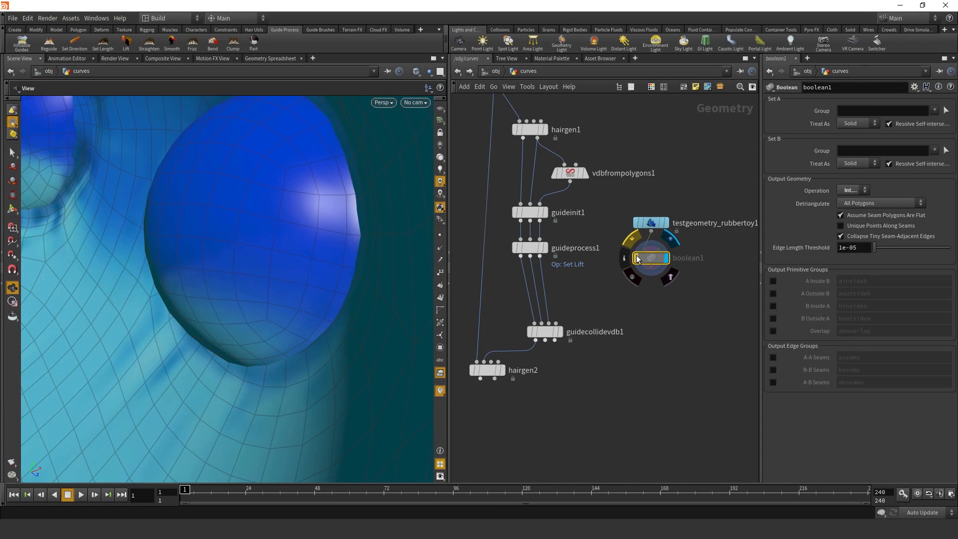
click(636, 255)
drag(265, 241, 329, 274)
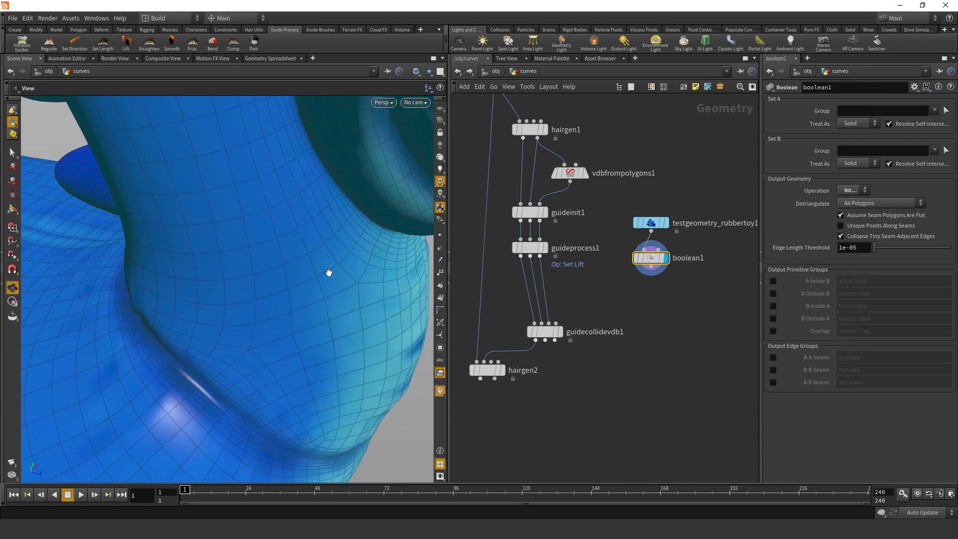
right_drag(329, 273, 216, 246)
middle_drag(216, 246, 287, 298)
right_drag(287, 299, 337, 276)
middle_drag(336, 275, 248, 244)
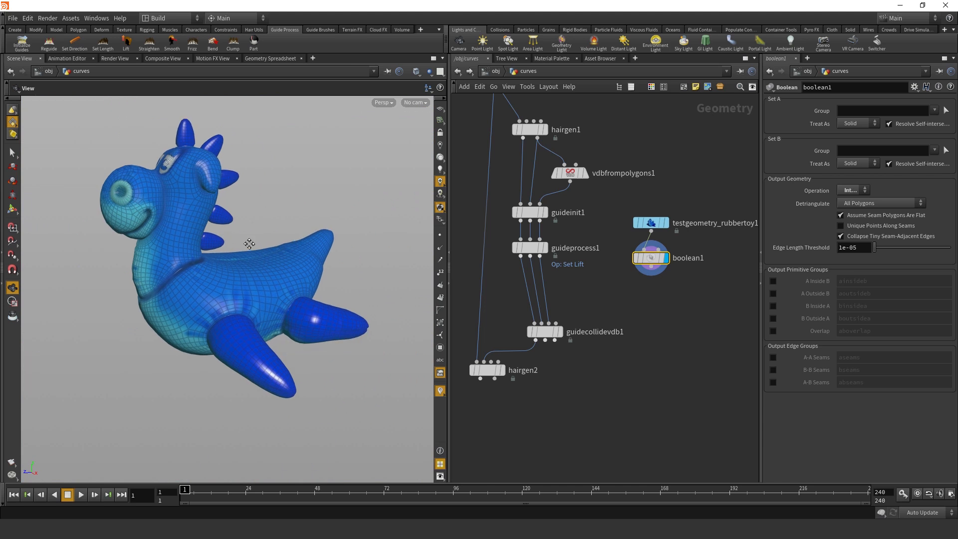
right_drag(248, 244, 282, 233)
drag(282, 233, 298, 241)
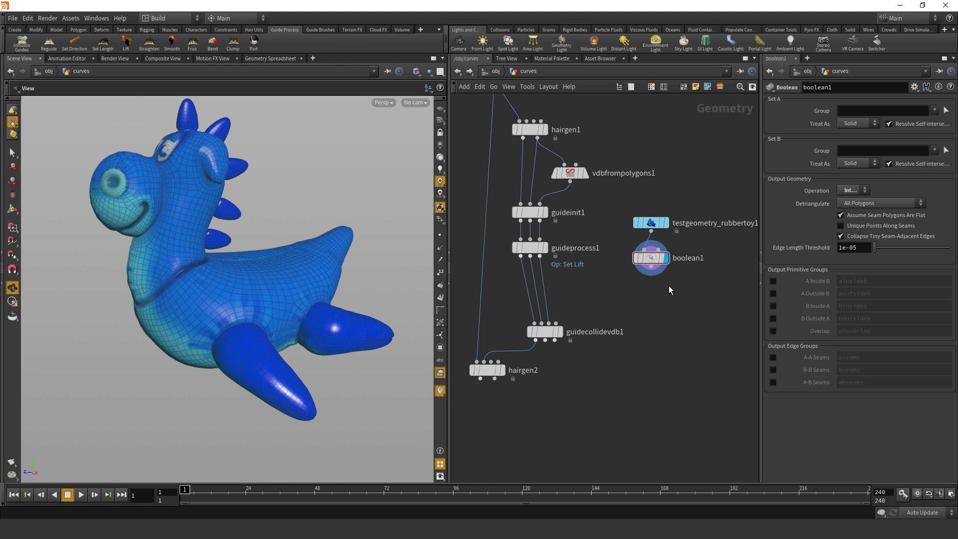
- Add a Transform node wired to the output of boolean1
scroll(649, 251, up, 2)
drag(650, 250, 654, 245)
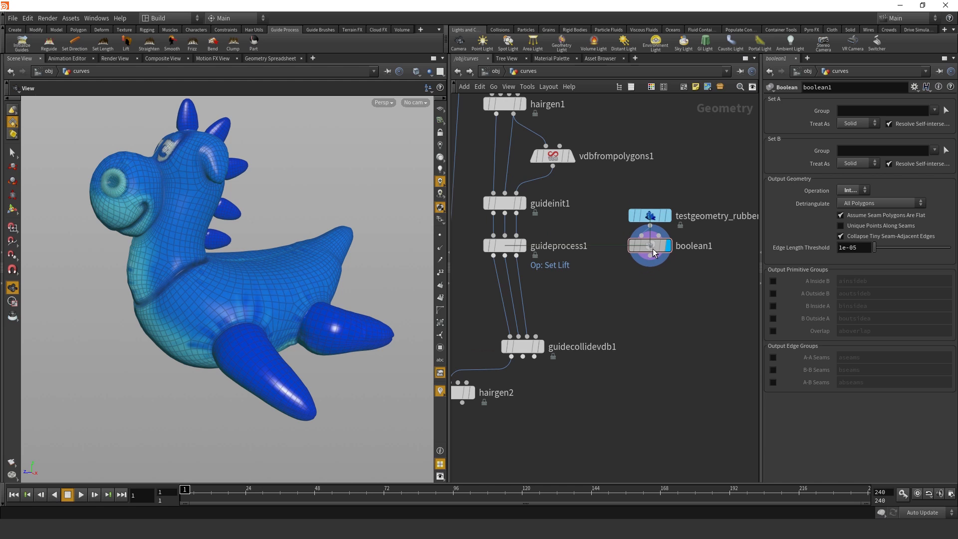
middle_drag(209, 258, 183, 271)
scroll(647, 253, up, 2)
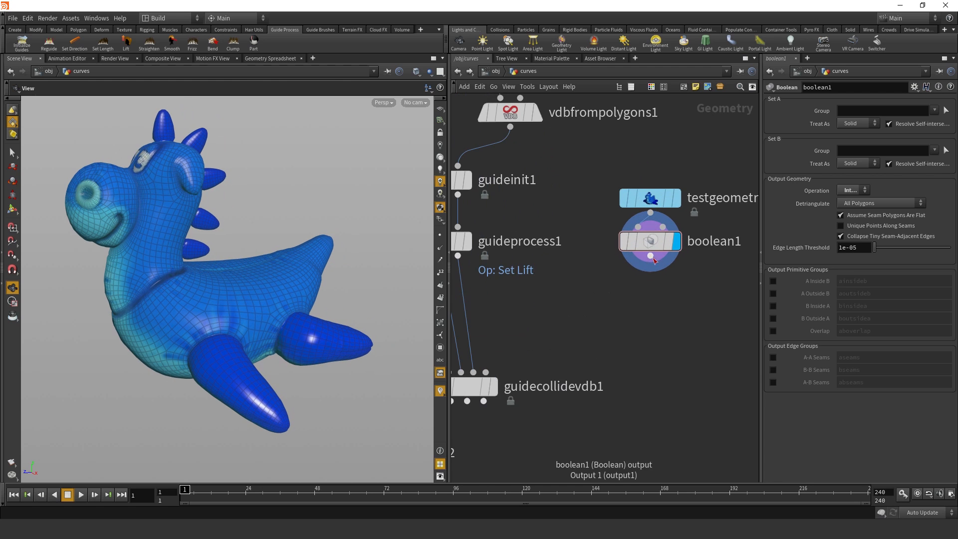
middle_drag(678, 331, 679, 283)
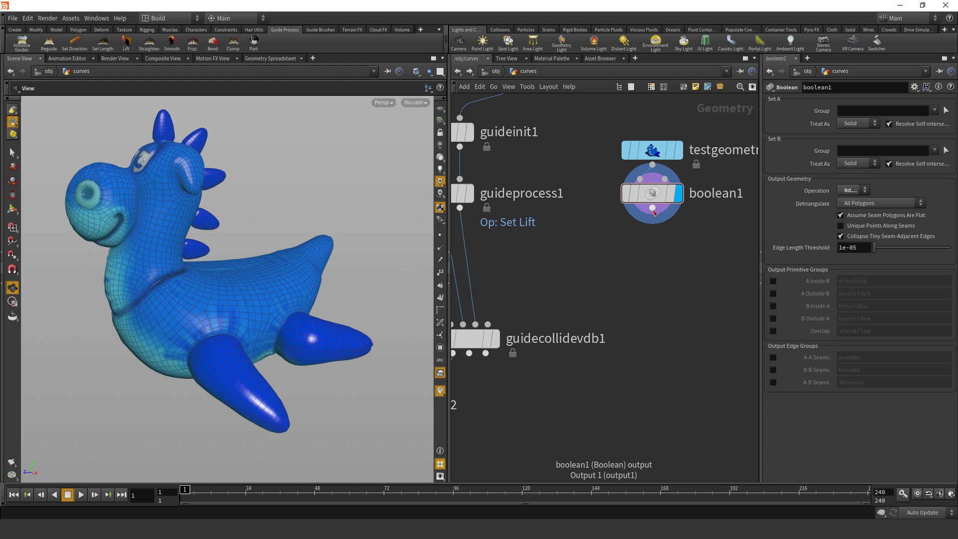
click(653, 209)
click(763, 186)
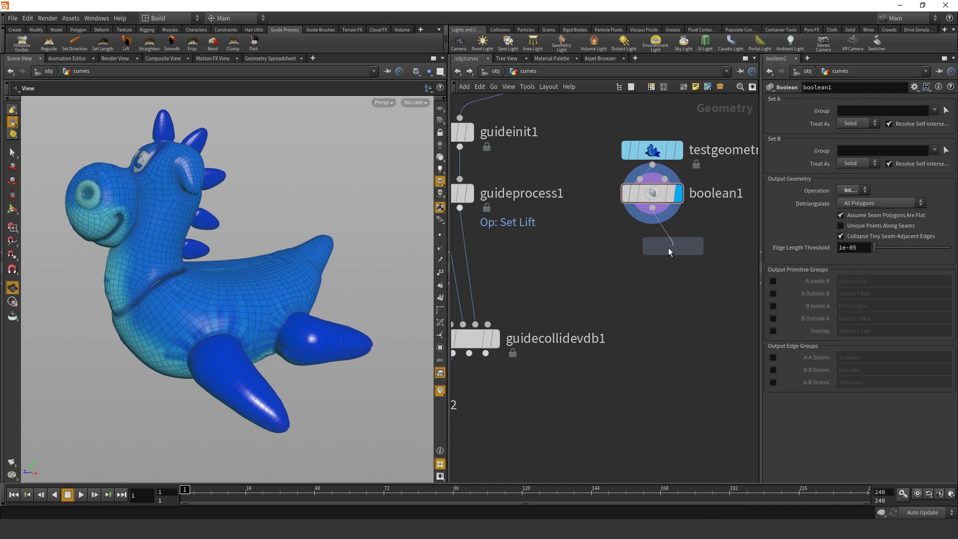
click(670, 252)
scroll(567, 215, down, 3)
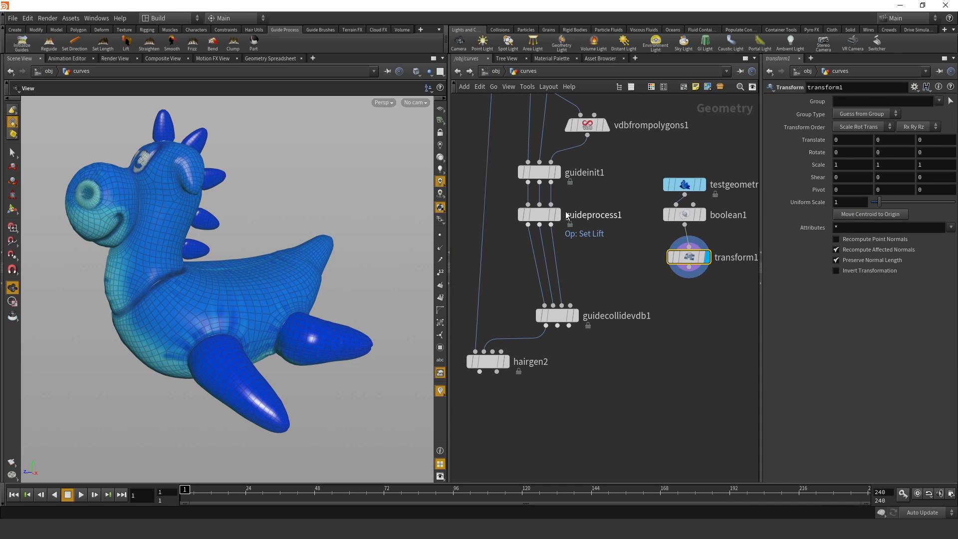
- Display guideprocess1's guides and template transform1 so the rubber toy shows together with them
click(557, 215)
click(506, 361)
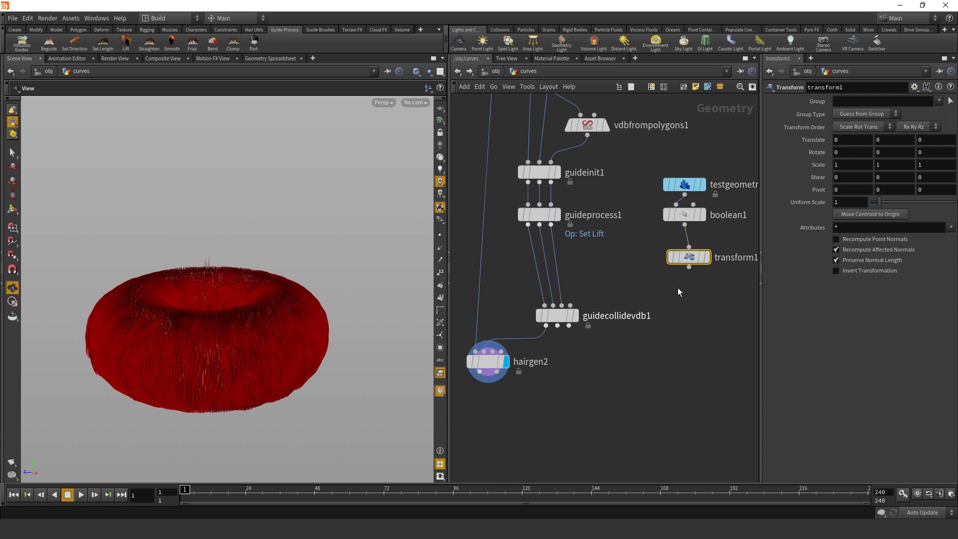
click(558, 214)
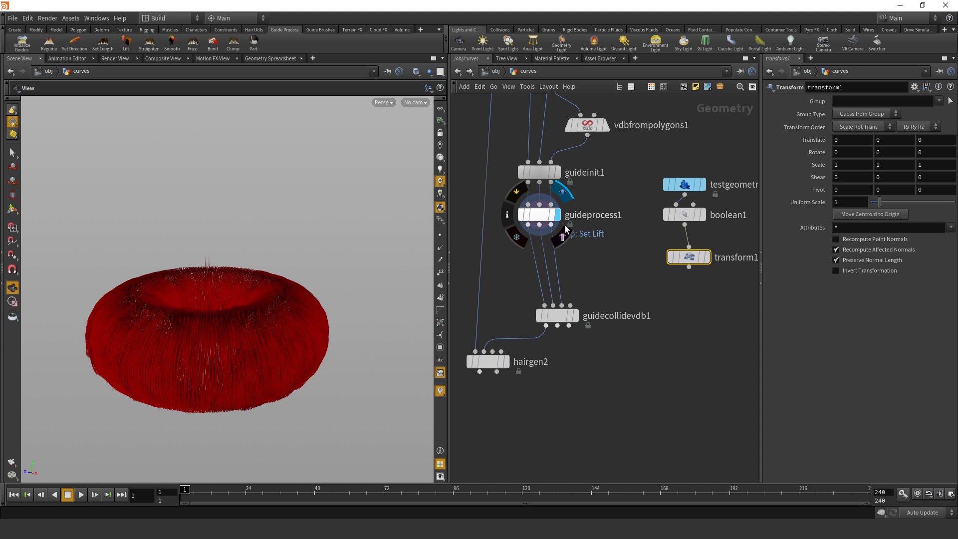
click(703, 257)
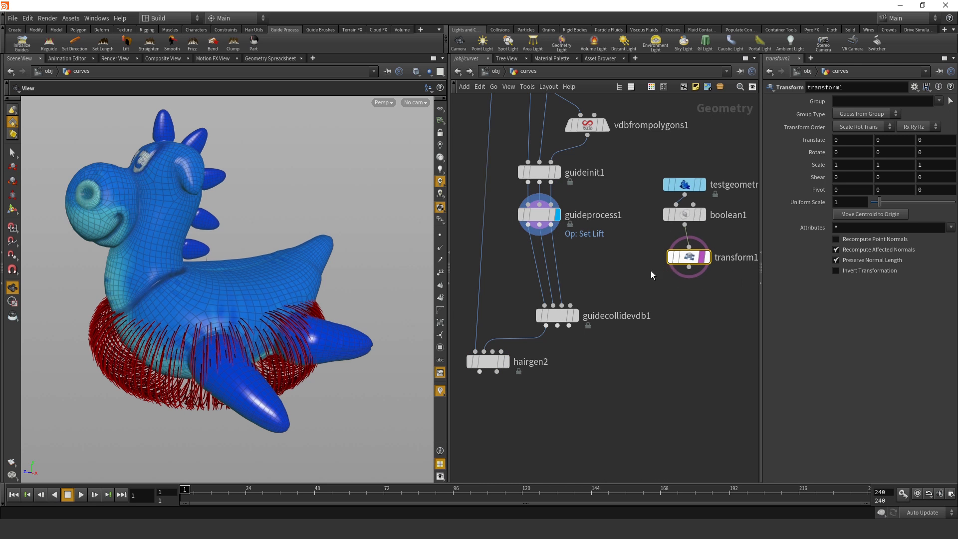
- Move the rubber toy above the torus guides by translating transform1 to about -0.027, 0.4, 0.322
drag(299, 293, 295, 251)
key(Return)
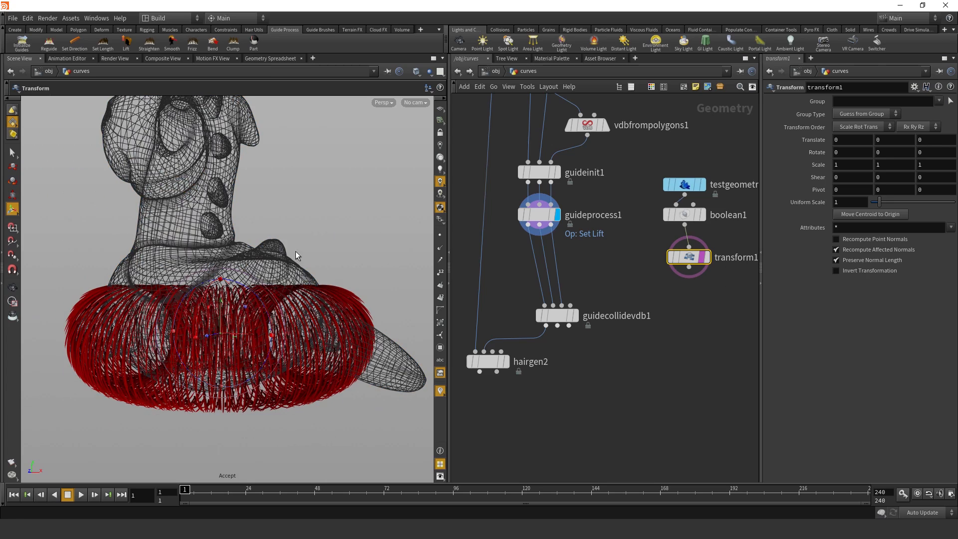
alt+drag(228, 316, 175, 333)
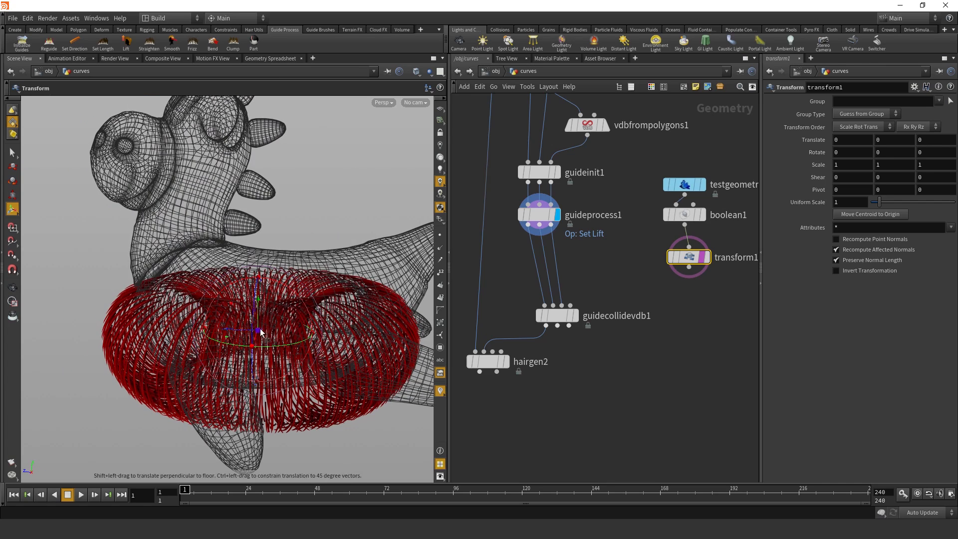
drag(259, 331, 178, 239)
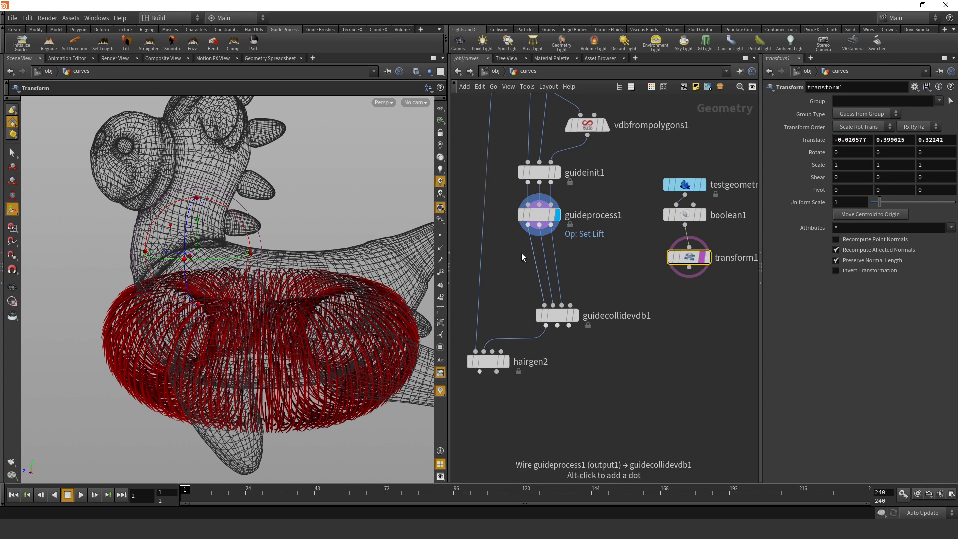
key(Escape)
key(Return)
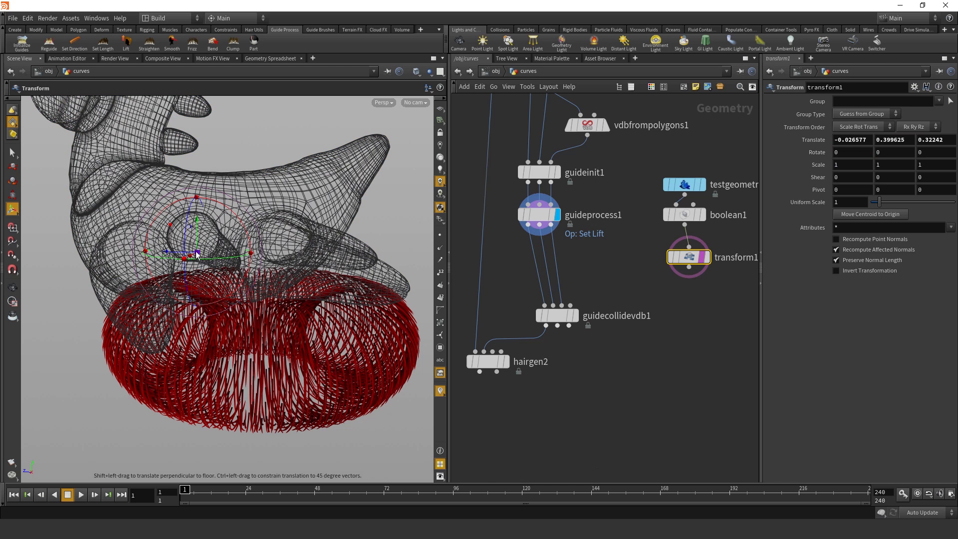
drag(201, 256, 178, 233)
- Try a lift of 1 on guideprocess1, and set the lift to 0.7
click(555, 236)
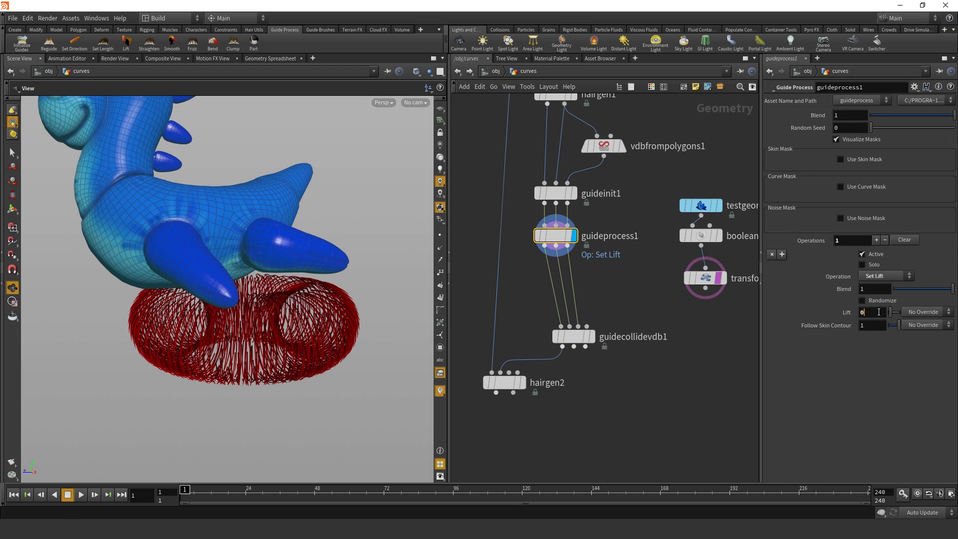
key(Return)
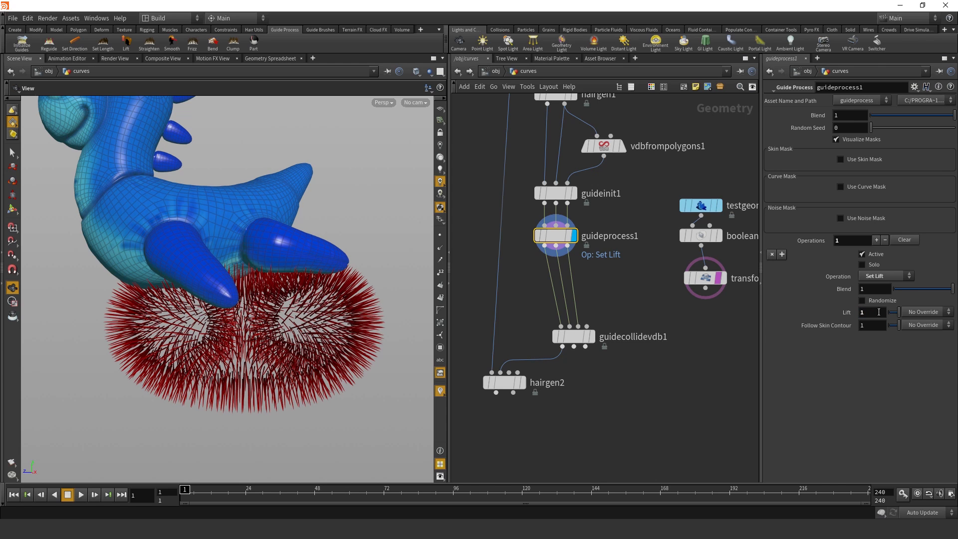
text(7)
key(Return)
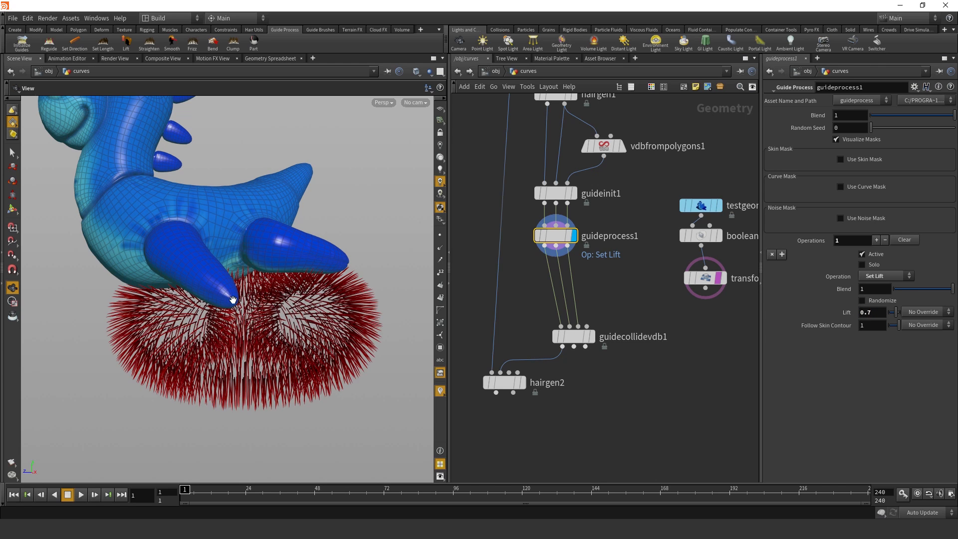
- Display guidecollidevdb1's output to view the collided guides beneath the rubber toy from the front
drag(233, 300, 353, 301)
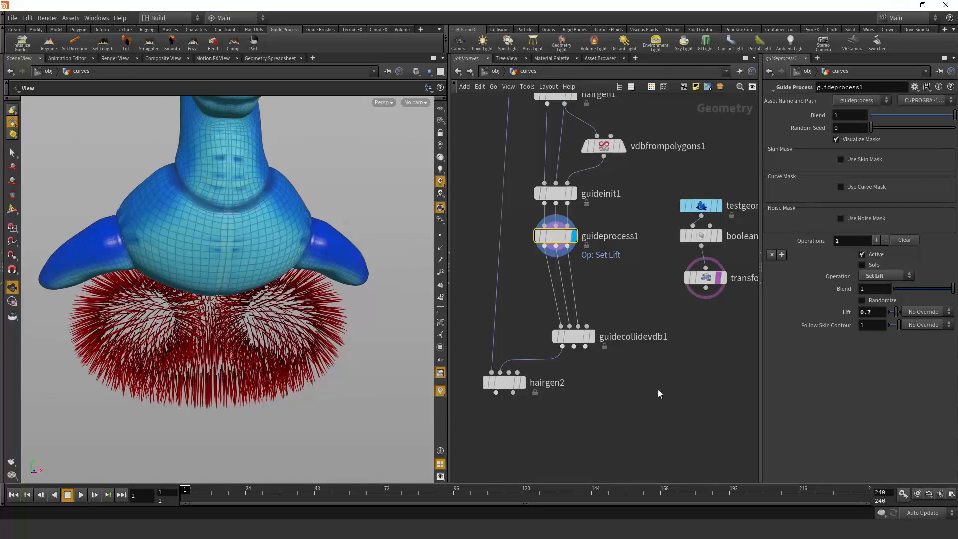
click(522, 383)
click(588, 336)
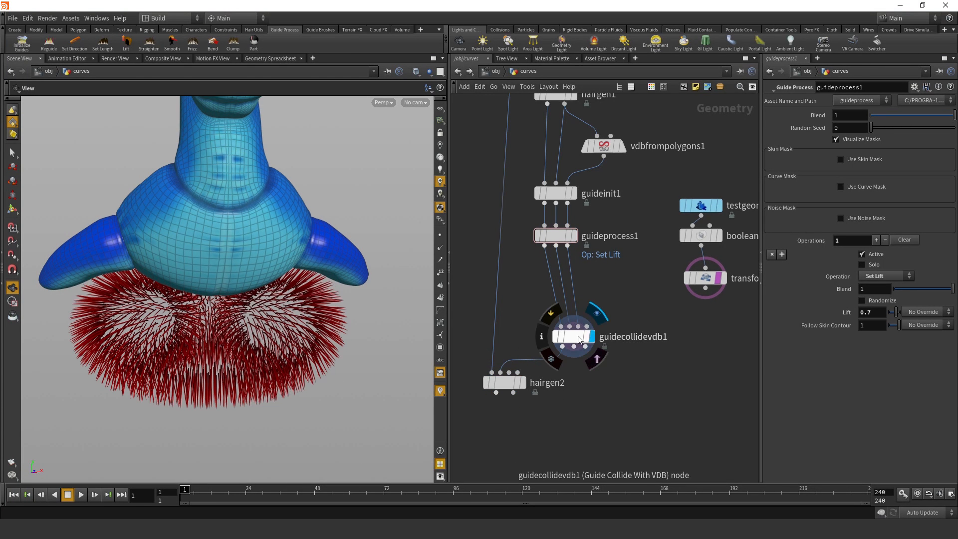
- Connect transform1's output to the fourth input of guidecollidevdb1 so the rubber toy feeds the collision
click(578, 336)
click(591, 327)
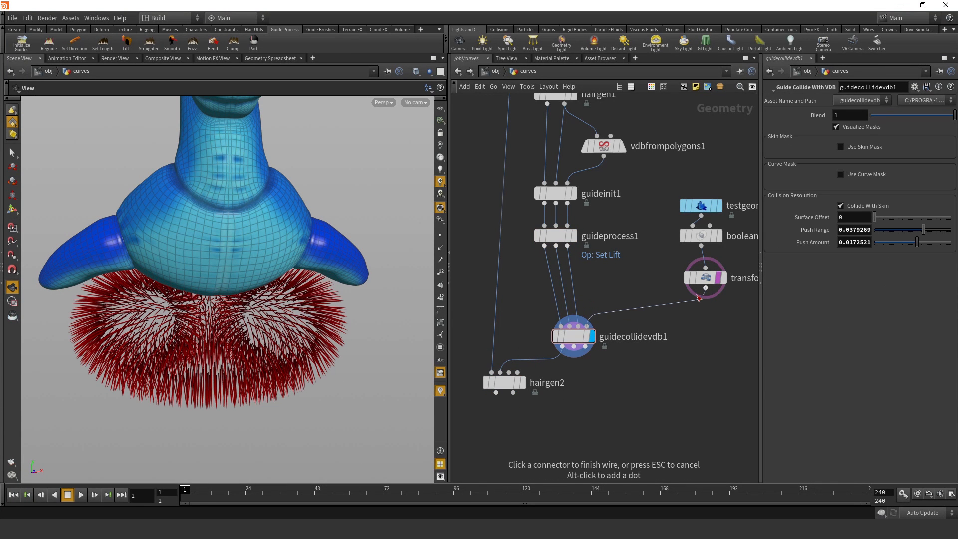
click(705, 288)
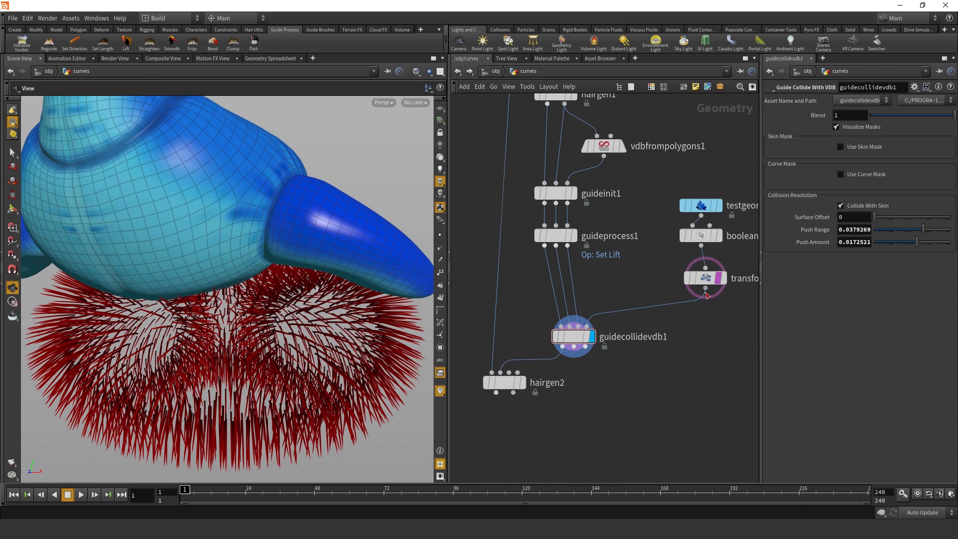
- Insert a VDB from Polygons node on the wire between transform1 and guidecollidevdb1
key(Tab)
text(vdbfrom)
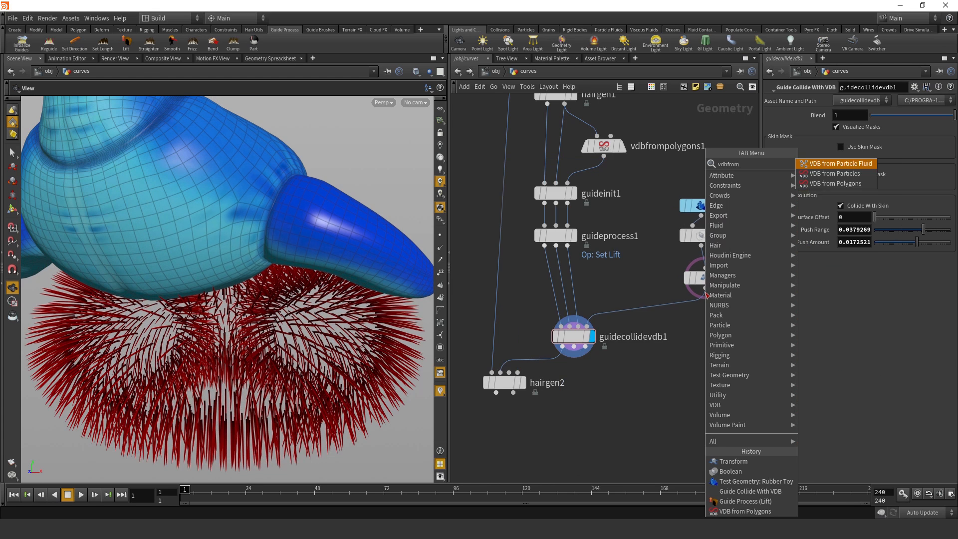
key(Down)
key(Down)
key(Return)
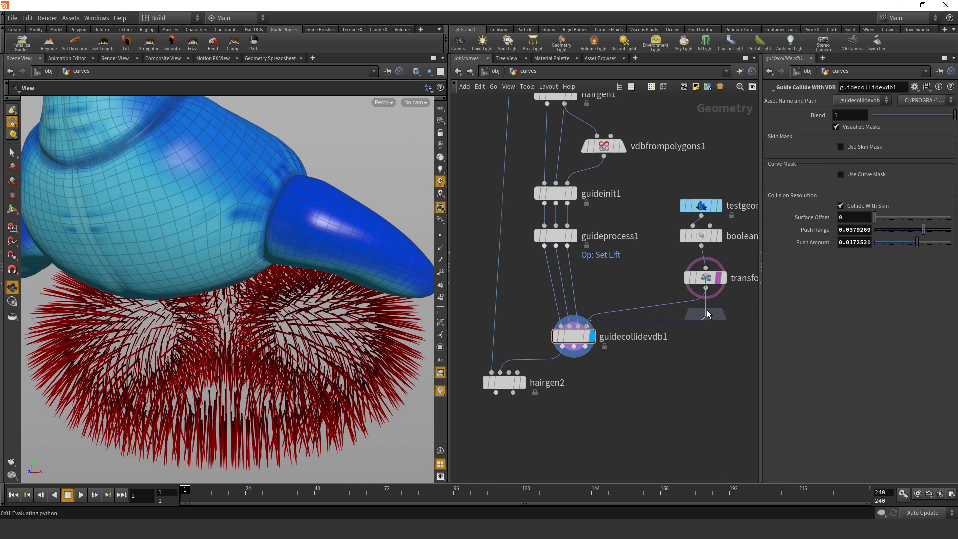
click(706, 310)
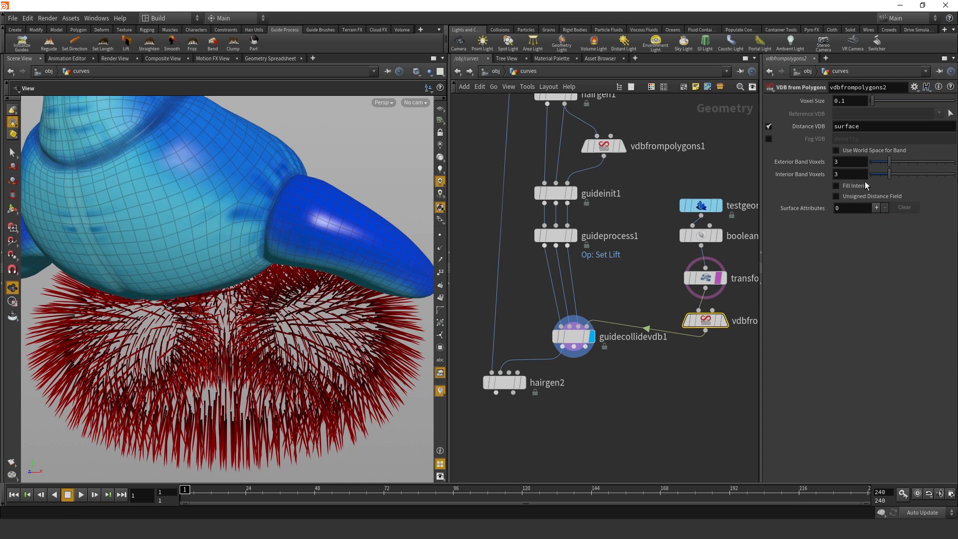
- On the new VDB node, enable Fill Interior and world-space band, set the exterior band to 0.2 and voxel size to 0.01, and display it
click(837, 185)
scroll(648, 206, down, 3)
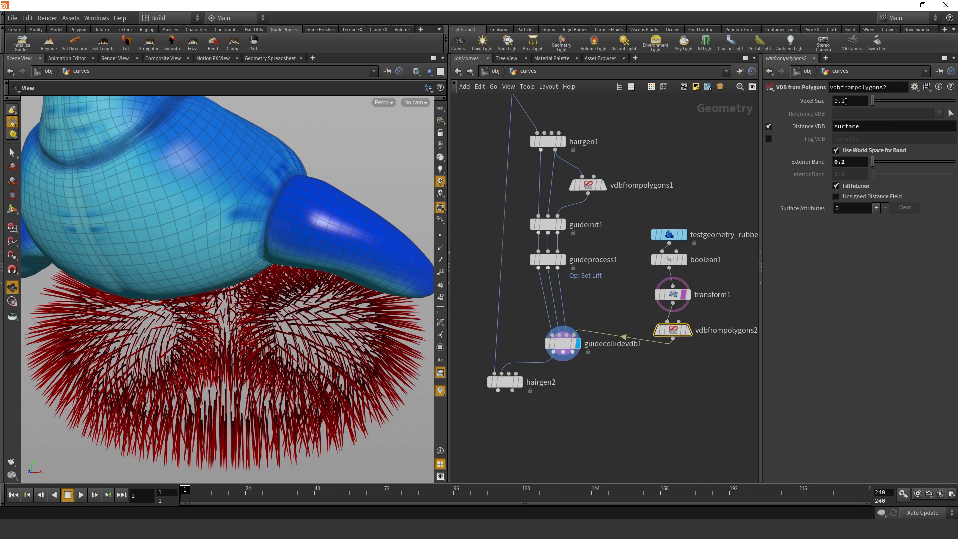
click(687, 333)
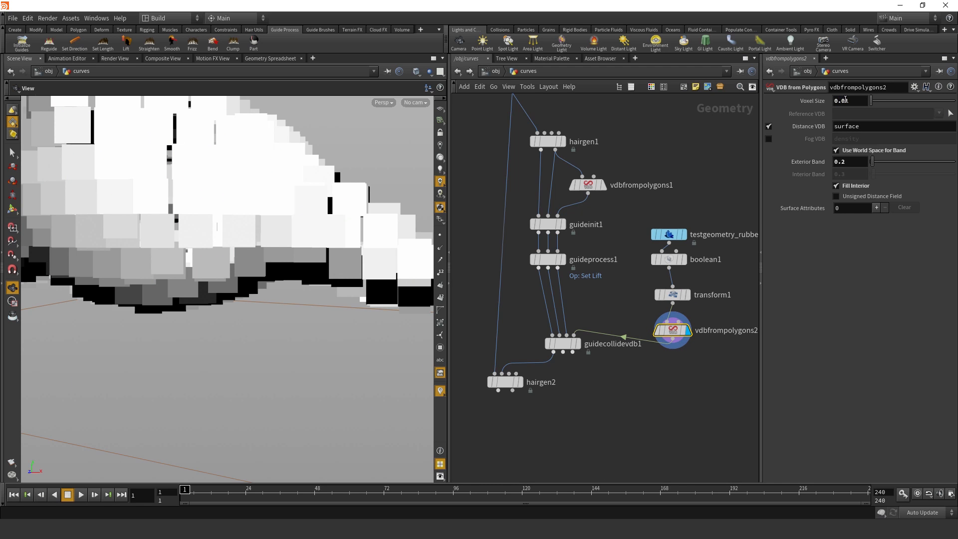
scroll(675, 277, down, 3)
scroll(683, 307, up, 3)
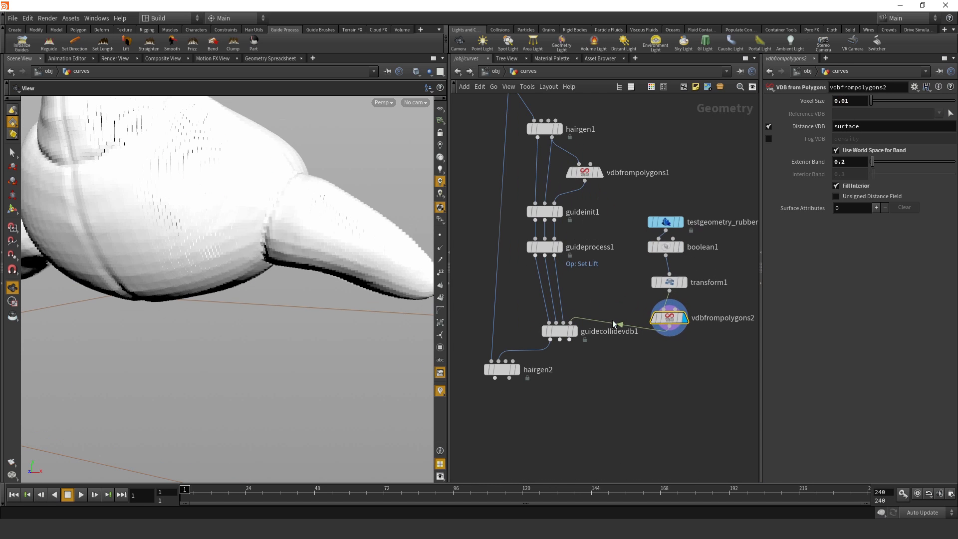
- Move guidecollidevdb1 and hairgen2 together further down in the network
middle_drag(614, 357, 660, 328)
drag(615, 382, 555, 300)
drag(613, 303, 620, 345)
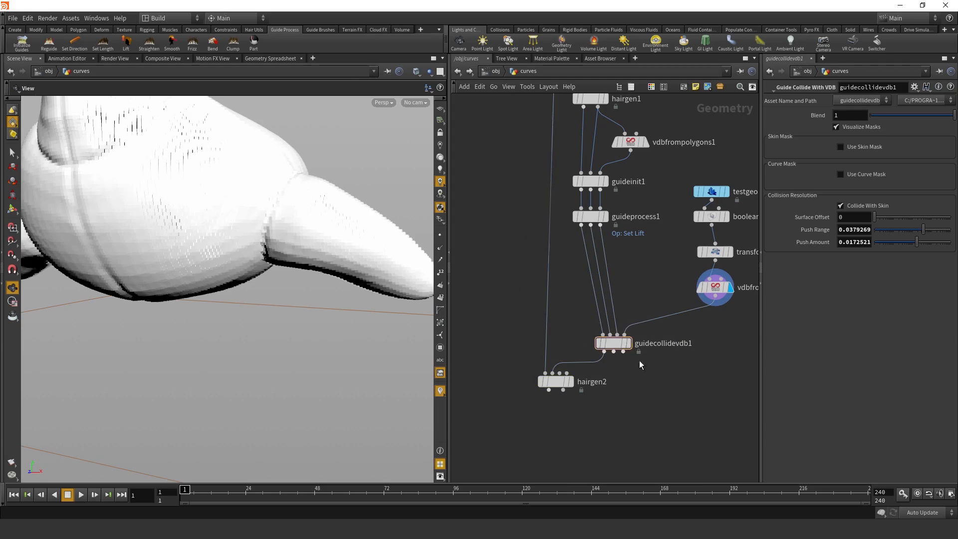
- Display guidecollidevdb1's guides and template transform1 so the rubber toy shows together with the collided guides
click(628, 343)
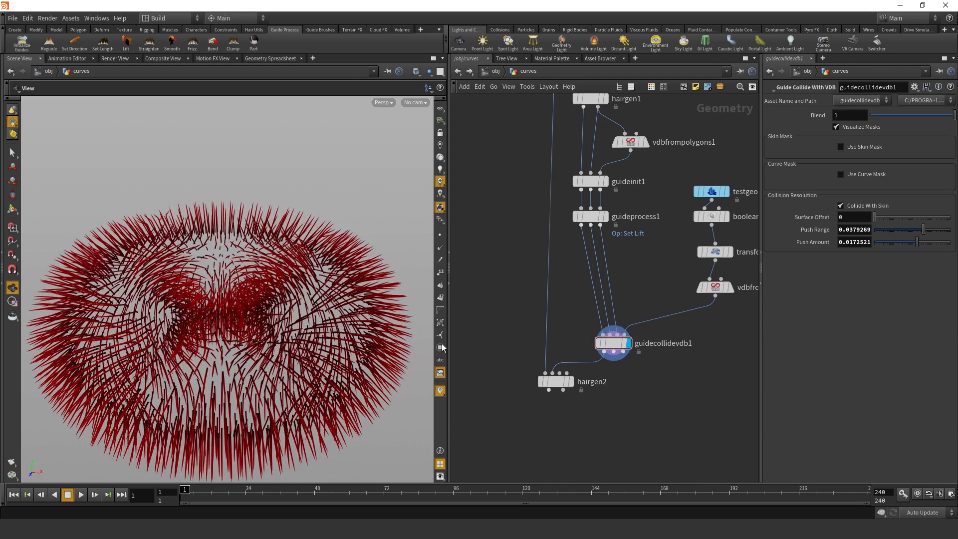
mouse_move(733, 264)
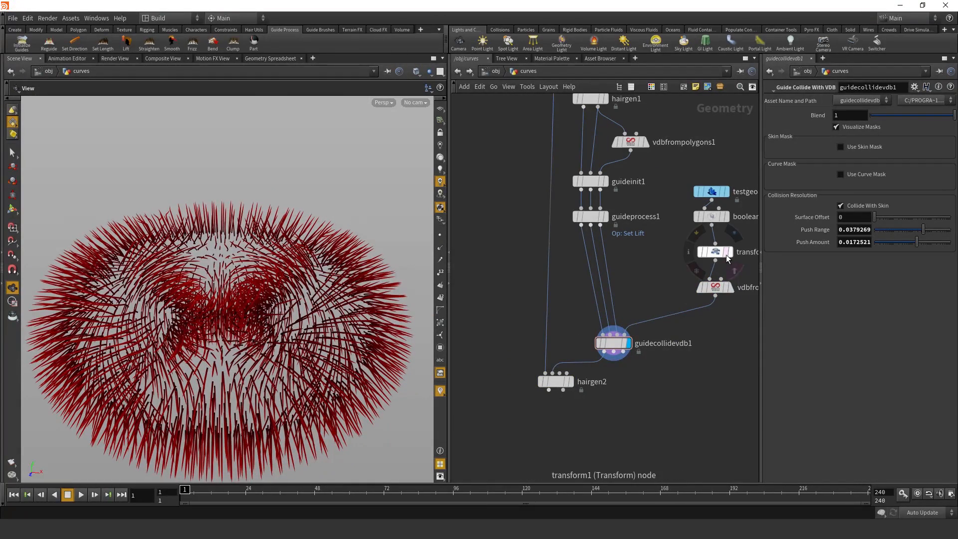
drag(340, 220, 322, 282)
- On guidecollidevdb1, disable Collide With Skin, set the push amount to 0.0143845, and try a push range of 1 before setting it to 0.172521
drag(685, 393, 623, 319)
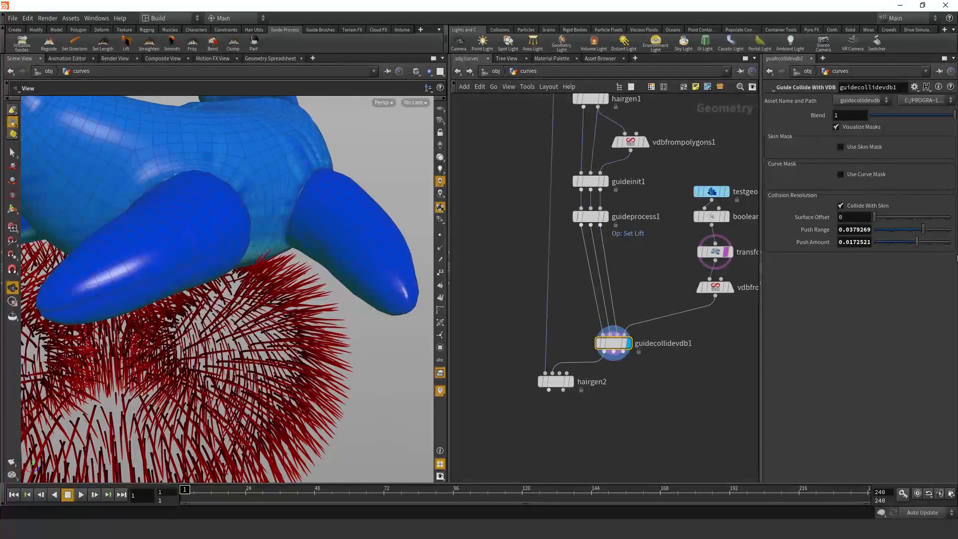
drag(920, 230, 954, 231)
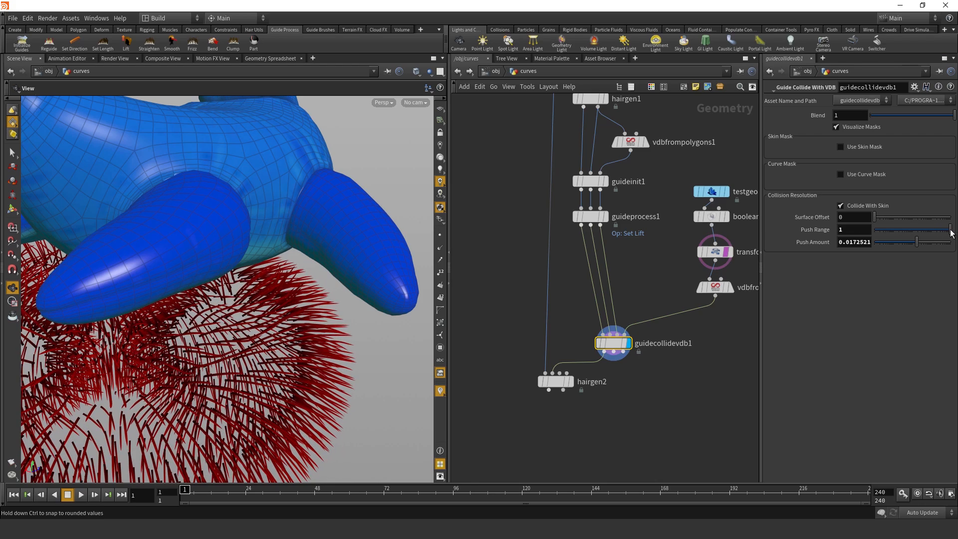
mouse_move(904, 245)
mouse_down()
mouse_move(885, 242)
mouse_move(915, 246)
mouse_up()
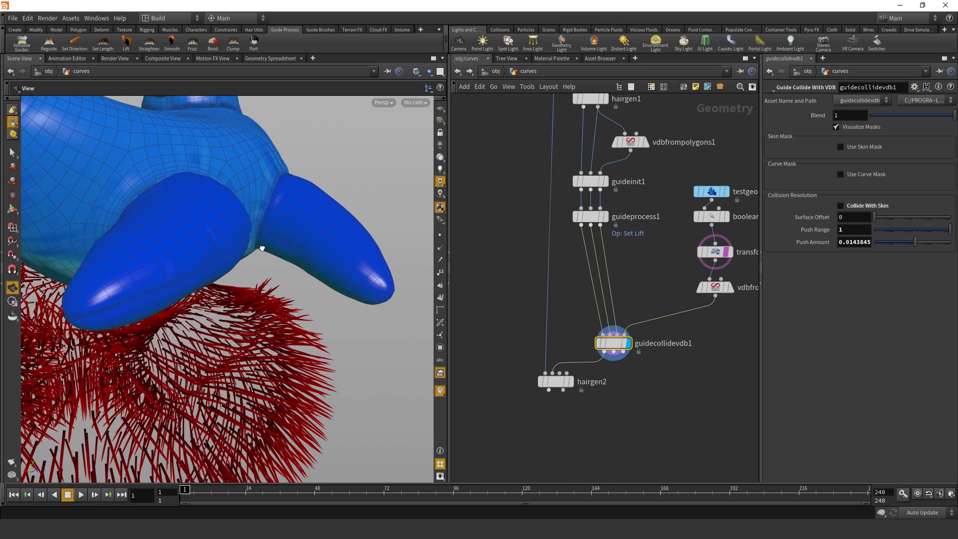
click(919, 229)
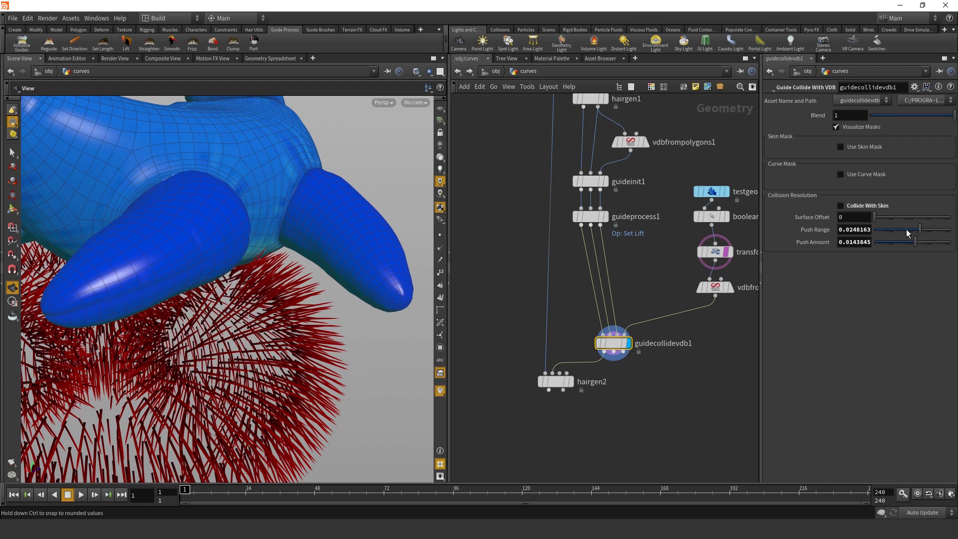
drag(911, 228, 936, 237)
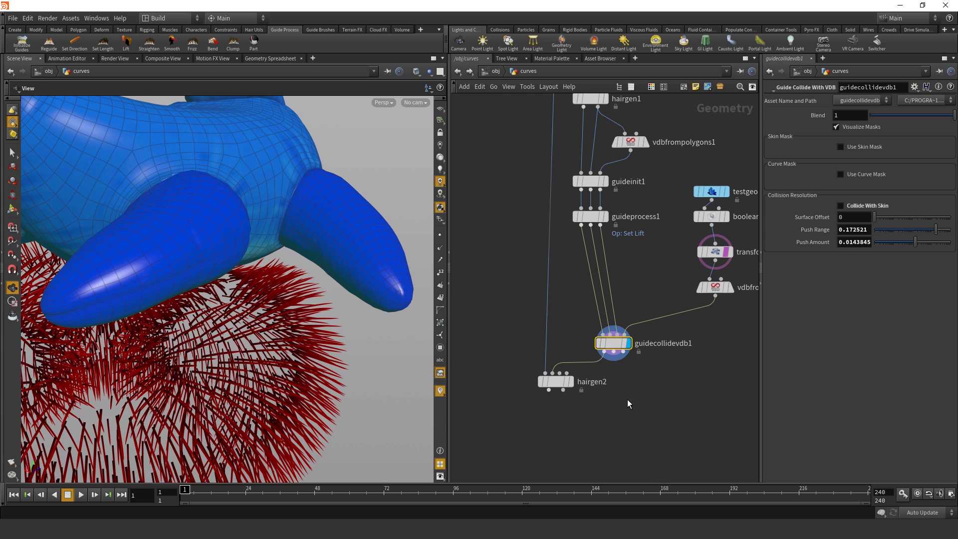
drag(631, 399, 524, 309)
click(634, 362)
mouse_move(616, 344)
mouse_down()
mouse_move(605, 368)
mouse_move(617, 362)
mouse_up()
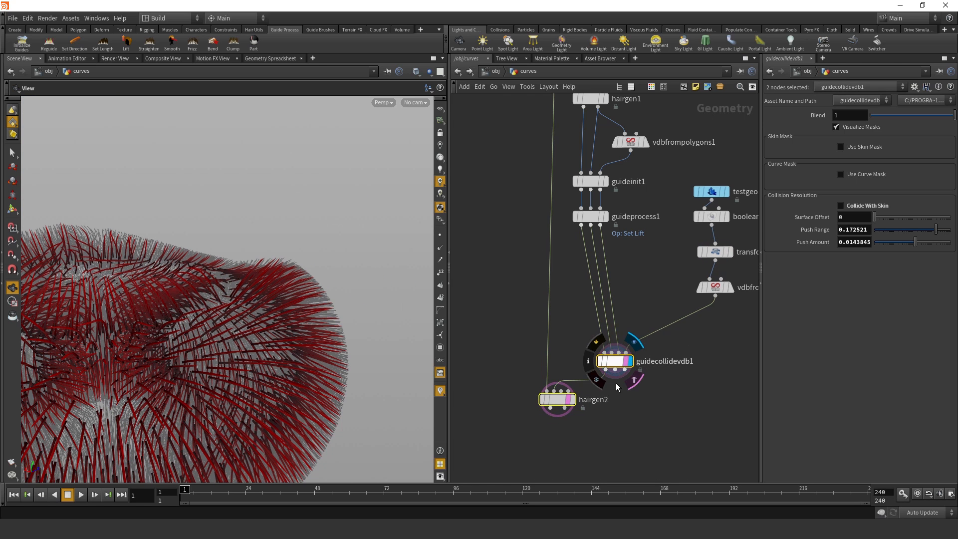
key(ctrl+z)
key(ctrl+z)
click(638, 396)
middle_drag(590, 388, 572, 340)
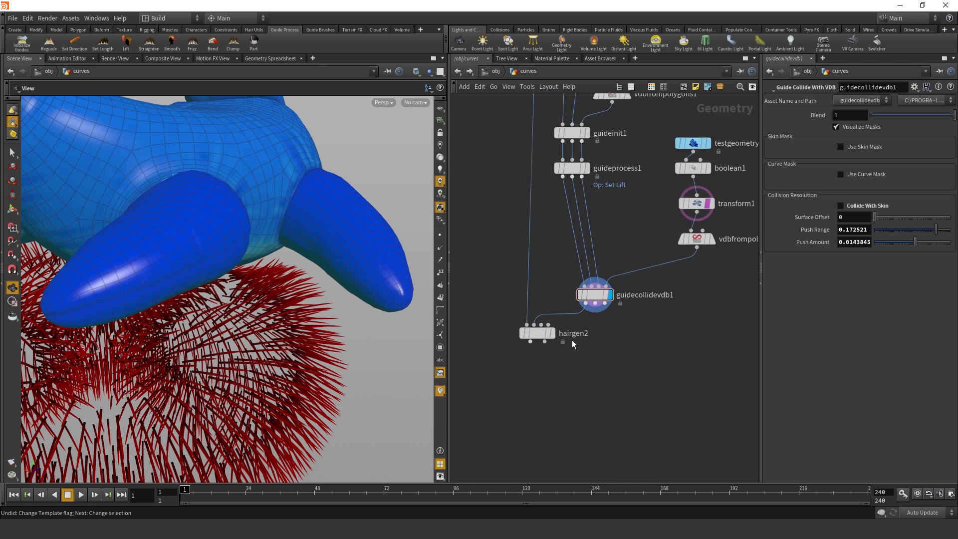
key(ctrl+z)
key(ctrl+z)
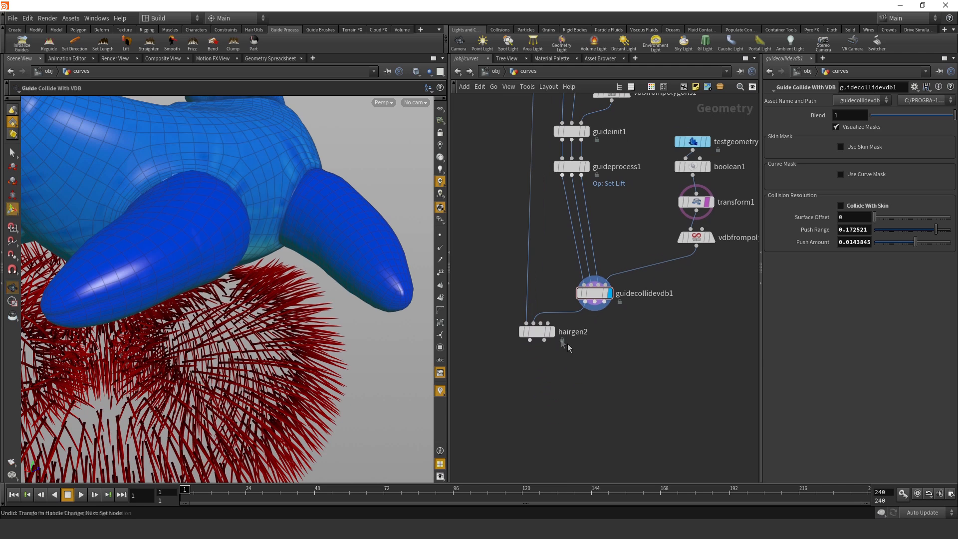
- Move the rubber toy sideways over the guides by setting transform1's X translation to about -0.073
click(596, 297)
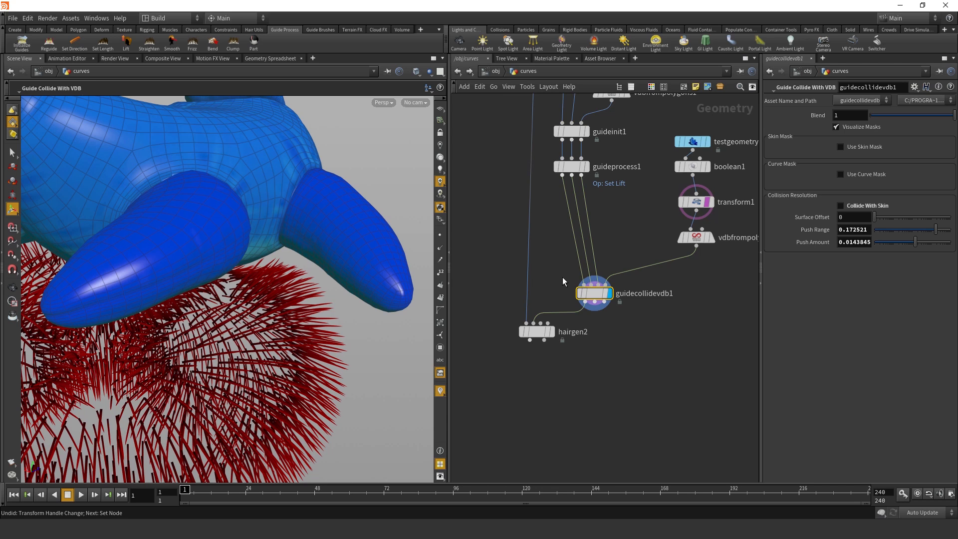
click(696, 201)
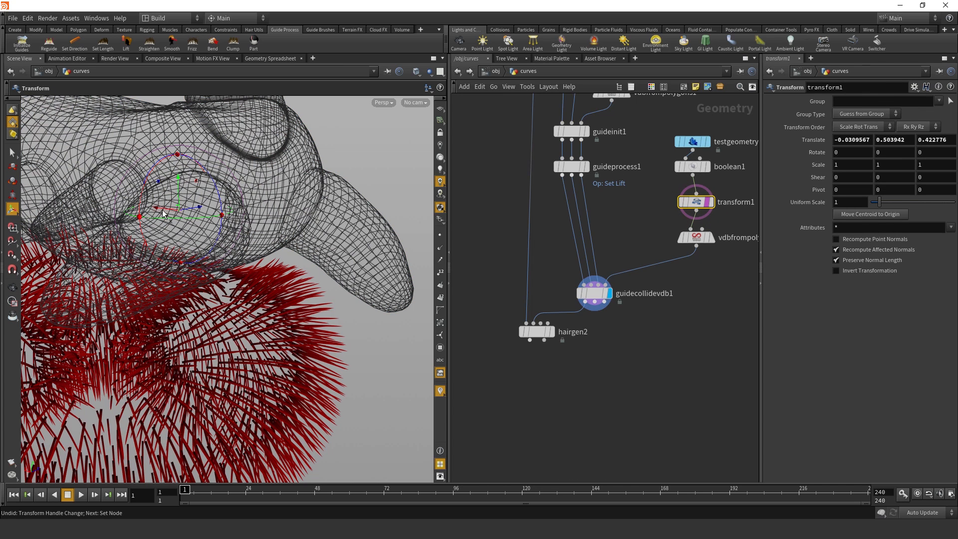
mouse_move(181, 215)
mouse_down()
mouse_move(196, 214)
mouse_move(171, 212)
mouse_up()
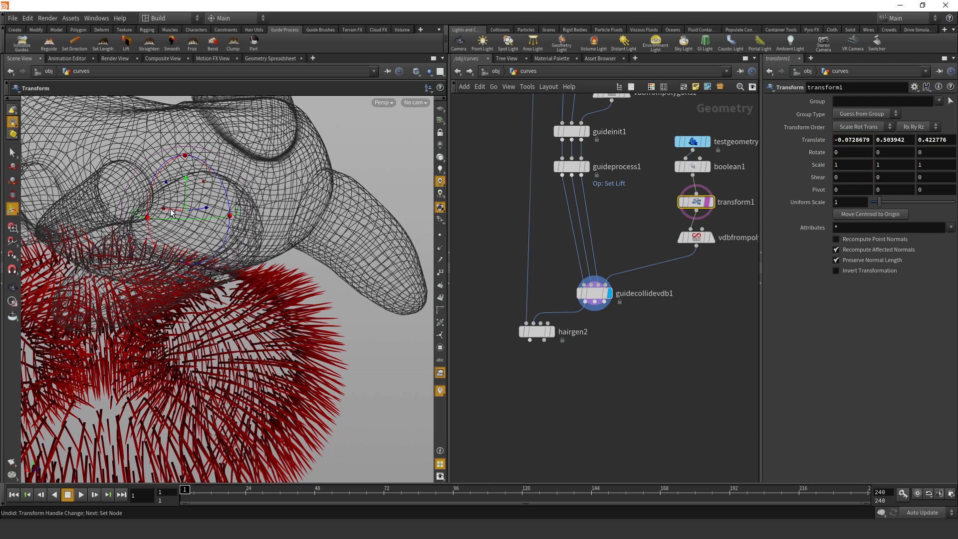
key(Escape)
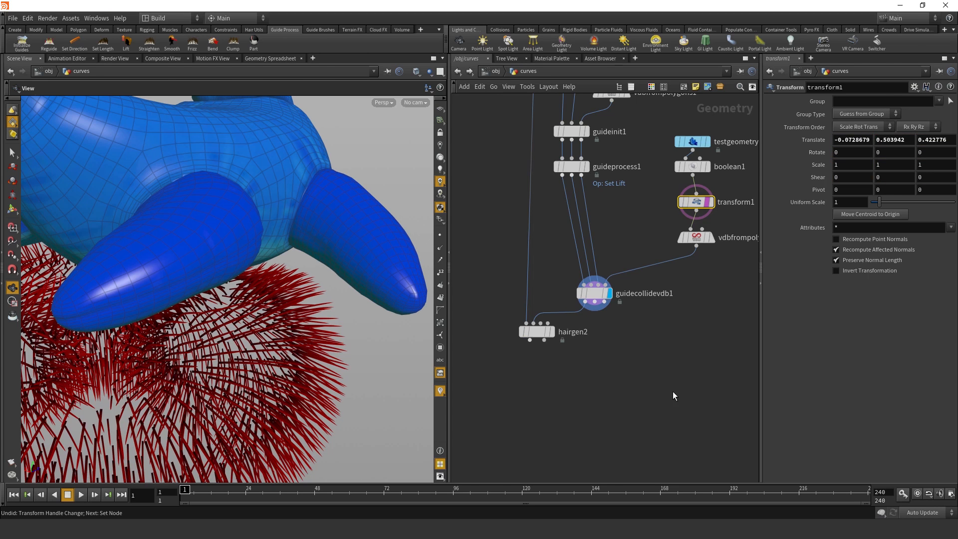
- Copy the testgeometry_rubbertoy1 node from the curves network and go up to the object level
middle_drag(622, 359, 528, 388)
middle_drag(613, 335, 635, 417)
scroll(646, 349, down, 1)
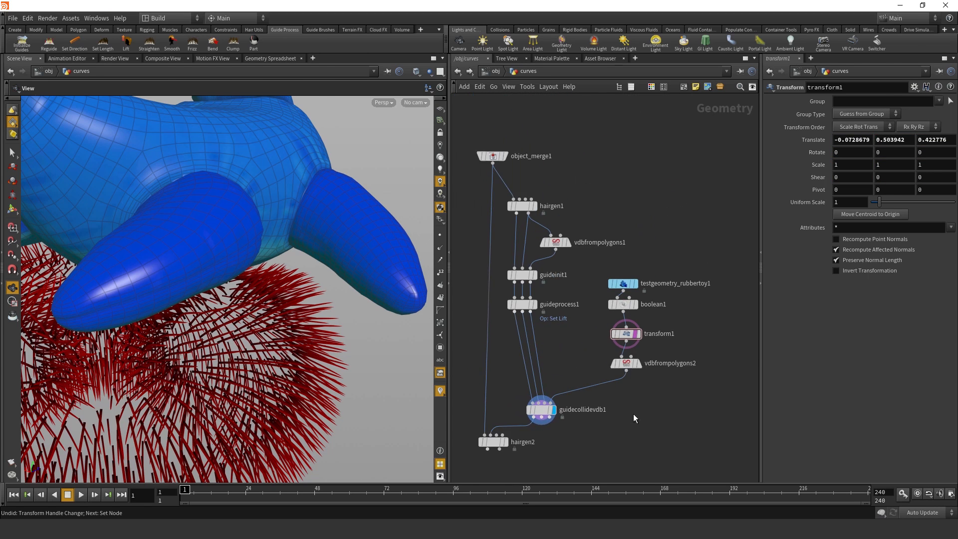
scroll(649, 302, up, 2)
drag(606, 278, 610, 250)
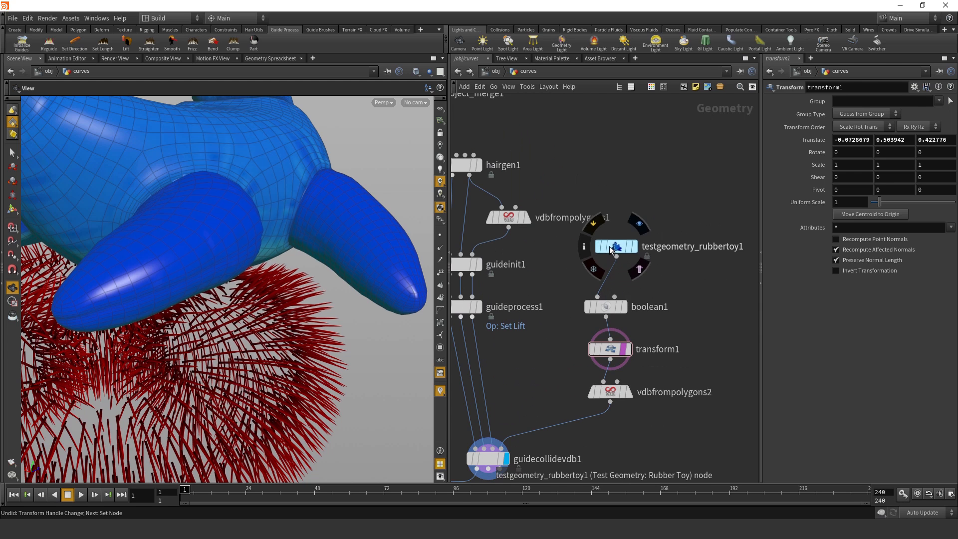
scroll(611, 250, down, 3)
click(613, 246)
key(ctrl+c)
click(495, 71)
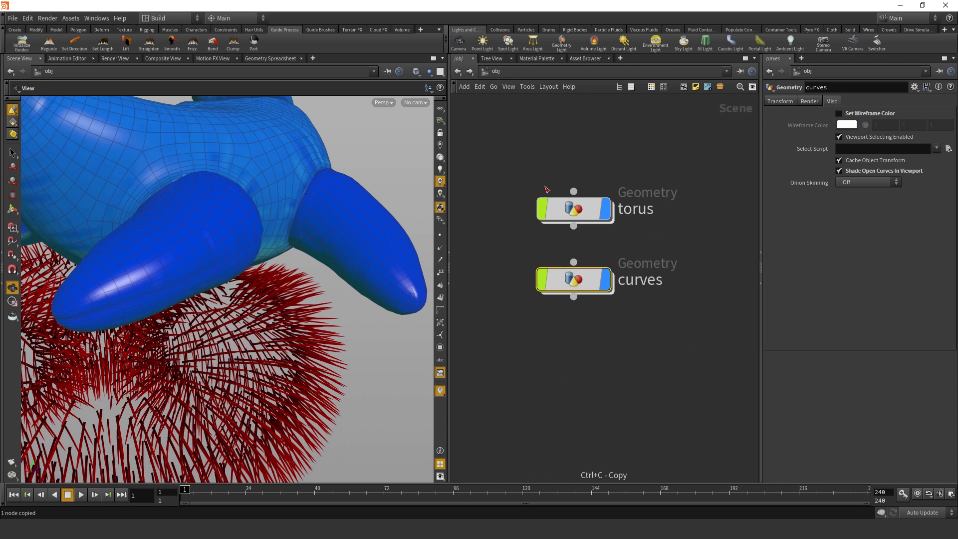
- Add a new Geometry object below curves and hide the curves and torus objects
key(Tab)
click(689, 273)
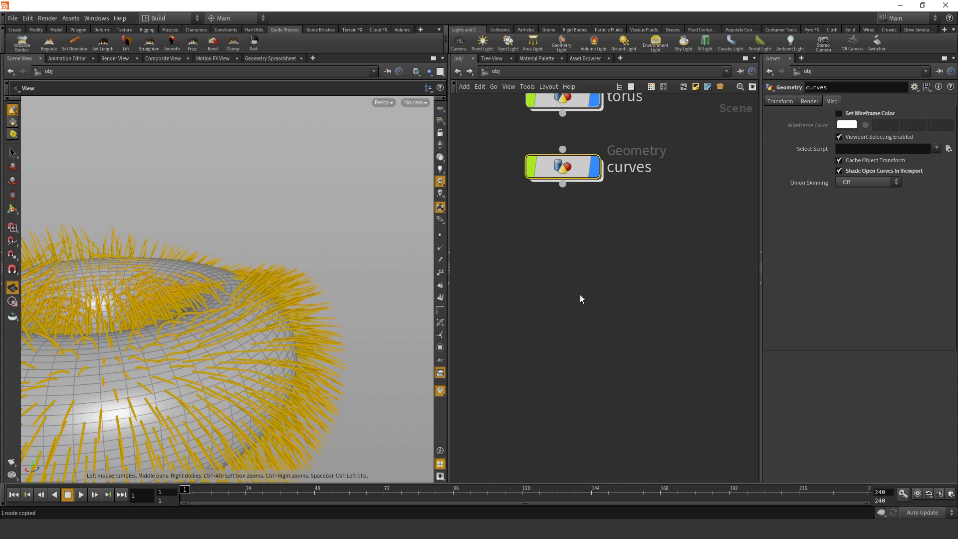
click(580, 294)
click(595, 167)
click(595, 100)
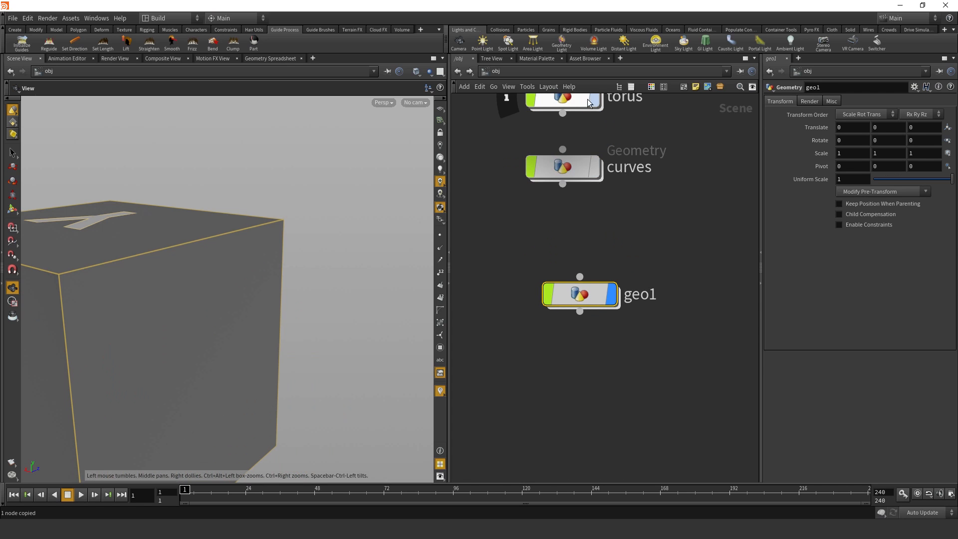
- Inside geo1, delete the default file1 node and paste the copied rubber toy node in its place
double_click(597, 292)
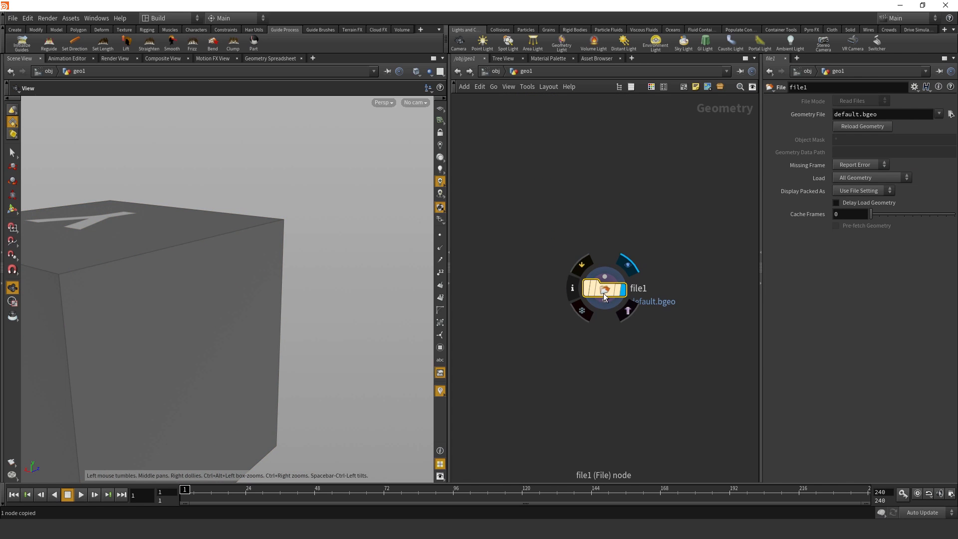
key(Delete)
key(ctrl+v)
drag(599, 290, 576, 177)
click(583, 231)
scroll(572, 198, up, 3)
- Add a Hair Generate node connected to the rubber toy's output
click(567, 188)
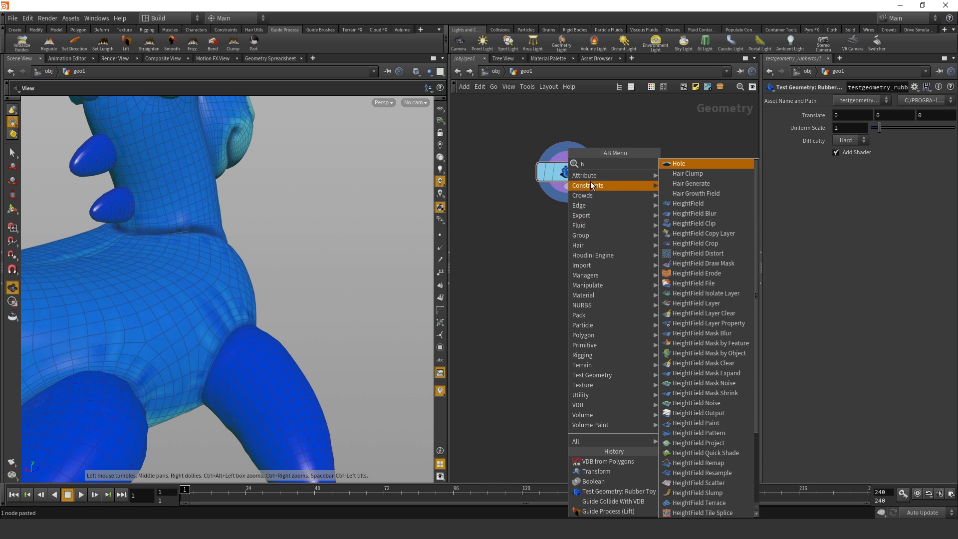
text(hairgen)
click(698, 160)
click(568, 245)
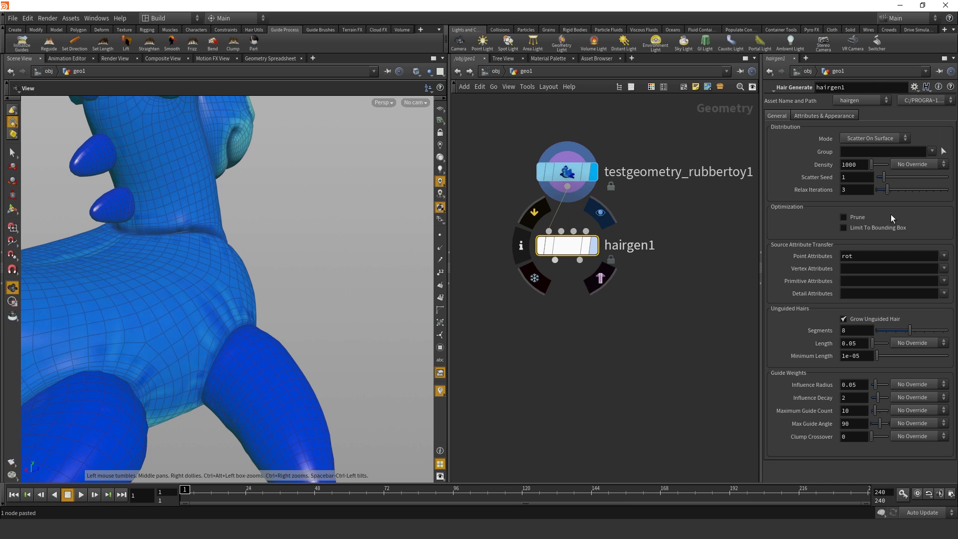
- Set hairgen1's unguided hair length to 0.2, display its hairs, template the rubber toy, and space the two nodes apart
drag(862, 344, 802, 344)
text(0.2)
key(Return)
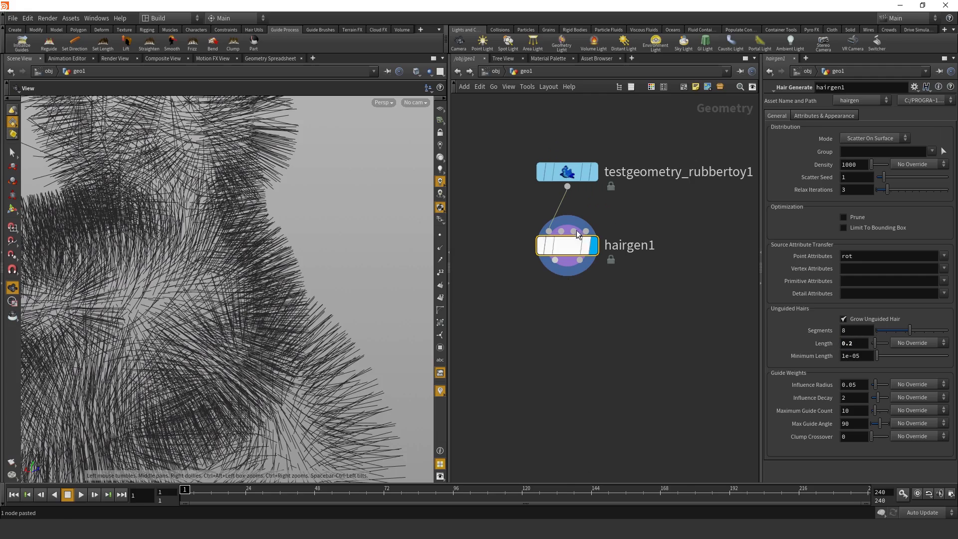
click(588, 172)
drag(573, 244, 573, 310)
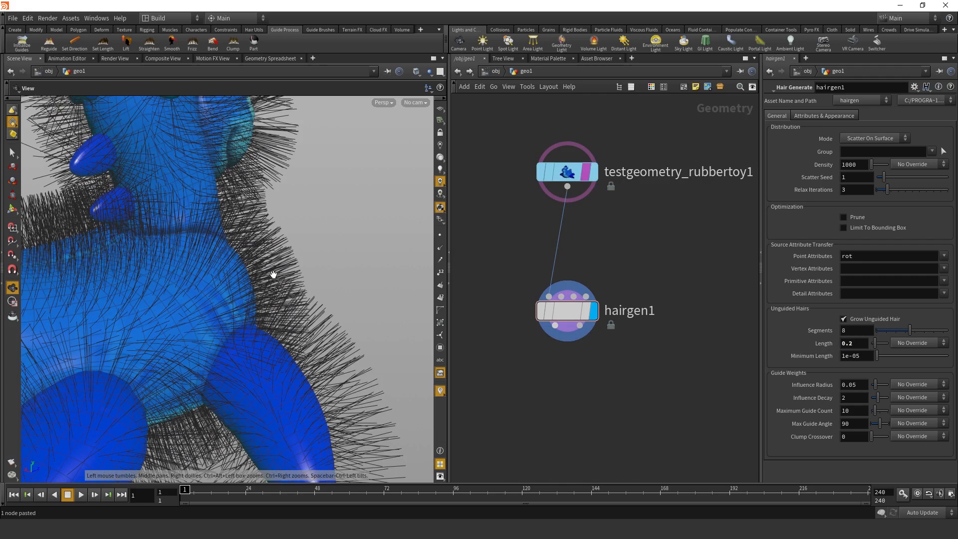
- Set hairgen1's density to 10 and inspect the sparse hairs closely around the rubber toy's tail
drag(274, 274, 235, 325)
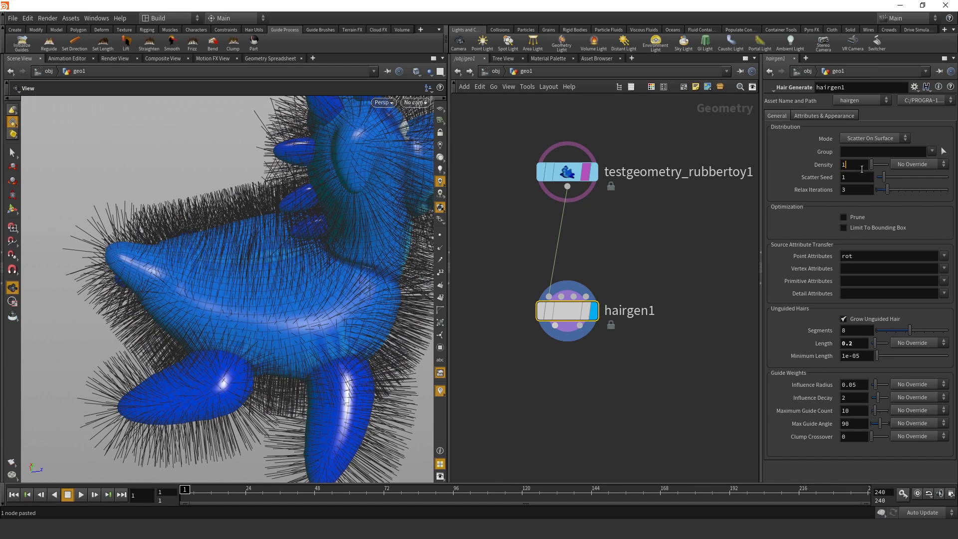
drag(134, 263, 246, 325)
right_drag(246, 325, 303, 276)
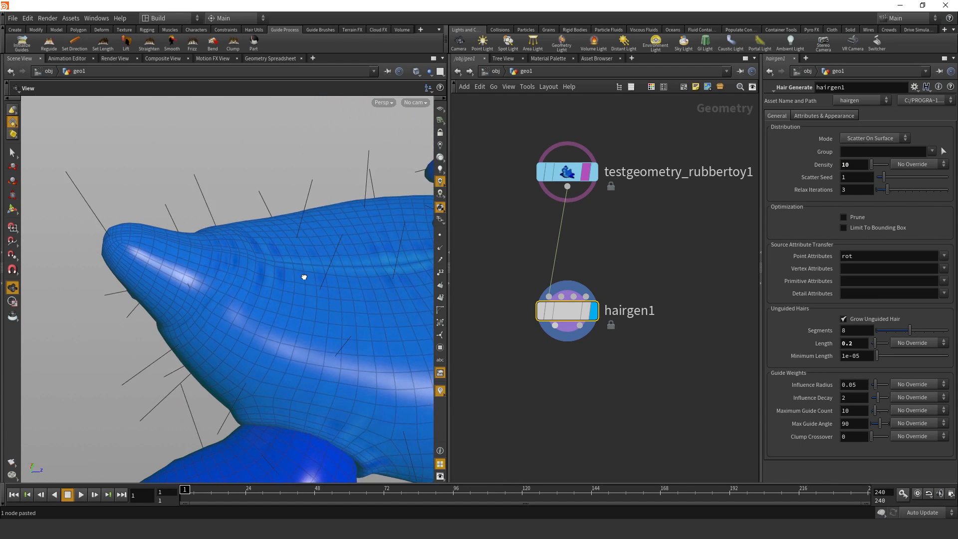
- Add a Guide Tangent Space node below hairgen1 and wire both hairgen1 outputs into its two inputs
drag(303, 276, 418, 200)
drag(564, 315, 568, 244)
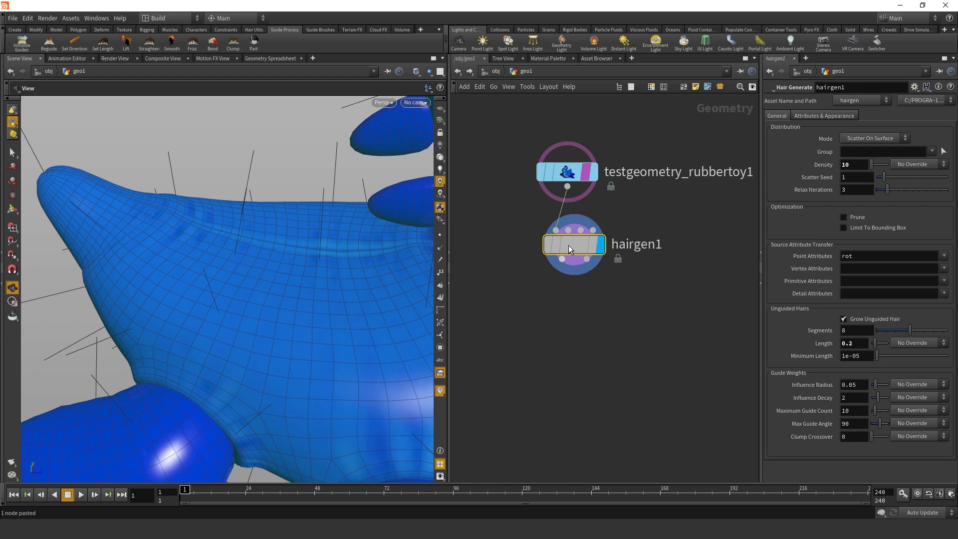
key(Tab)
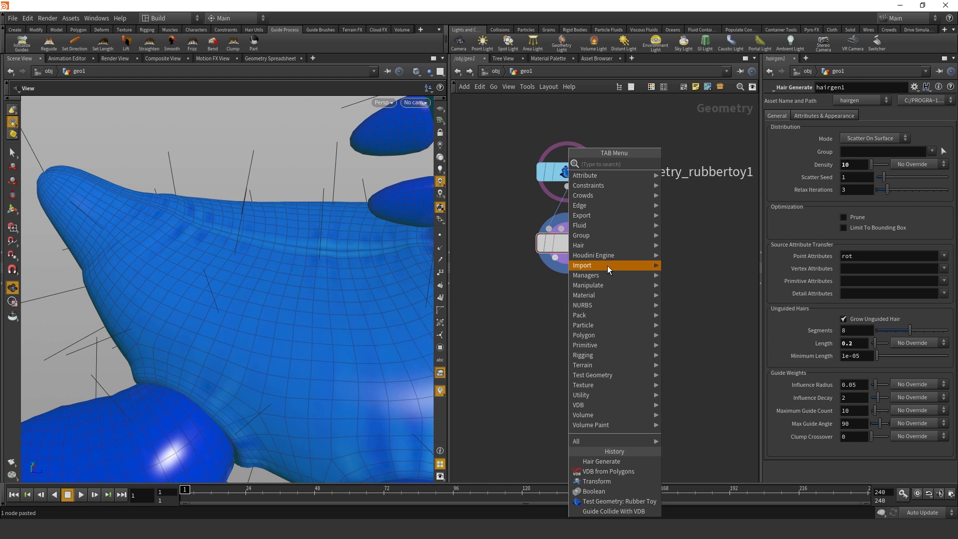
mouse_move(609, 246)
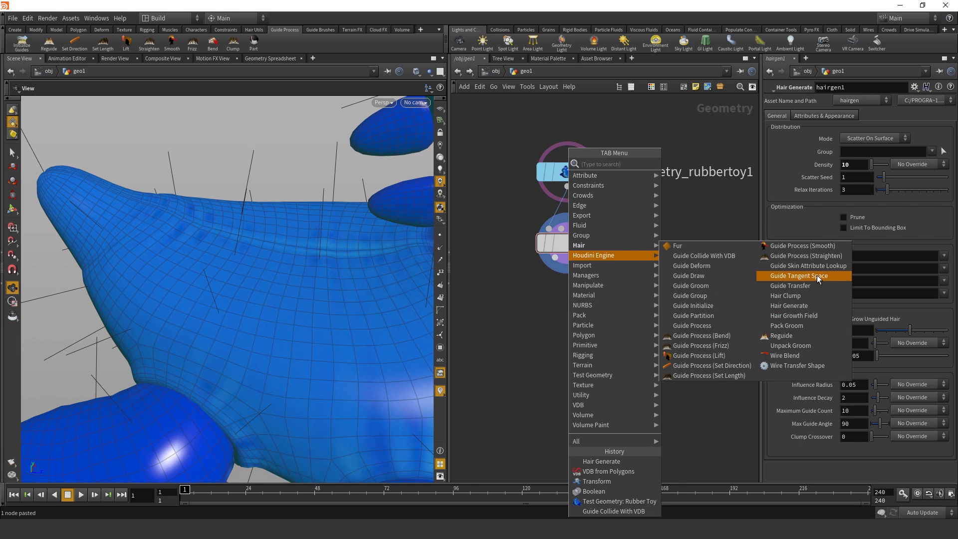
key(Escape)
click(566, 315)
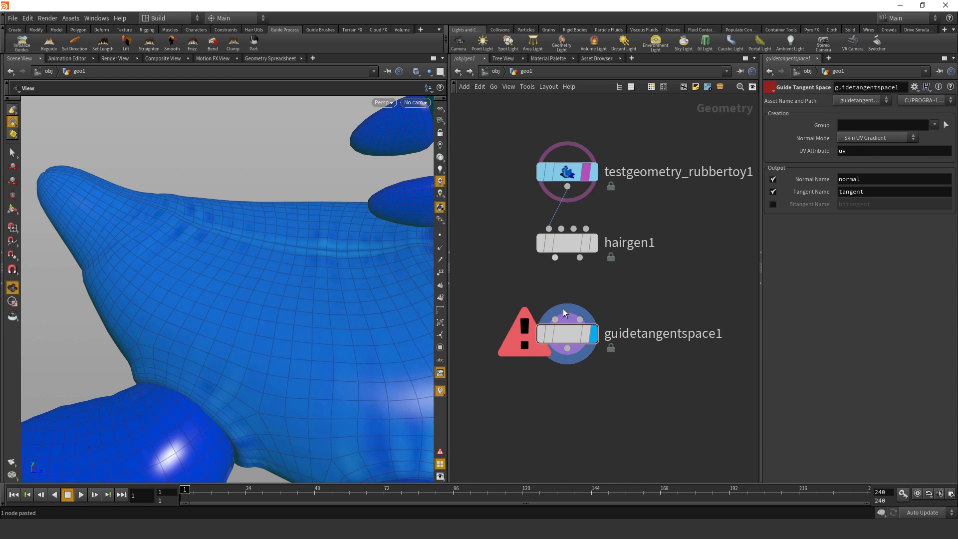
click(554, 319)
click(555, 257)
click(579, 257)
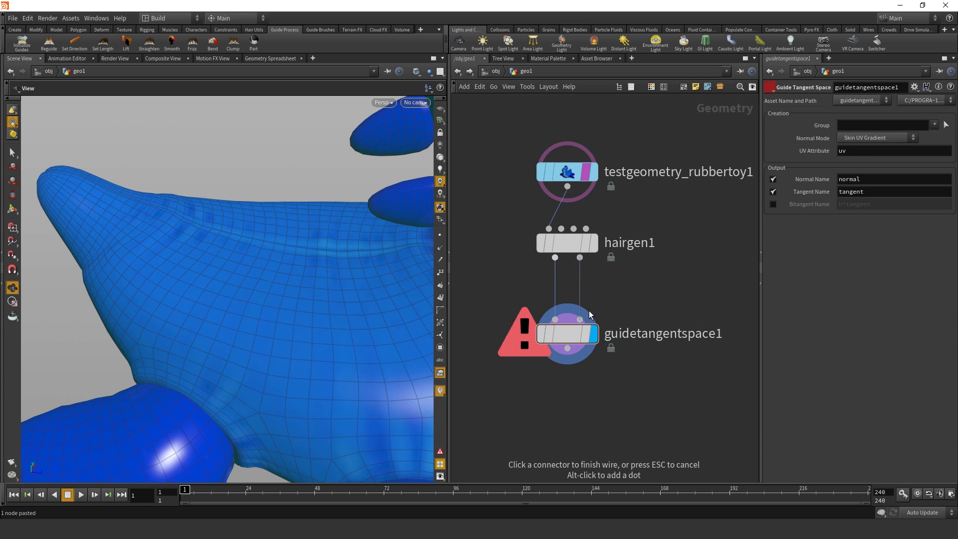
click(579, 320)
- Examine the normal and tangent vectors along the hairs on the rubber toy's body up close
mouse_move(328, 286)
mouse_down()
mouse_move(285, 286)
mouse_move(325, 284)
mouse_move(319, 258)
mouse_move(325, 285)
mouse_up()
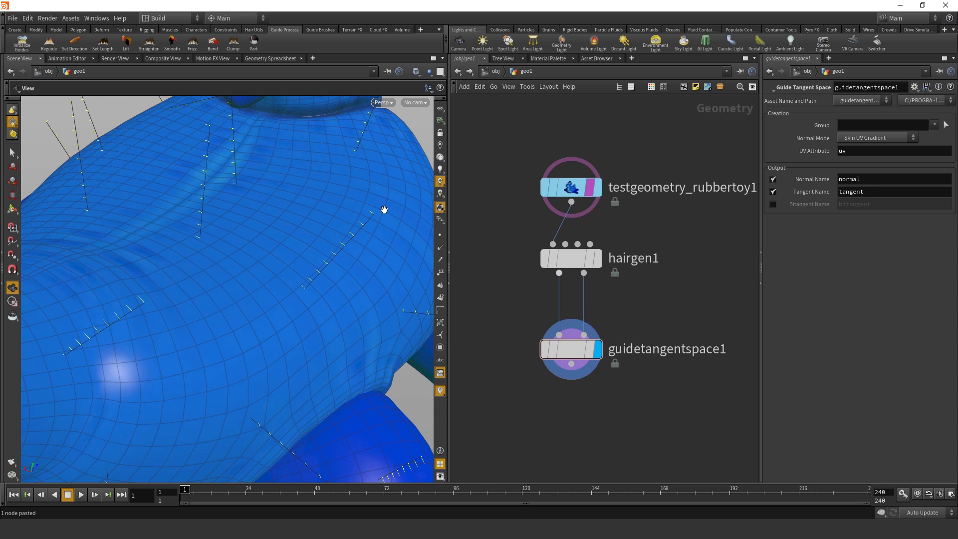
mouse_move(328, 267)
mouse_down()
mouse_move(312, 291)
mouse_move(338, 265)
mouse_move(319, 257)
mouse_up()
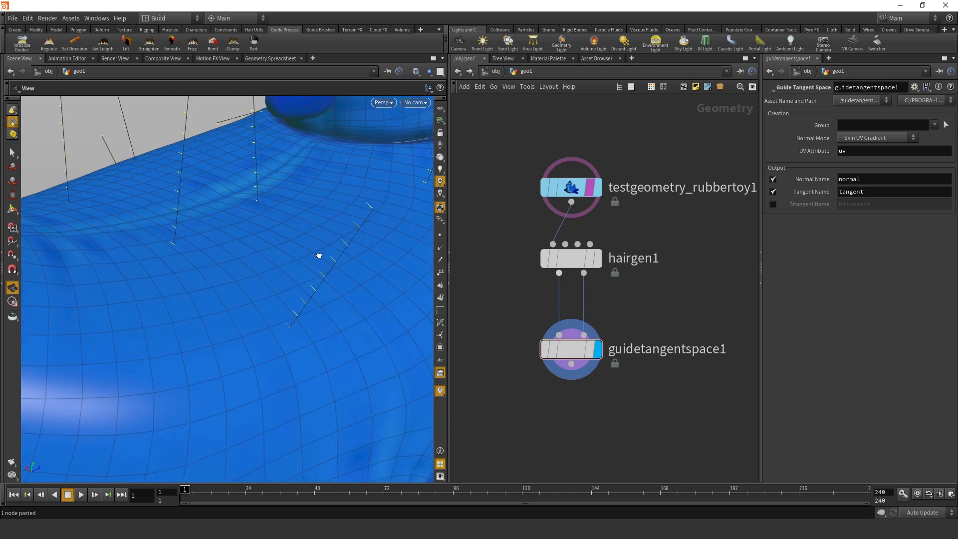
key(f)
right_drag(246, 315, 329, 276)
drag(329, 276, 257, 302)
right_drag(257, 302, 350, 284)
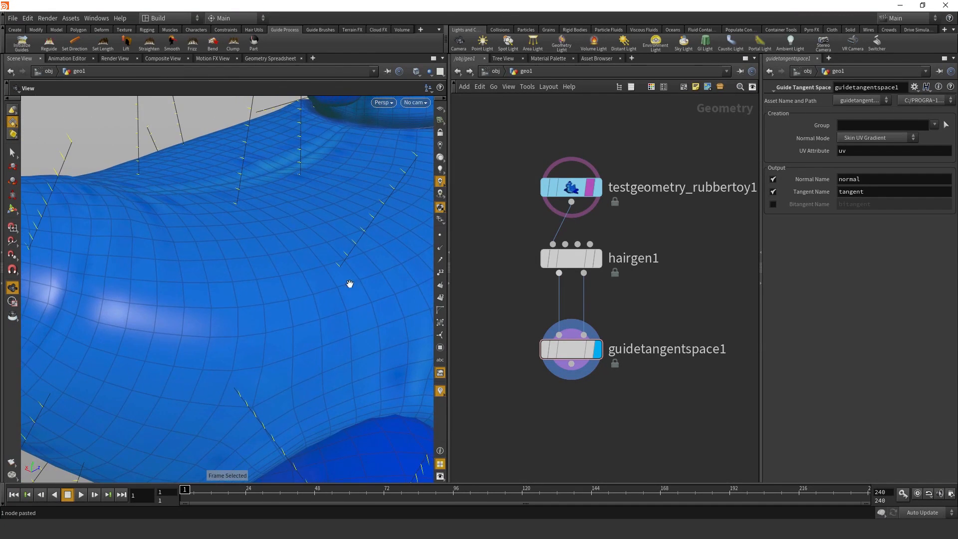
drag(350, 284, 300, 293)
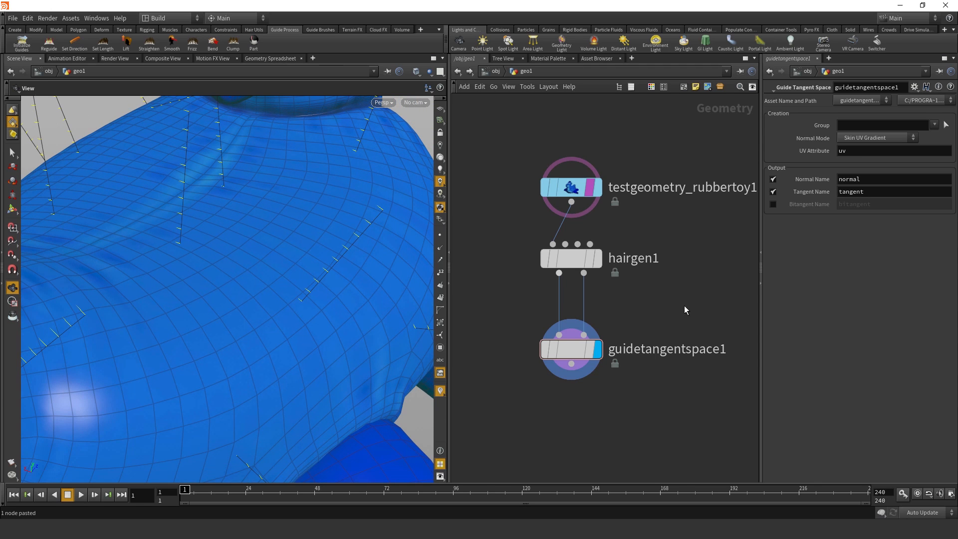
- Space the rubber toy node away from hairgen1 and branch a Transform node from it into hairgen1's Animated Skin input
middle_drag(684, 305, 673, 345)
drag(568, 239, 566, 198)
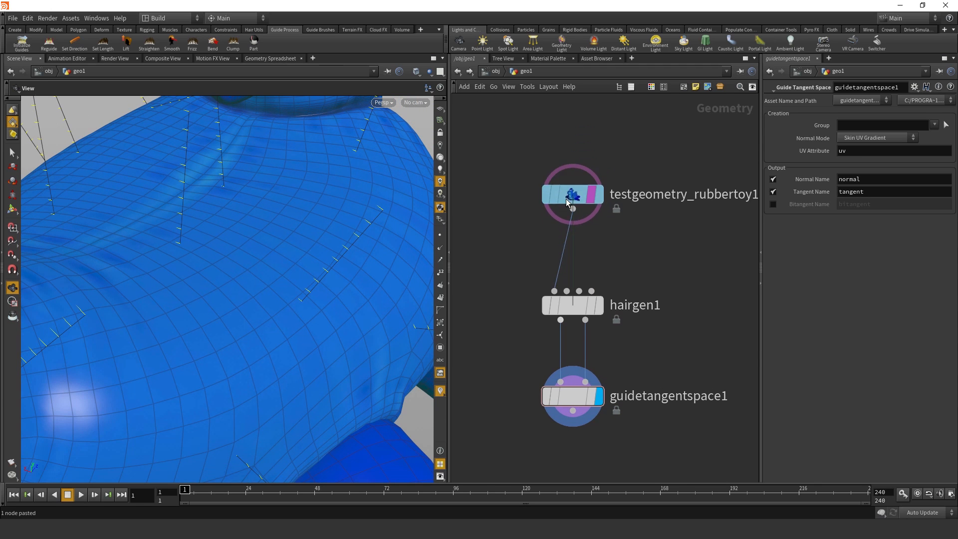
mouse_move(649, 306)
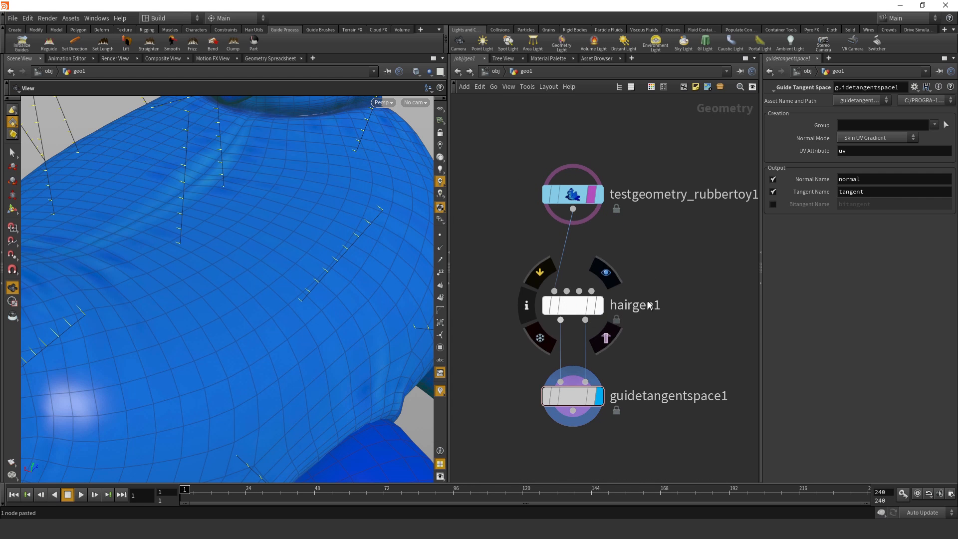
middle_drag(646, 273, 607, 255)
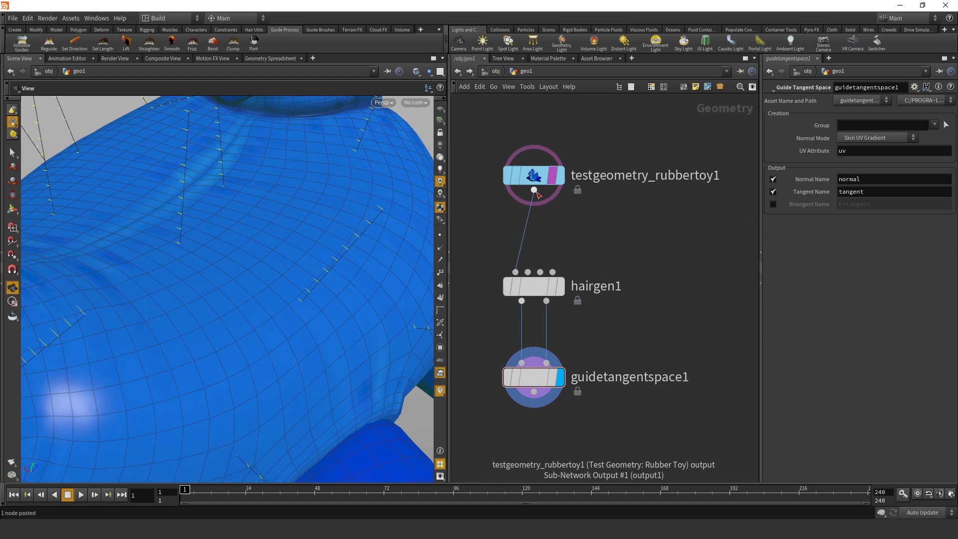
key(Tab)
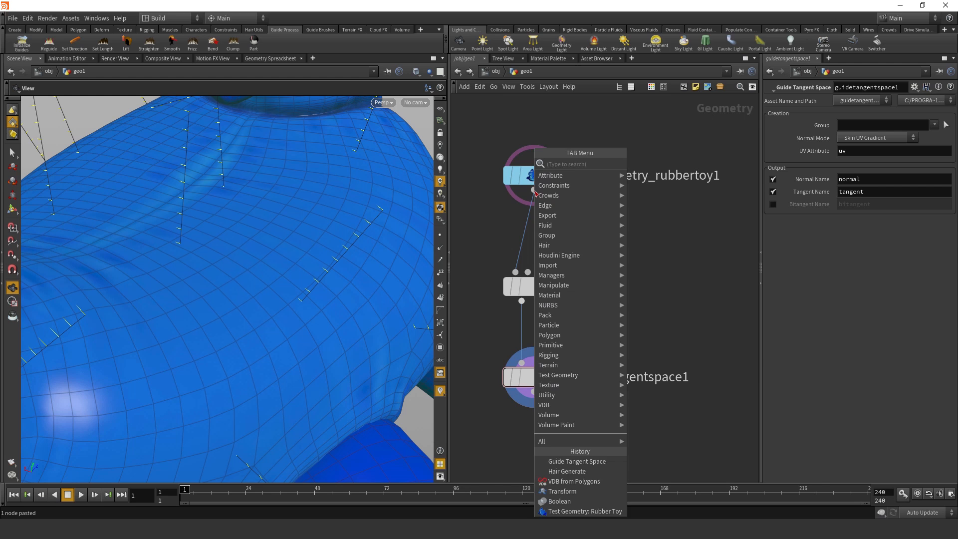
text(tra)
click(643, 182)
click(590, 236)
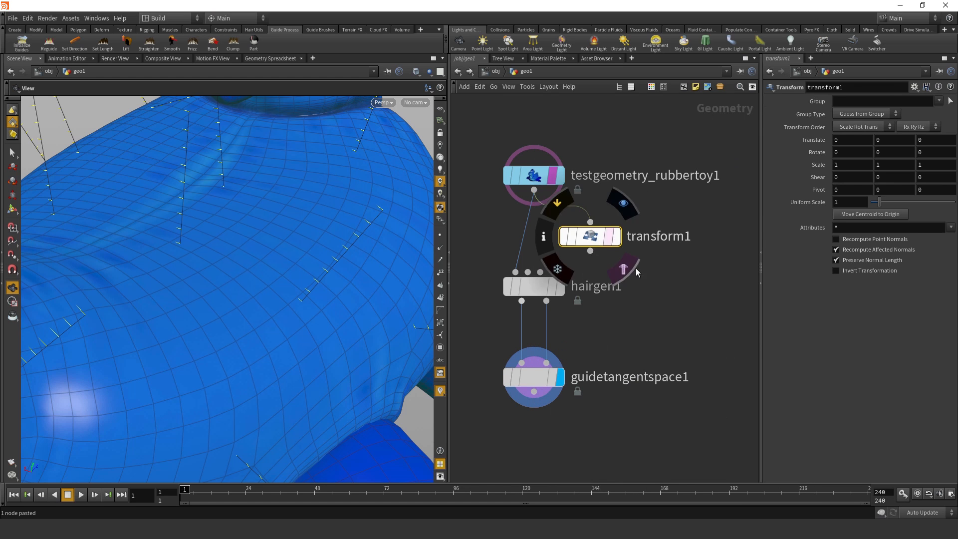
click(590, 251)
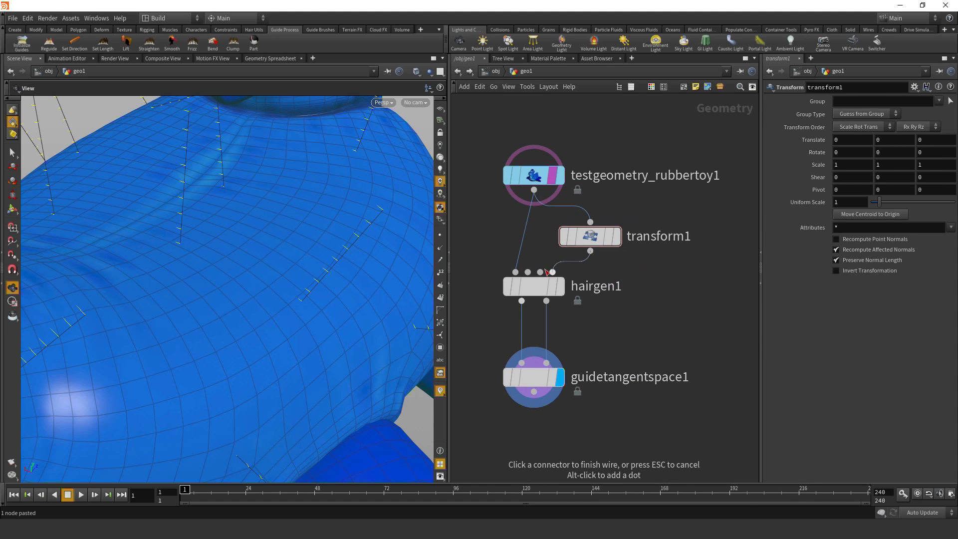
click(541, 272)
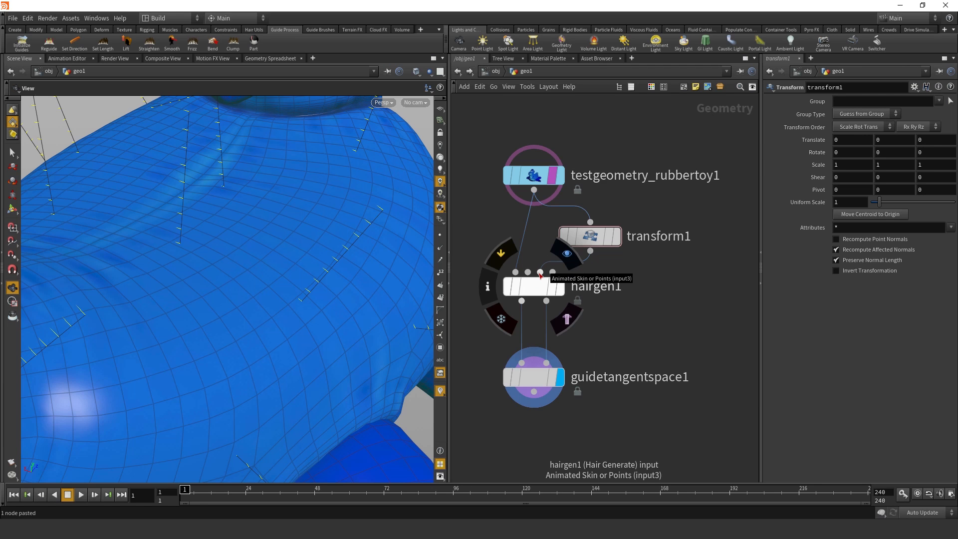
- Try changing transform1's values to move the animated skin, and undo the change
click(592, 236)
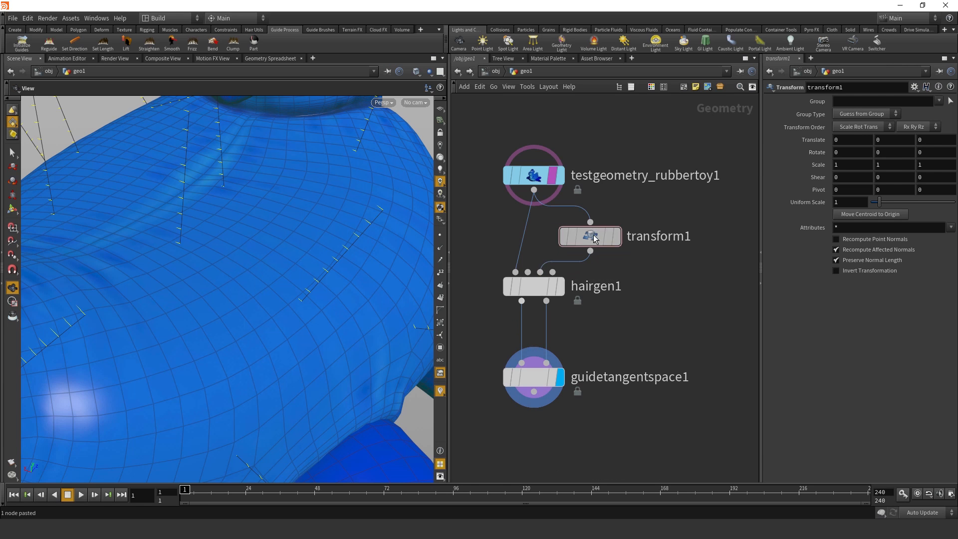
middle_drag(891, 151, 229, 143)
key(ctrl+z)
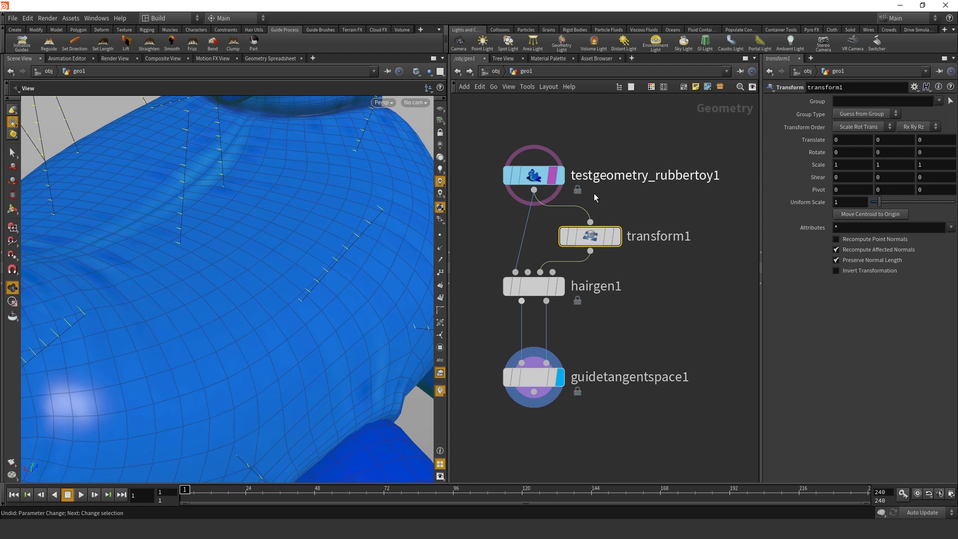
- Template transform1 instead of the rubber toy, test transforming the animated skin again, and undo that test
click(556, 177)
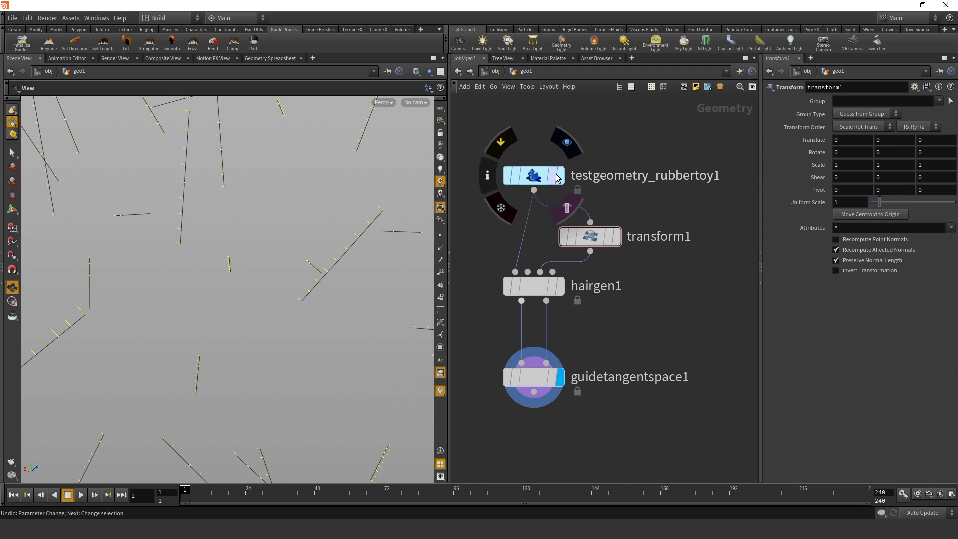
click(610, 236)
middle_drag(898, 148, 124, 45)
key(ctrl+z)
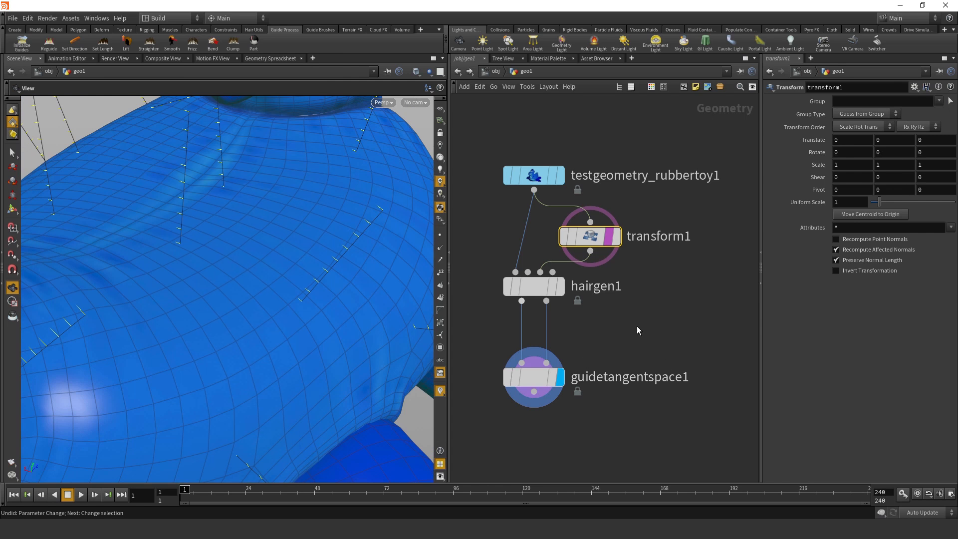
- Select guidetangentspace1, examine its vectors along the hairs, and review the Normal Mode options, keeping Skin UV Gradient
click(534, 377)
drag(272, 246, 682, 256)
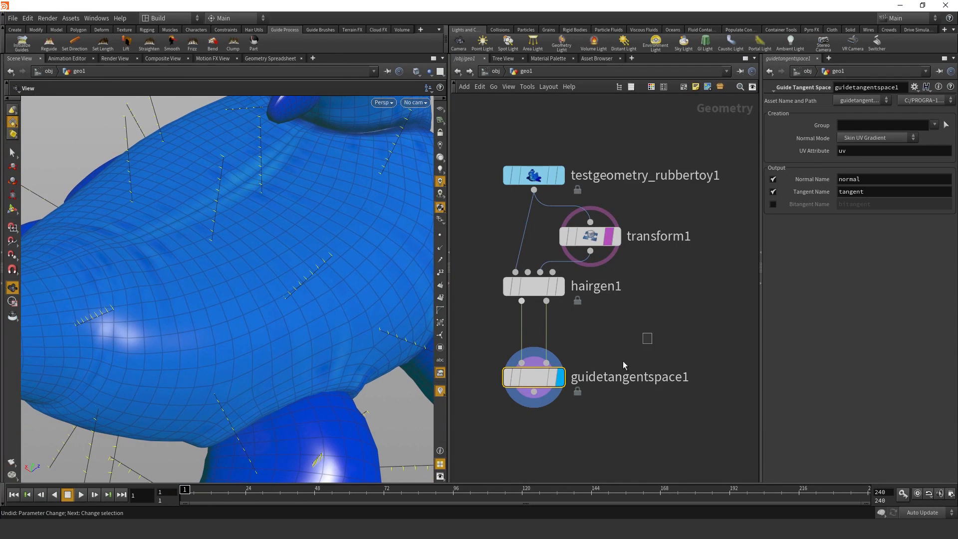
middle_drag(598, 367, 617, 316)
right_drag(305, 299, 340, 284)
drag(341, 283, 224, 322)
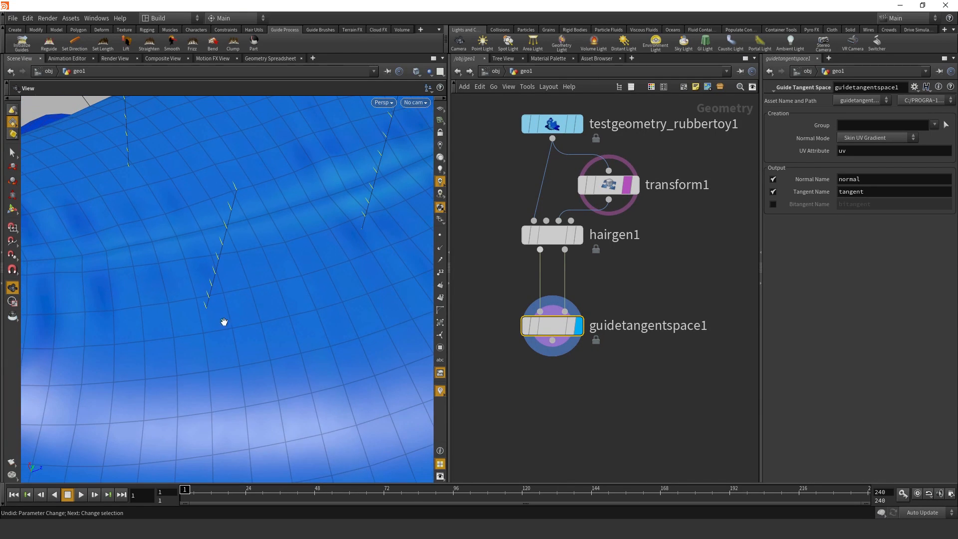
click(903, 137)
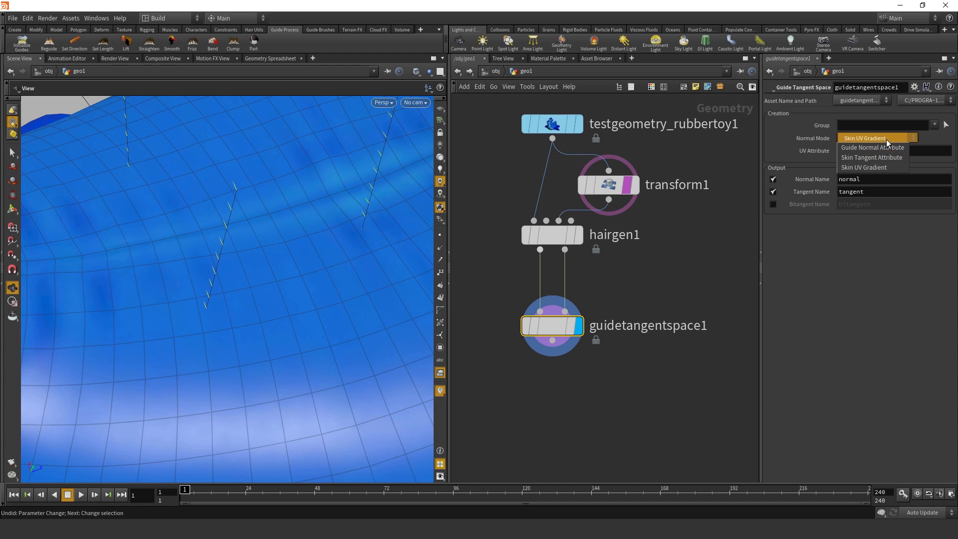
click(875, 167)
drag(199, 240, 261, 316)
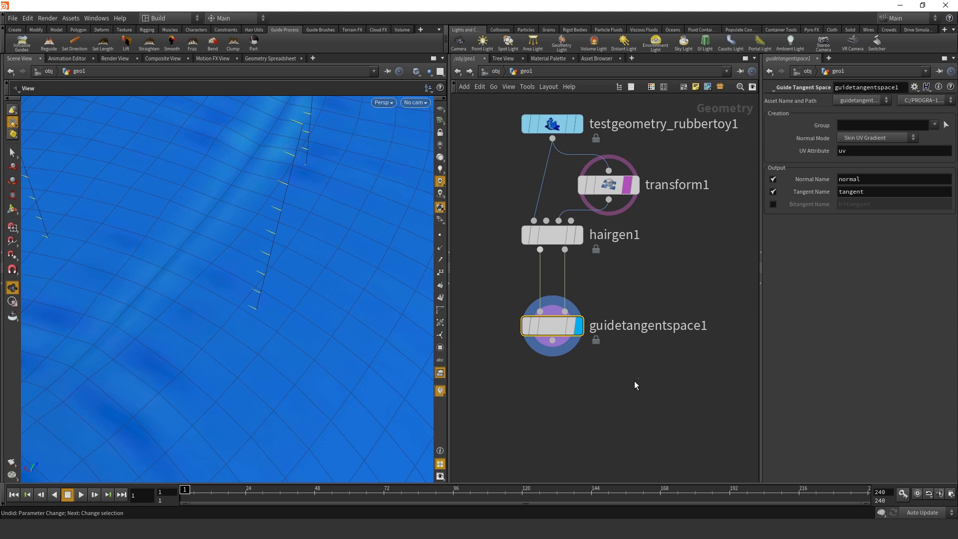
- Make room above guidetangentspace1 and insert a Guide Process (Frizz) node on its first wire from hairgen1, inspecting the frizzed hairs
drag(549, 319, 548, 403)
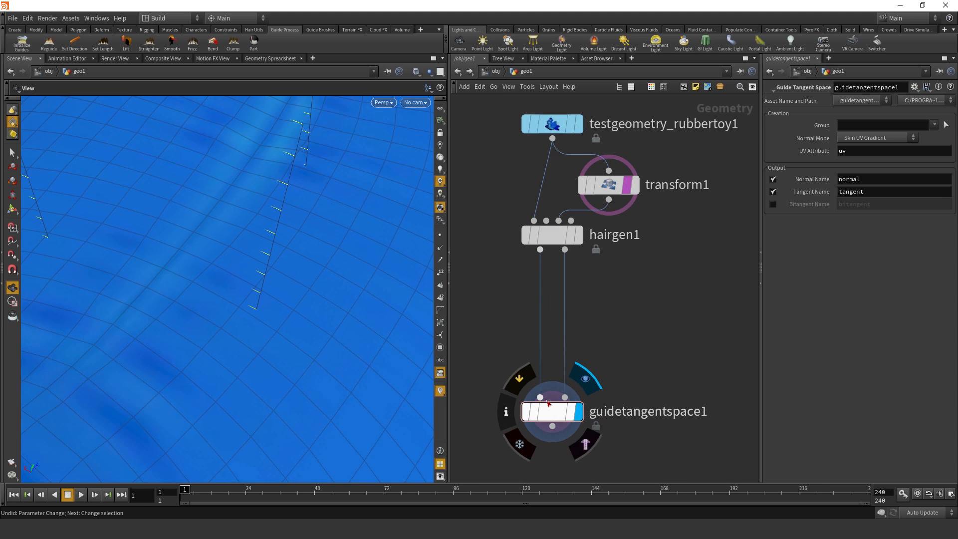
key(Tab)
text(fri)
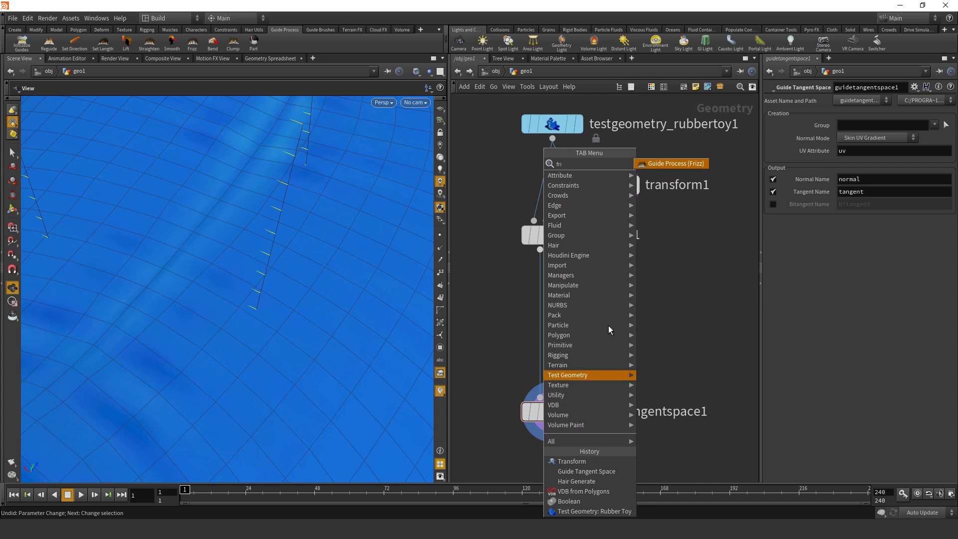
click(671, 167)
click(523, 312)
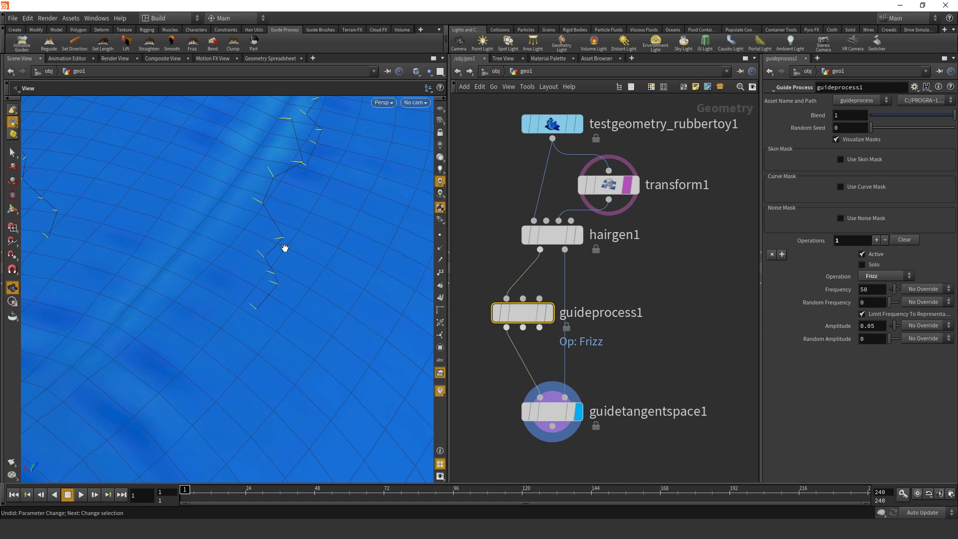
drag(285, 248, 426, 282)
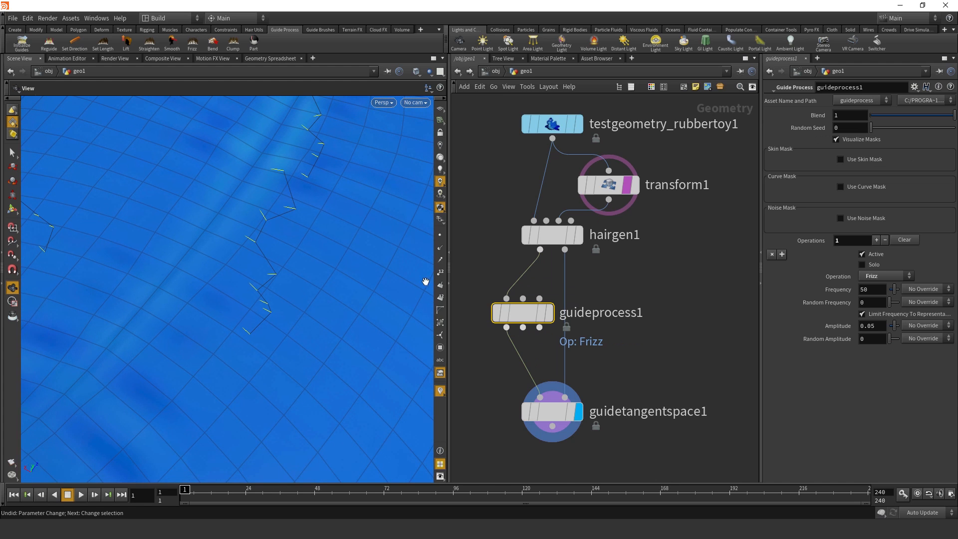
- Set hairgen1's unguided hair segments to 16
click(564, 239)
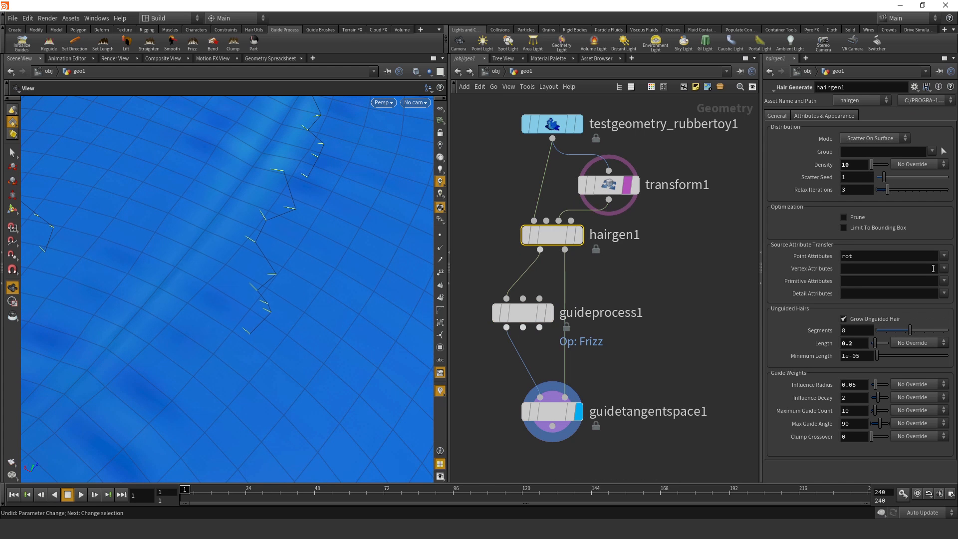
click(858, 330)
text(16)
key(Return)
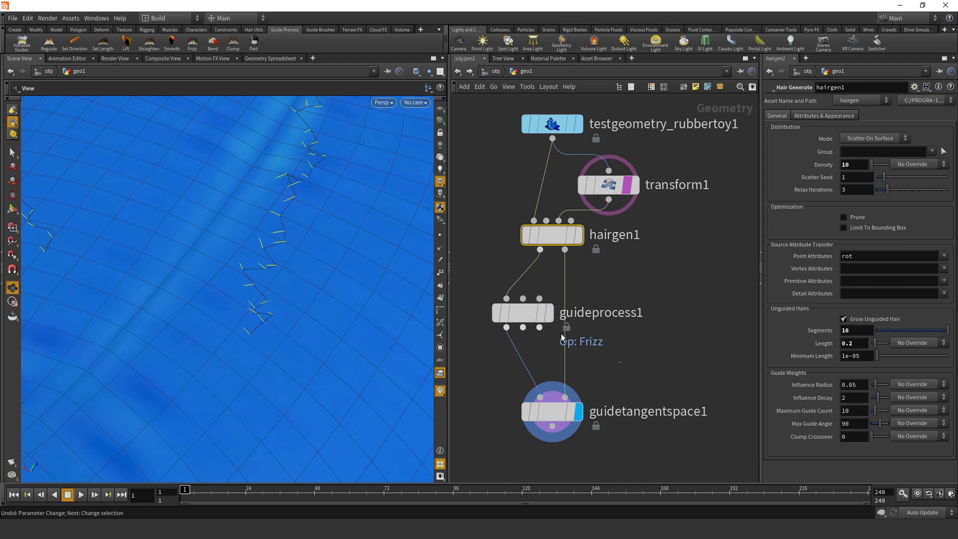
- Set the Frizz frequency of guideprocess1 to 46.6 and inspect the frizzed hairs around the rubber toy
click(551, 321)
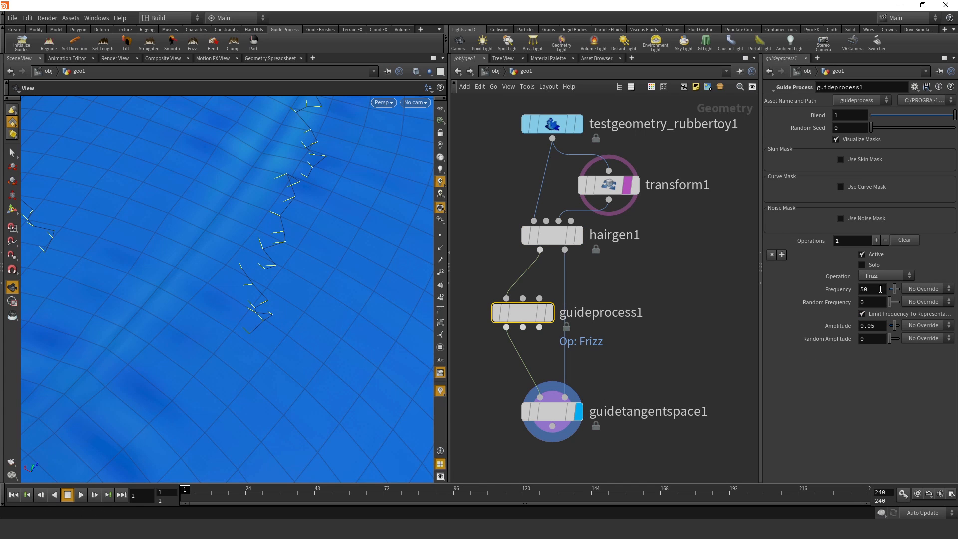
middle_drag(876, 290, 754, 379)
drag(355, 221, 241, 238)
drag(220, 182, 222, 191)
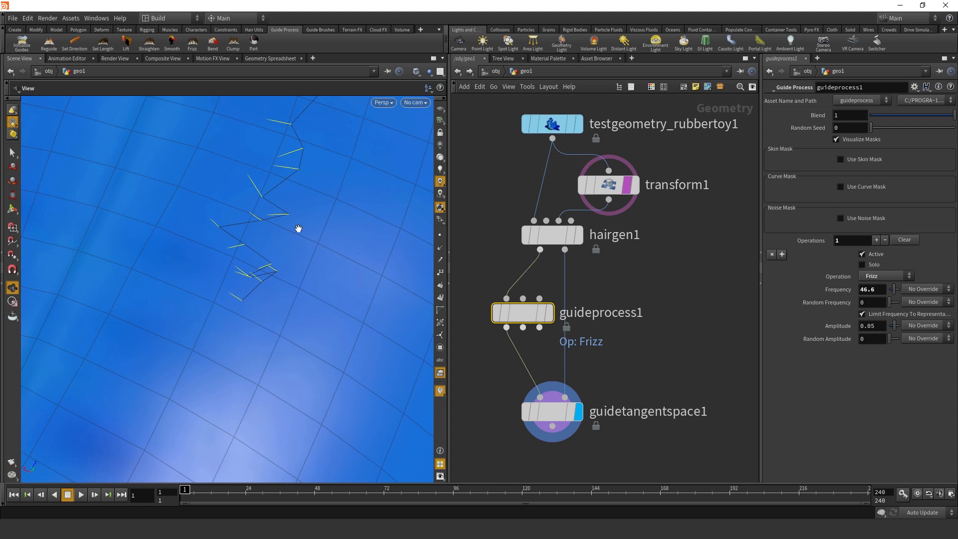
right_drag(291, 206, 193, 268)
mouse_move(193, 268)
mouse_down()
mouse_move(188, 235)
mouse_move(189, 264)
mouse_up()
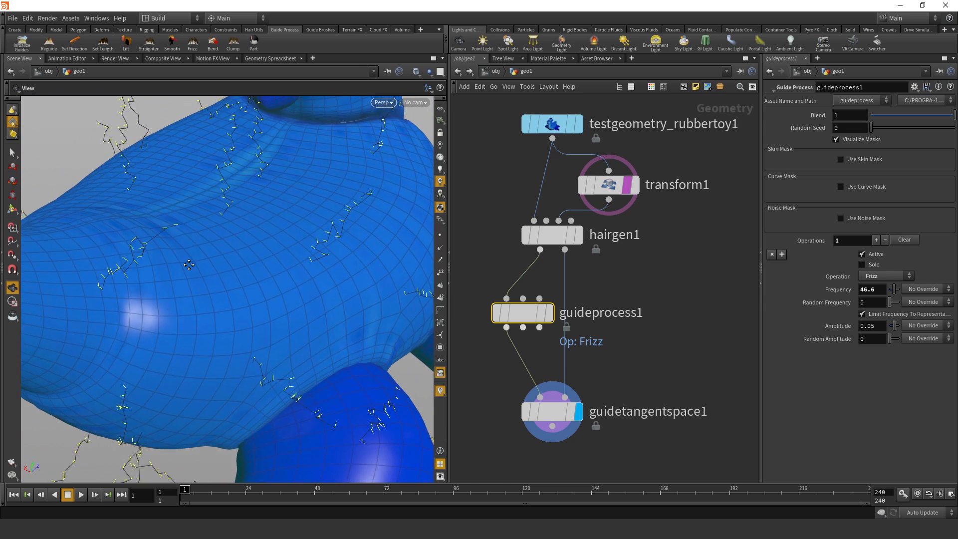
right_drag(189, 264, 242, 272)
drag(242, 271, 288, 270)
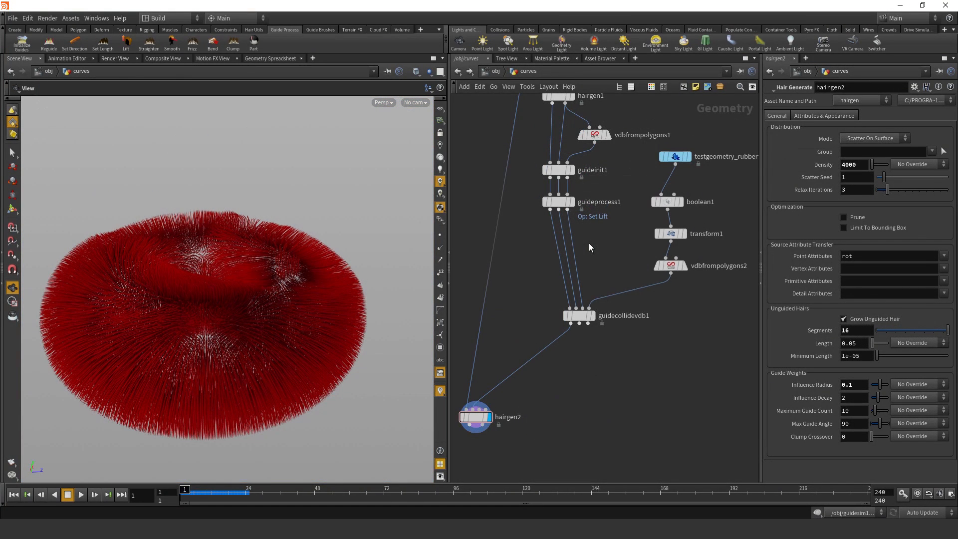
- Add a Pack Groom node between guideprocess1 and guidecollidevdb1 and make it the displayed node
key(Tab)
text(pack)
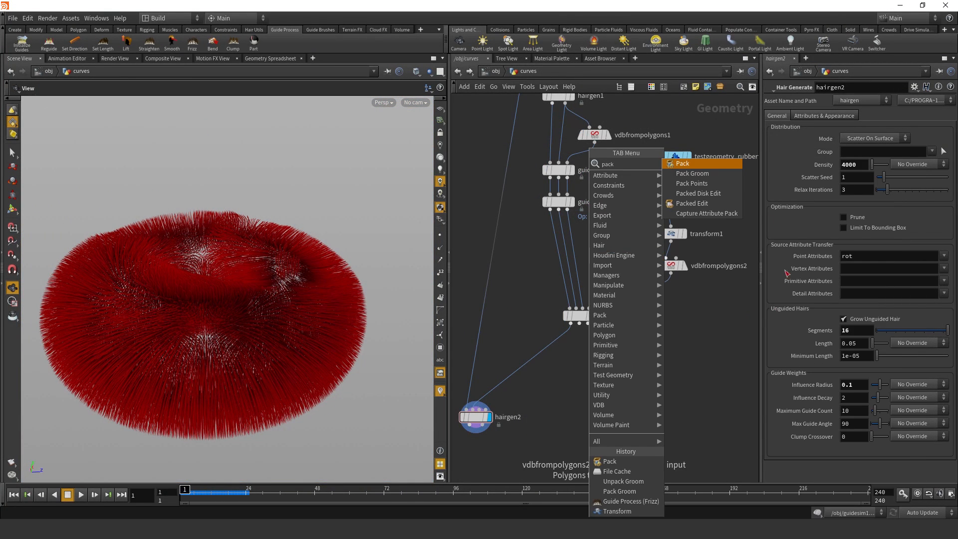
click(719, 165)
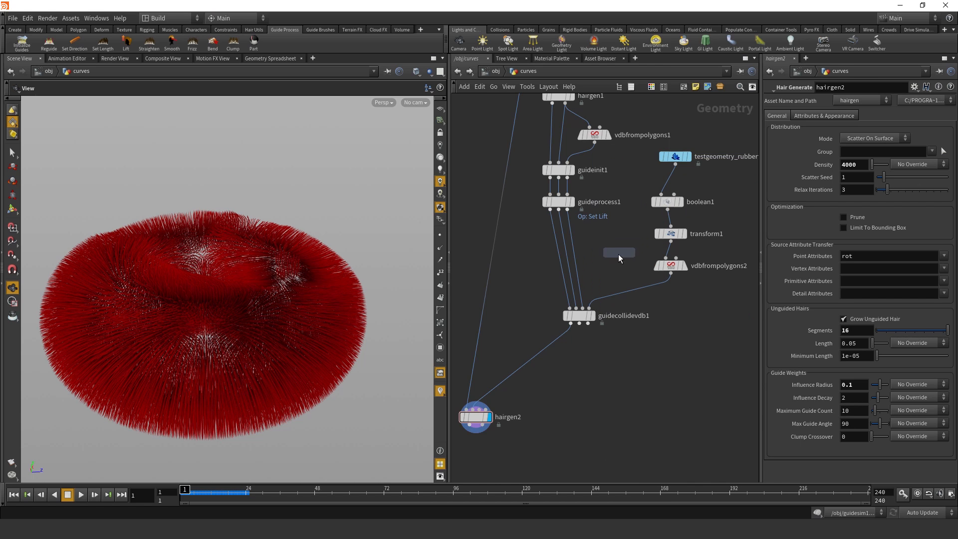
click(619, 253)
scroll(619, 256, up, 3)
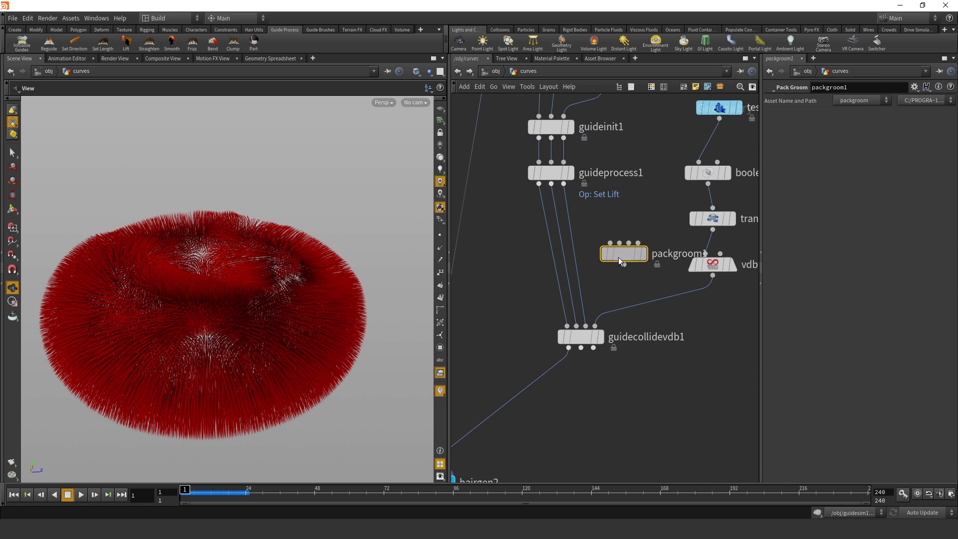
drag(619, 257, 605, 245)
mouse_move(632, 256)
scroll(633, 257, up, 2)
click(635, 210)
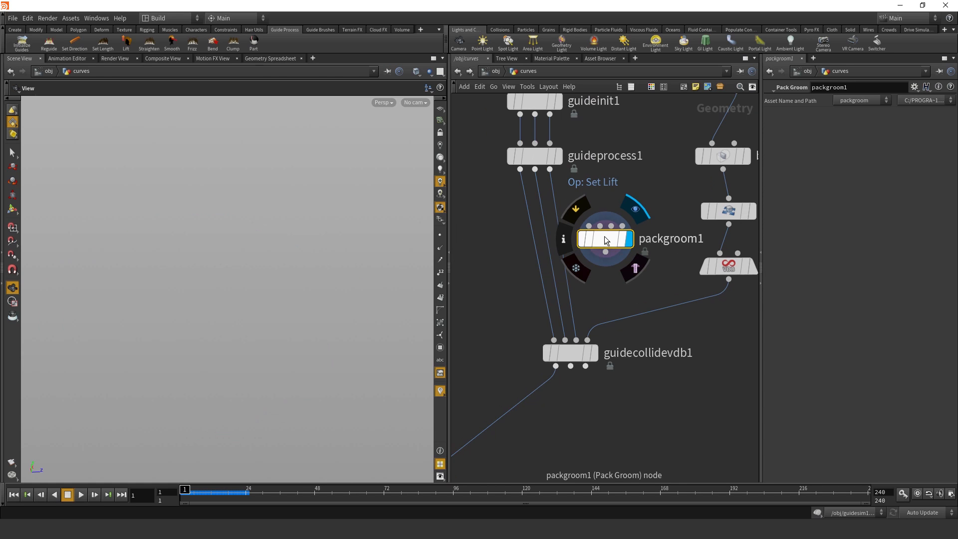
- Move packgroom1 below guidecollidevdb1, placing it just above hairgen2
middle_drag(595, 298, 584, 335)
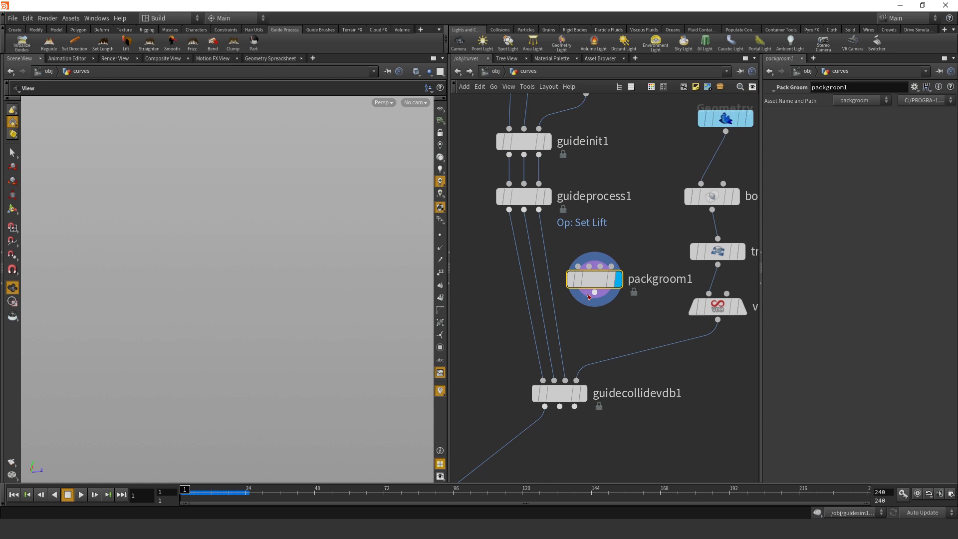
drag(596, 280, 601, 282)
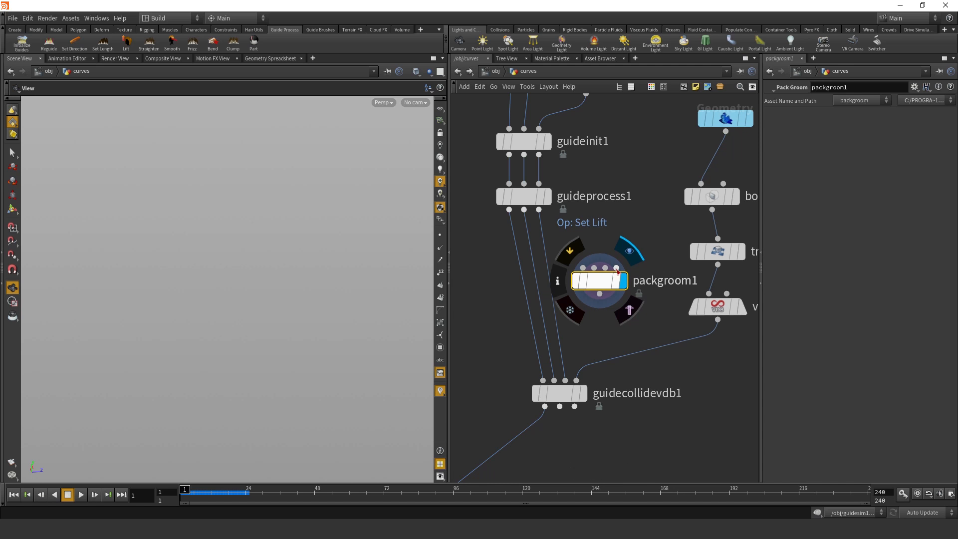
scroll(617, 353, down, 1)
middle_drag(618, 350, 688, 245)
scroll(669, 275, down, 2)
drag(680, 217, 619, 352)
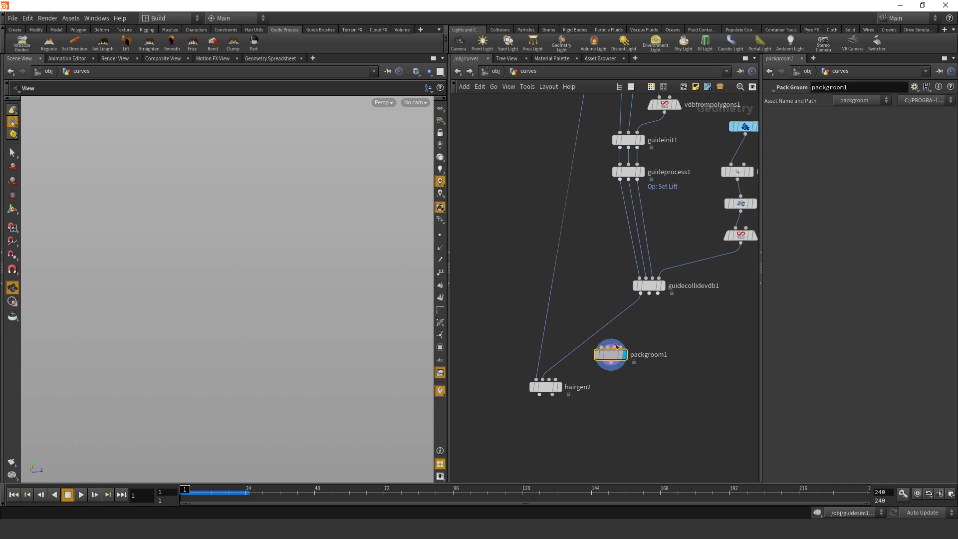
- Display guideprocess1 and wire its first two outputs into the first and second inputs of packgroom1
middle_drag(605, 278, 565, 302)
scroll(597, 235, up, 1)
click(609, 191)
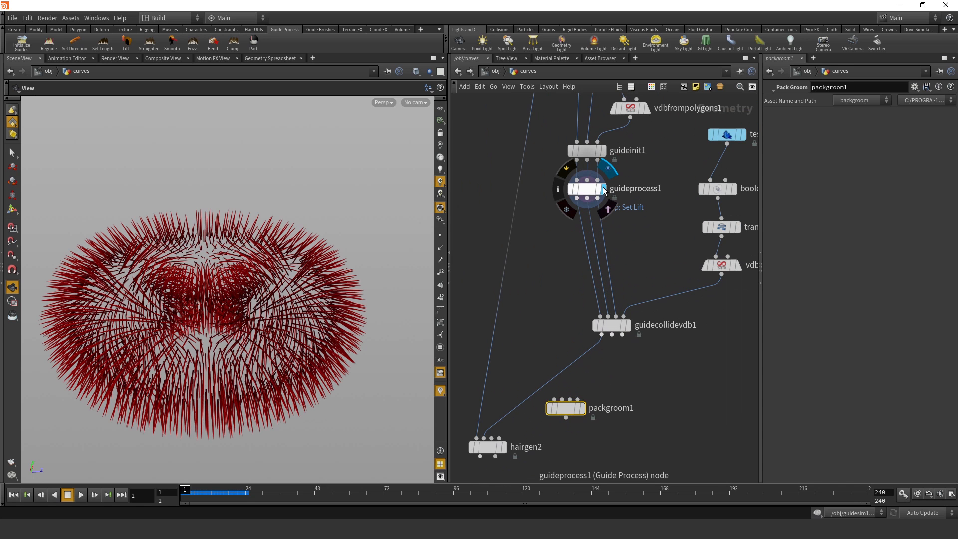
click(585, 189)
click(577, 199)
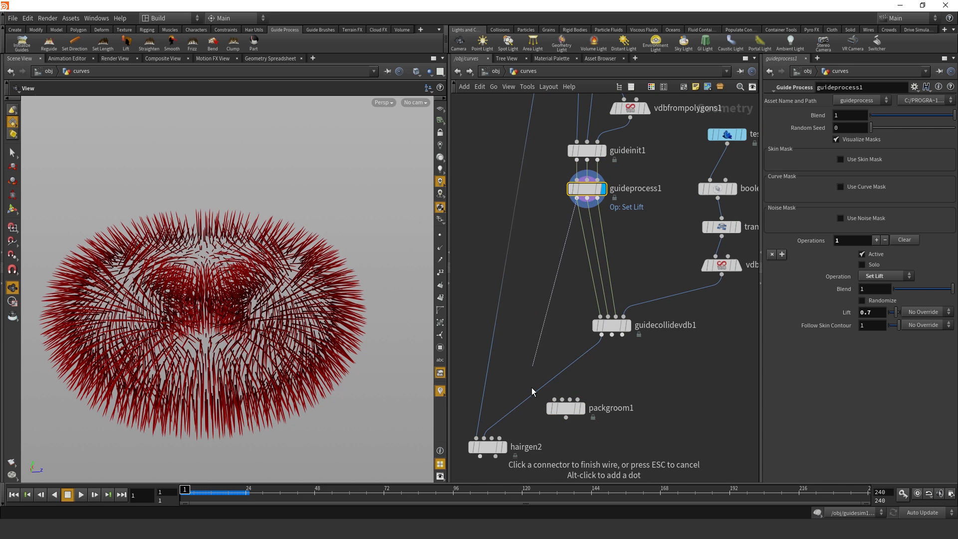
click(555, 399)
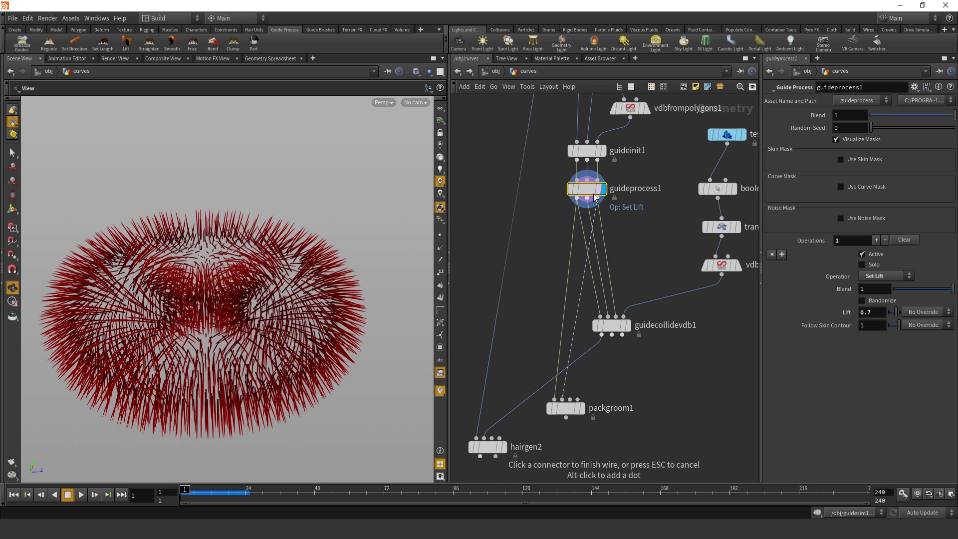
click(586, 198)
- Display guidecollidevdb1 and inspect the guides pushed around the collision object
middle_drag(634, 370, 651, 345)
click(617, 324)
click(591, 290)
click(584, 291)
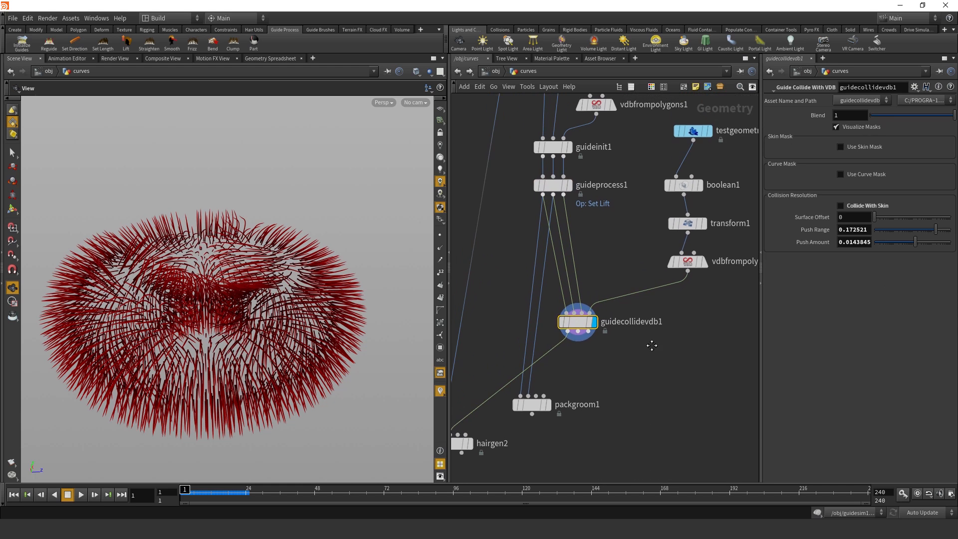
drag(331, 297, 312, 301)
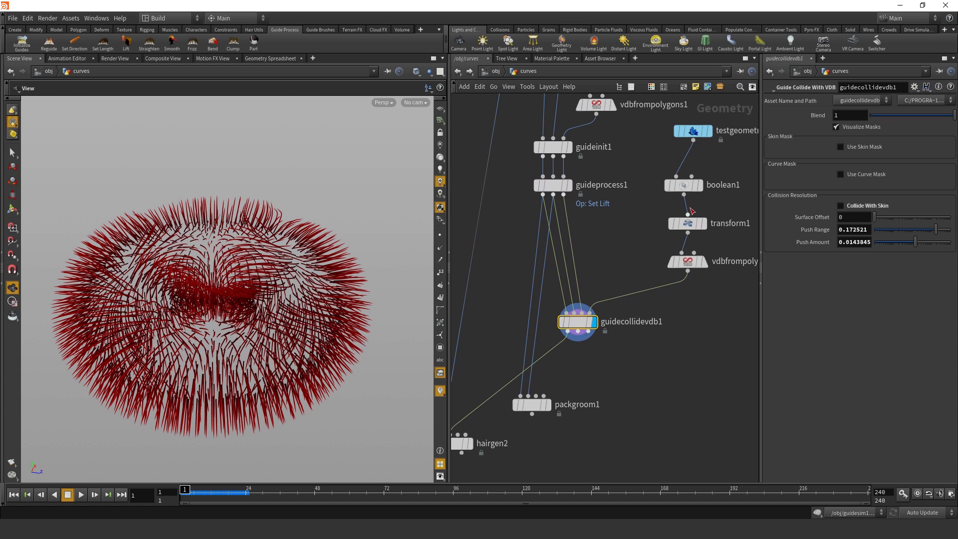
- Keyframe transform1's Translate at frame 1, and at frame 24 move the templated toy to a Translate Z of 0.658016
click(687, 223)
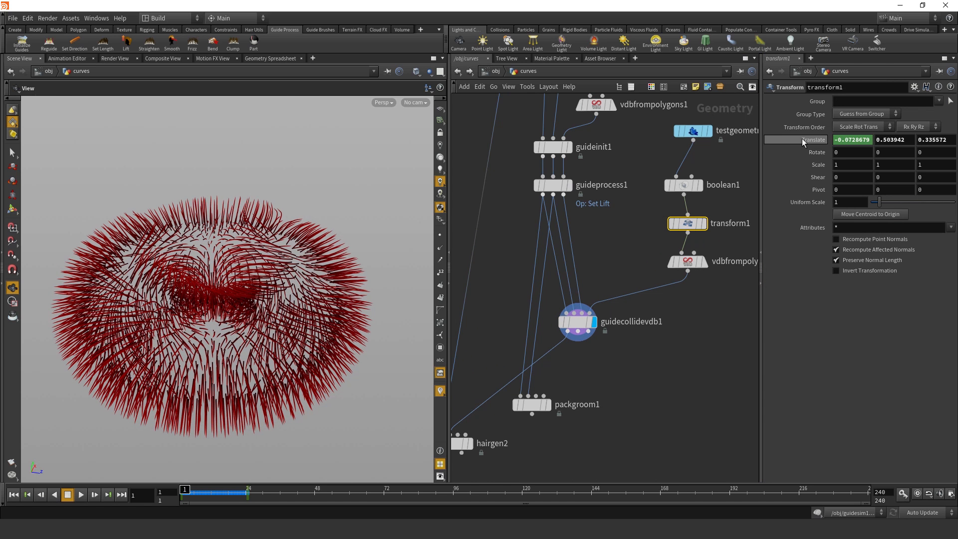
alt+click(814, 140)
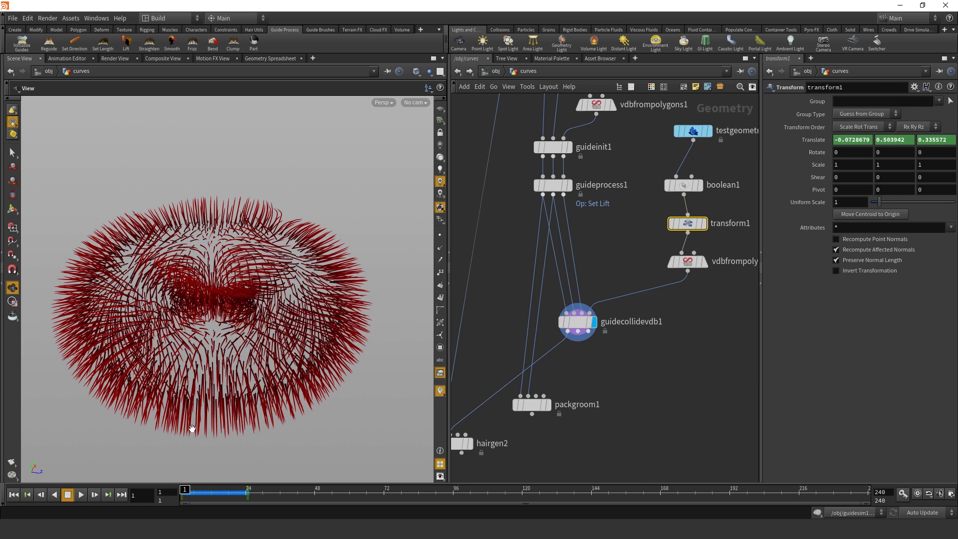
click(249, 493)
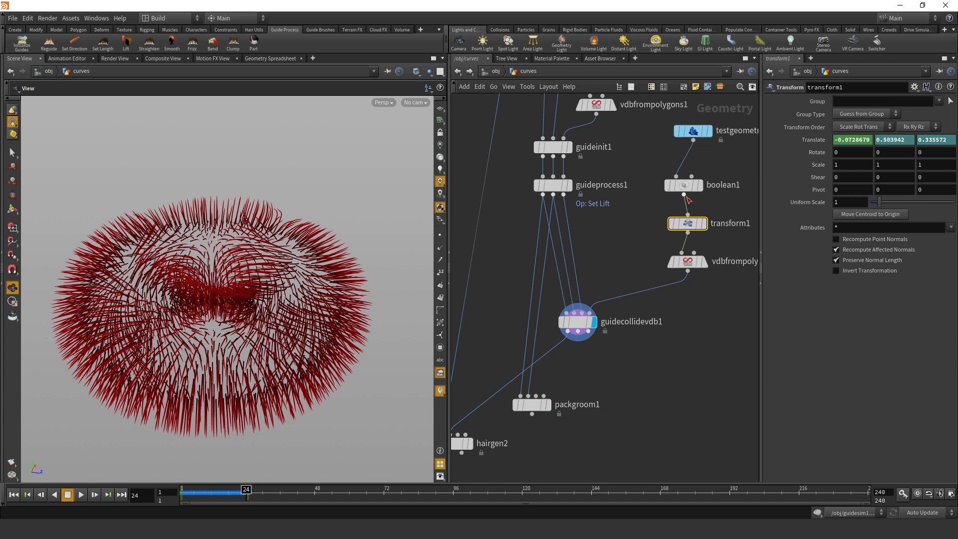
click(702, 224)
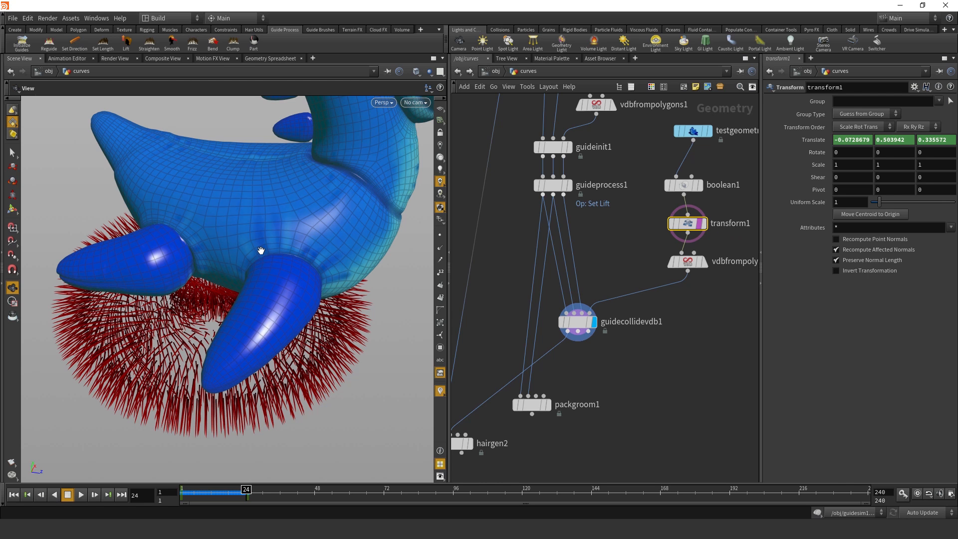
key(Return)
drag(290, 240, 372, 302)
key(Escape)
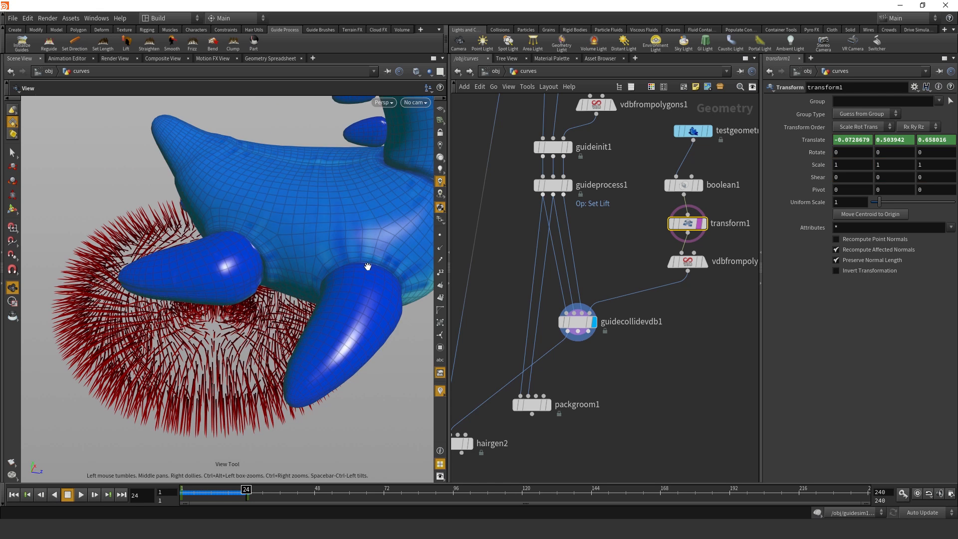
drag(368, 266, 299, 253)
- Display packgroom1 and wire guidecollidevdb1's first two outputs into its third and fourth inputs
middle_drag(534, 330, 589, 286)
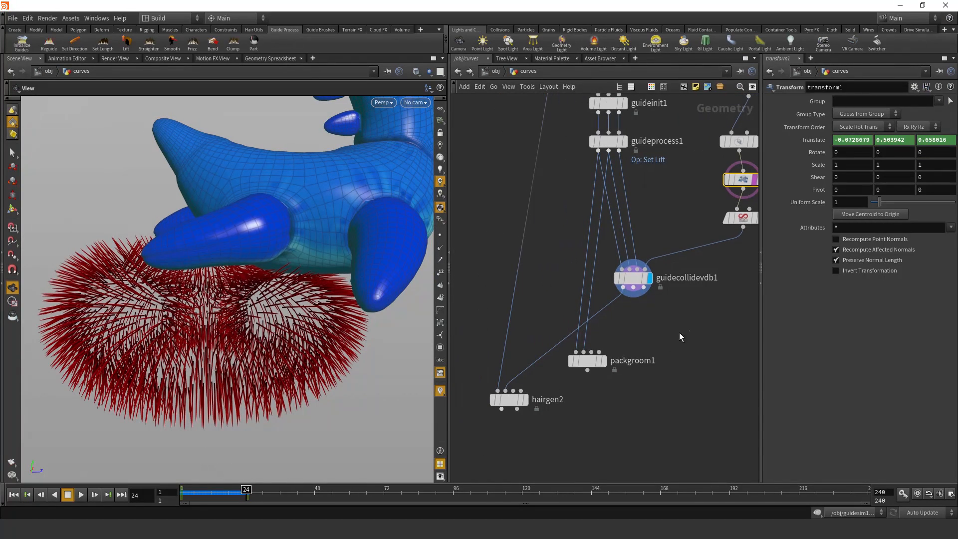
click(603, 360)
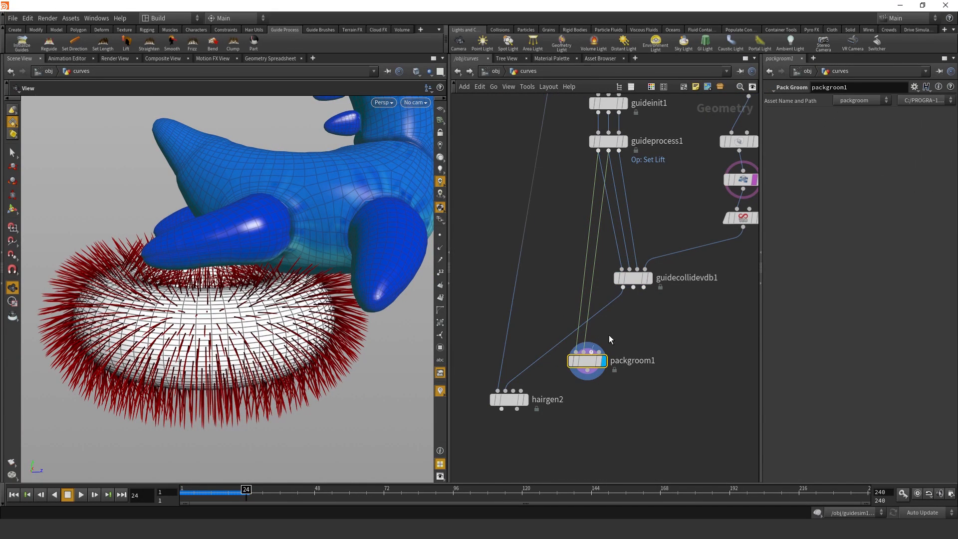
click(599, 352)
click(634, 290)
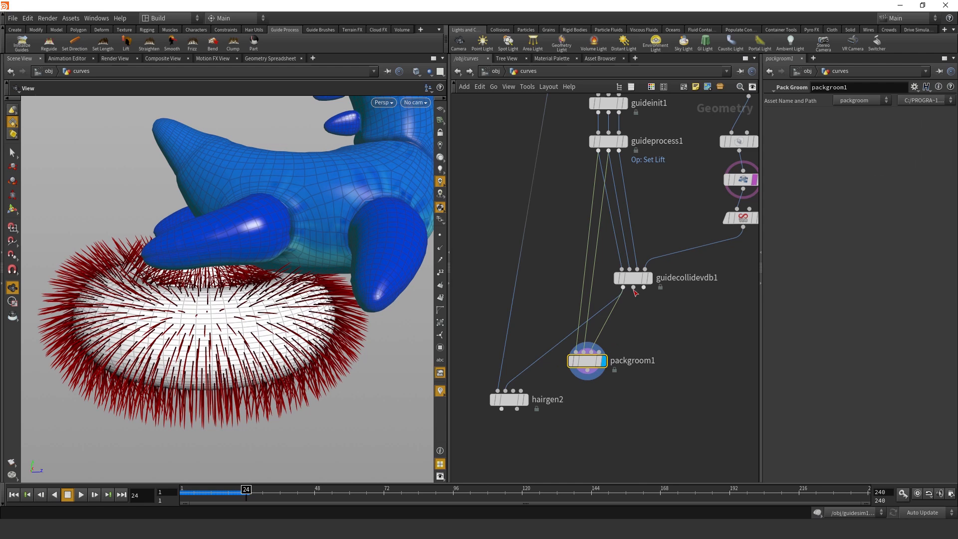
click(597, 352)
- Move hairgen2 farther down, away from packgroom1, and leave it selected
middle_drag(583, 407, 600, 385)
drag(533, 387, 530, 460)
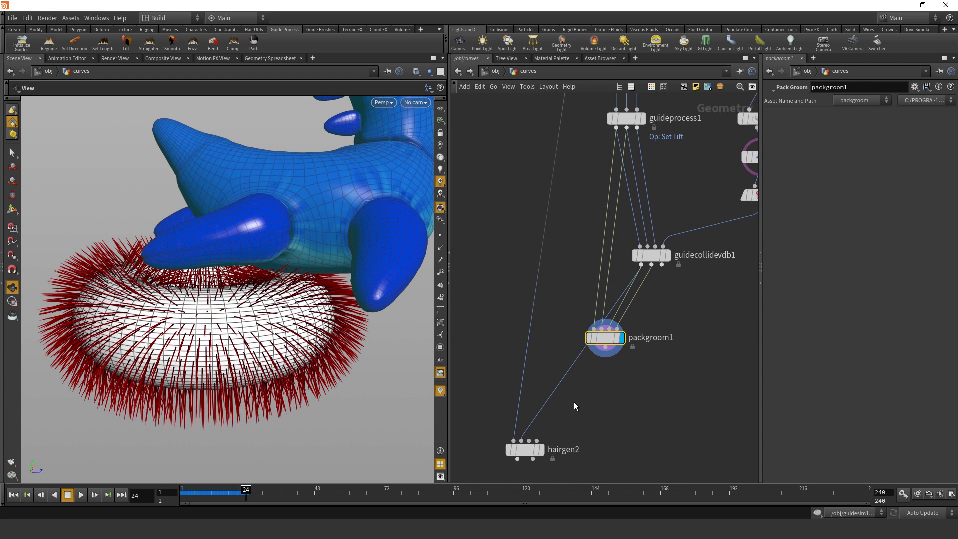
middle_drag(530, 460, 519, 376)
drag(518, 380, 497, 400)
click(504, 387)
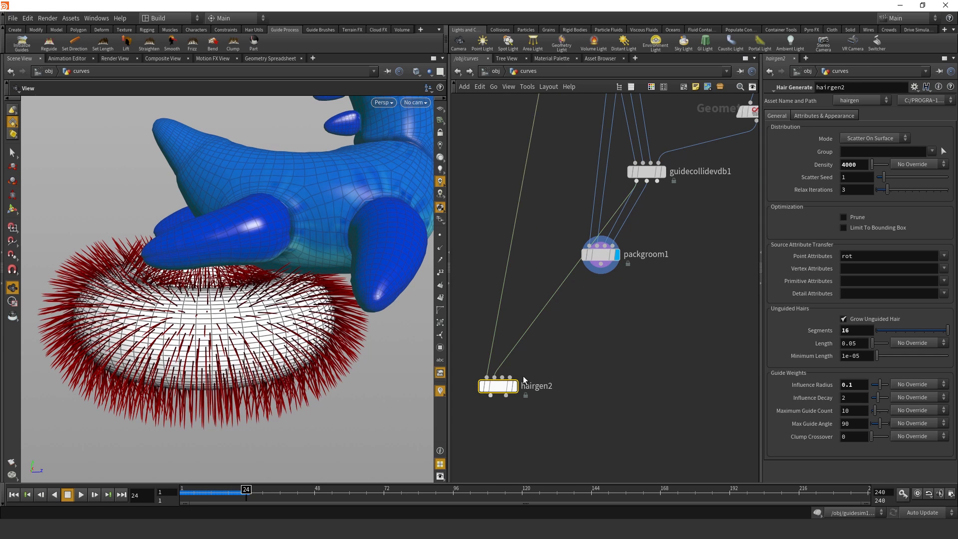
- Add an Unpack Groom node wired to packgroom1's output, move it lower for spacing, and display it
click(603, 265)
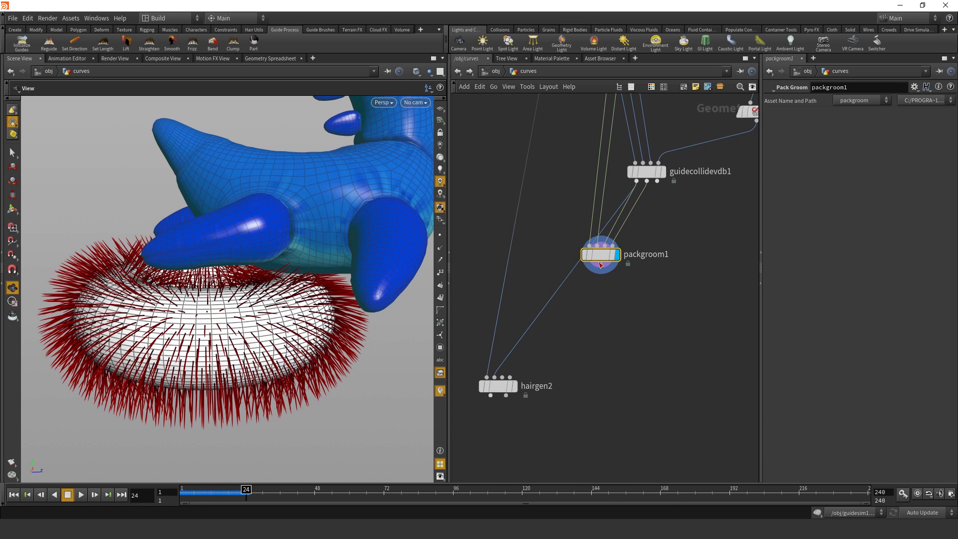
key(Tab)
text(unp)
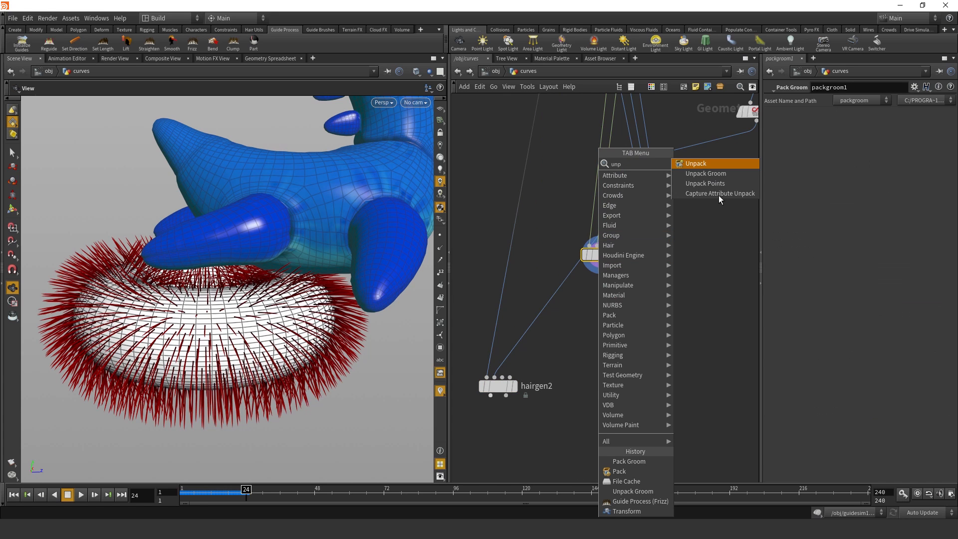
click(705, 173)
click(606, 308)
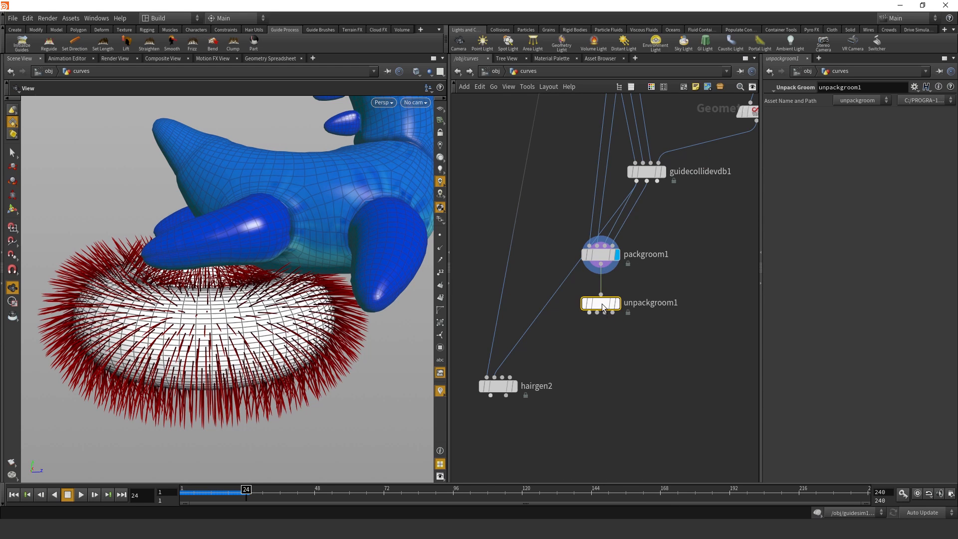
drag(607, 310, 606, 362)
click(617, 334)
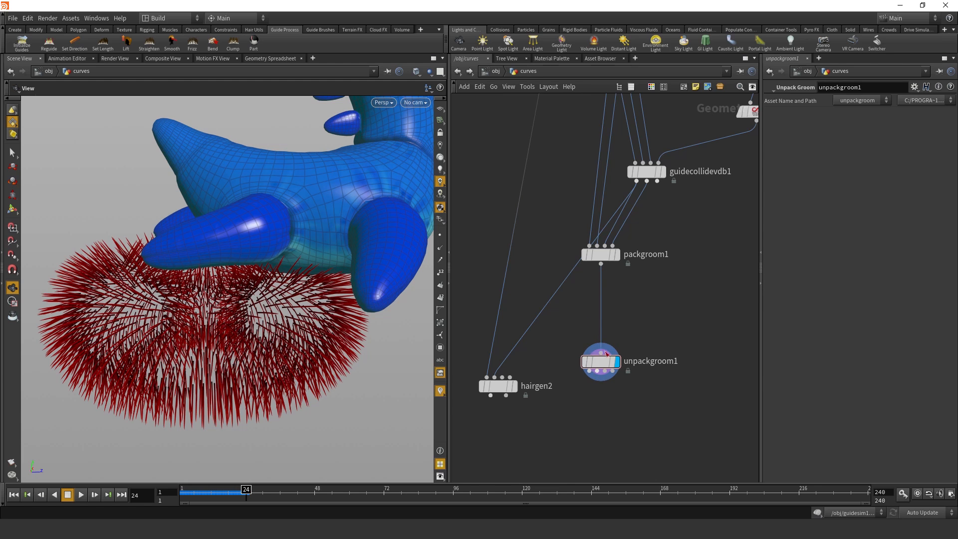
- Display packgroom1 and examine its node info and the packed primitives' attributes in the Geometry Spreadsheet
click(617, 255)
click(602, 254)
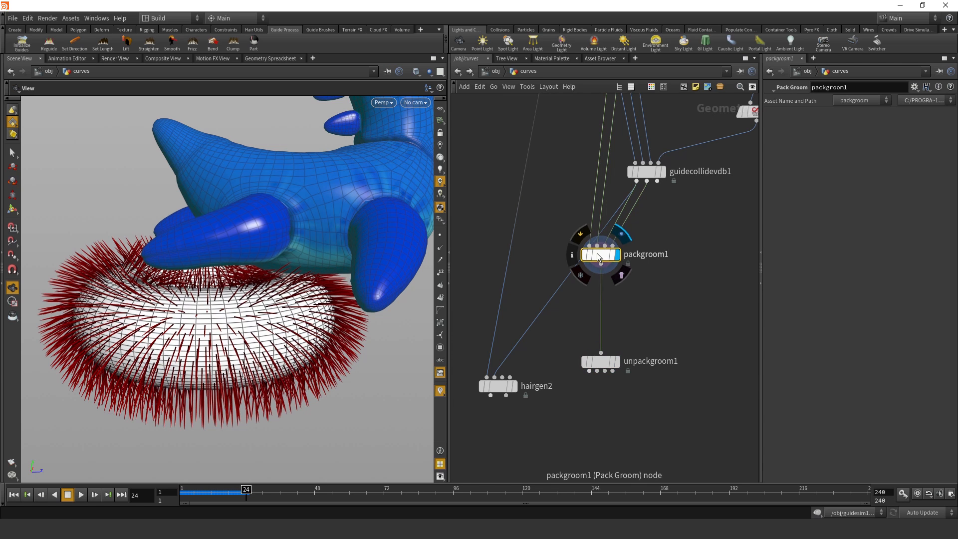
middle_click(619, 252)
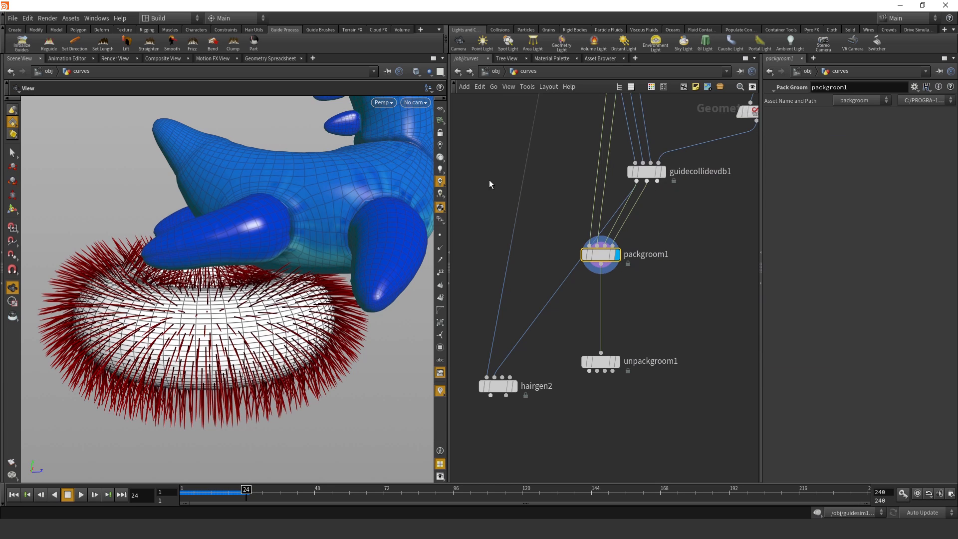
click(265, 59)
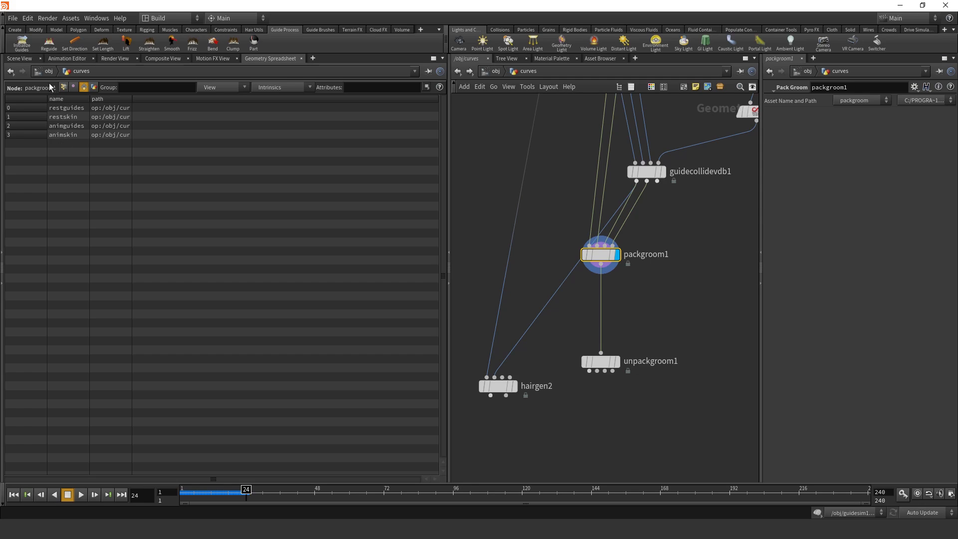
- Return to the 3D scene and inspect the packed groom in wireframe, ending in shaded display
click(19, 58)
key(w)
drag(269, 214, 290, 228)
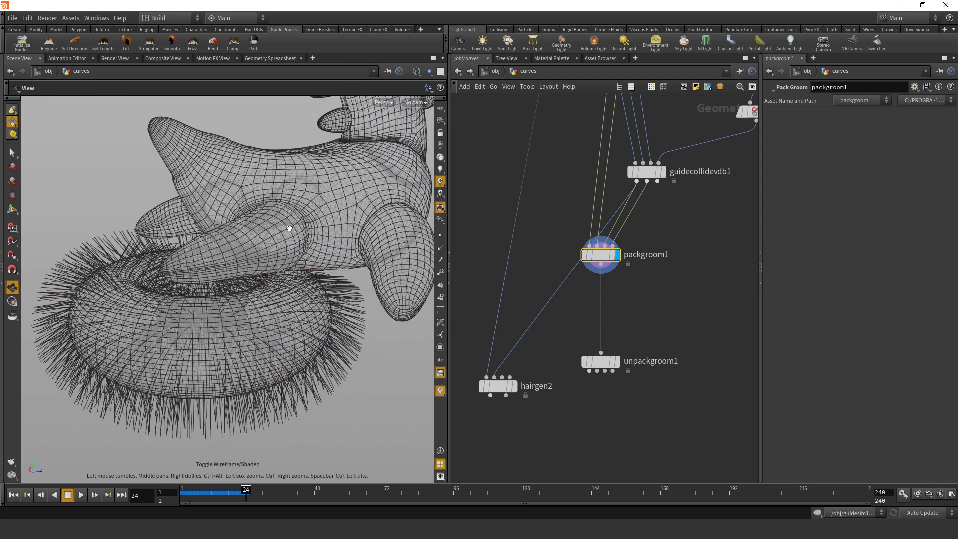
key(w)
middle_drag(620, 293, 619, 257)
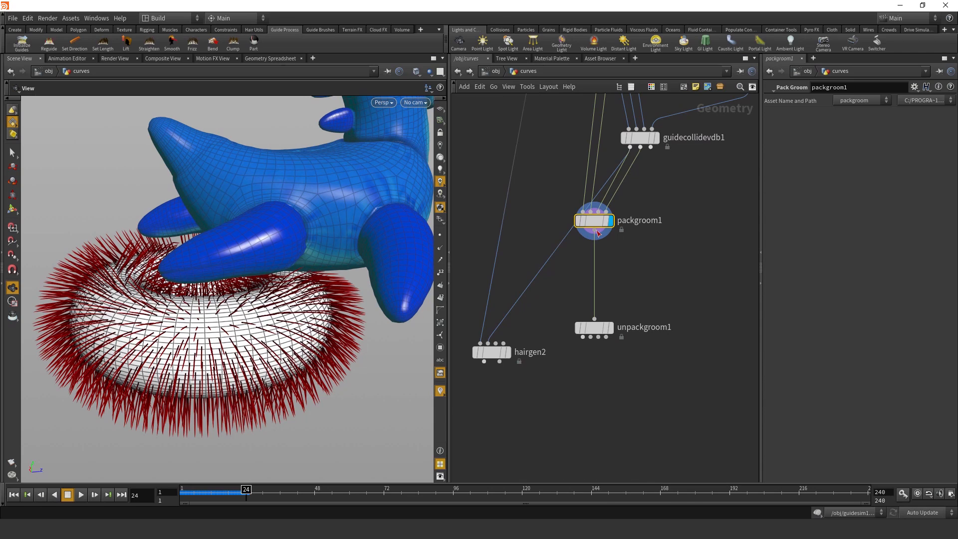
key(Tab)
text(prim)
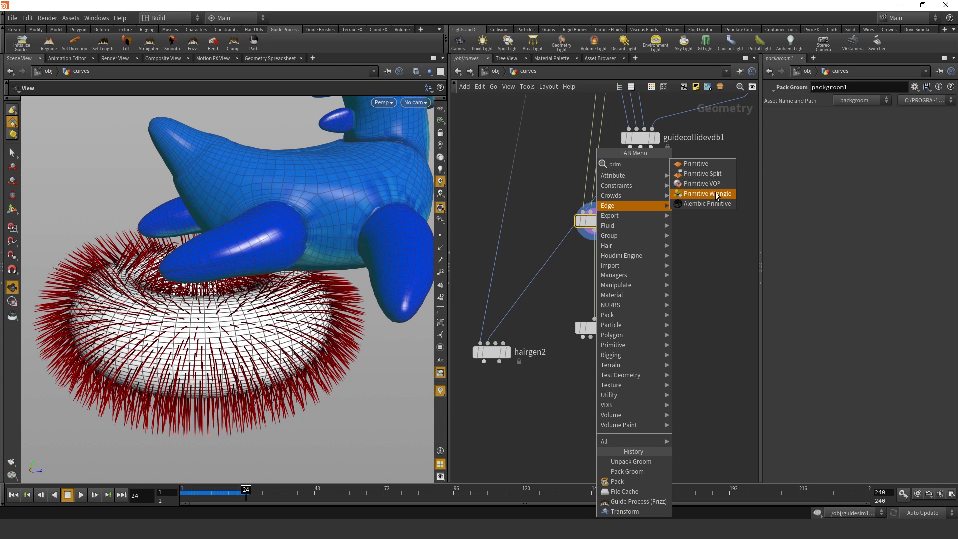
key(Escape)
- Branch a Packed Edit node off packgroom1's output and make it the displayed node
key(Tab)
text(pac)
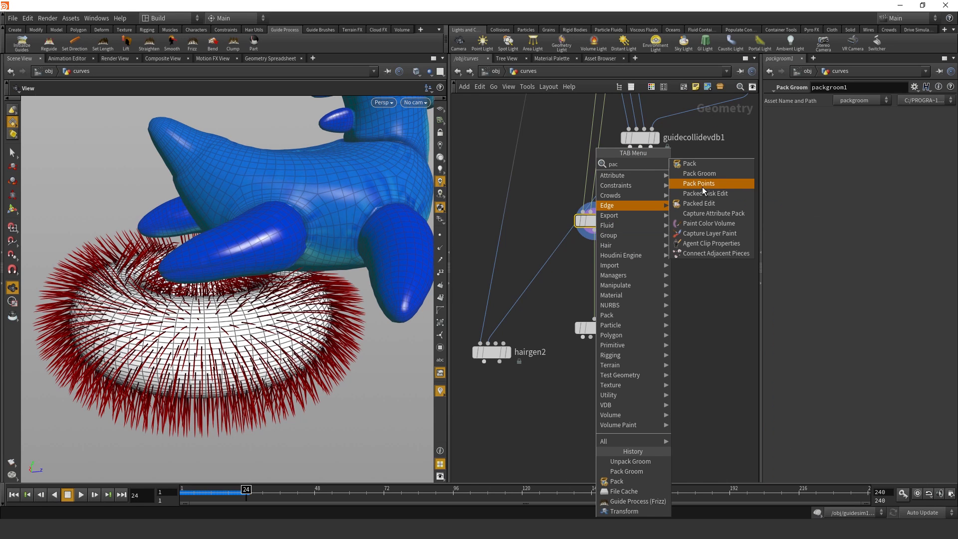
click(701, 203)
click(660, 272)
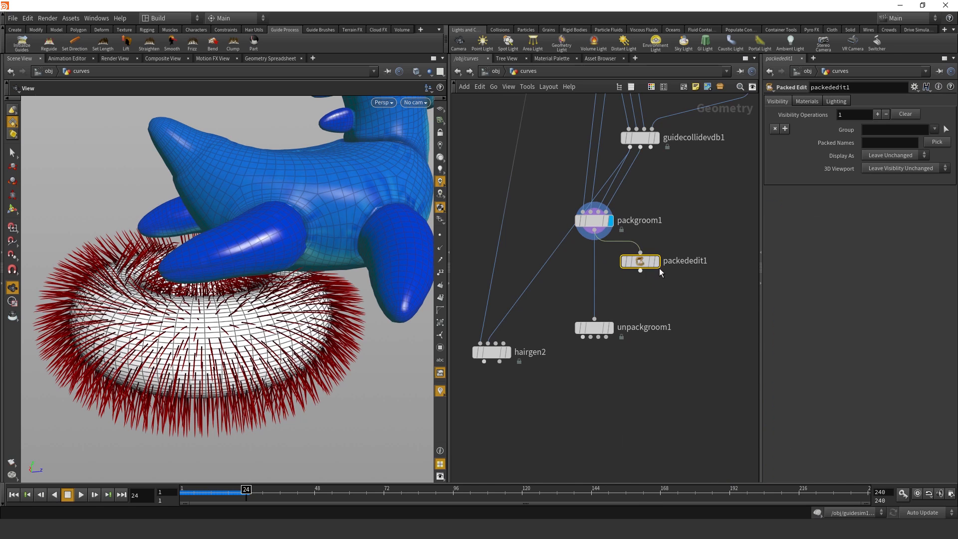
click(655, 261)
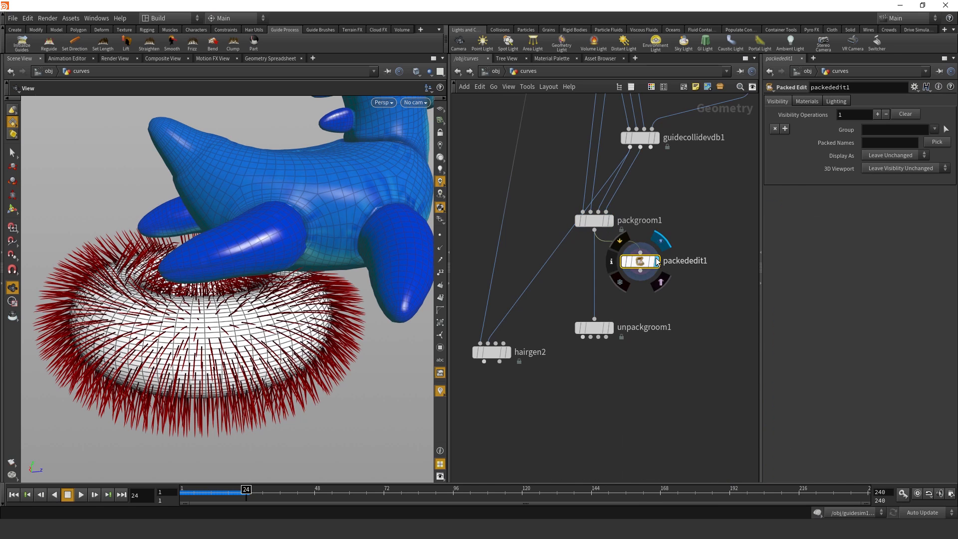
- Set packededit1's Display As to Bounding Box and inspect the groom's boxes around the ring
click(893, 155)
click(892, 155)
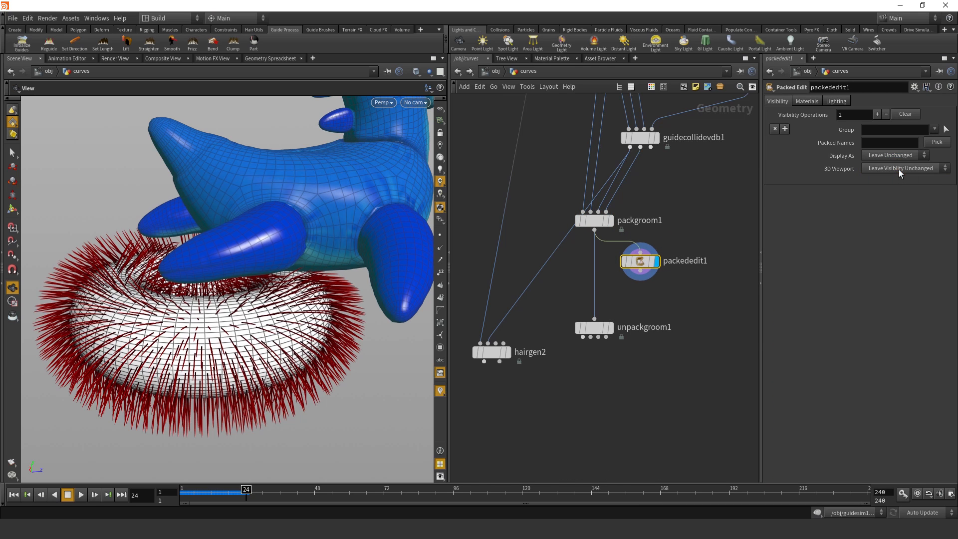
click(898, 155)
click(893, 190)
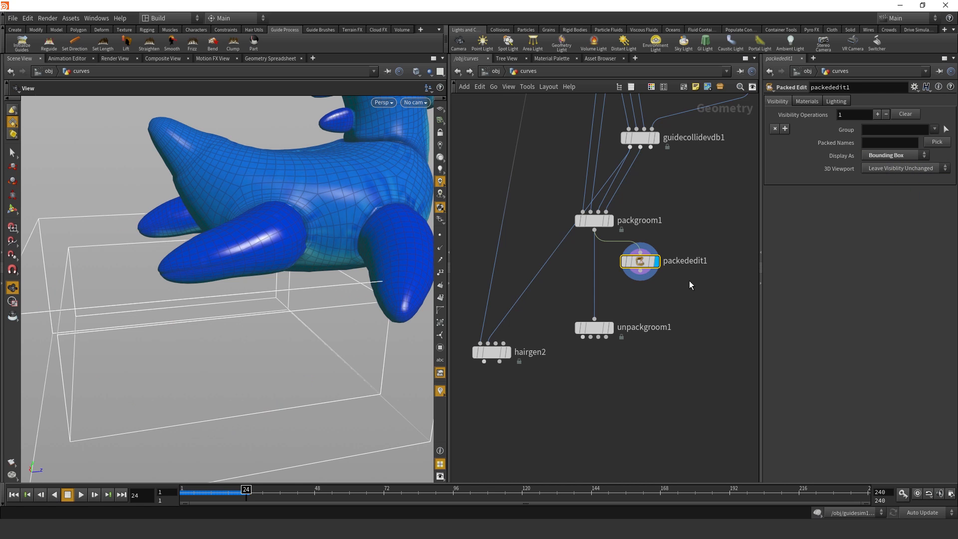
drag(225, 252, 272, 270)
right_drag(271, 269, 219, 304)
drag(218, 304, 169, 283)
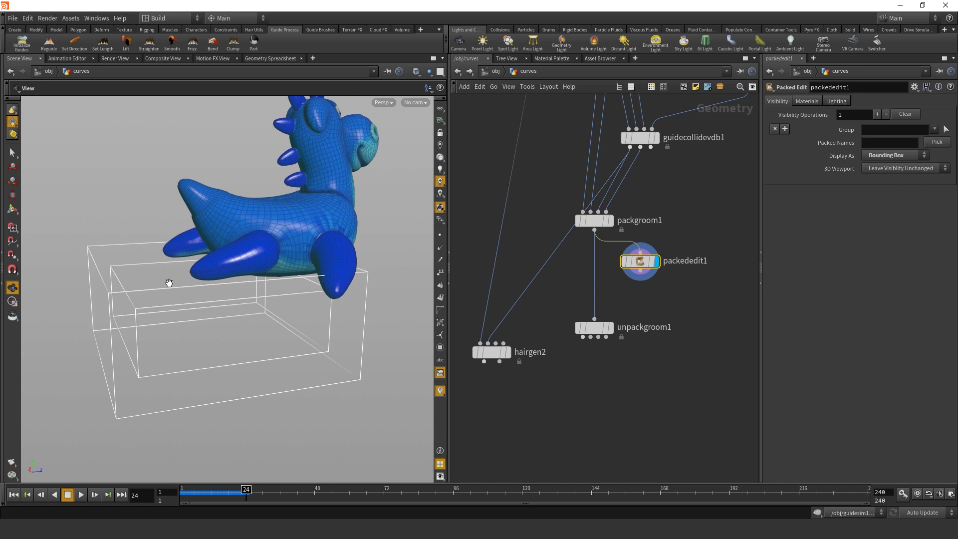
right_drag(169, 283, 211, 272)
mouse_move(211, 273)
mouse_down()
mouse_move(189, 272)
mouse_move(197, 275)
mouse_up()
- Delete the Packed Edit node branching off packgroom1
drag(664, 295, 630, 248)
key(Delete)
middle_drag(636, 272, 645, 283)
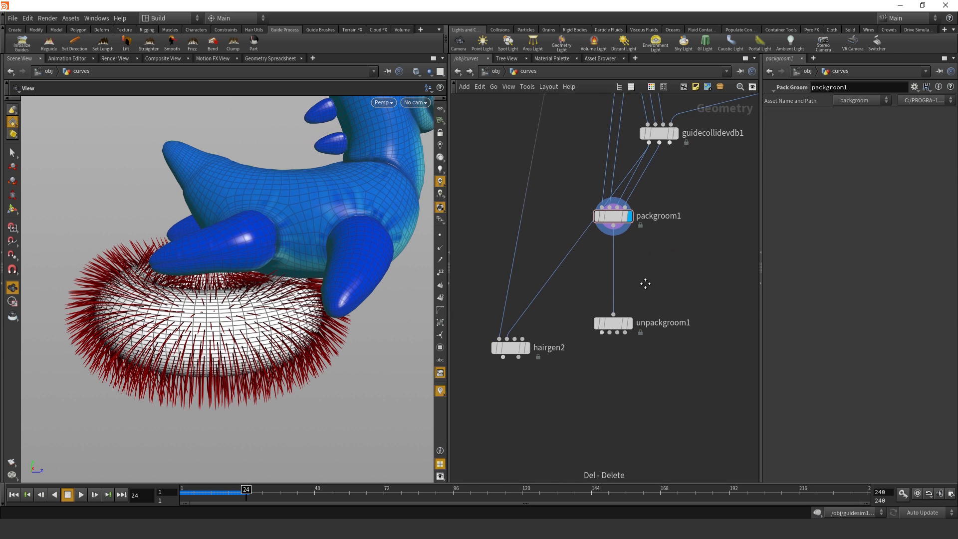
- Insert a File Cache node into the wire between packgroom1 and unpackgroom1
key(Tab)
text(f)
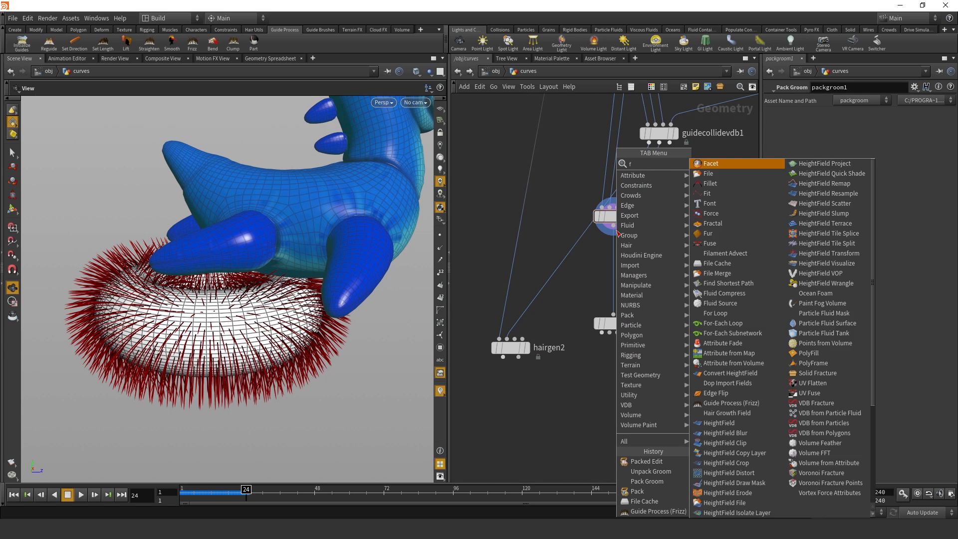
text(il)
click(727, 194)
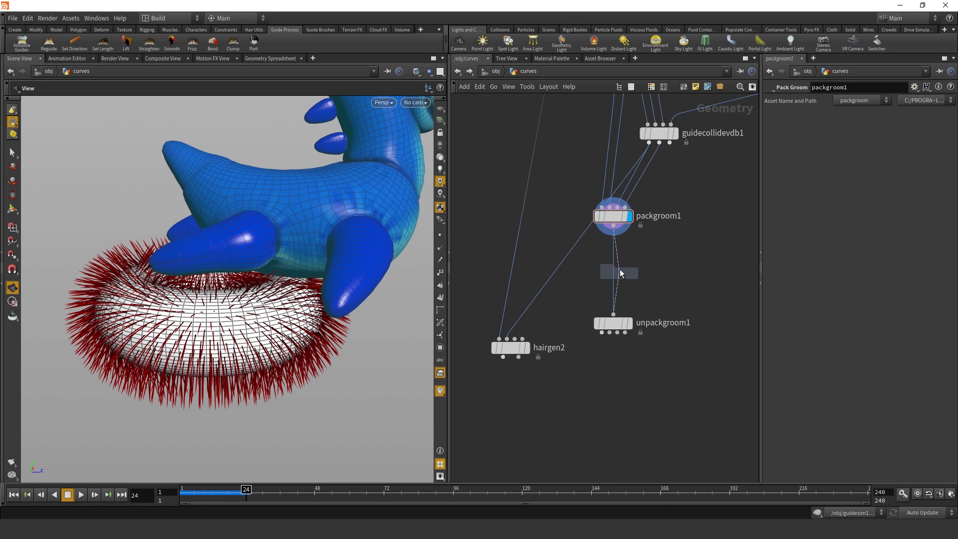
click(620, 268)
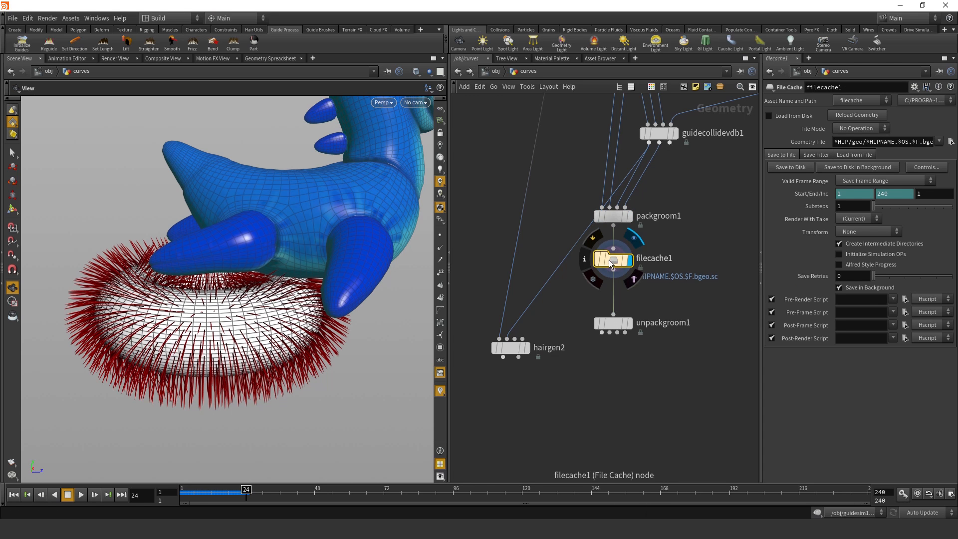
drag(609, 260, 608, 268)
- Go to frame 1 and set the end of filecache1's saved frame range to 24
scroll(651, 275, down, 2)
middle_drag(661, 235, 631, 293)
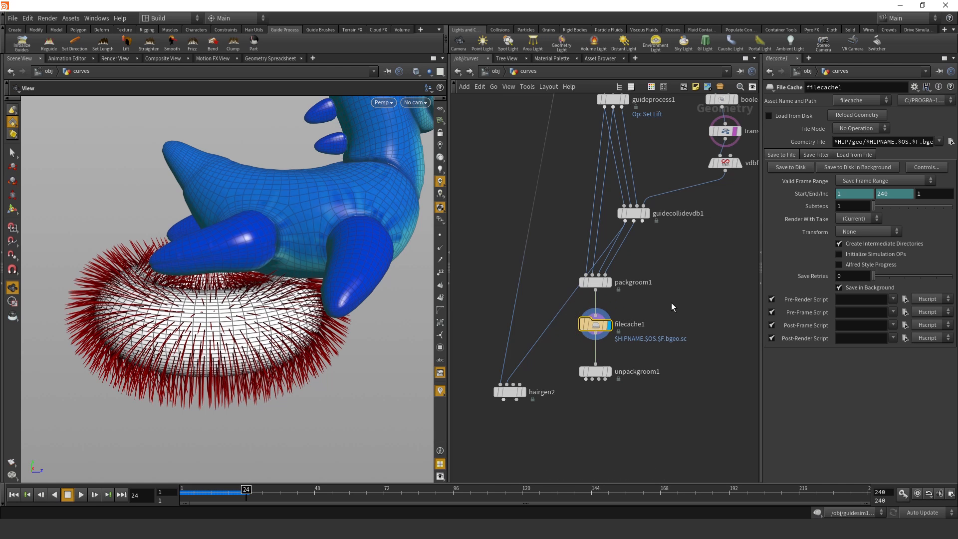
middle_drag(672, 303, 675, 339)
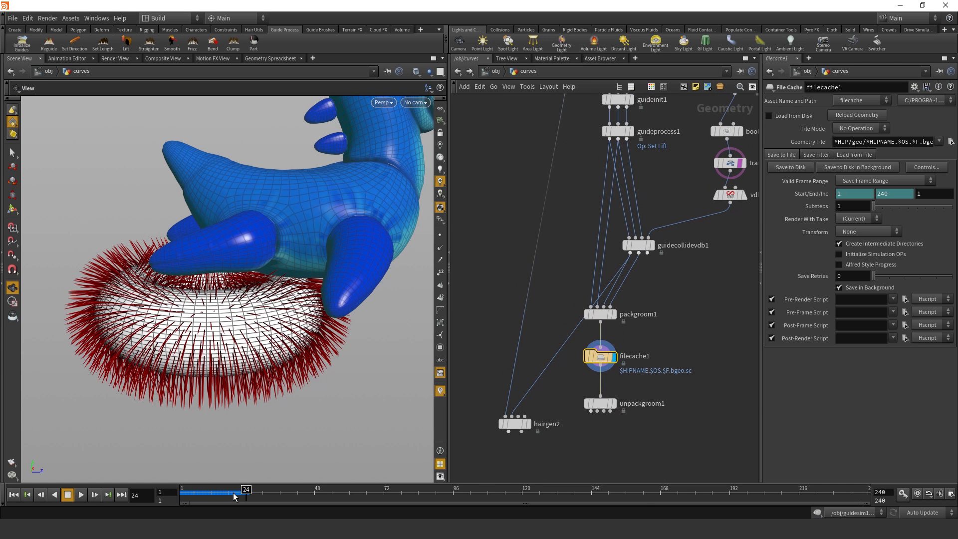
drag(235, 496, 160, 493)
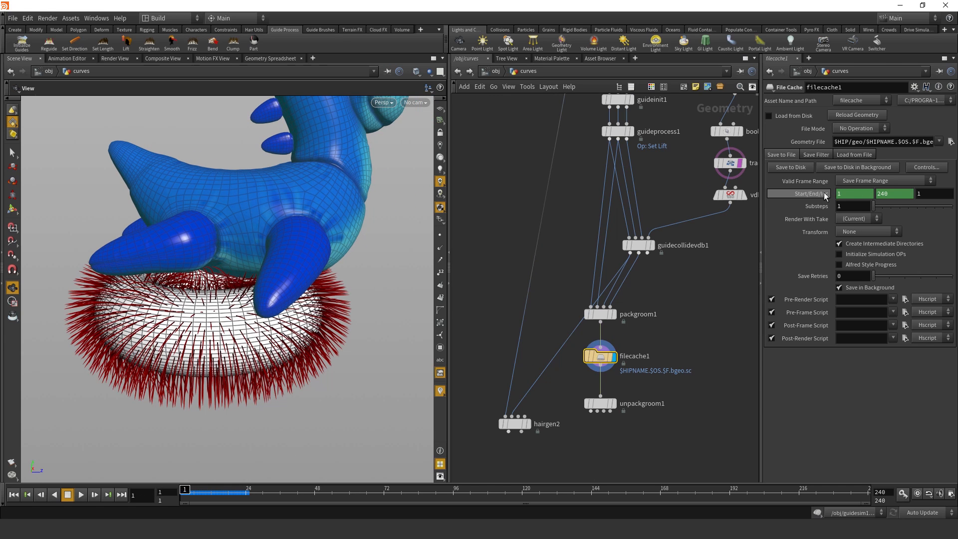
click(904, 193)
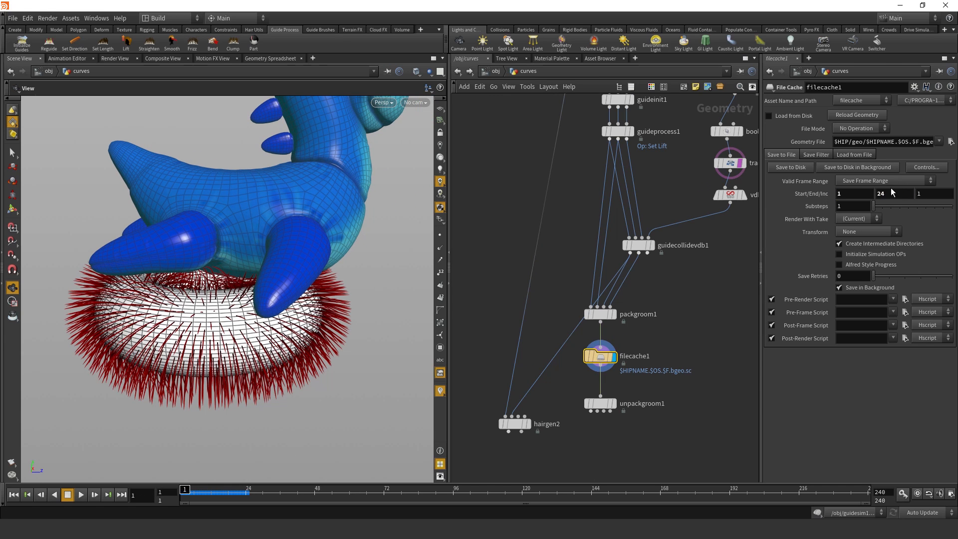
- Save the scene and write the packed groom cache to disk in the background
key(ctrl+s)
click(835, 167)
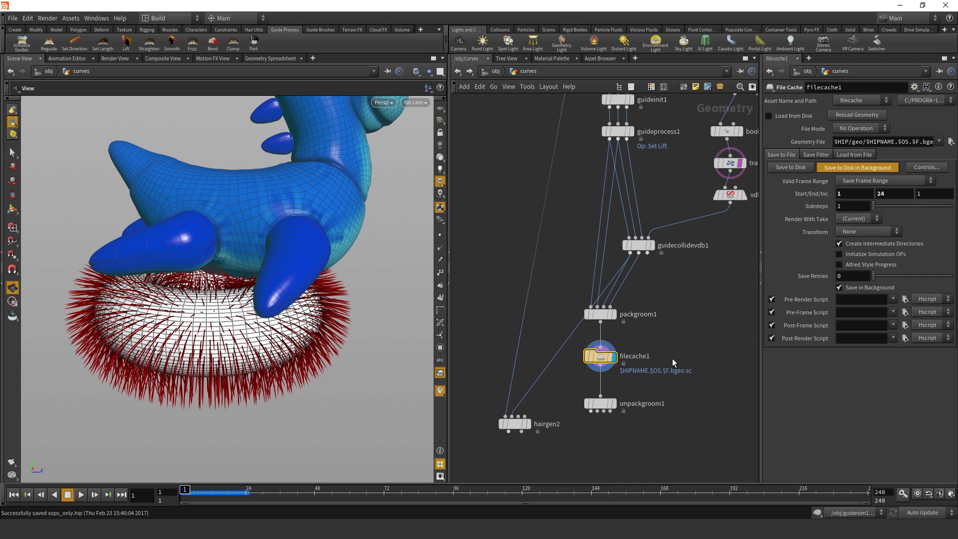
click(833, 185)
- Select unpackgroom1 and make it the displayed node
middle_drag(657, 358, 695, 322)
scroll(639, 390, up, 2)
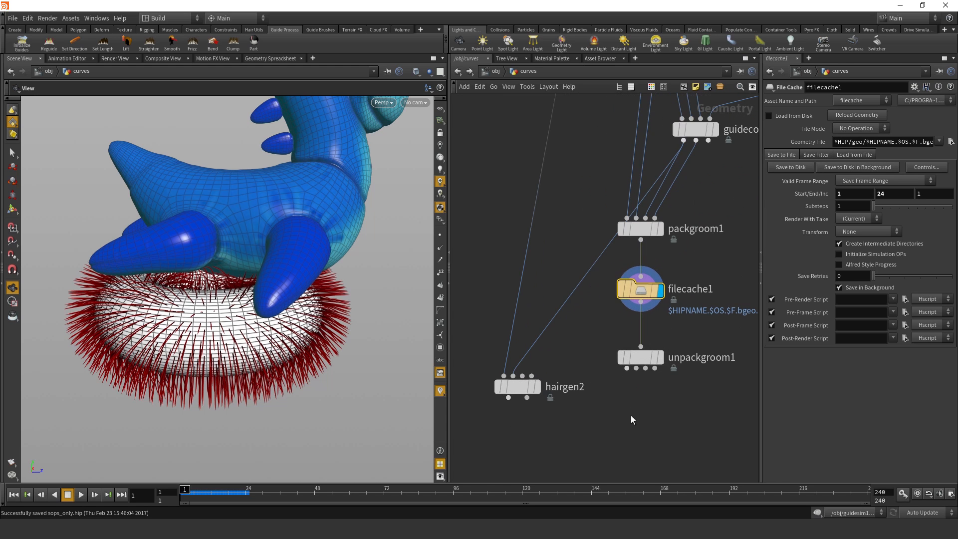
click(630, 415)
click(663, 357)
click(643, 357)
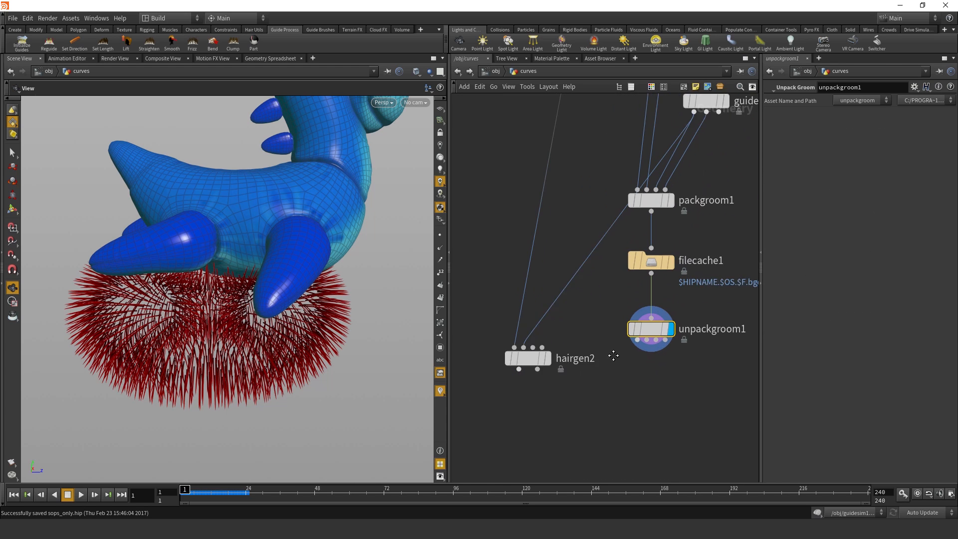
- Move hairgen2 below unpackgroom1, leaving room for the wiring between them
drag(530, 325, 558, 393)
click(629, 341)
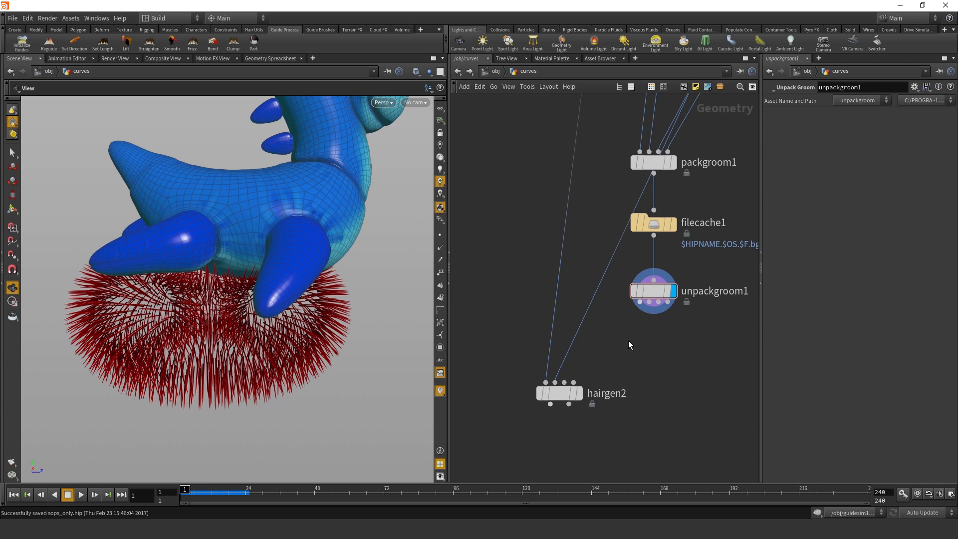
middle_drag(650, 324, 610, 336)
drag(529, 400, 569, 406)
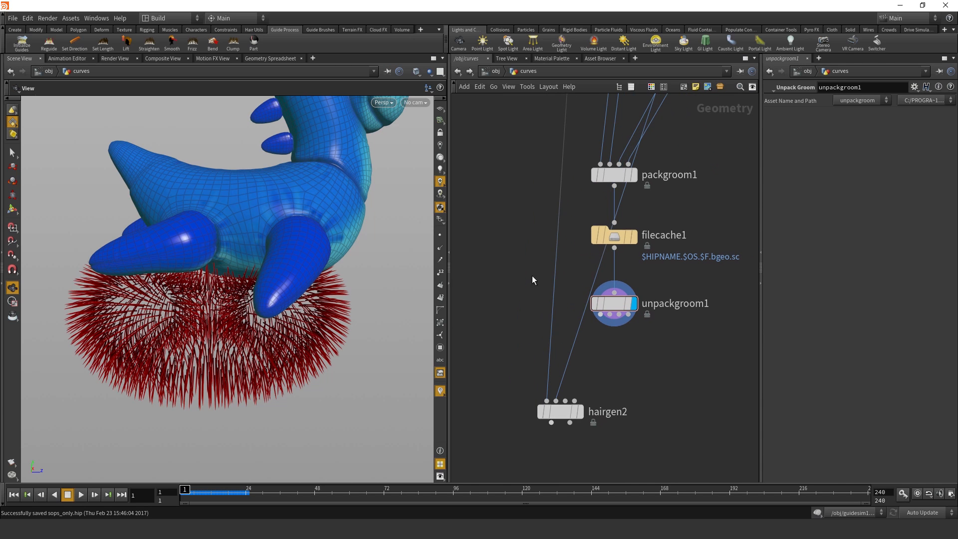
scroll(549, 336, down, 3)
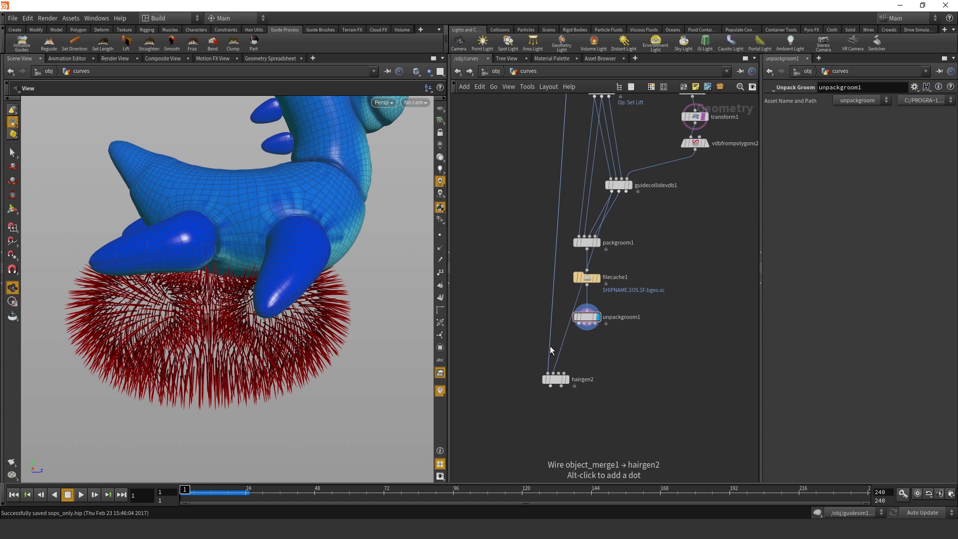
drag(558, 379, 560, 405)
scroll(574, 344, up, 3)
click(579, 309)
scroll(614, 345, up, 3)
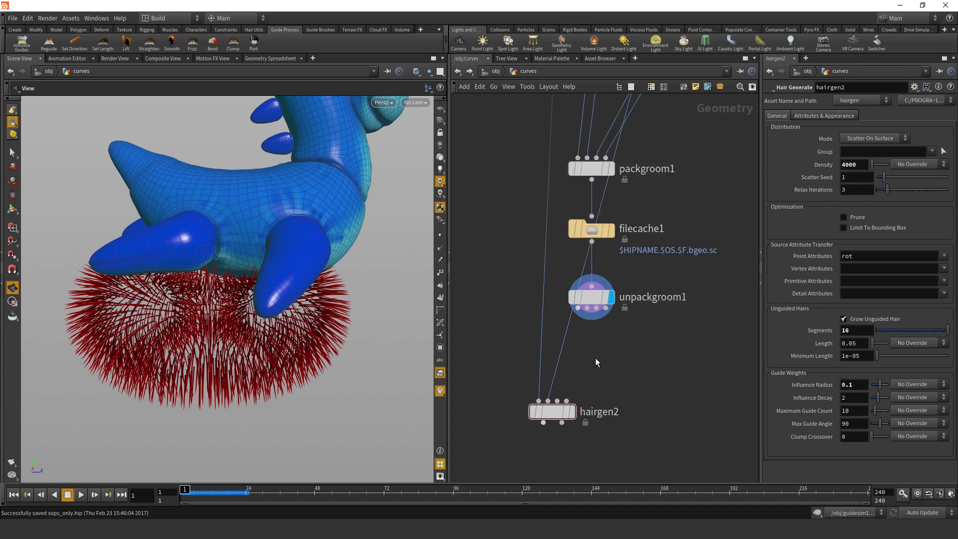
- Display hairgen2 and rewire its first input to unpackgroom1's second output and its second input to the Rest Guides output
scroll(562, 368, down, 5)
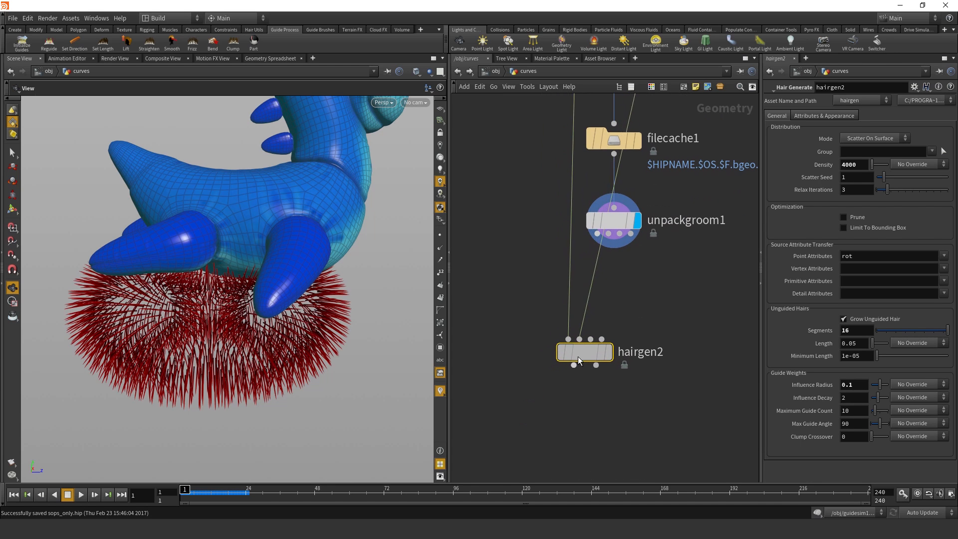
scroll(577, 450, up, 2)
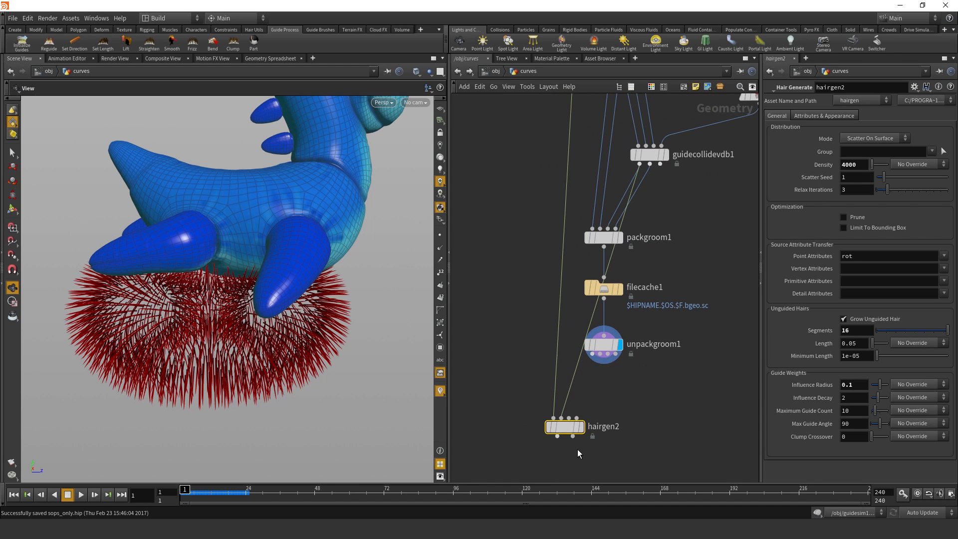
click(597, 380)
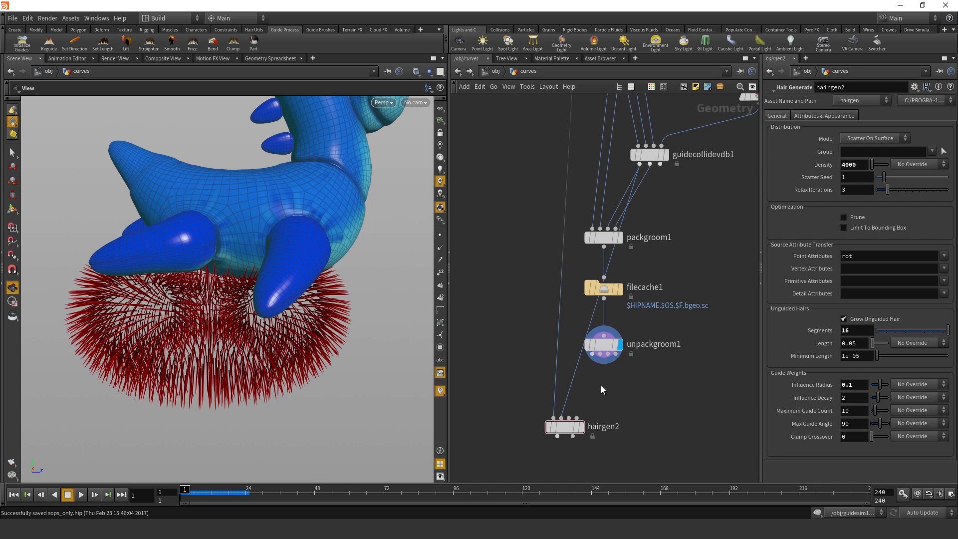
scroll(574, 409, up, 2)
click(539, 369)
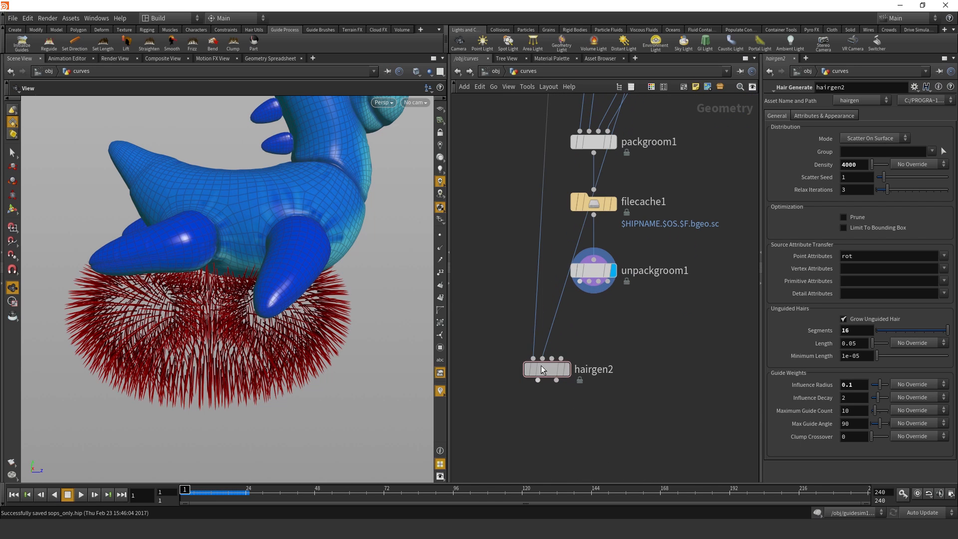
scroll(533, 370, up, 1)
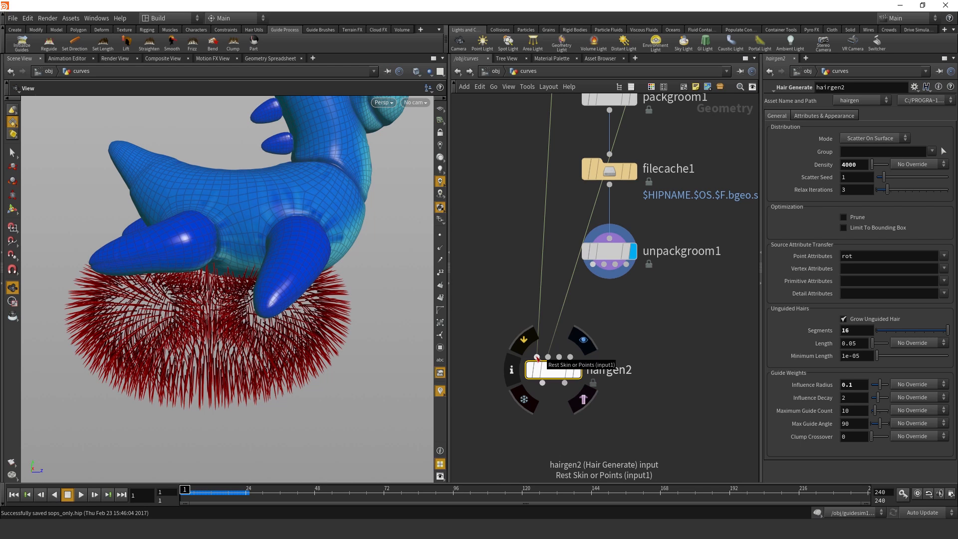
click(577, 370)
click(537, 357)
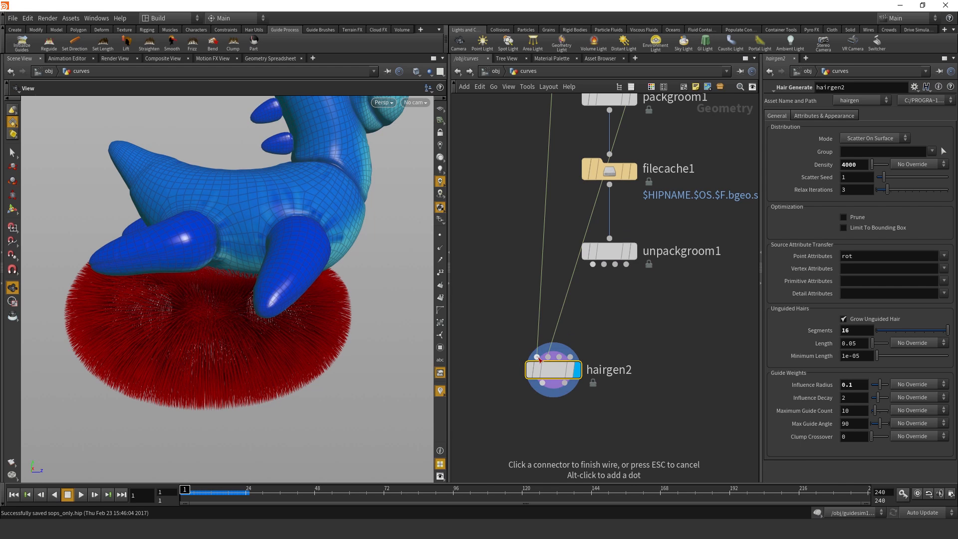
click(602, 271)
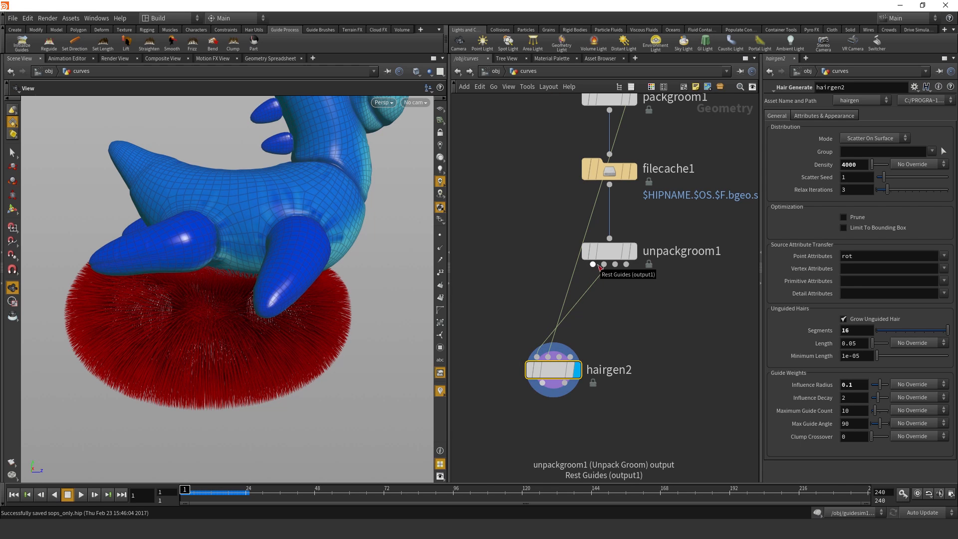
click(593, 264)
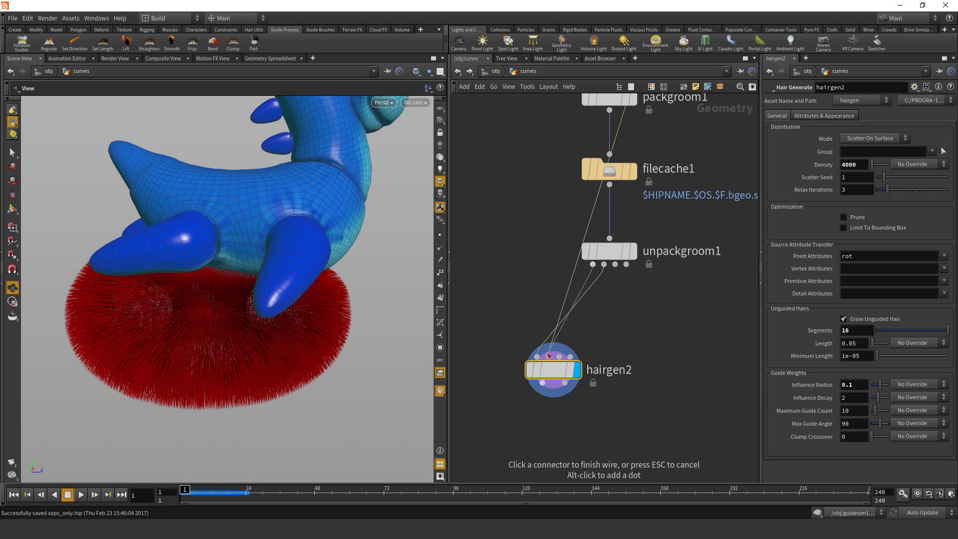
click(548, 356)
- Wire hairgen2's third and fourth inputs to unpackgroom1's fourth and third outputs, and align hairgen2 directly beneath it
click(560, 356)
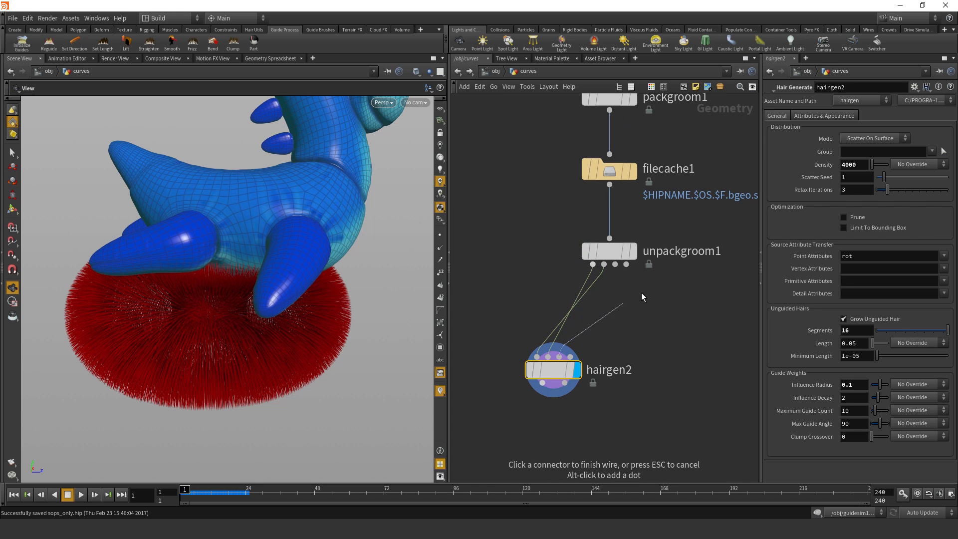
click(627, 264)
drag(551, 369, 606, 312)
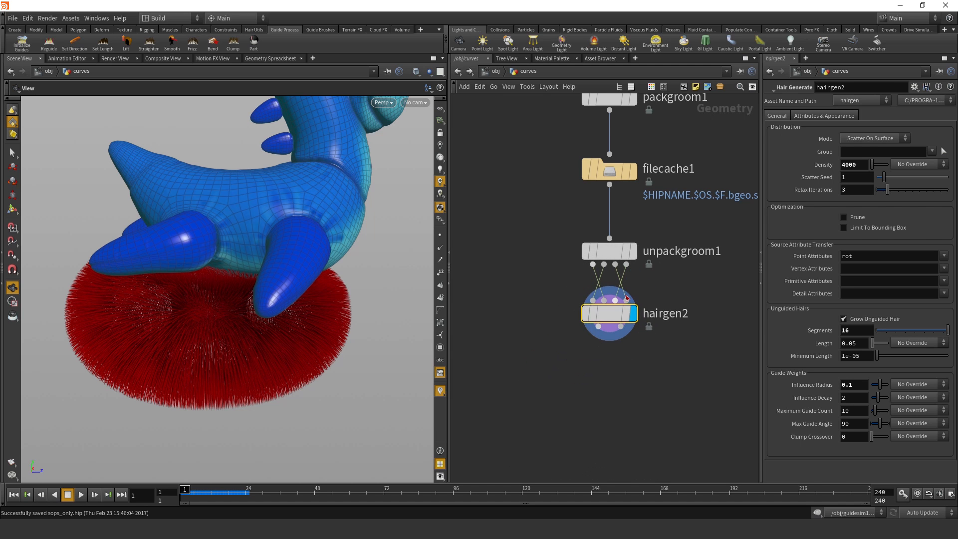
click(626, 316)
click(627, 316)
- Inspect the generated hair on the ring up close while scrubbing the animation to frame 20
drag(299, 254, 333, 226)
middle_drag(333, 225, 276, 250)
drag(277, 251, 383, 267)
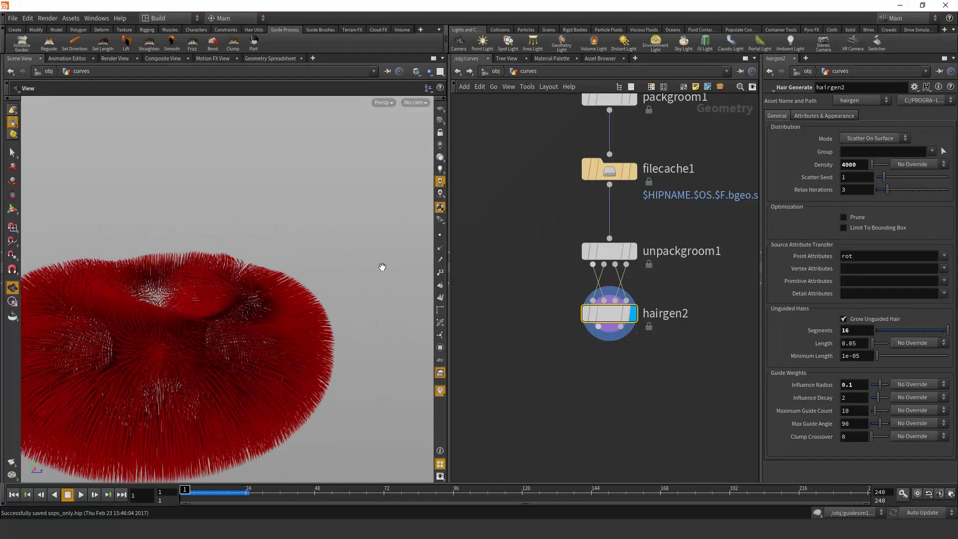
scroll(615, 237, down, 6)
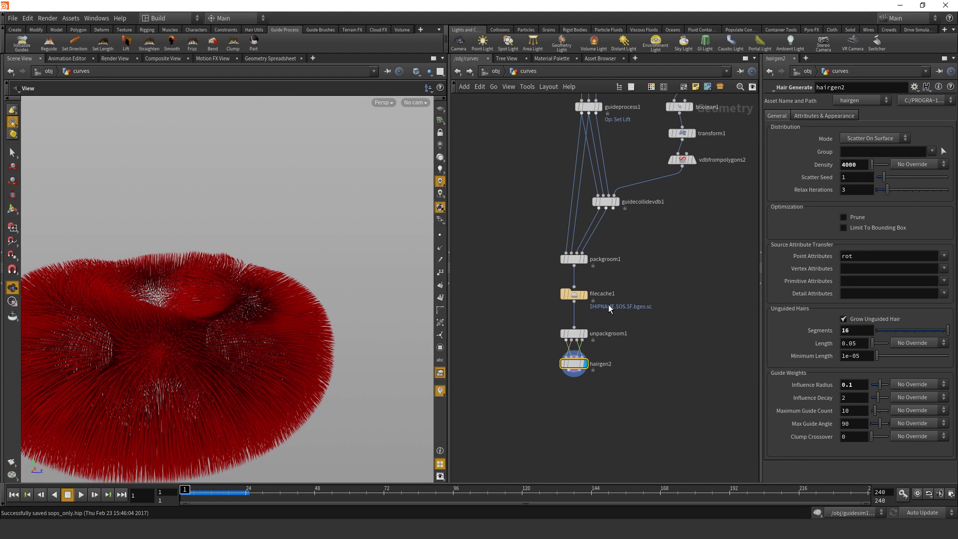
scroll(563, 312, up, 5)
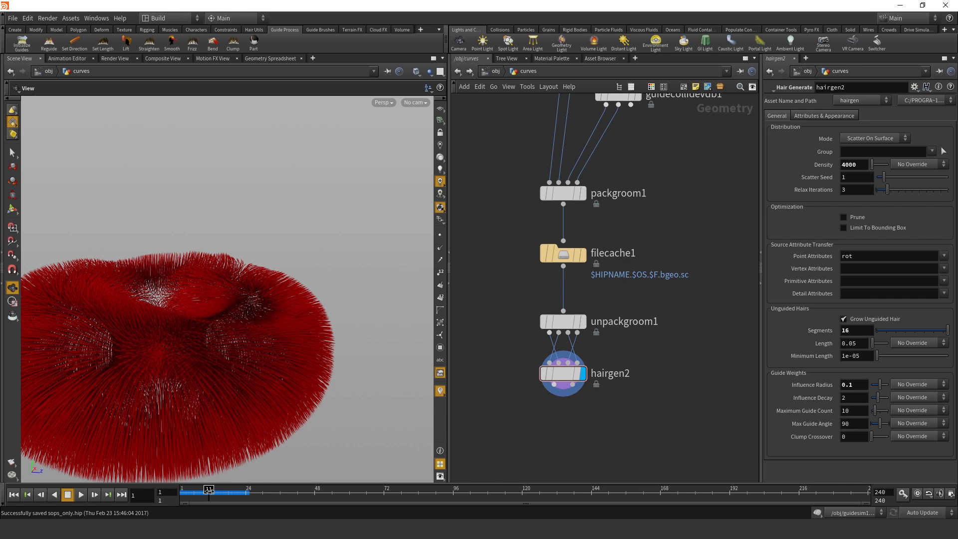
drag(209, 492, 234, 491)
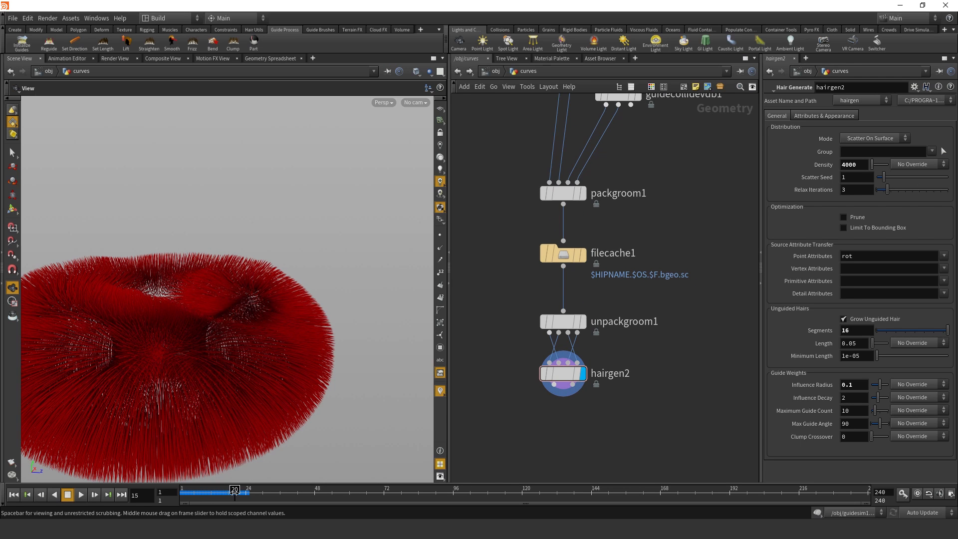
scroll(640, 297, down, 4)
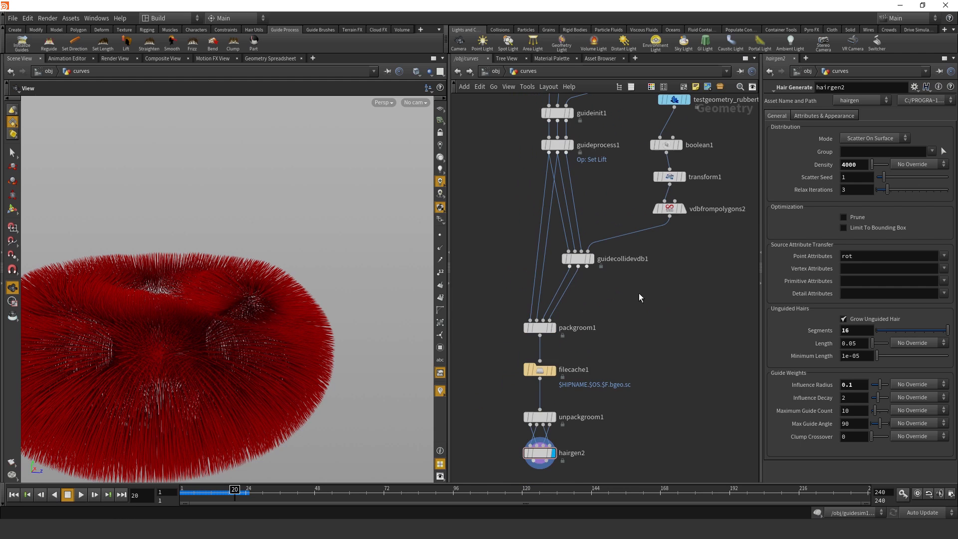
- Turn on the template display of transform1 to show the toy collider, and scrub to frame 16
click(684, 190)
middle_drag(641, 298, 680, 163)
scroll(569, 269, up, 3)
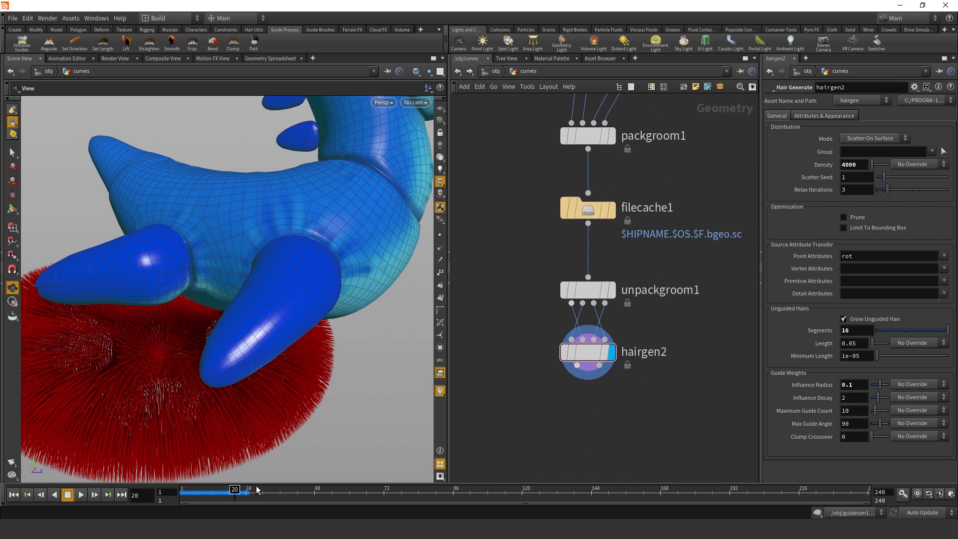
mouse_move(209, 495)
mouse_down()
mouse_move(194, 491)
mouse_move(223, 494)
mouse_up()
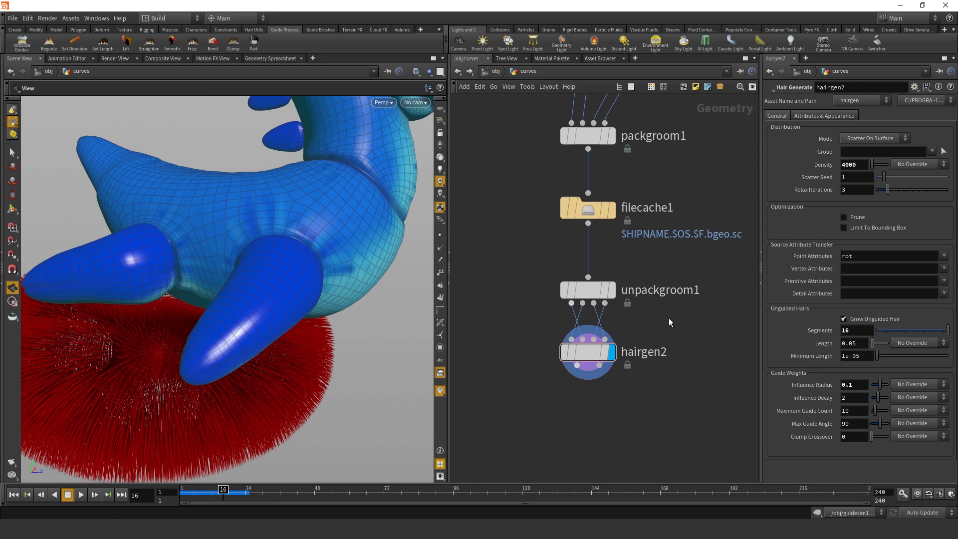
- Leave the curves network for the object level and open the guidesim1 object's internal network
scroll(658, 360, down, 2)
middle_drag(652, 388, 650, 330)
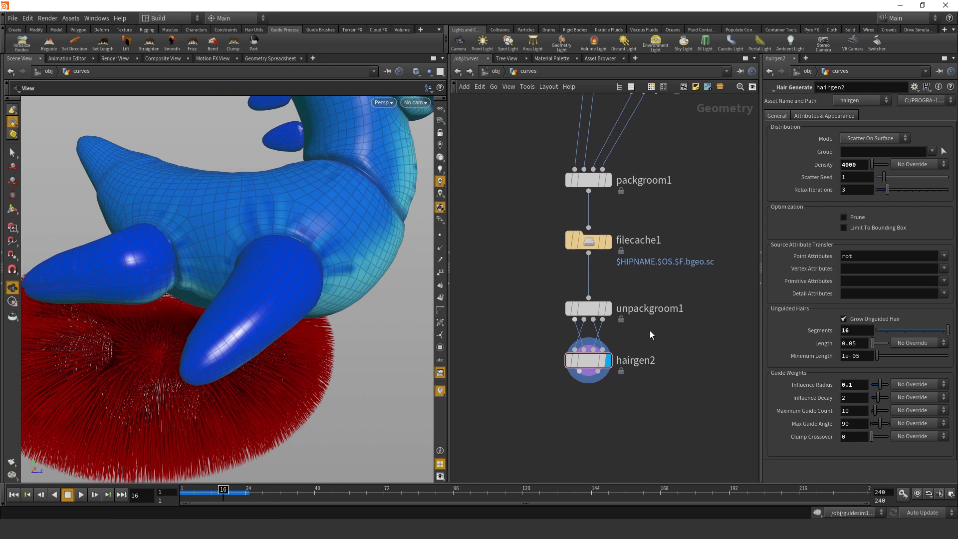
click(489, 73)
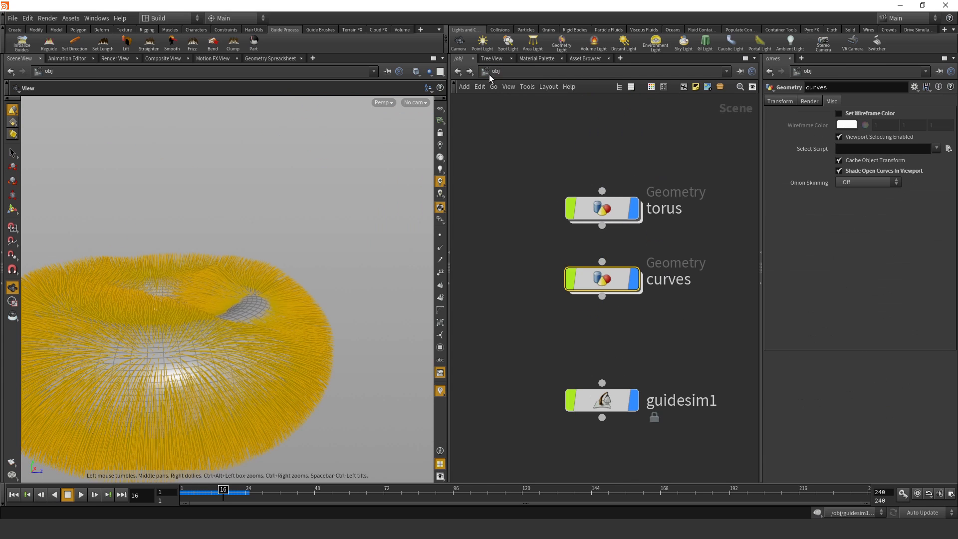
middle_drag(652, 334, 628, 156)
click(583, 219)
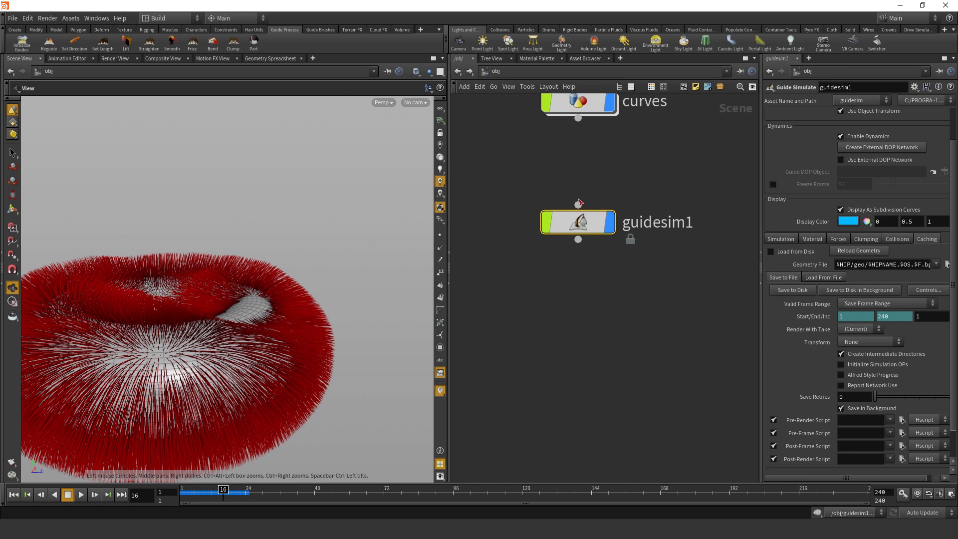
double_click(580, 229)
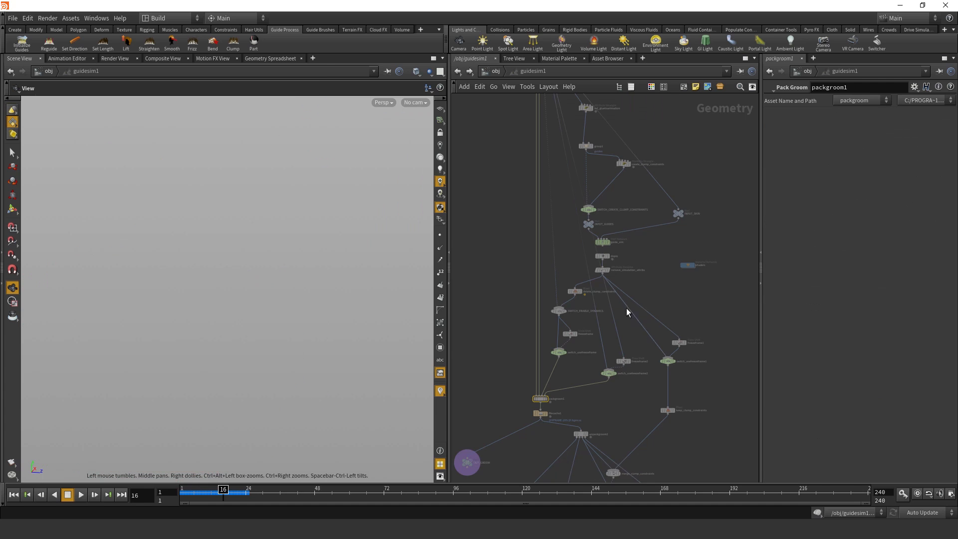
- Examine guidesim1's internal network from packgroom1 and filecache1 up to the unpackgroom1 node at its start
scroll(627, 312, down, 3)
middle_drag(601, 368, 613, 307)
scroll(612, 305, up, 8)
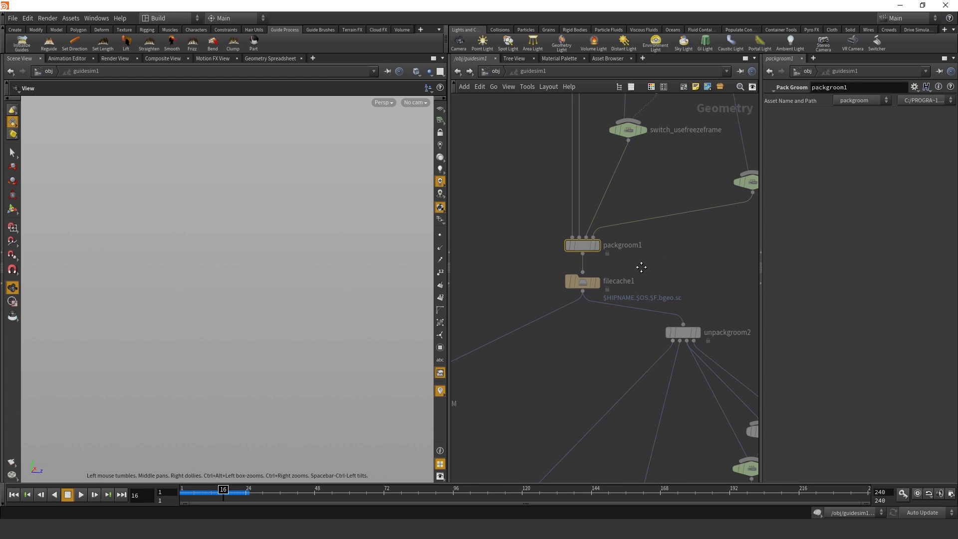
scroll(574, 348, down, 5)
middle_drag(640, 267, 585, 482)
middle_drag(535, 283, 575, 411)
scroll(581, 254, up, 6)
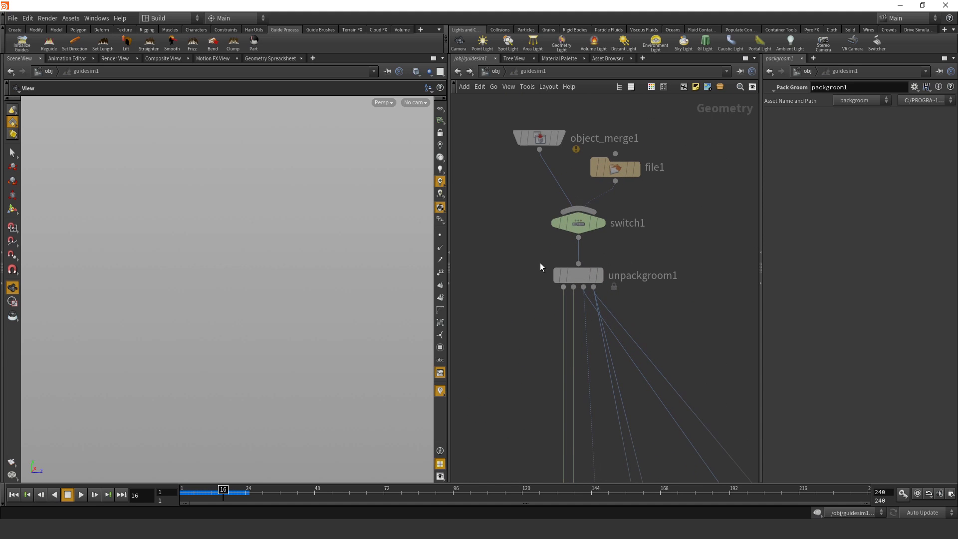
click(574, 274)
middle_drag(638, 237, 634, 311)
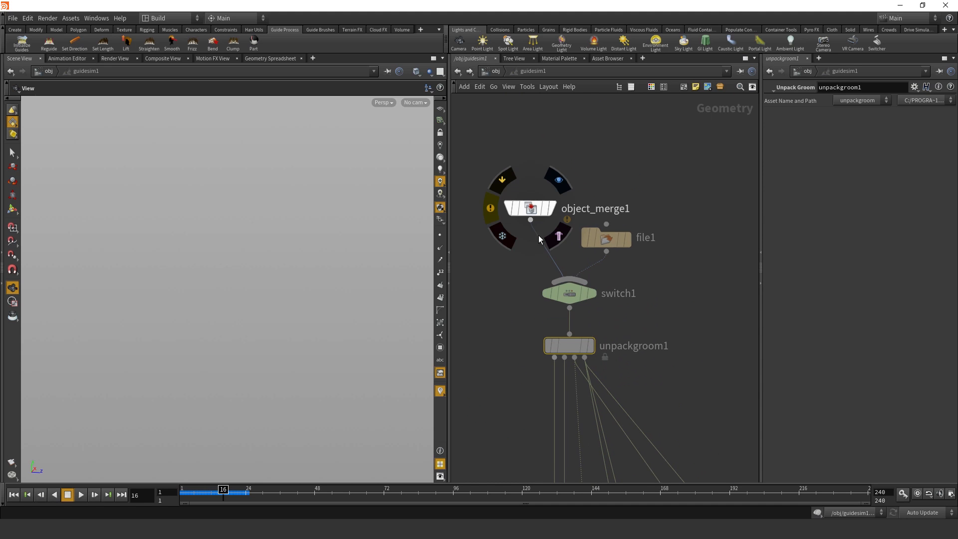
- Review guidesim1's Groom Source settings at object level and the switch1 and unpackgroom1 nodes inside it
click(495, 74)
scroll(881, 212, up, 2)
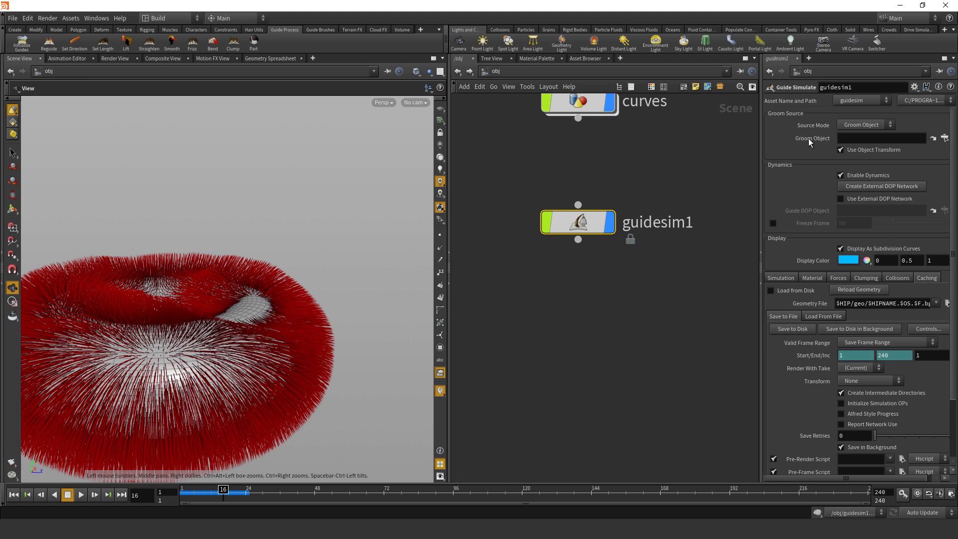
double_click(572, 221)
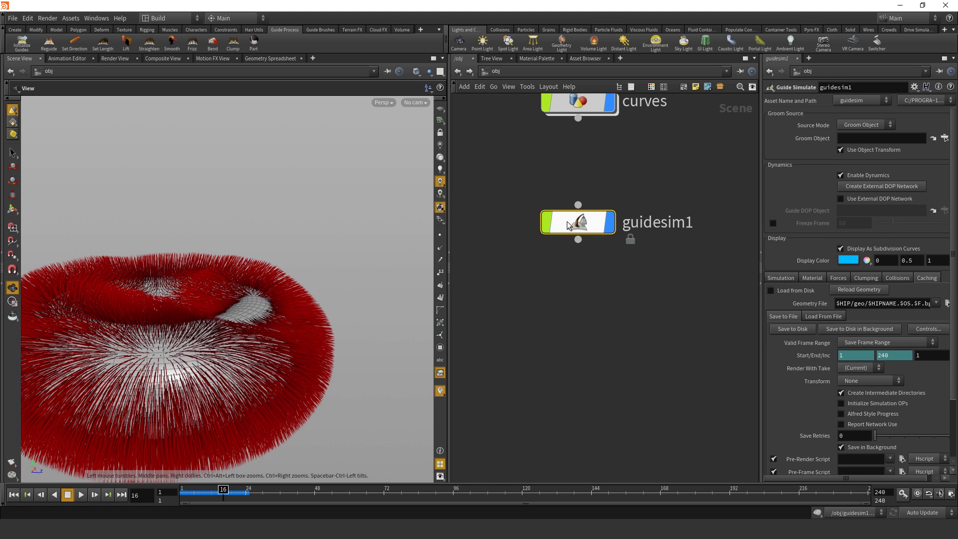
scroll(649, 289, down, 2)
scroll(624, 370, up, 2)
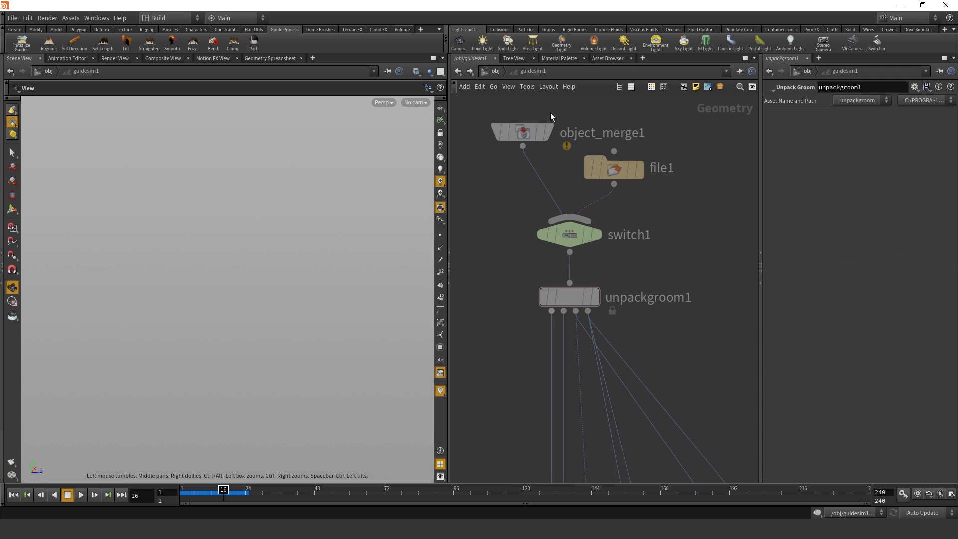
mouse_move(564, 245)
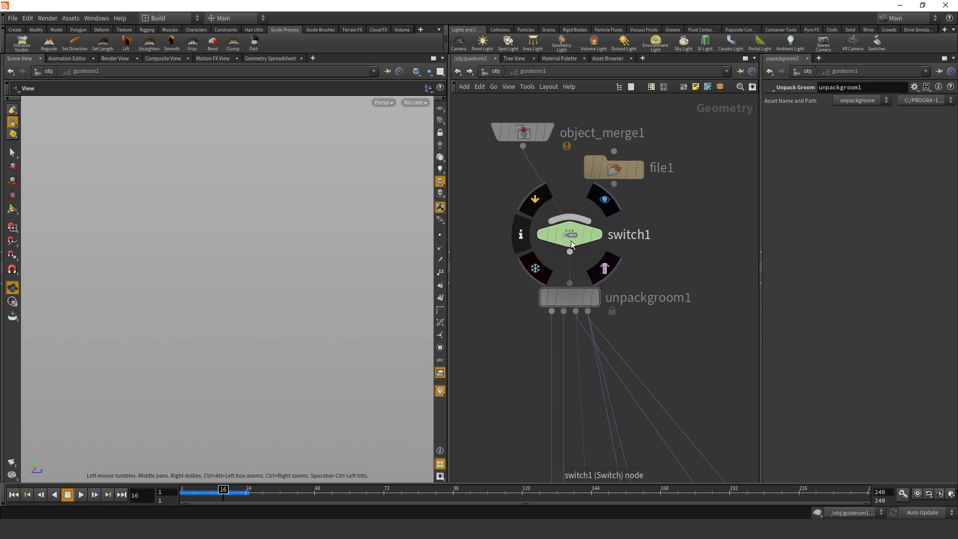
click(570, 298)
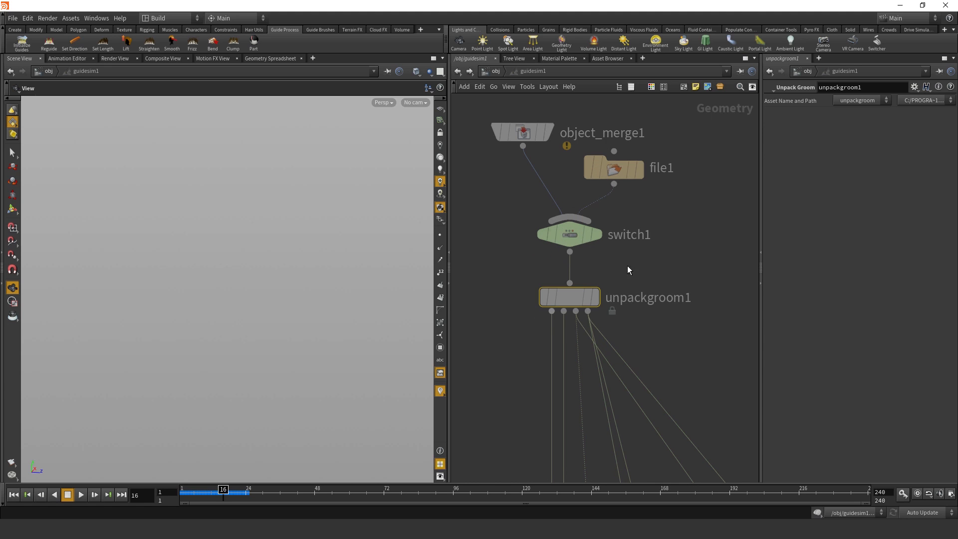
- Trace guidesim1's network from unpackgroom1 through the simulation nodes down to packgroom1 and select packgroom1
scroll(602, 179, down, 6)
middle_drag(564, 233, 570, 137)
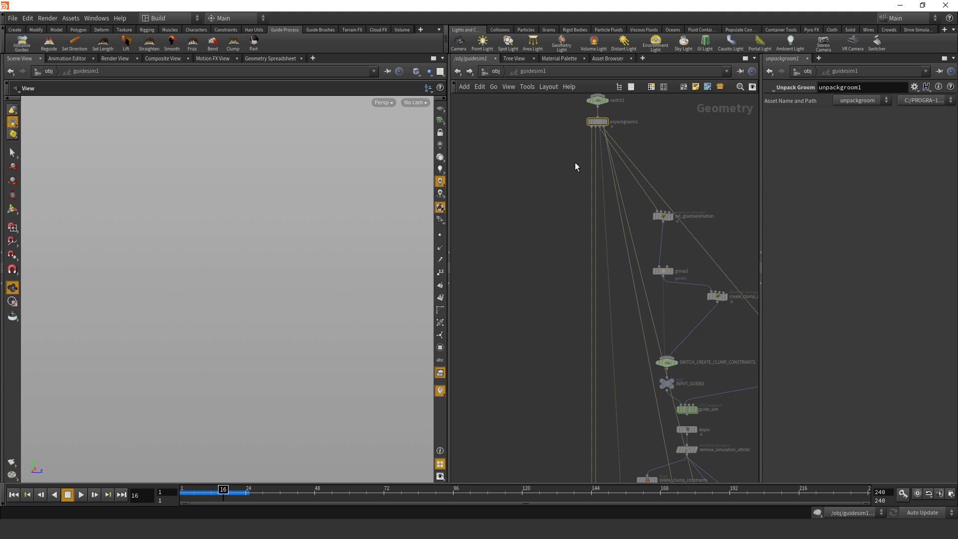
scroll(575, 163, down, 2)
middle_drag(508, 187, 529, 60)
middle_drag(544, 284, 548, 135)
scroll(615, 203, up, 6)
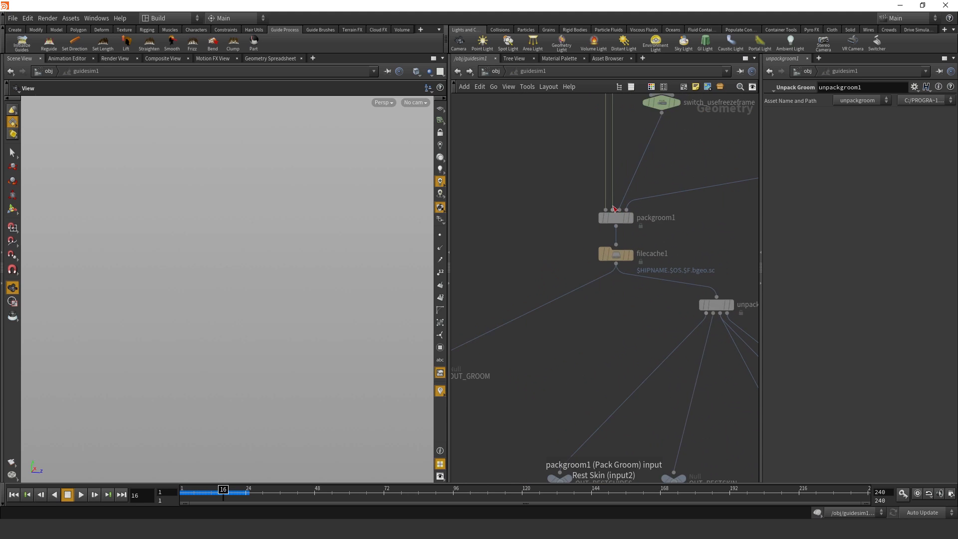
scroll(582, 222, down, 3)
middle_drag(520, 271, 454, 380)
scroll(455, 376, down, 3)
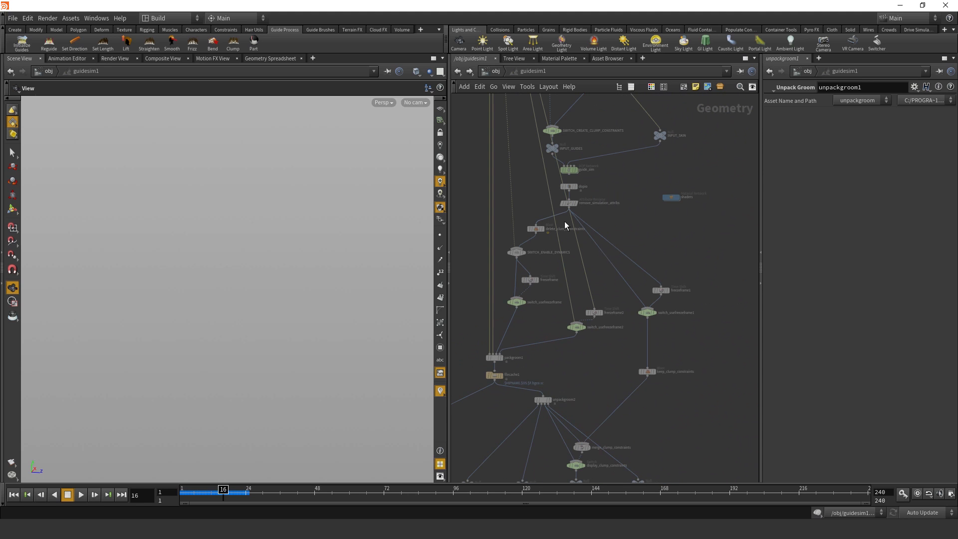
middle_drag(501, 357, 667, 235)
scroll(584, 303, up, 2)
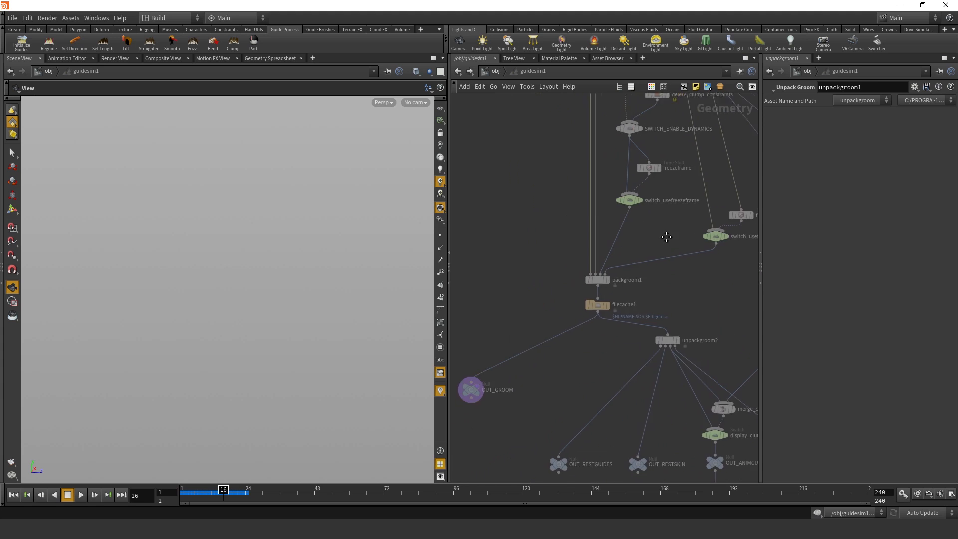
scroll(627, 272, up, 4)
click(585, 277)
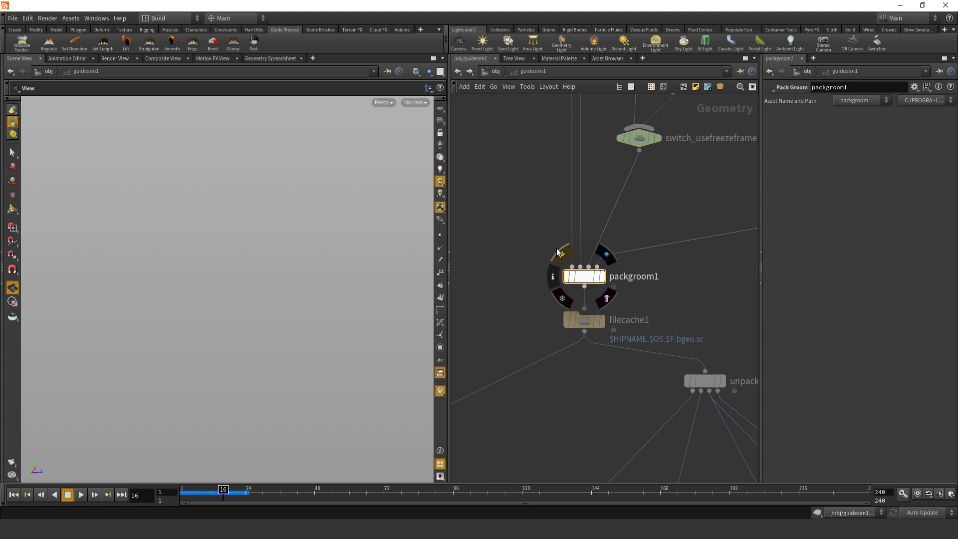
- Inspect the filecache1 node's settings below packgroom1, briefly returning to guidesim1's object-level parameters
scroll(585, 279, down, 4)
scroll(590, 298, up, 3)
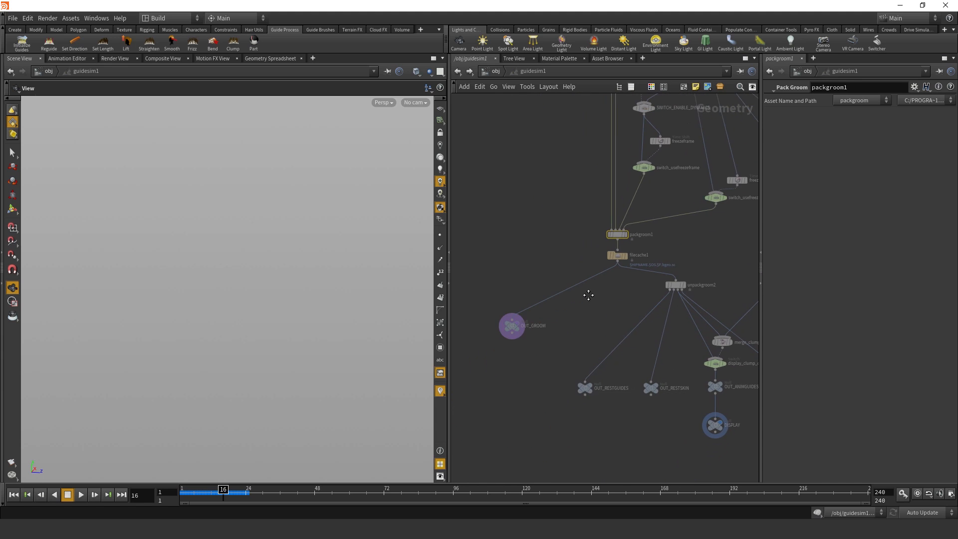
click(626, 244)
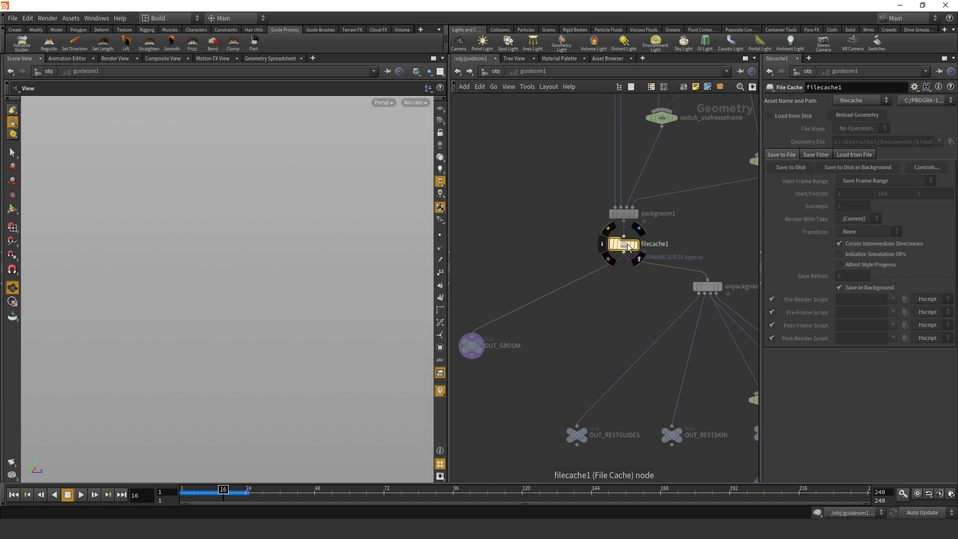
click(490, 71)
double_click(588, 220)
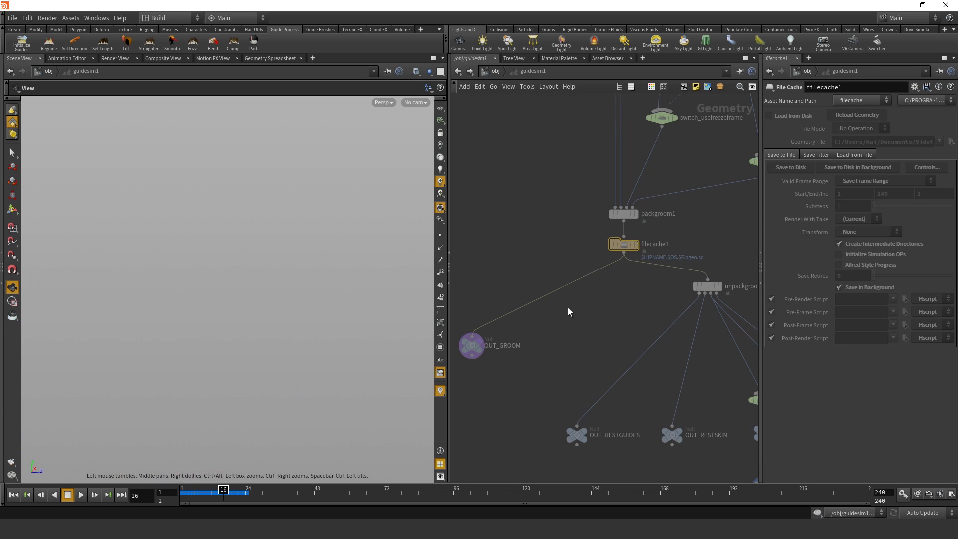
- Examine guidesim1's OUT_GROOM null and the rest and animated guide and skin output nulls fed by unpackgroom2
scroll(554, 241, down, 4)
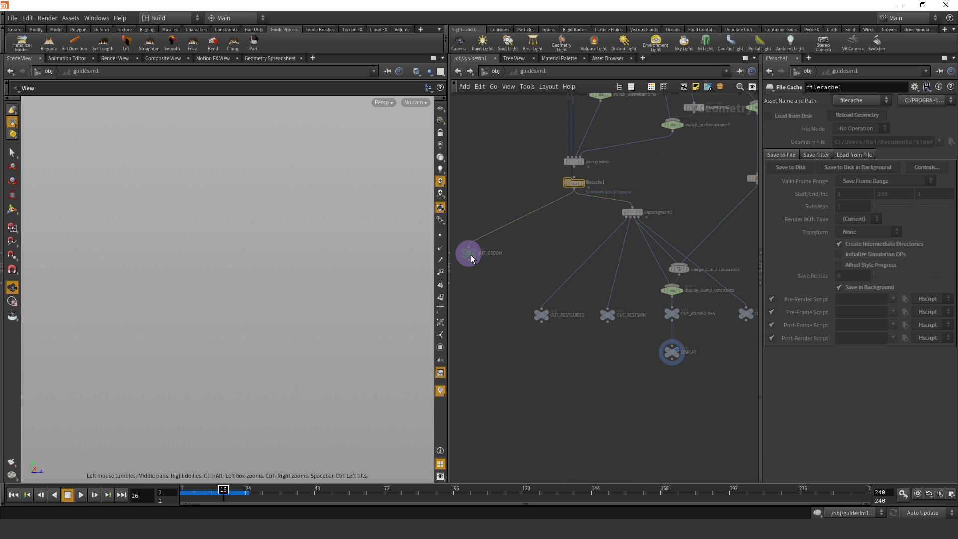
click(471, 257)
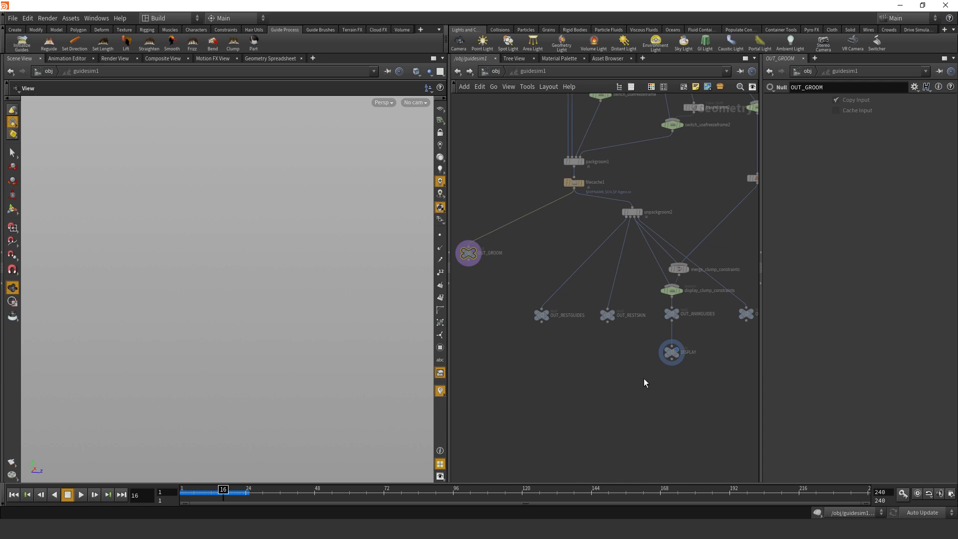
middle_drag(626, 356, 577, 346)
drag(464, 302, 733, 311)
click(719, 333)
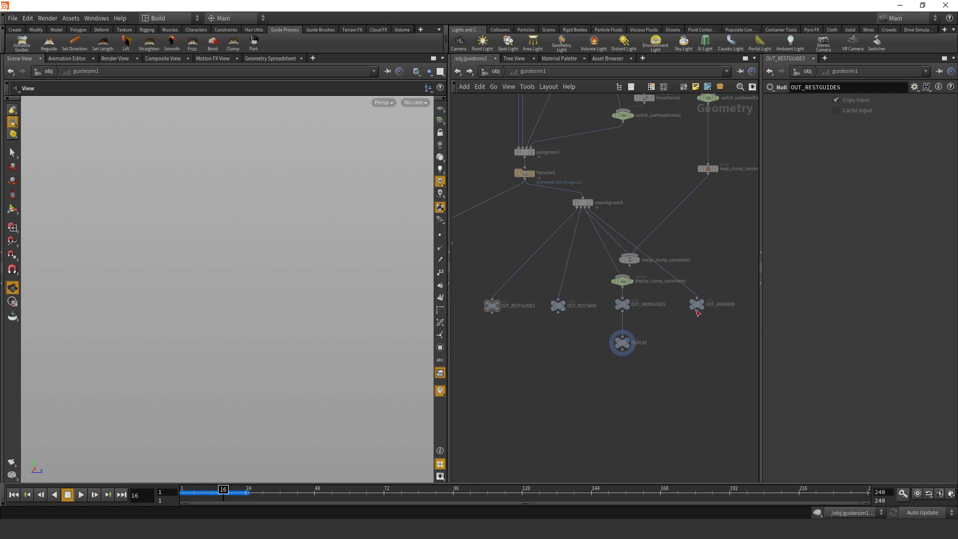
- Return to the curves network and review the chain from packgroom1 through filecache1 and unpackgroom1 to hairgen2
click(499, 71)
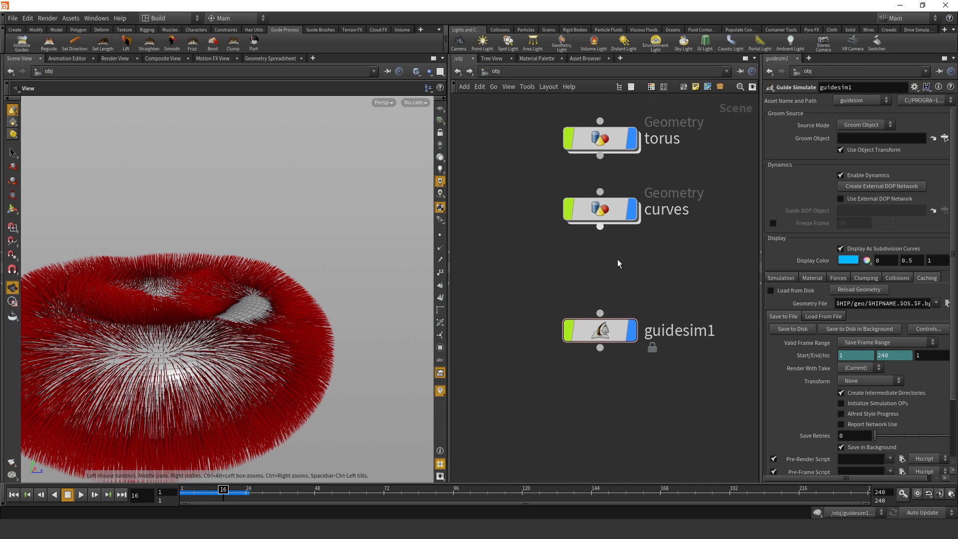
double_click(564, 229)
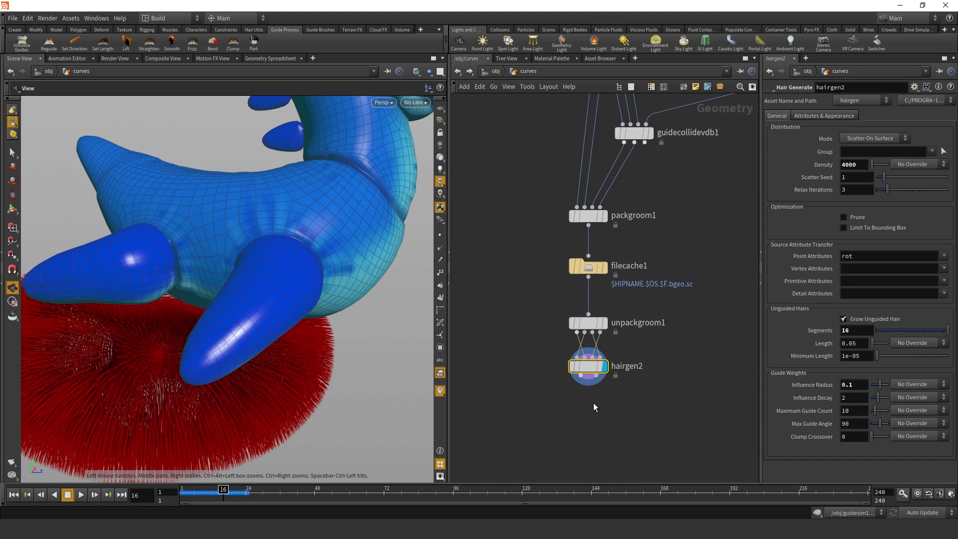
scroll(594, 403, up, 1)
middle_drag(681, 377, 656, 445)
click(561, 376)
click(561, 247)
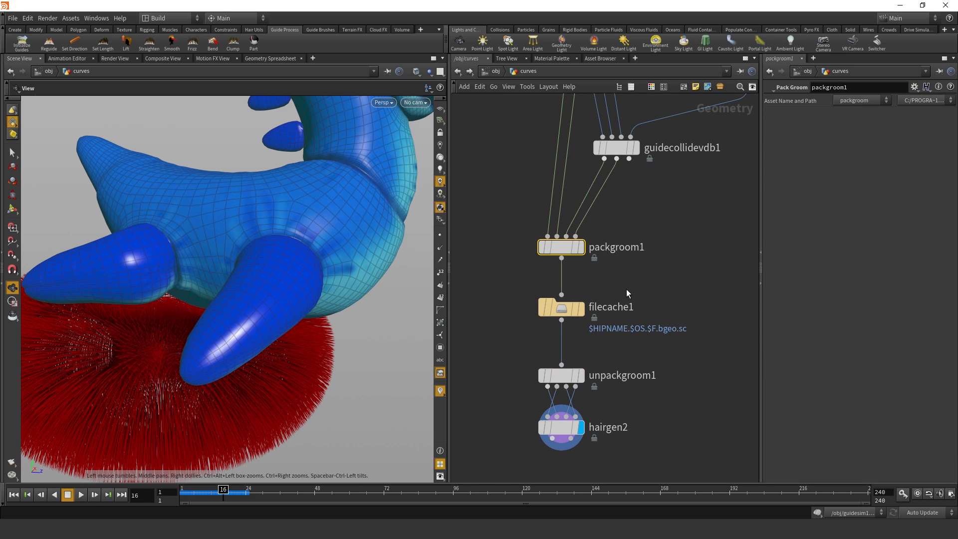
middle_drag(636, 269, 642, 219)
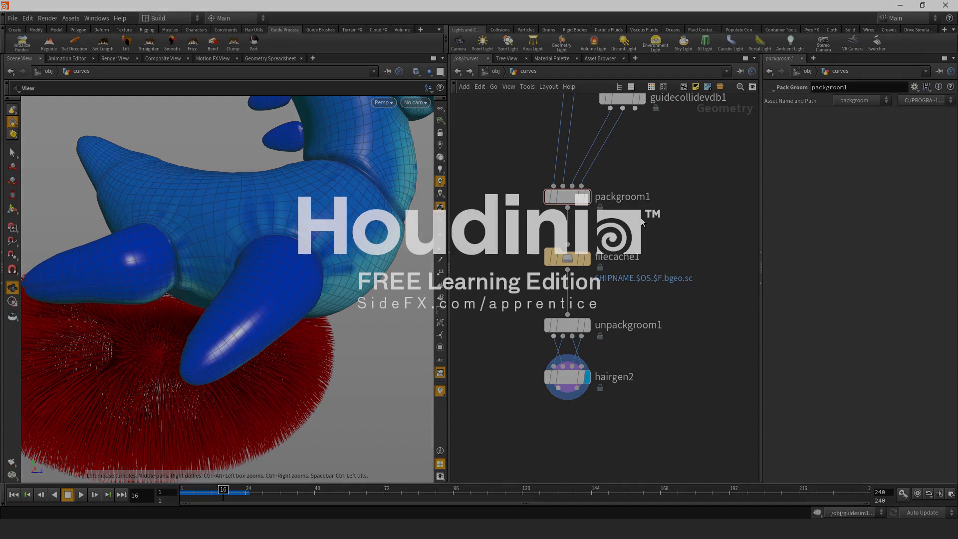